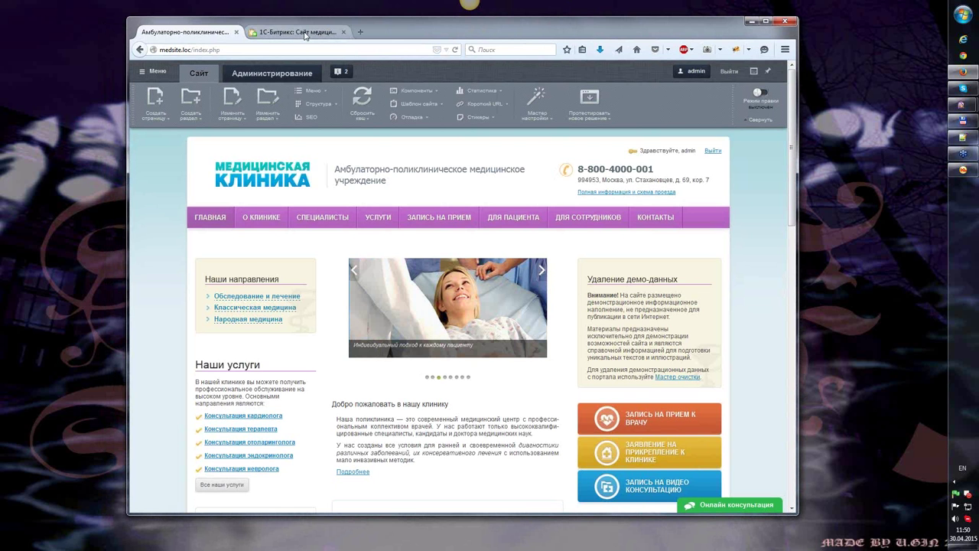
Step: Request the 30-day trial installation of "1С-Битрикс: Сайт медицинской организации" from the Marketplace on the medsite.loc site
left_click(305, 35)
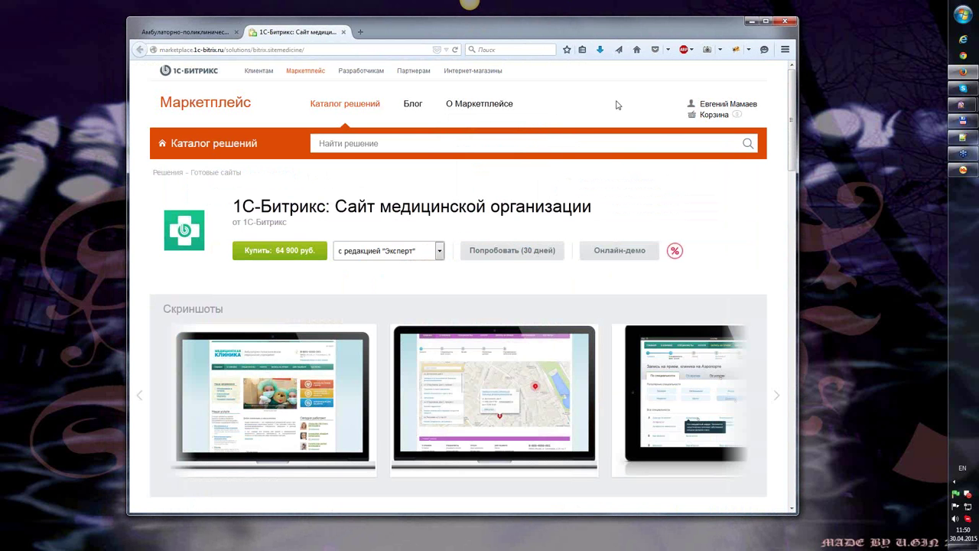
left_click(505, 251)
left_click(431, 293)
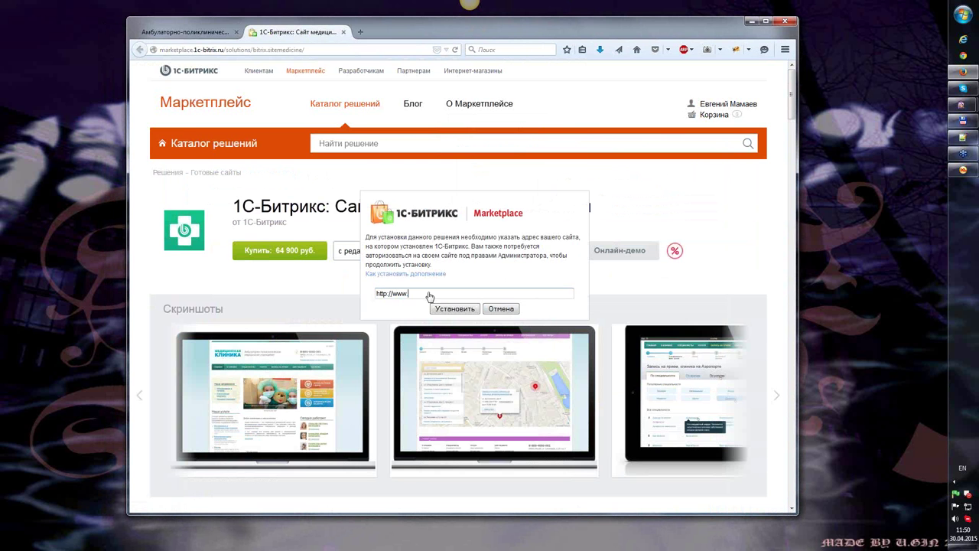
left_click(187, 31)
left_click_drag(188, 50, 161, 51)
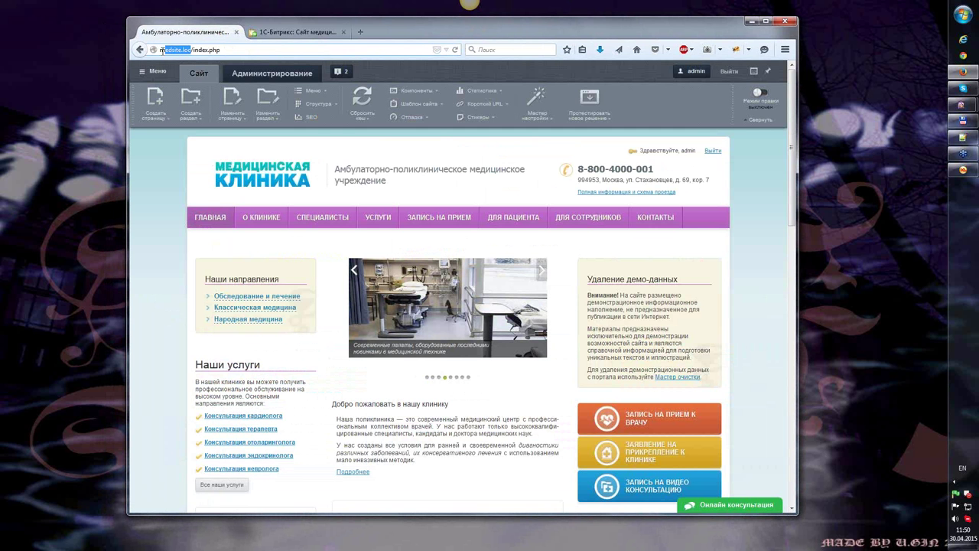
left_click(307, 32)
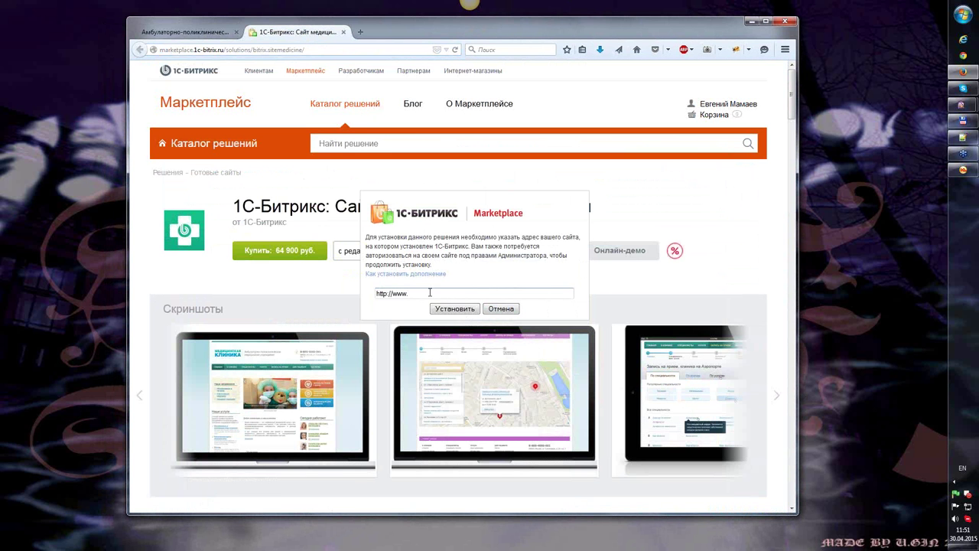
type("http://medsite.loc")
left_click_drag(407, 293, 426, 297)
key("BackSpace")
left_click(451, 309)
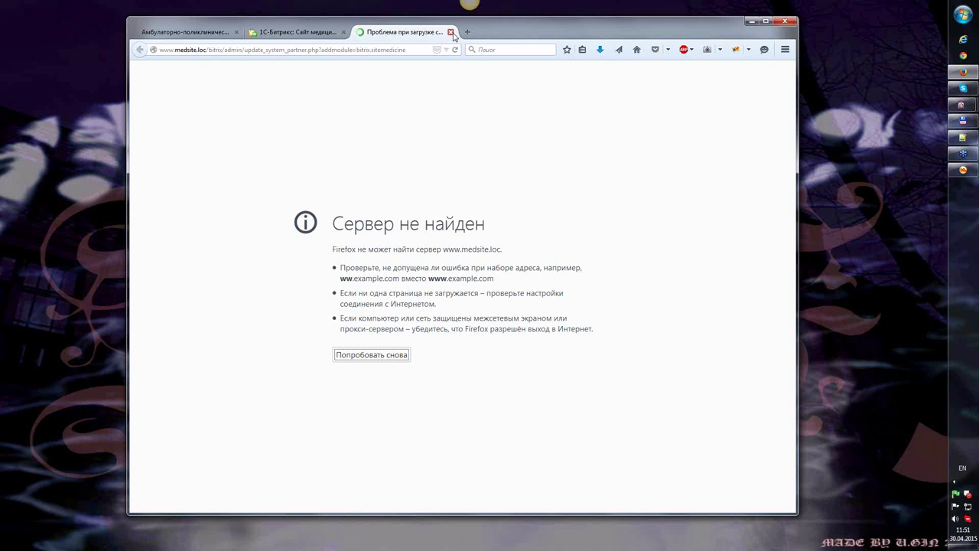
Step: Remove the www prefix from the update page address and load it from medsite.loc
left_click_drag(176, 50, 129, 50)
key("BackSpace")
key("Return")
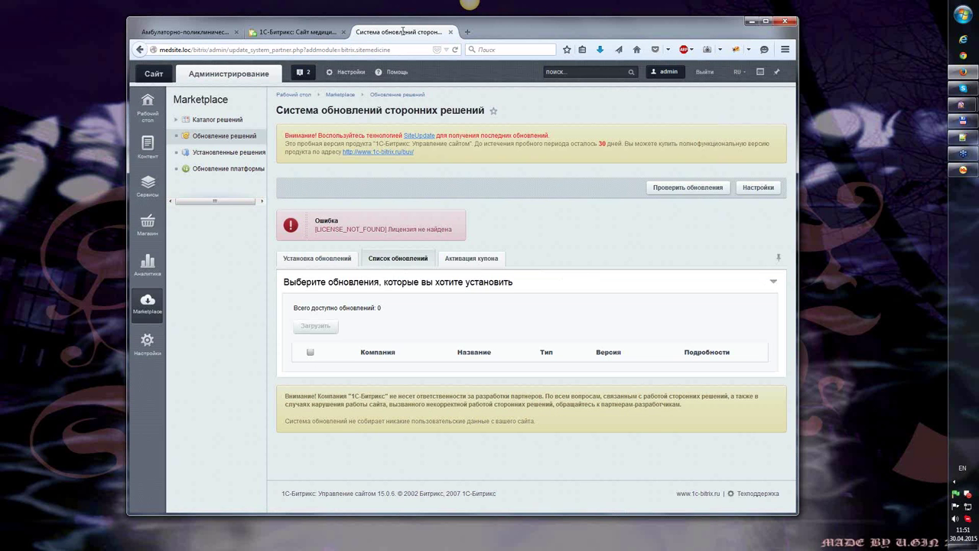
Step: Close the partner solution update page and the Marketplace page, returning to the clinic site's home page
left_click(450, 33)
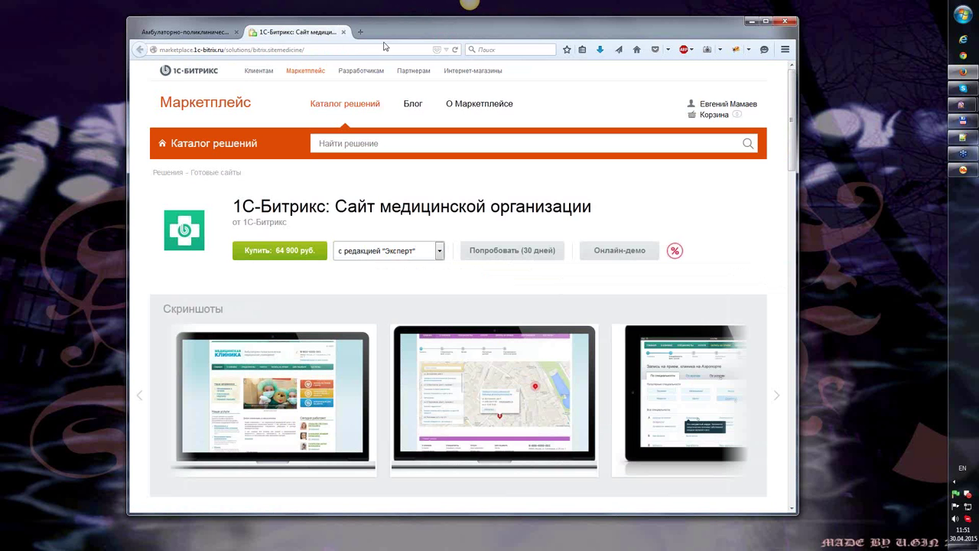
left_click(344, 32)
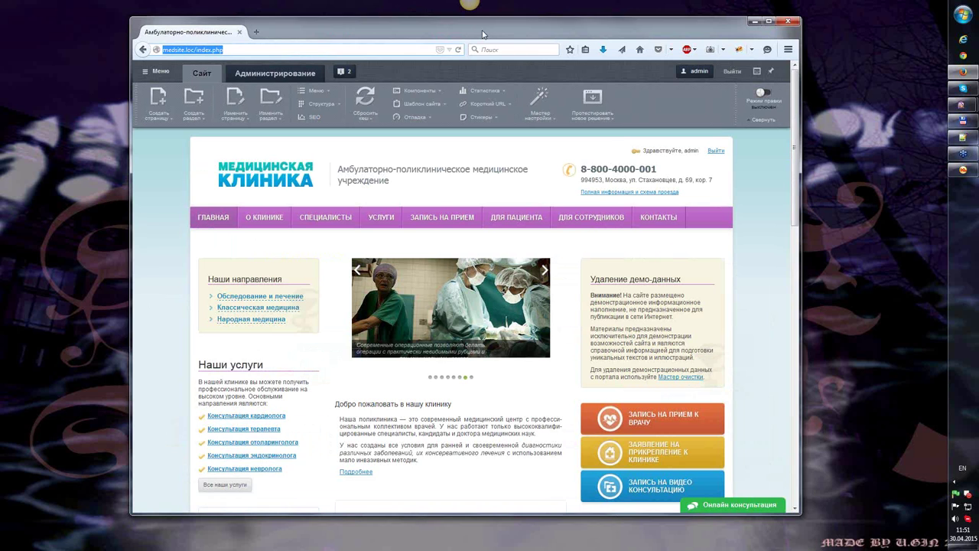
left_click_drag(483, 35, 500, 32)
Step: Look over the clinic site's main sections and open the "О клинике" page
mouse_move(344, 216)
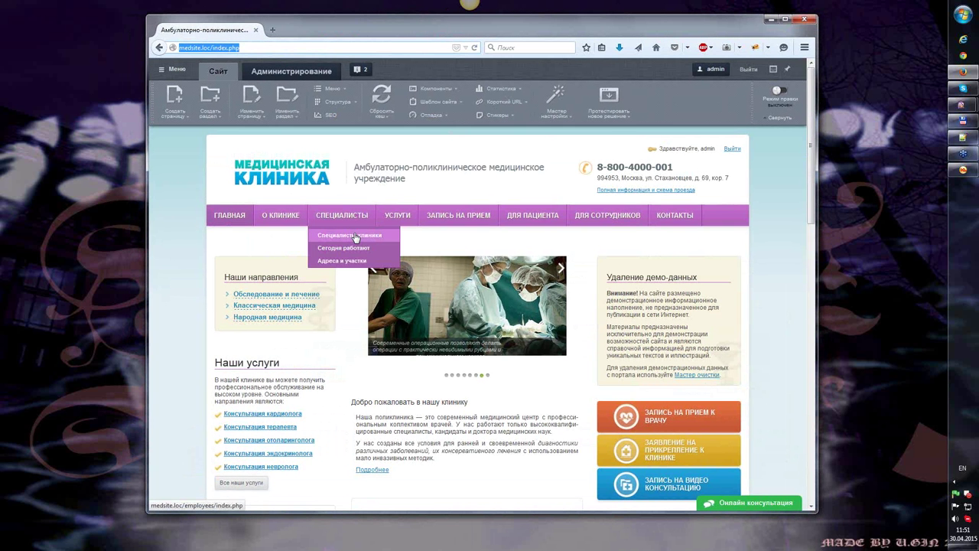
left_click(465, 247)
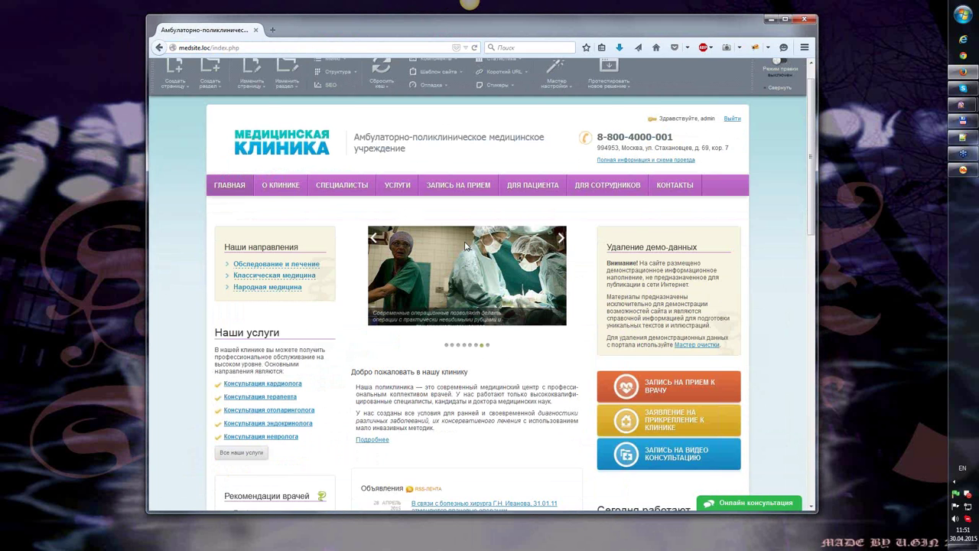
mouse_move(285, 217)
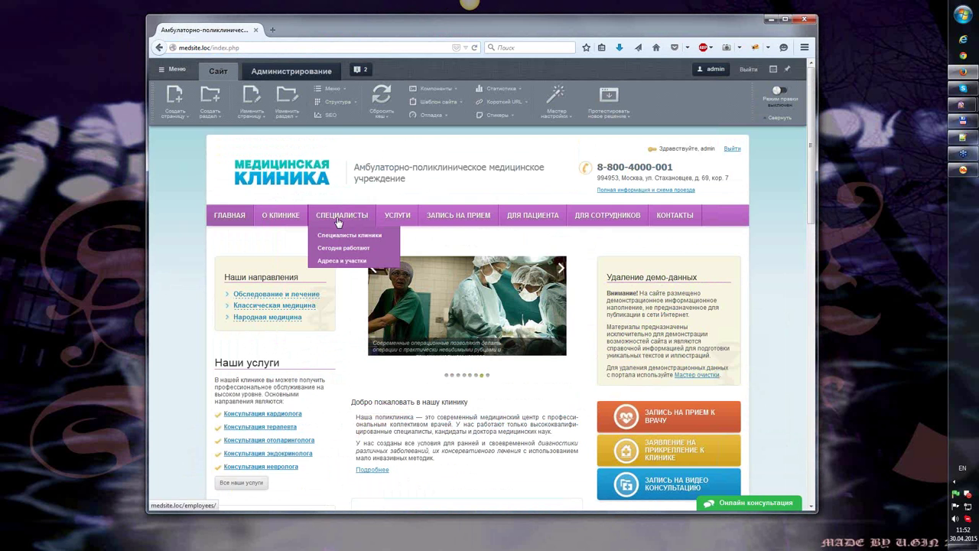
mouse_move(545, 220)
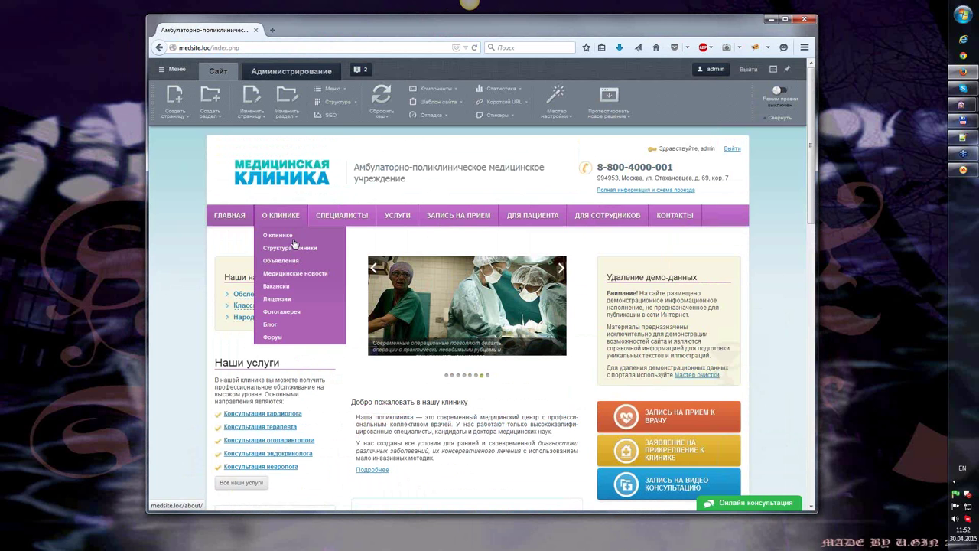
left_click(296, 237)
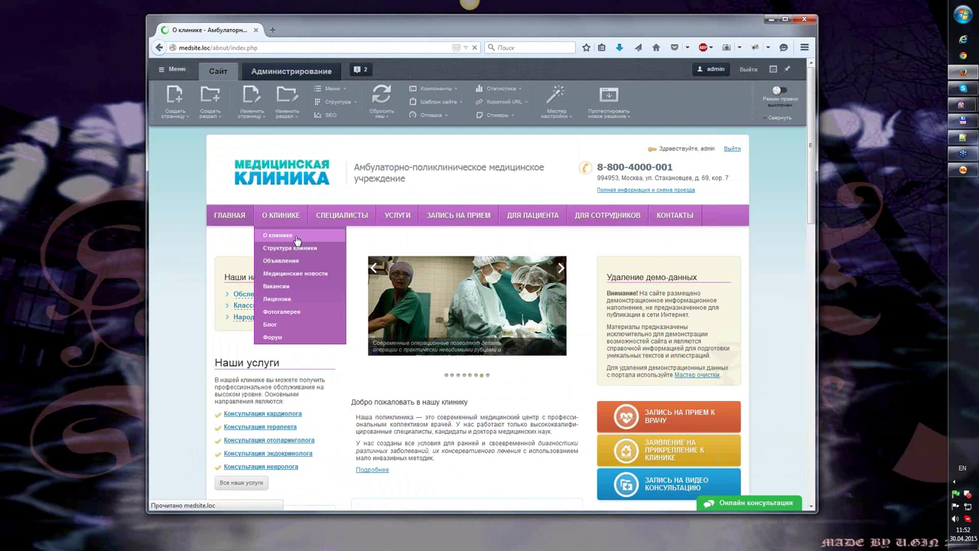
Step: Examine the full content of the "О клинике" page down to its footer
scroll(465, 304, "down", 1)
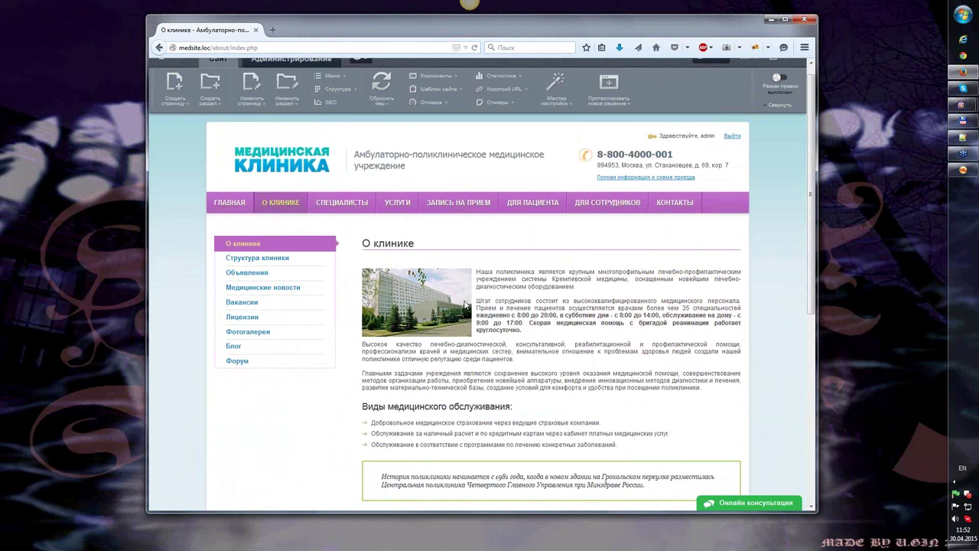
scroll(466, 304, "down", 4)
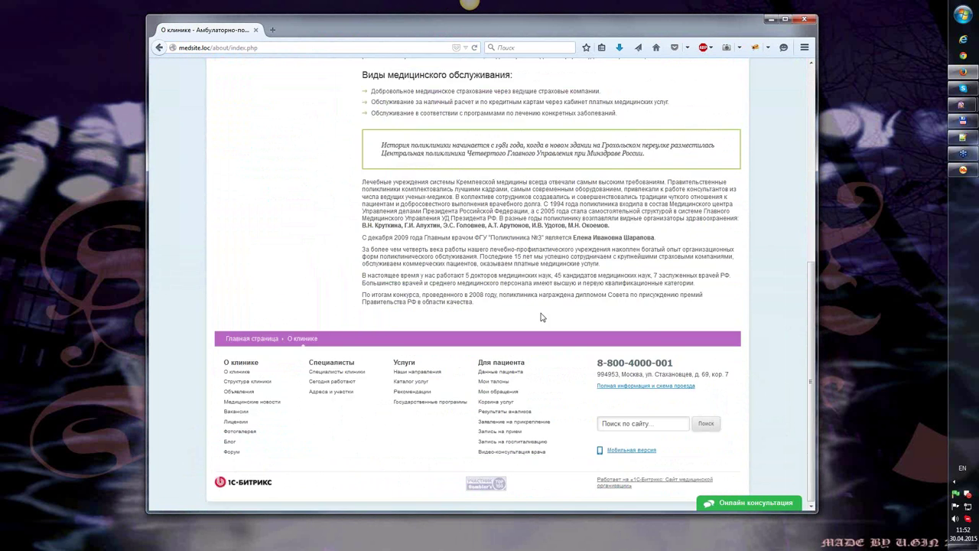
scroll(541, 317, "up", 1)
scroll(542, 316, "up", 4)
scroll(588, 328, "down", 1)
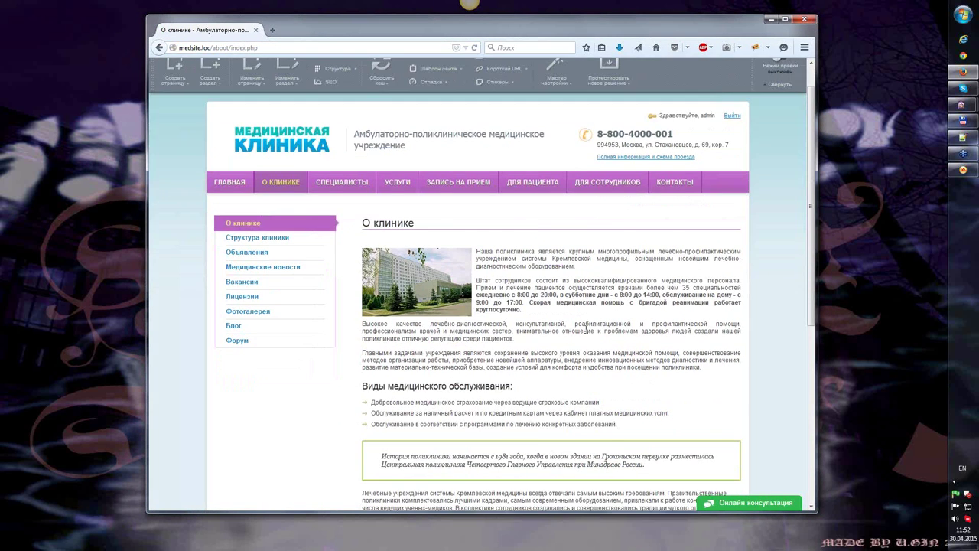
scroll(588, 328, "down", 2)
scroll(587, 327, "up", 3)
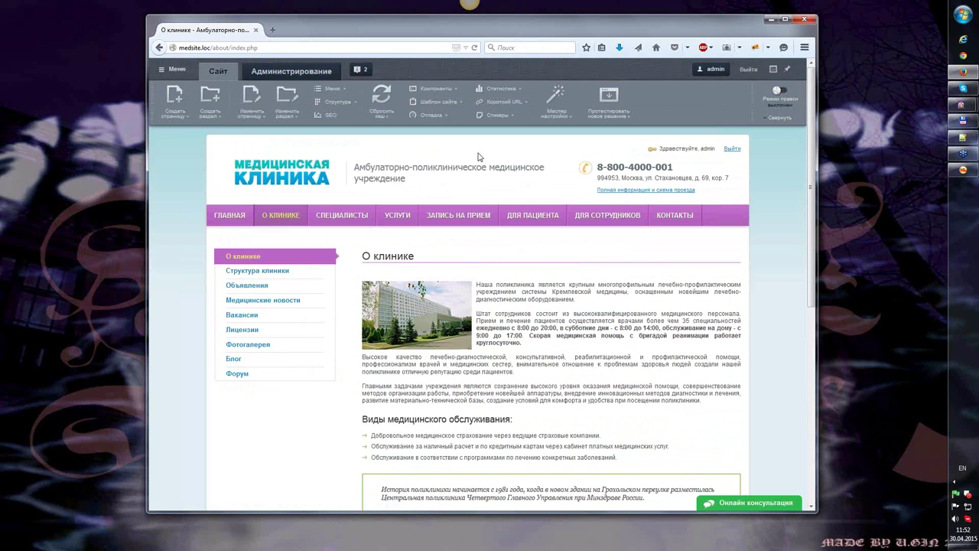
left_click(253, 98)
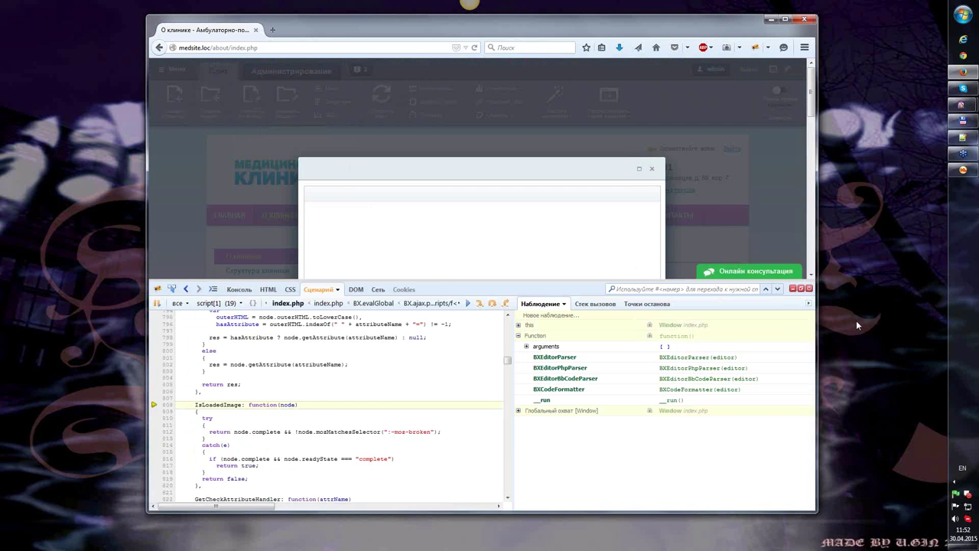
key("F12")
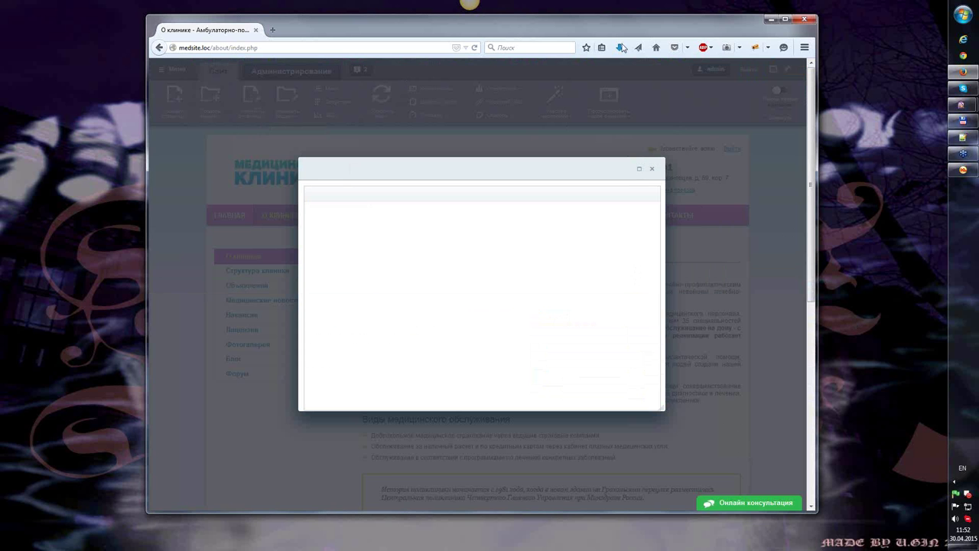
left_click(266, 48)
left_click(810, 20)
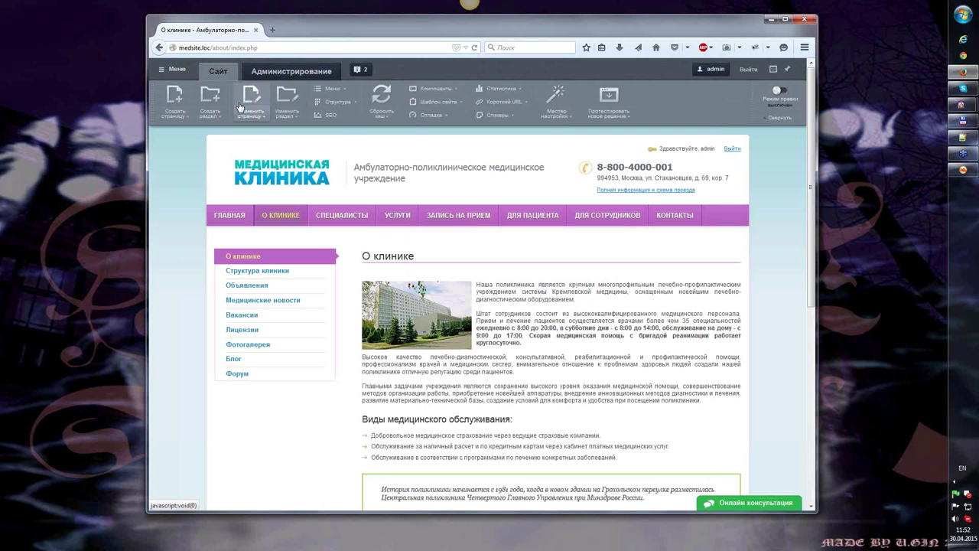
Step: Open the "О клинике" page /about/index.php in the visual editor and look through its text
left_click(249, 100)
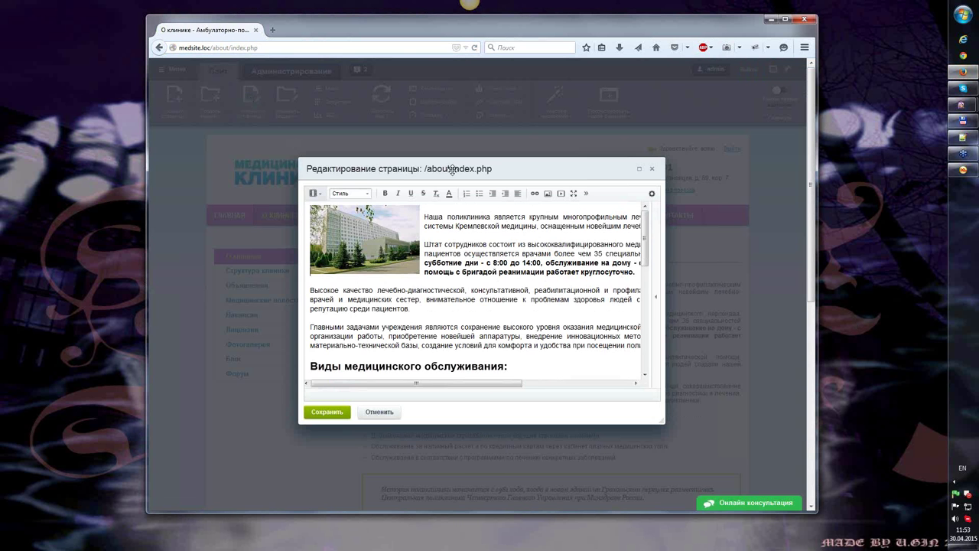
mouse_move(452, 169)
left_mouse_down()
mouse_move(490, 160)
mouse_move(452, 169)
left_mouse_up()
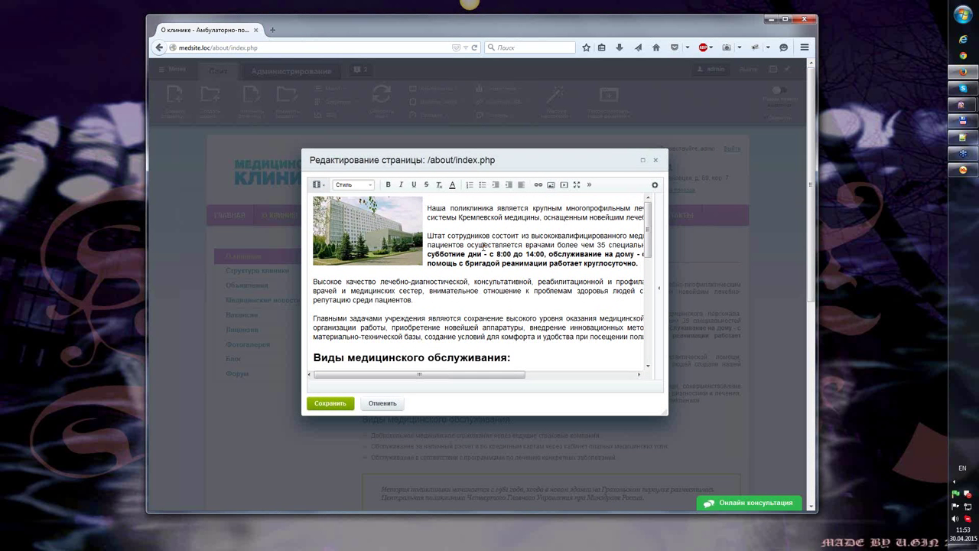
left_click(512, 270)
scroll(513, 271, "down", 10)
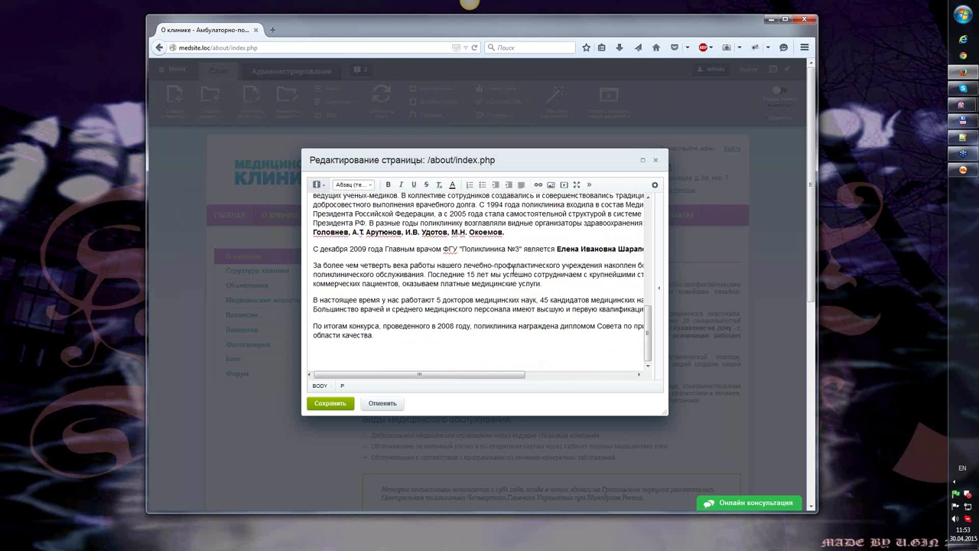
scroll(513, 270, "up", 10)
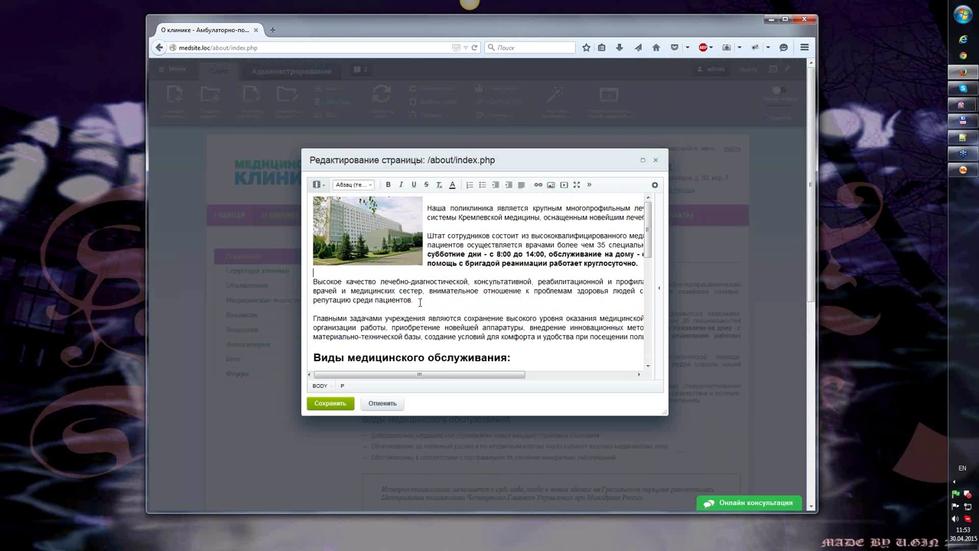
Step: Delete the paragraph starting with "Высокое качество лечебно-диагностической", save the page and check the published text
left_click_drag(420, 302, 313, 282)
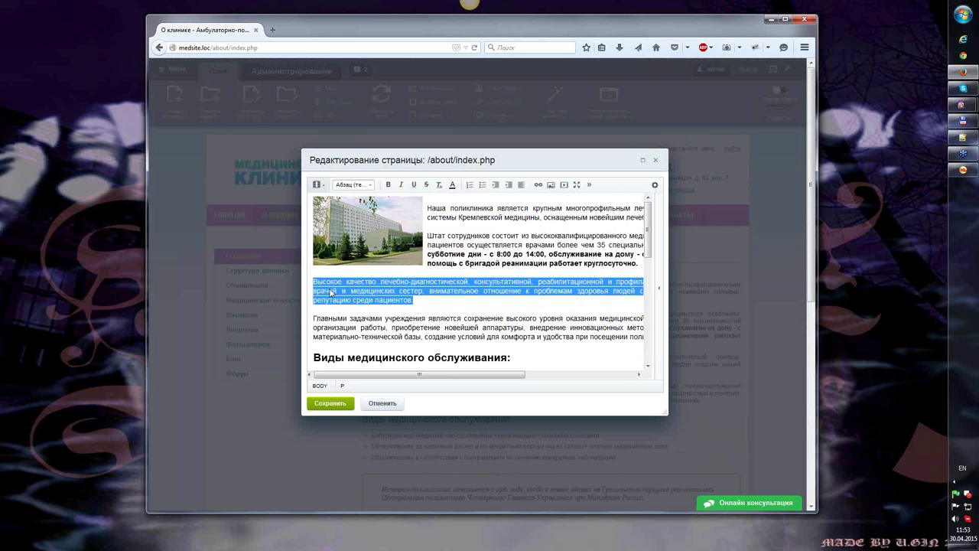
key("Delete")
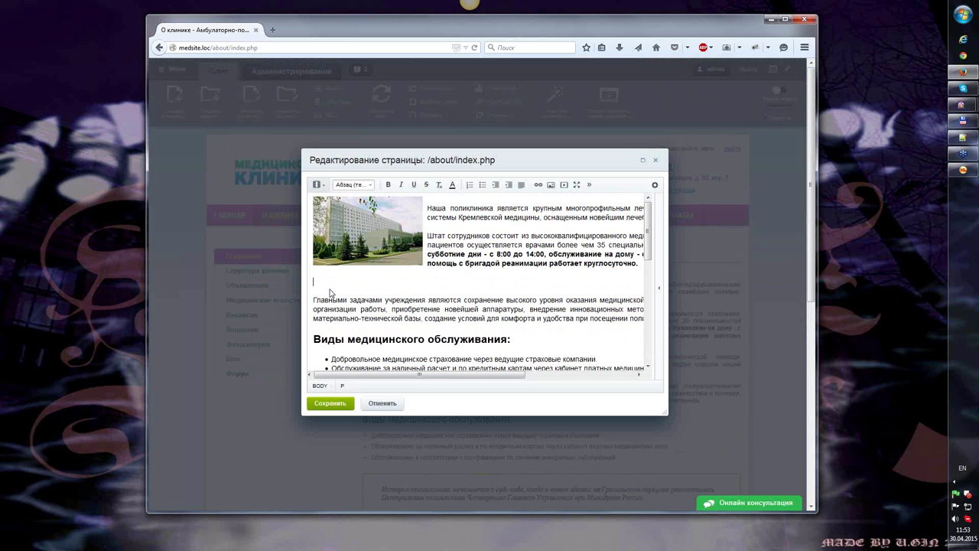
key("Delete")
left_click(330, 404)
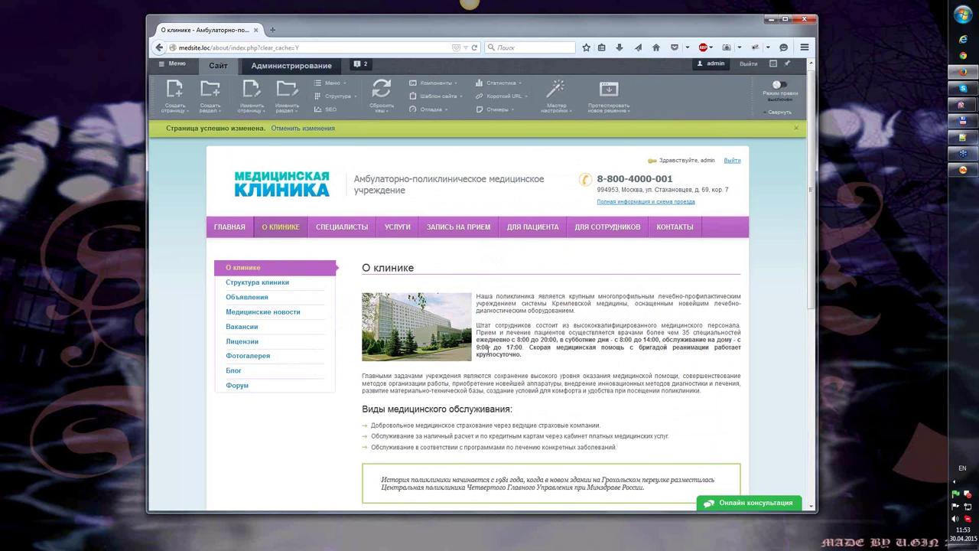
scroll(516, 356, "down", 1)
scroll(516, 356, "down", 3)
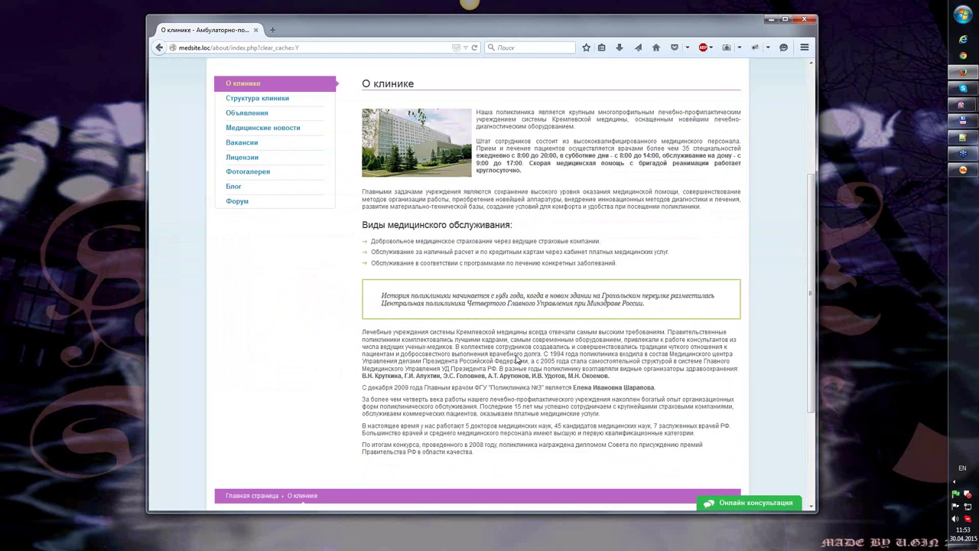
scroll(517, 356, "up", 5)
mouse_move(361, 234)
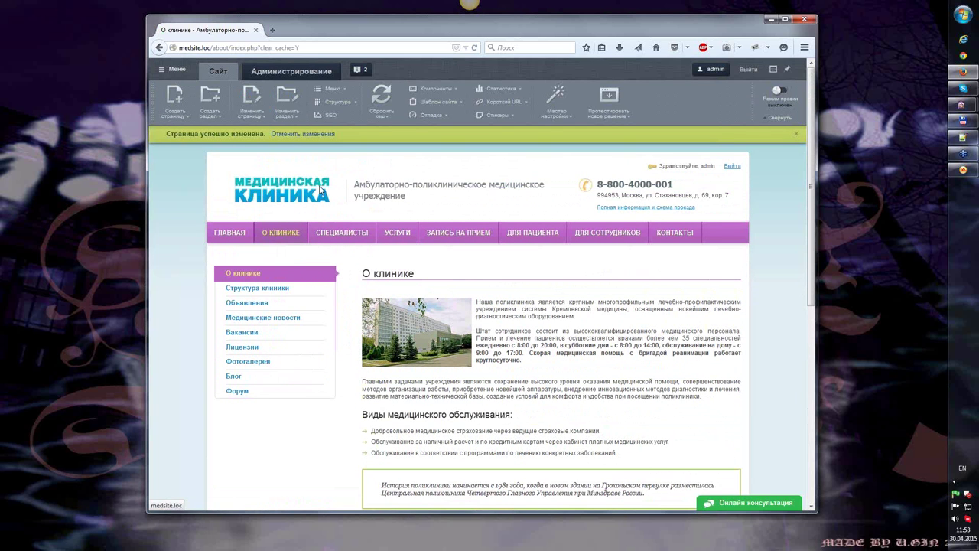
Step: Start creating a page in the /about section, keeping the title "Новая страница" and file name novaya-stranitsa.php
left_click(175, 99)
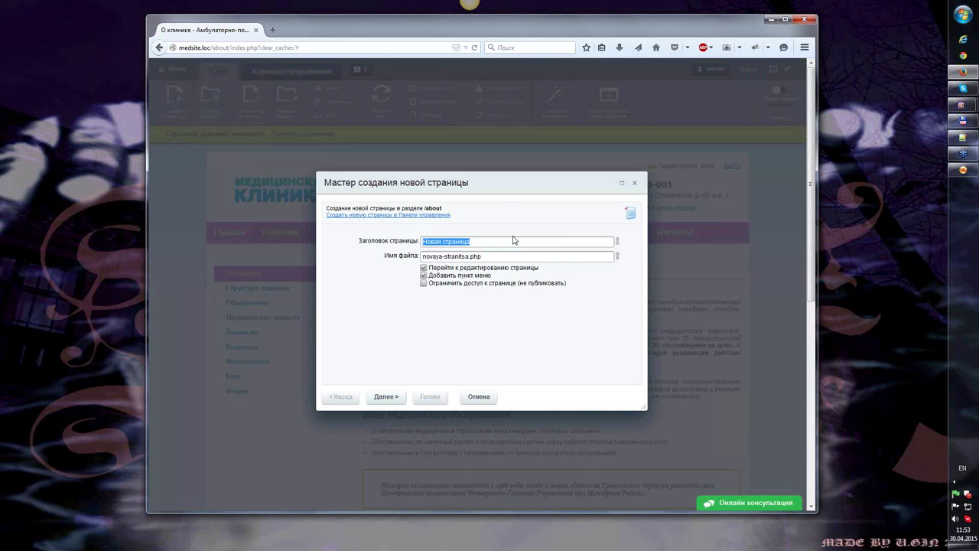
left_click(478, 257)
left_click_drag(469, 256, 394, 258)
left_click(536, 256)
left_click(386, 397)
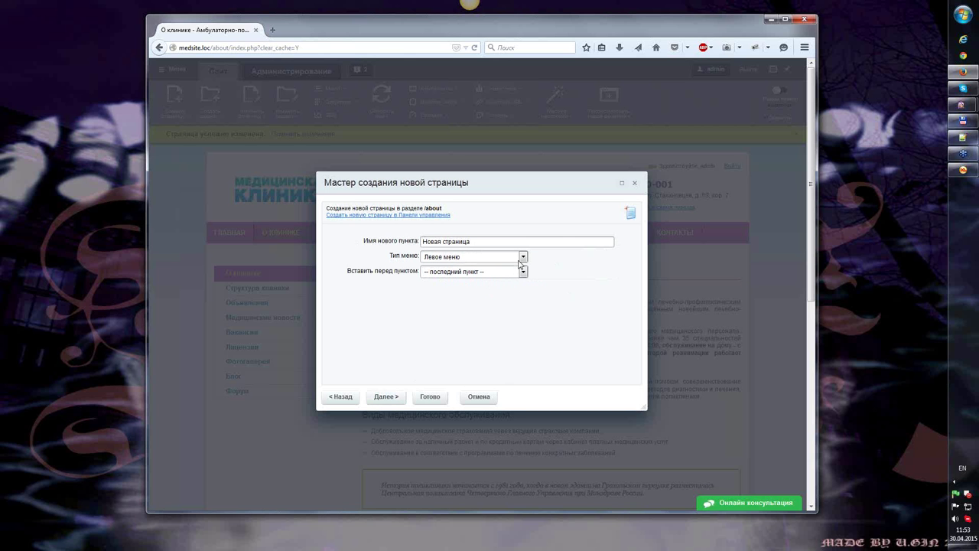
Step: Place the new page's item in the left menu before "Фотогалерея" and continue to the page properties
left_click(524, 274)
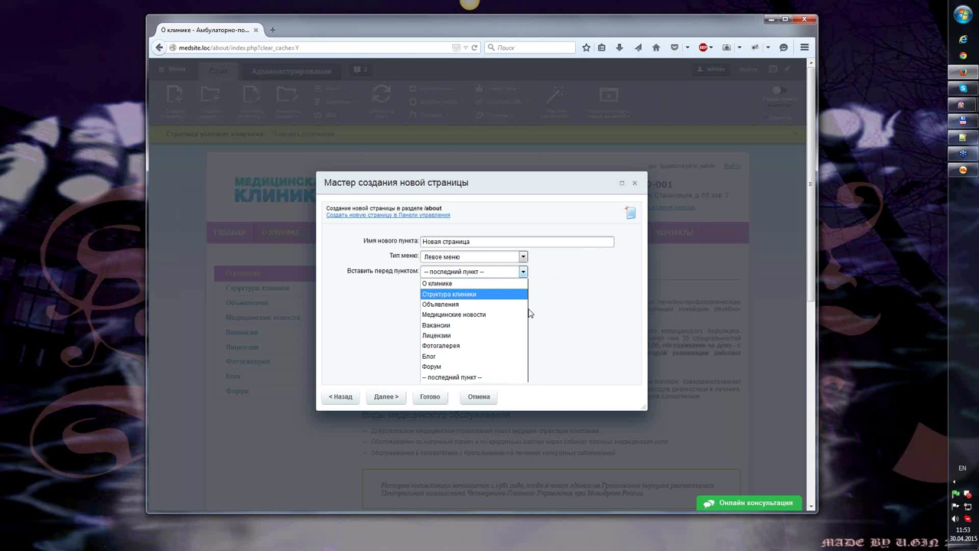
left_click(475, 346)
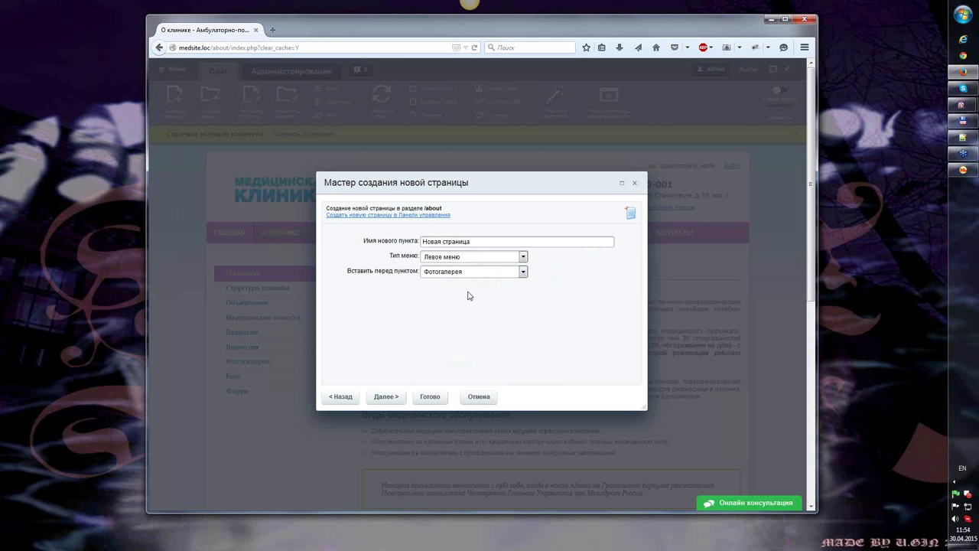
left_click(385, 397)
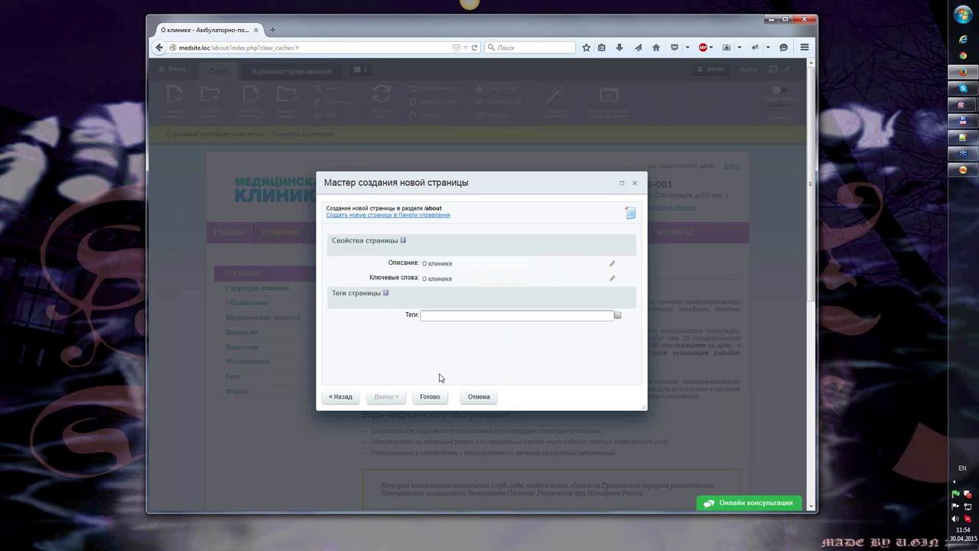
Step: Finish the new page with its inherited description and keywords, save it with the placeholder text and check the published page
left_click(469, 279)
left_click(474, 264)
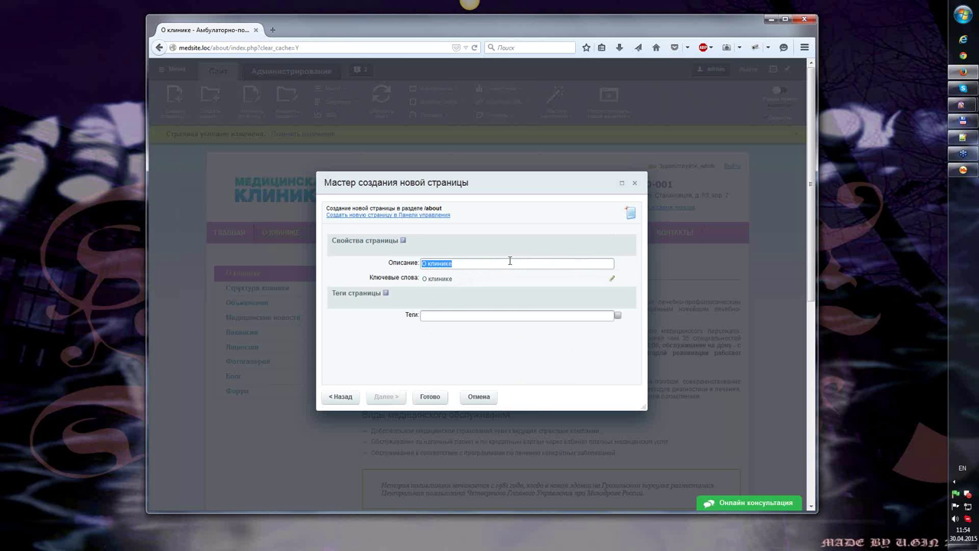
left_click(431, 397)
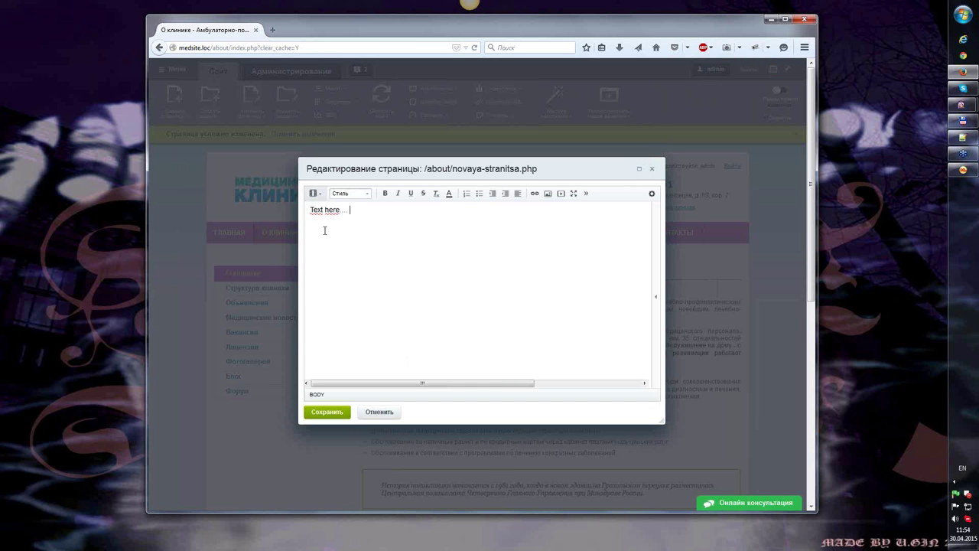
left_click_drag(411, 220, 264, 207)
left_click(327, 413)
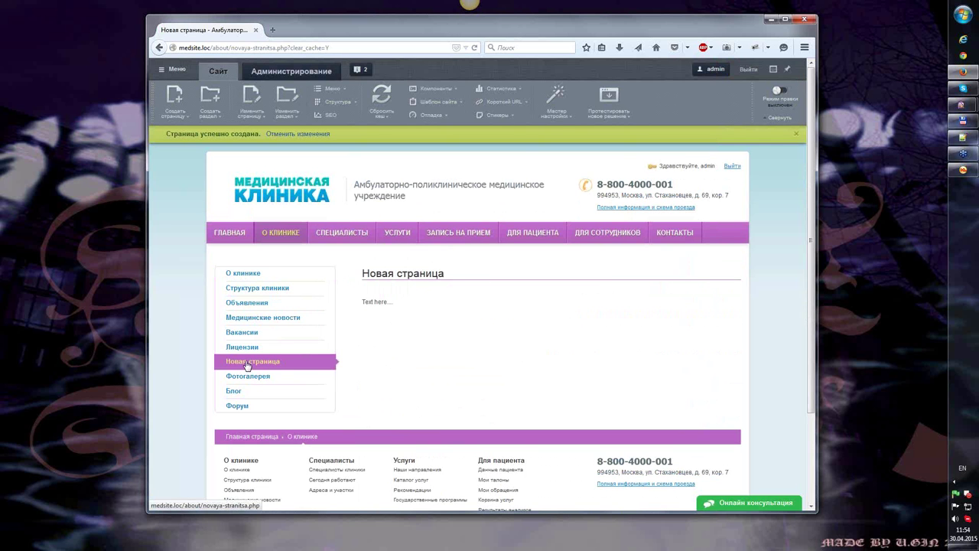
mouse_move(276, 237)
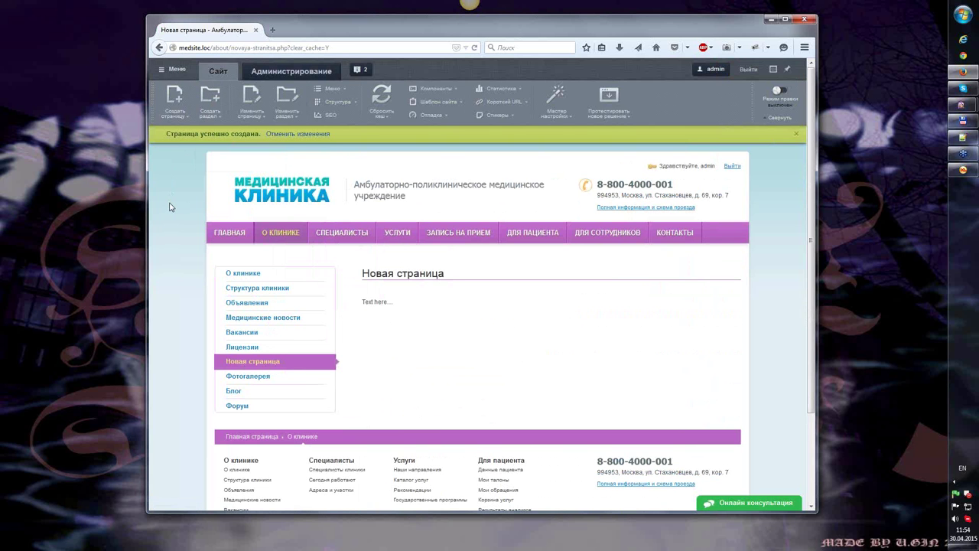
Step: Create a section titled "Акции" with folder name aktsii in /about, adding it as the last item of the left menu
left_click(213, 95)
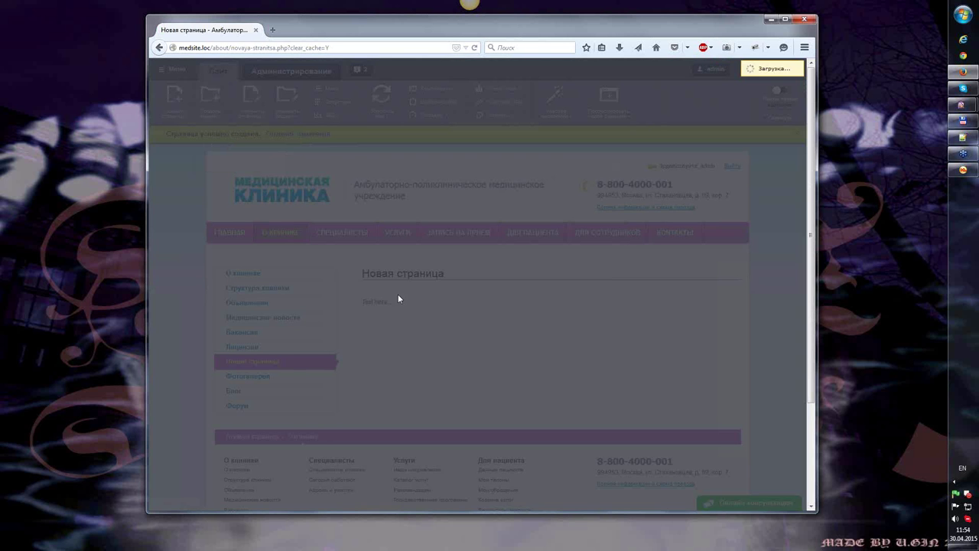
type("Fr")
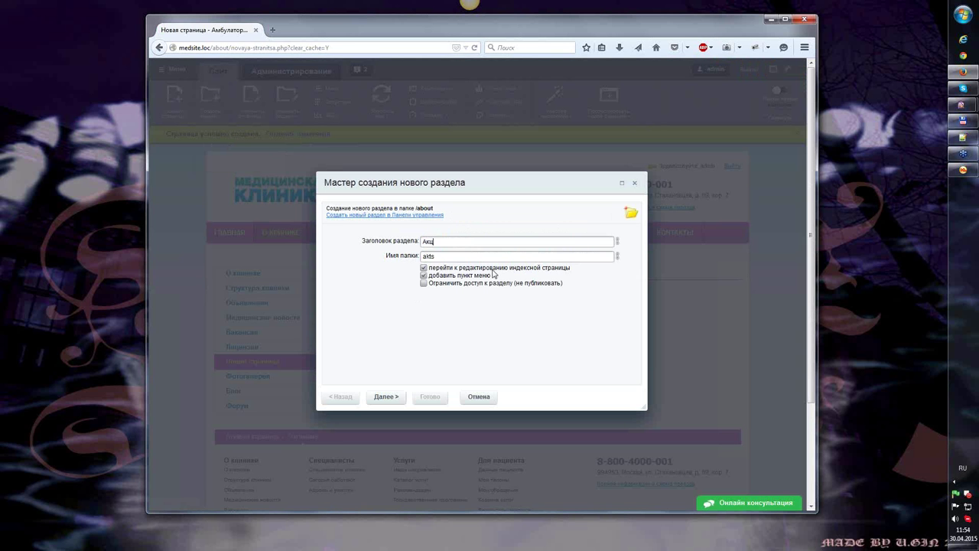
left_click_drag(442, 258, 381, 261)
left_click(386, 398)
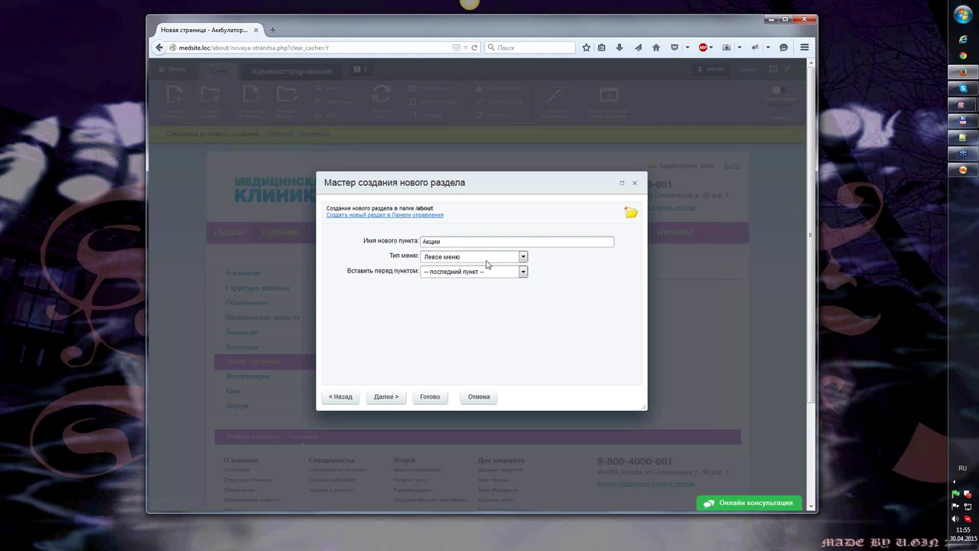
left_click(388, 398)
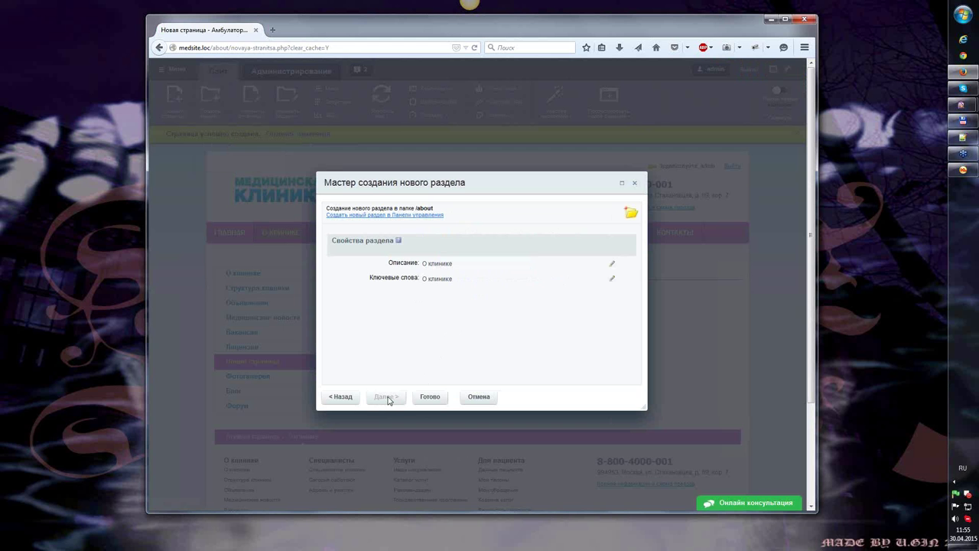
left_click(431, 398)
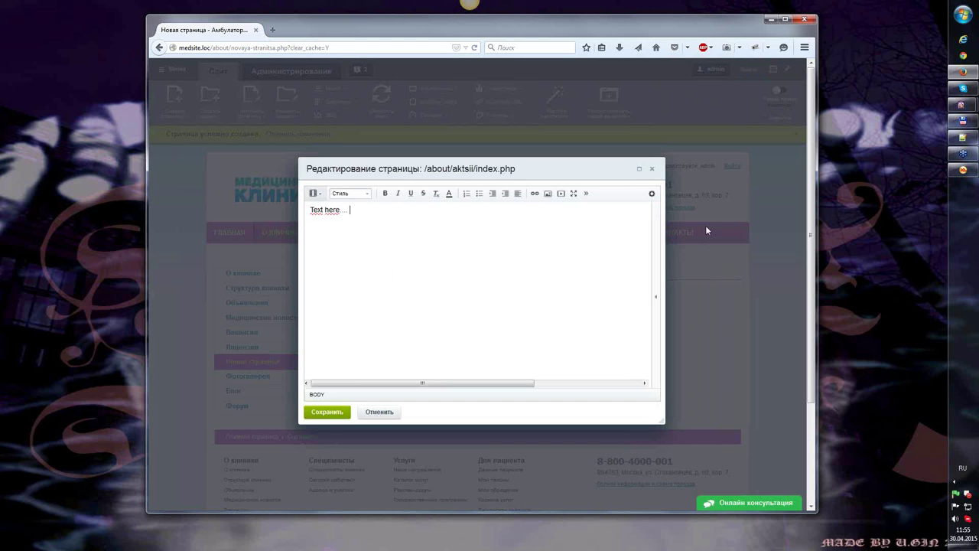
Step: Show the component list in the editor of /about/aktsii/index.php and delete the placeholder text
left_click(656, 296)
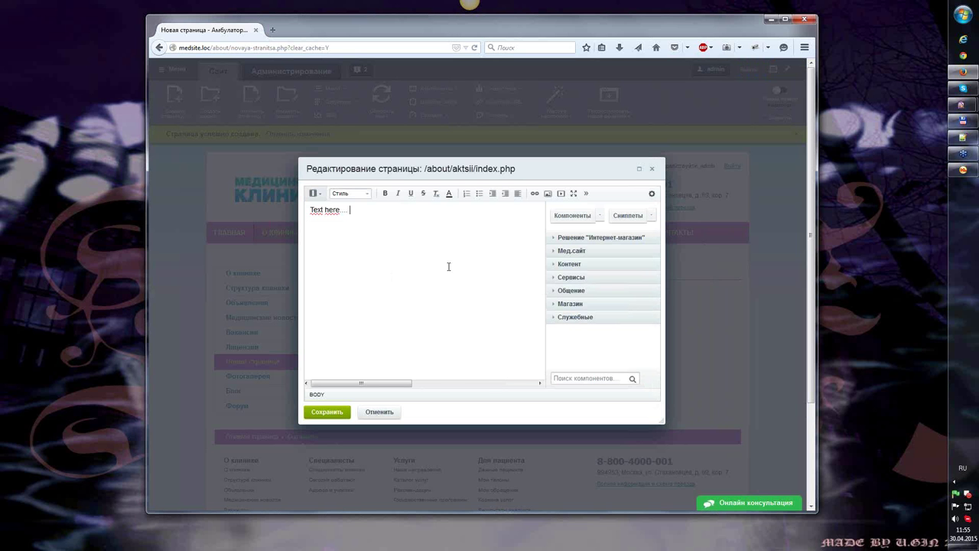
left_click_drag(450, 266, 165, 204)
key("Delete")
Step: Insert the "Новости" component from the Контент > Новости group into the empty page, staying on the page if asked to leave
left_click(554, 265)
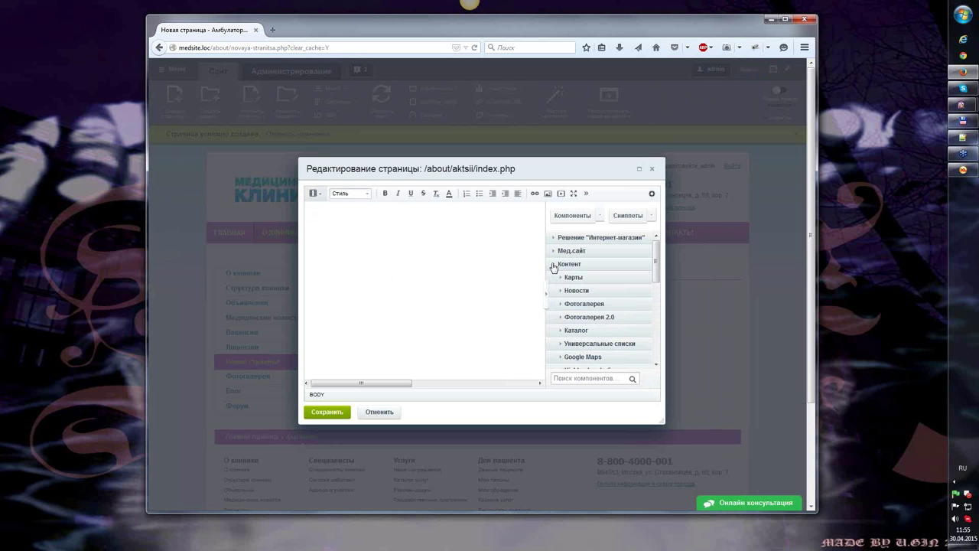
left_click(561, 291)
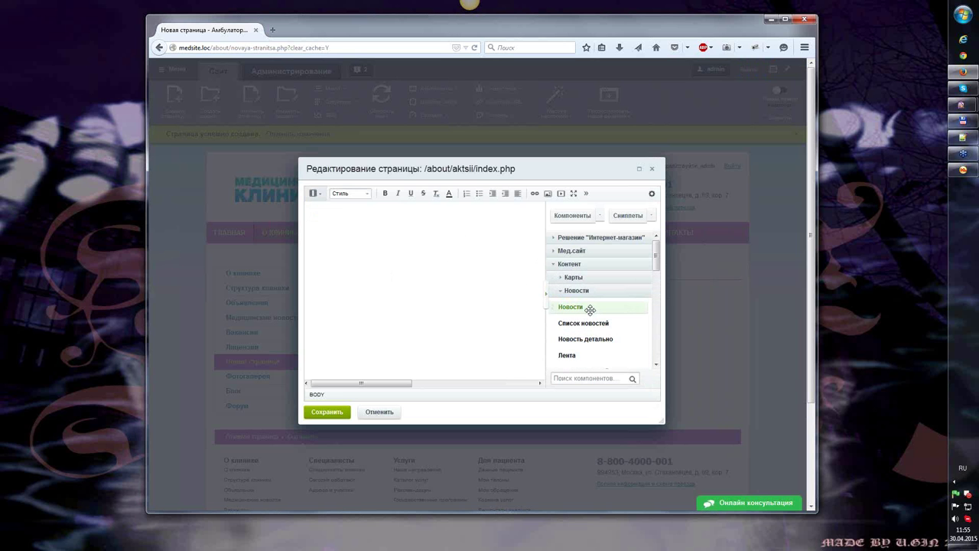
left_click_drag(589, 308, 373, 254)
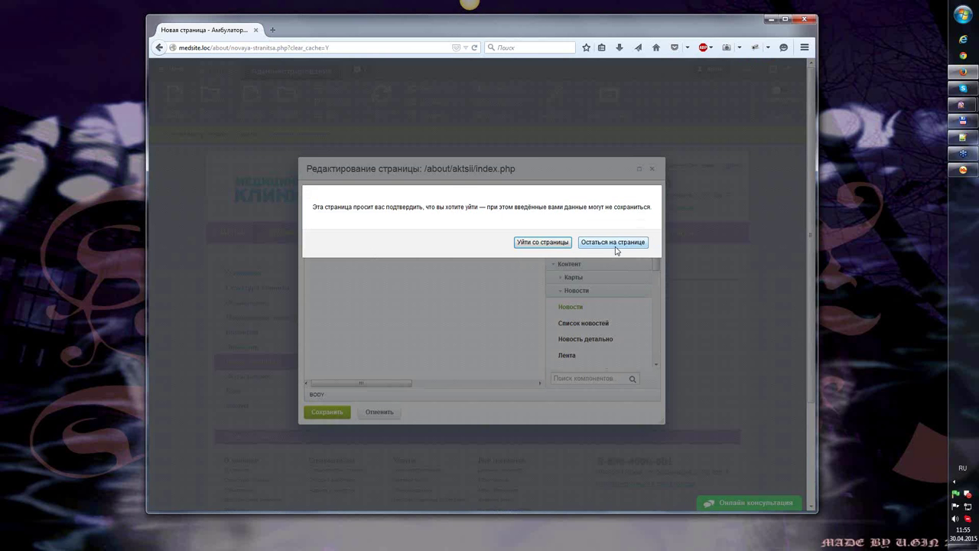
left_click(612, 245)
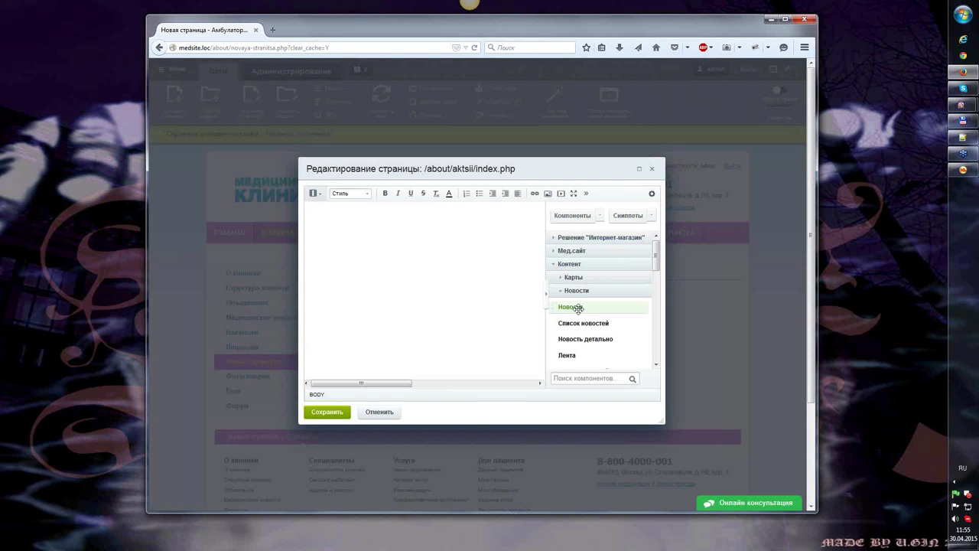
left_click_drag(578, 309, 321, 226)
left_click(332, 215)
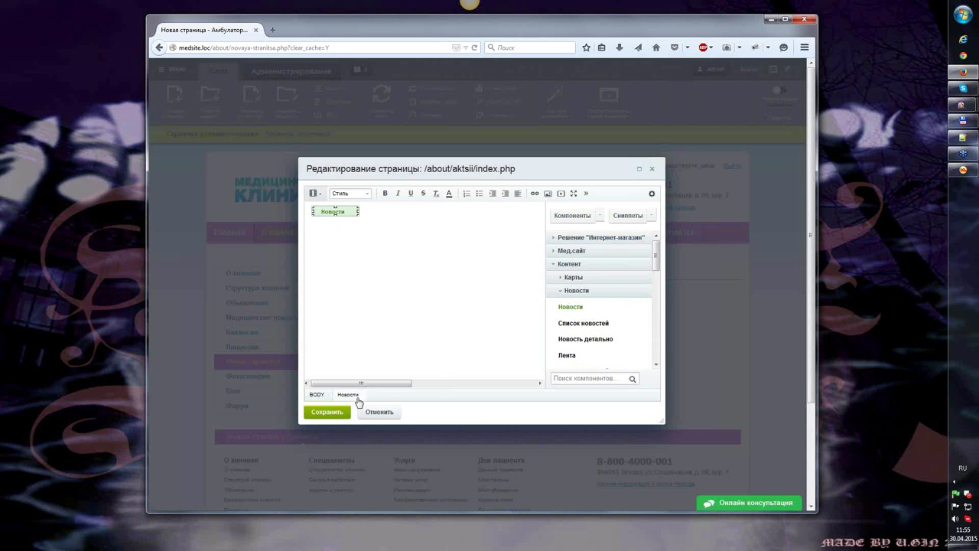
Step: In the news component's parameters, set the infoblock type to [news] МО_Новости and the infoblock to [1] Новости медицины
double_click(331, 213)
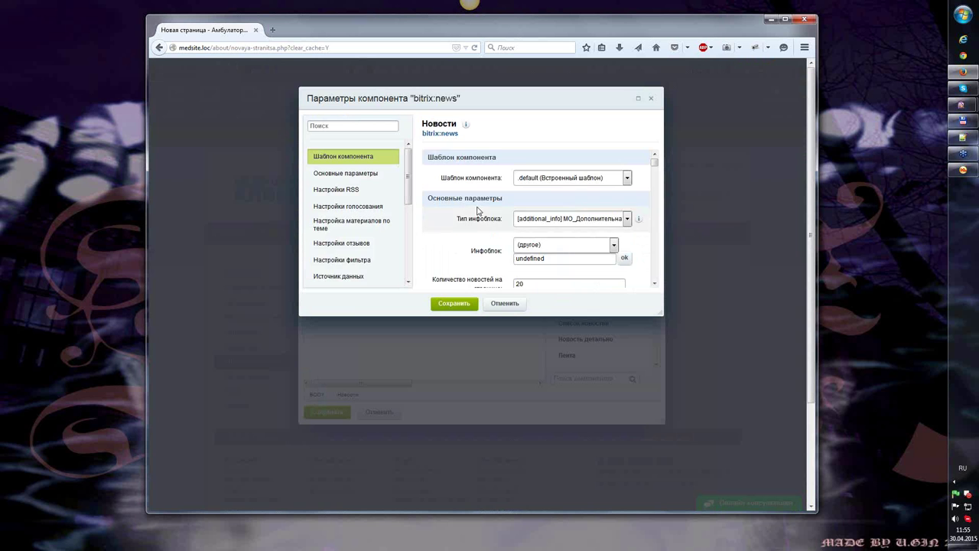
scroll(479, 195, "down", 1)
left_click(602, 197)
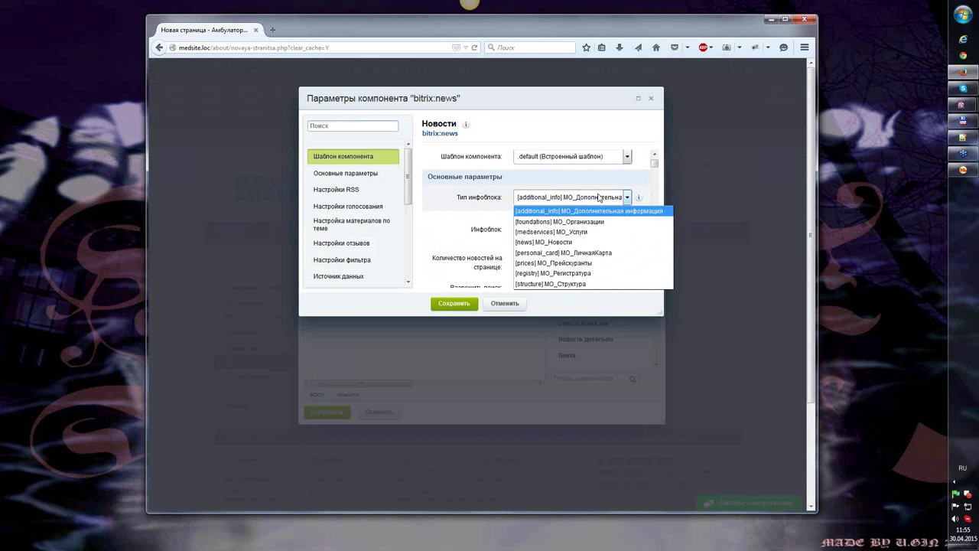
left_click(621, 241)
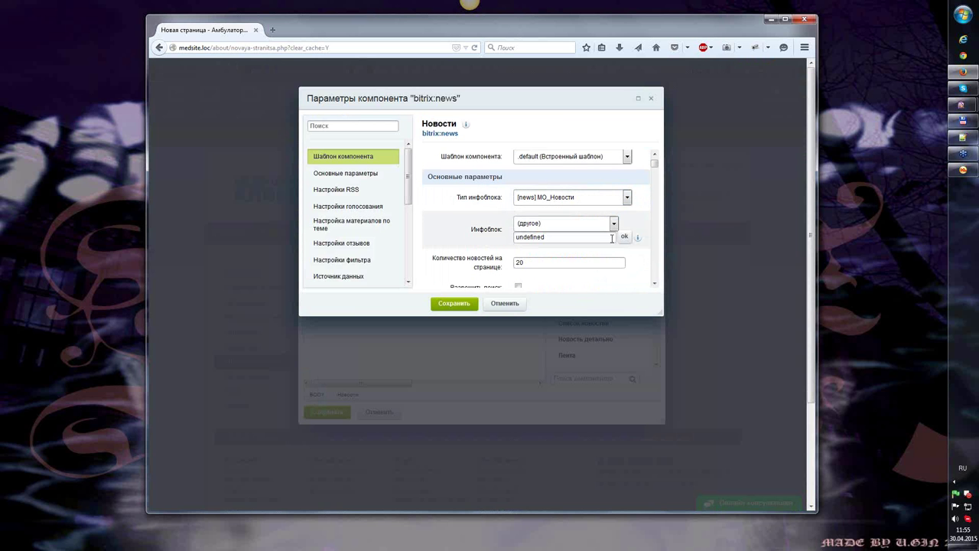
left_click(615, 224)
left_click(615, 227)
left_click(614, 225)
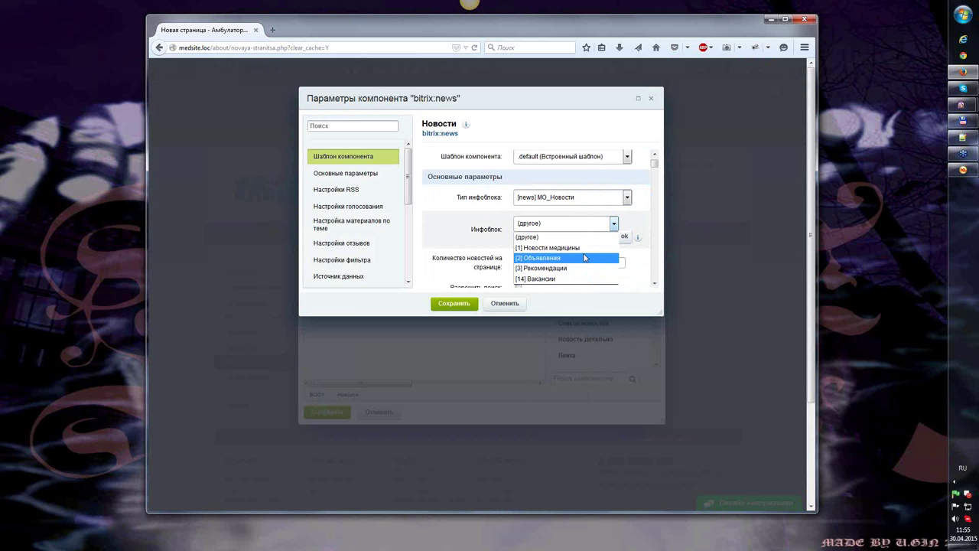
left_click(578, 247)
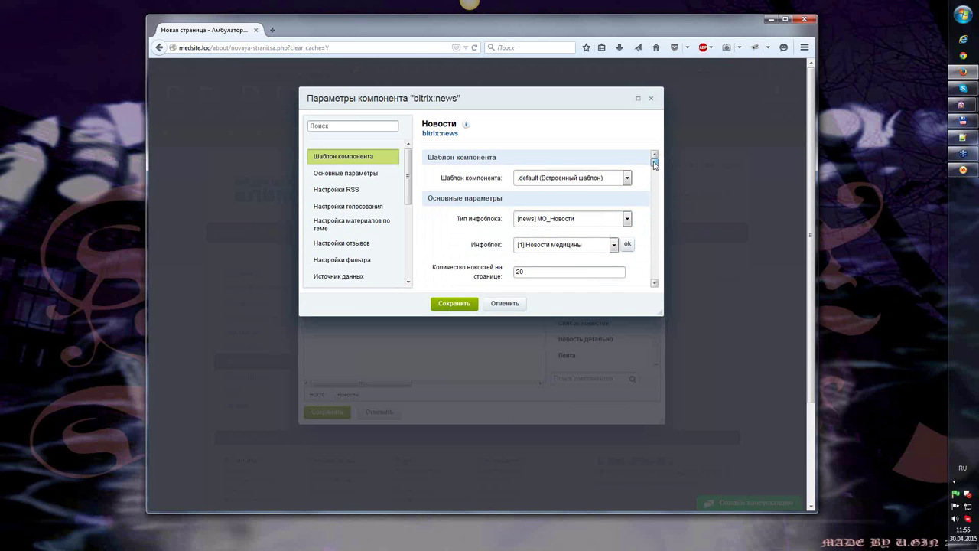
Step: Review the remaining component parameters, save them and the page, and check the published "Акции" section
left_click_drag(655, 165, 654, 262)
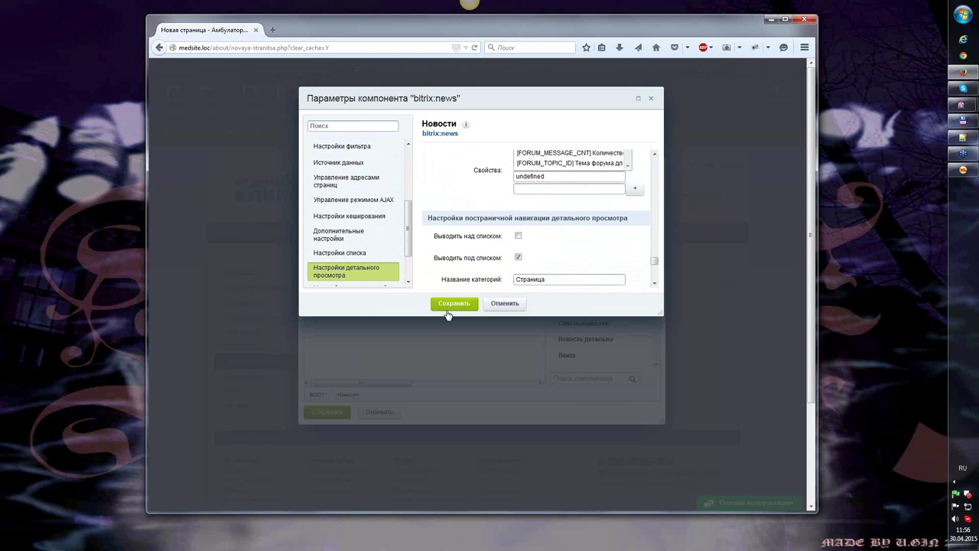
left_click(452, 304)
left_click(325, 412)
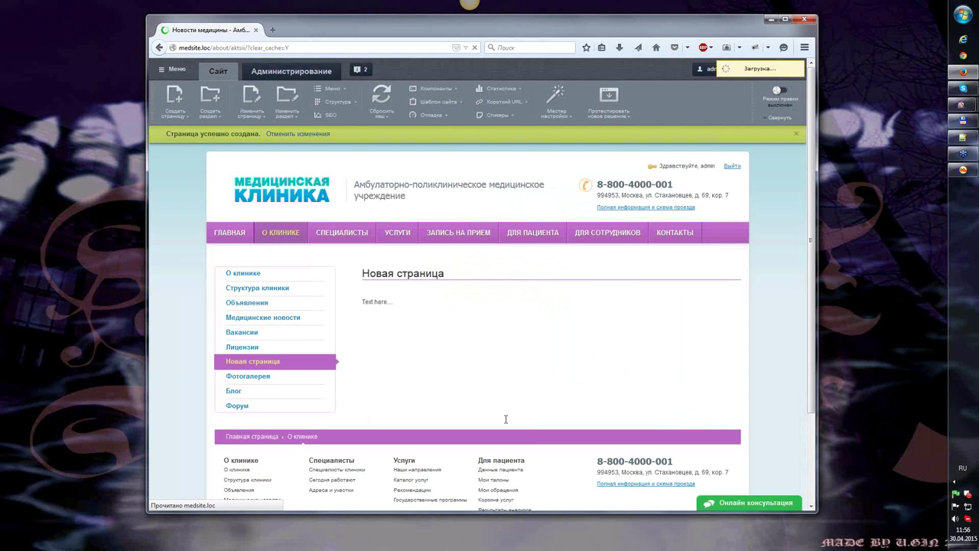
scroll(323, 304, "down", 4)
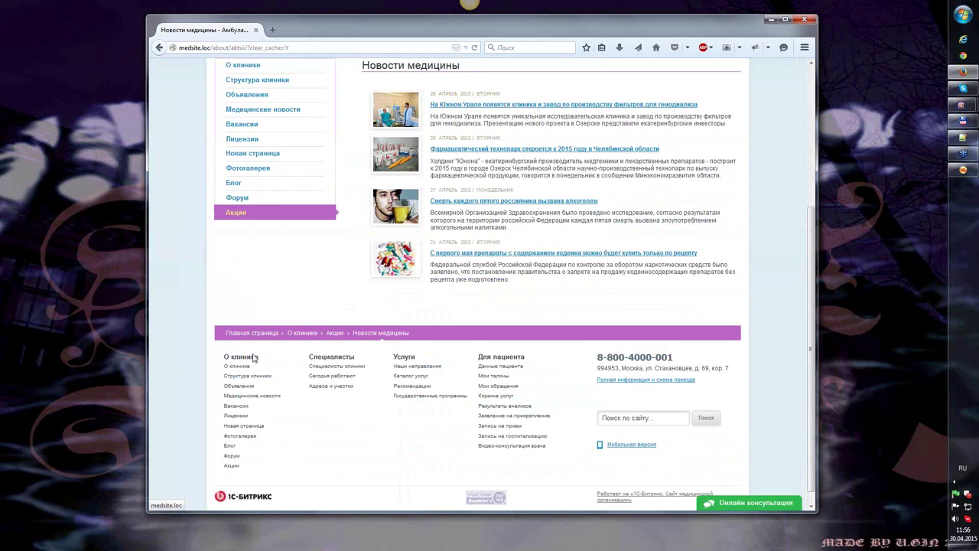
scroll(251, 284, "up", 2)
mouse_move(284, 135)
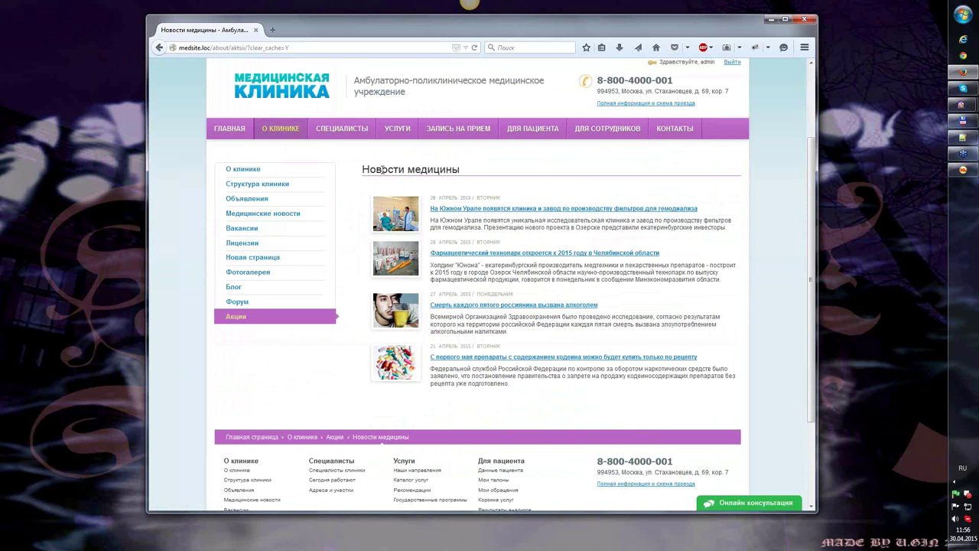
scroll(382, 169, "up", 1)
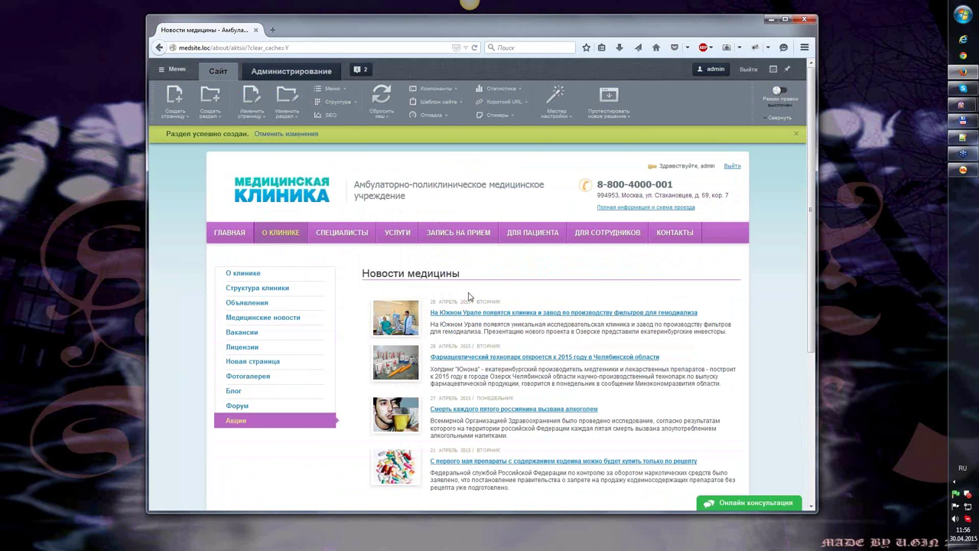
Step: Turn on the site's edit mode and open the parameters of the news component on the "Акции" page
left_click(780, 90)
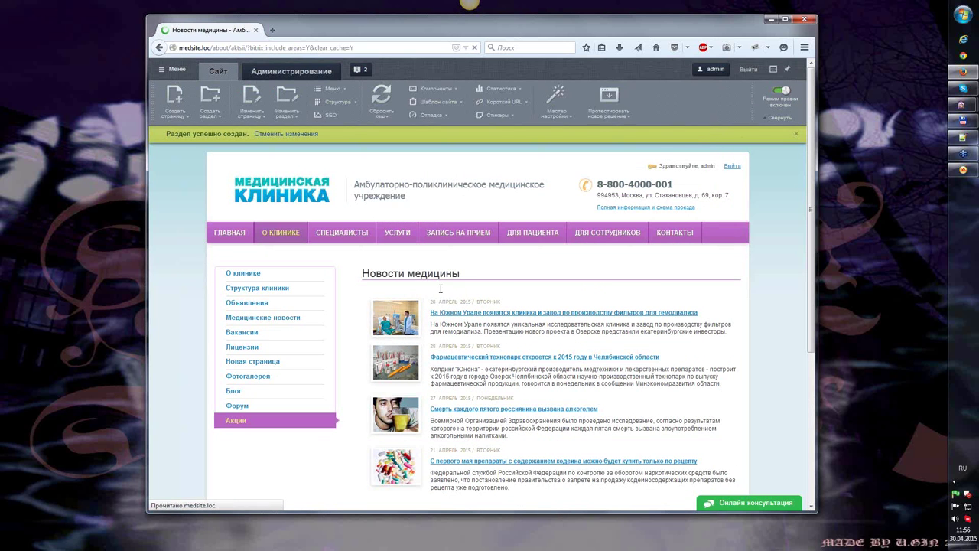
mouse_move(448, 293)
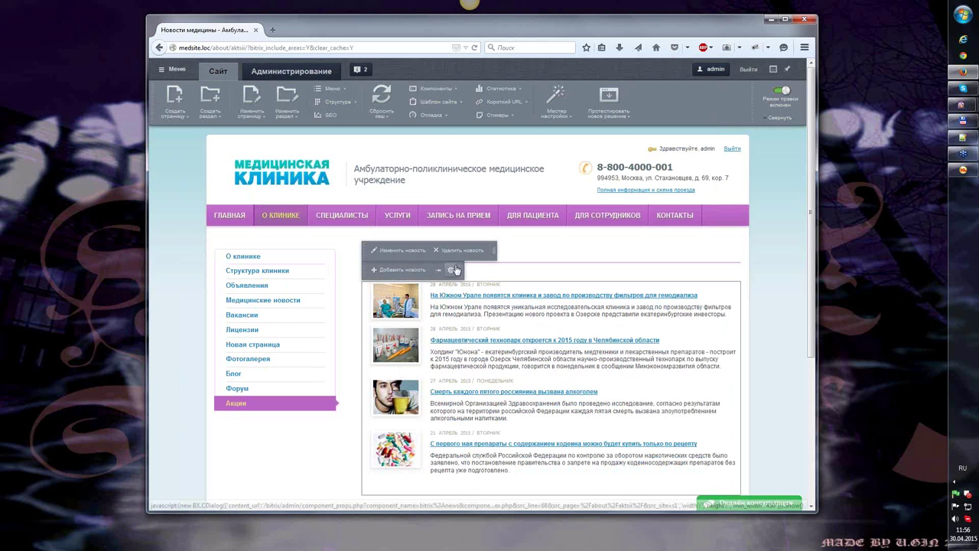
left_click(453, 270)
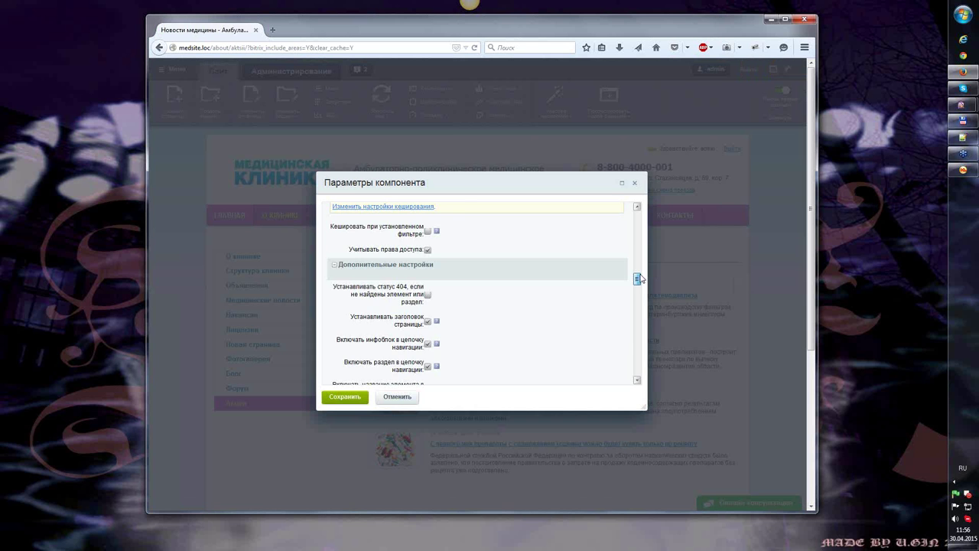
Step: Examine the news component's caching, additional, list, detail view and page navigation settings
left_click_drag(637, 278, 638, 260)
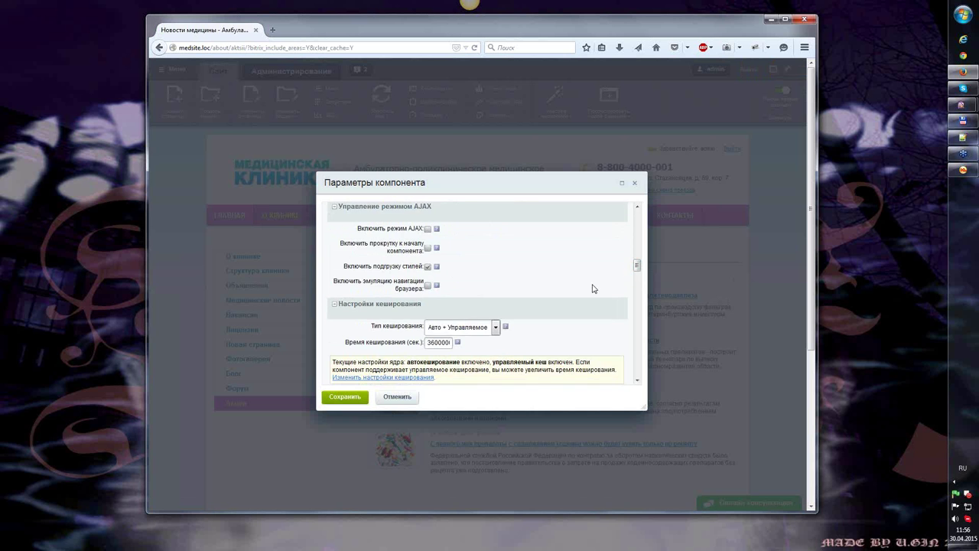
scroll(592, 288, "down", 5)
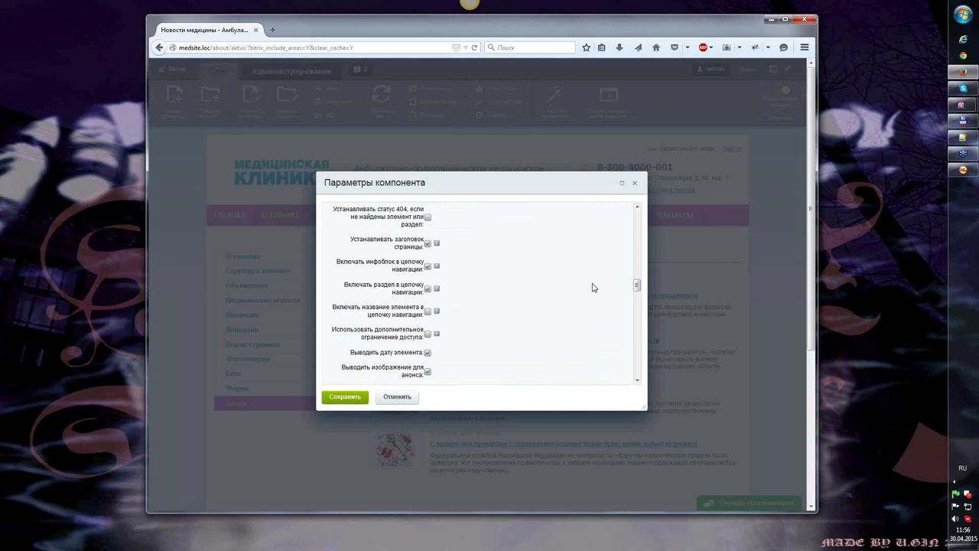
scroll(592, 287, "down", 15)
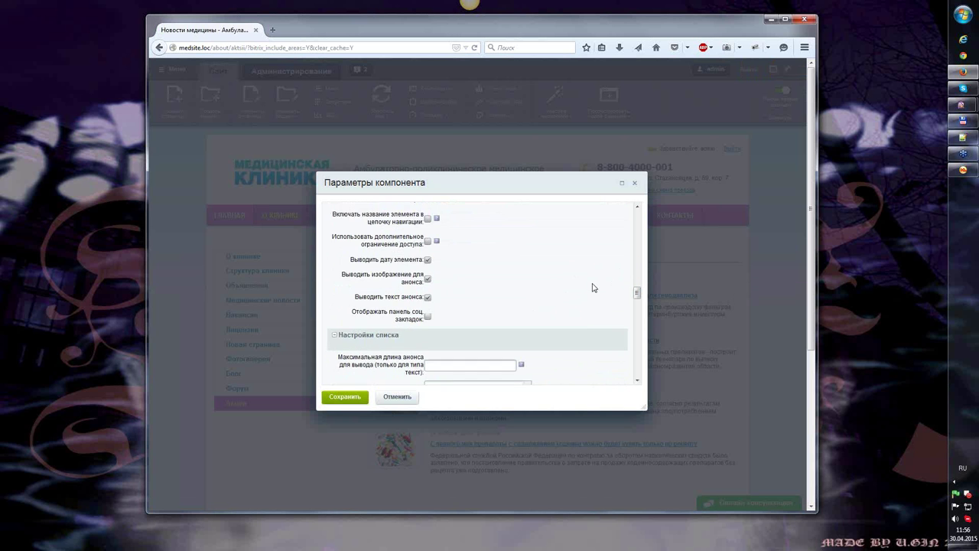
scroll(591, 284, "up", 2)
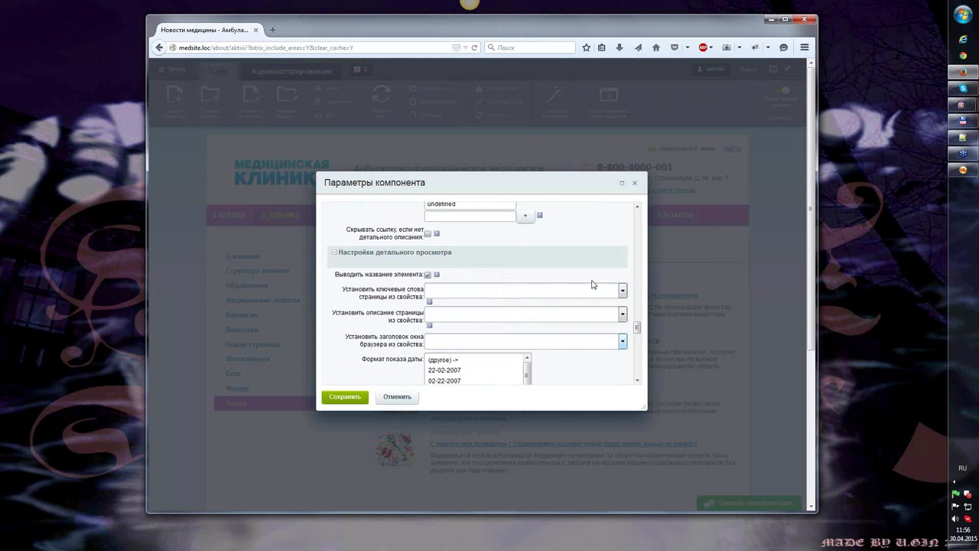
scroll(592, 285, "down", 8)
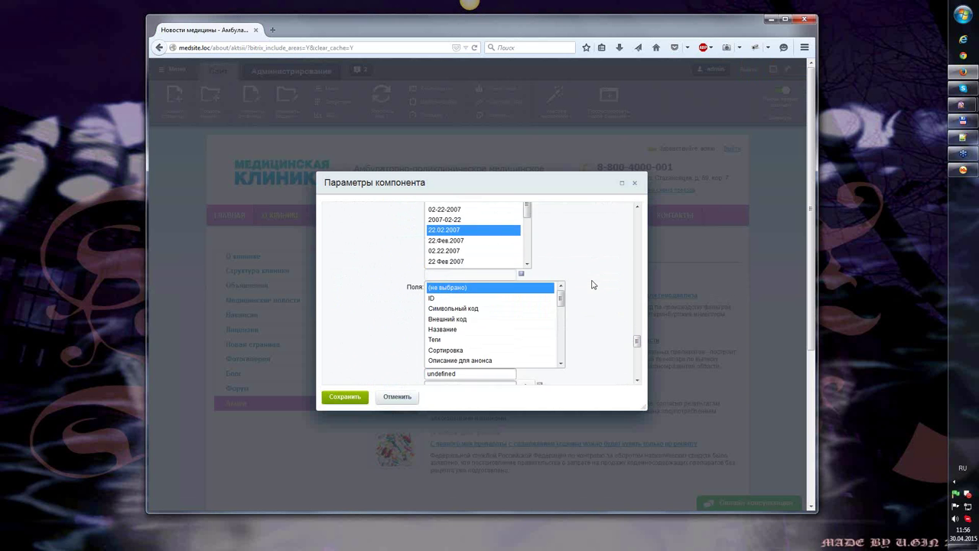
scroll(592, 284, "down", 4)
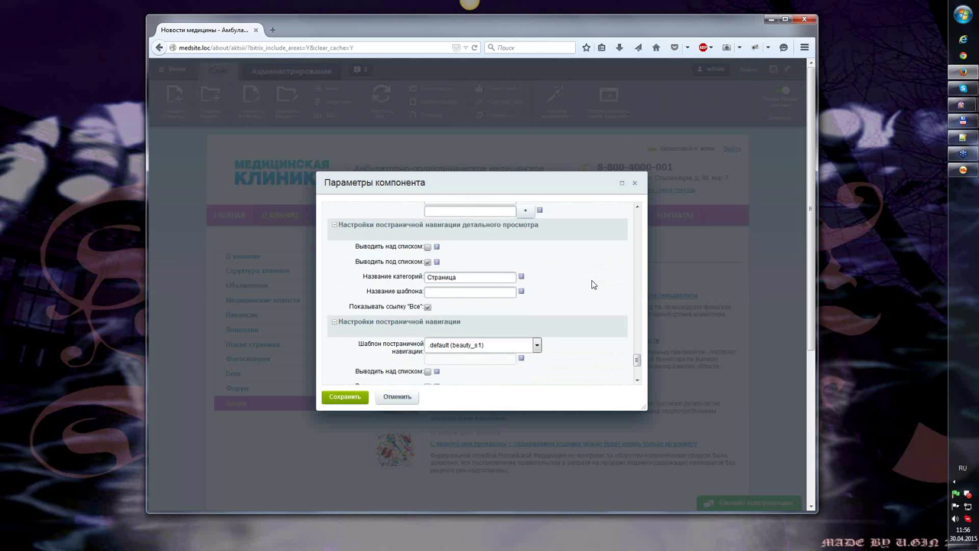
scroll(592, 284, "down", 3)
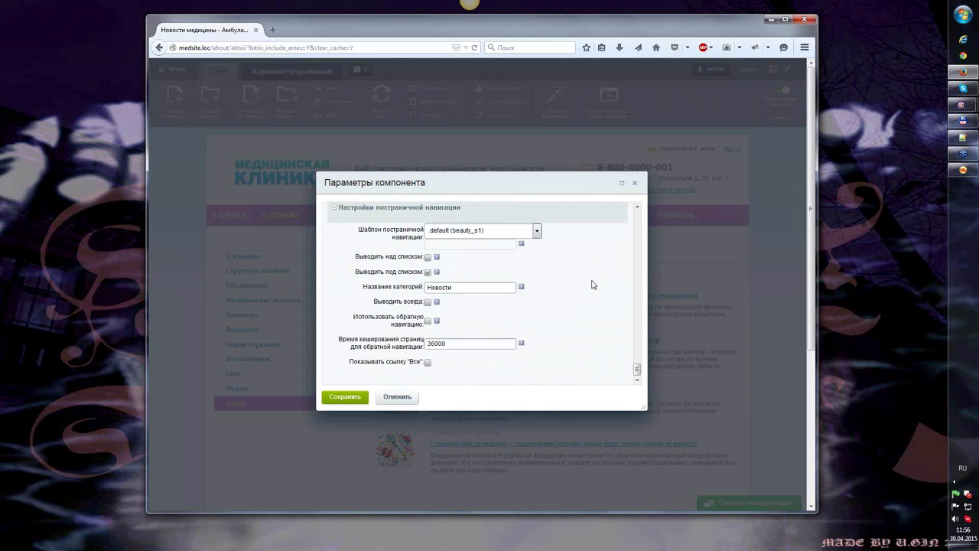
Step: Disable the "Устанавливать заголовок страницы" option in the news component's additional settings, save the parameters and check the page heading
scroll(597, 288, "up", 5)
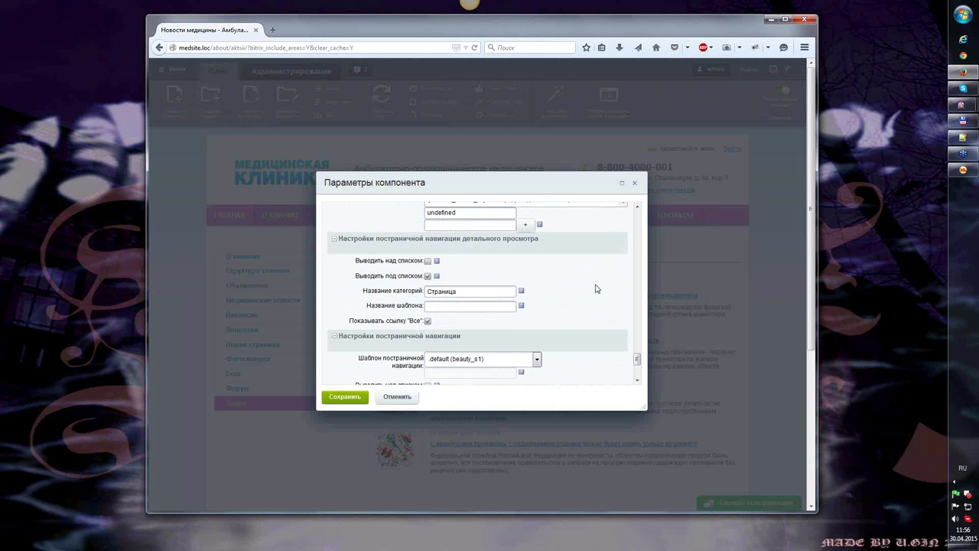
scroll(597, 289, "up", 10)
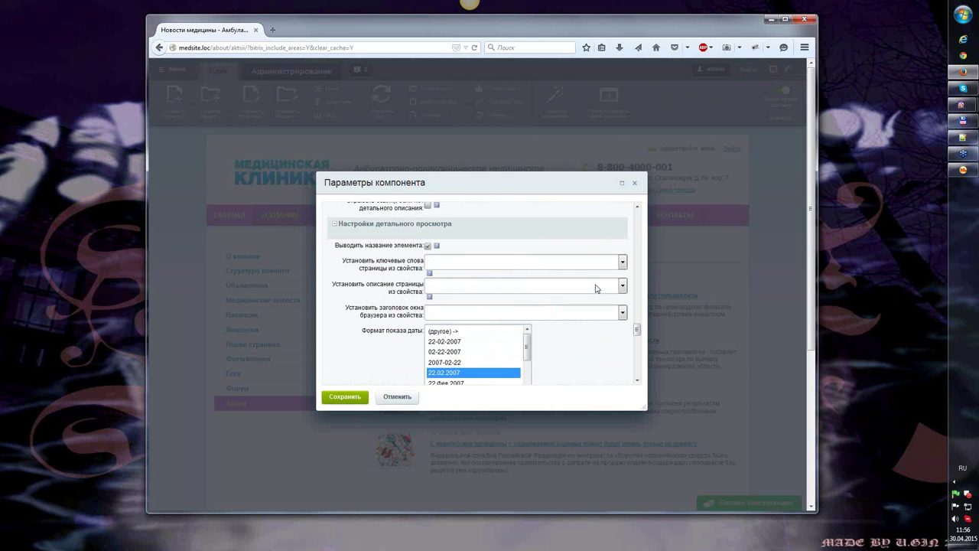
scroll(596, 288, "up", 6)
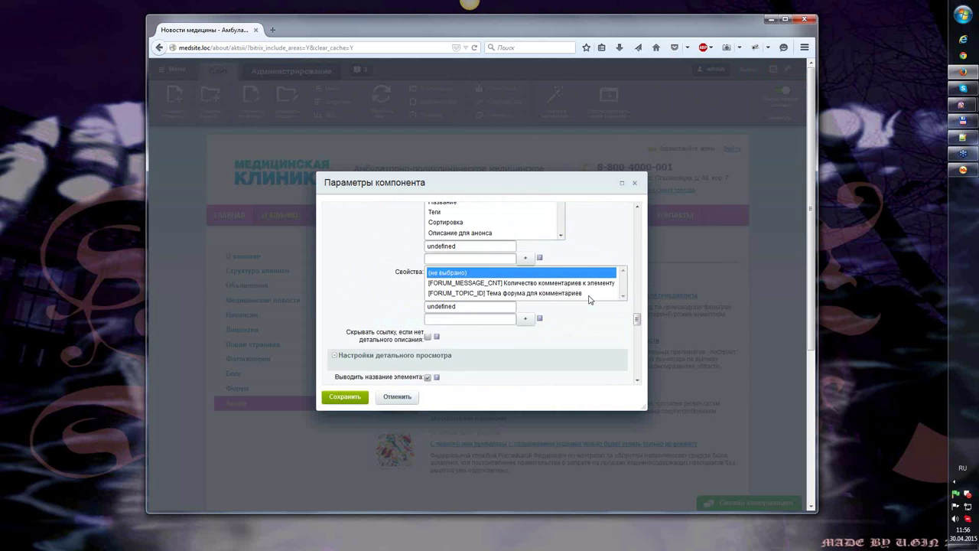
scroll(590, 299, "up", 3)
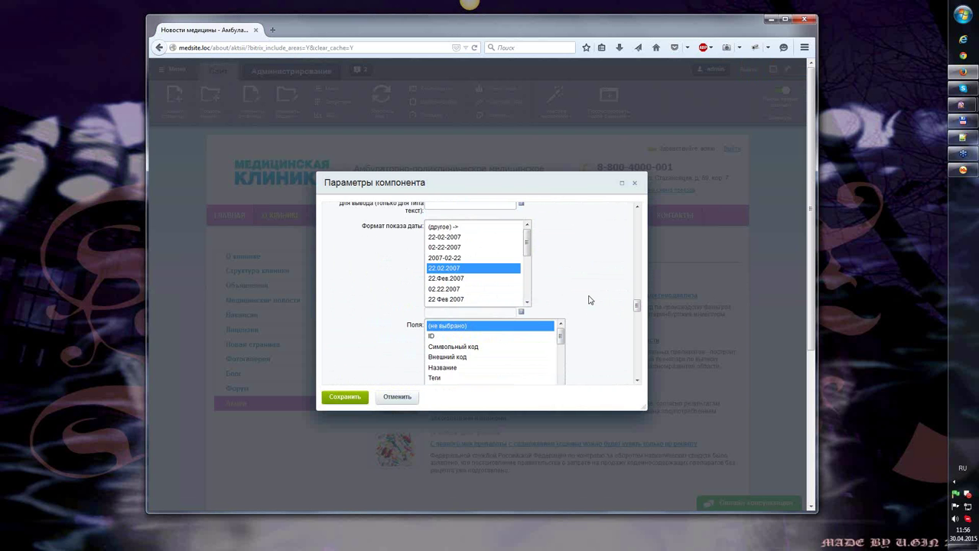
scroll(589, 299, "up", 10)
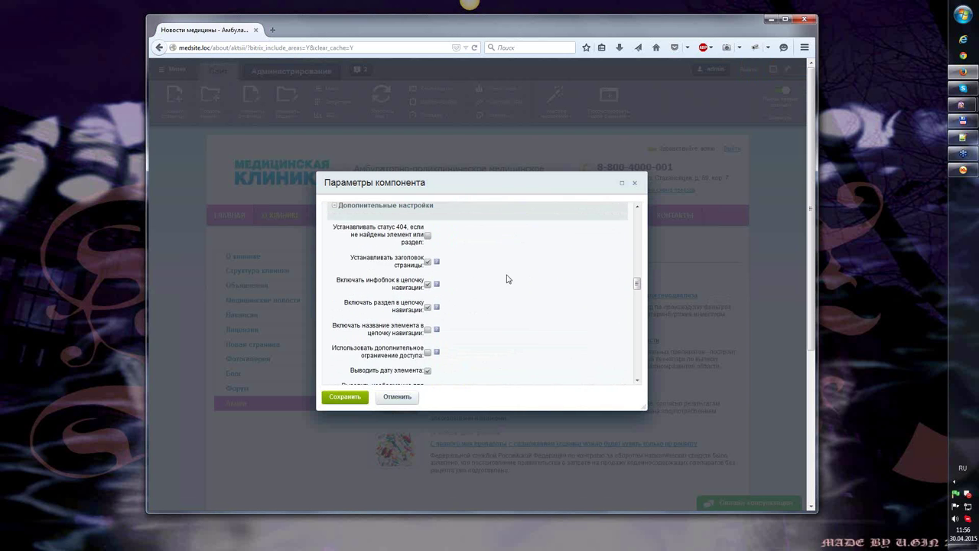
left_click(428, 270)
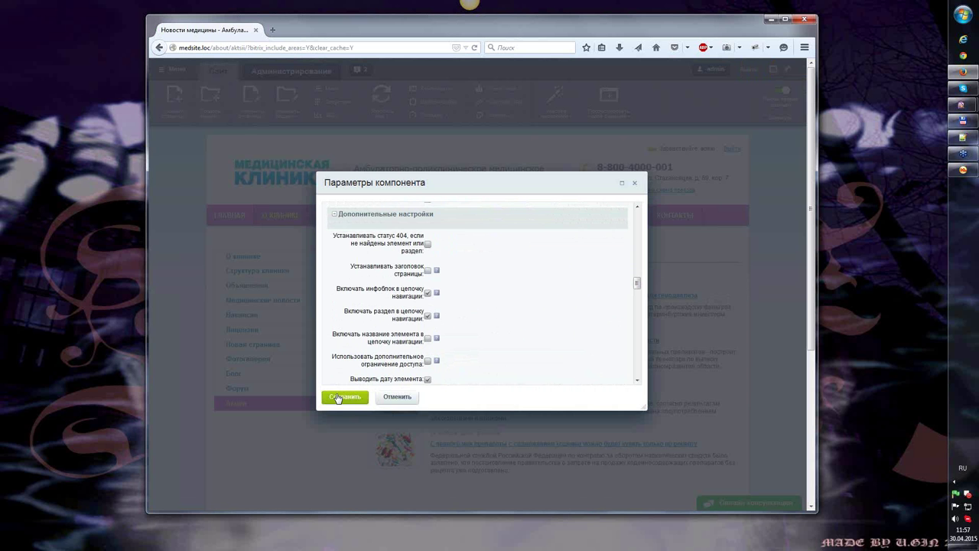
left_click(339, 397)
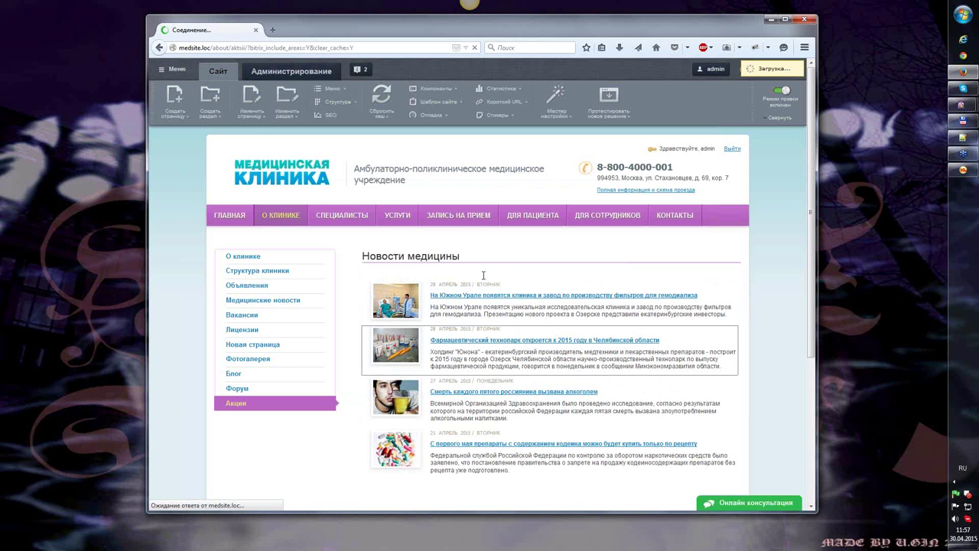
left_click_drag(366, 277, 426, 277)
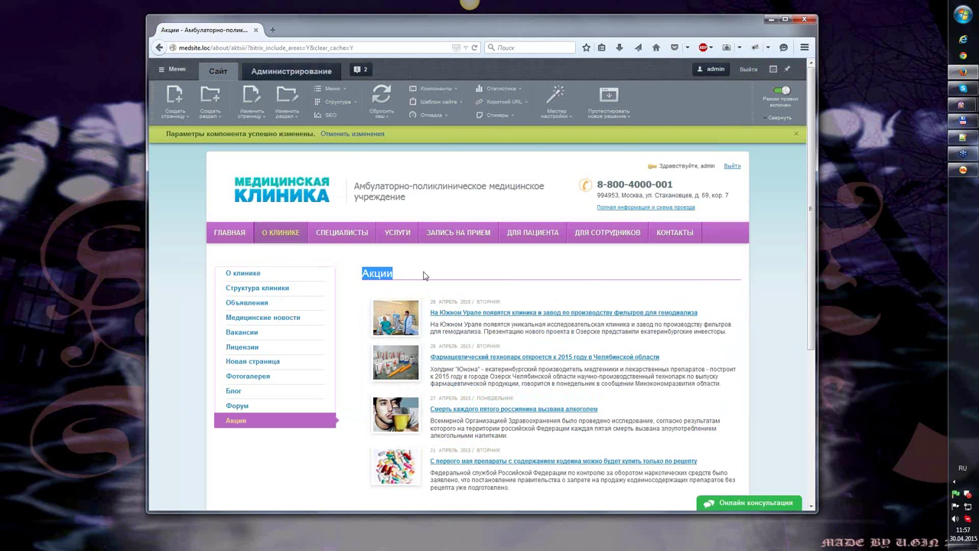
left_click(421, 277)
left_click_drag(357, 276, 406, 272)
left_click(413, 274)
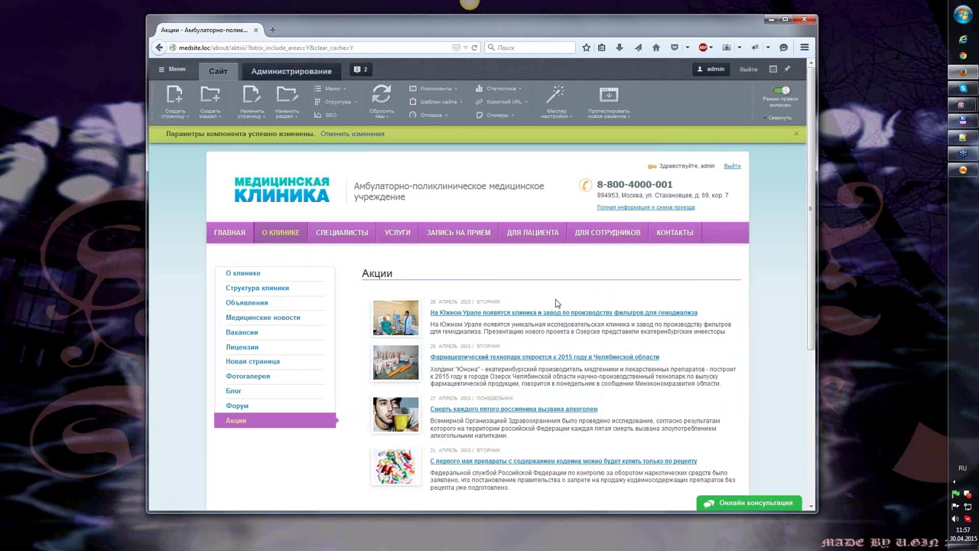
Step: Examine the edit form of the news item about the South Ural clinic, viewing its announcement in the visual editor, and close it without saving
mouse_move(545, 311)
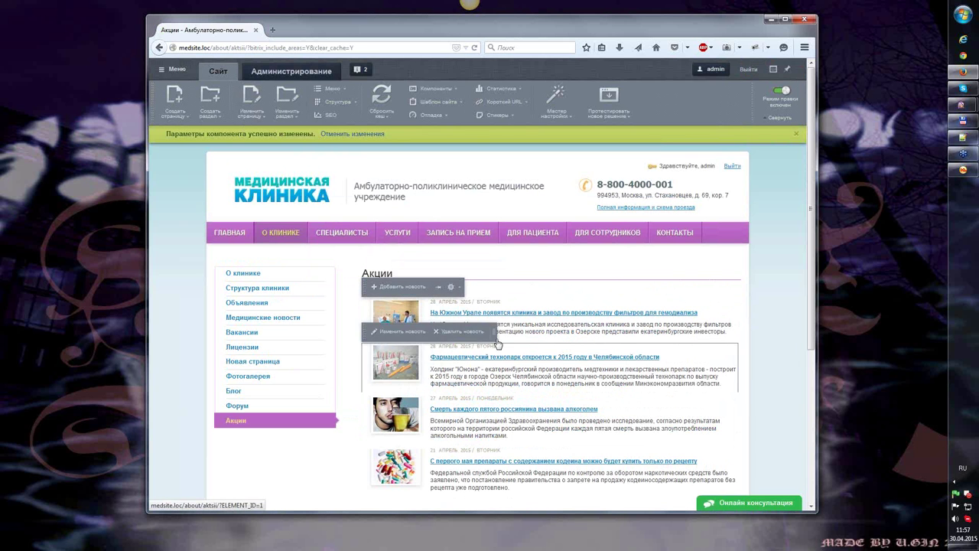
mouse_move(459, 321)
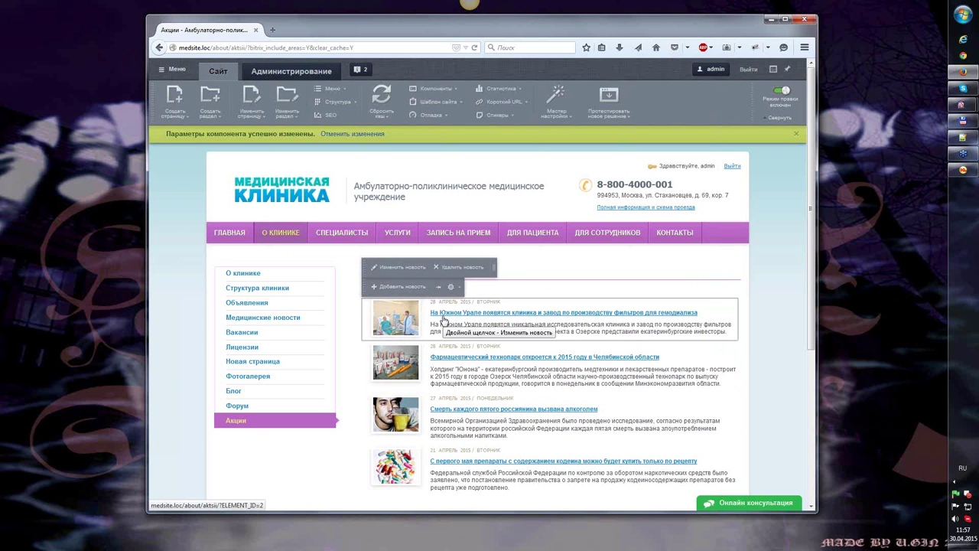
left_click(404, 268)
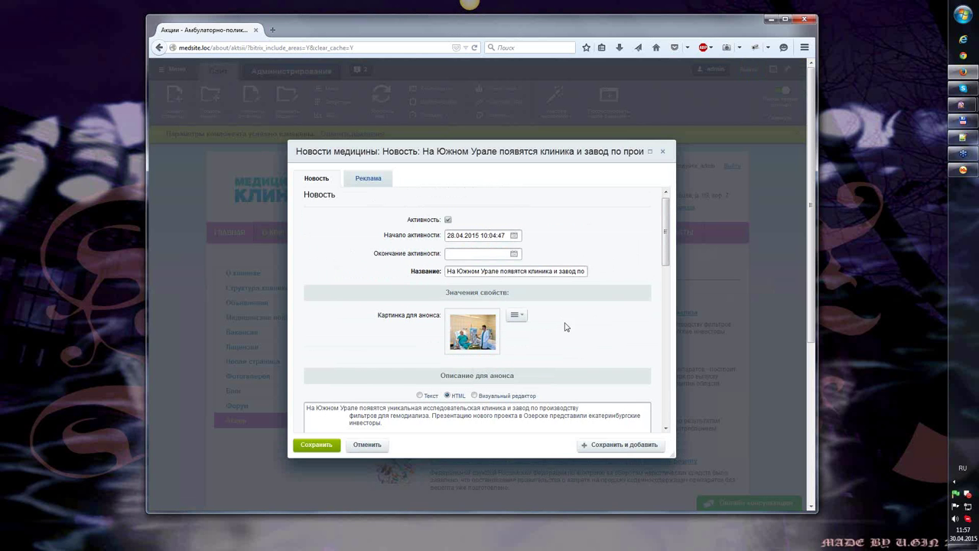
scroll(566, 329, "down", 1)
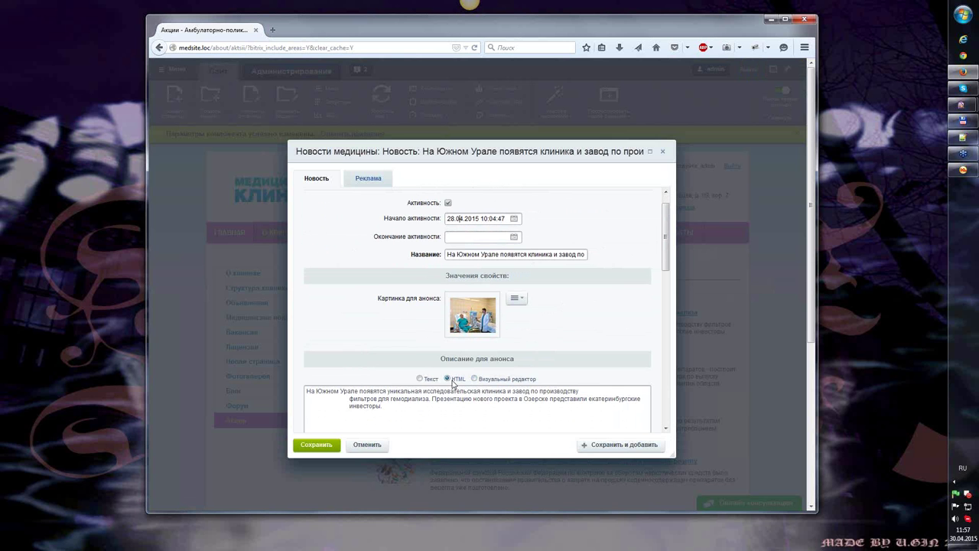
left_click(420, 379)
left_click(474, 379)
scroll(596, 336, "down", 1)
scroll(596, 336, "down", 3)
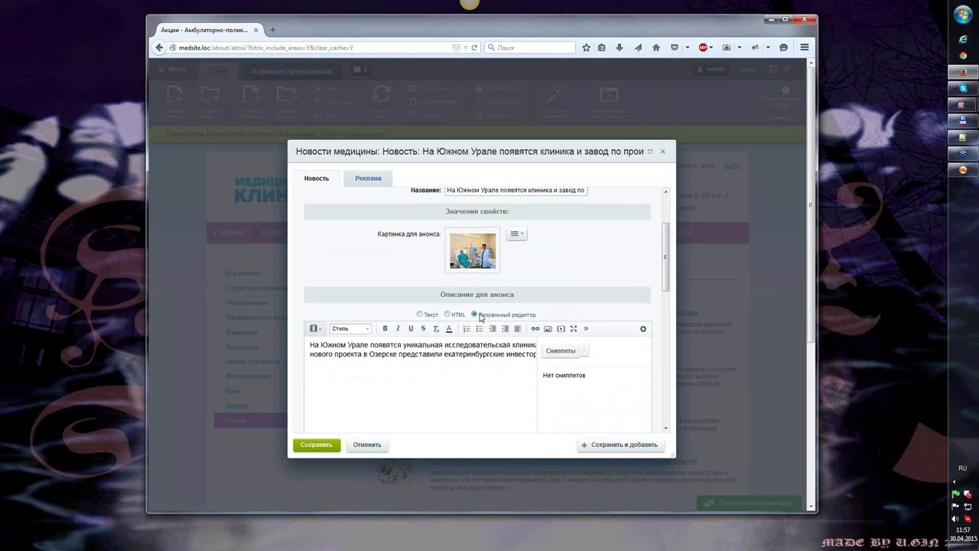
scroll(612, 270, "down", 3)
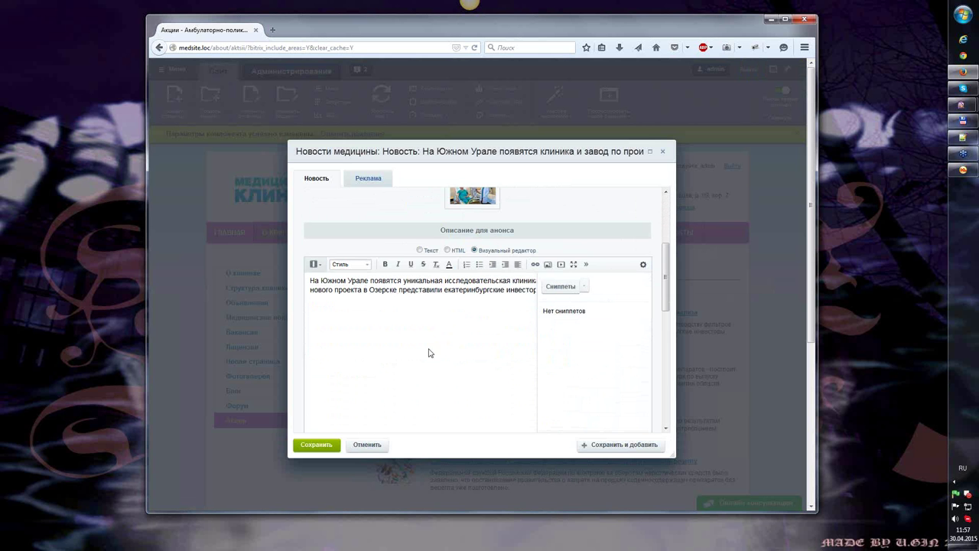
scroll(618, 264, "up", 3)
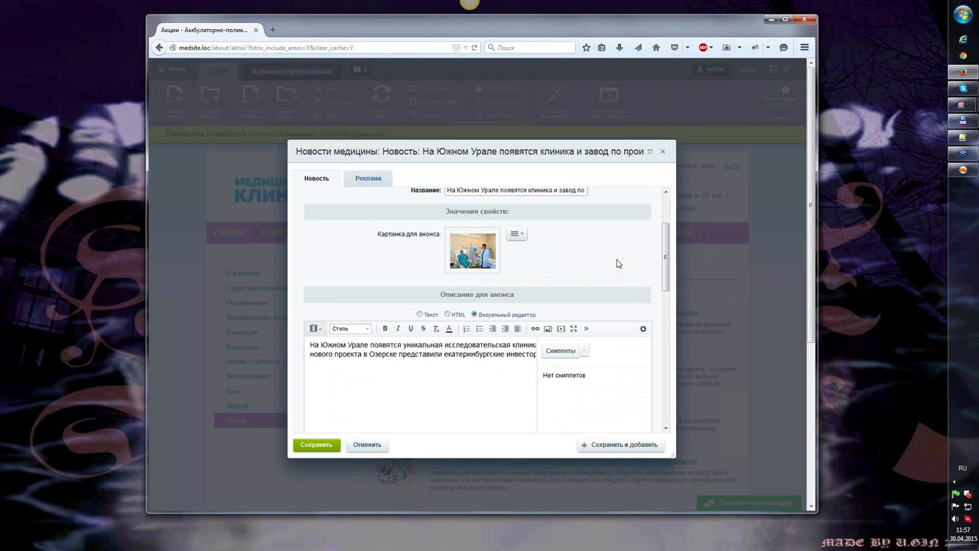
left_click(365, 445)
Step: Add a news item titled "Новая новость" with the announcement text "Анонс" to the "Акции" page and save it
mouse_move(446, 332)
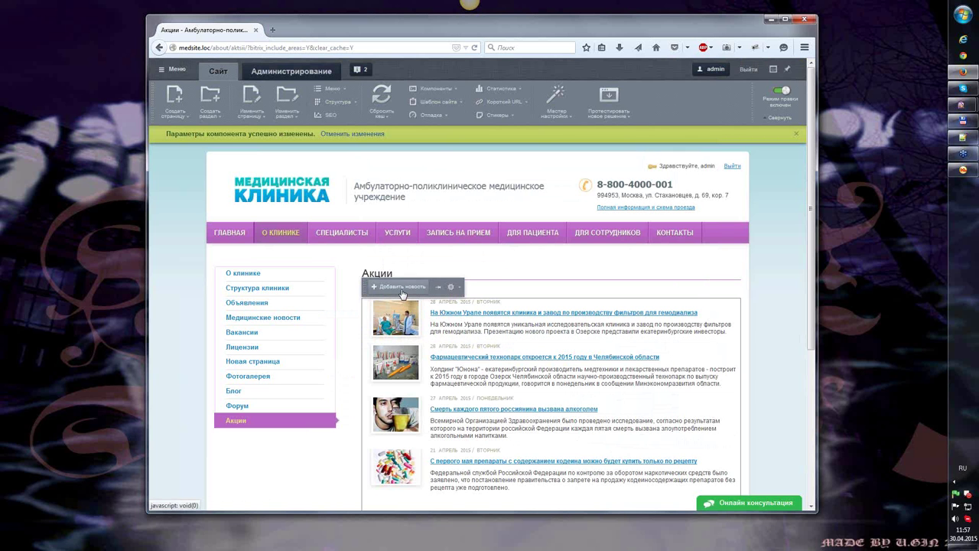
left_click(402, 294)
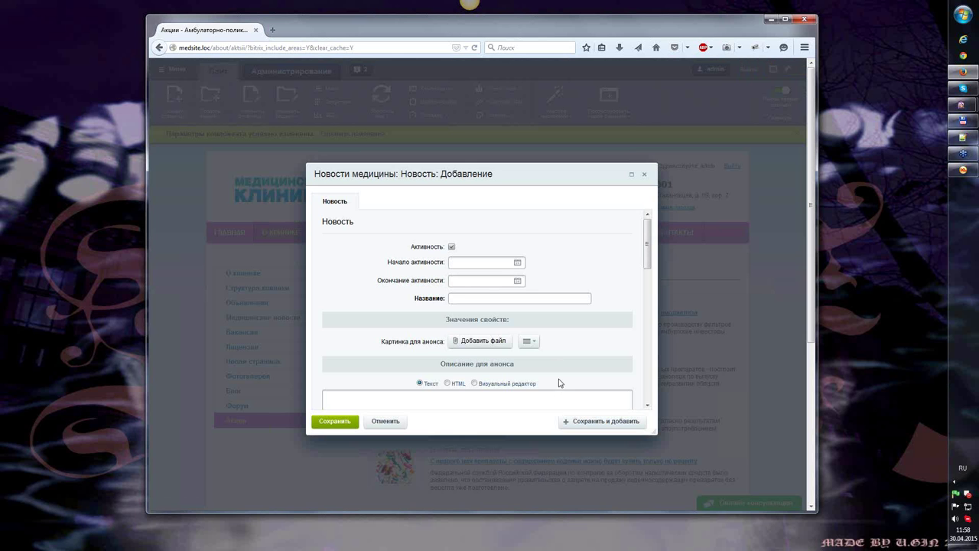
scroll(586, 260, "up", 1)
key("ctrl+a")
key("alt+shift")
type("но")
scroll(589, 265, "down", 3)
scroll(603, 268, "up", 3)
scroll(601, 271, "down", 5)
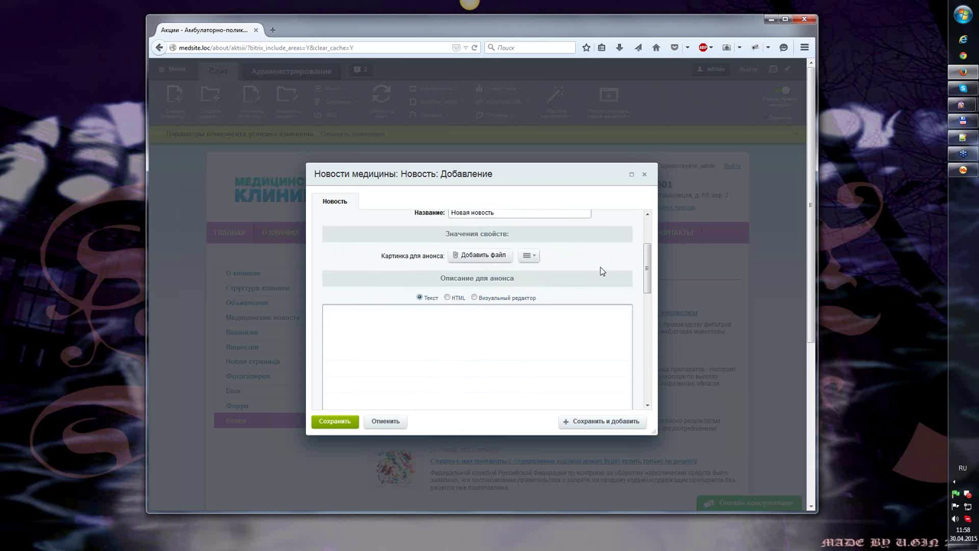
scroll(478, 337, "up", 3)
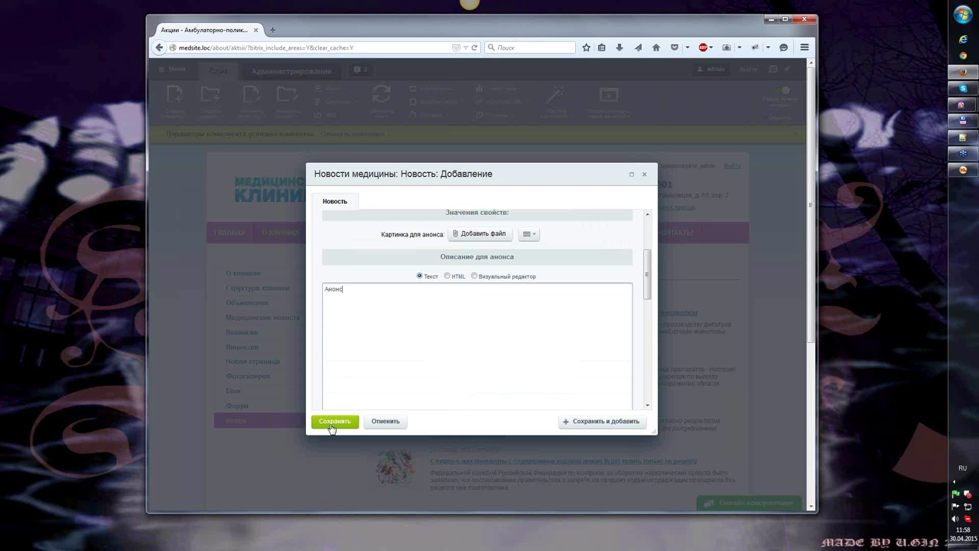
scroll(368, 345, "up", 3)
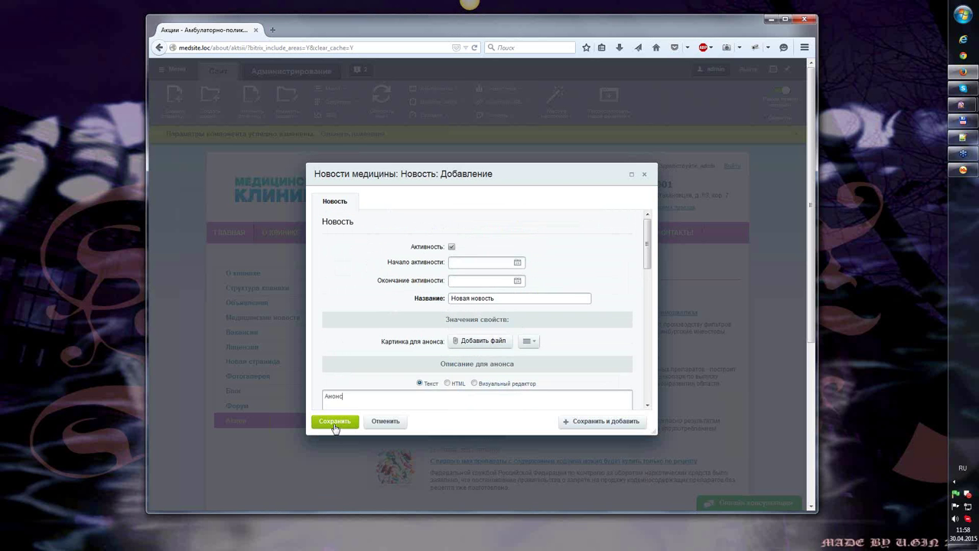
left_click(335, 421)
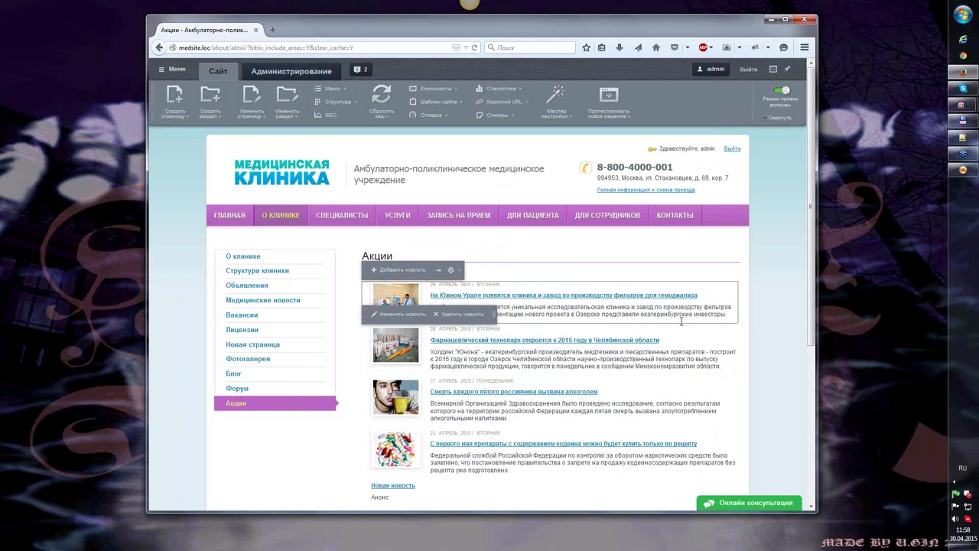
Step: Set the activity start of the "Новая новость" item to 29.04.2015 11:58:00 and save the item
scroll(681, 321, "down", 3)
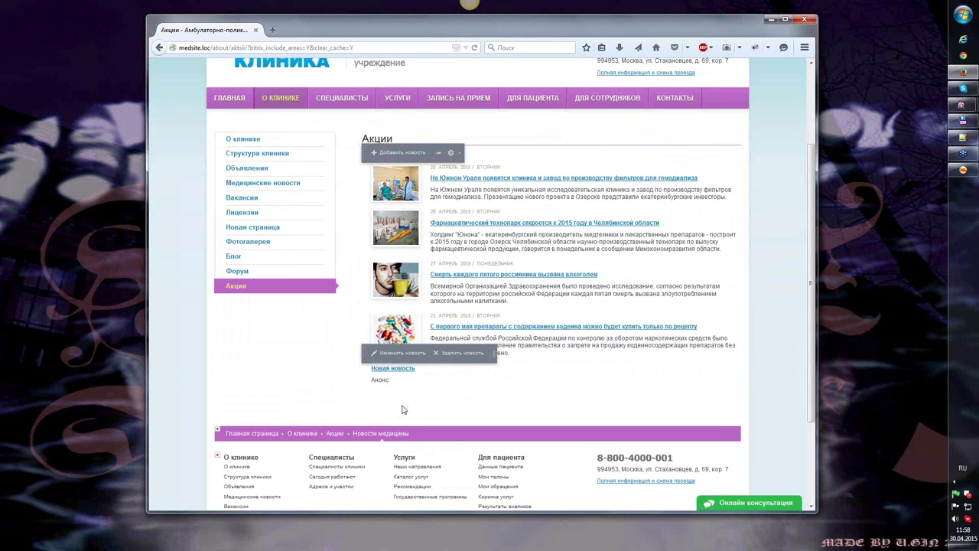
left_click(394, 356)
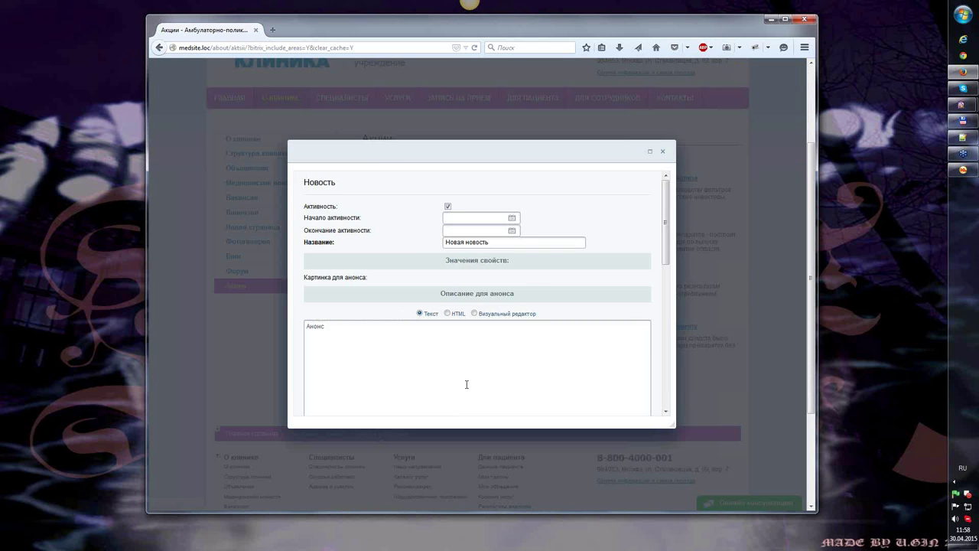
left_click(514, 241)
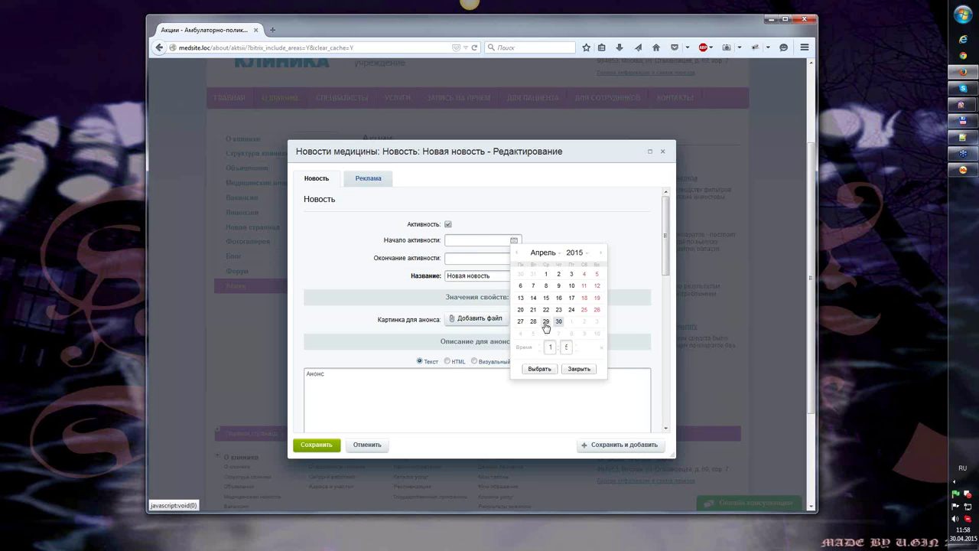
left_click(545, 322)
left_click(540, 369)
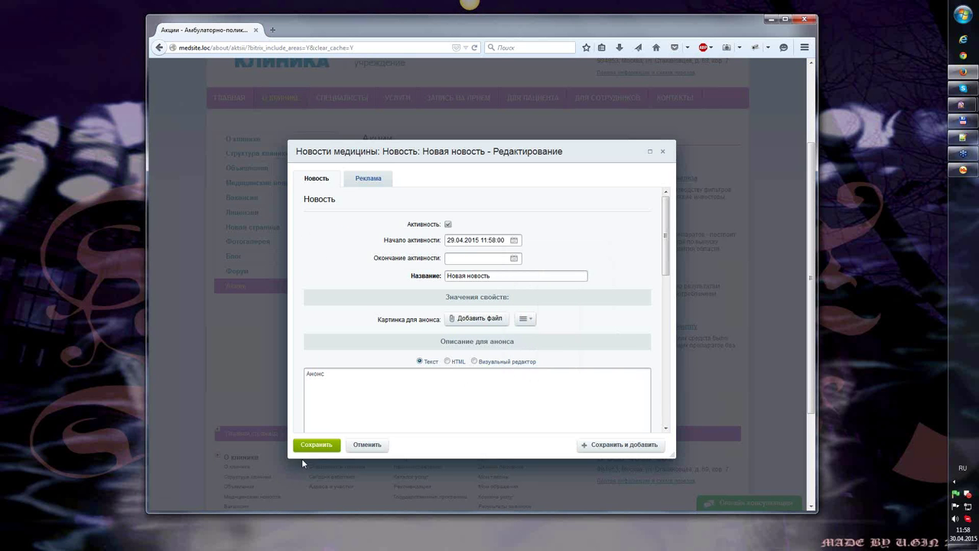
left_click(313, 446)
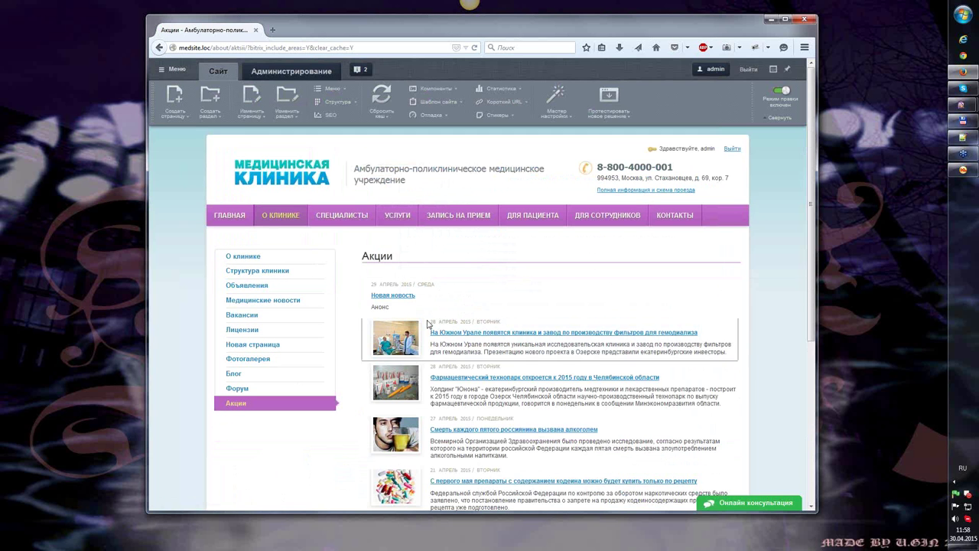
Step: Open the site's main page and check the "Новости медицины" block for the added news item
mouse_move(457, 293)
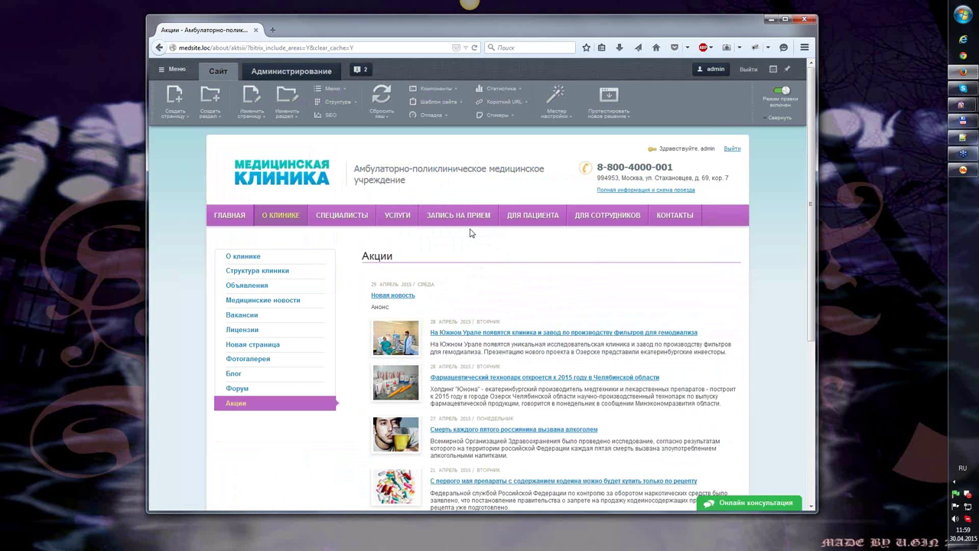
mouse_move(347, 222)
mouse_move(236, 220)
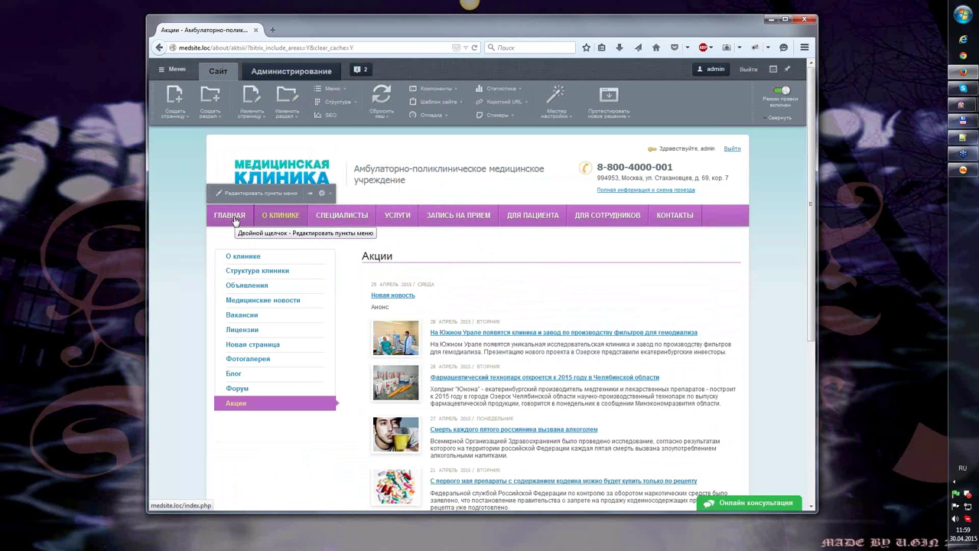
left_click(234, 221)
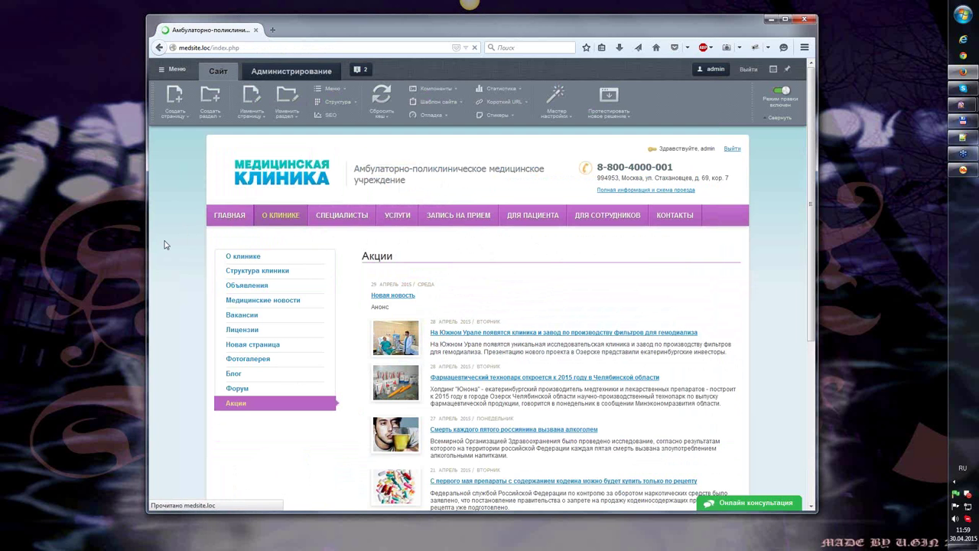
scroll(676, 383, "down", 5)
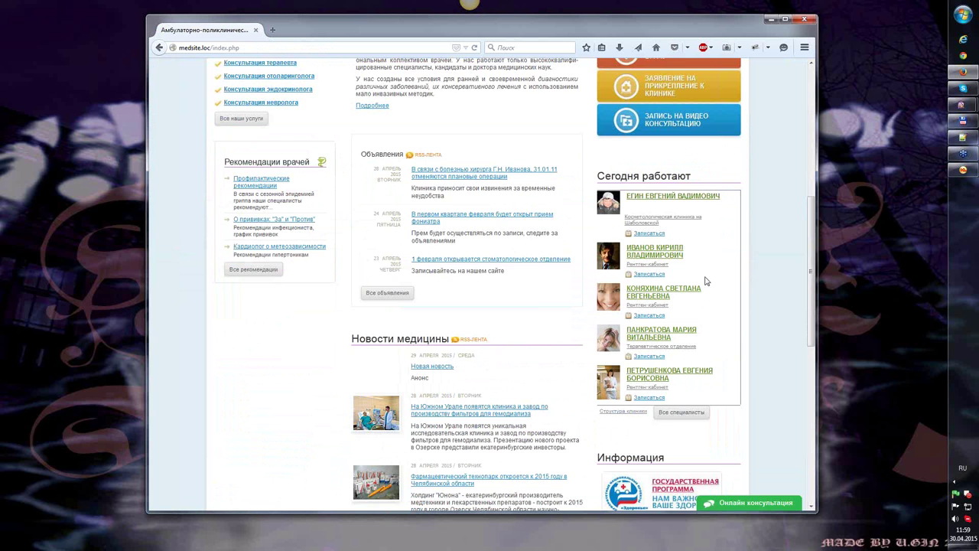
scroll(705, 280, "up", 5)
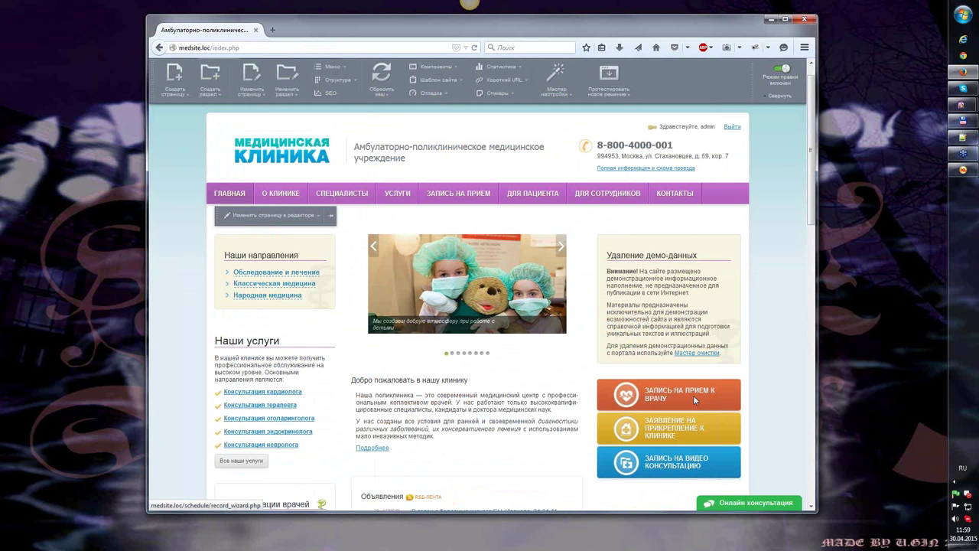
Step: Open the "Специалисты клиники" page and look through the list of clinic employees
mouse_move(340, 219)
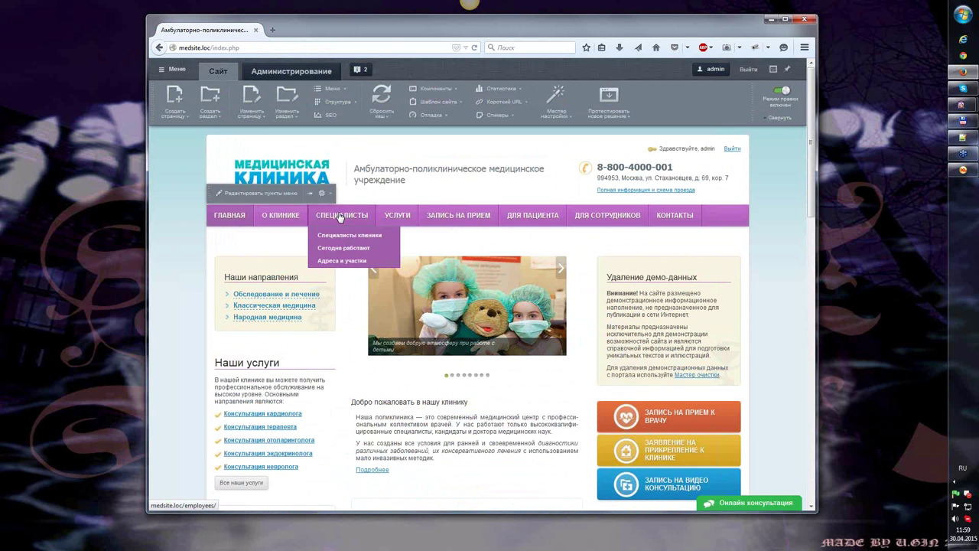
left_click(361, 238)
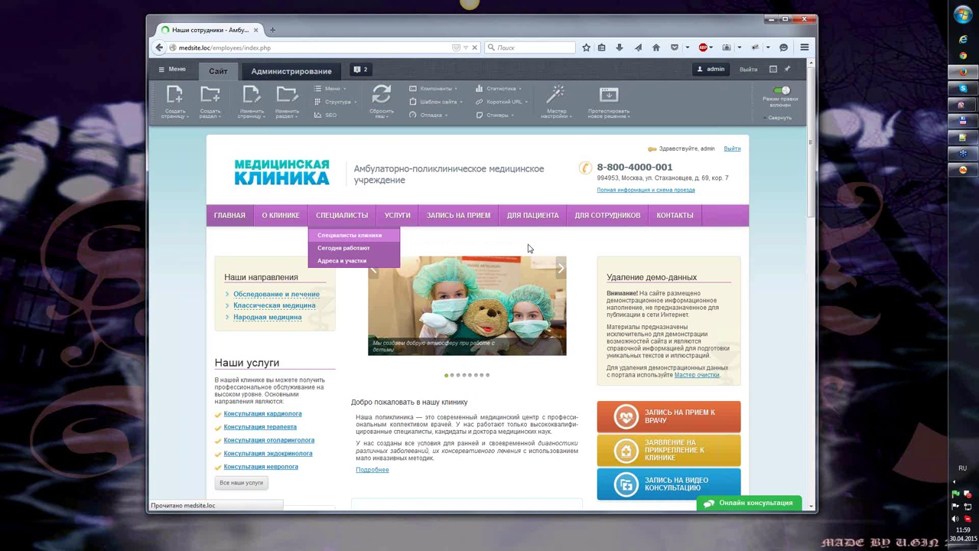
scroll(530, 260, "down", 1)
scroll(567, 269, "down", 5)
scroll(615, 306, "up", 1)
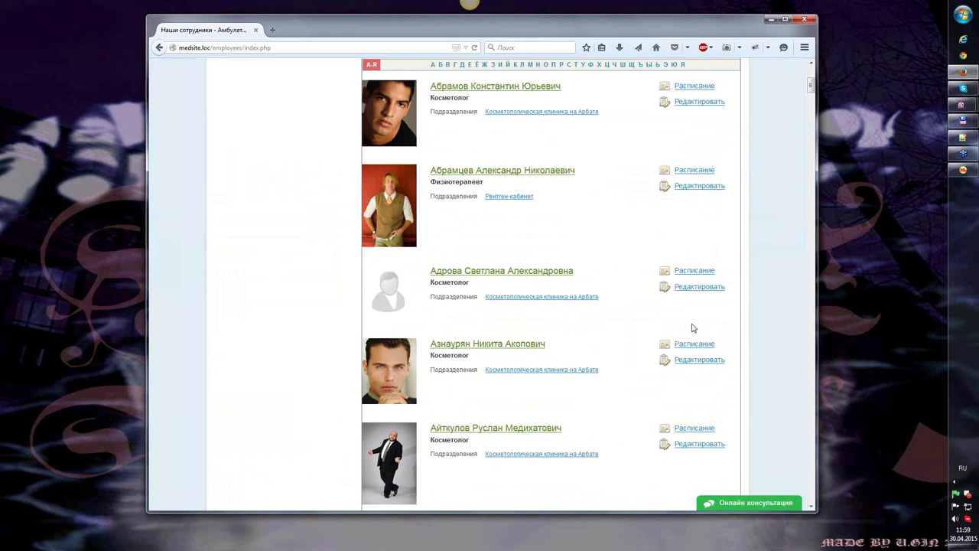
Step: Finish looking through the clinic employee list and open the site's administration section in a new browser tab
scroll(708, 336, "down", 1)
scroll(706, 327, "down", 1)
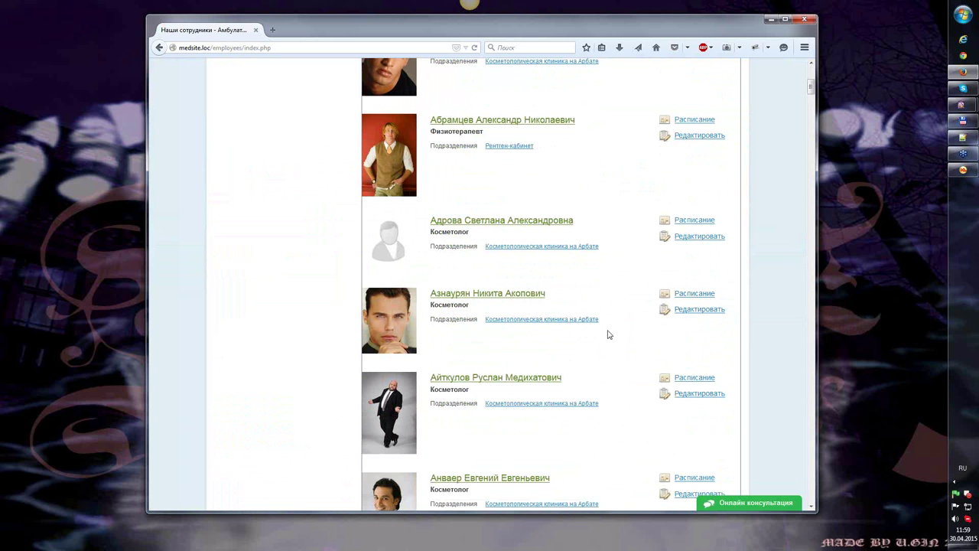
scroll(633, 345, "up", 4)
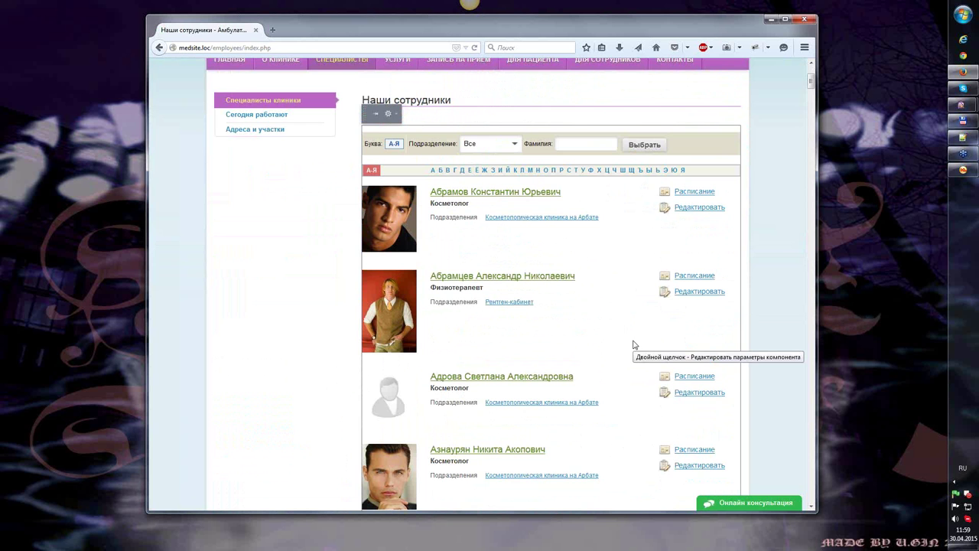
scroll(634, 345, "up", 3)
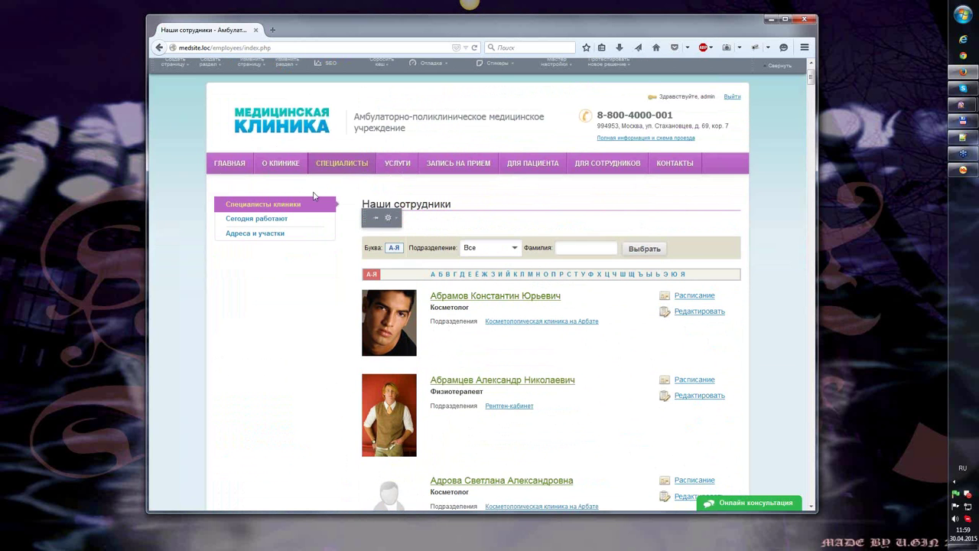
scroll(357, 220, "up", 2)
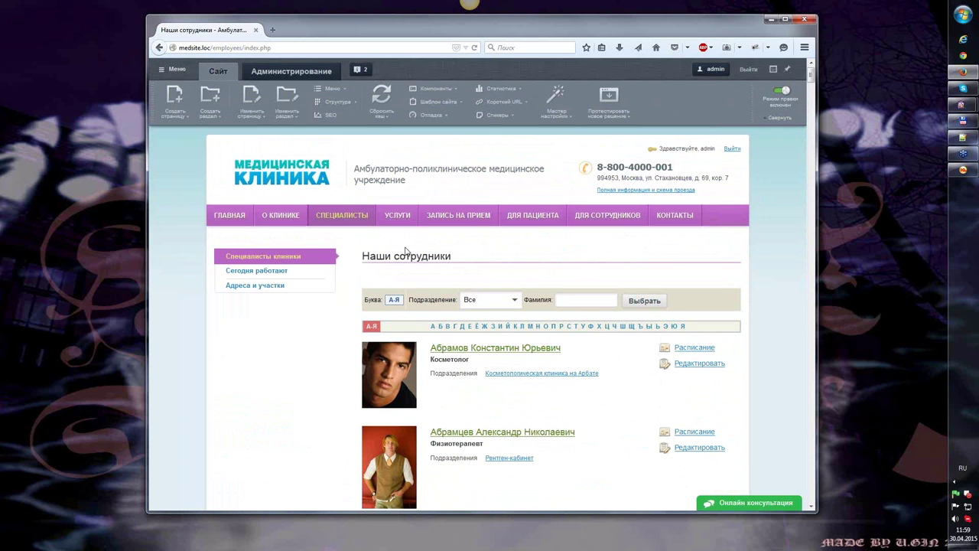
right_click(296, 72)
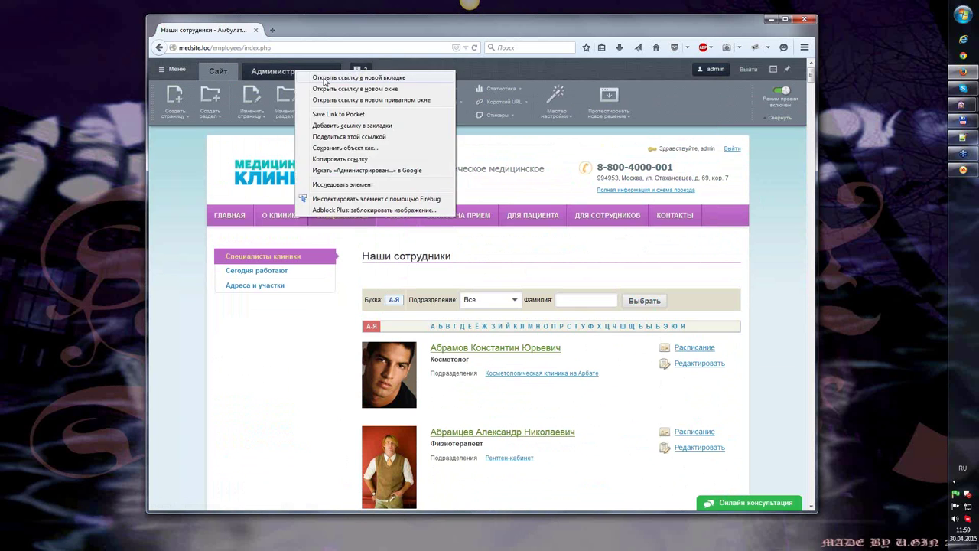
left_click(324, 77)
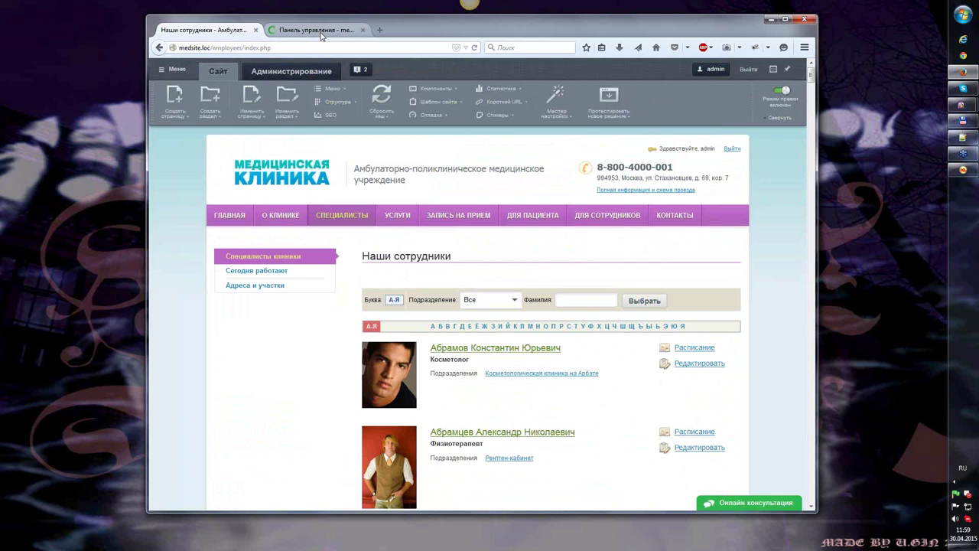
left_click(322, 34)
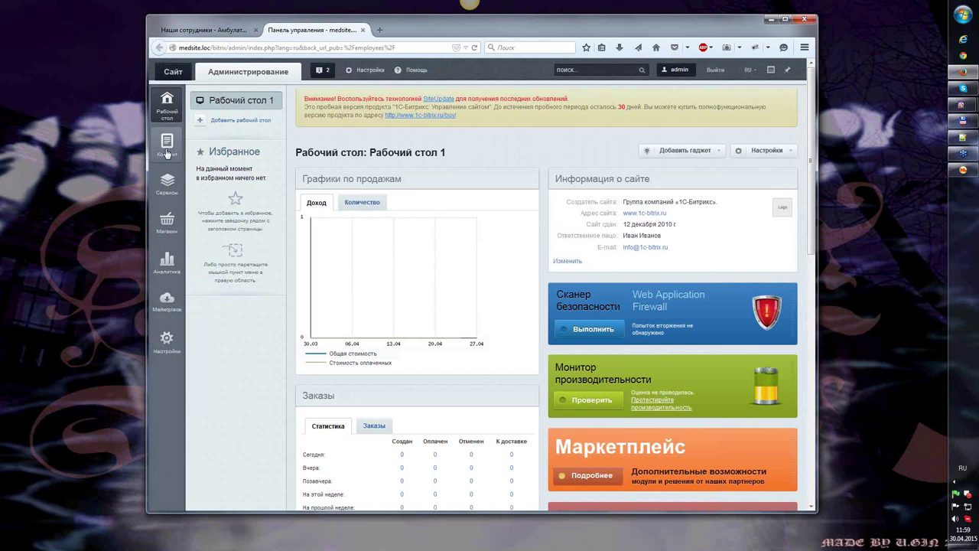
Step: Expand the "Организации" block under "МО_Организации" in the content tree and view its "Поликлиники" and "Косметология" sections
left_click(166, 146)
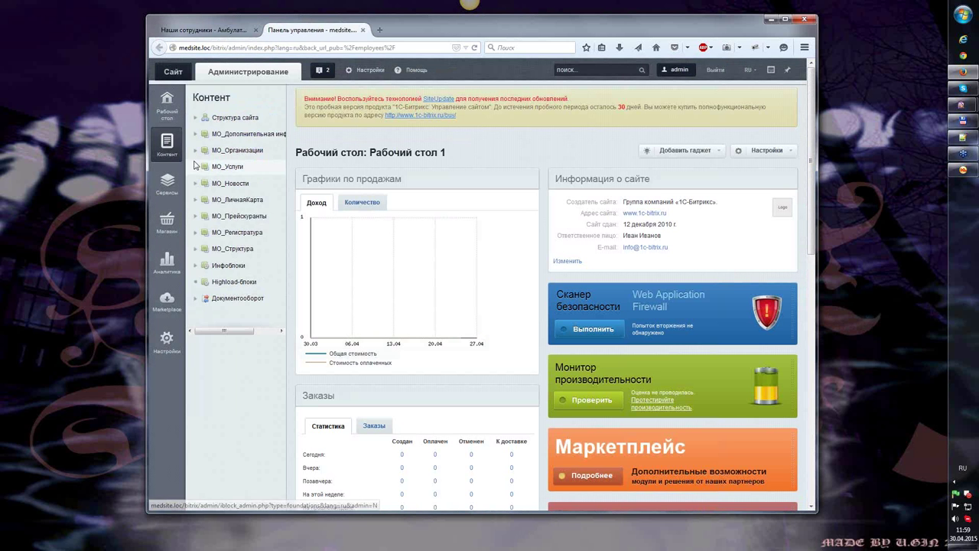
left_click(195, 151)
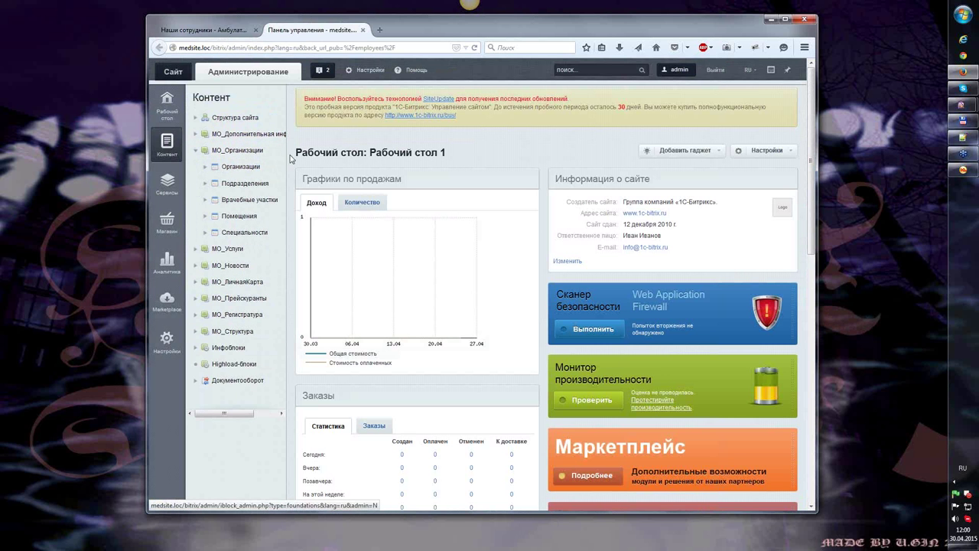
left_click_drag(290, 156, 362, 157)
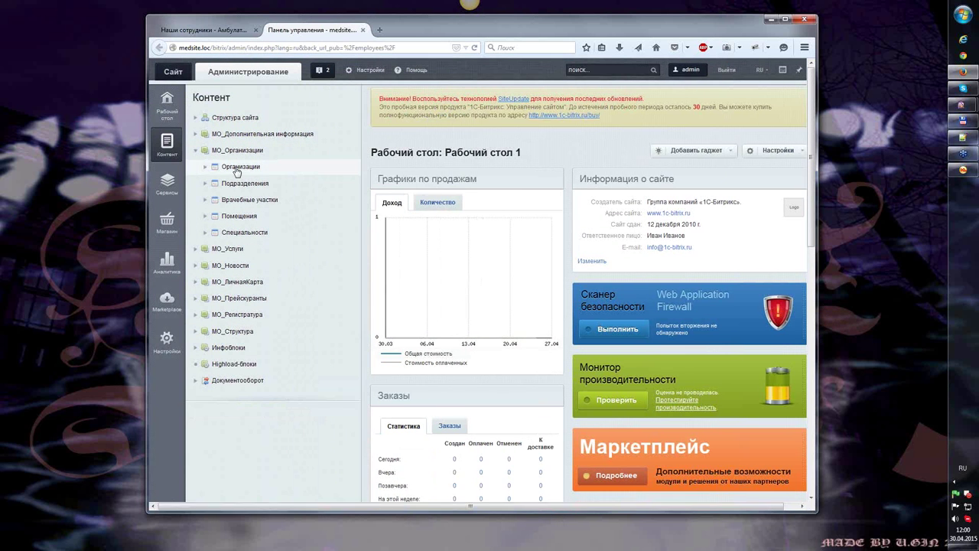
left_click(203, 167)
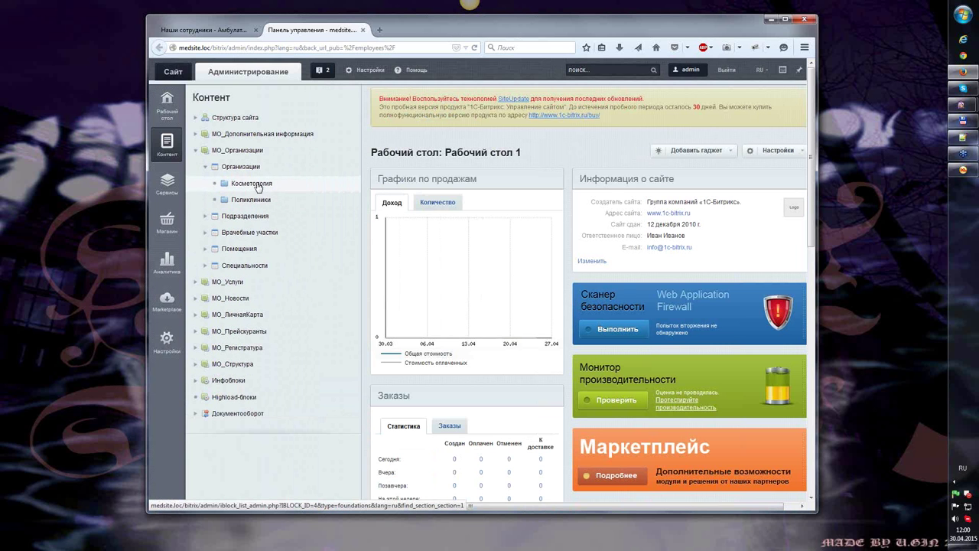
left_click(286, 201)
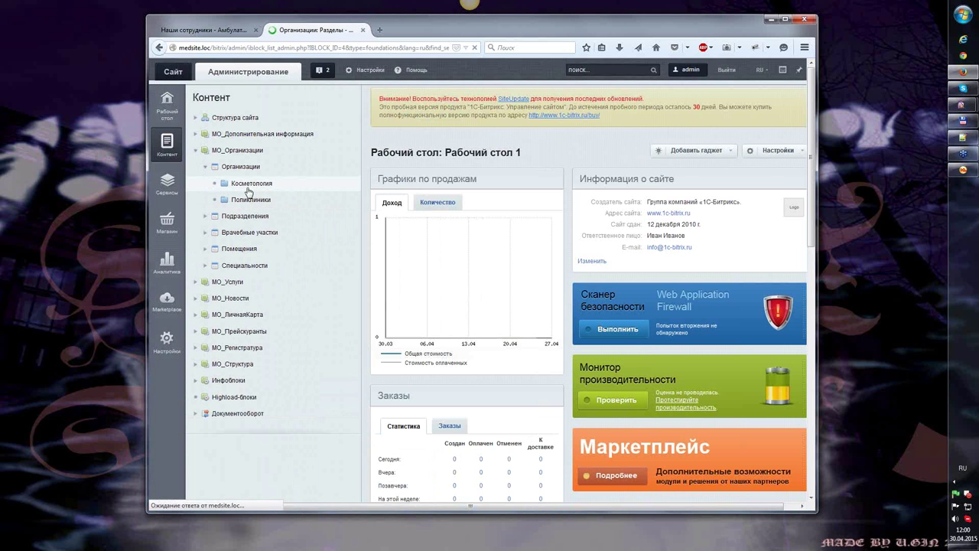
left_click(247, 188)
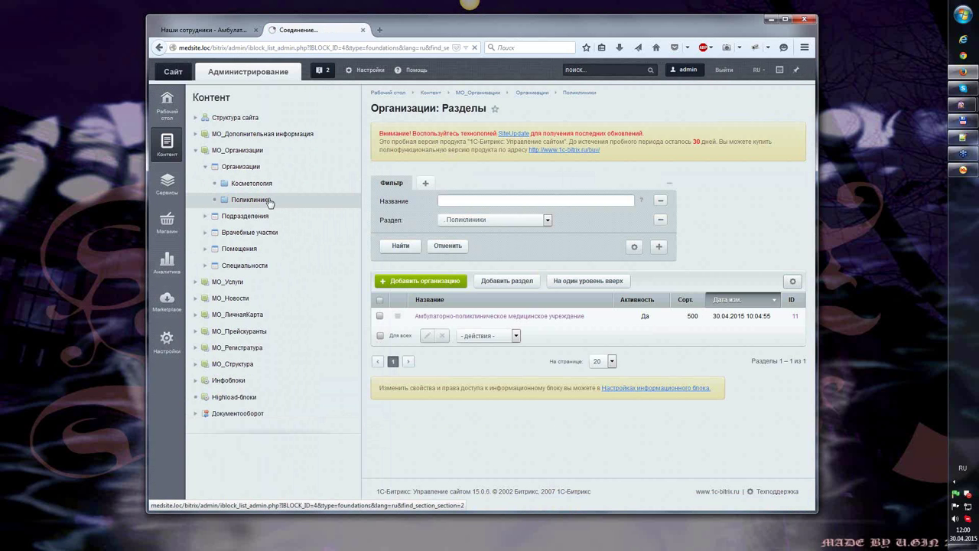
Step: On the public site, open the "Запись на прием" page and select the "Косметология" and "Поликлиники" categories
left_click(212, 31)
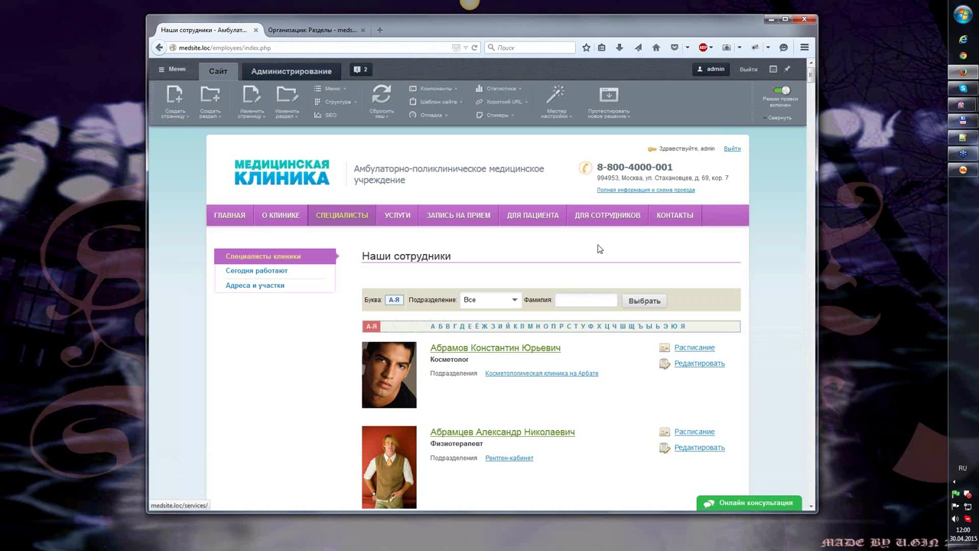
left_click(465, 217)
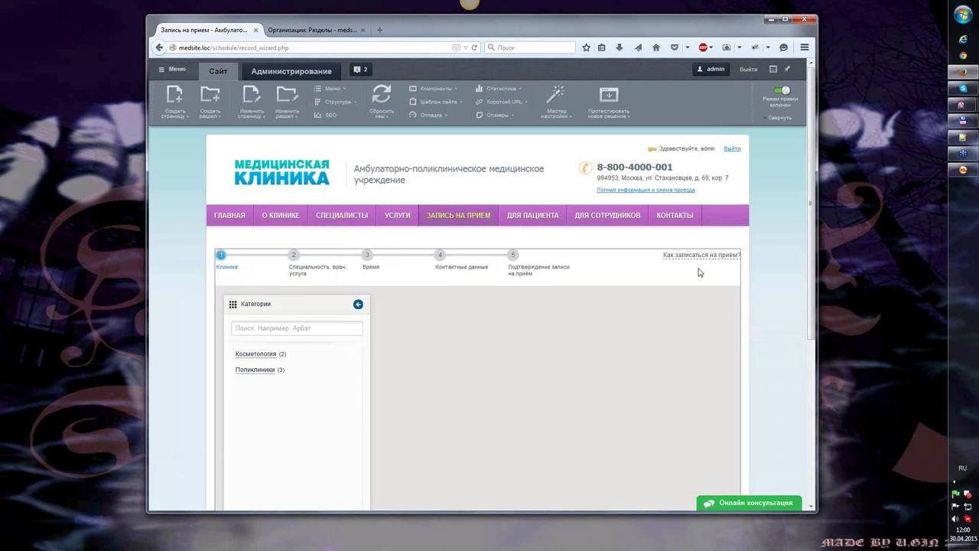
left_click(265, 372)
left_click(260, 353)
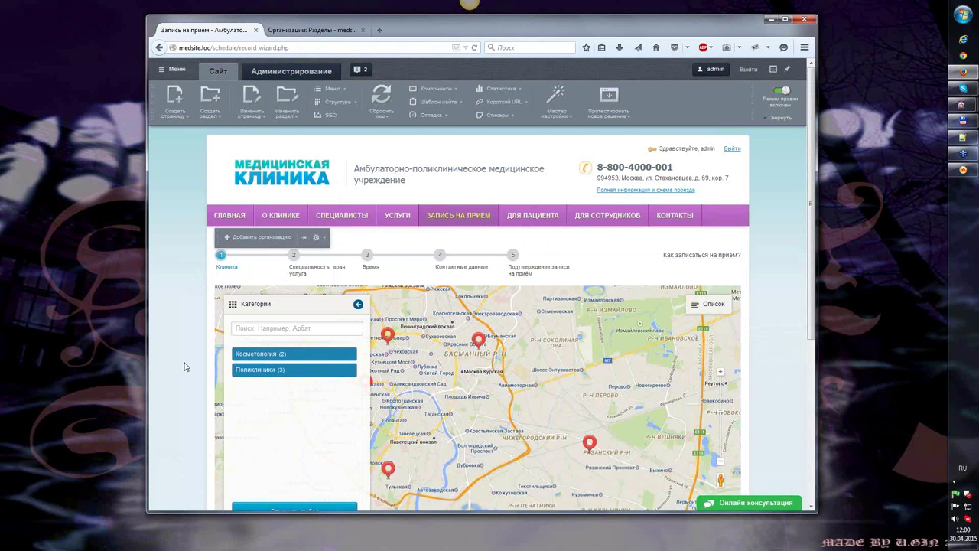
Step: Look over the clinic map, show the clinics as a list, and review the organizations with their departments
scroll(296, 294, "down", 3)
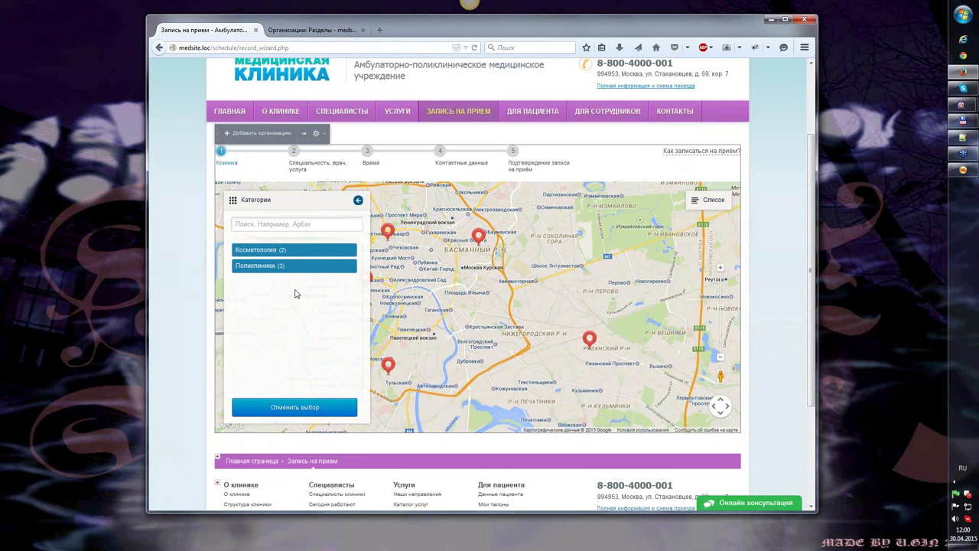
scroll(296, 293, "up", 2)
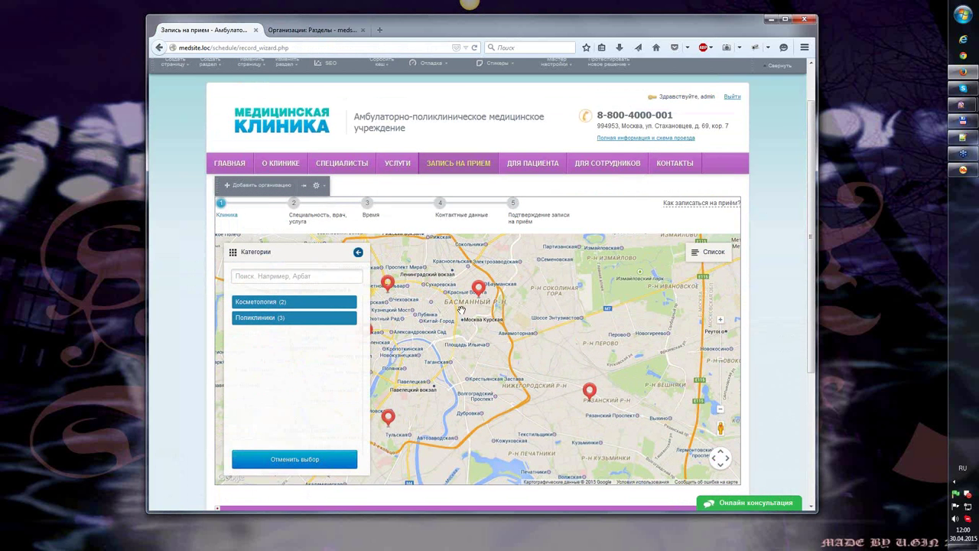
left_click(295, 323)
left_click(719, 256)
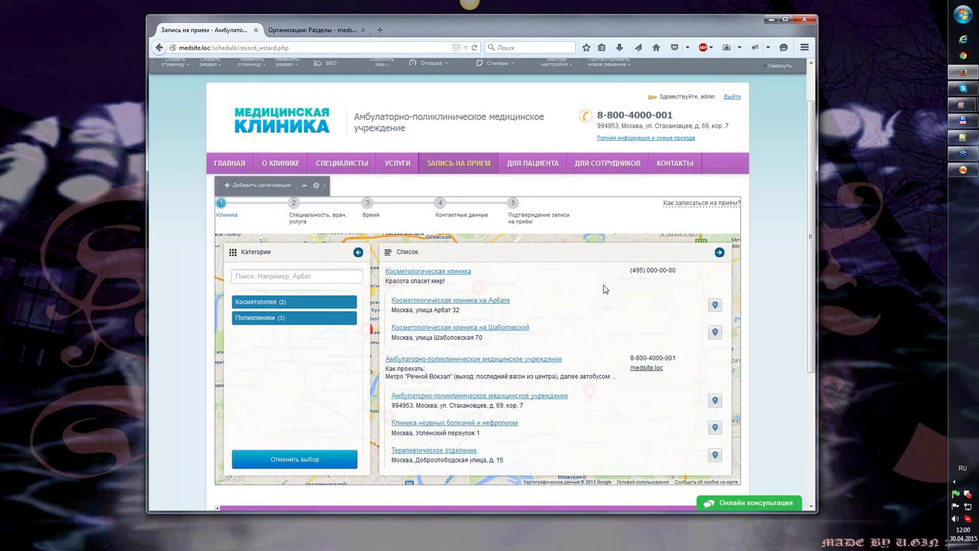
scroll(604, 289, "down", 4)
scroll(623, 291, "up", 1)
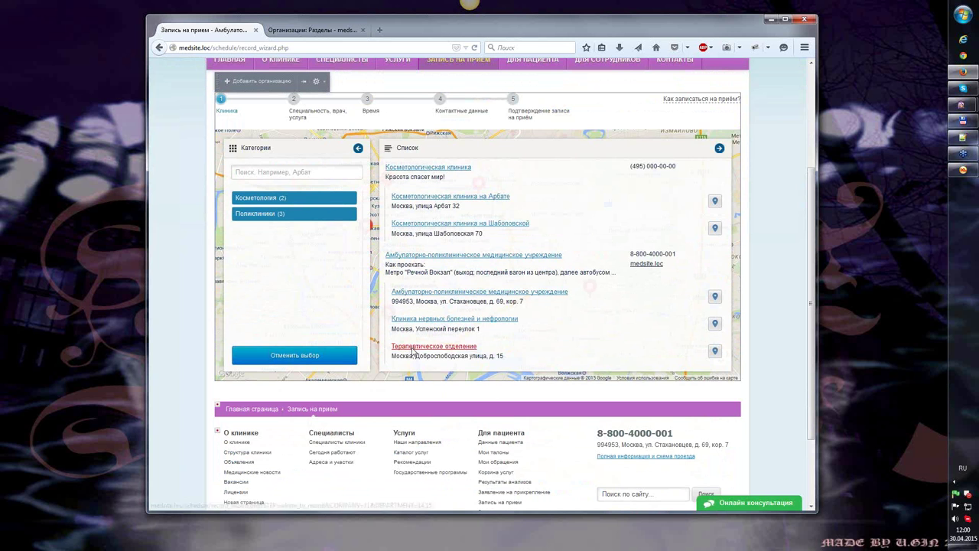
Step: In the administration section, expand "Подразделения" and its "Поликлиника" section, and open the list of the polyclinic's departments
left_click(303, 31)
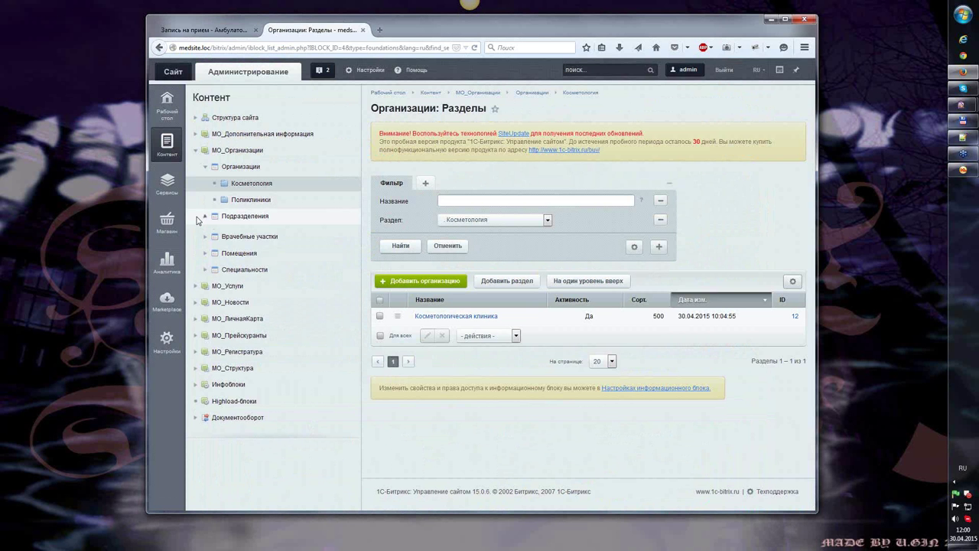
left_click(197, 219)
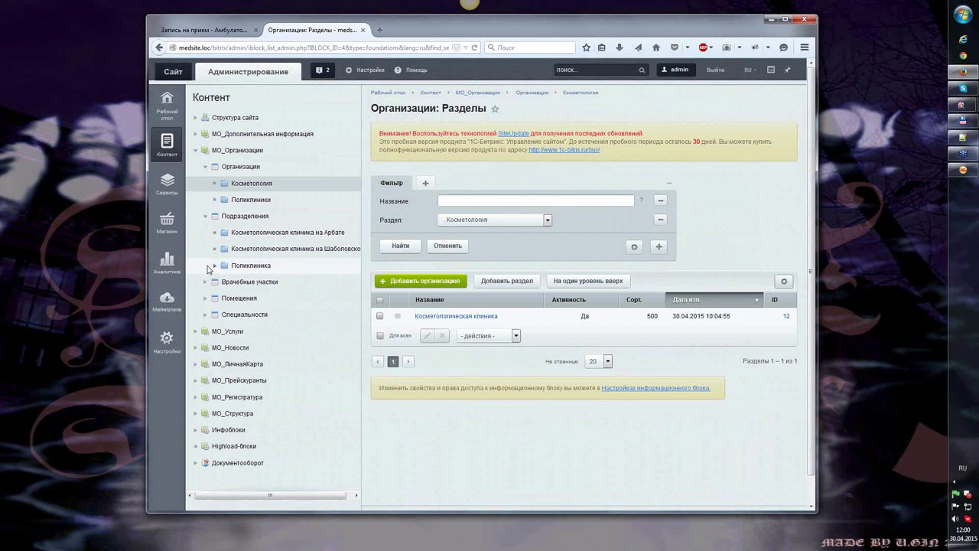
left_click(214, 265)
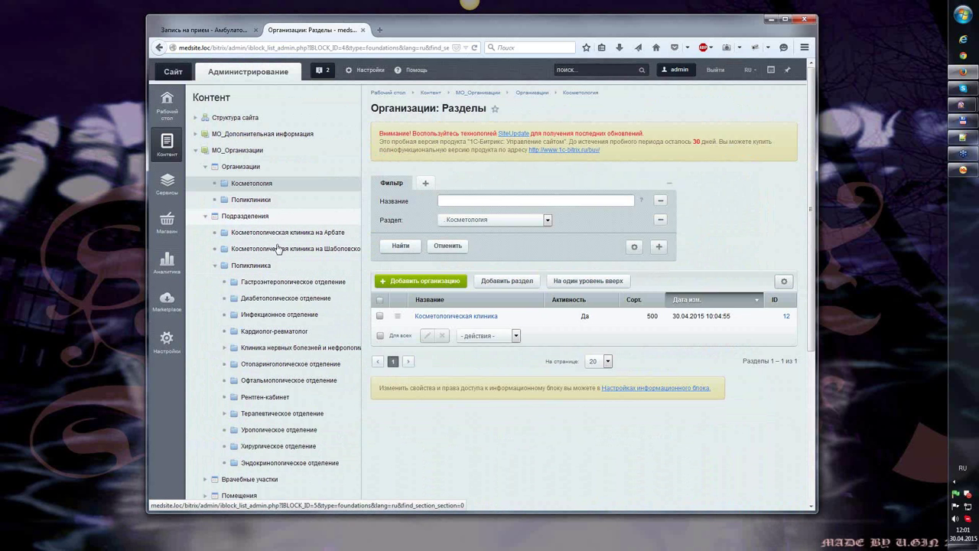
left_click(214, 349)
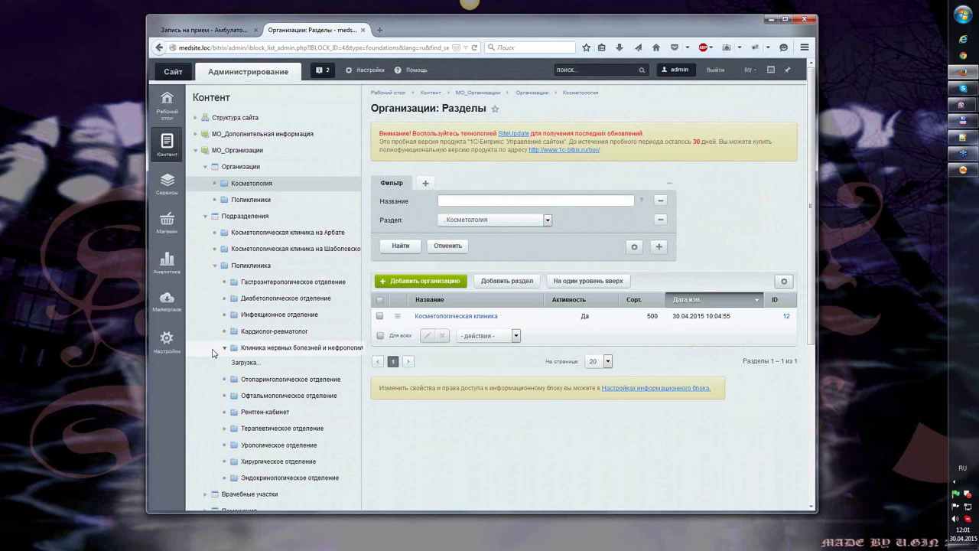
left_click(259, 267)
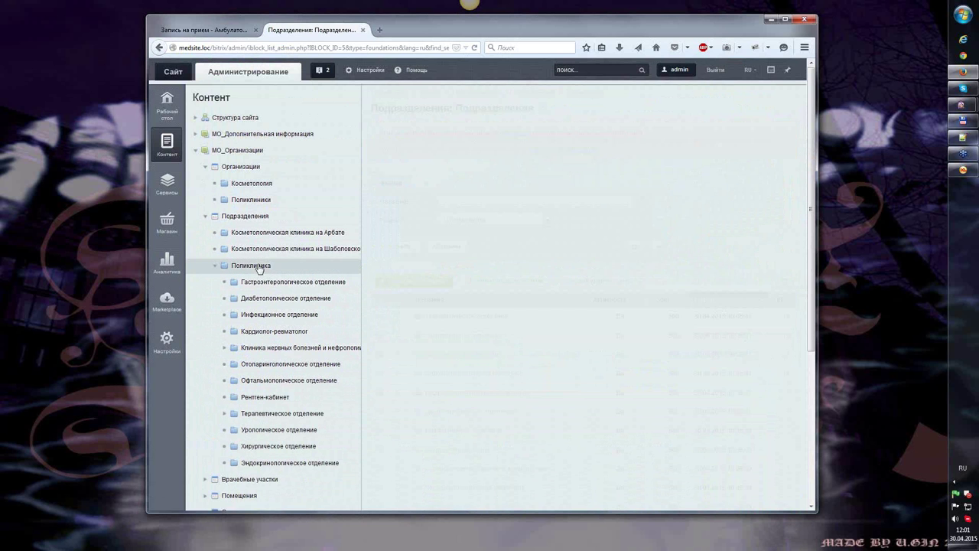
Step: Open the display settings of the department list, look at the available columns, and close them without saving
left_click(784, 281)
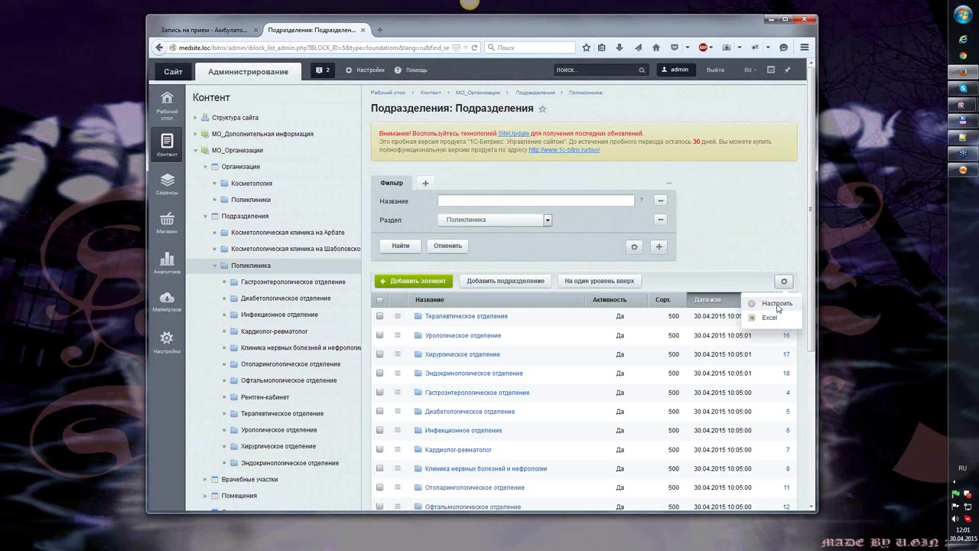
left_click(777, 304)
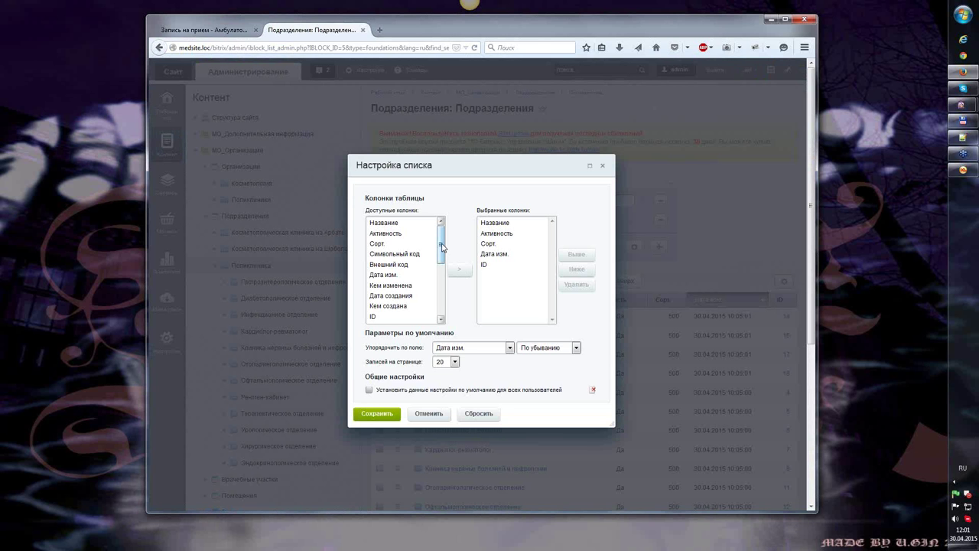
mouse_move(444, 249)
left_mouse_down()
mouse_move(441, 314)
mouse_move(442, 235)
left_mouse_up()
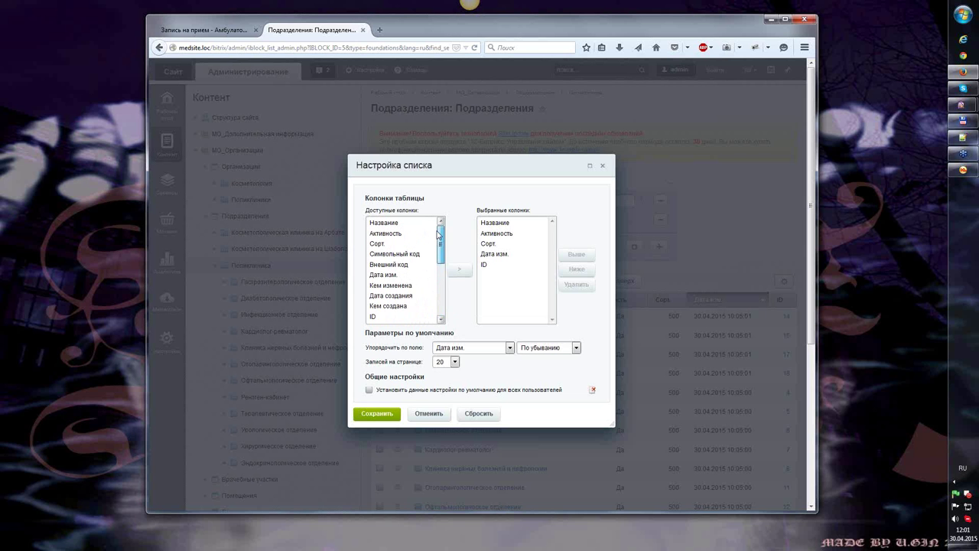
left_click(602, 165)
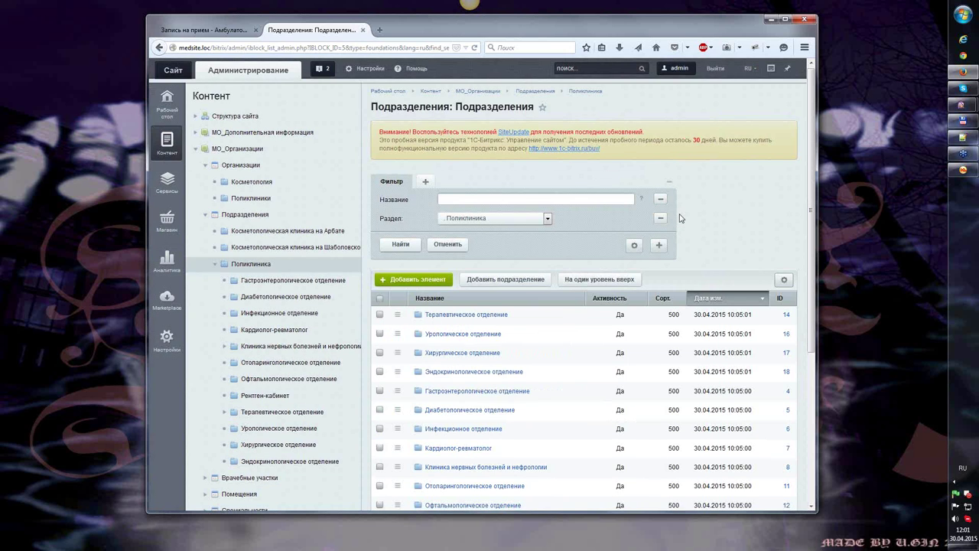
Step: Open "Терапевтическое отделение" for editing, review its fields, and try the "Косметологическая клиника" and "Амбулаторно-поликлиническое медицинское учреждение" options as its organization
scroll(474, 290, "down", 3)
left_click(397, 160)
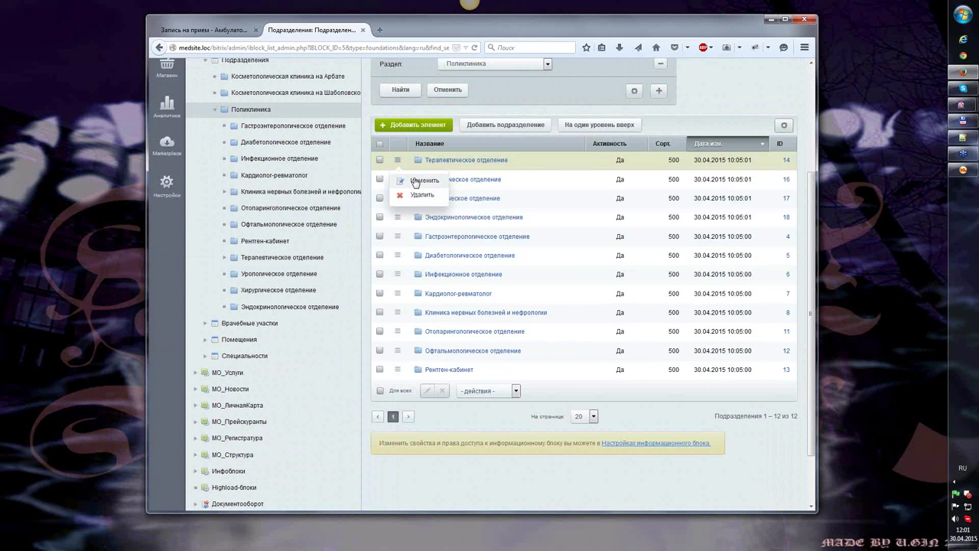
left_click(416, 182)
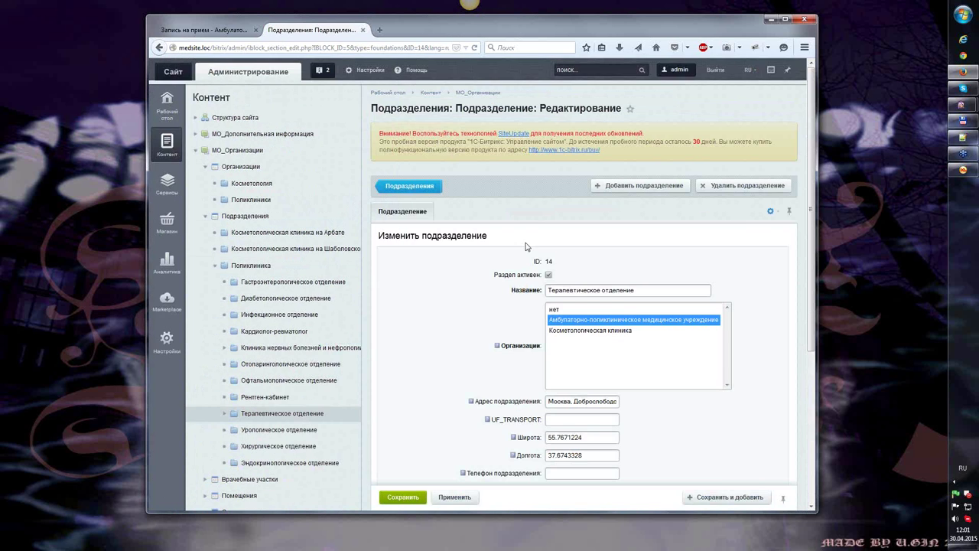
scroll(603, 293, "down", 2)
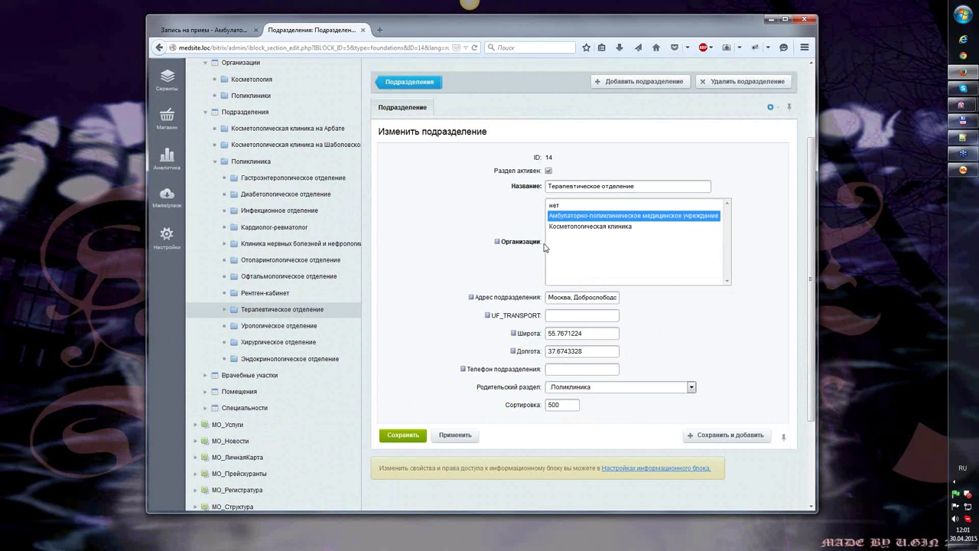
left_click(570, 227)
left_click(566, 216)
Step: On the appointment page, choose "Терапевтическое отделение" and view the options by specialty, by doctor and by service
left_click(215, 34)
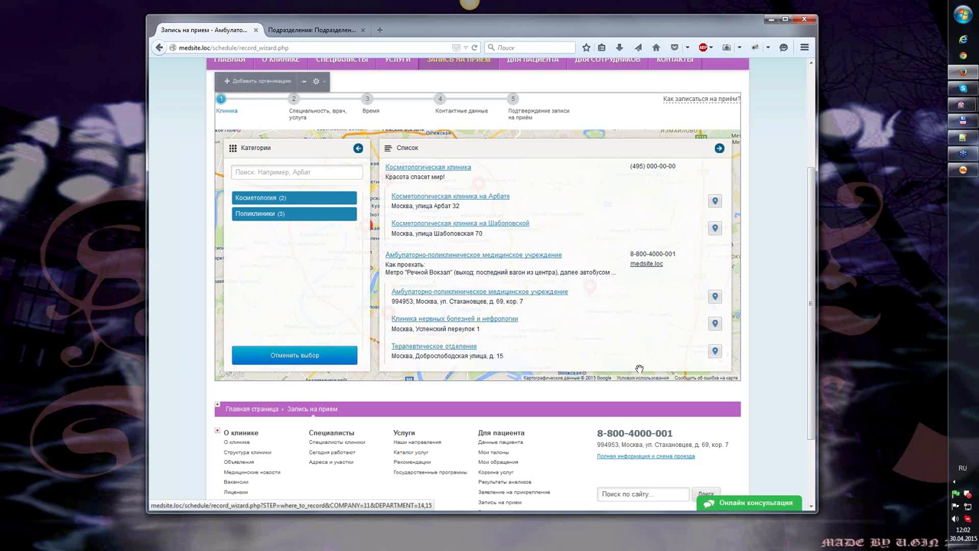
left_click(432, 350)
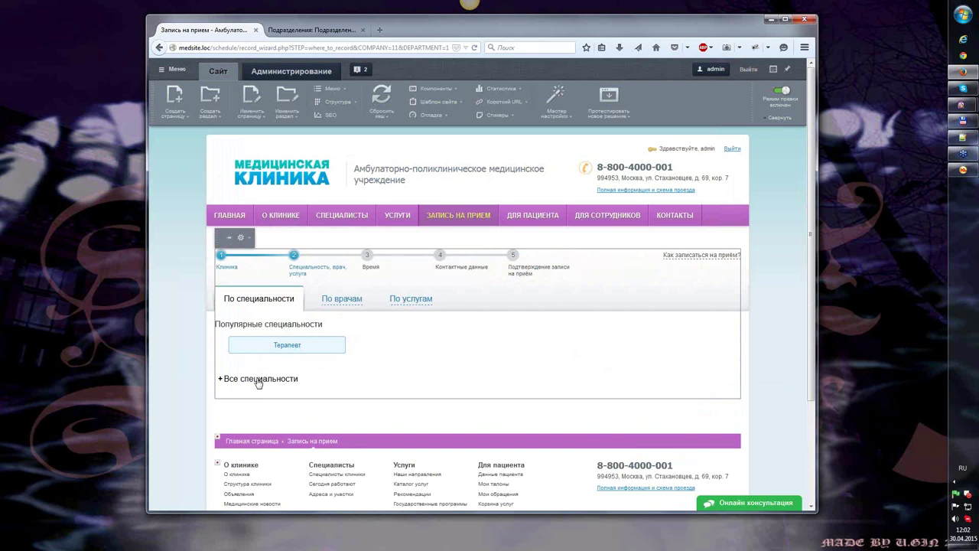
left_click(261, 379)
left_click(342, 299)
left_click(414, 300)
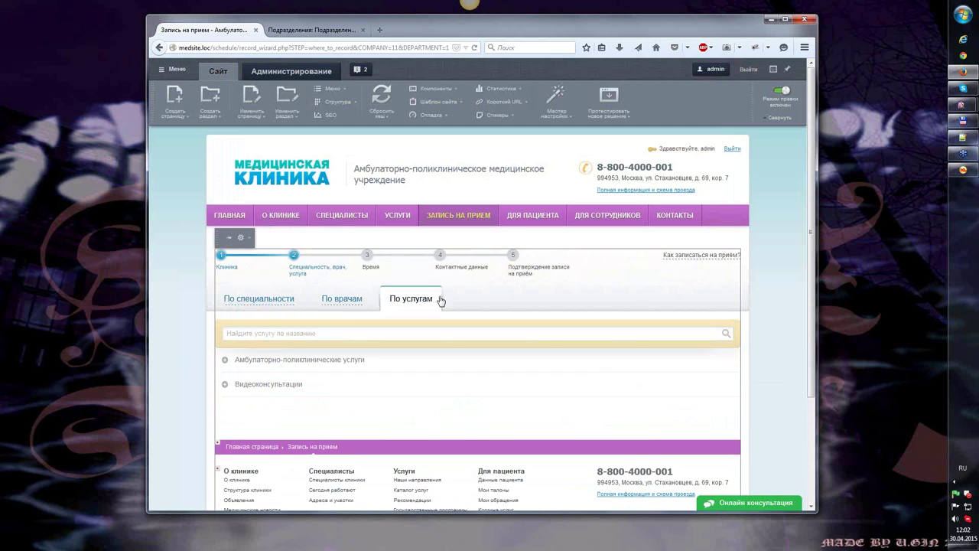
Step: Look through the "Амбулаторно-поликлинические услуги" and "Видеоконсультации" service groups, collapse them, and view the options by doctor
scroll(367, 378, "down", 1)
left_click(306, 307)
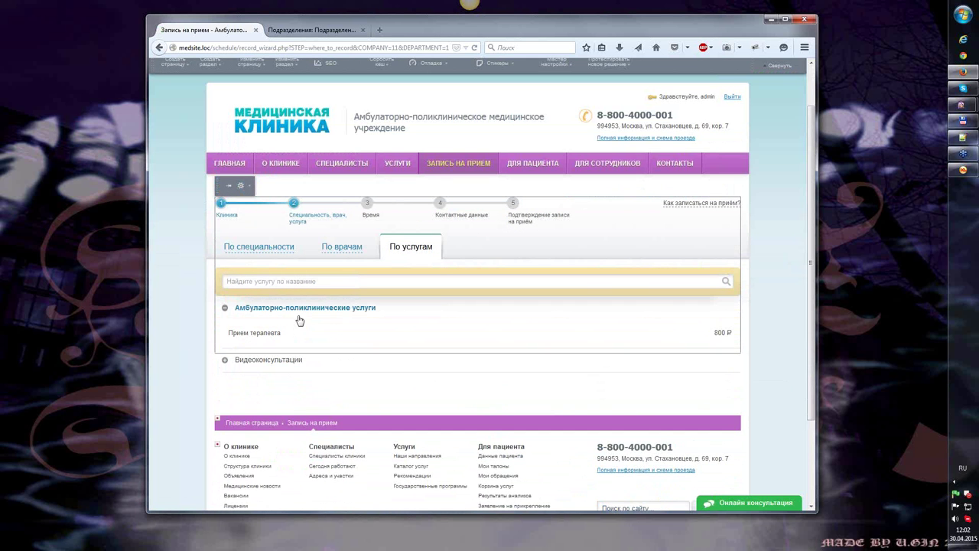
left_click(282, 362)
left_click(282, 363)
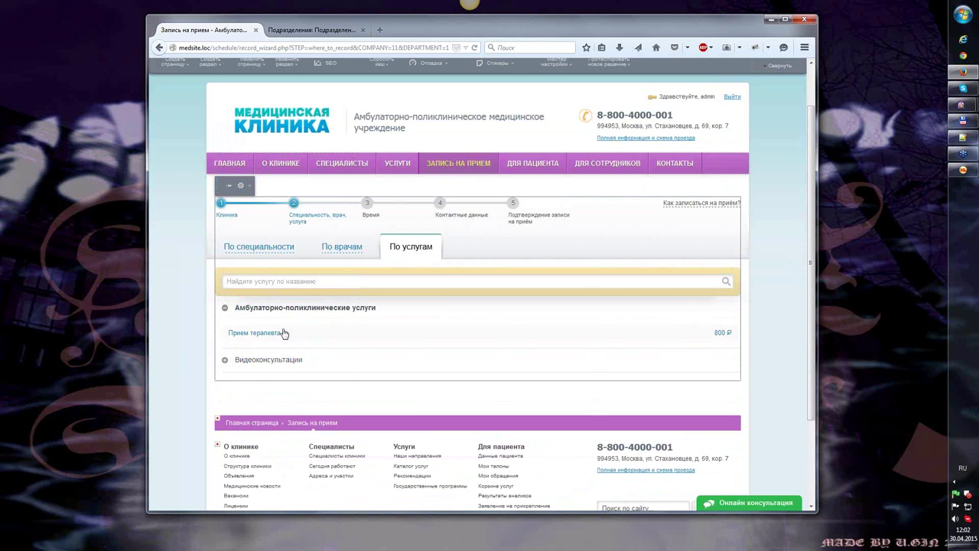
left_click(286, 309)
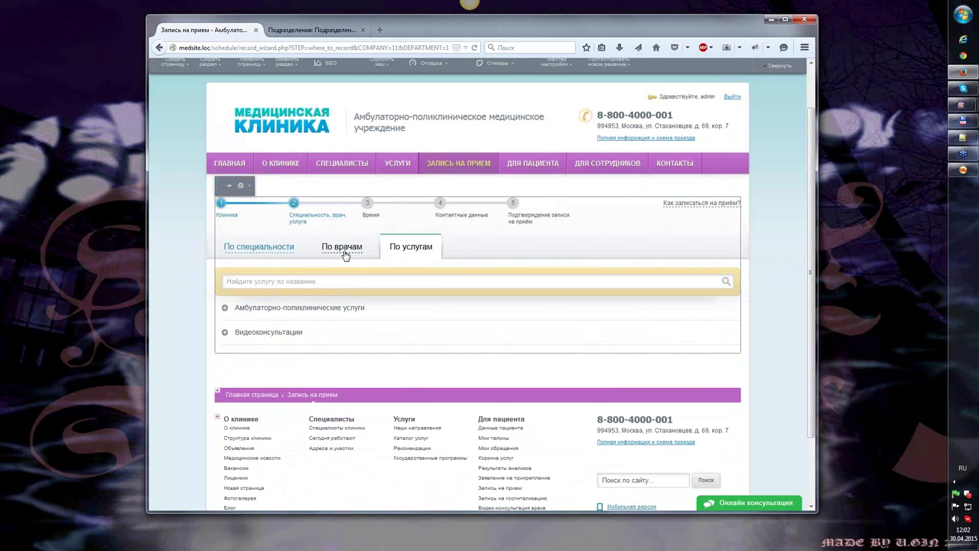
left_click(343, 253)
Step: In the administration section, open the "Специальности" list and review the available medical specialties
left_click(300, 31)
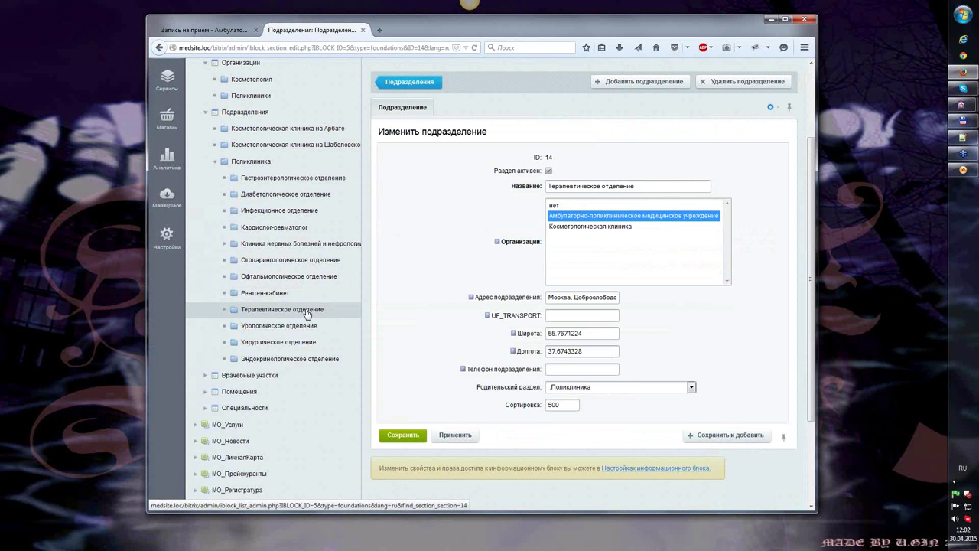
scroll(307, 314, "up", 2)
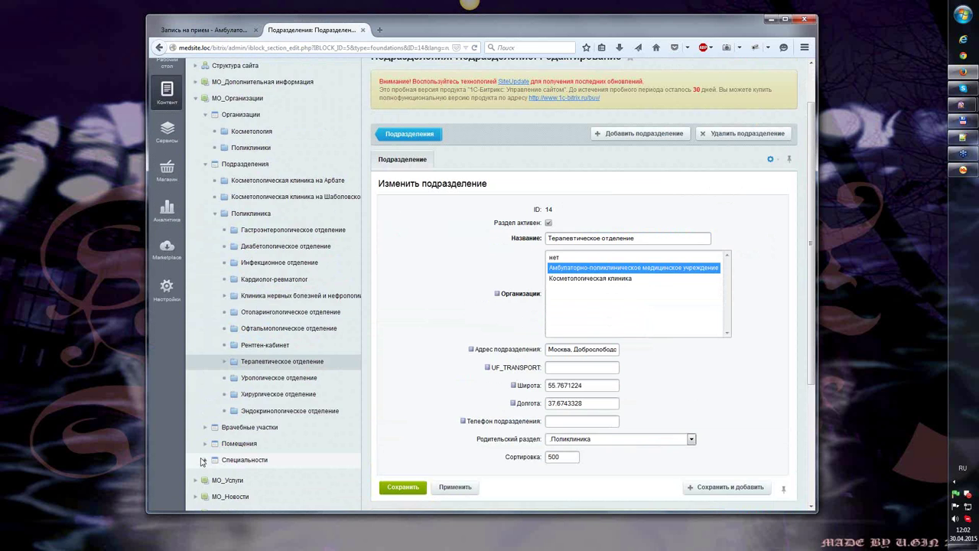
scroll(202, 462, "down", 2)
left_click(299, 409)
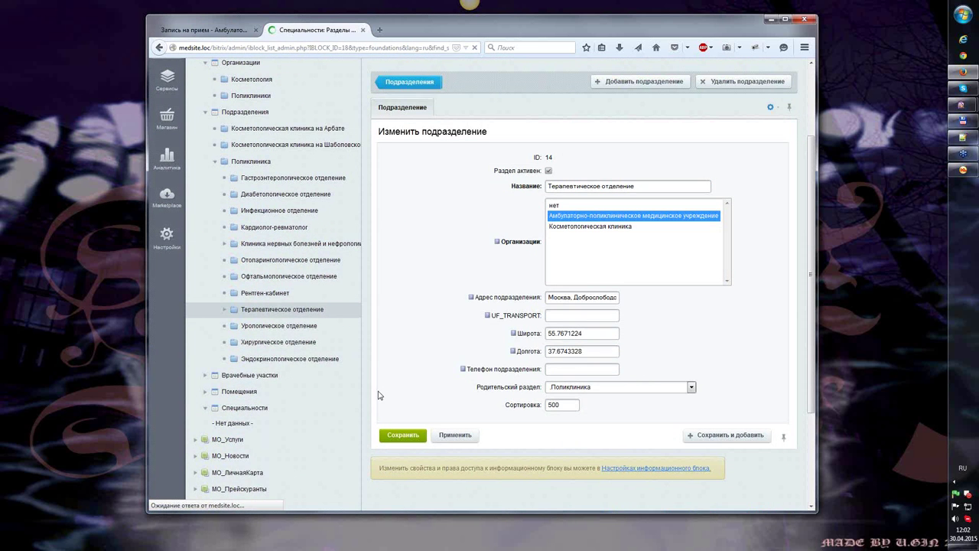
scroll(441, 306, "down", 3)
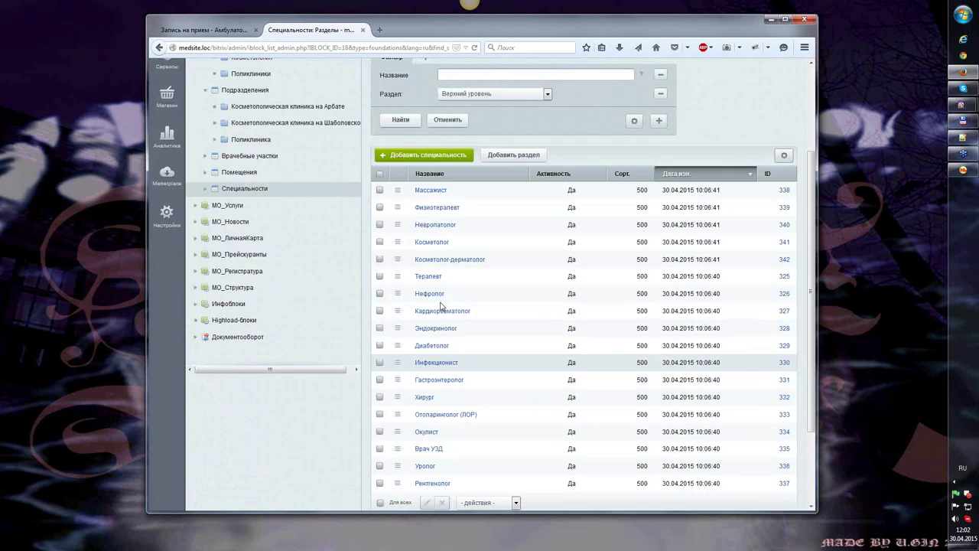
scroll(441, 306, "down", 1)
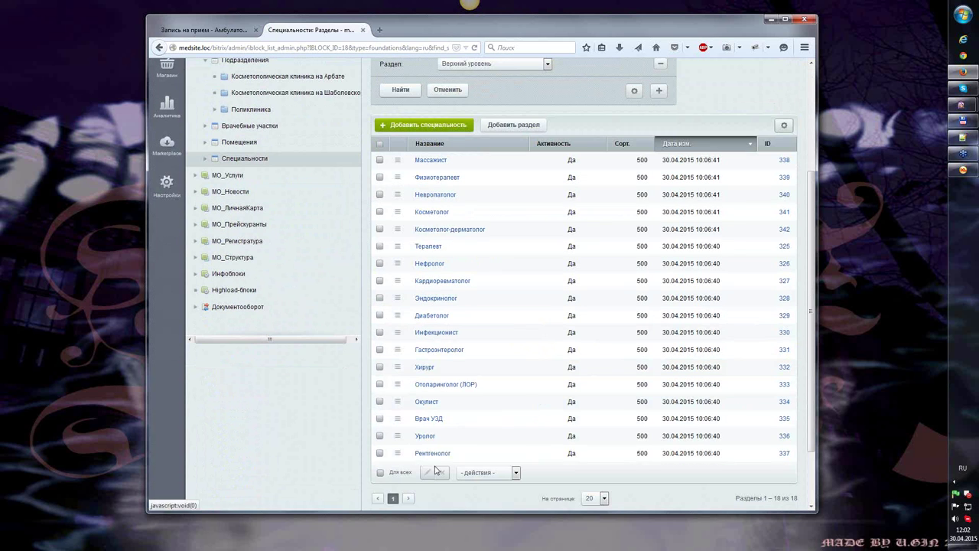
Step: Open the "Невропатолог" specialty for editing and review its main, advertising and required fields
left_click(428, 197)
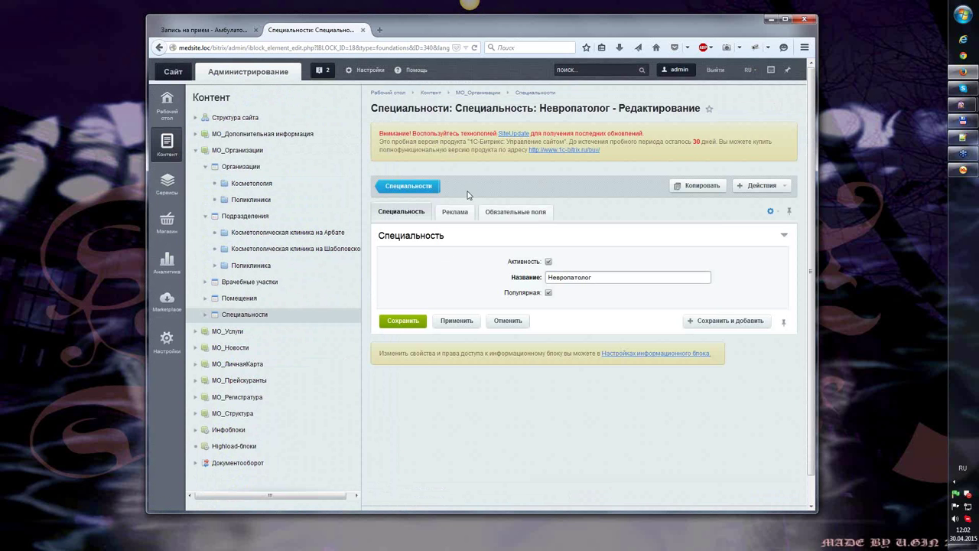
left_click(505, 212)
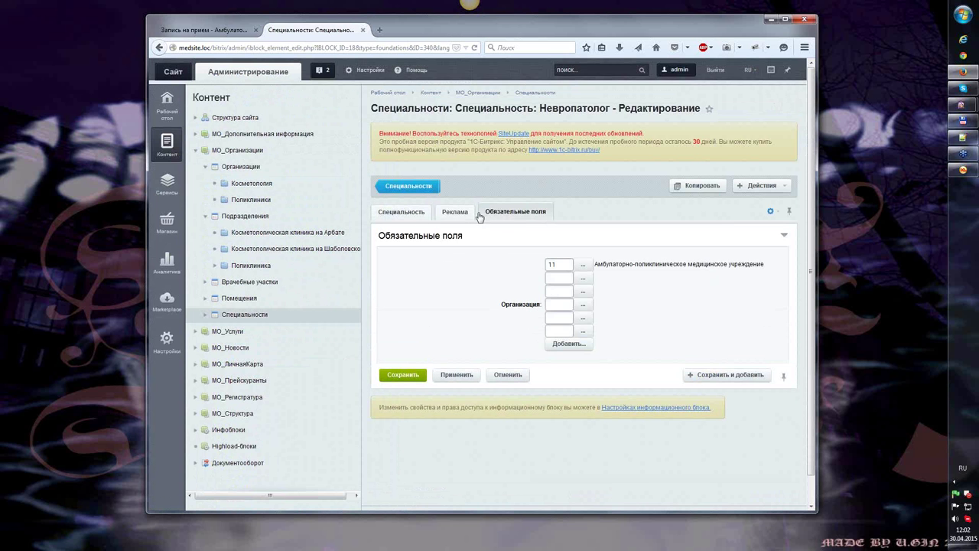
left_click(401, 212)
left_click(505, 212)
left_click(447, 214)
left_click(404, 216)
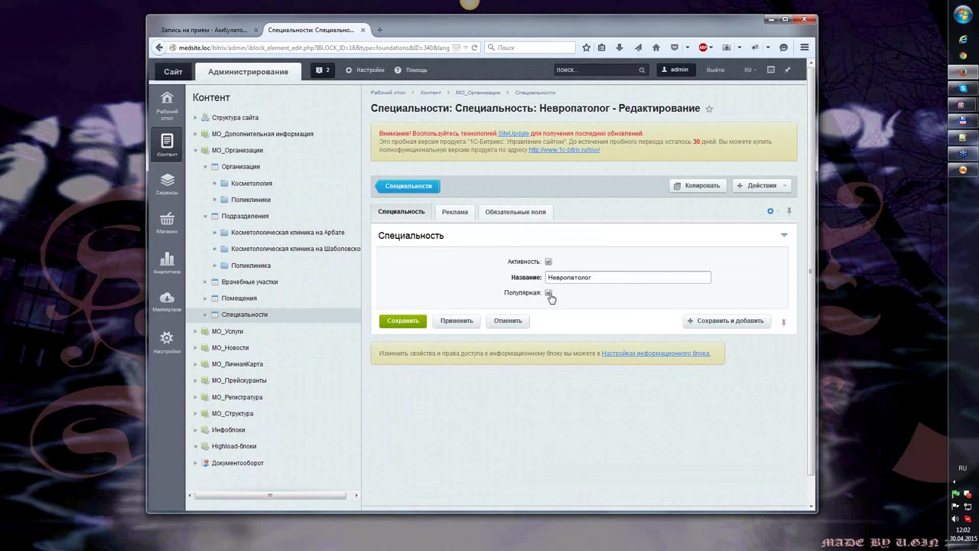
Step: On the appointment page, view the department's options by specialty and return to the clinic selection stage
left_click(215, 35)
left_click(268, 254)
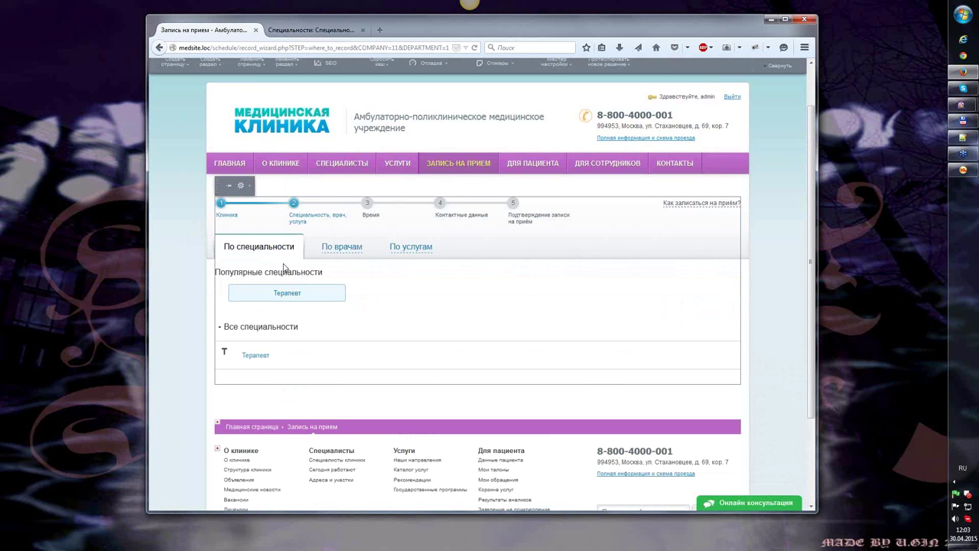
left_click(221, 206)
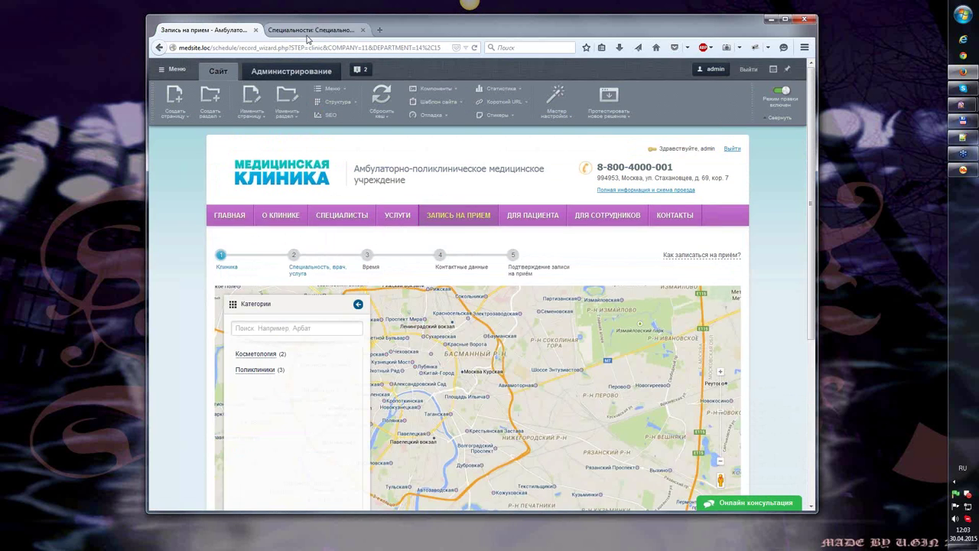
Step: In the specialty's edit form settings, try adding the plural name and out-of-alphabet display fields to "Специальность", and close without saving
left_click(307, 32)
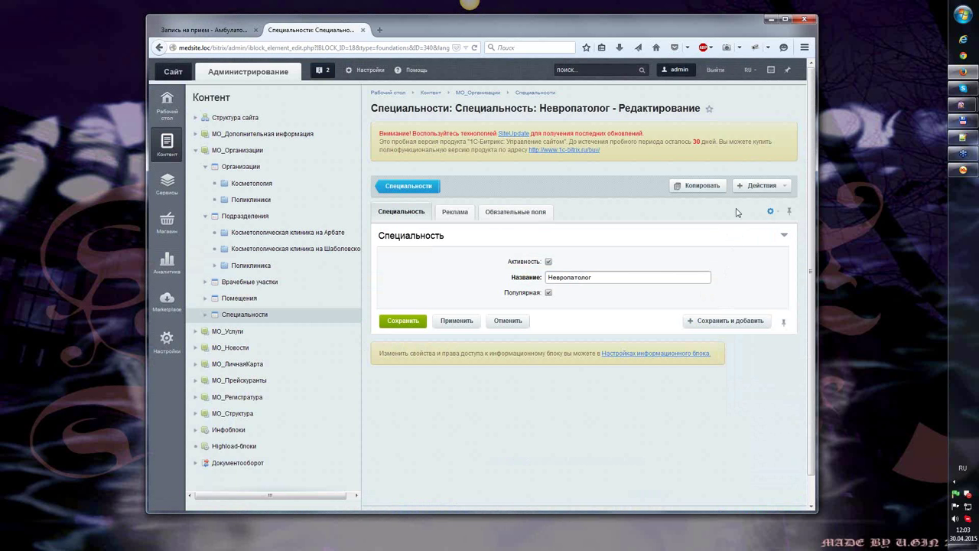
left_click(771, 212)
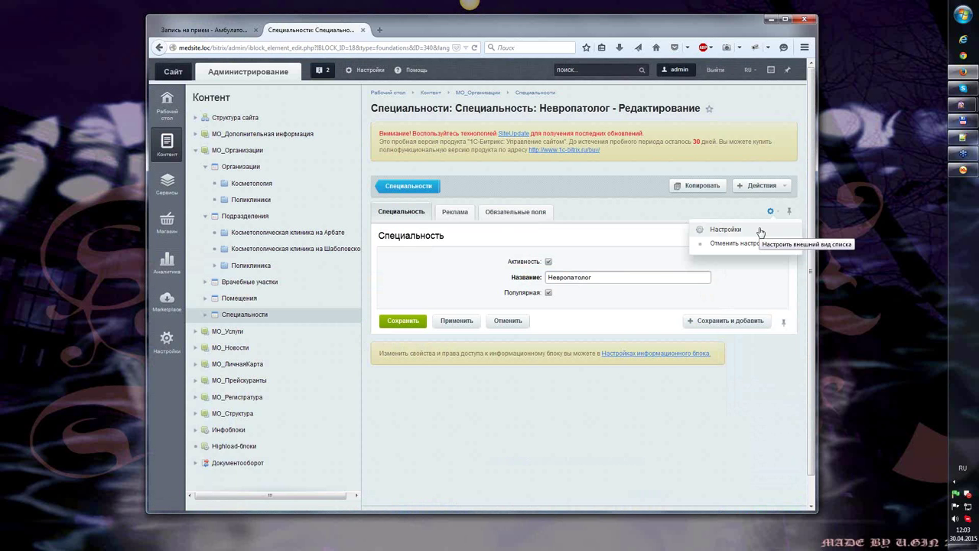
left_click(761, 230)
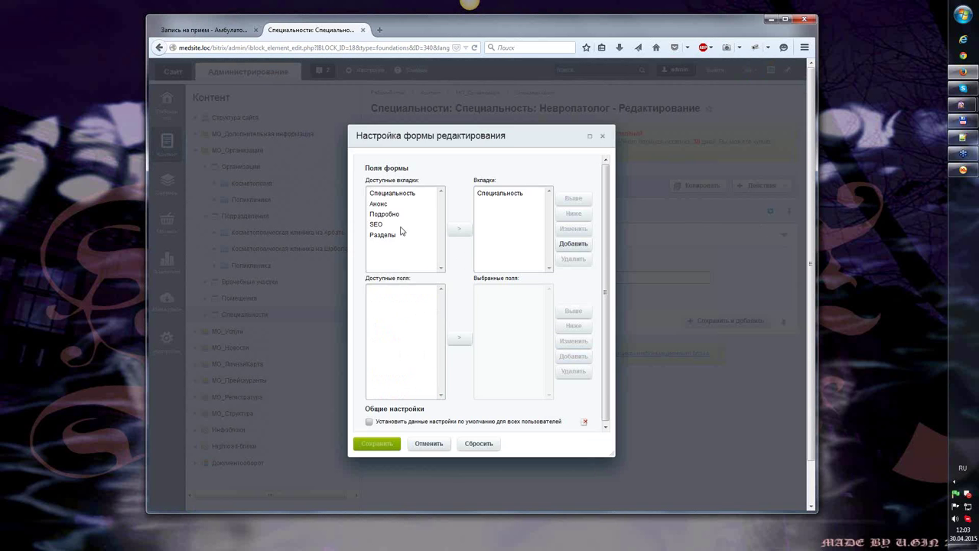
left_click(394, 196)
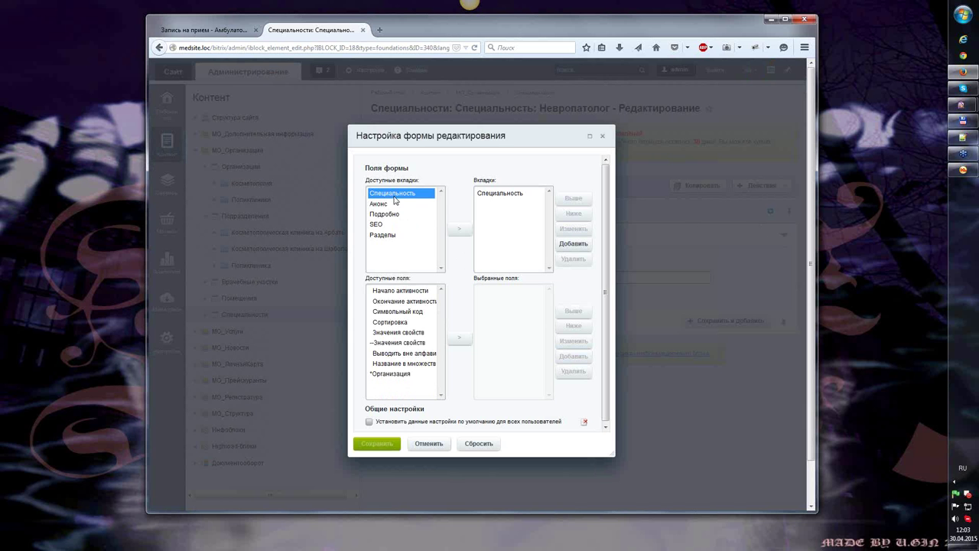
left_click(408, 365)
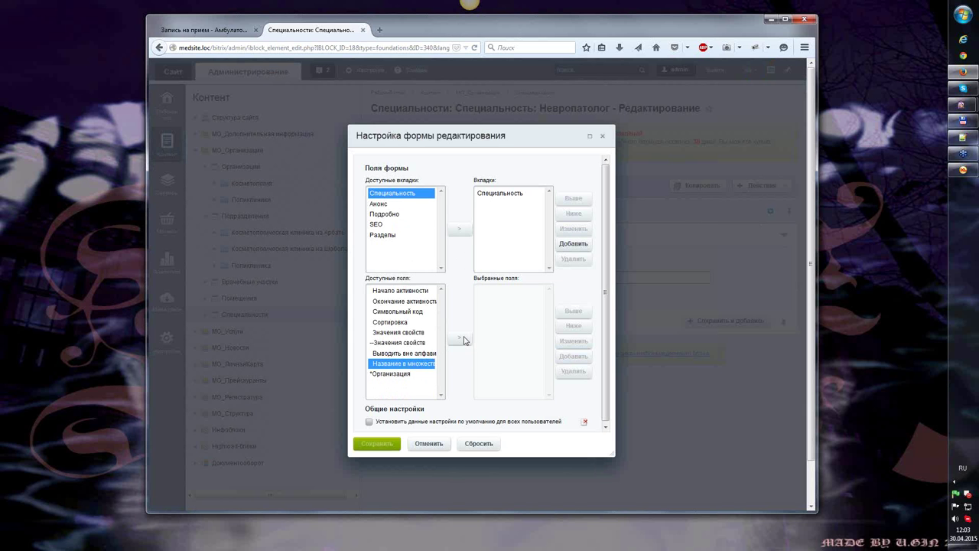
left_click(460, 339)
left_click(501, 193)
left_click(459, 337)
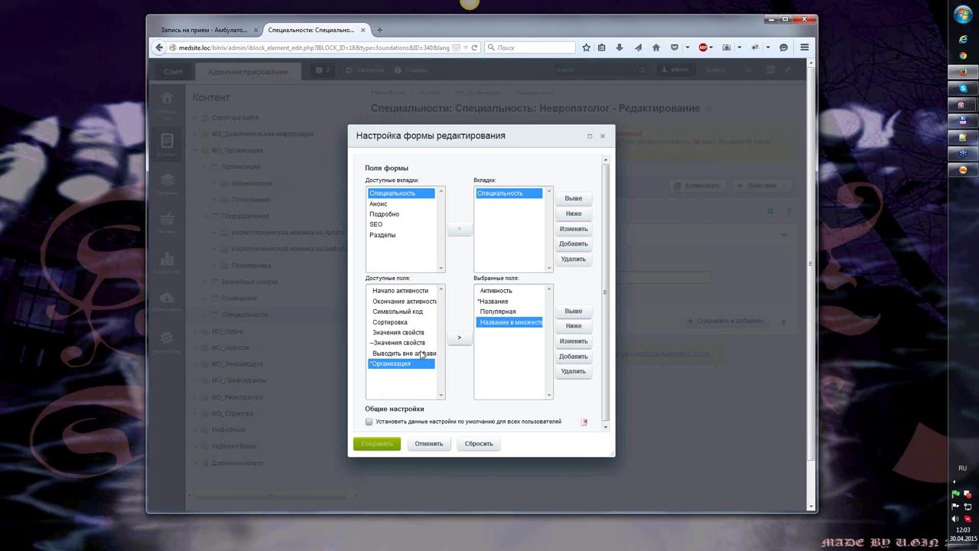
left_click(404, 354)
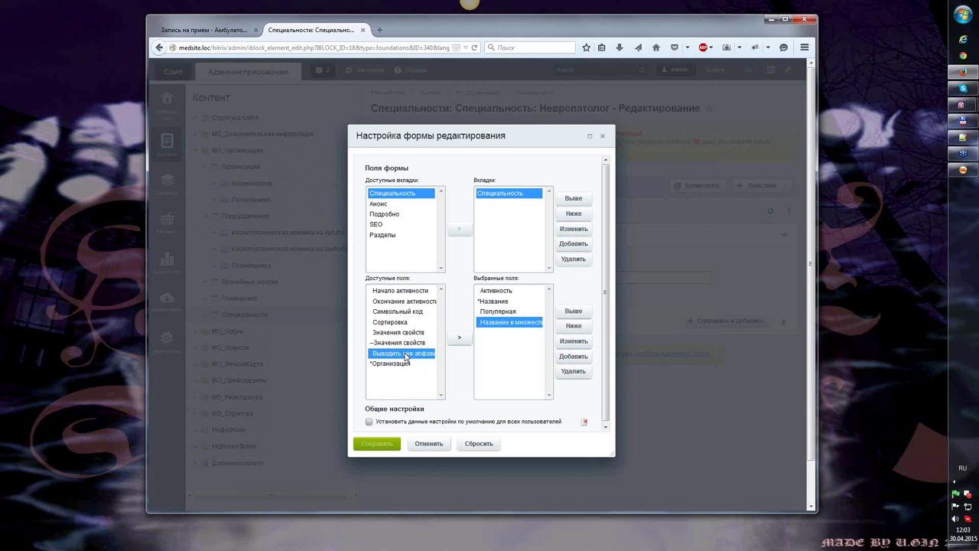
left_click(460, 339)
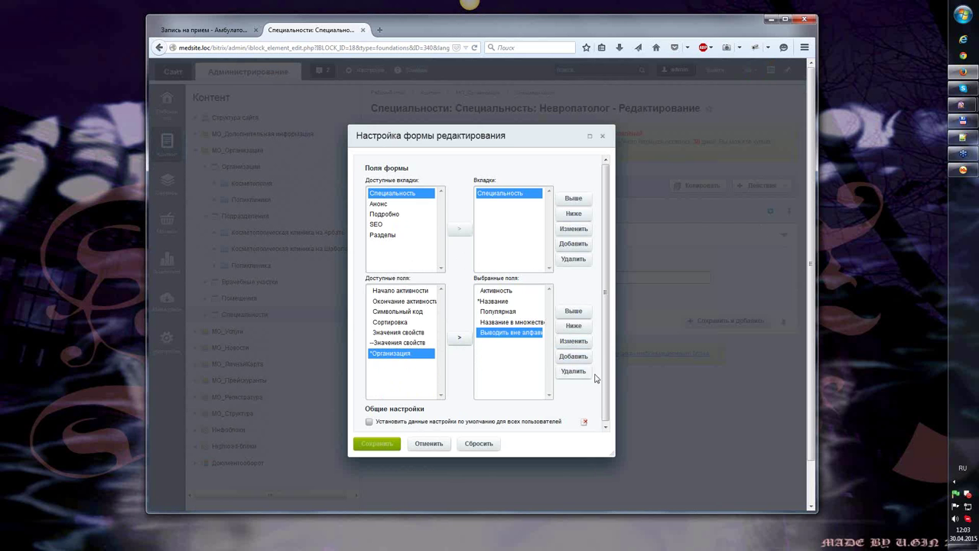
left_click(602, 135)
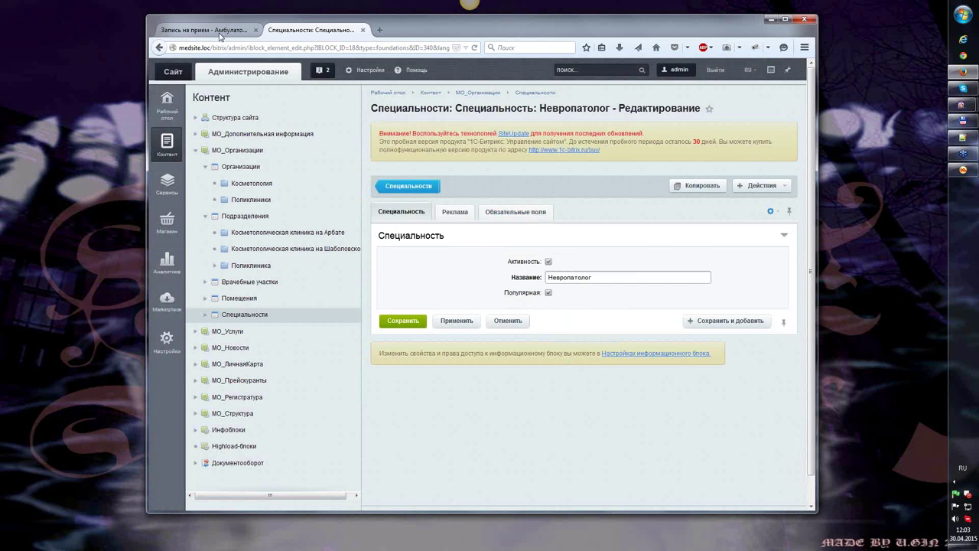
Step: On the appointment page, filter clinics by "Поликлиники", list them, and choose "Амбулаторно-поликлиническое медицинское учреждение"
left_click(203, 30)
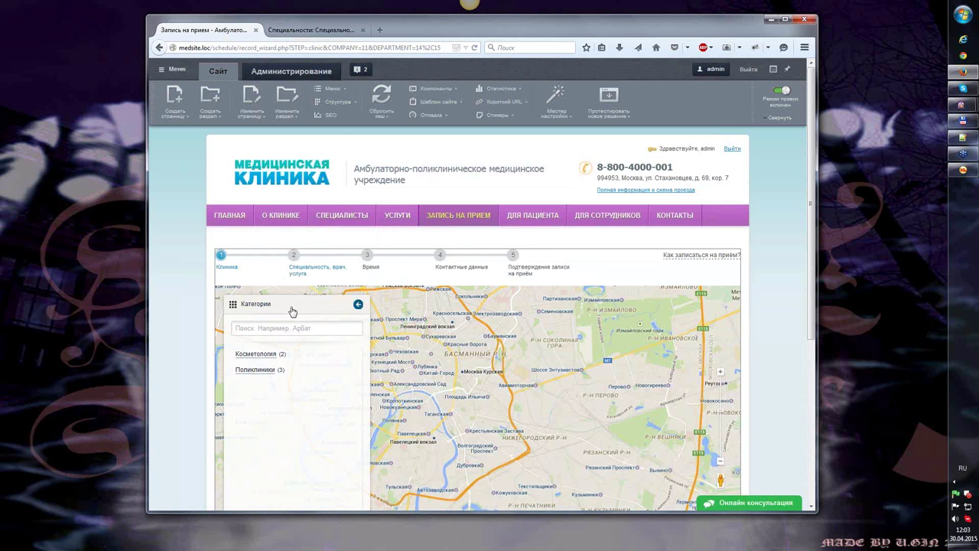
left_click(265, 370)
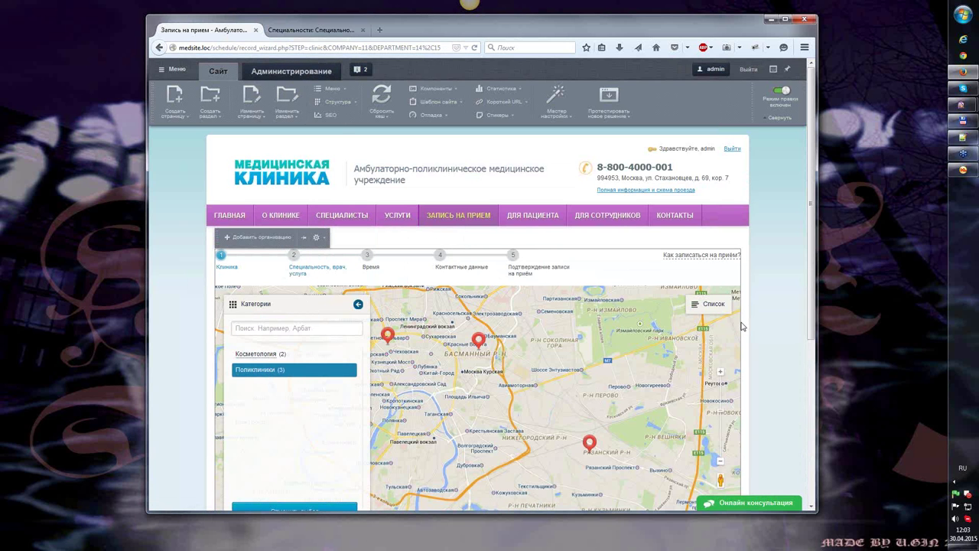
left_click(705, 304)
left_click(429, 333)
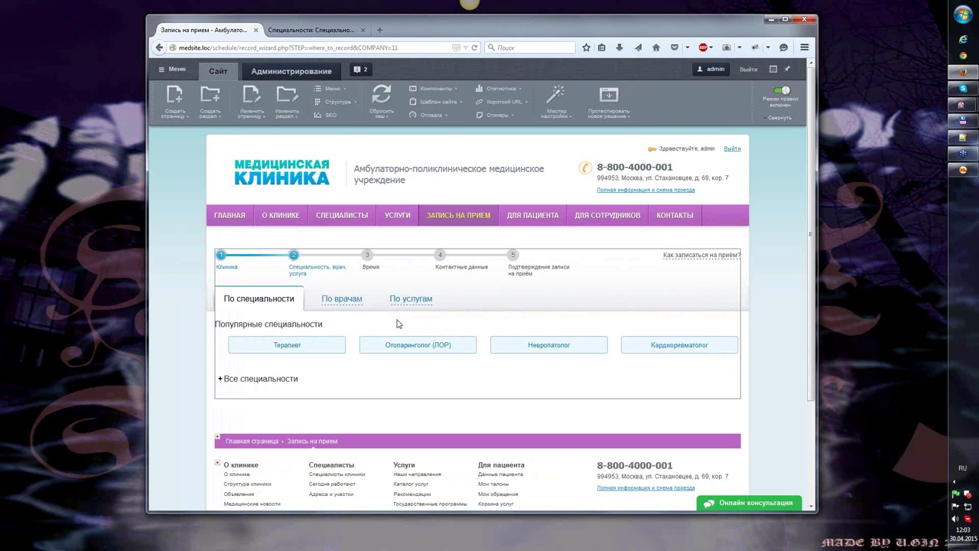
Step: View the clinic's options by doctor and examine how the doctors are grouped alphabetically by specialty
left_click(344, 303)
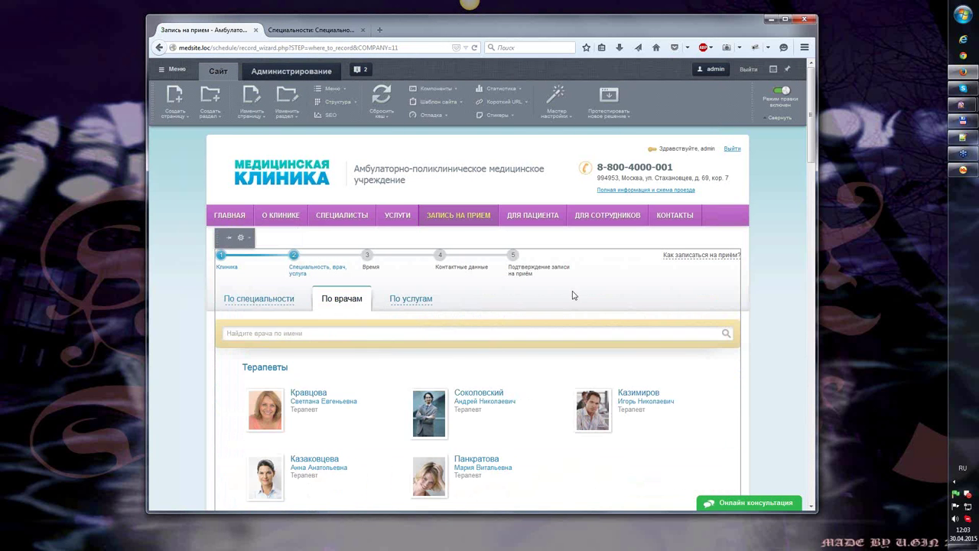
scroll(574, 296, "down", 3)
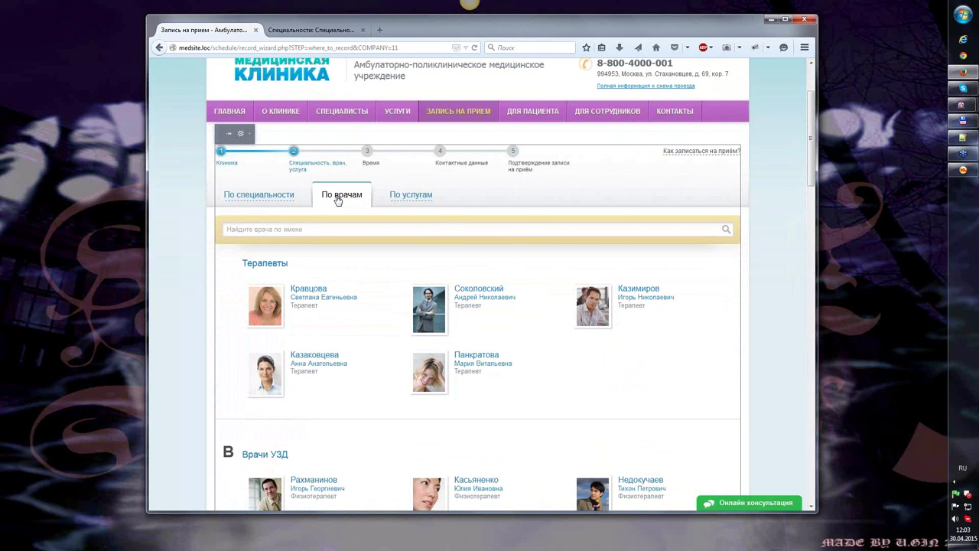
scroll(352, 212, "down", 20)
scroll(372, 221, "up", 5)
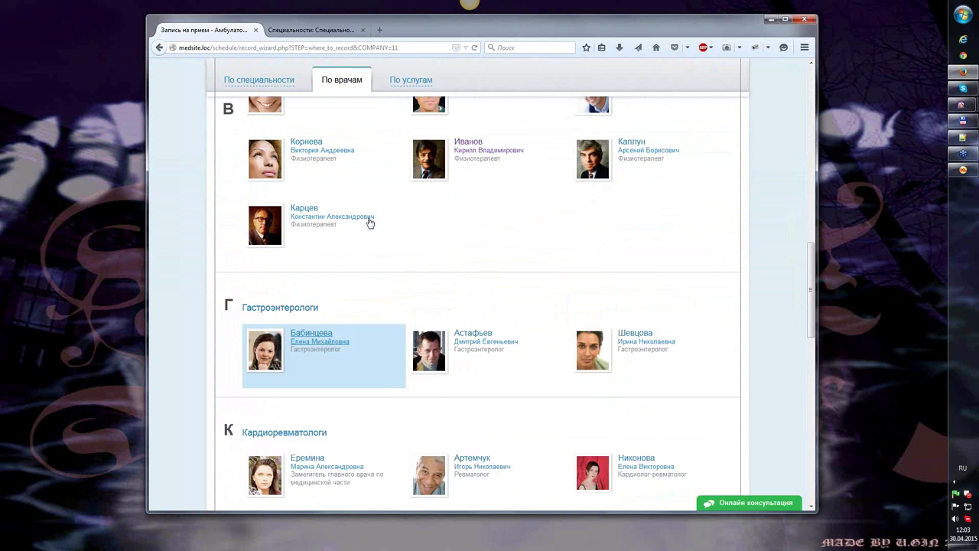
scroll(370, 222, "up", 10)
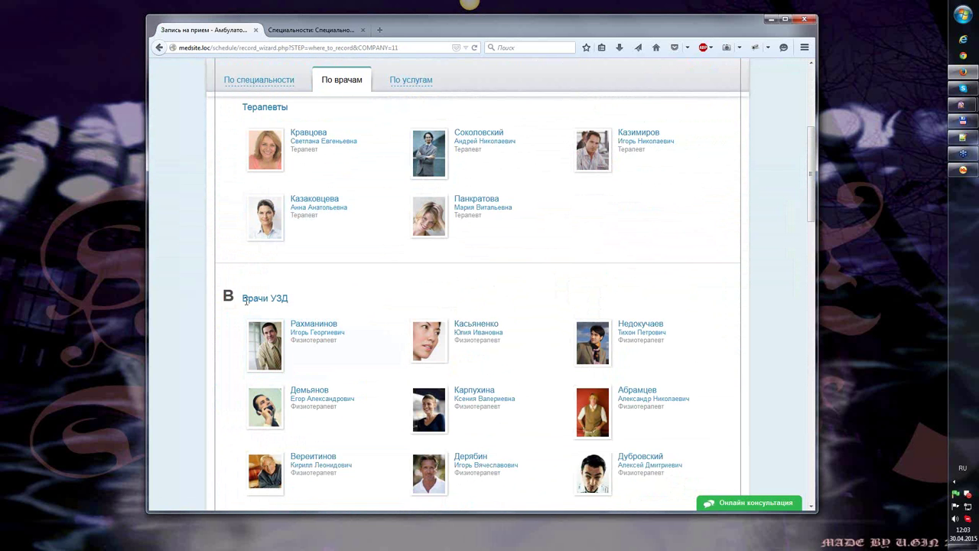
scroll(246, 309, "down", 11)
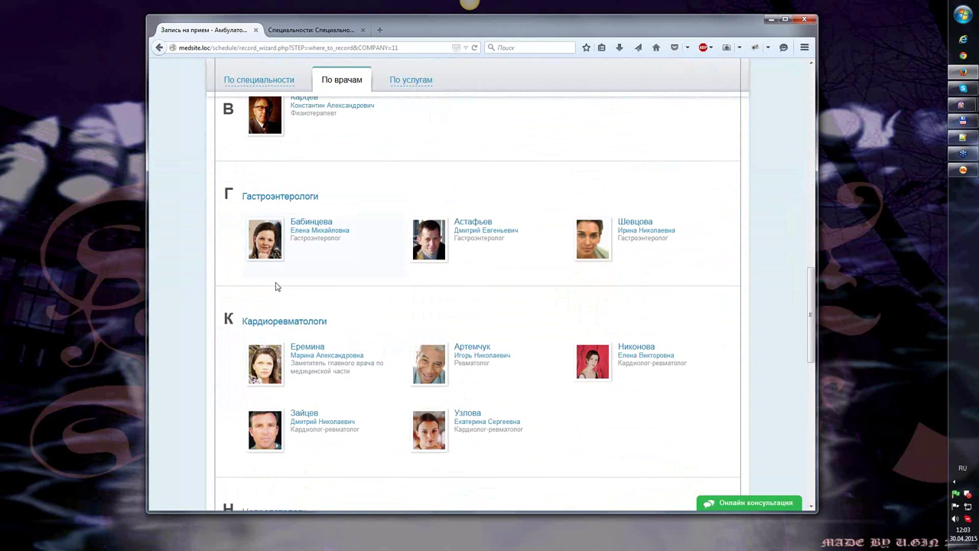
scroll(289, 339, "down", 8)
scroll(352, 280, "up", 5)
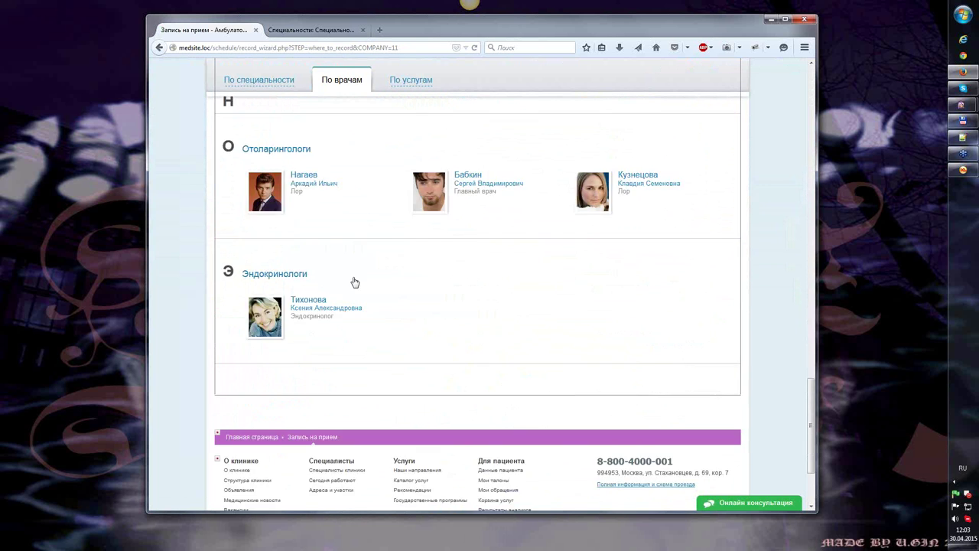
scroll(355, 282, "up", 15)
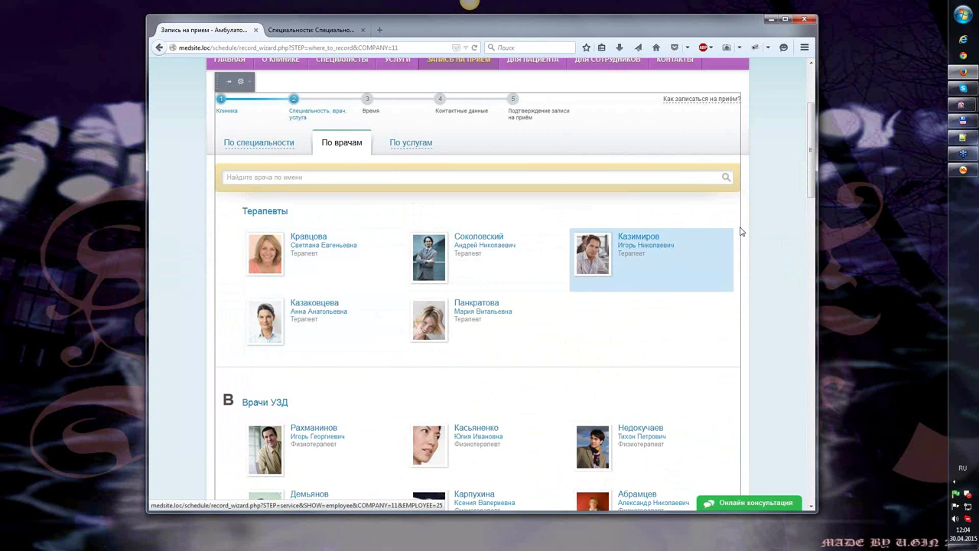
left_click_drag(809, 159, 782, 431)
scroll(782, 430, "down", 2)
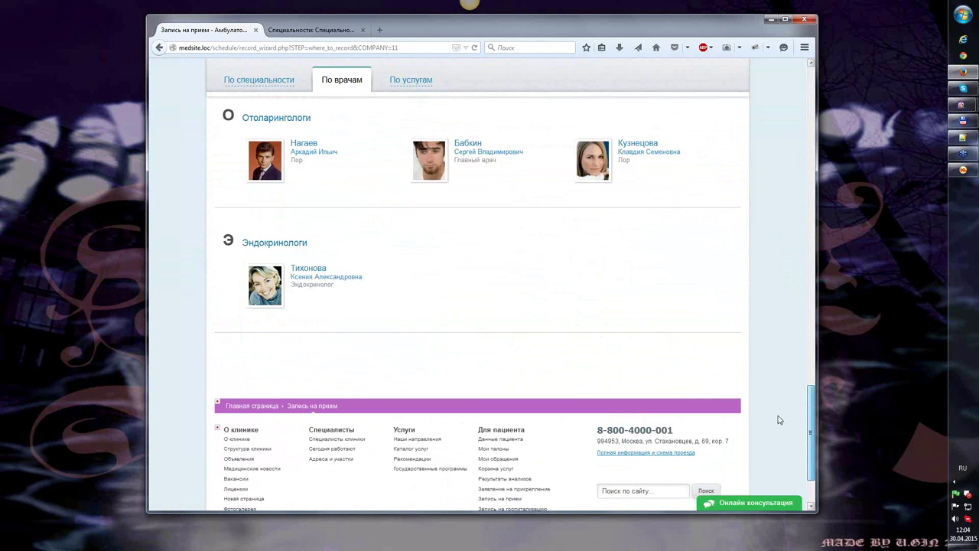
scroll(794, 376, "up", 5)
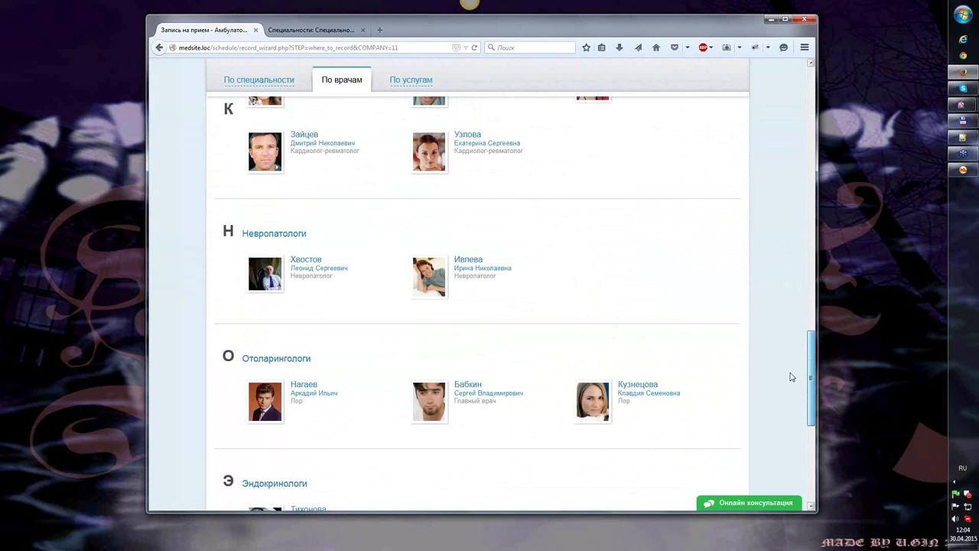
scroll(792, 376, "up", 3)
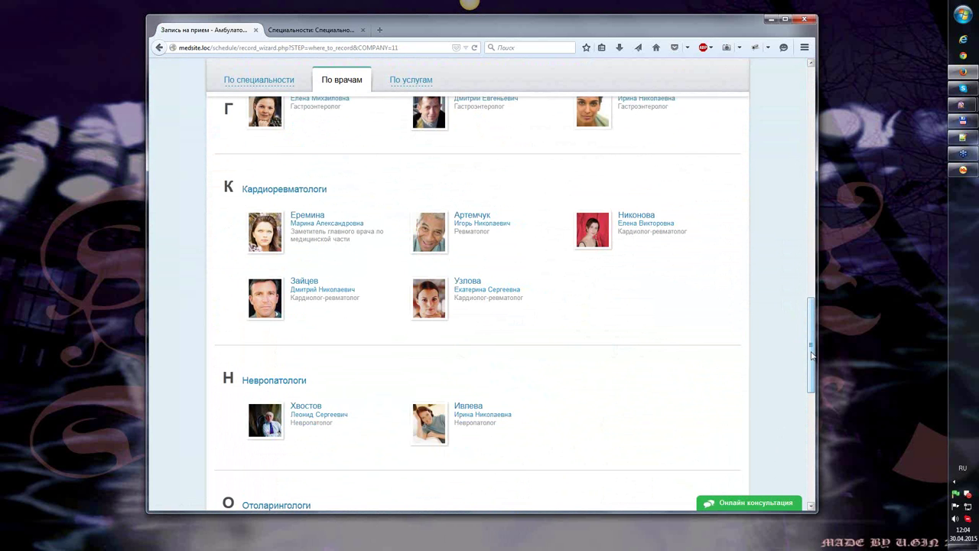
Step: In the administration section, open the user groups and view the users belonging to the "Сотрудники" group
left_click_drag(814, 353, 813, 140)
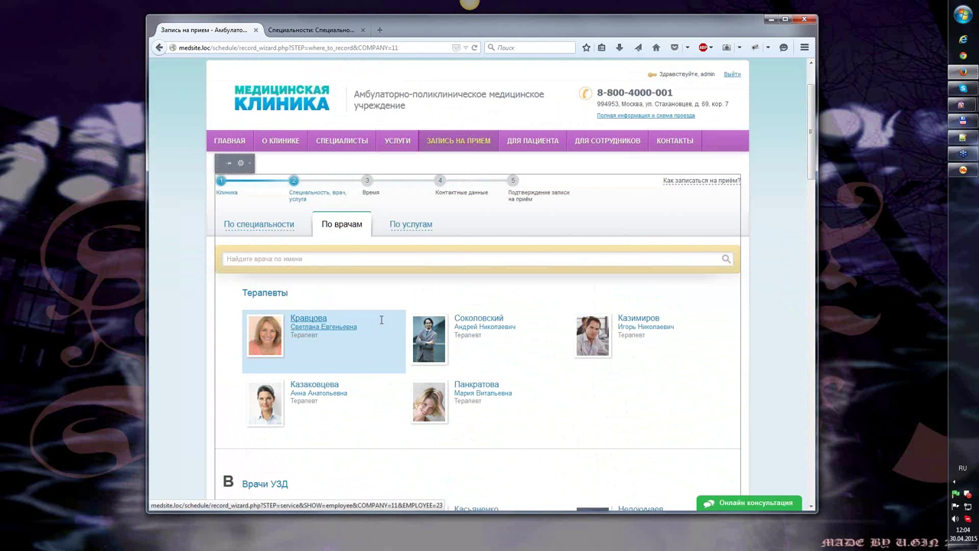
left_click(315, 30)
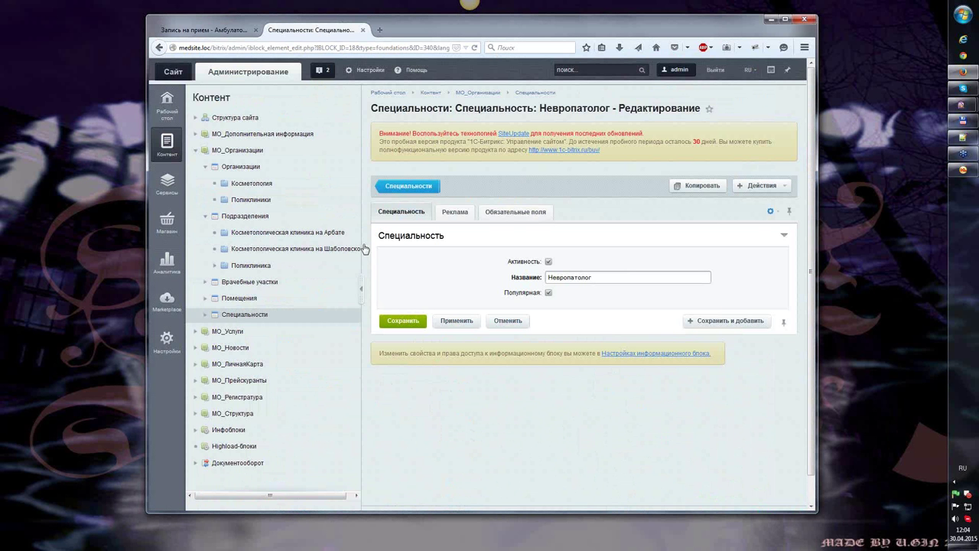
left_click(167, 341)
left_click(231, 134)
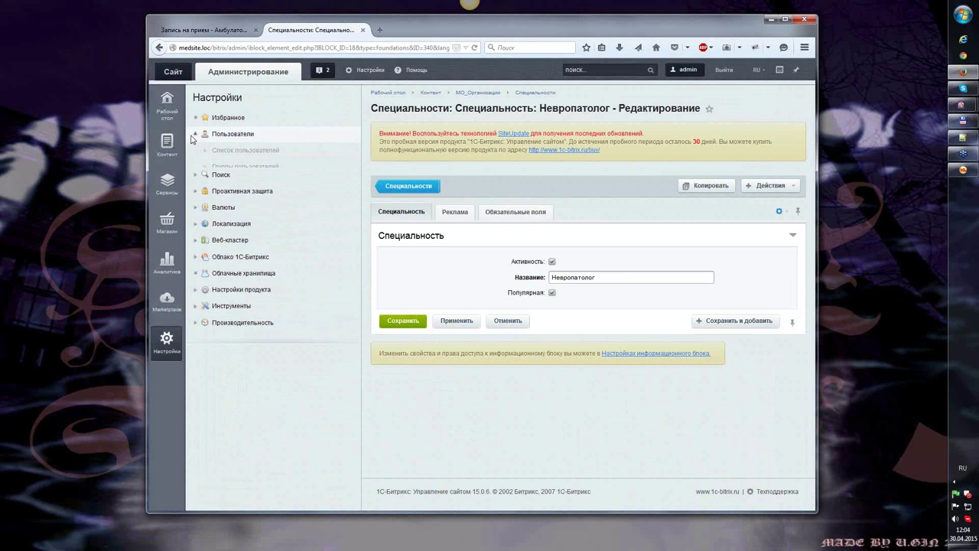
left_click(225, 156)
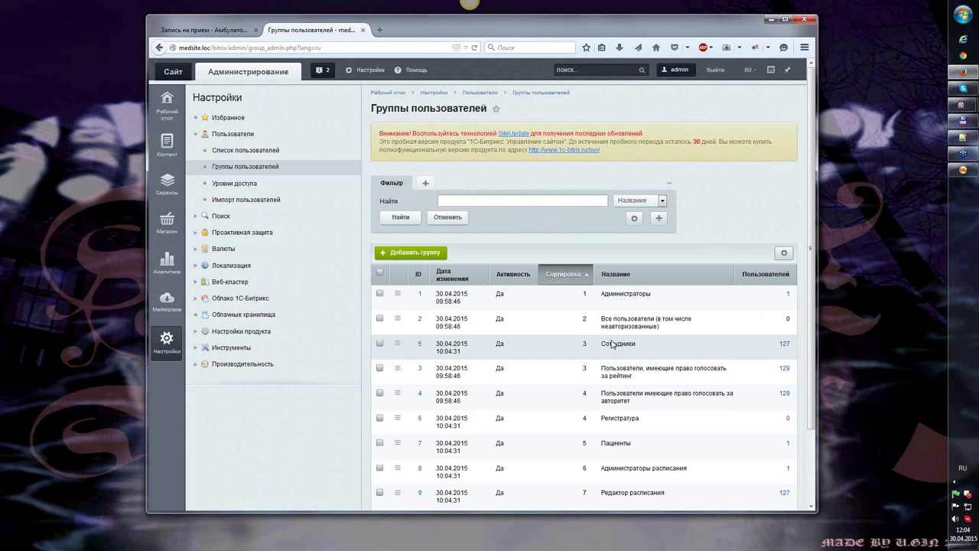
left_click(783, 345)
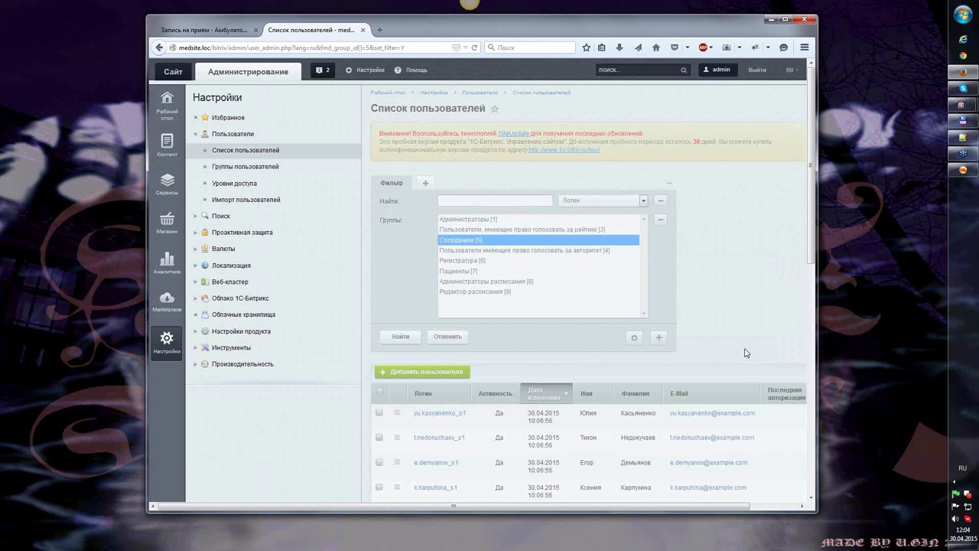
scroll(686, 349, "down", 1)
scroll(686, 349, "down", 8)
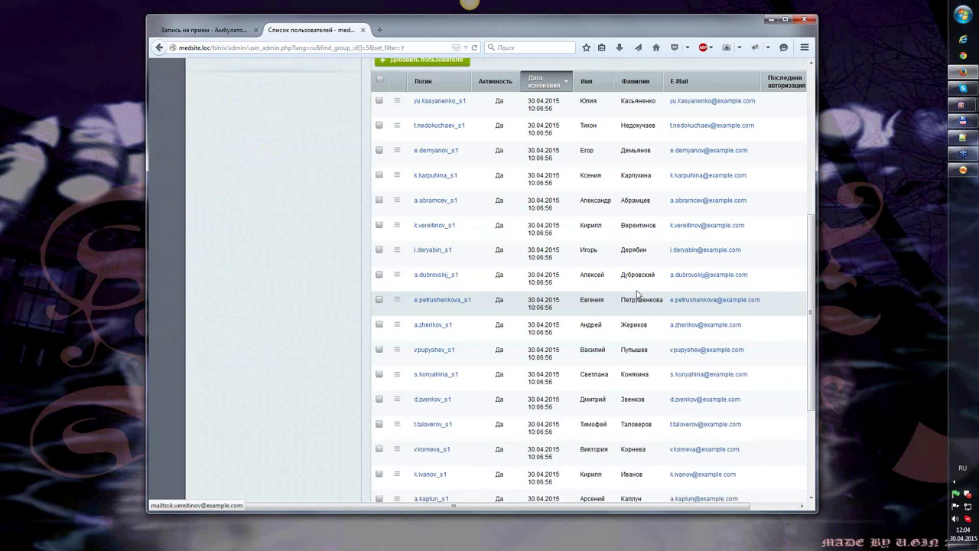
scroll(696, 318, "up", 4)
scroll(697, 318, "up", 5)
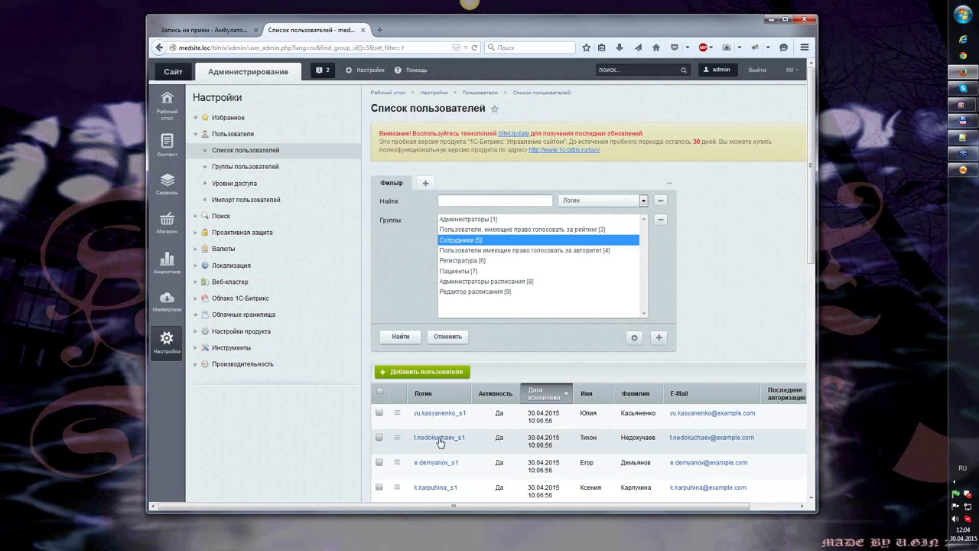
Step: Open the second employee's user record and view the registration information, groups and personal data
left_click(441, 442)
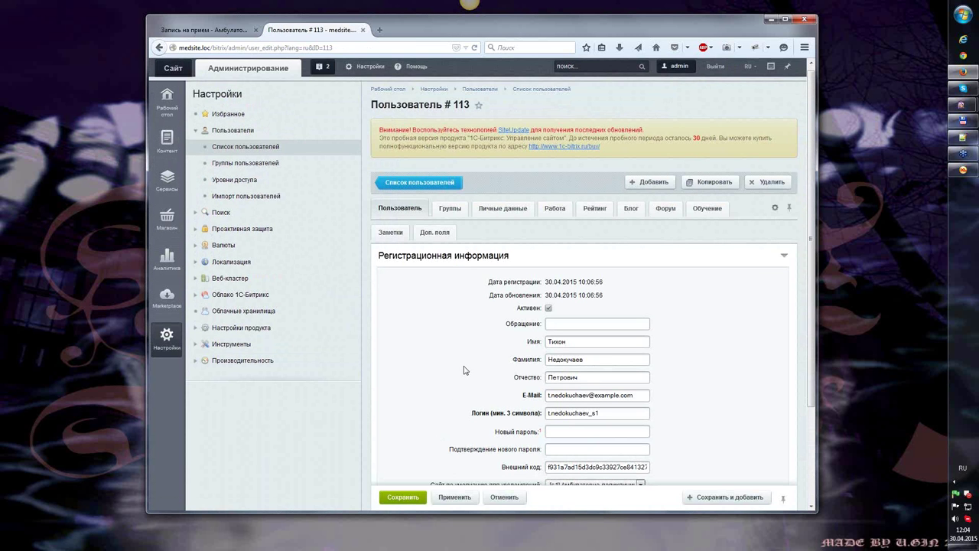
scroll(464, 370, "down", 2)
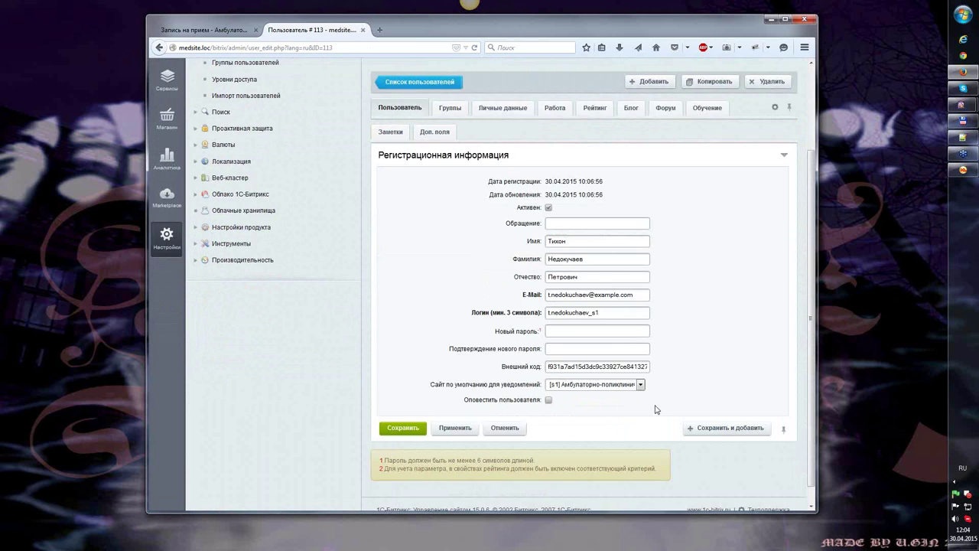
scroll(659, 398, "up", 2)
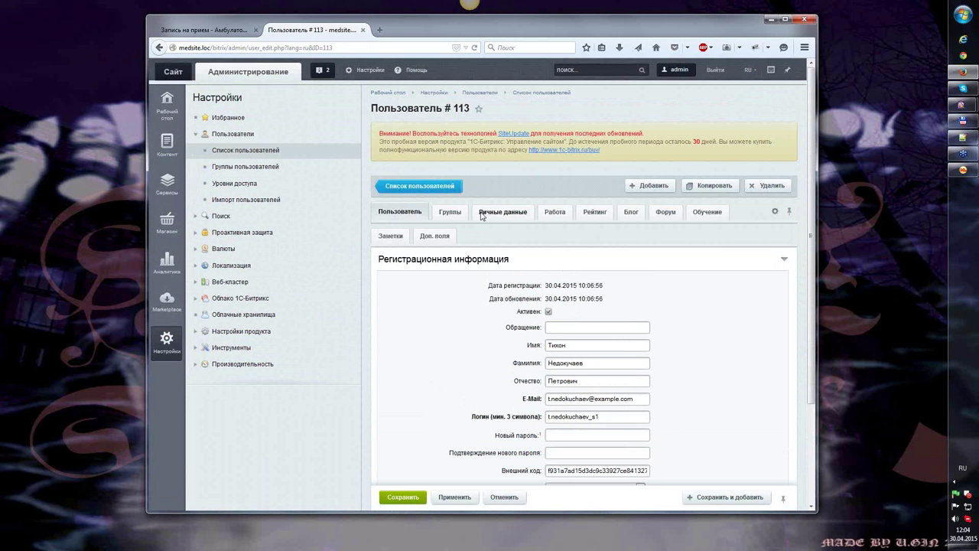
left_click(450, 212)
left_click(502, 212)
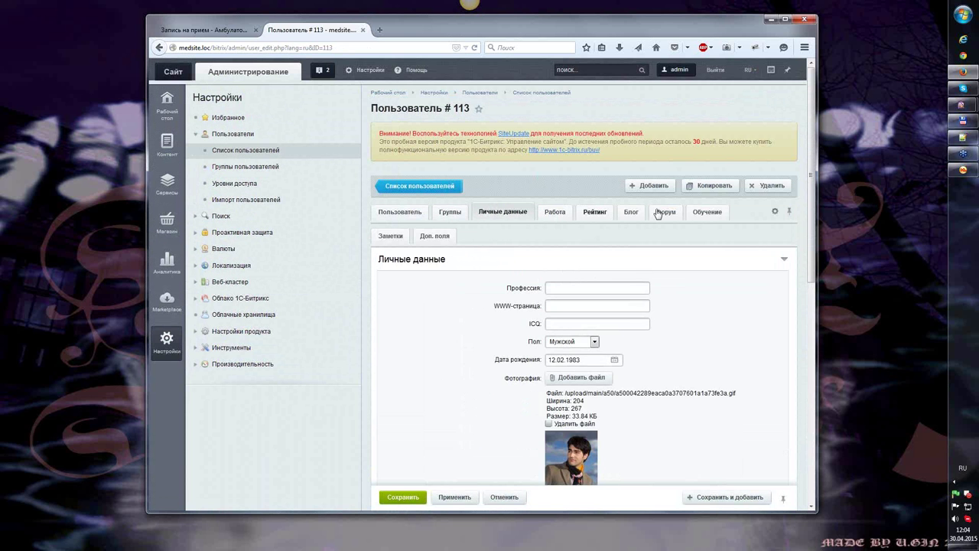
Step: Examine the employee's additional fields for departments, medical districts, default service, structure and appointment specialization
left_click(434, 236)
scroll(699, 285, "down", 3)
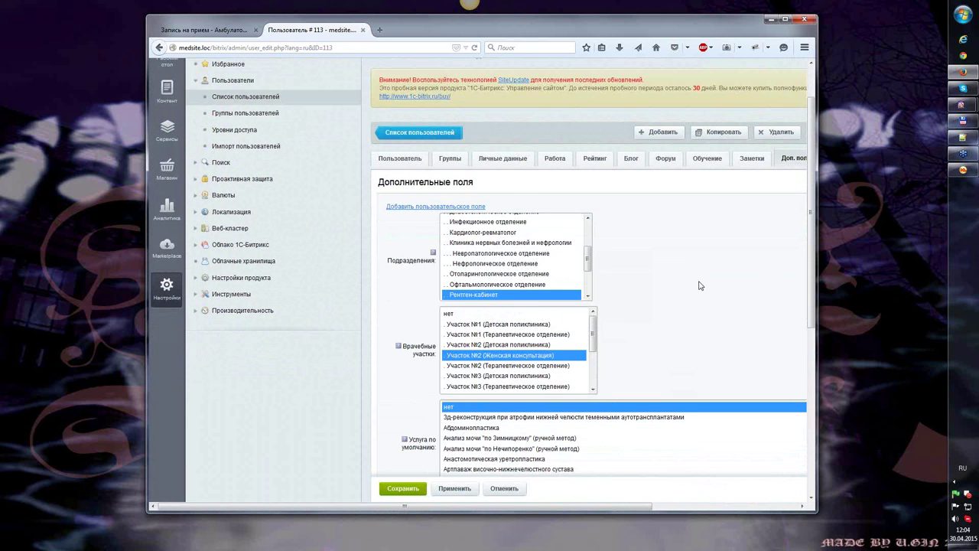
scroll(476, 228, "down", 1)
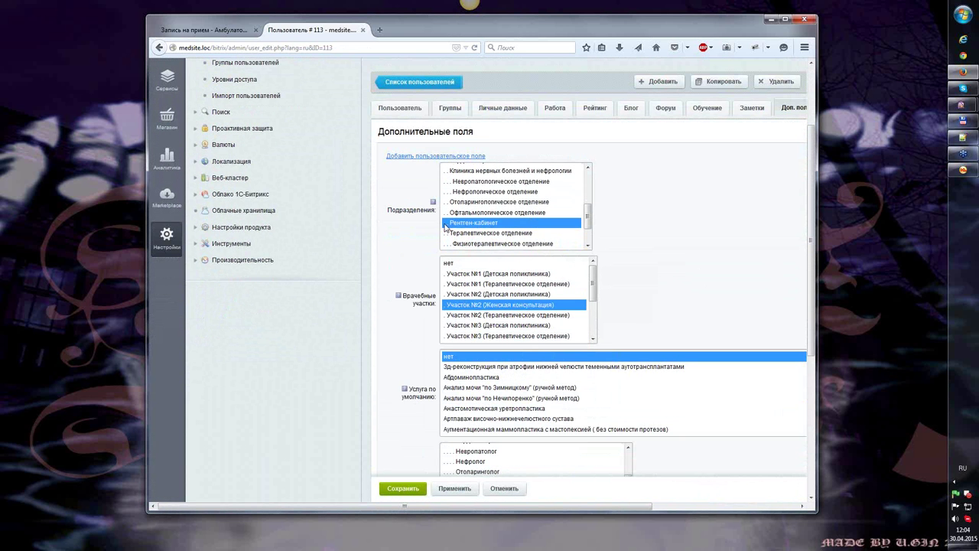
left_click(489, 234)
left_click(489, 224)
scroll(641, 229, "down", 3)
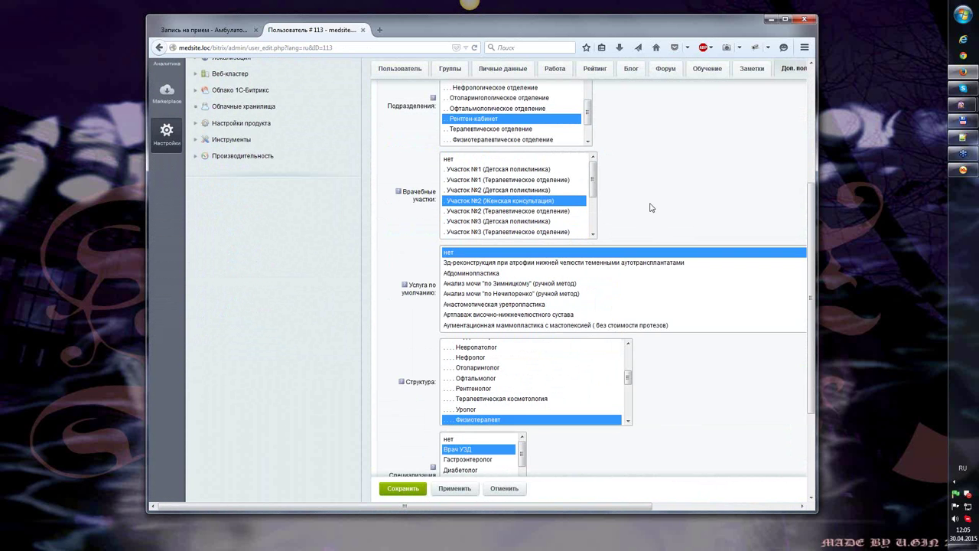
scroll(648, 208, "down", 1)
mouse_move(483, 212)
left_mouse_down()
mouse_move(484, 222)
mouse_move(475, 205)
left_mouse_up()
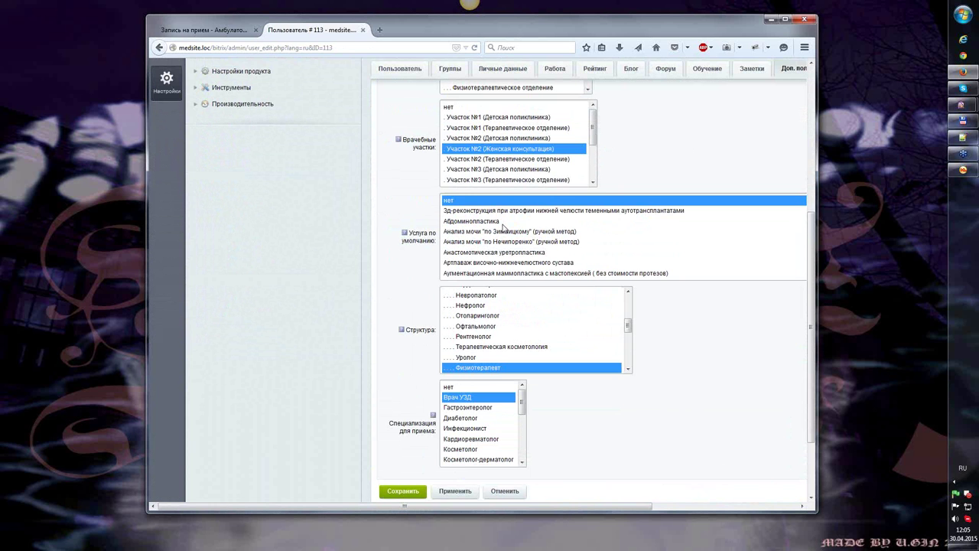
scroll(717, 338, "down", 3)
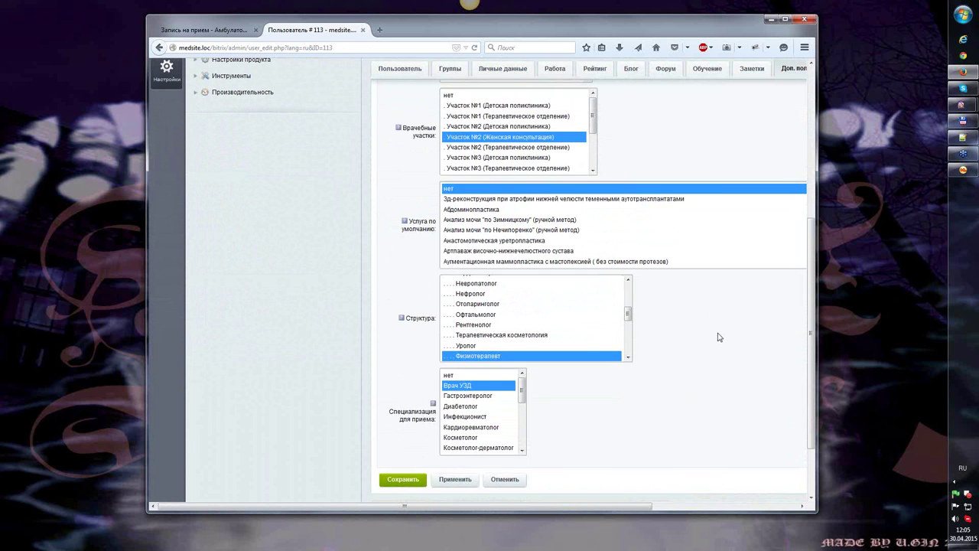
scroll(531, 247, "down", 1)
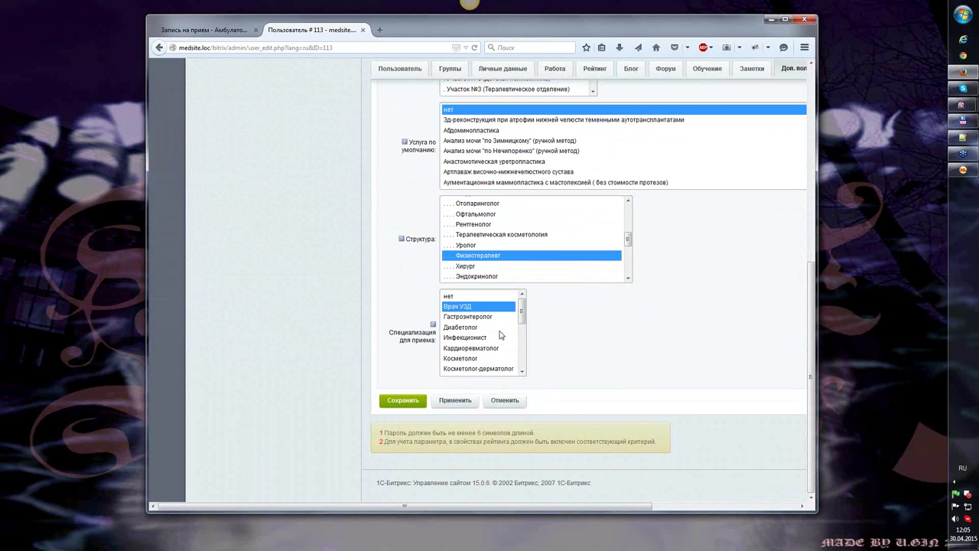
scroll(497, 334, "down", 1)
scroll(488, 337, "up", 1)
Step: Compare the doctors' specialty grouping on the appointment page with the structure and specialization fields in the employee's record
left_click(205, 30)
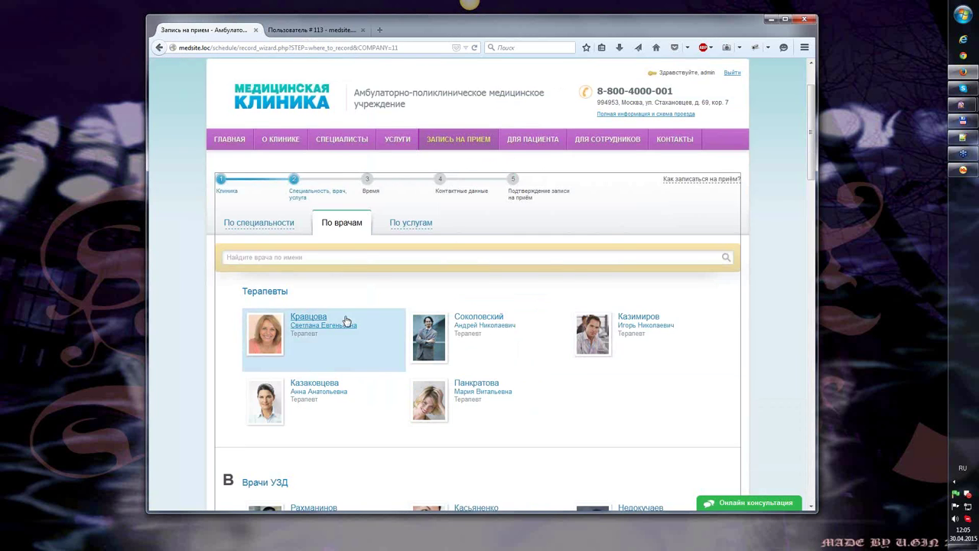
scroll(372, 349, "down", 5)
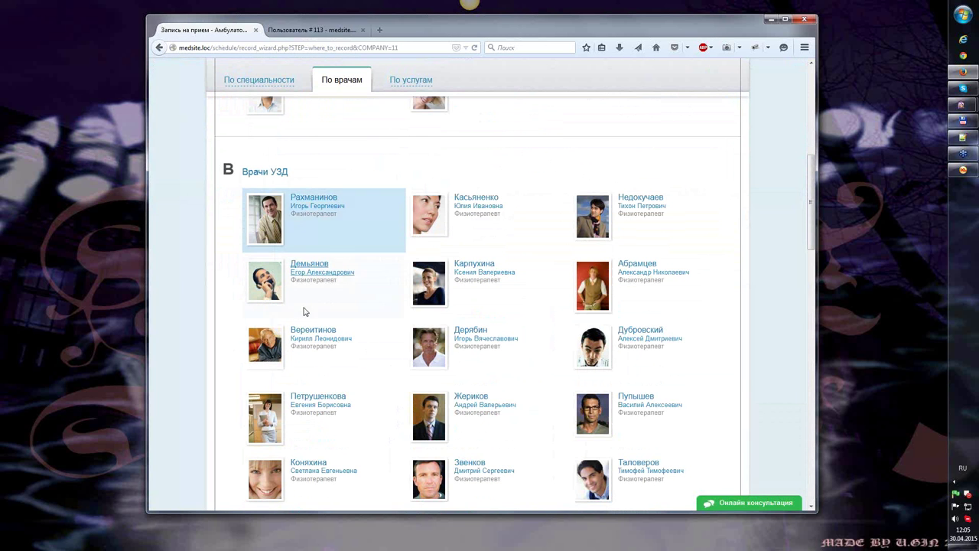
scroll(345, 310, "up", 2)
scroll(348, 315, "up", 1)
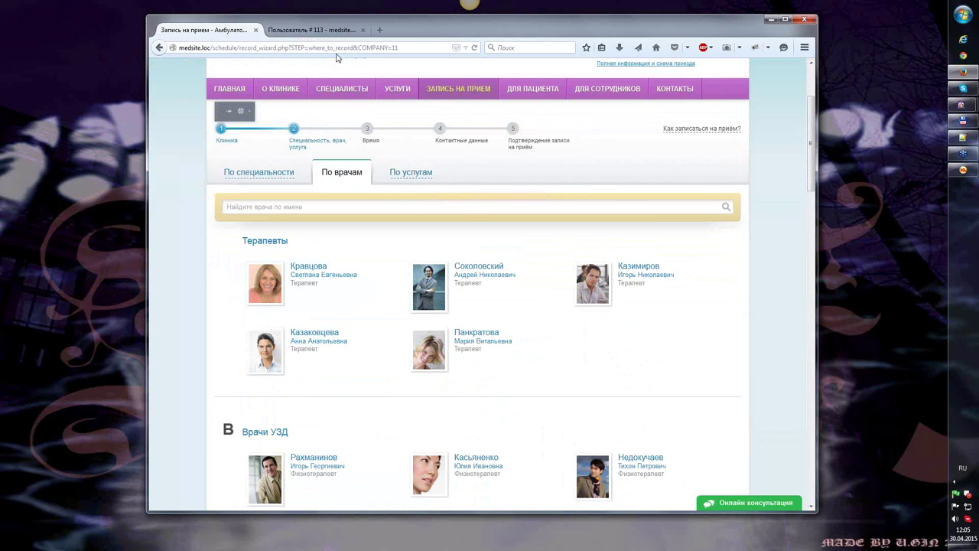
left_click(314, 30)
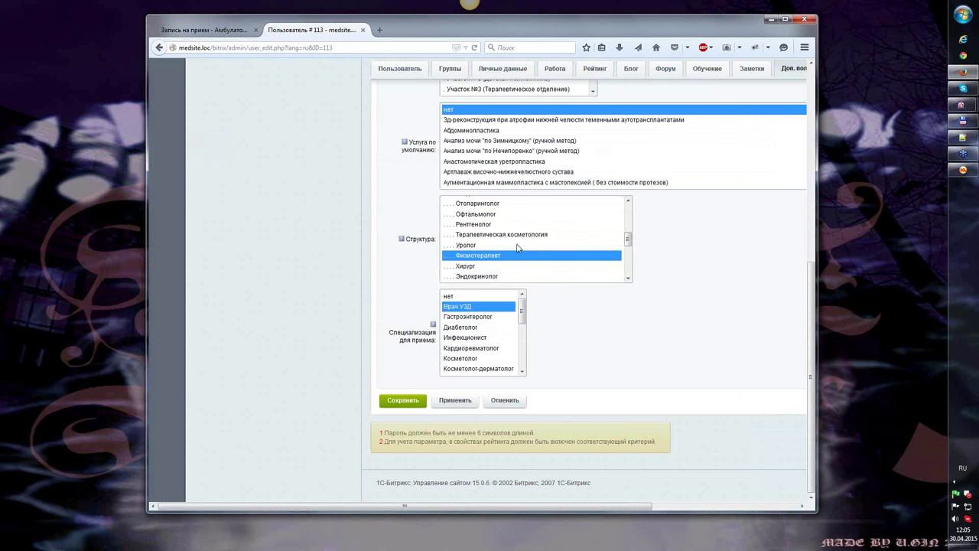
scroll(518, 249, "up", 5)
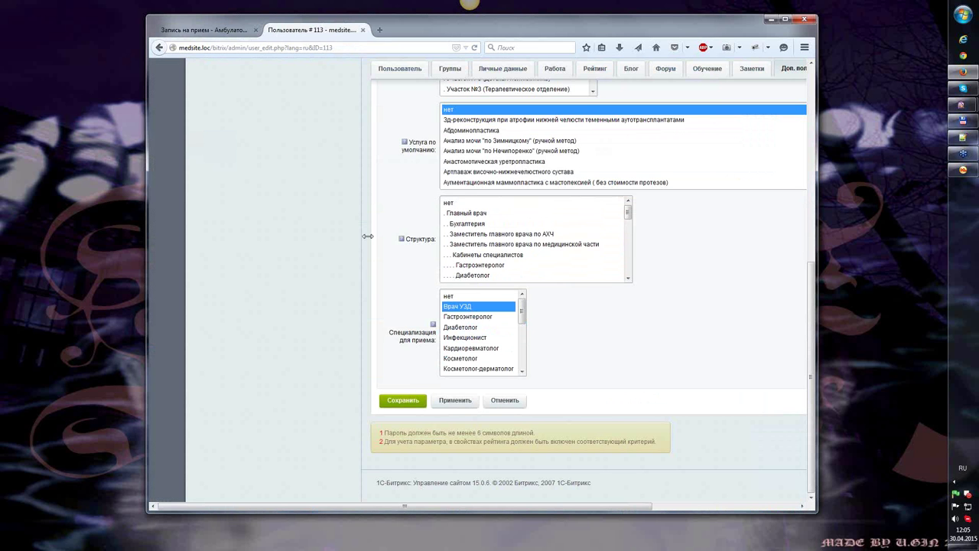
scroll(367, 236, "up", 5)
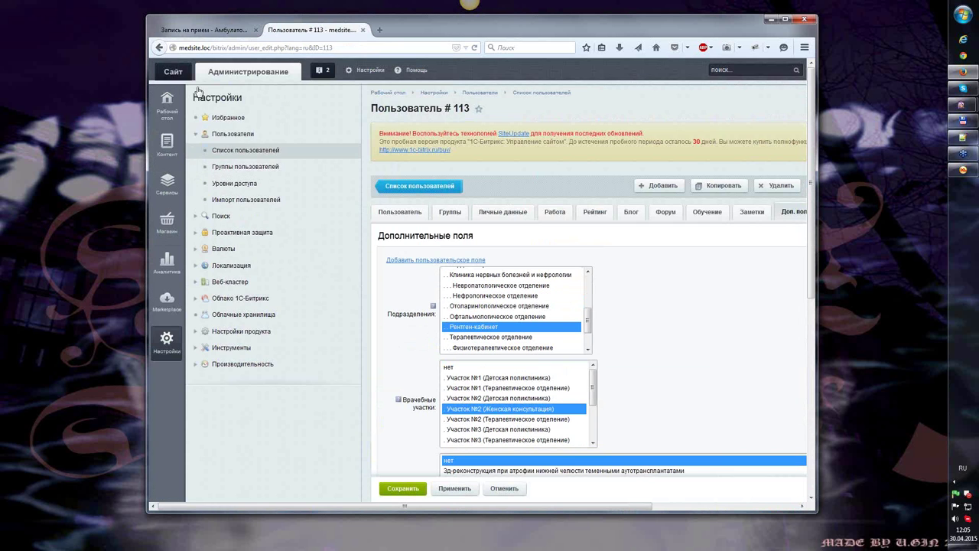
Step: In the "Организации" content block, add a top-level section named "Стоматологии" and save it
left_click(170, 155)
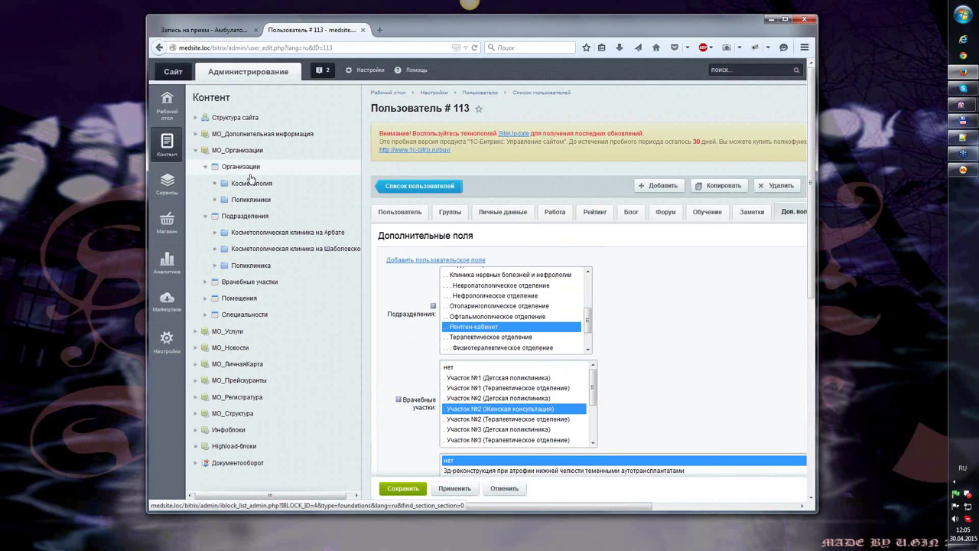
left_click(248, 168)
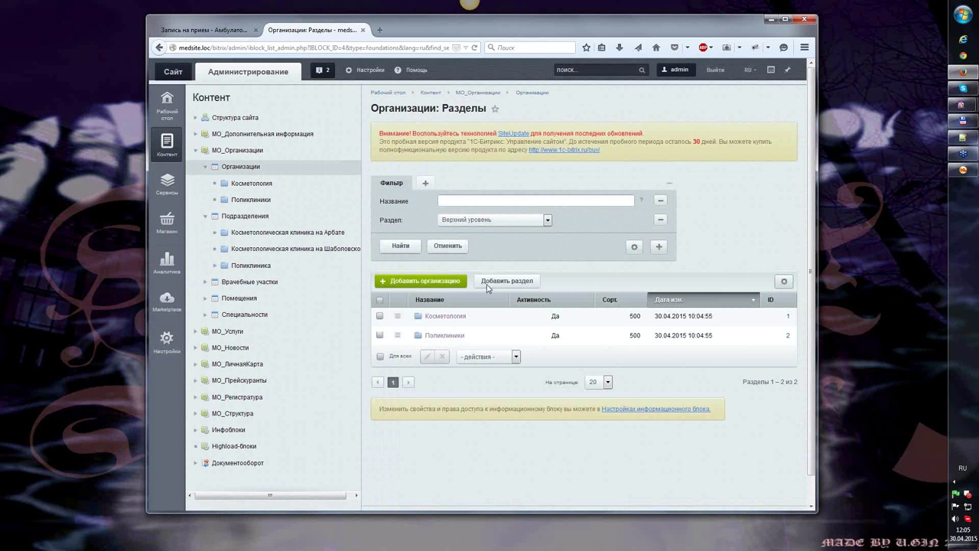
left_click(503, 283)
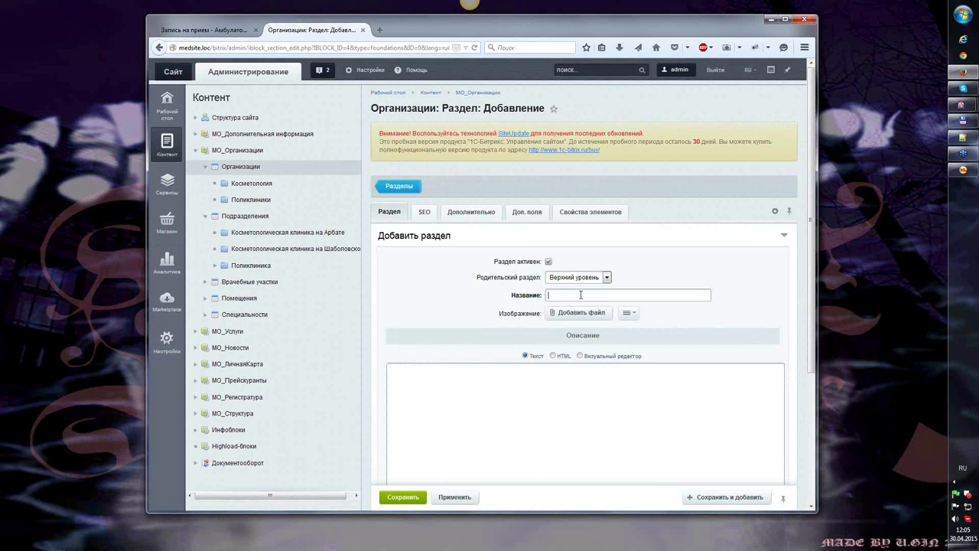
left_click(581, 294)
type("Стоматологии")
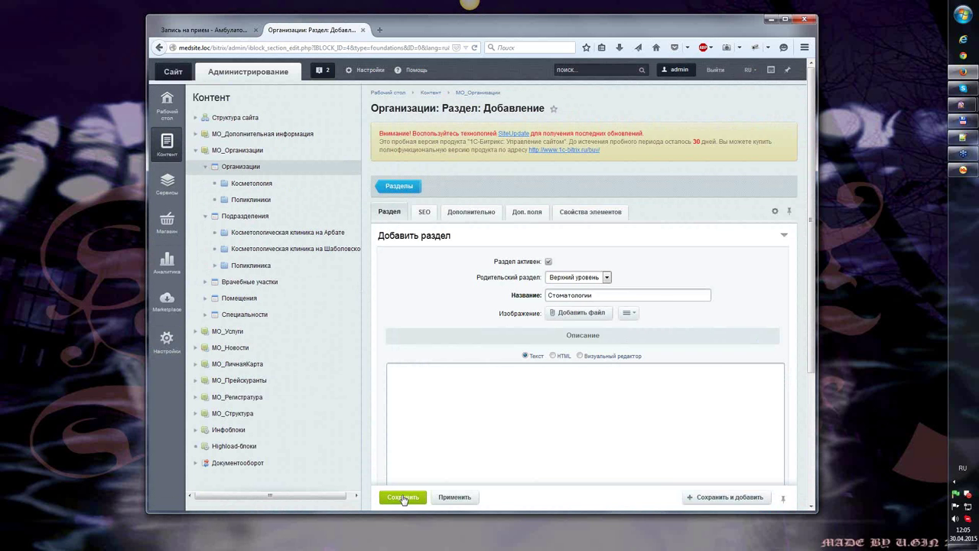
left_click(404, 498)
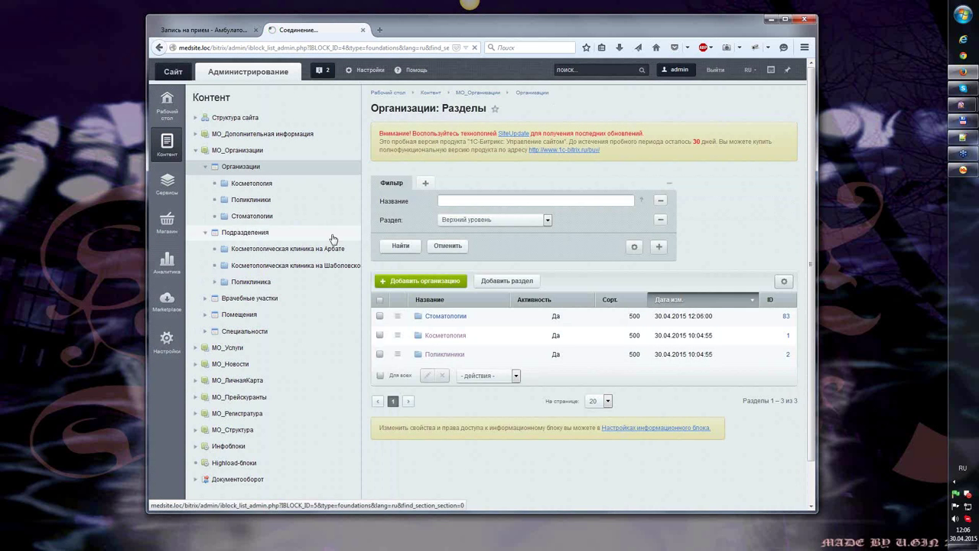
Step: In the "Стоматологии" section, add an organization named "Стоматог и я", fill in its postal address, and apply the changes
left_click(446, 316)
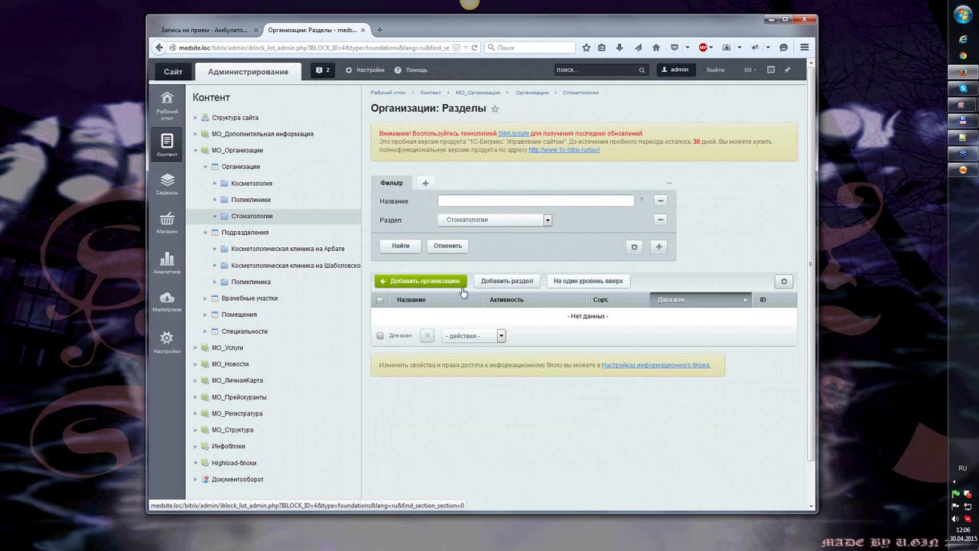
left_click(425, 283)
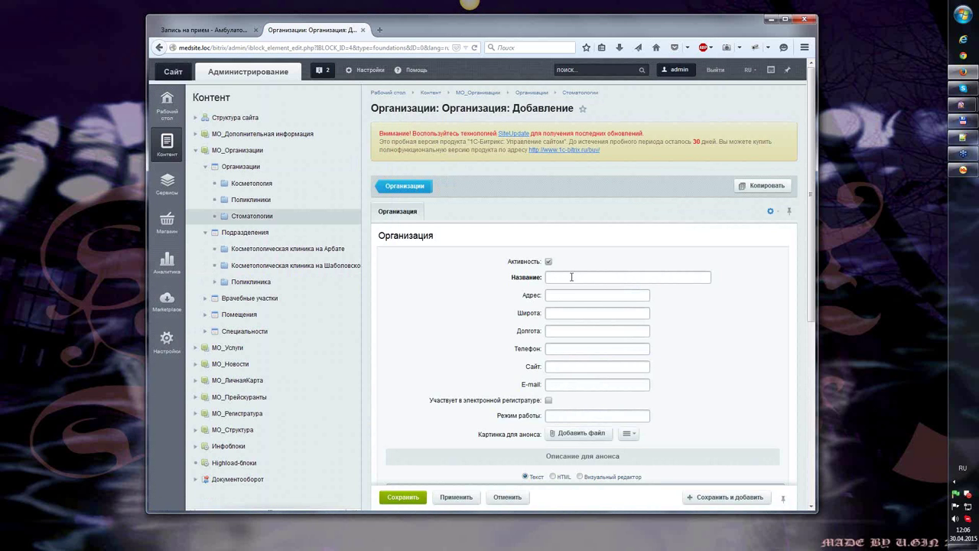
type("Стомат")
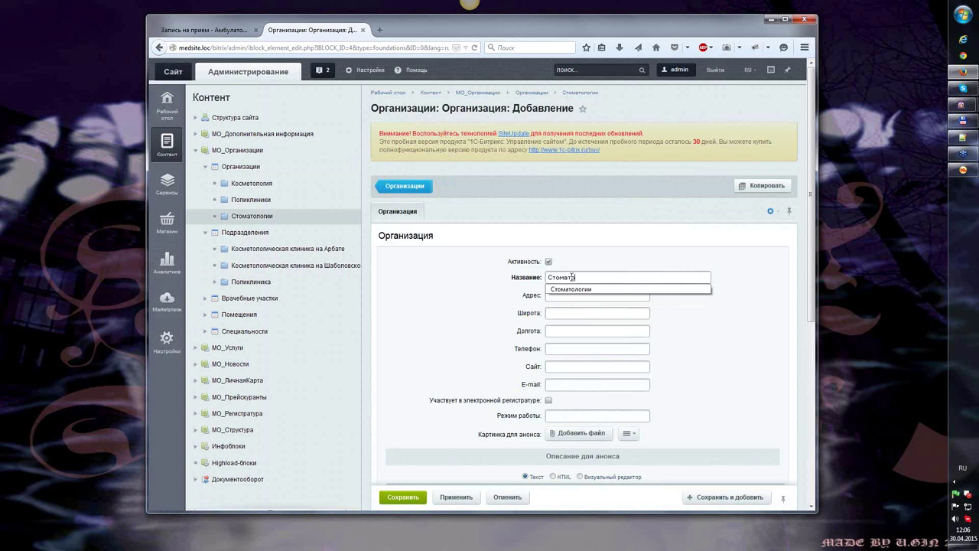
type("оли")
type("гия")
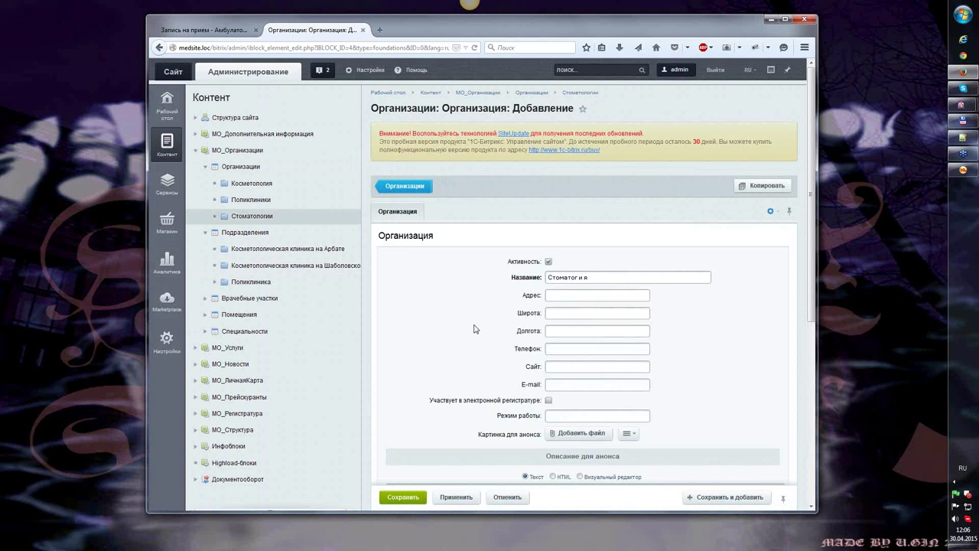
scroll(577, 188, "down", 3)
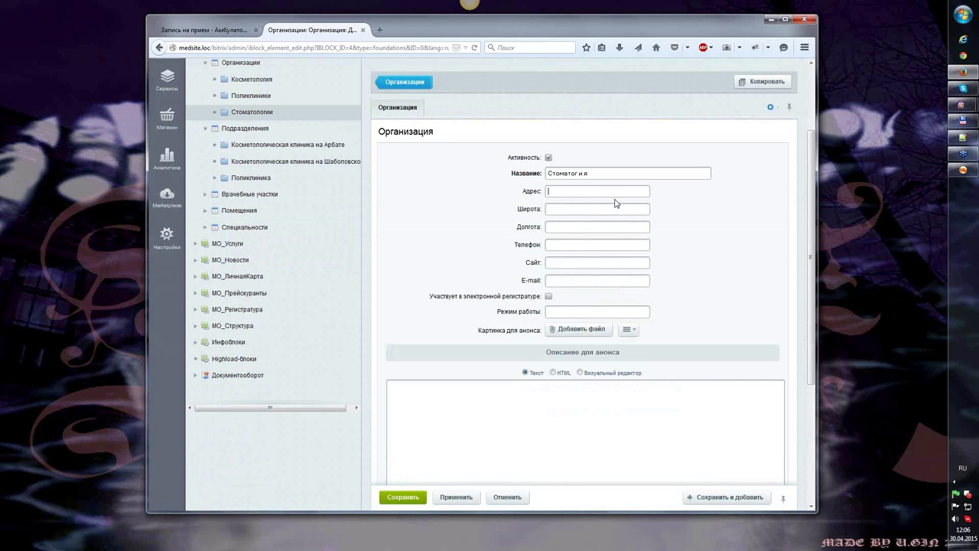
type("Москва, ул. Ленина 15")
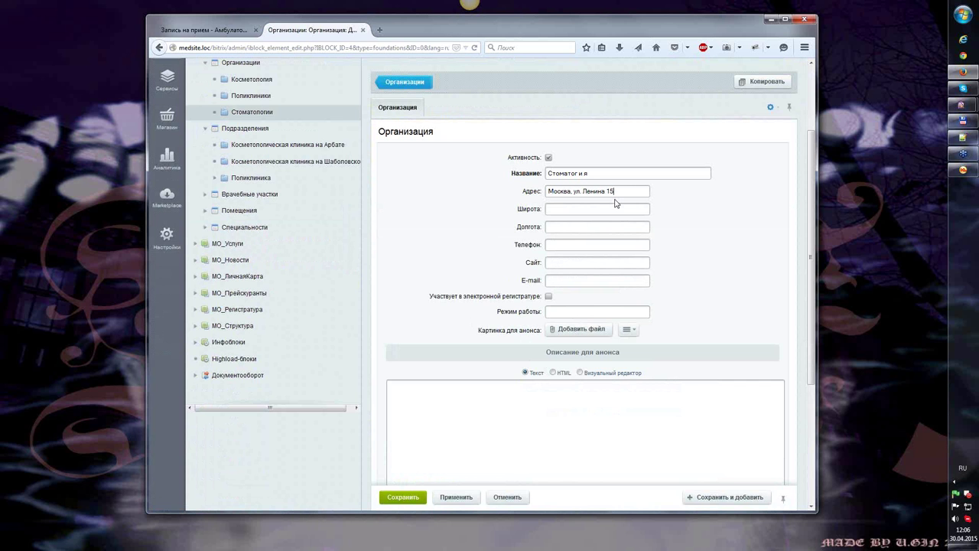
left_click(465, 497)
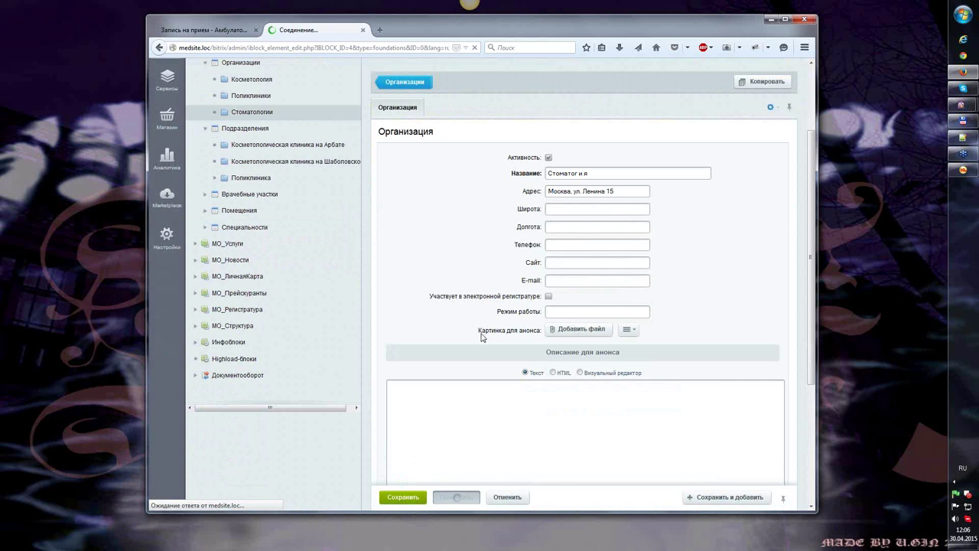
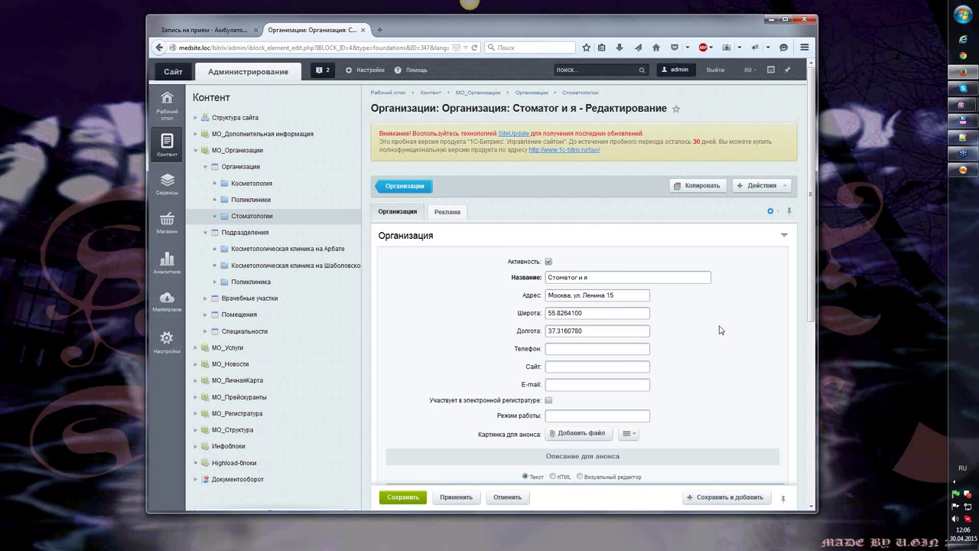
Step: Return to the clinic selection of the appointment wizard and reset the page cache to check for the new "Стоматологии" category
scroll(719, 330, "down", 3)
left_click(600, 209)
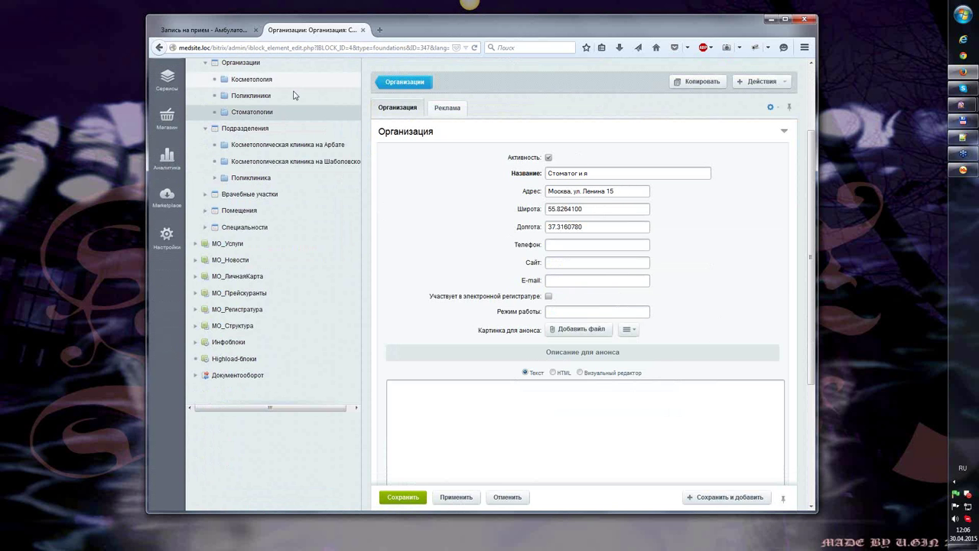
left_click(213, 34)
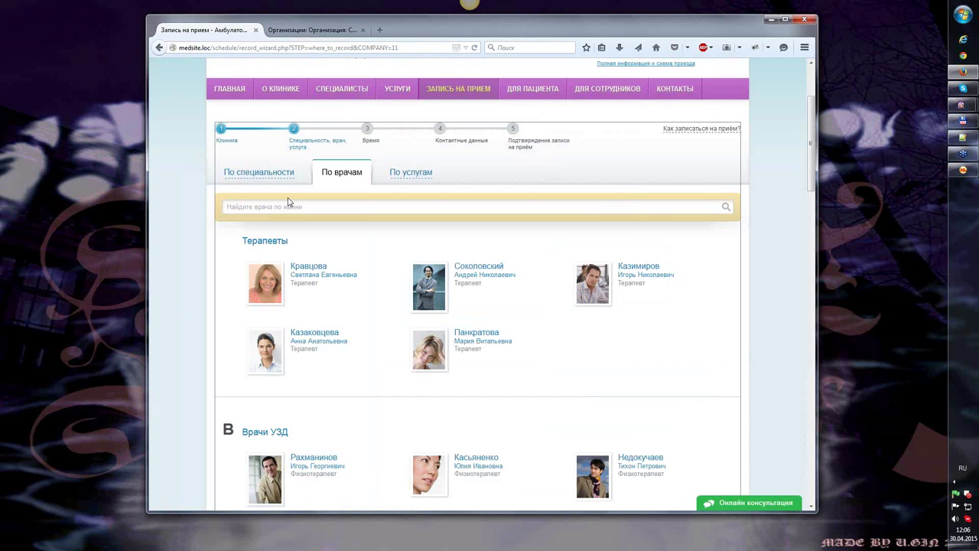
scroll(288, 201, "up", 3)
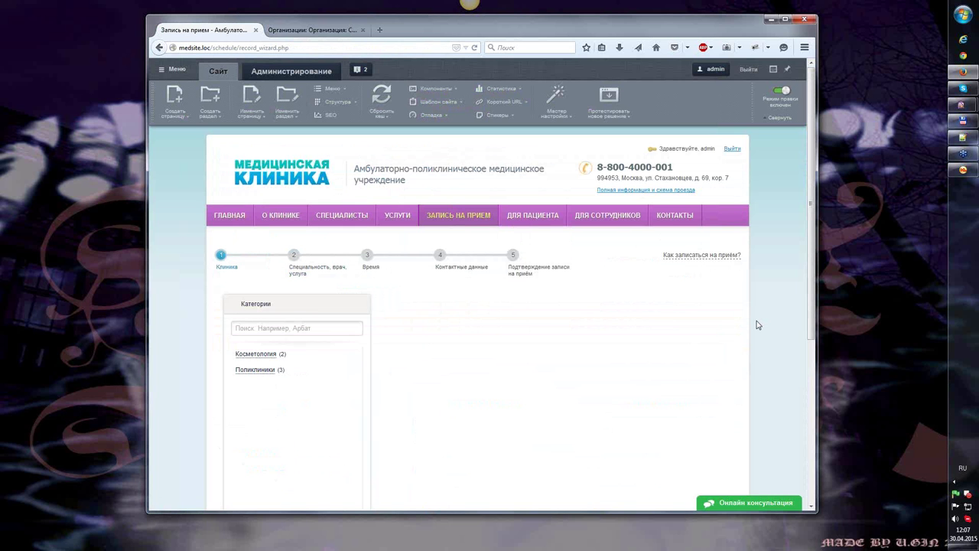
left_click(381, 96)
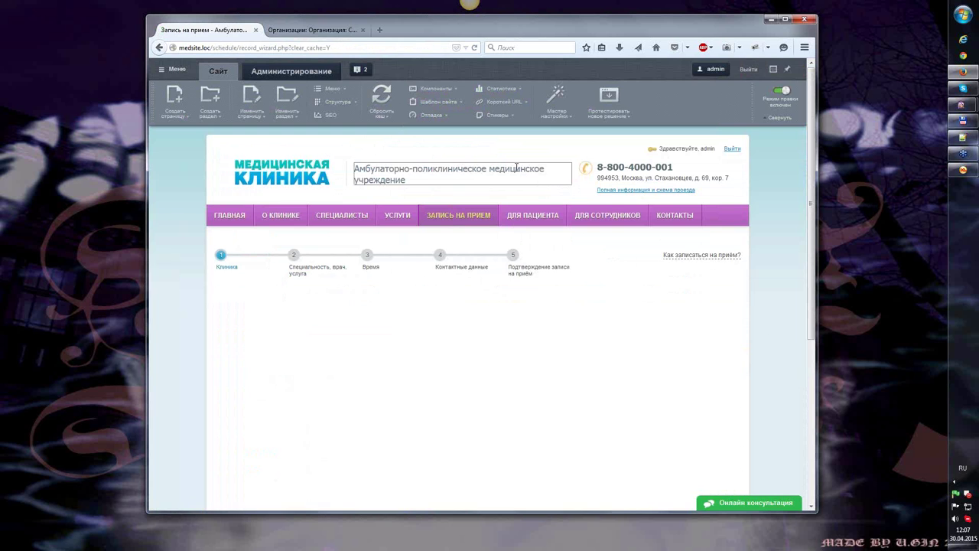
Step: Enable "Участвует в электронной регистратуре" for the organization "Стоматог и я" and apply the change
left_click(293, 30)
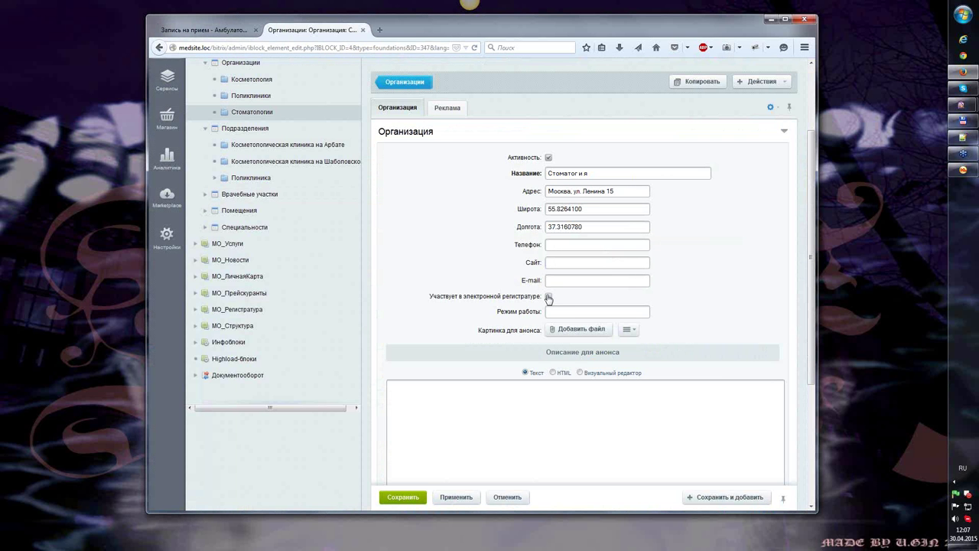
left_click(548, 297)
left_click(453, 501)
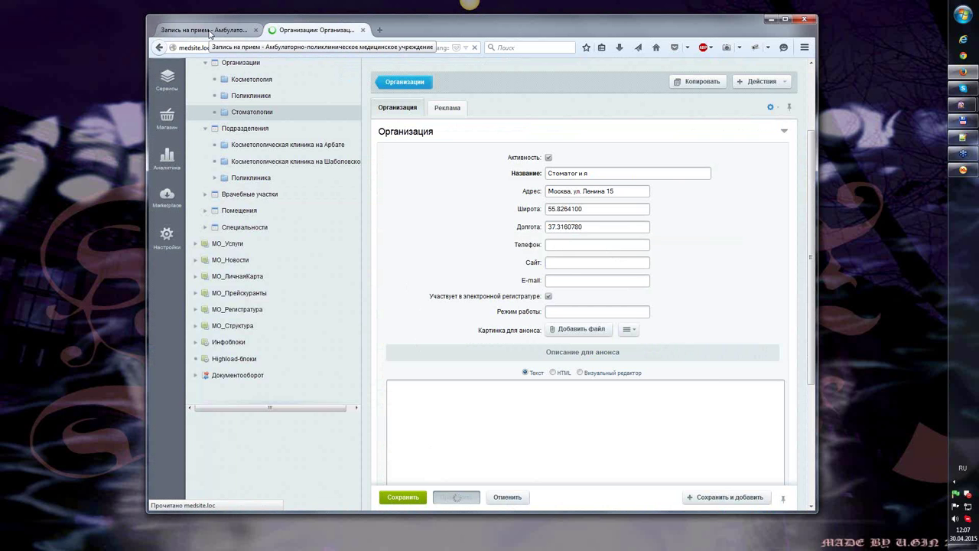
Step: Refresh the appointment wizard, choose the "Стоматологии" category and proceed with its organization to the doctor selection
left_click(205, 30)
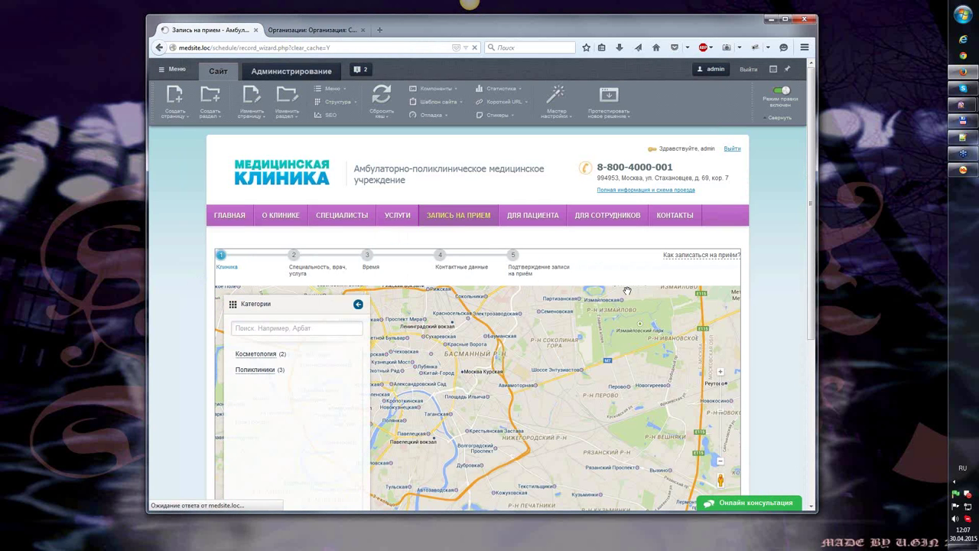
mouse_move(625, 291)
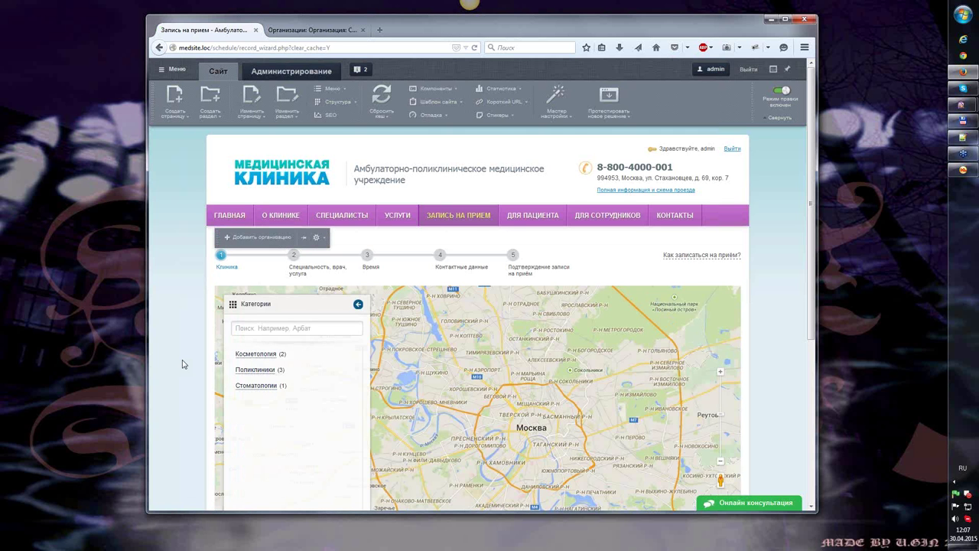
scroll(260, 337, "down", 1)
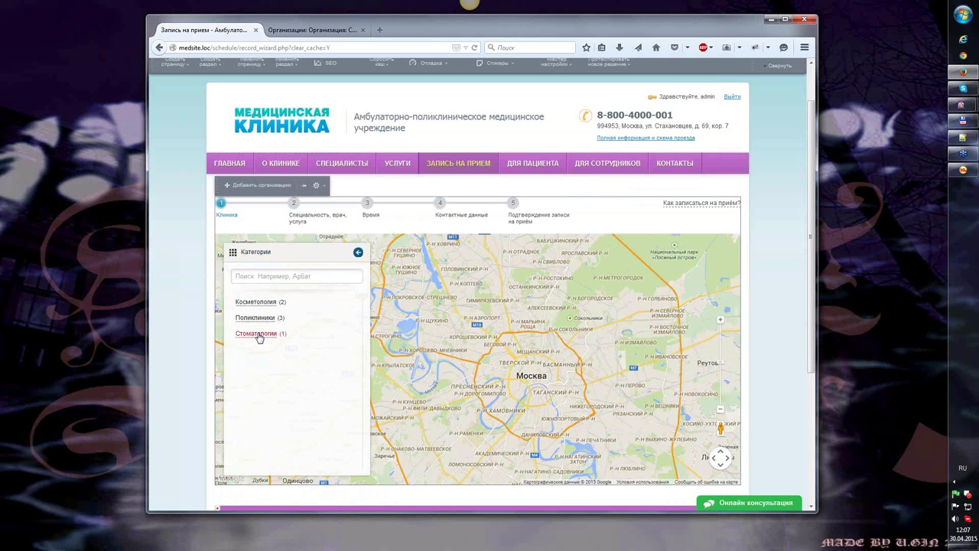
left_click(260, 334)
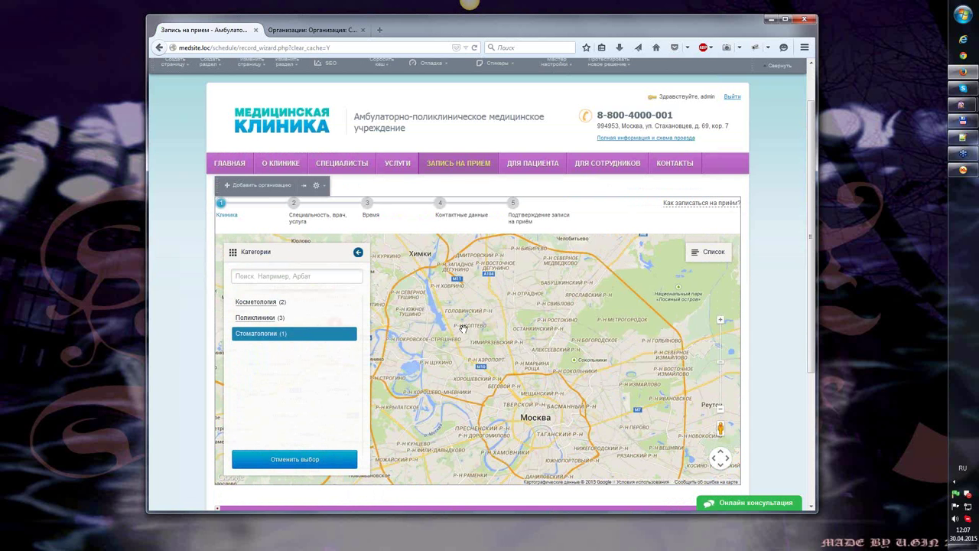
left_click(520, 286)
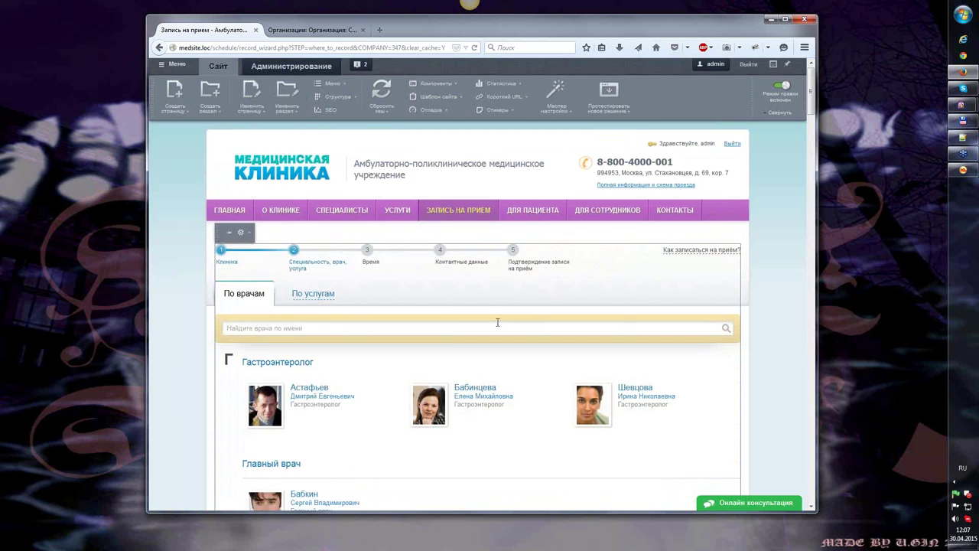
Step: Examine the doctors and services offered for the new dental organization in the wizard and compare them with its administration record
scroll(340, 279, "down", 15)
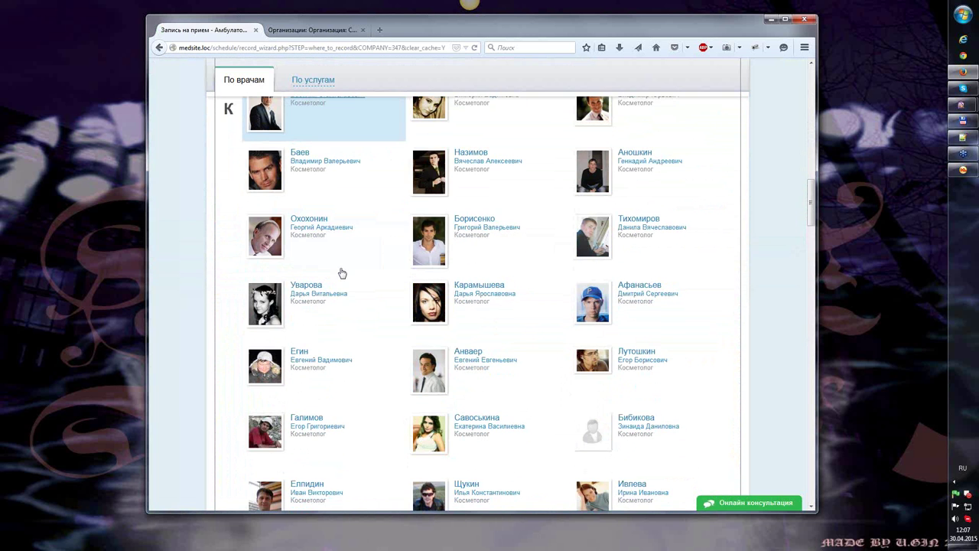
scroll(342, 273, "up", 15)
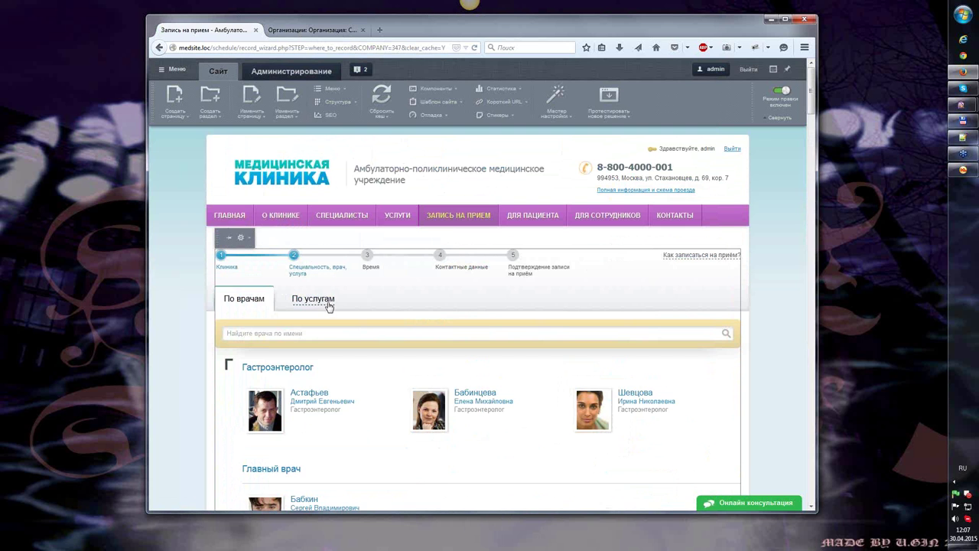
left_click(295, 304)
left_click(244, 298)
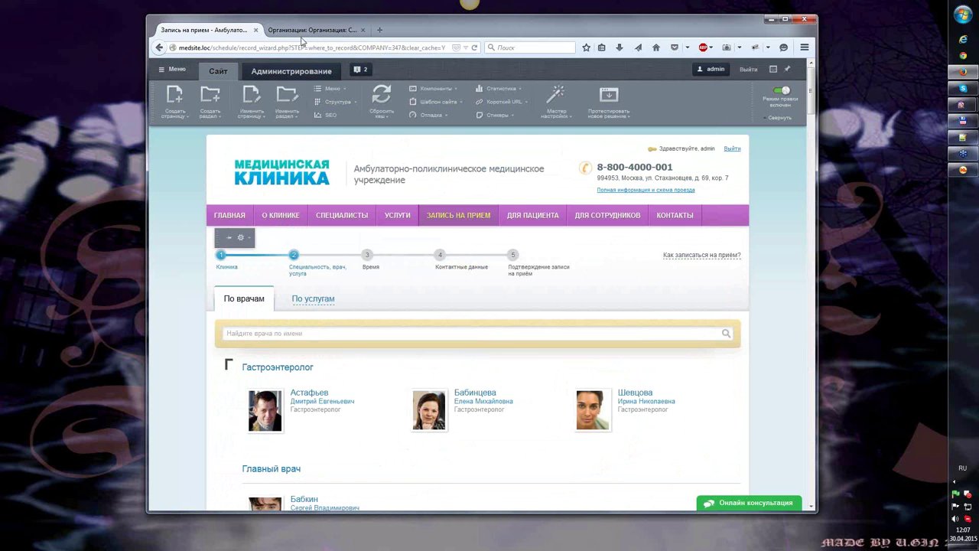
left_click(300, 30)
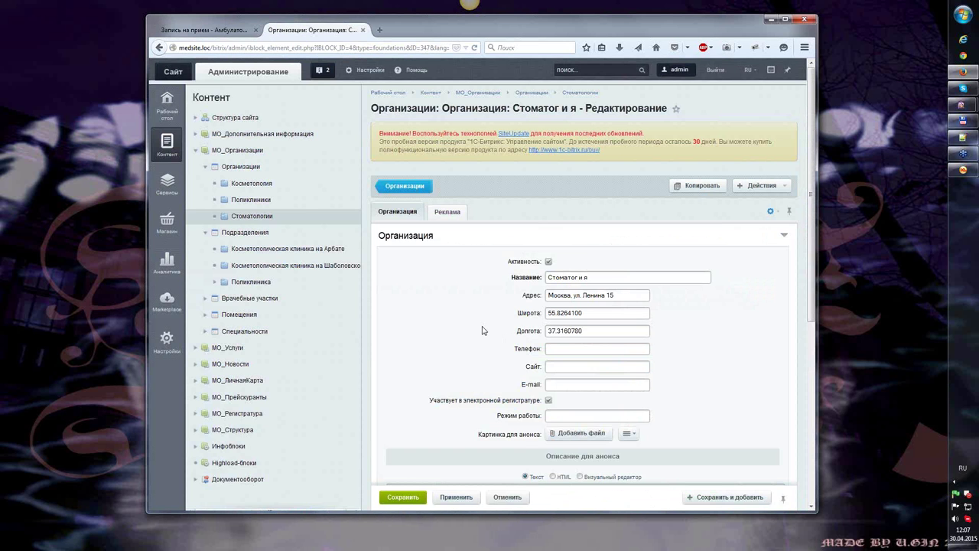
scroll(482, 331, "down", 2)
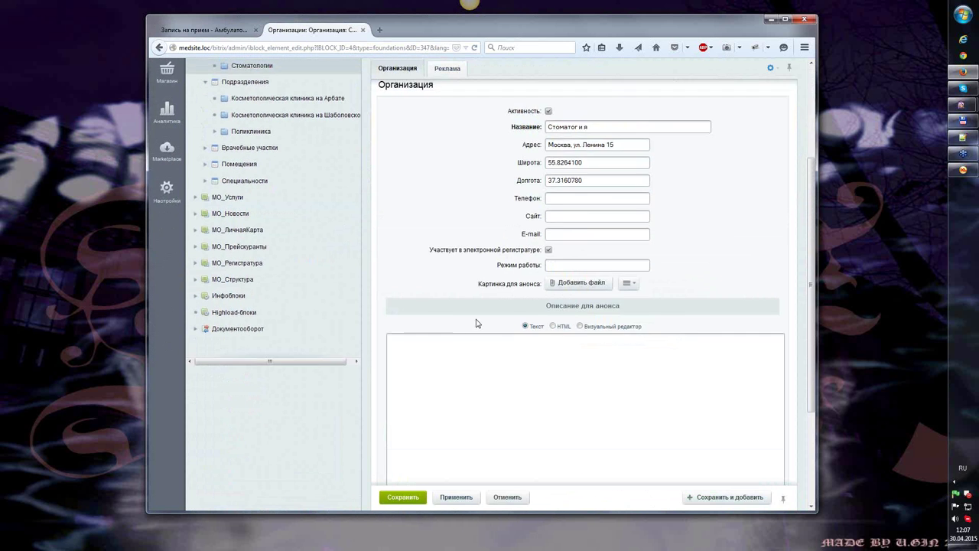
scroll(475, 321, "up", 1)
left_click(205, 30)
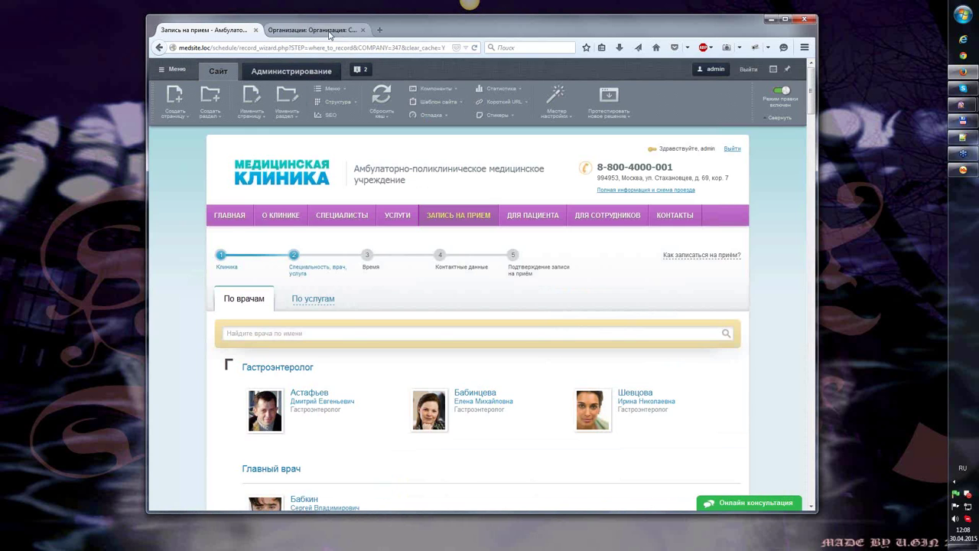
left_click(304, 31)
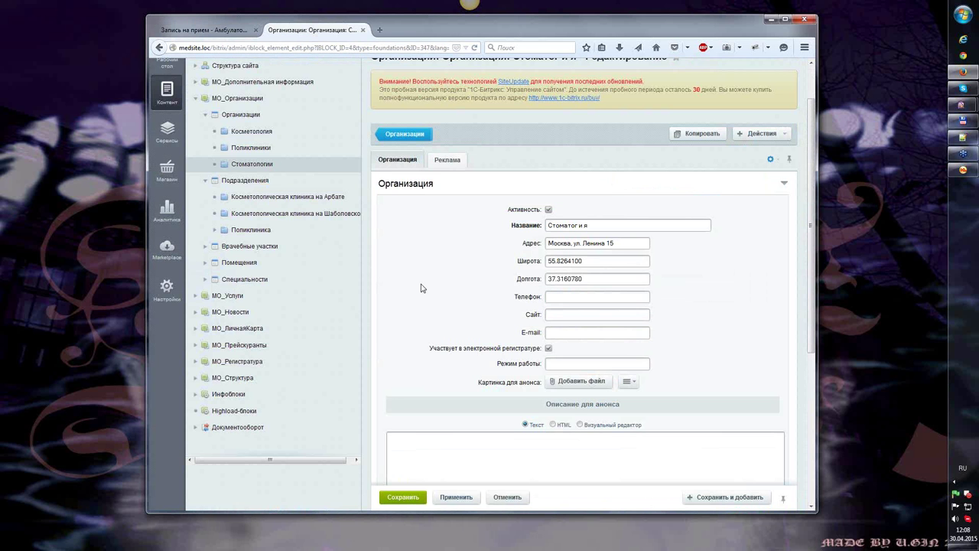
scroll(421, 287, "up", 1)
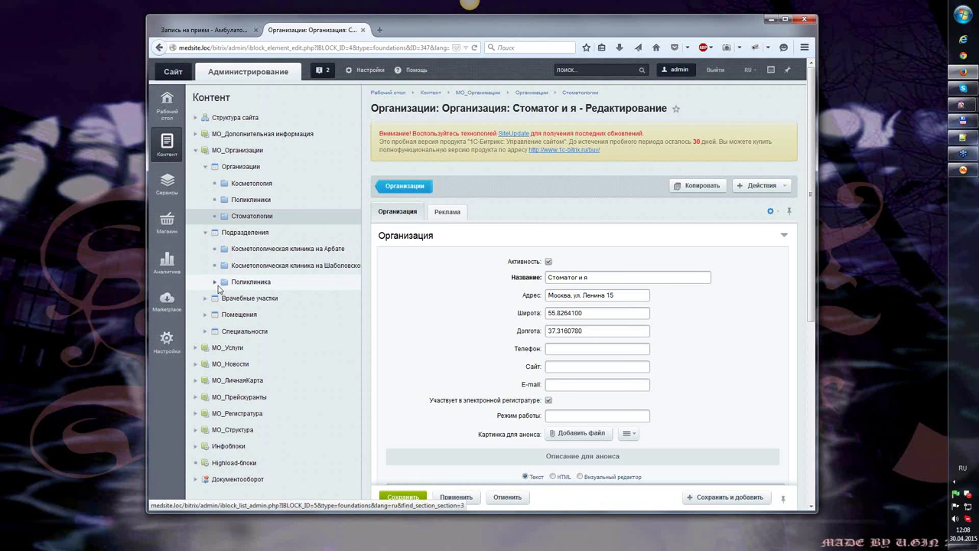
Step: In the "Подразделения" block, add a top-level department named "Стоматология" linked to the organization "Стоматог и я" and save it
left_click(242, 234)
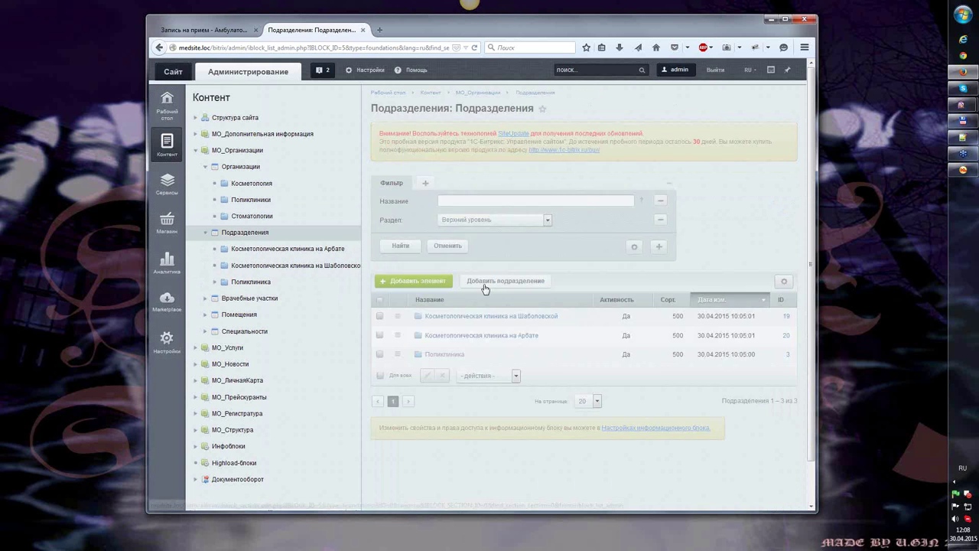
scroll(485, 322, "down", 1)
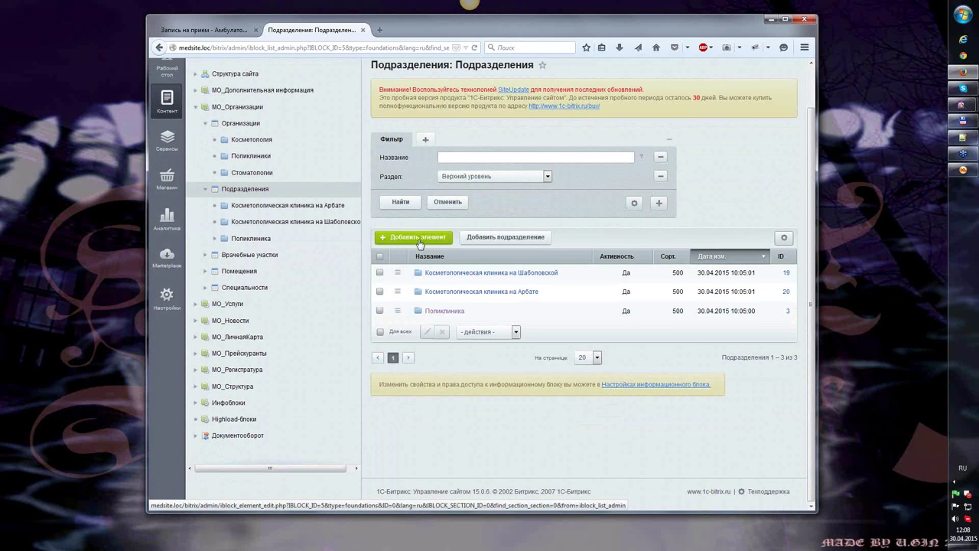
left_click(487, 238)
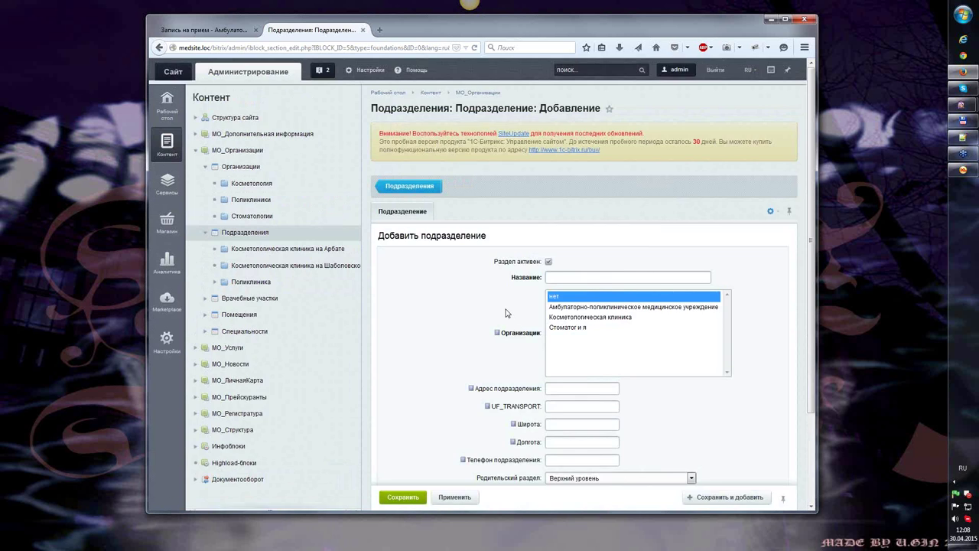
scroll(474, 291, "down", 2)
scroll(414, 240, "up", 1)
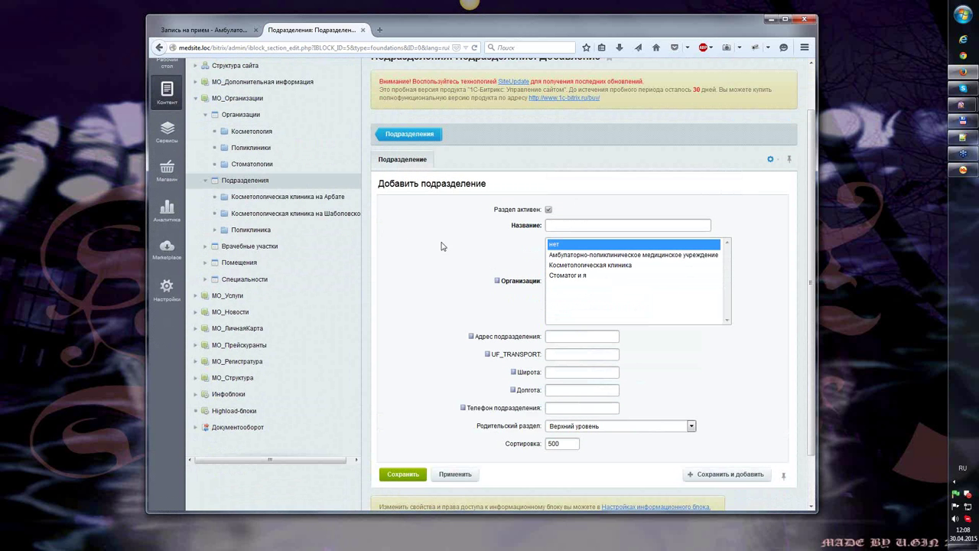
left_click(576, 276)
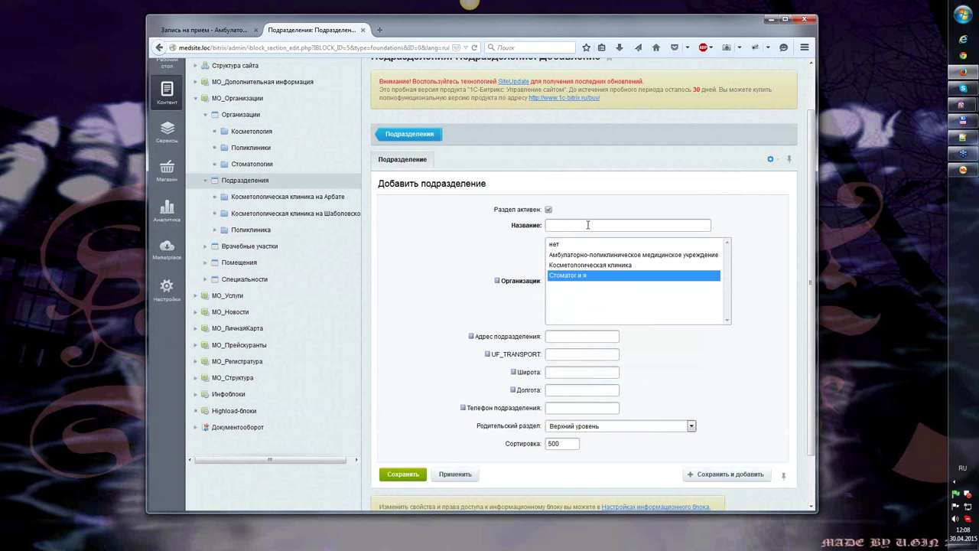
type("Стоматологи")
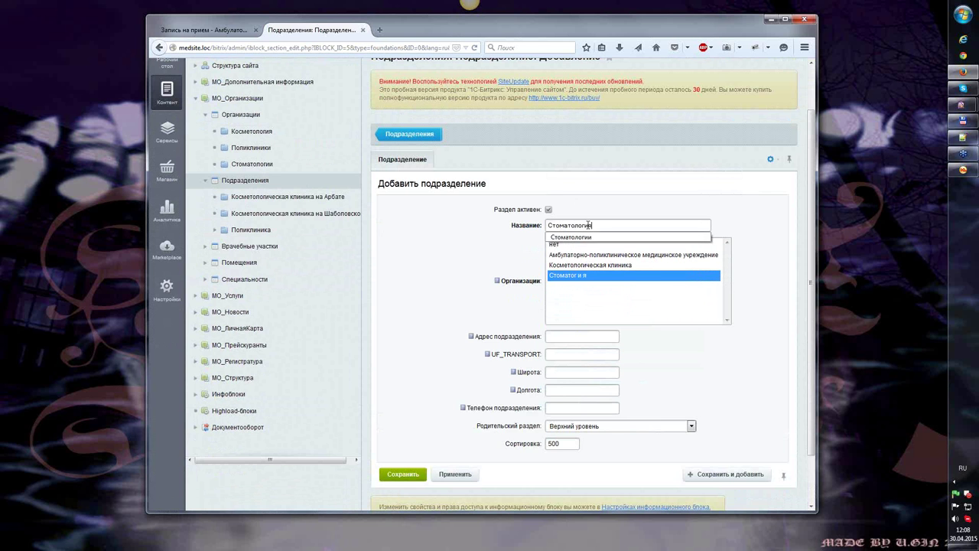
type("я")
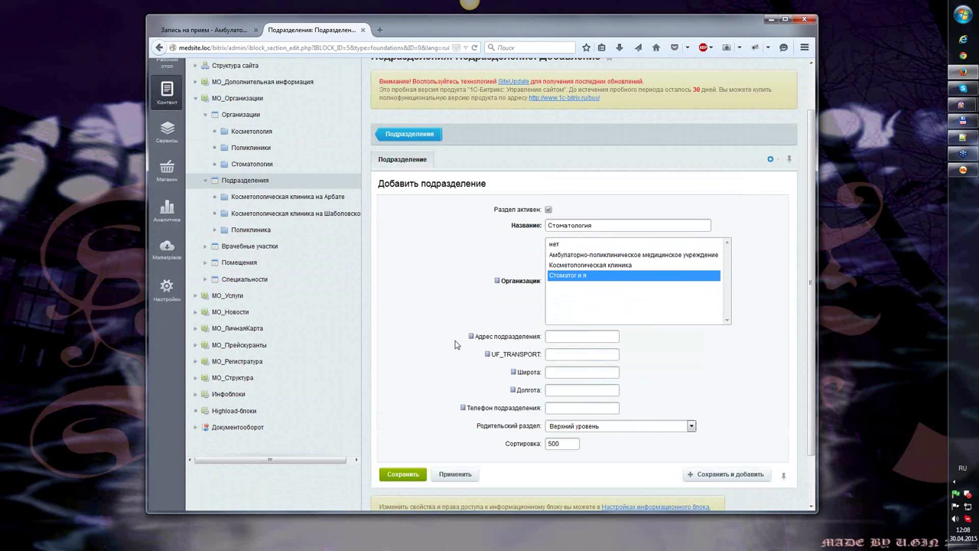
left_click(403, 475)
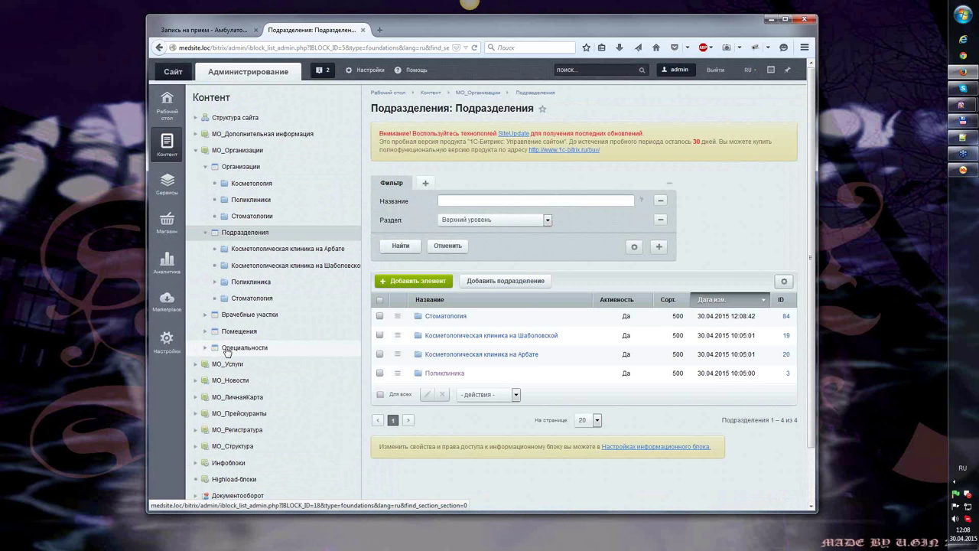
Step: In the "Специальности" block, begin a new active specialty and name it "Стоматолог"
left_click(242, 351)
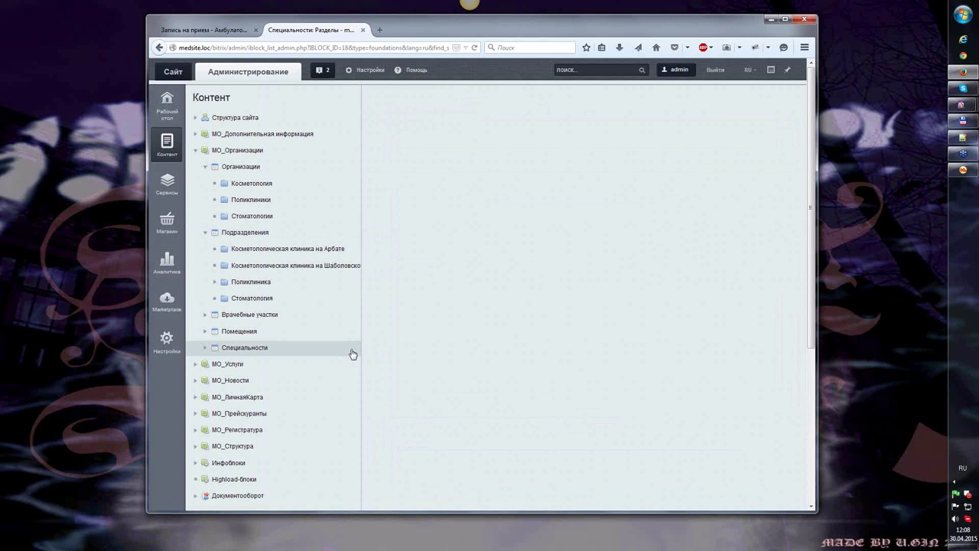
scroll(521, 306, "down", 5)
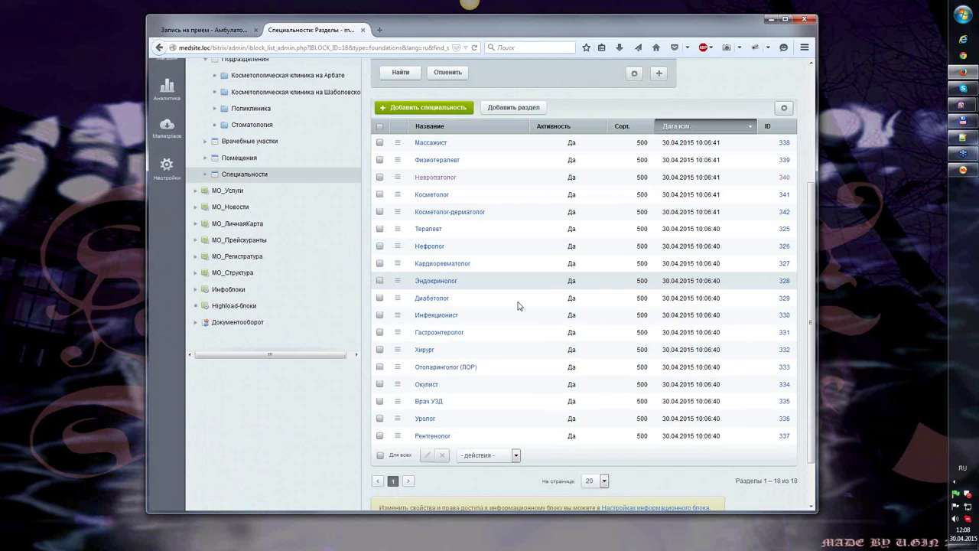
scroll(518, 307, "up", 2)
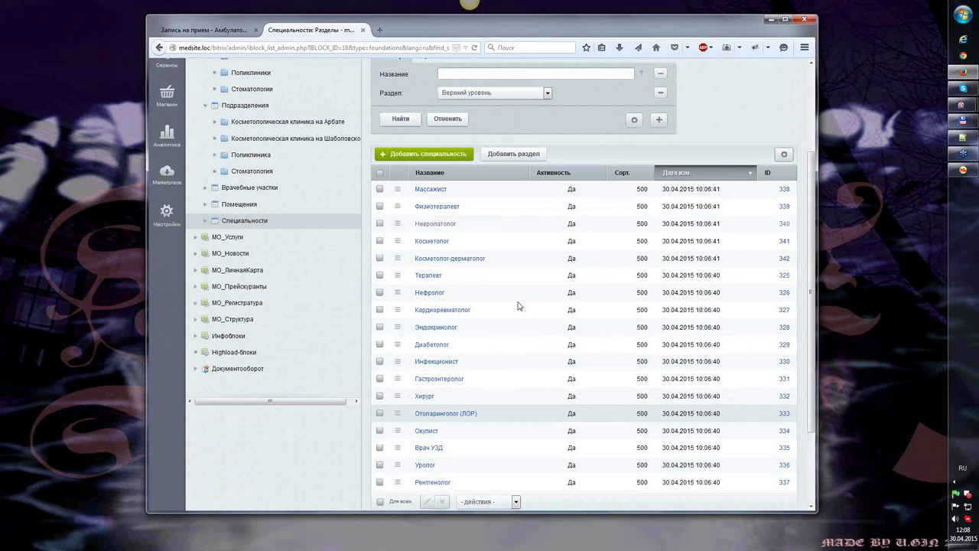
left_click(436, 154)
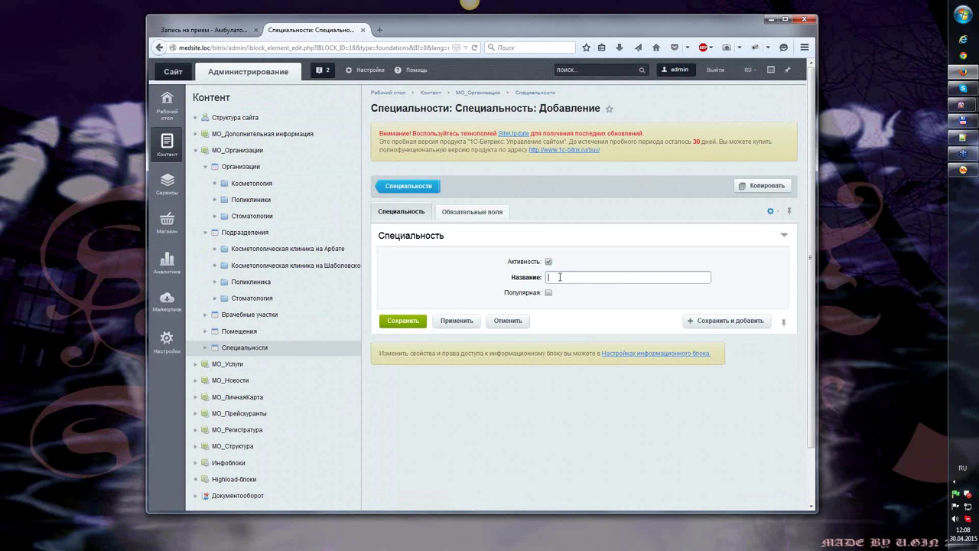
type("Стоматолог")
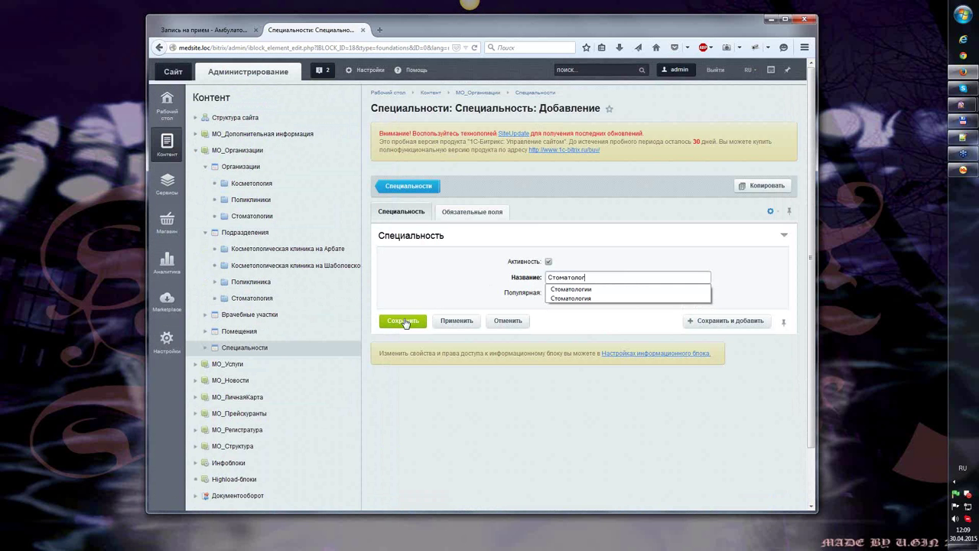
Step: Link the new specialty to the organization "Стоматог и я" in its required fields and save it
left_click(473, 211)
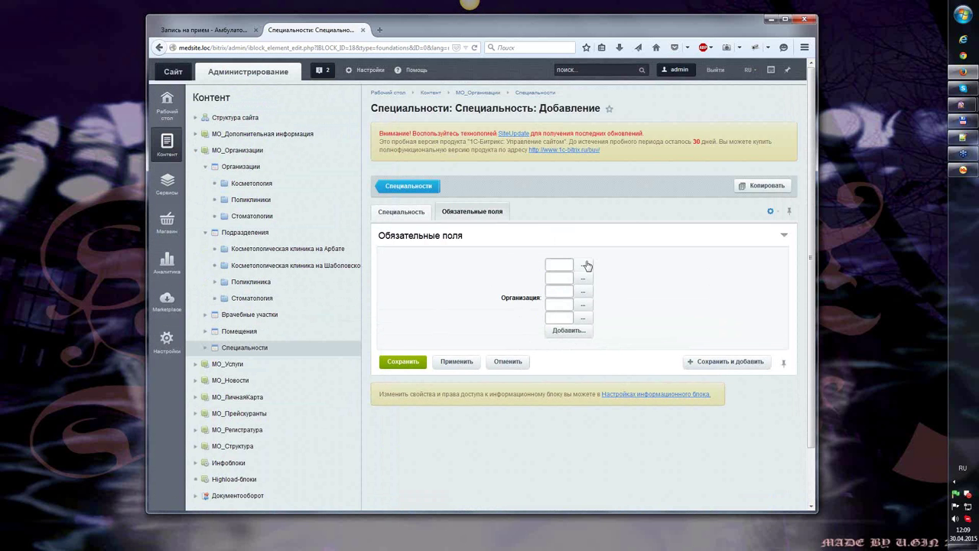
left_click(584, 265)
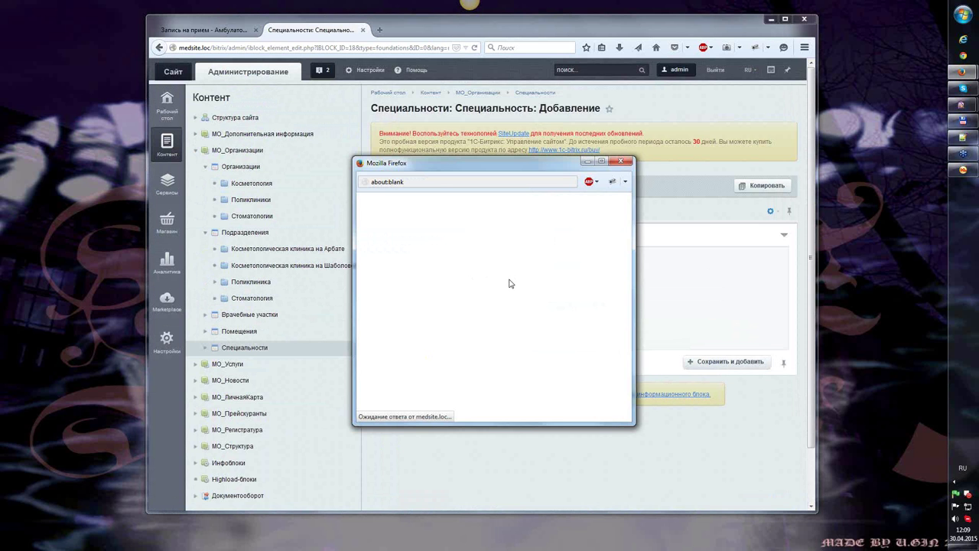
scroll(536, 344, "down", 1)
double_click(543, 352)
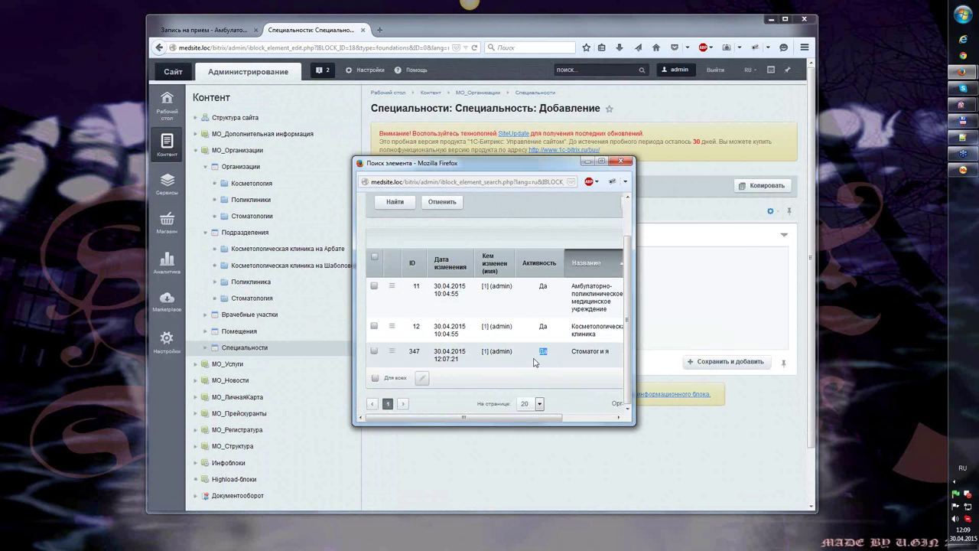
left_click(404, 361)
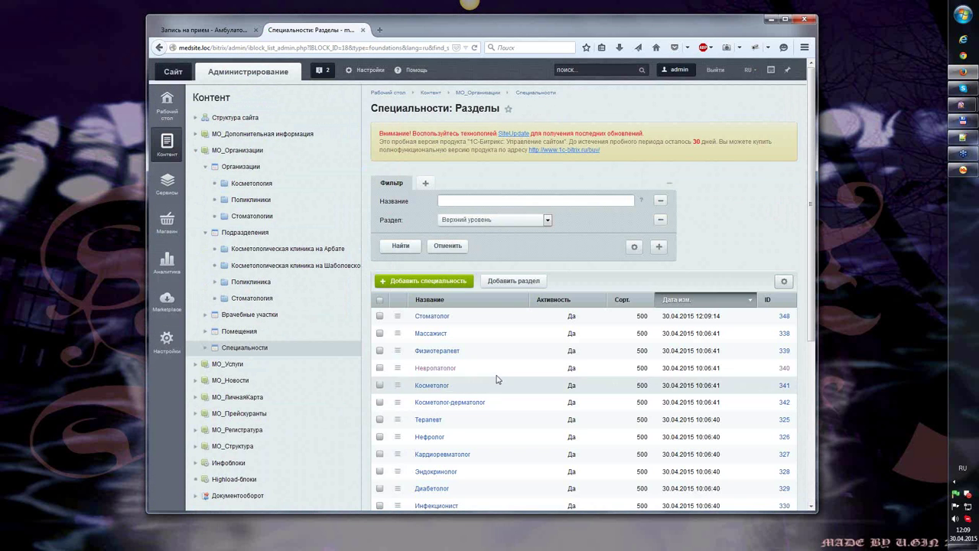
Step: In the user list, open the fourth employee's profile and set the department in the additional fields to "Стоматология"
left_click(166, 342)
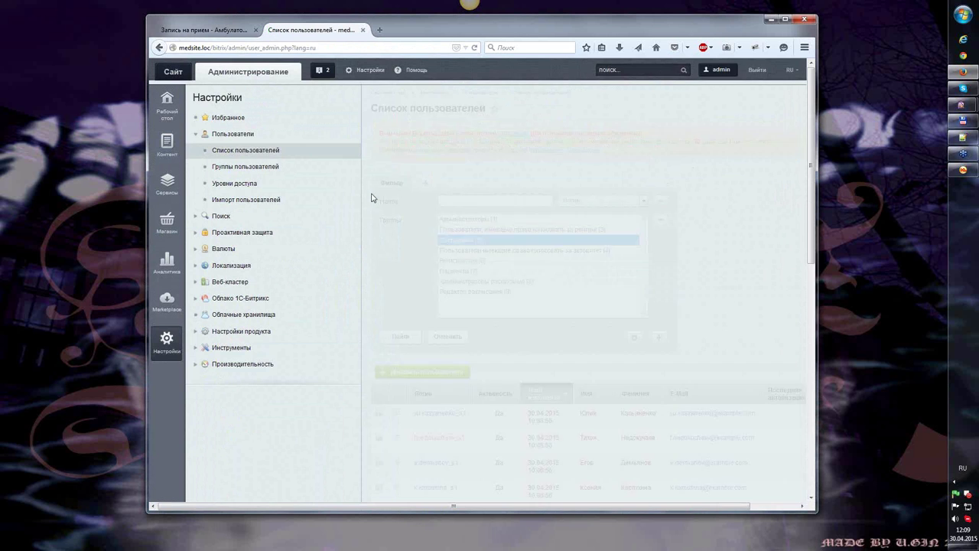
scroll(406, 225, "down", 3)
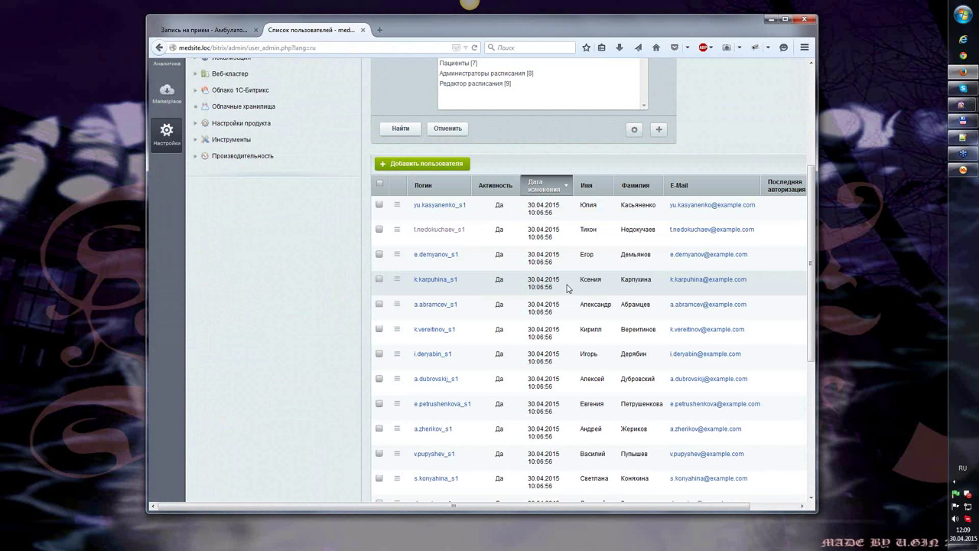
left_click(389, 284)
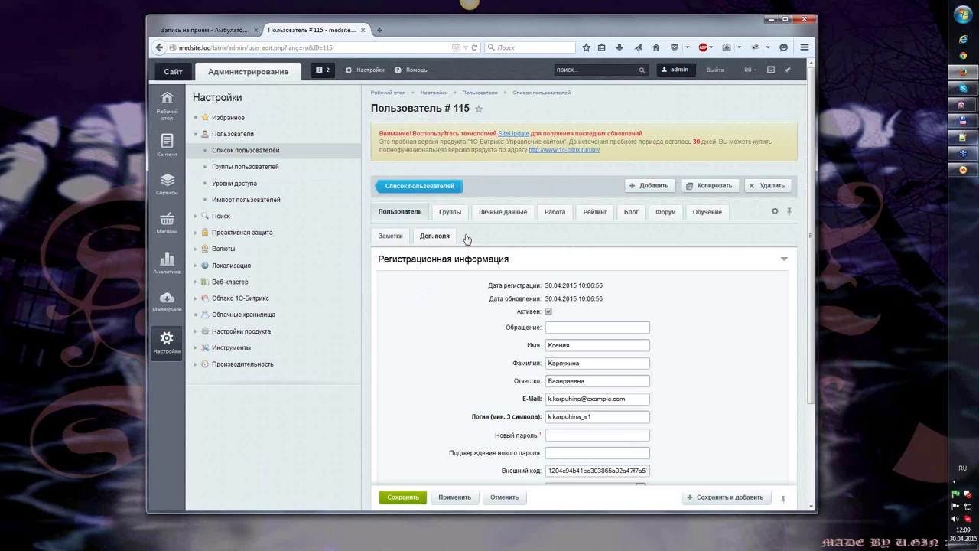
left_click(436, 235)
scroll(528, 212, "down", 6)
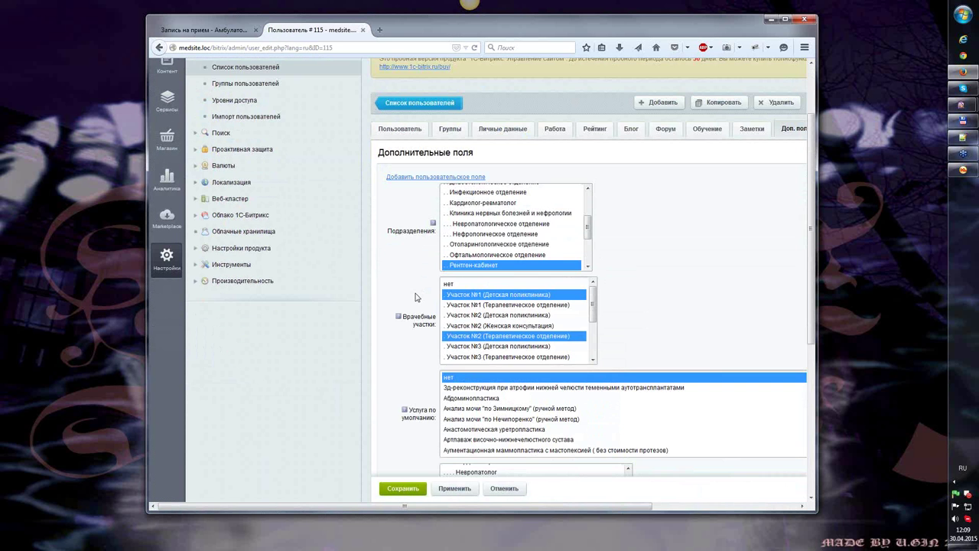
scroll(528, 213, "up", 3)
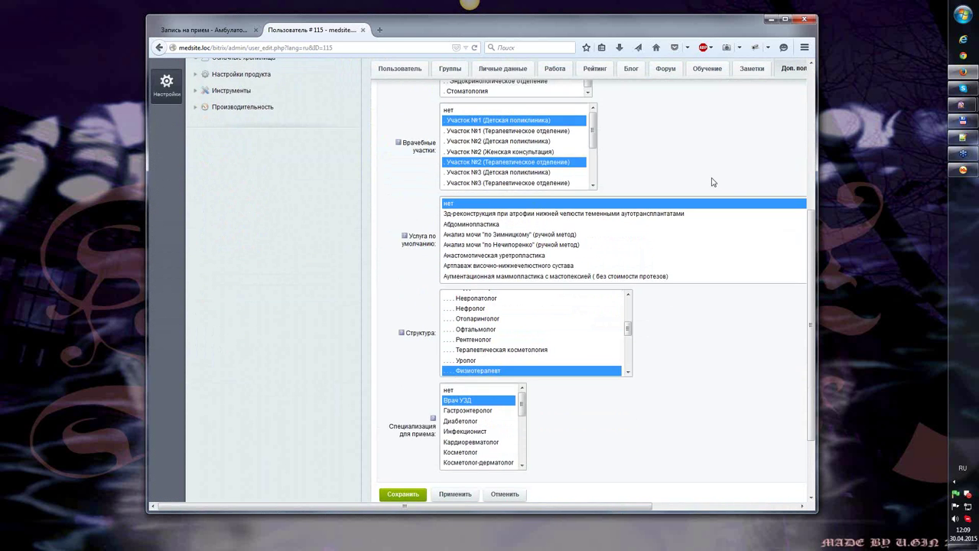
scroll(761, 414, "down", 2)
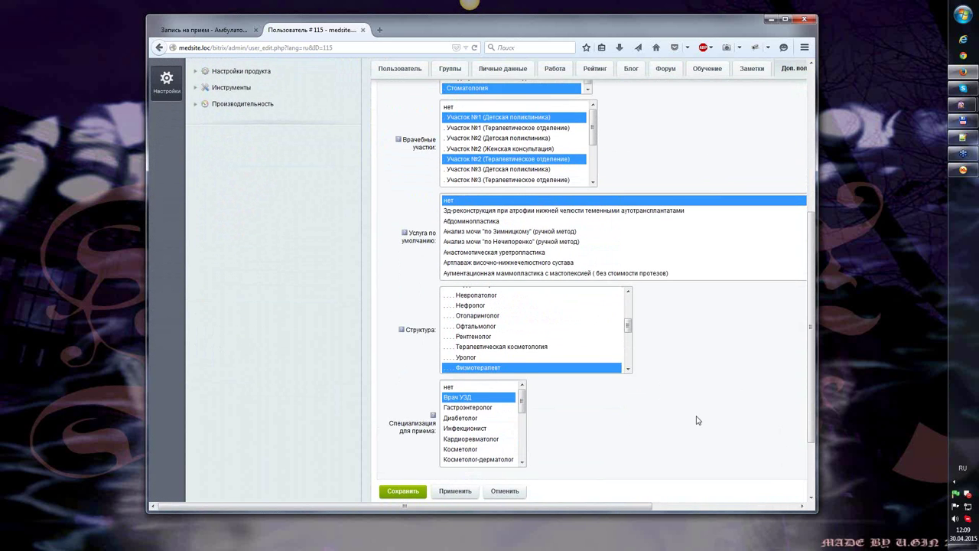
Step: Set the employee's "Специализация для приема" to "Стоматолог" and save the profile
scroll(693, 414, "down", 2)
scroll(482, 330, "down", 3)
left_click(472, 337)
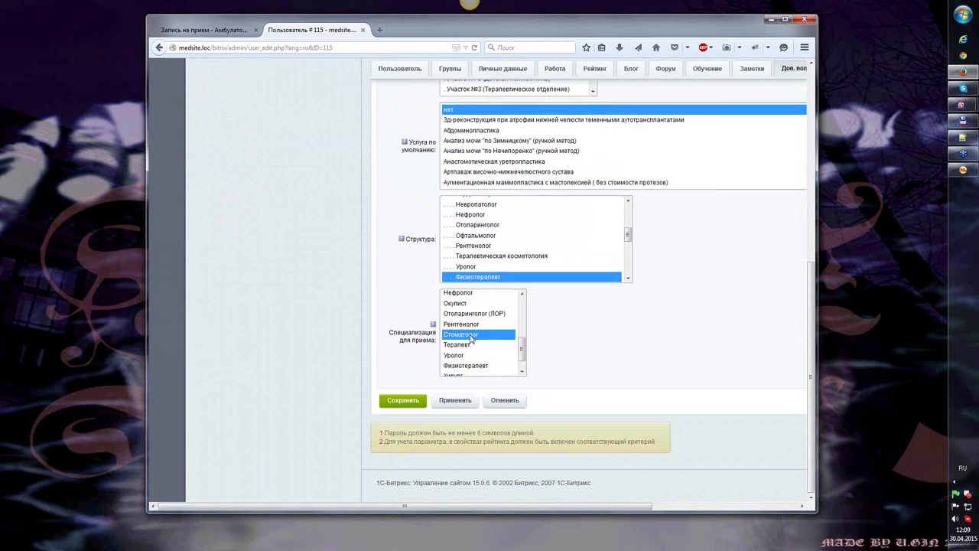
left_click(403, 401)
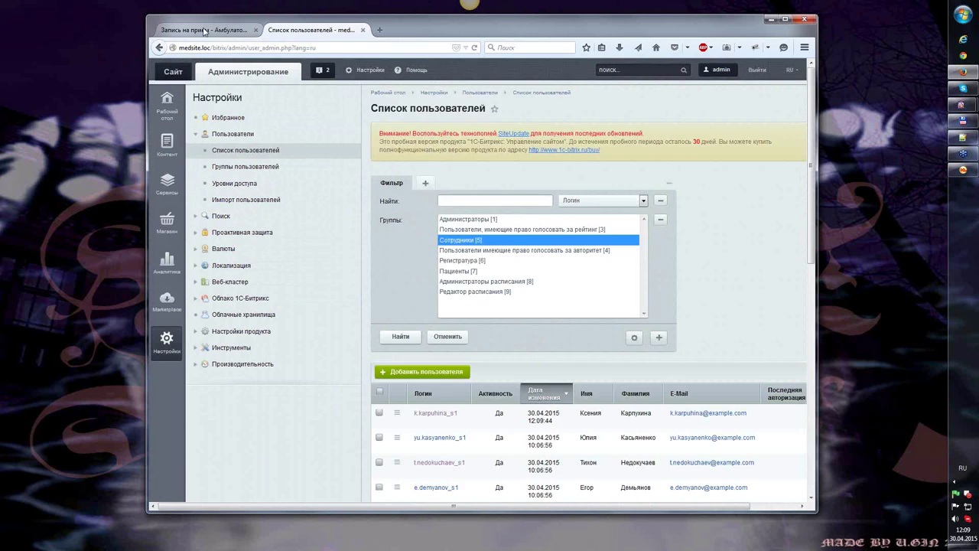
Step: Refresh the appointment wizard and examine the specialties, doctors and services offered for the new dental organization
left_click(204, 30)
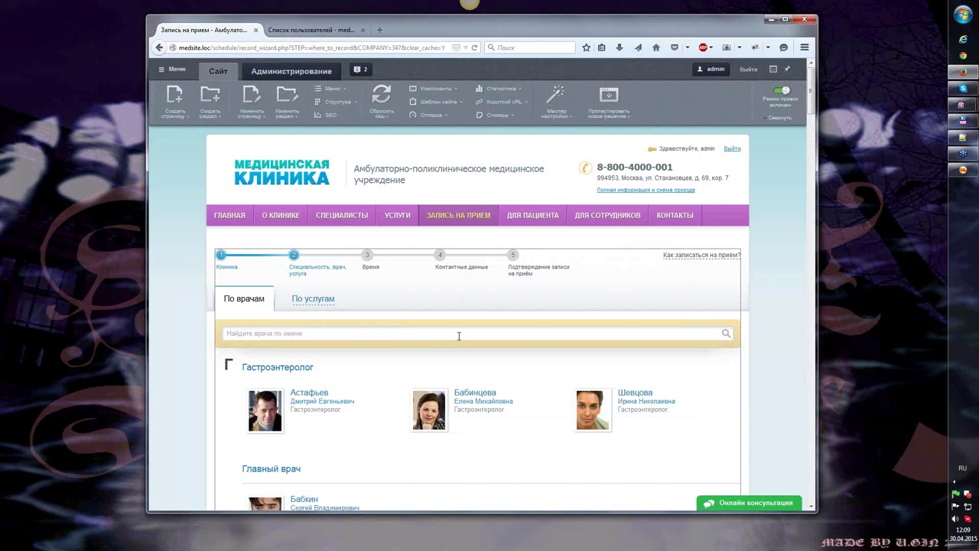
key("F5")
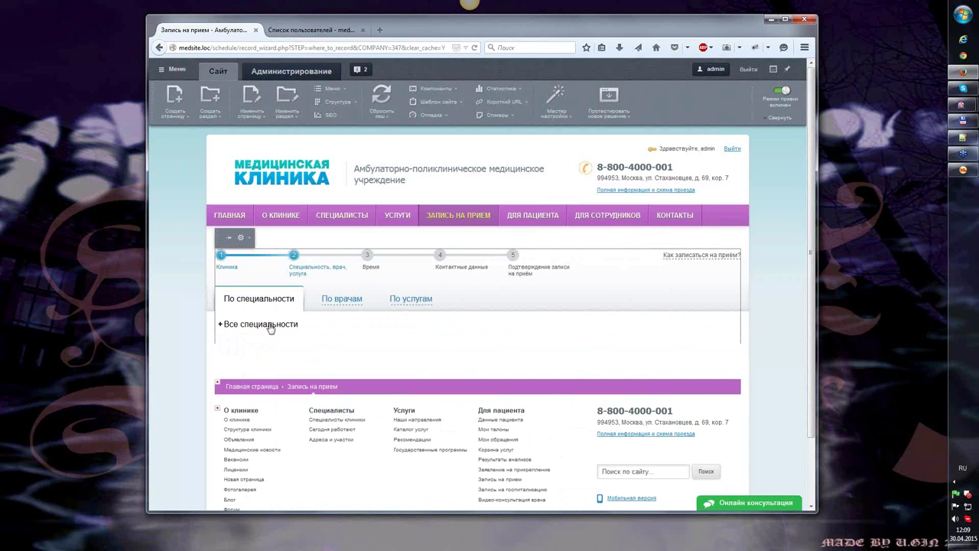
left_click(269, 326)
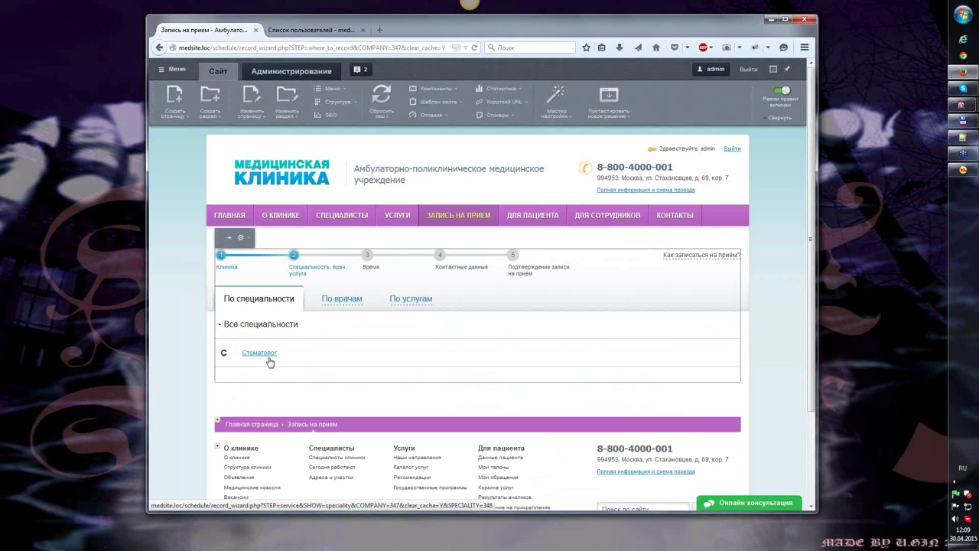
left_click(345, 306)
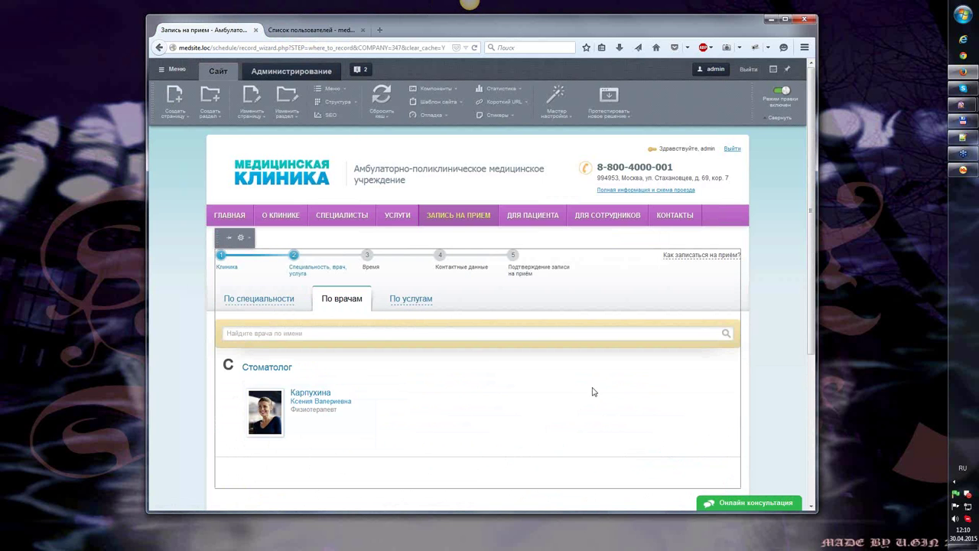
left_click(418, 301)
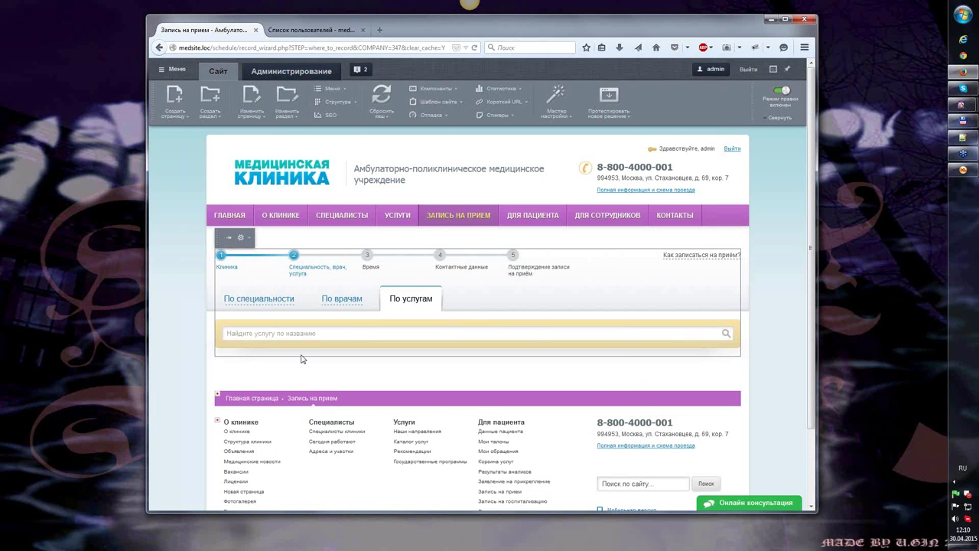
scroll(301, 360, "down", 1)
scroll(301, 359, "down", 2)
scroll(520, 262, "up", 1)
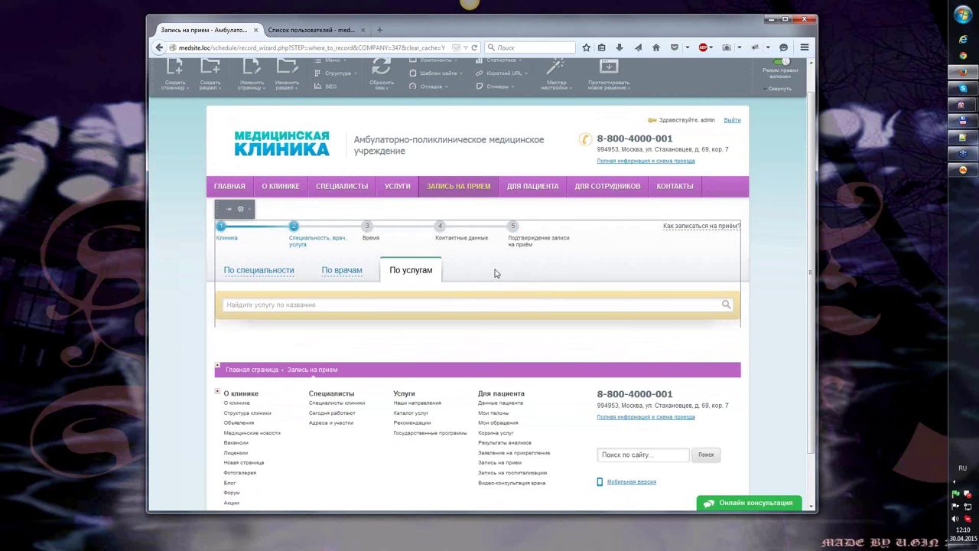
scroll(496, 280, "up", 1)
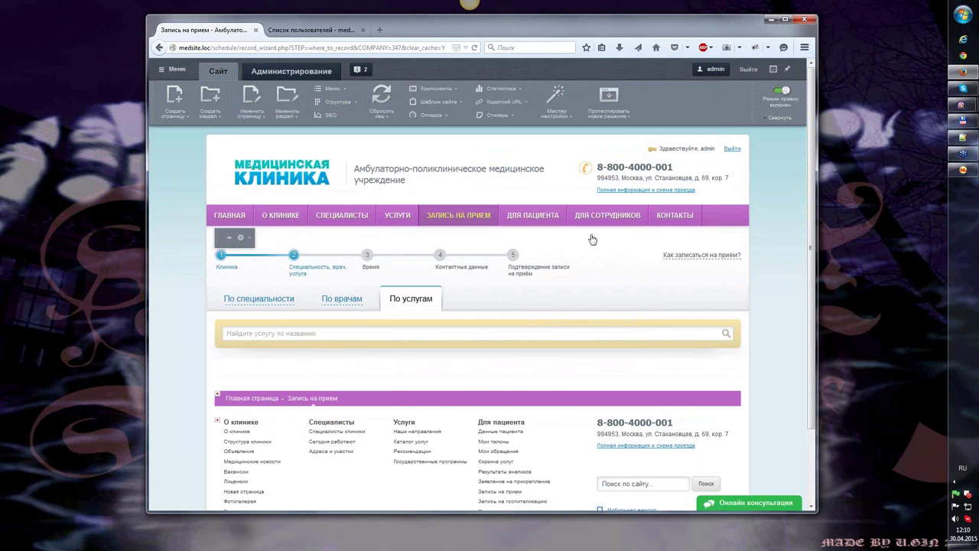
Step: Open the "Расписание услуг" schedule editor in the staff electronic registry settings and turn off the page edit mode
mouse_move(612, 218)
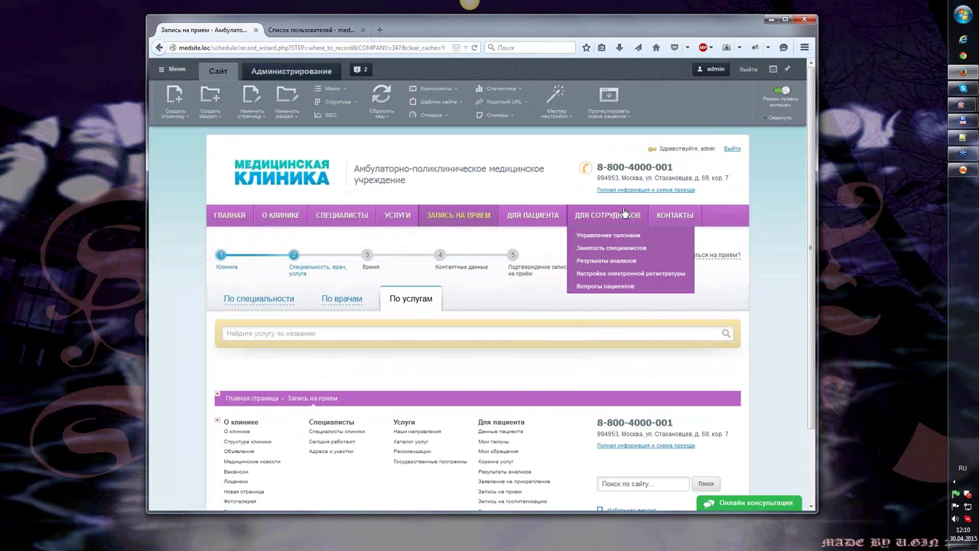
left_click(602, 277)
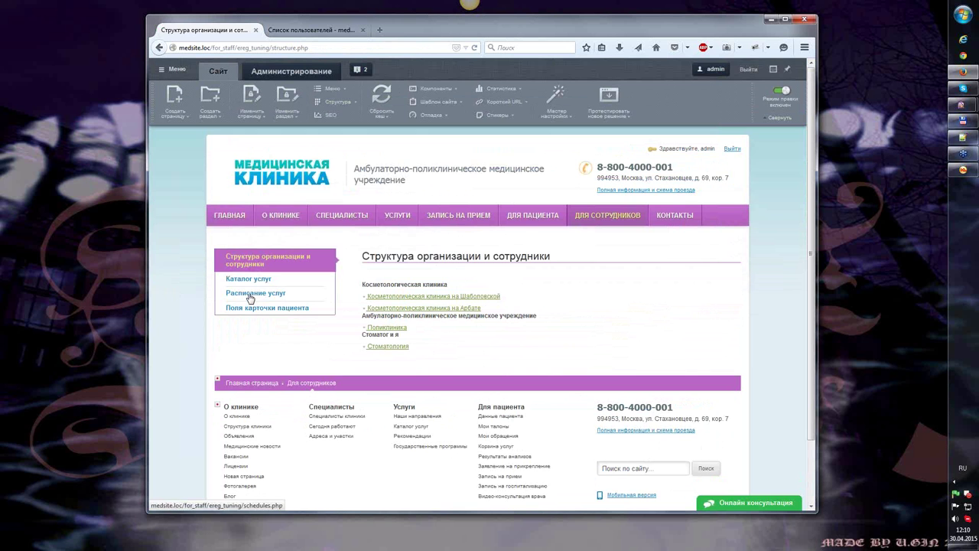
left_click(253, 307)
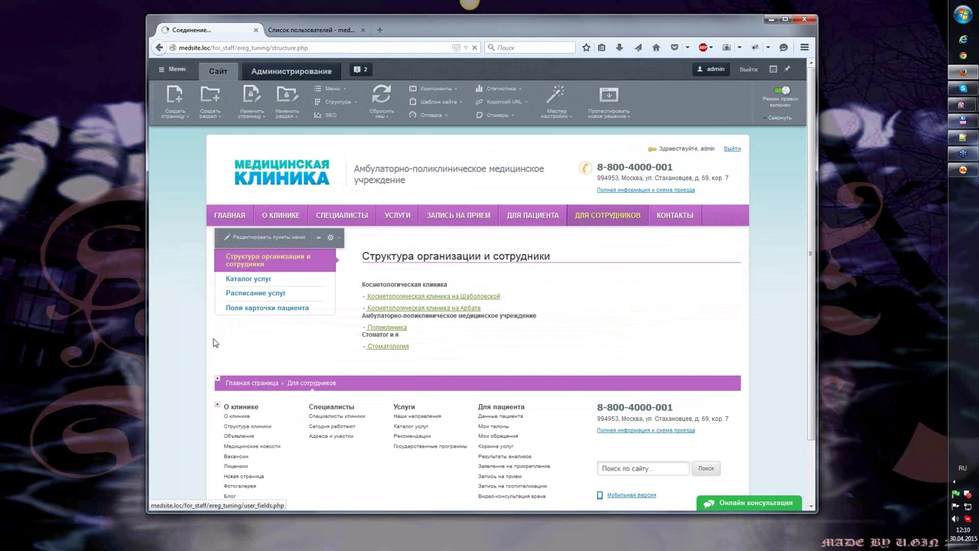
left_click(784, 91)
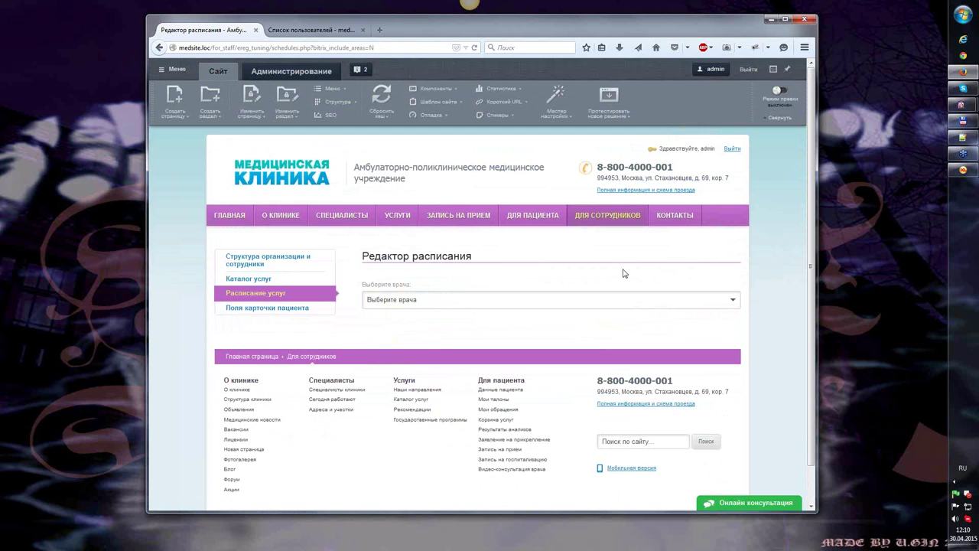
Step: Choose the second doctor listed under "Гастроэнтерологическое отделение" in the schedule editor and review the doctor's weekly reception schedule
left_click(532, 302)
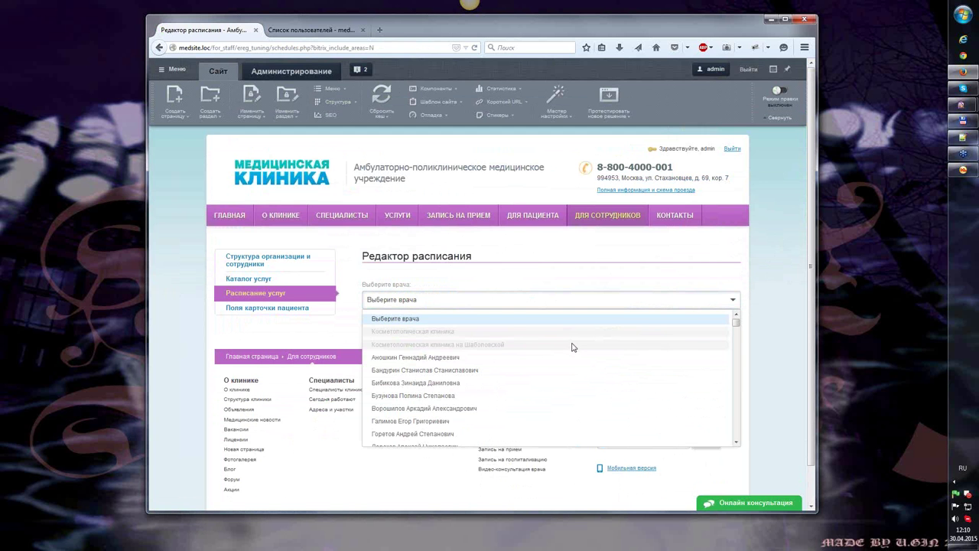
scroll(574, 347, "down", 3)
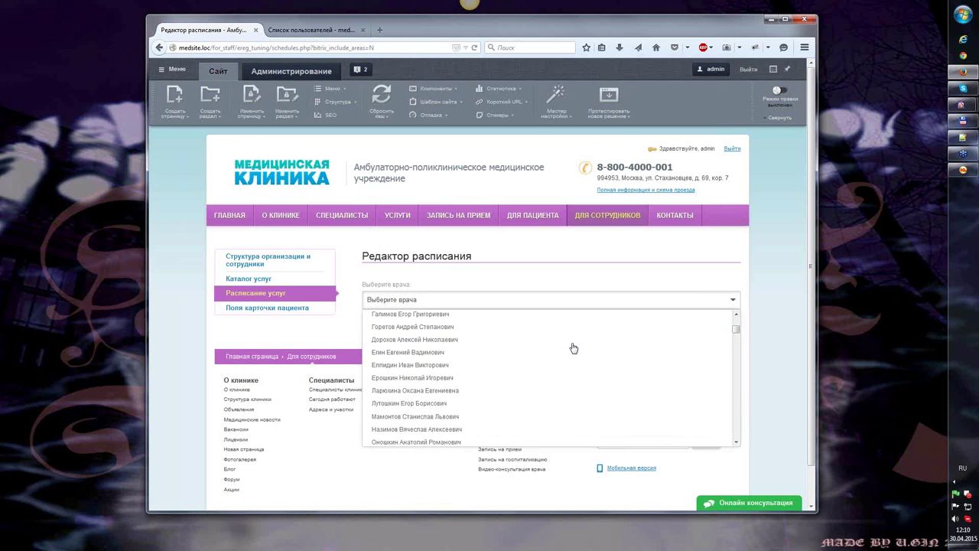
scroll(573, 348, "down", 2)
scroll(574, 348, "up", 2)
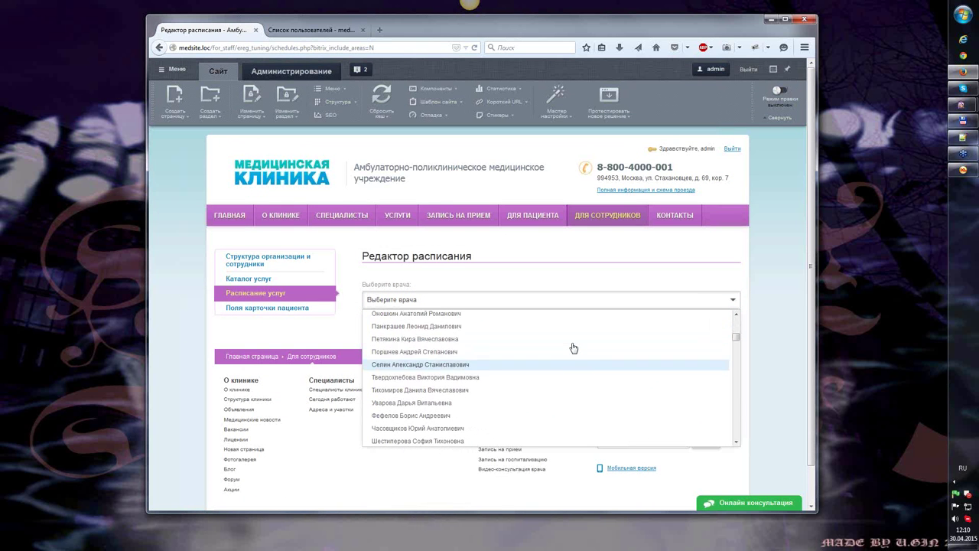
left_click_drag(736, 336, 733, 384)
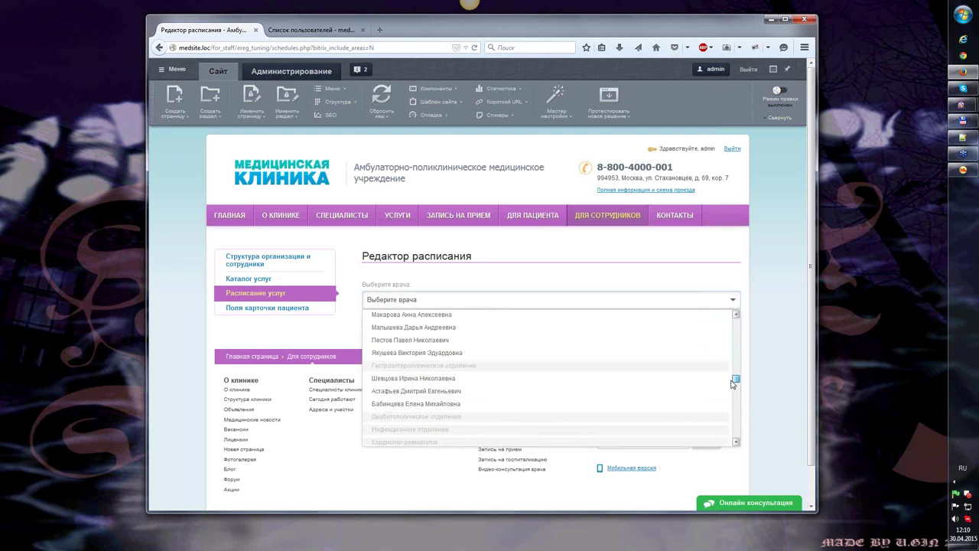
left_click(566, 390)
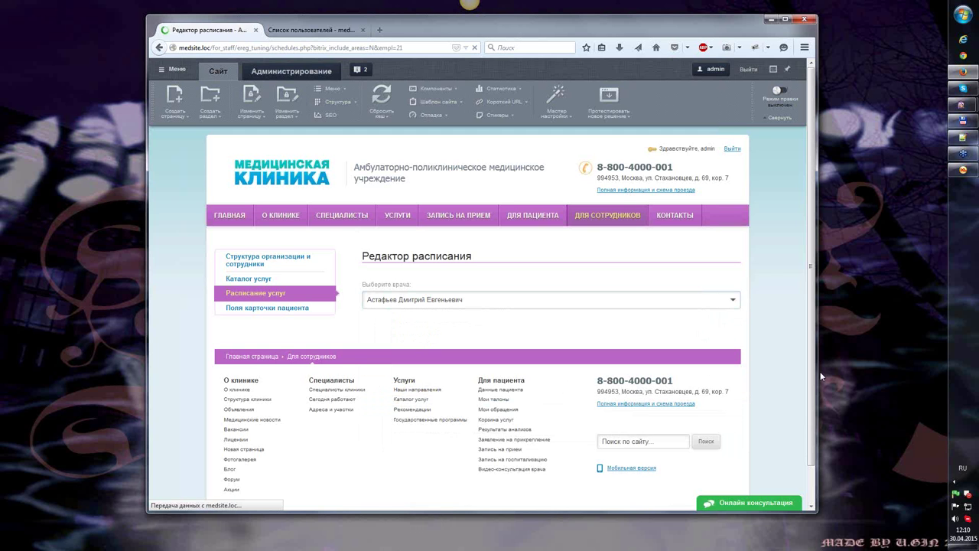
scroll(785, 348, "down", 2)
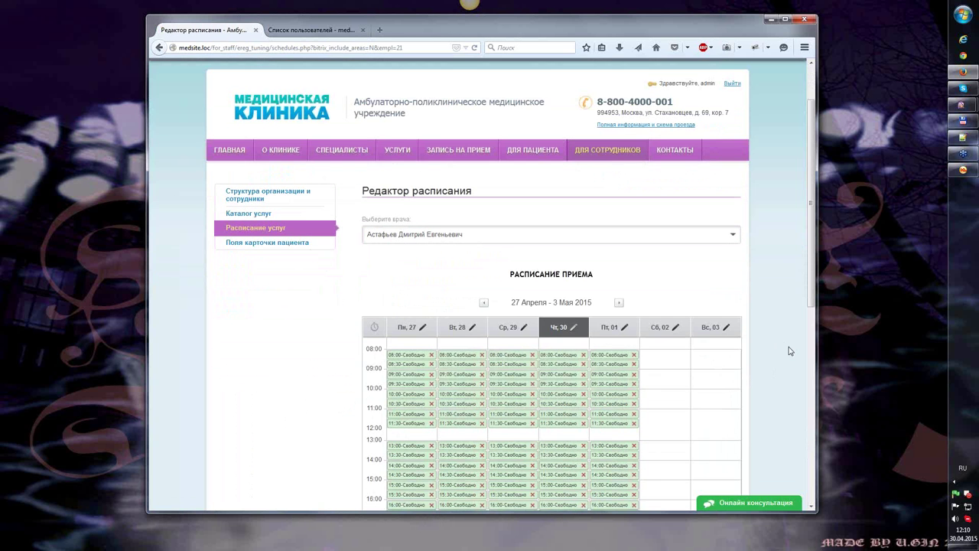
scroll(790, 350, "down", 5)
scroll(776, 339, "up", 4)
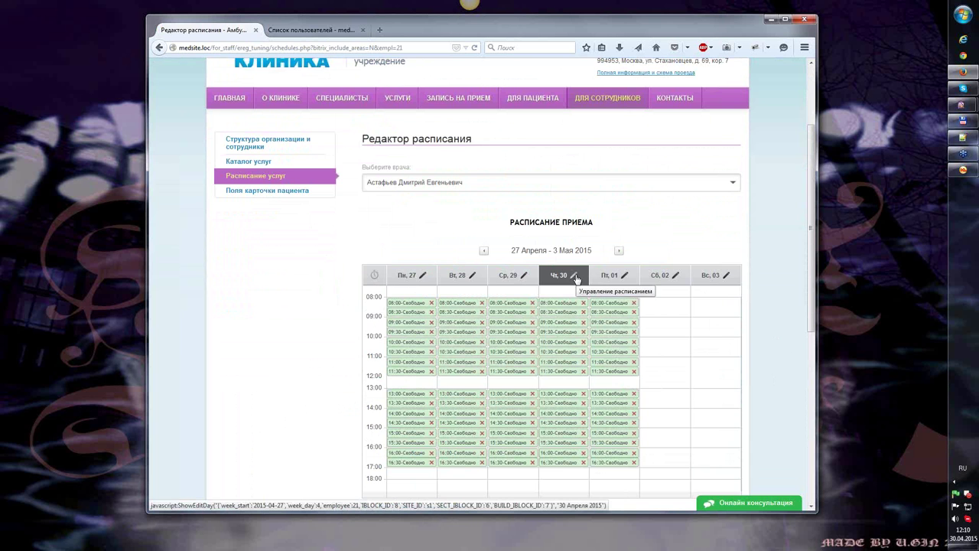
Step: Review the doctor's two reception periods for 30 April 2015 in the day's schedule editor and close it
scroll(649, 280, "down", 5)
scroll(649, 280, "up", 5)
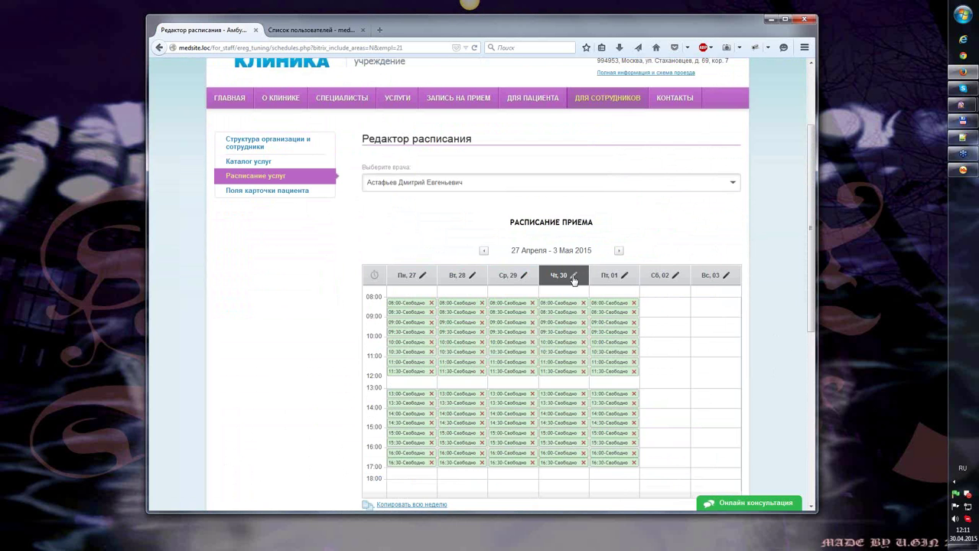
left_click(573, 279)
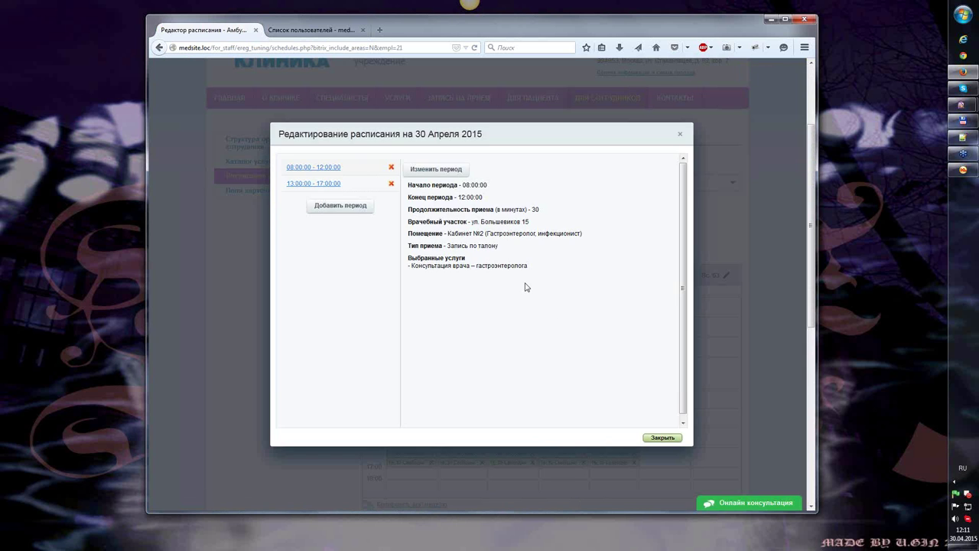
left_click(319, 185)
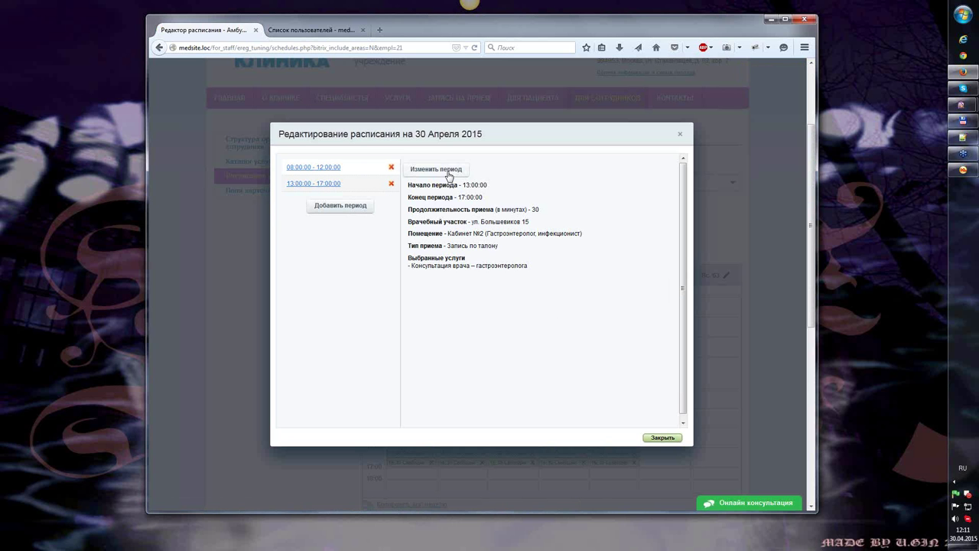
left_click(680, 135)
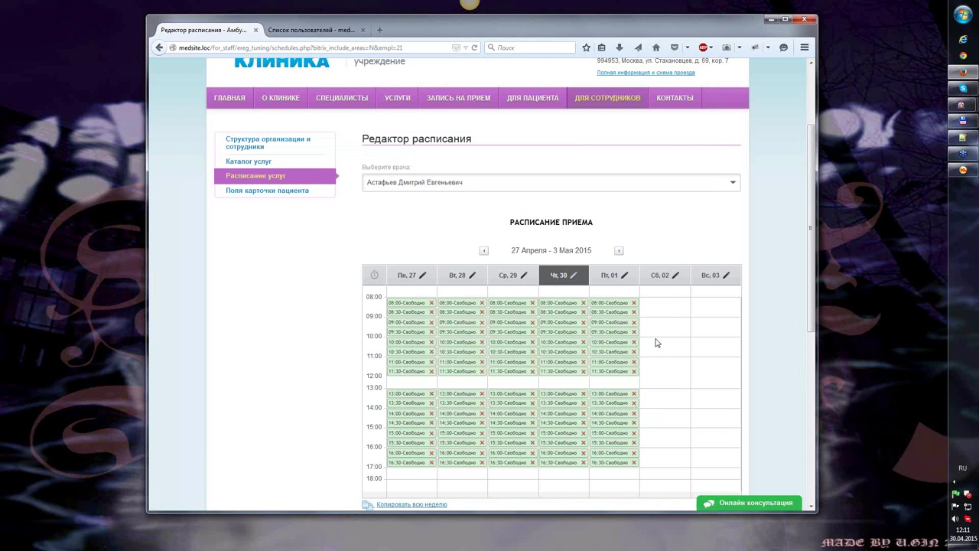
Step: Edit the 13:00–17:00 period on 30 April and set its "Тип приема" to "Живая очередь"
left_click(573, 276)
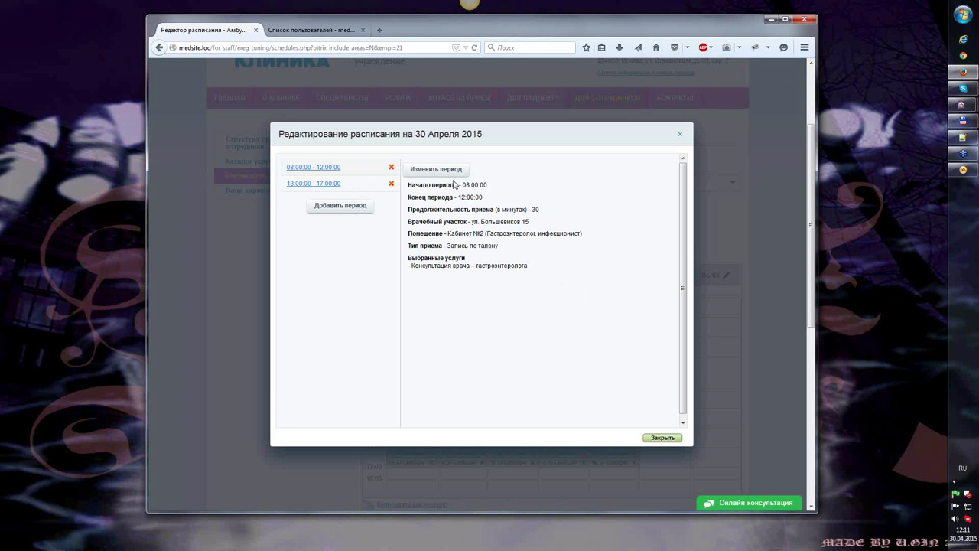
left_click(323, 185)
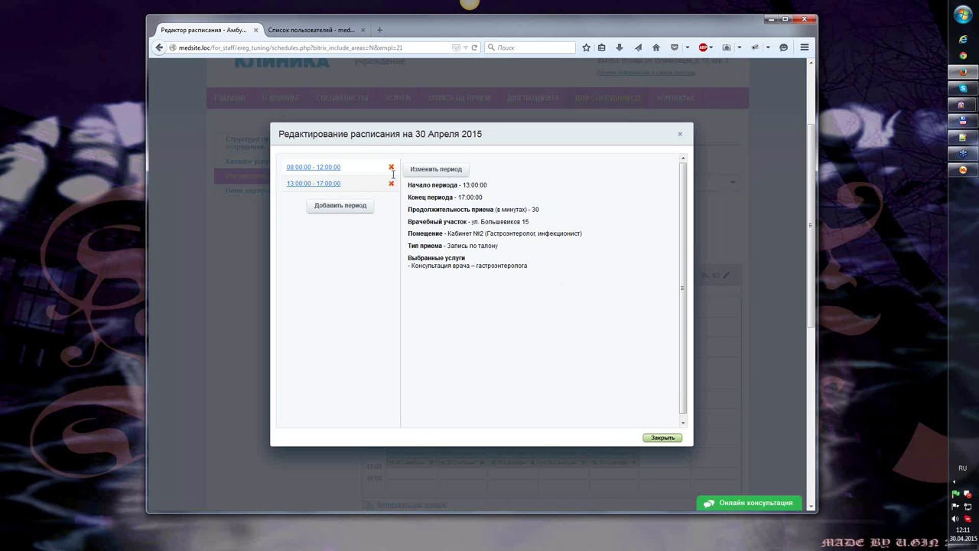
left_click(450, 173)
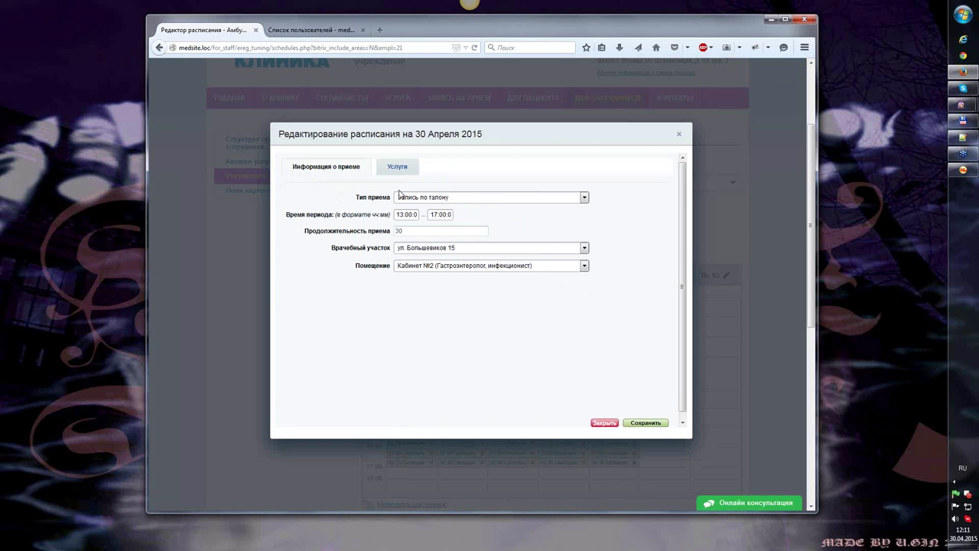
left_click(450, 201)
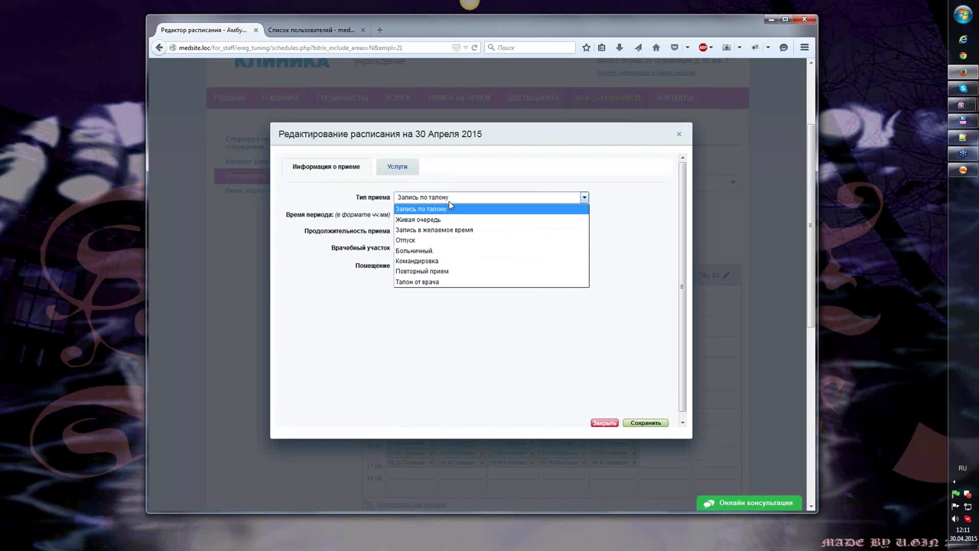
left_click(471, 221)
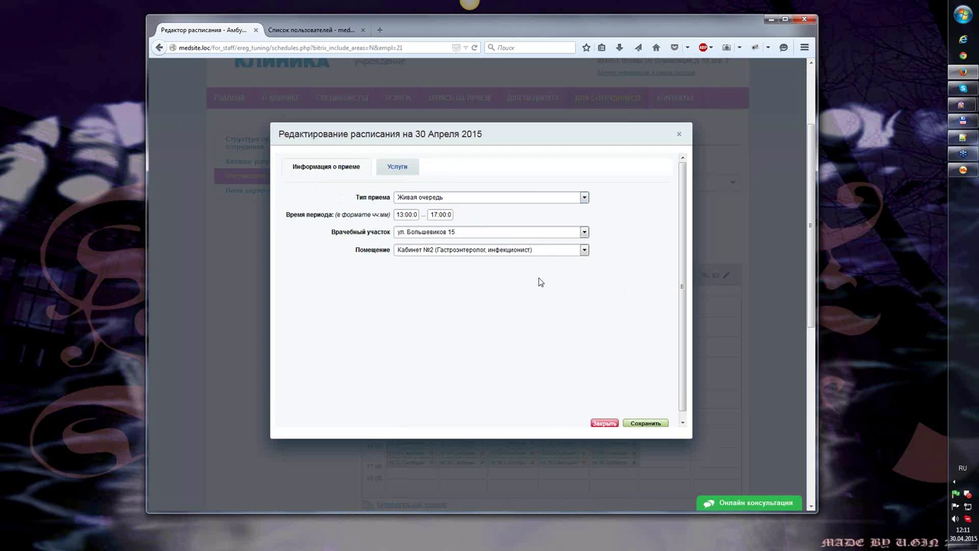
Step: Add "Брахиопластика" from the available services to the period's selected services
left_click(397, 173)
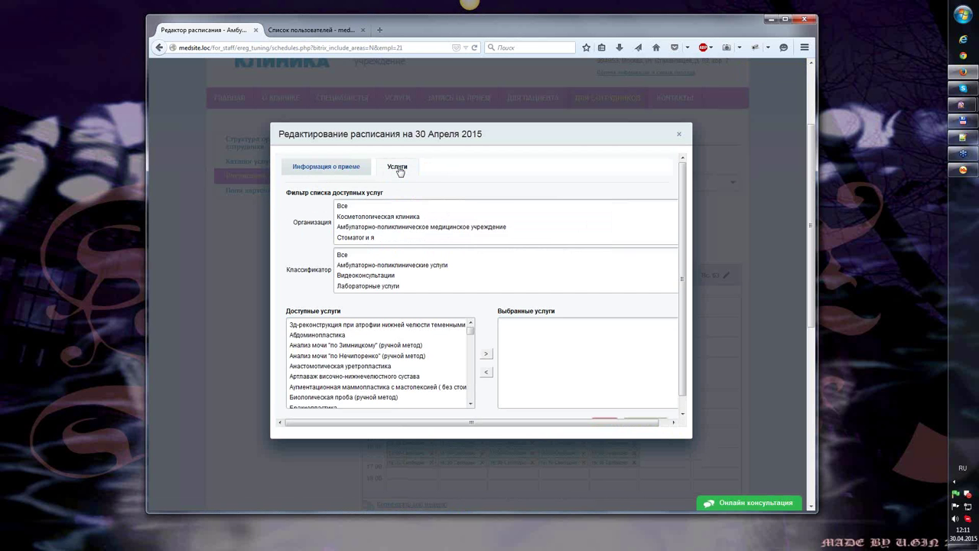
scroll(517, 329, "down", 1)
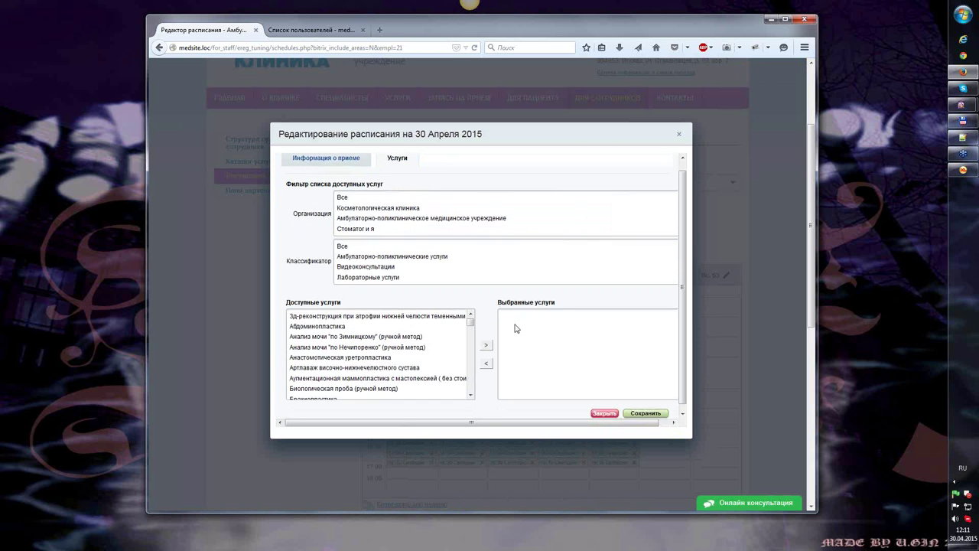
scroll(463, 313, "down", 3)
scroll(463, 313, "up", 3)
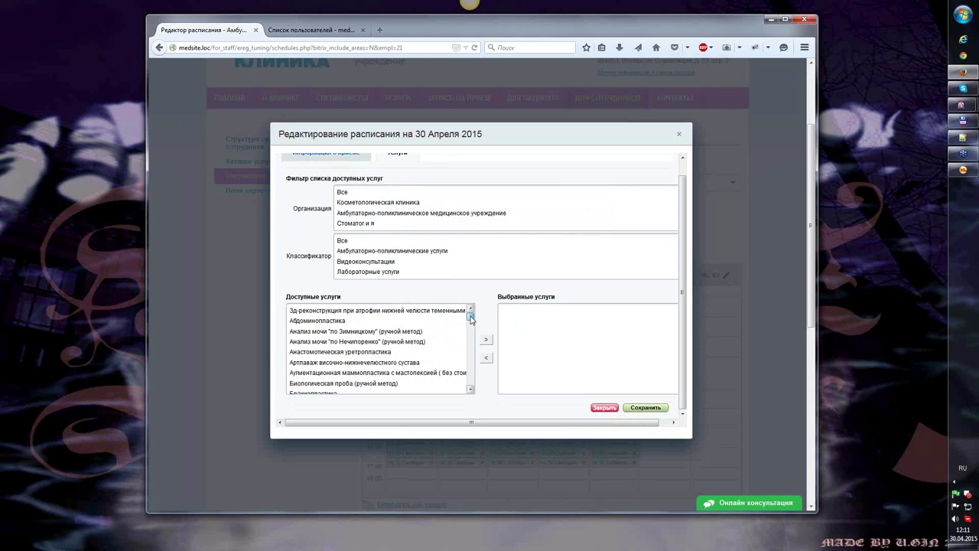
left_click(376, 321)
left_click(418, 373)
scroll(413, 352, "down", 2)
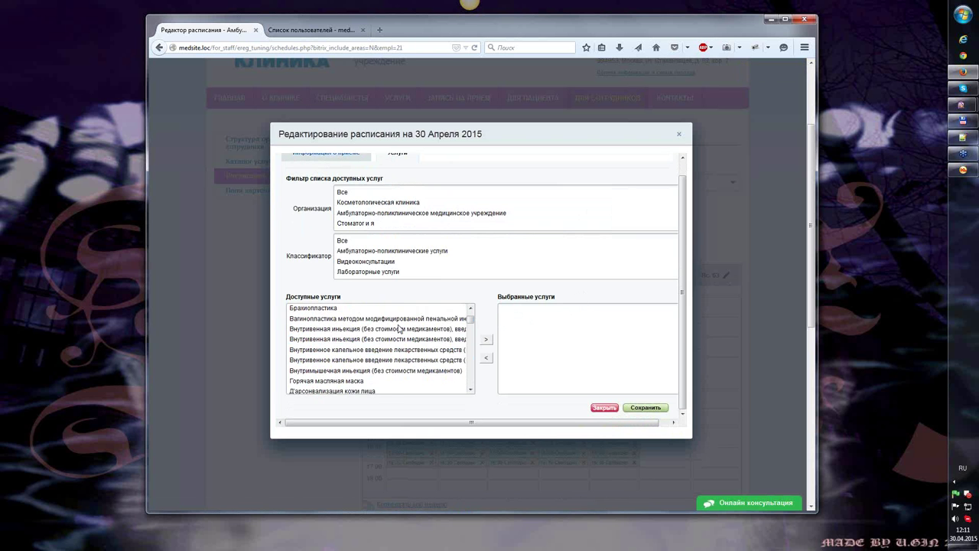
left_click(398, 329)
left_click(487, 341)
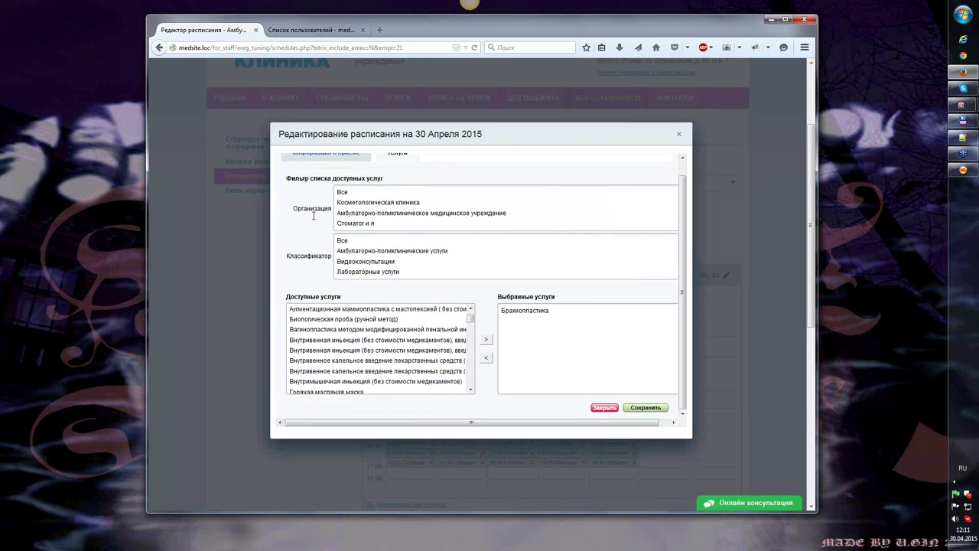
Step: Filter the available services by different organizations, ending with "Косметологическая клиника"
left_click(365, 212)
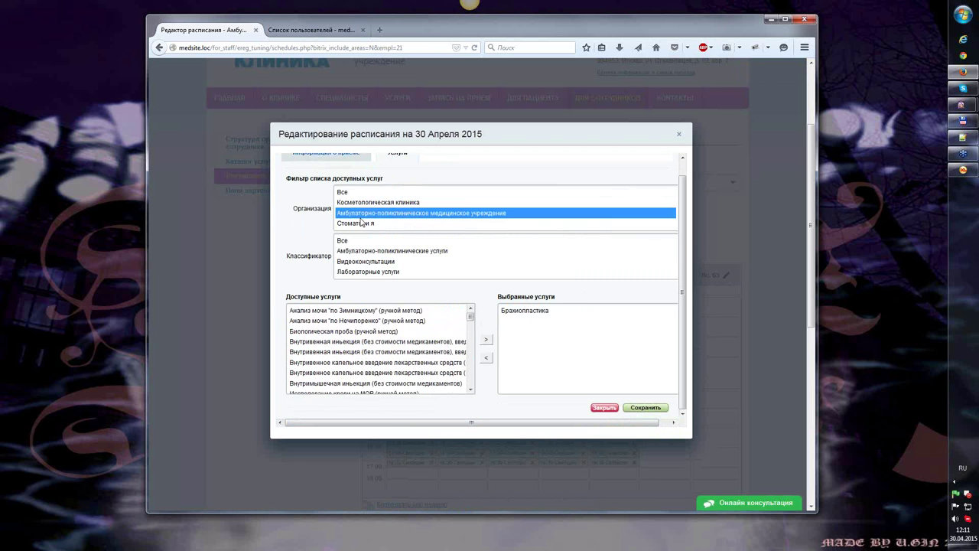
left_click(364, 222)
left_click(364, 213)
left_click(369, 203)
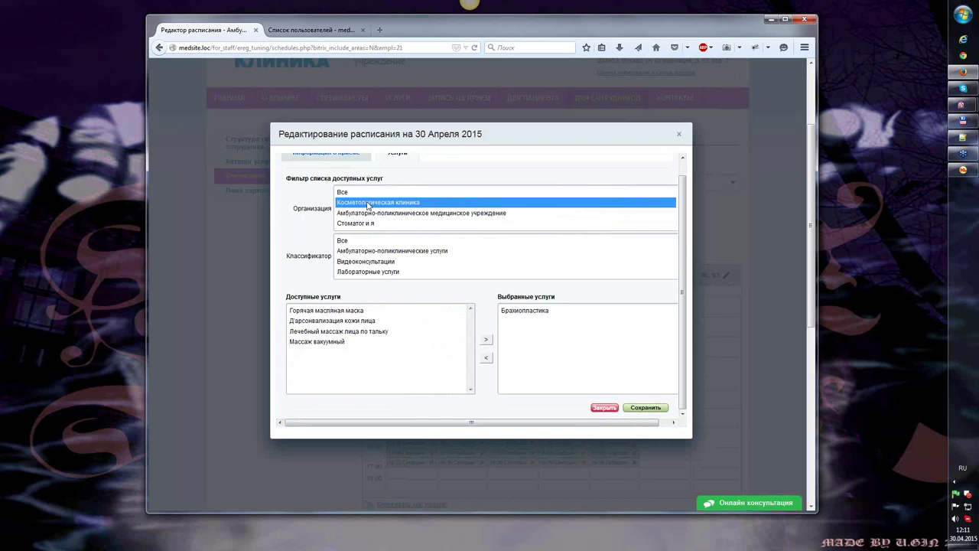
Step: Switch to the site administration and open the "Видеоконсультации" section of the "Услуги_s1" catalog
left_click(320, 30)
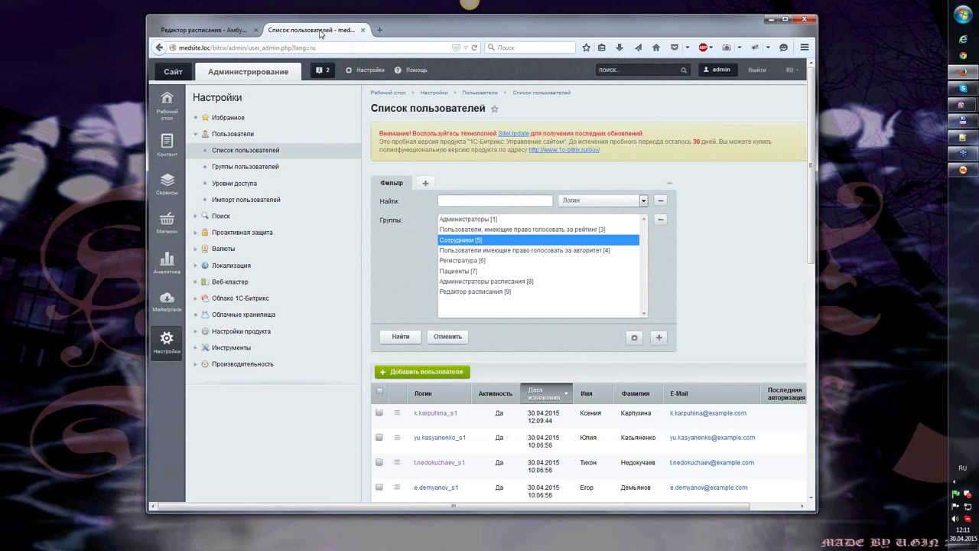
left_click(167, 144)
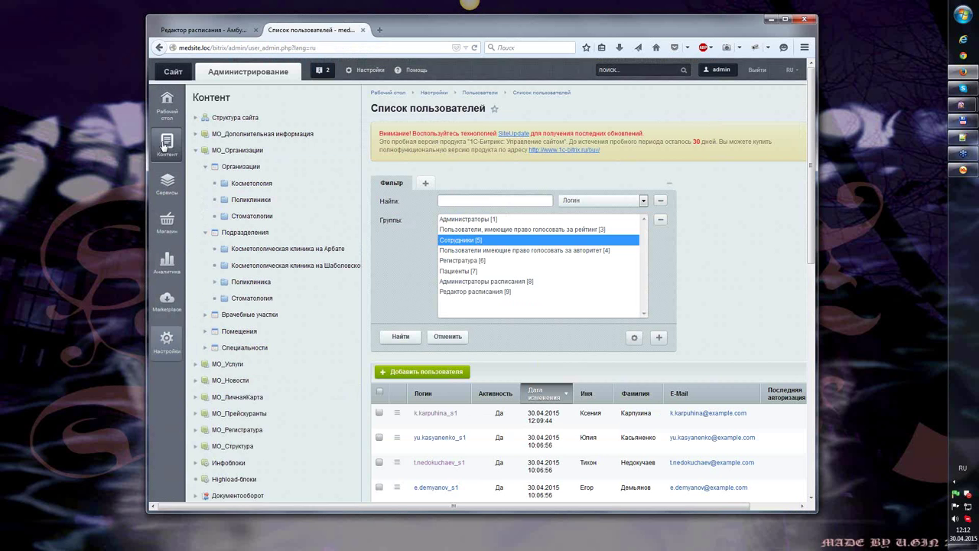
left_click(195, 365)
left_click(196, 382)
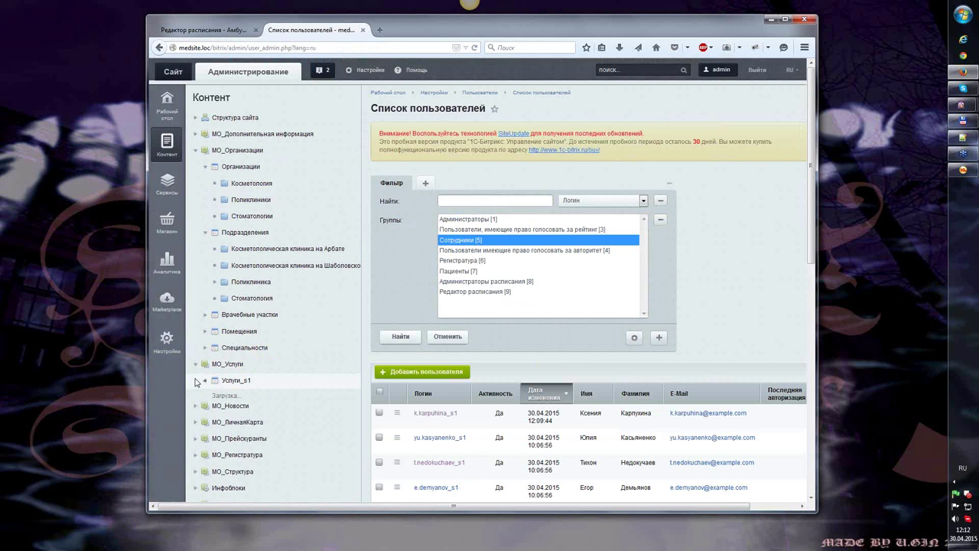
scroll(230, 383, "down", 1)
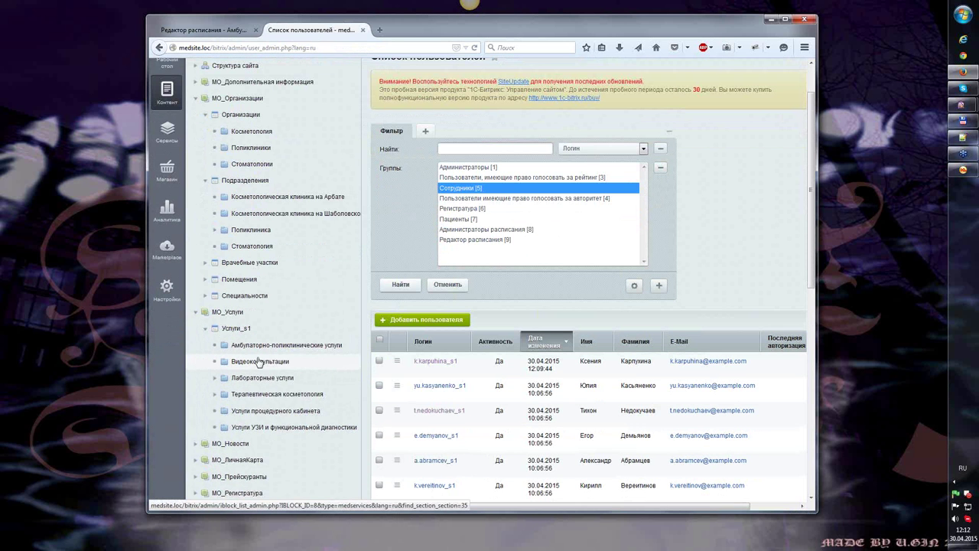
left_click(309, 364)
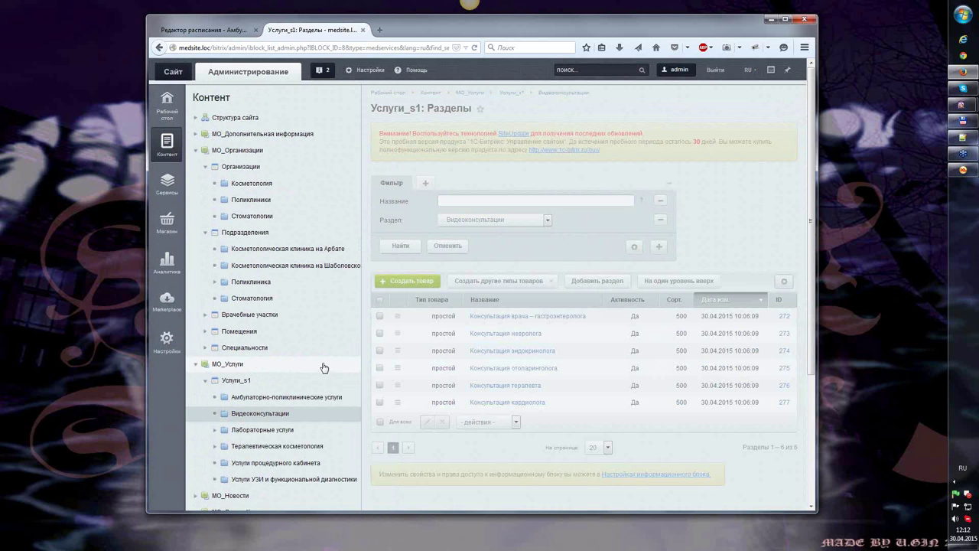
Step: Open the "Консультация врача – гастроэнтеролога" service and examine its organization, department, display options and section settings
left_click(536, 334)
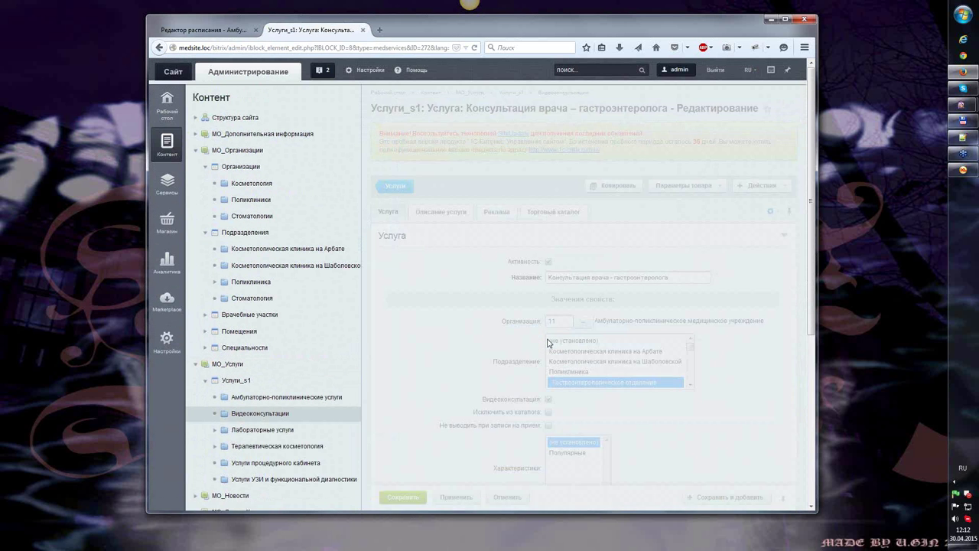
scroll(508, 256, "down", 5)
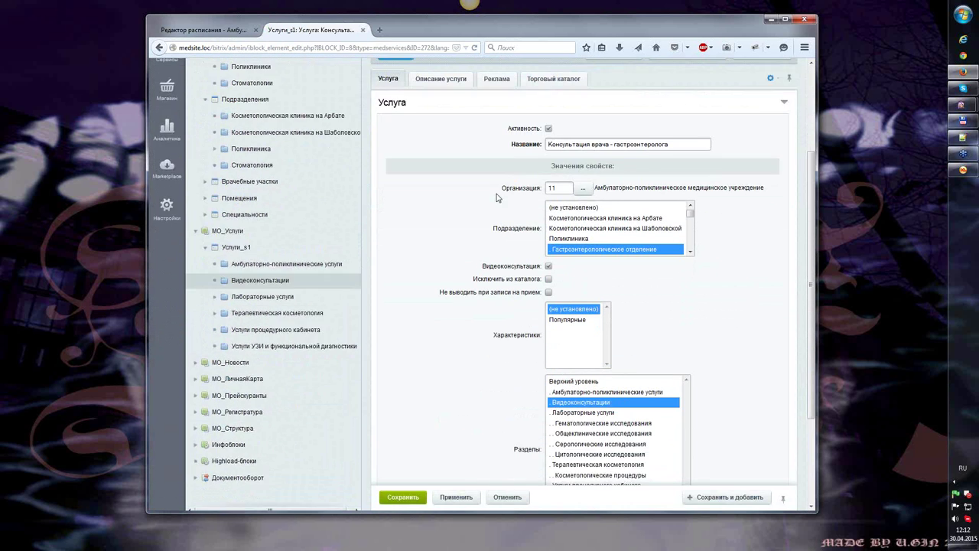
scroll(456, 206, "up", 1)
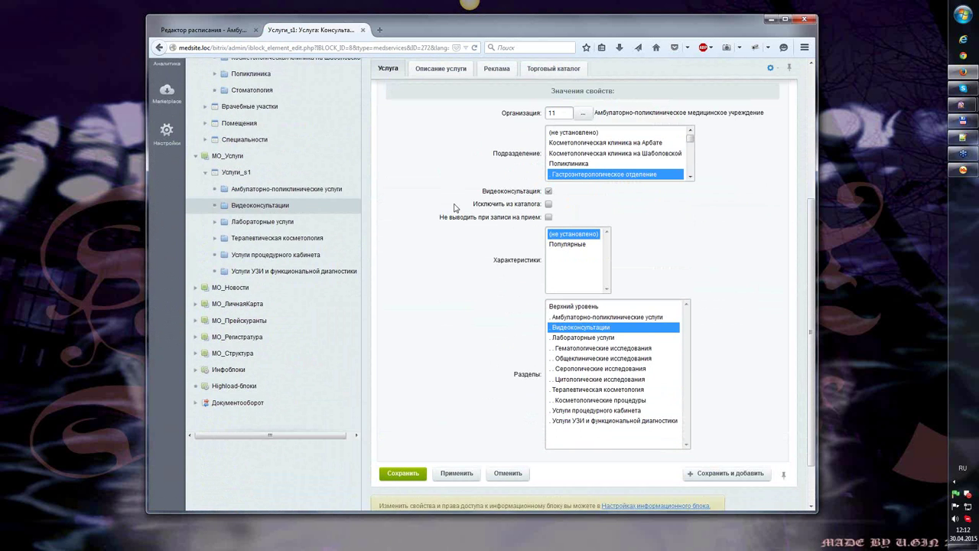
scroll(467, 200, "up", 1)
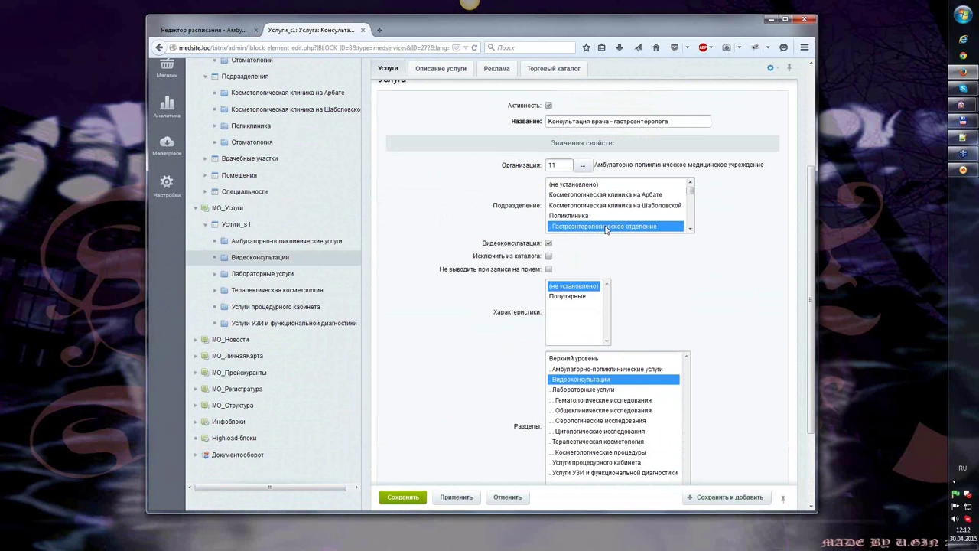
Step: Return to the schedule editor and filter the available services by "Амбулаторно-поликлиническое медицинское учреждение"
left_click(215, 32)
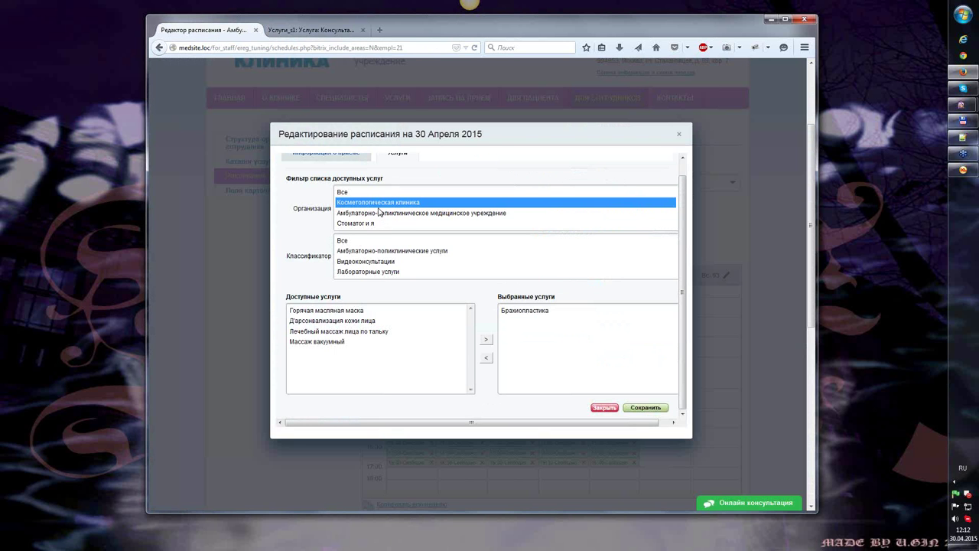
key("Down")
key("Down")
key("Up")
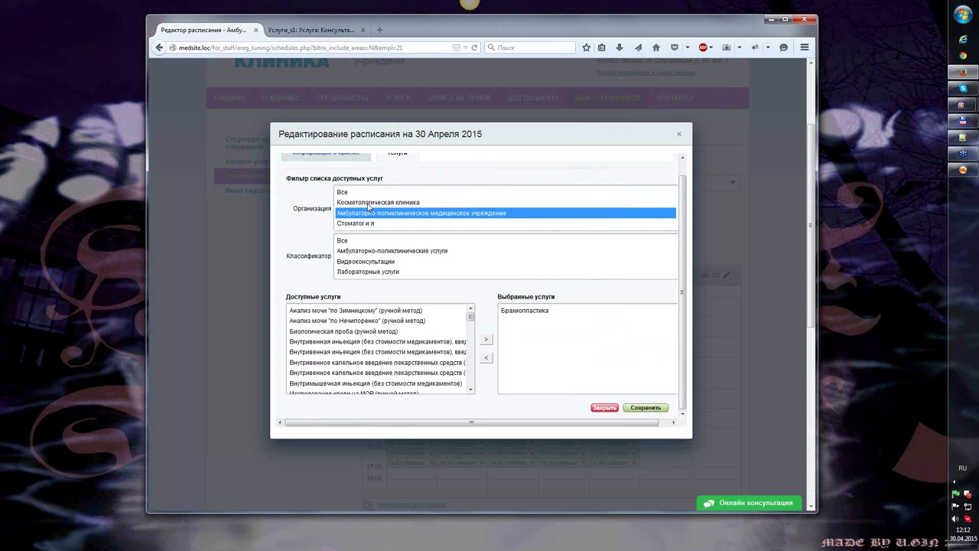
key("Up")
left_click(367, 215)
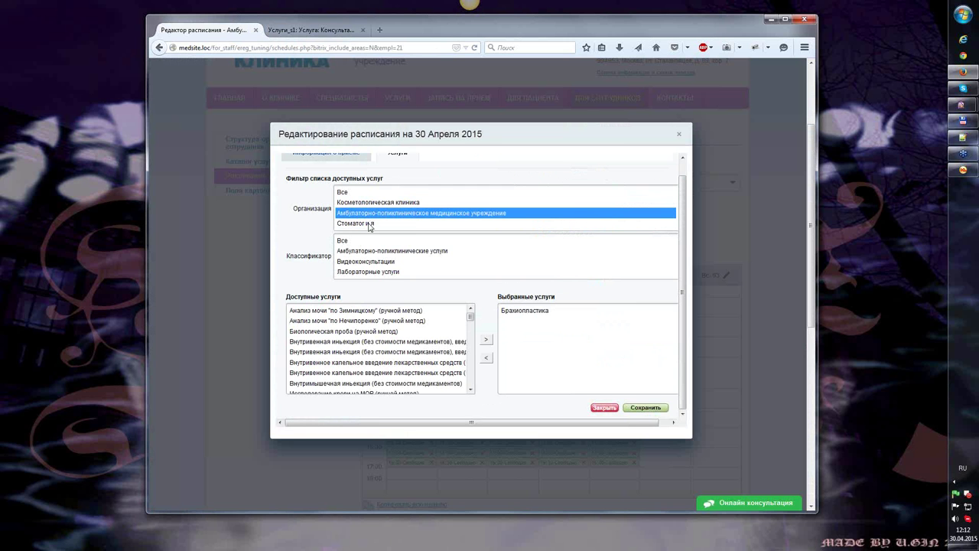
Step: Filter the available services by classifiers such as "Видеоконсультации", "Лабораторные услуги" and "Общеклинические исследования", with the organization filter set to "Все"
left_click(393, 261)
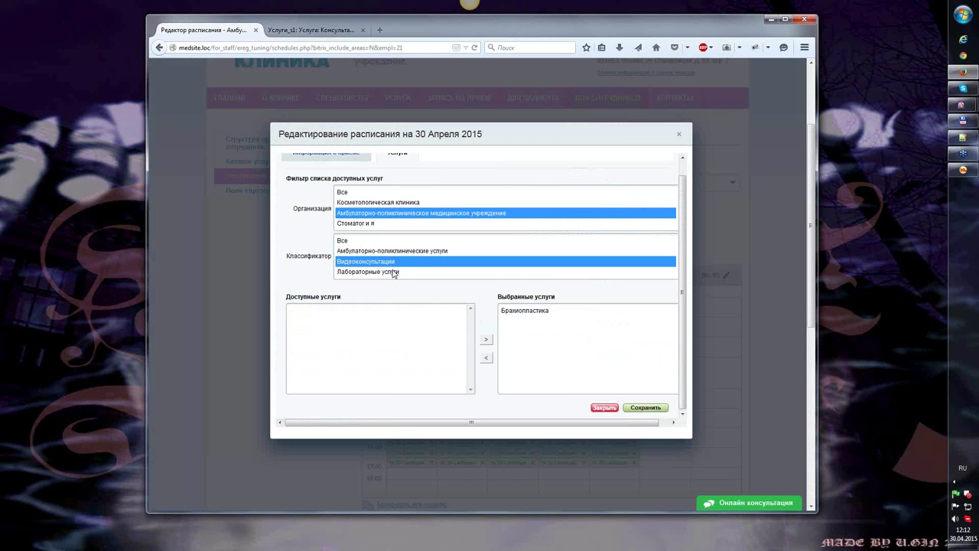
left_click(387, 203)
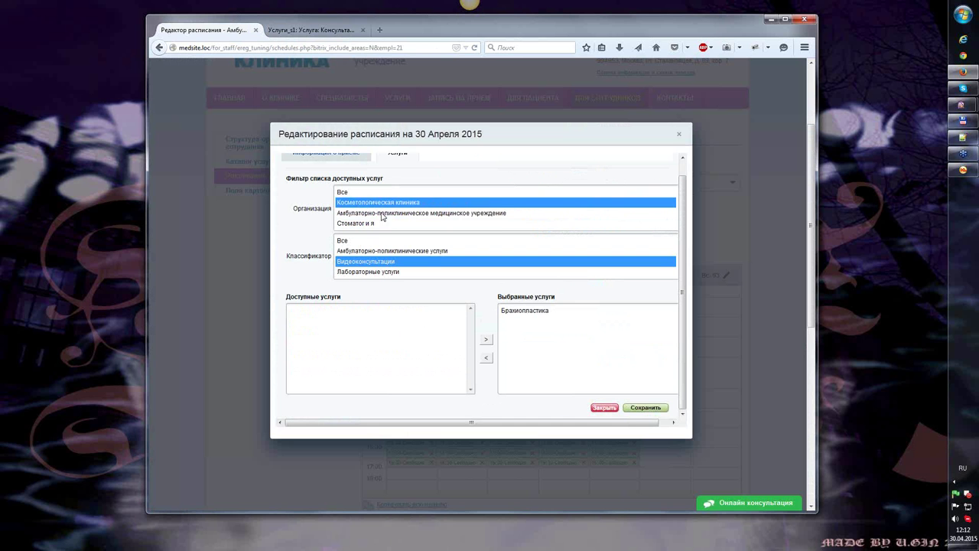
left_click(358, 192)
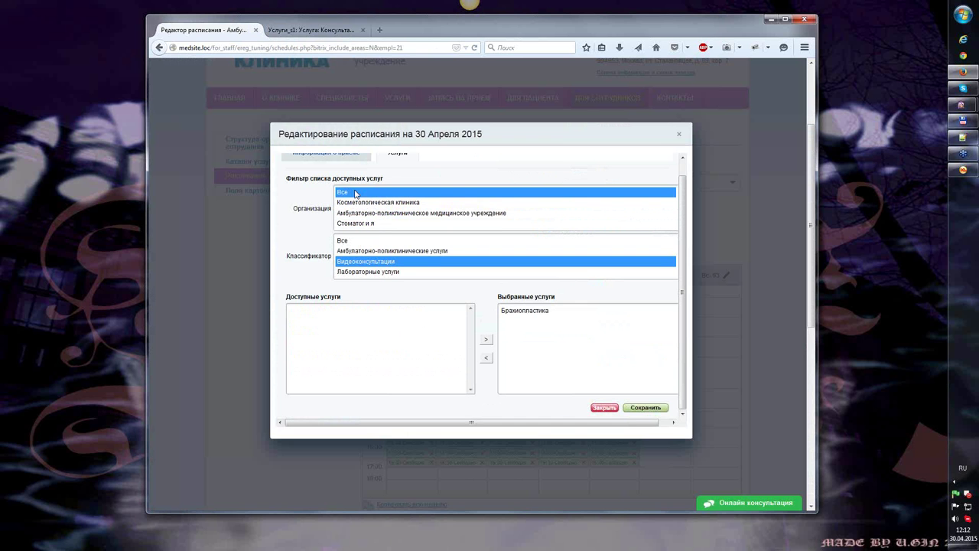
left_click(376, 252)
left_click(362, 264)
left_click(363, 272)
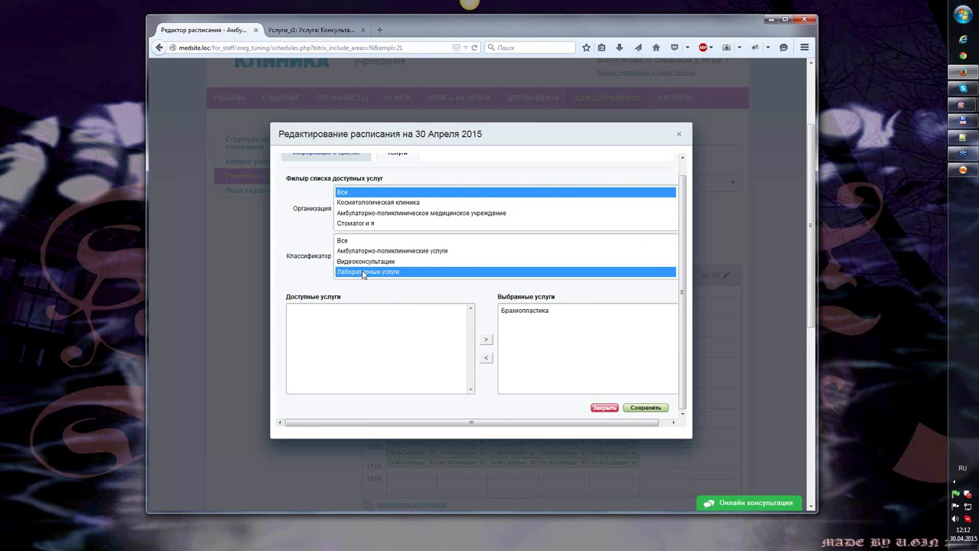
left_click(382, 251)
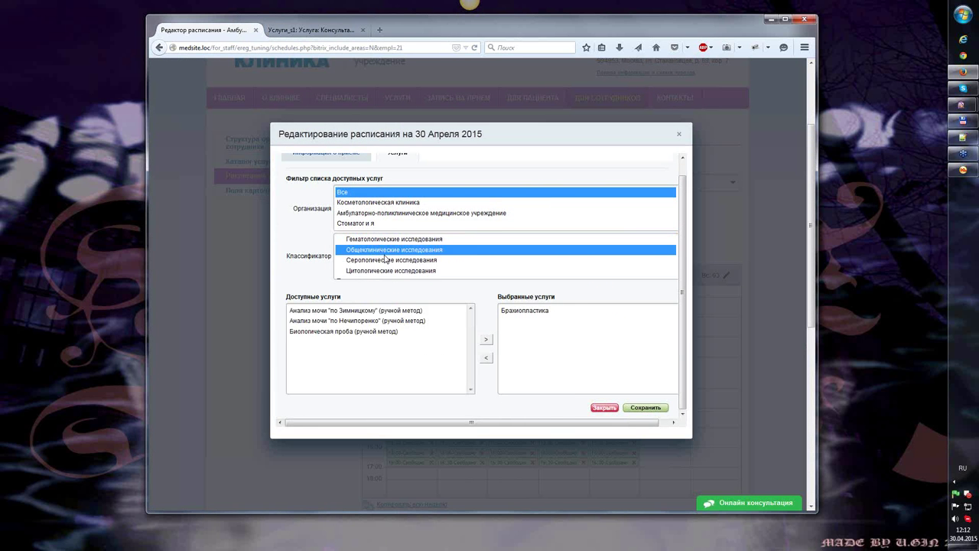
Step: Save the edited period and review the details of the 13:00–17:00 period on 30 April
left_click(399, 244)
scroll(468, 273, "up", 1)
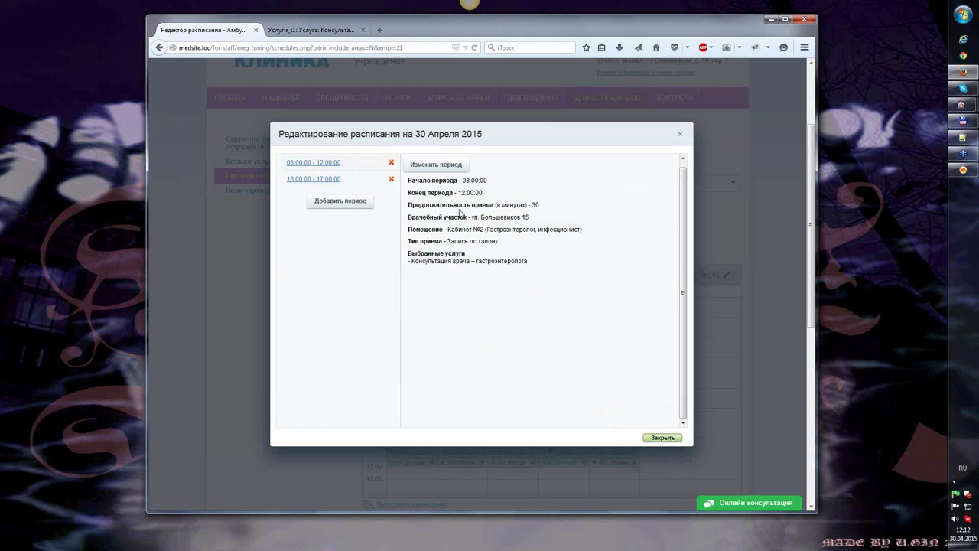
left_click(328, 180)
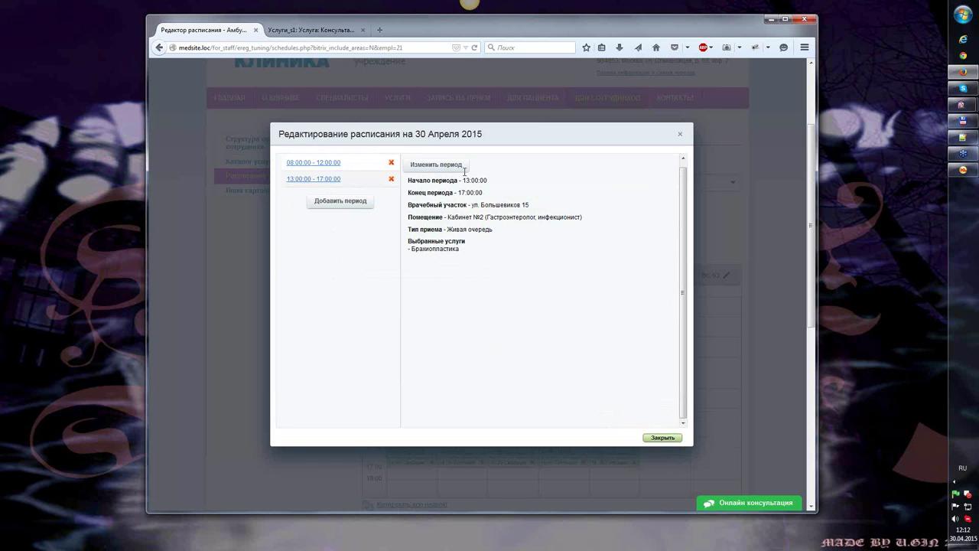
Step: Review the reception type and selected services of the 13:00–17:00 period on 30 April, and close the day's schedule editor
left_click_drag(441, 251, 489, 253)
left_click(429, 232)
left_click_drag(408, 229, 514, 232)
left_click(514, 232)
left_click(662, 438)
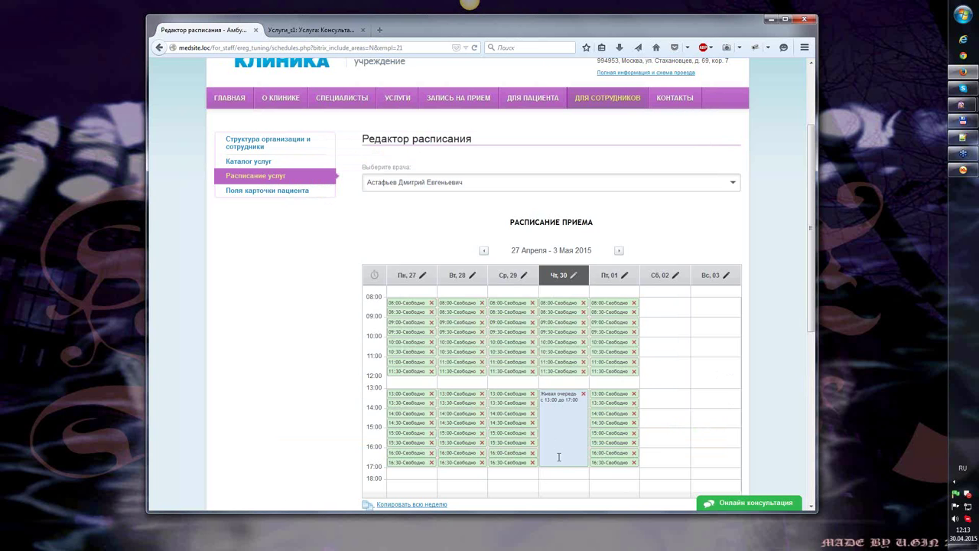
Step: Check the doctor's schedule for 4–10 May and return to the week of 27 April – 3 May
scroll(563, 460, "down", 3)
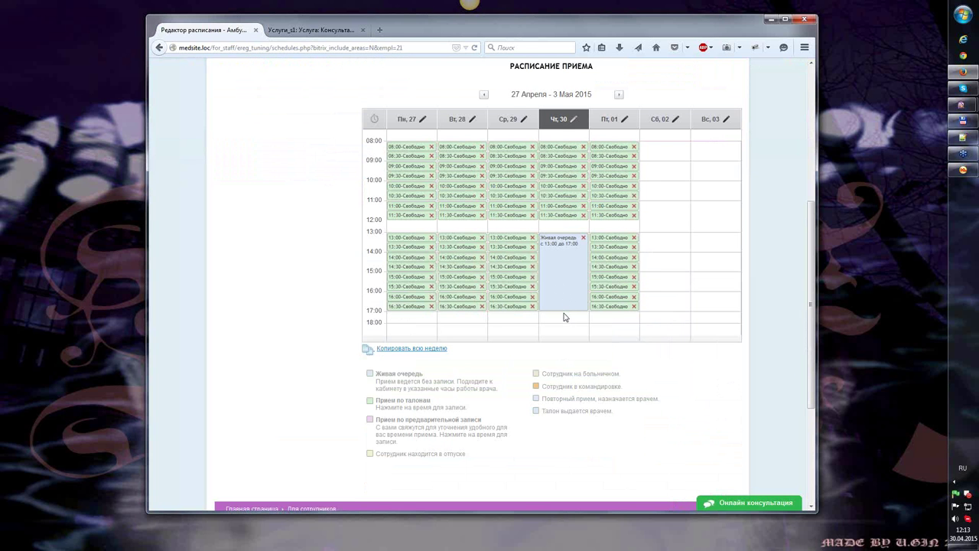
scroll(564, 317, "up", 1)
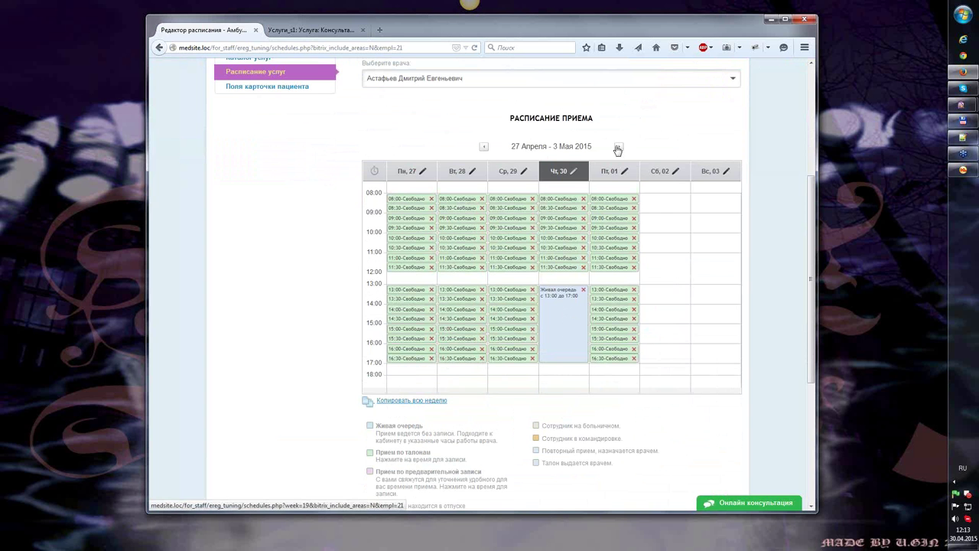
left_click(618, 148)
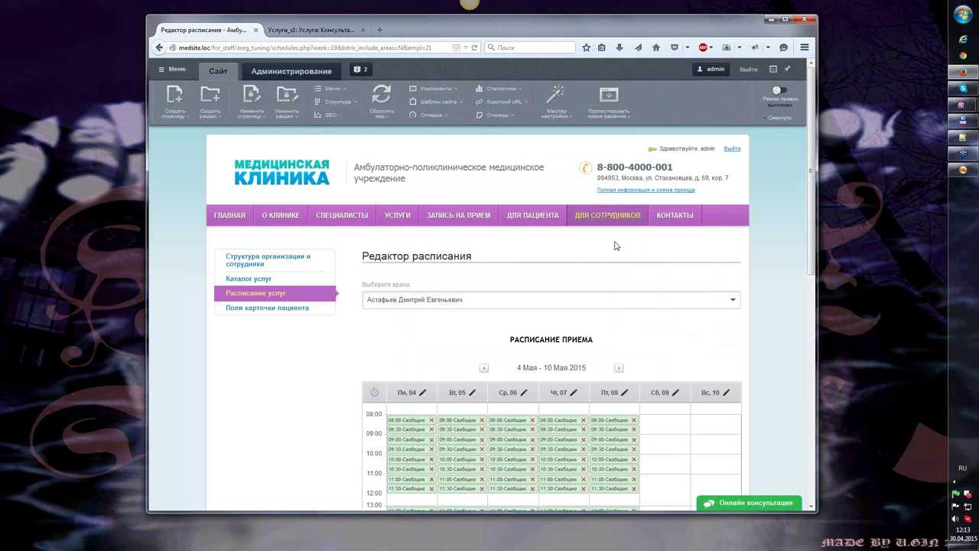
scroll(553, 276, "down", 3)
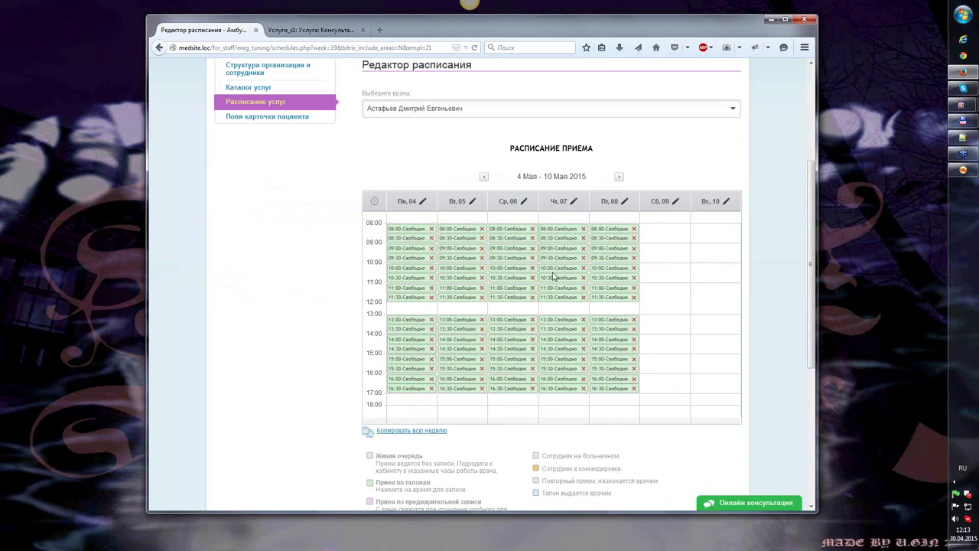
left_click(484, 177)
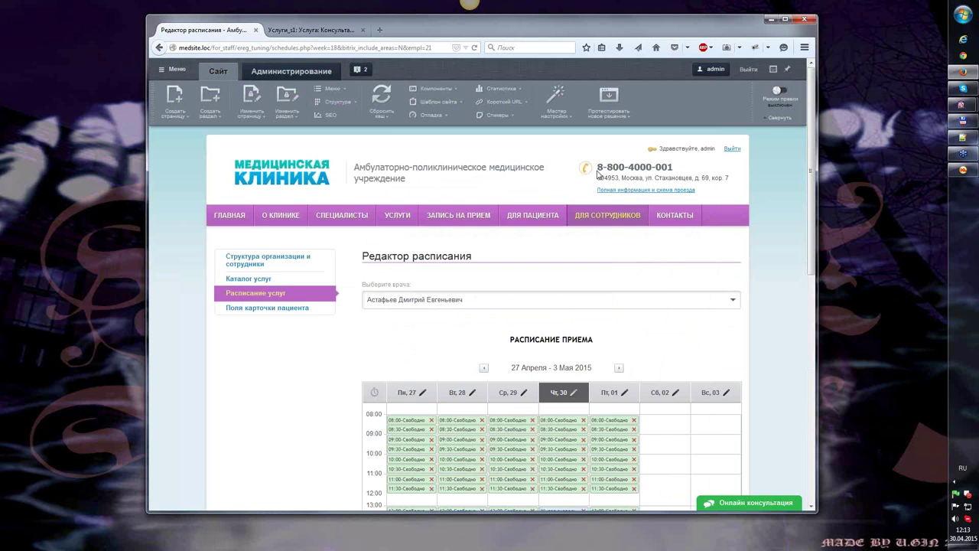
scroll(548, 232, "down", 5)
scroll(548, 232, "up", 3)
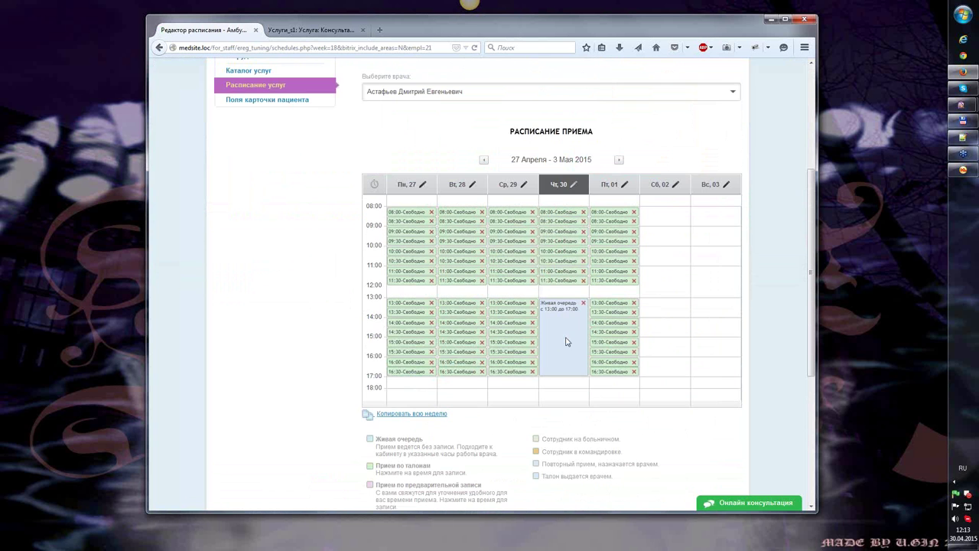
Step: Copy the whole week of 27 April – 3 May to every week starting from 4 May, repeated 3 times
left_click(409, 414)
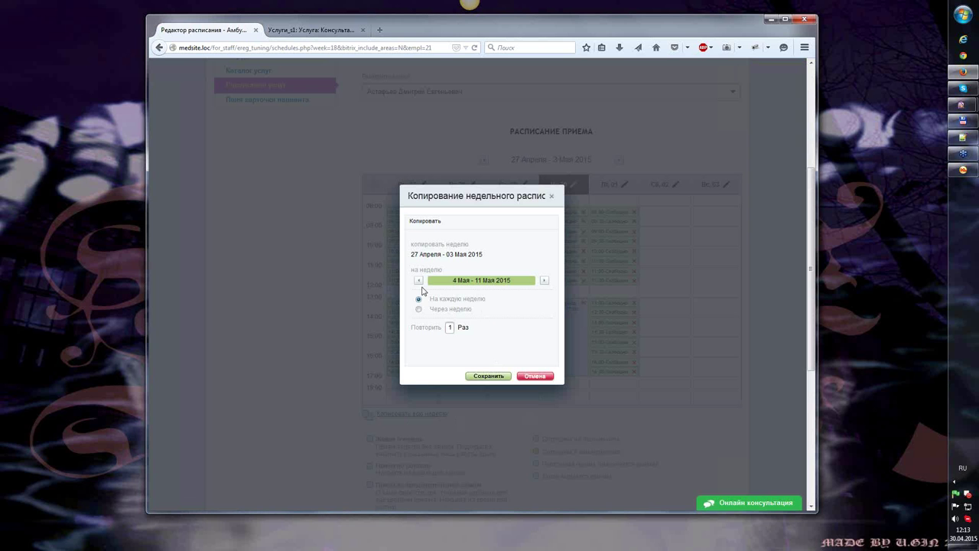
left_click(546, 285)
type("3")
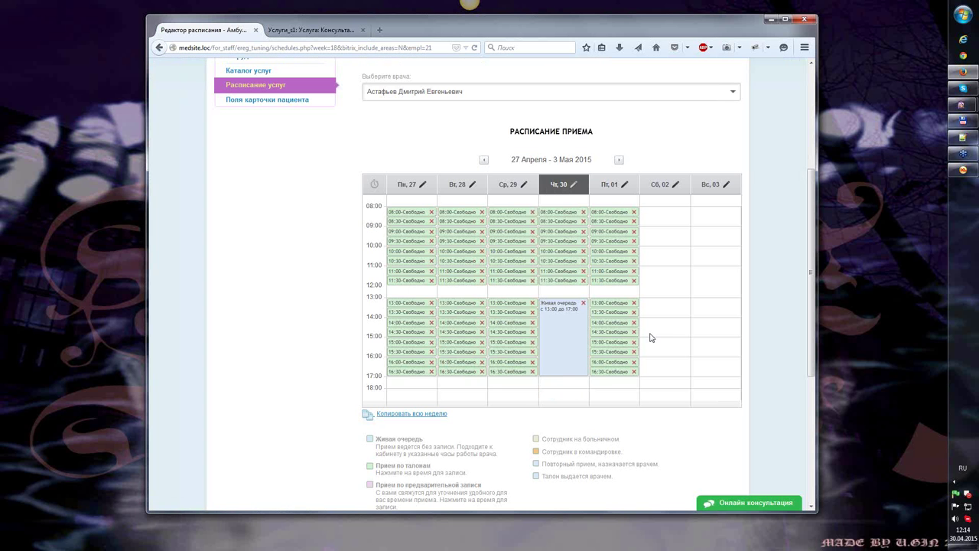
Step: Check the copied schedule in the weeks of 4–10 May and 11–17 May
scroll(656, 237, "up", 4)
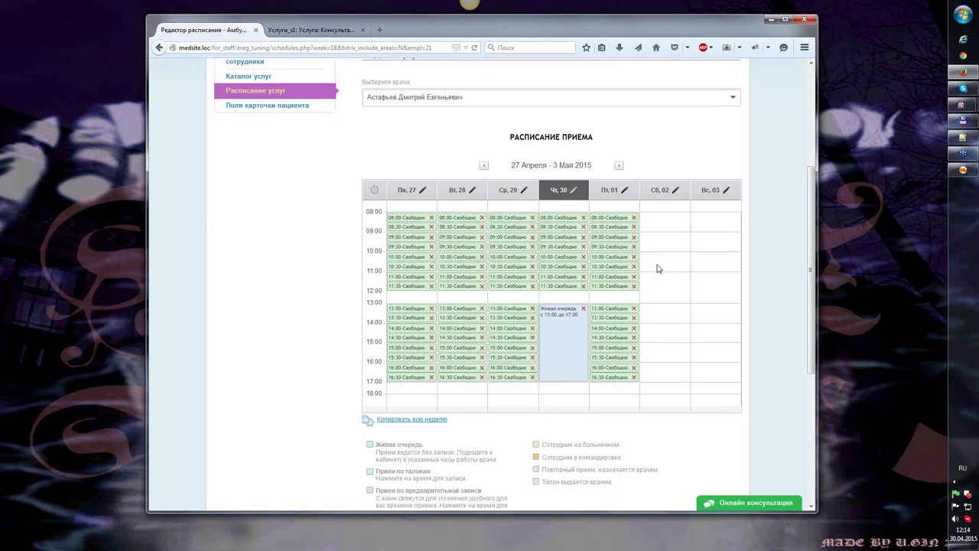
scroll(643, 225, "down", 3)
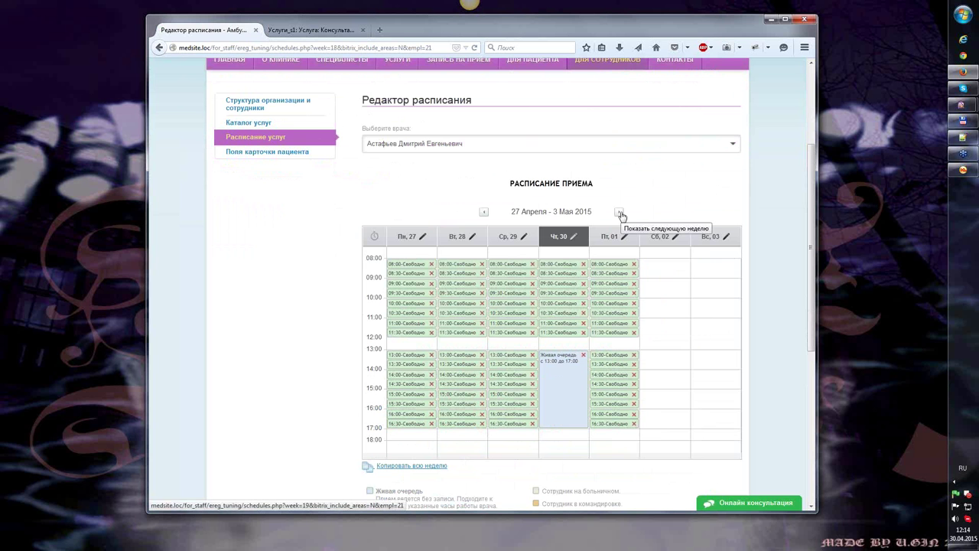
left_click(620, 213)
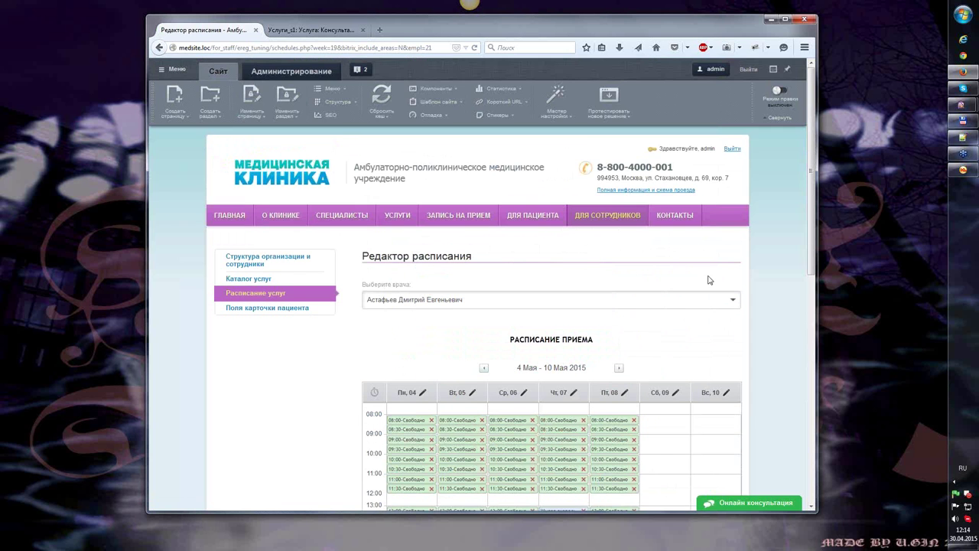
scroll(709, 280, "down", 3)
left_click(619, 212)
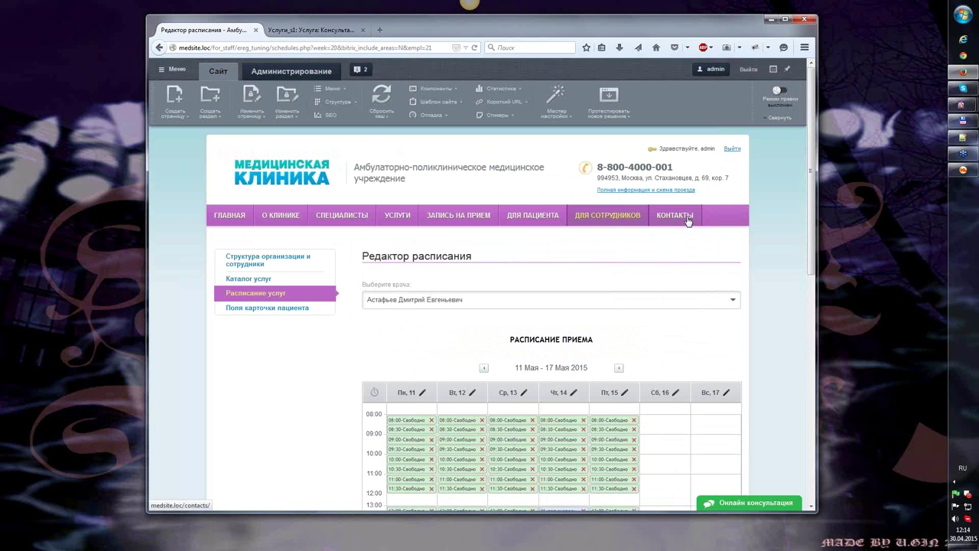
scroll(688, 220, "down", 10)
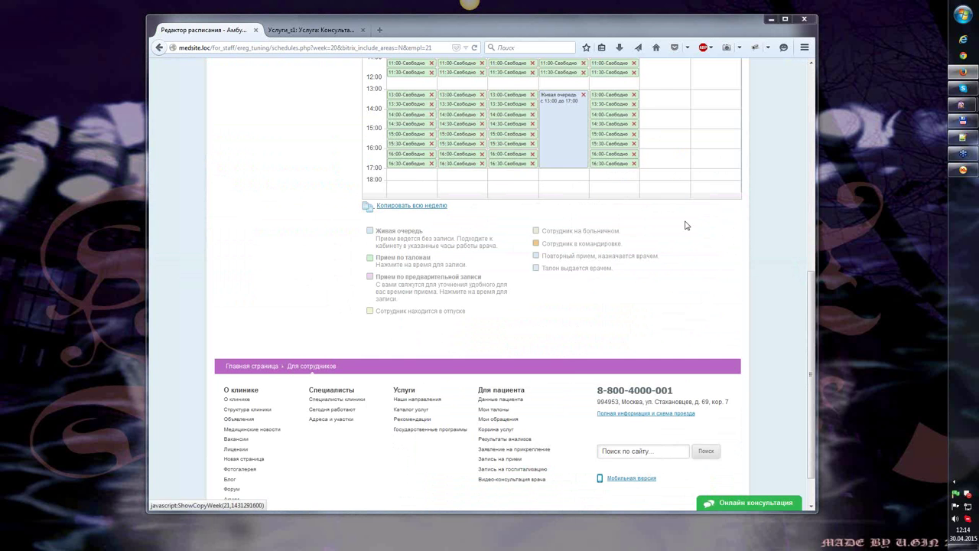
scroll(716, 276, "up", 5)
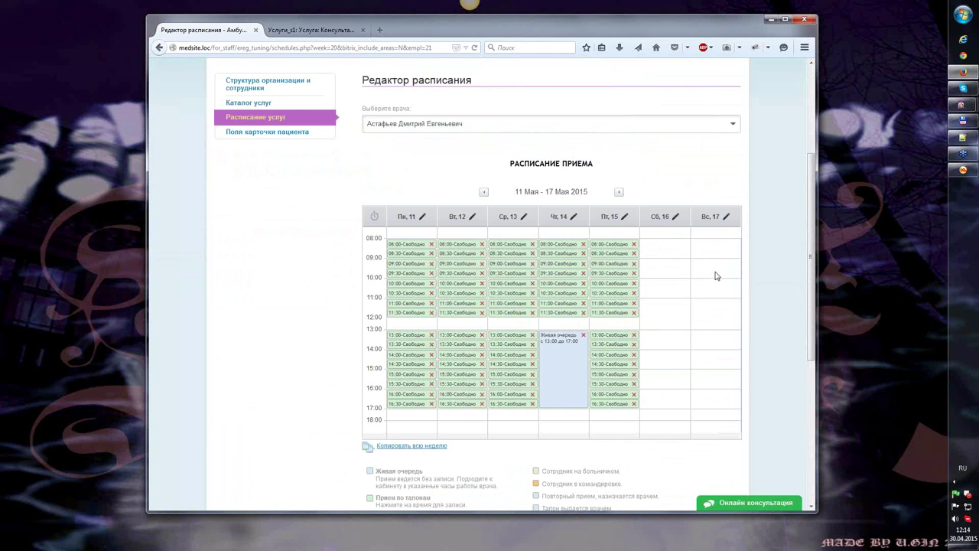
scroll(645, 240, "down", 1)
scroll(621, 213, "up", 2)
Step: Compare the doctor's schedule for 18–24 May with 25–31 May and return to the week of 18–24 May
left_click(620, 212)
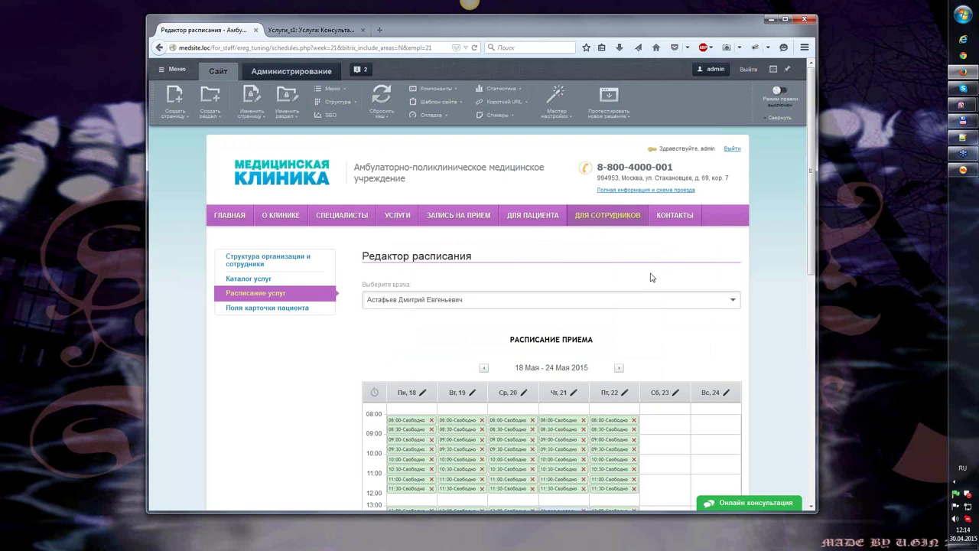
scroll(651, 273, "down", 2)
scroll(657, 258, "down", 3)
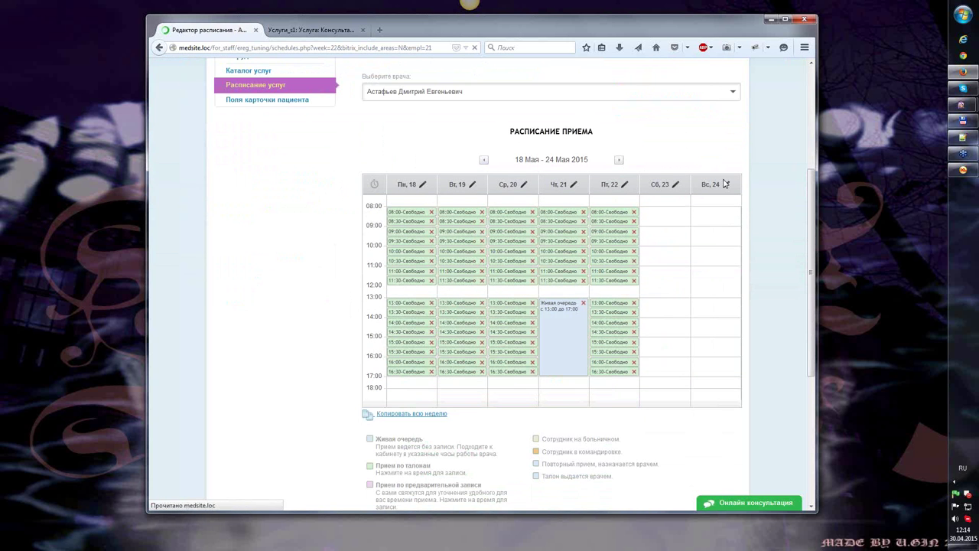
scroll(558, 239, "down", 6)
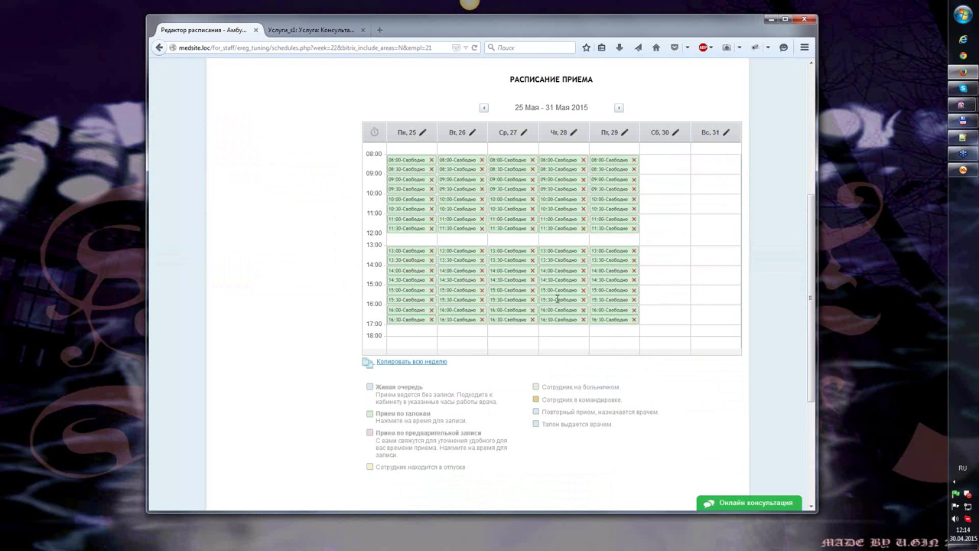
scroll(561, 252, "up", 1)
left_click(484, 159)
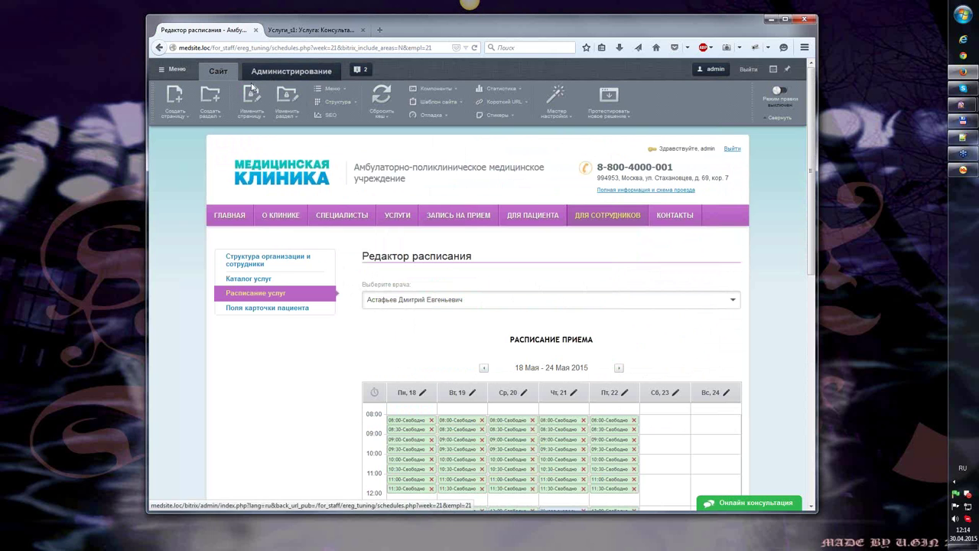
Step: Start the appointment wizard and choose "Амбулаторно-поликлиническое медицинское учреждение" in the "Поликлиники" category
left_click(457, 221)
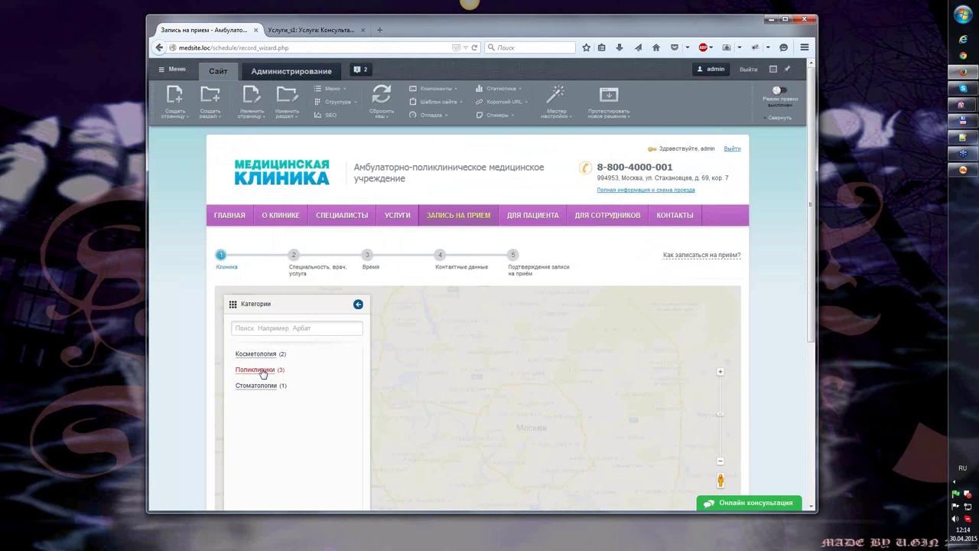
left_click(257, 371)
left_click(715, 306)
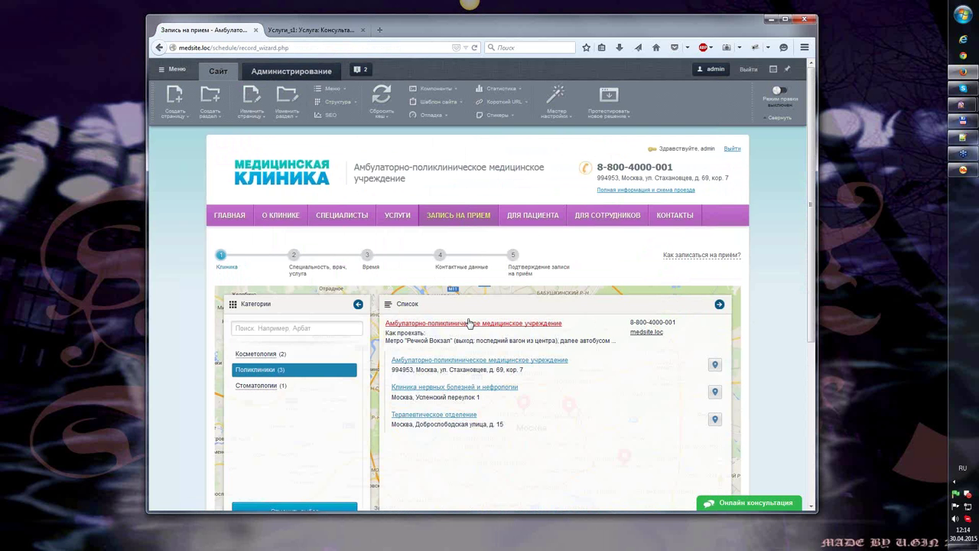
left_click(466, 325)
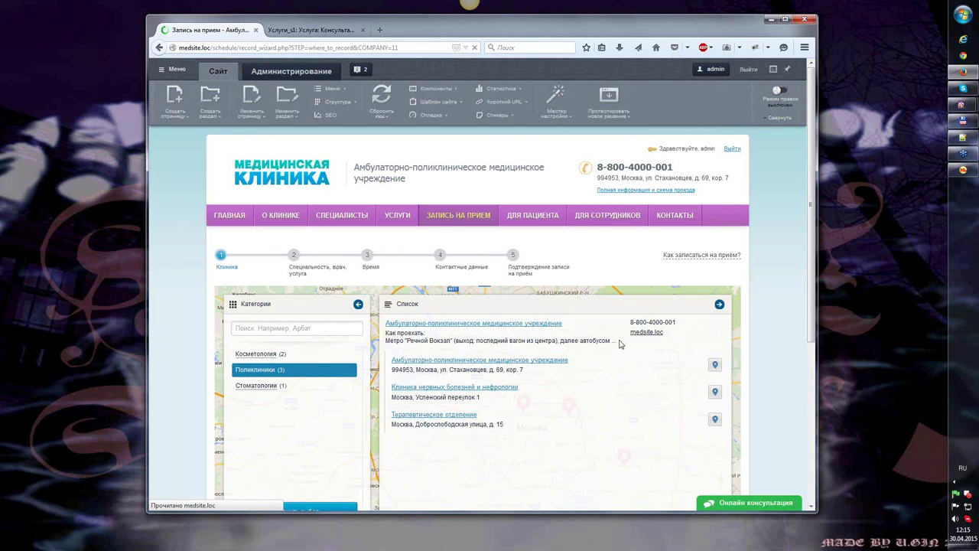
Step: Search the wizard's doctors by the start of the gastroenterologist's surname and select that doctor
left_click(341, 300)
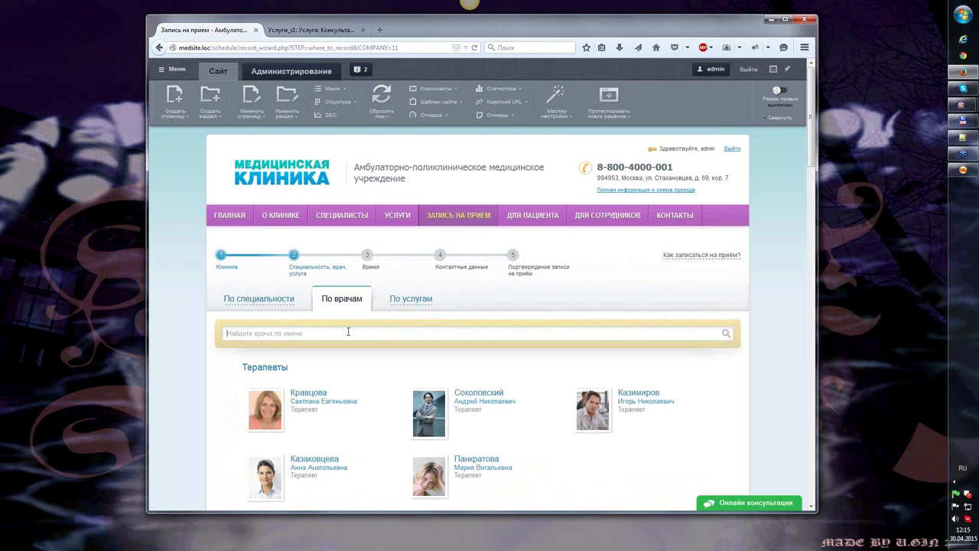
left_click(348, 333)
type("аста")
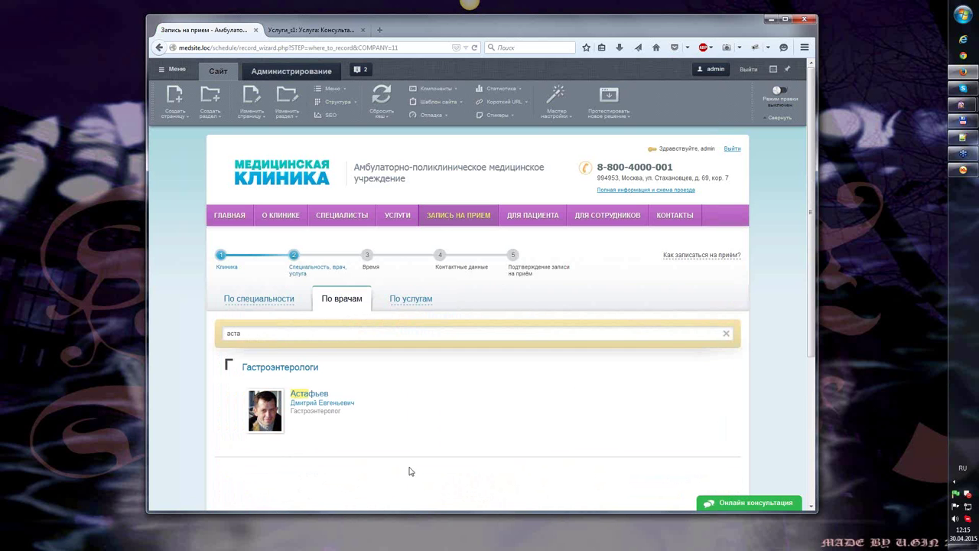
left_click(317, 400)
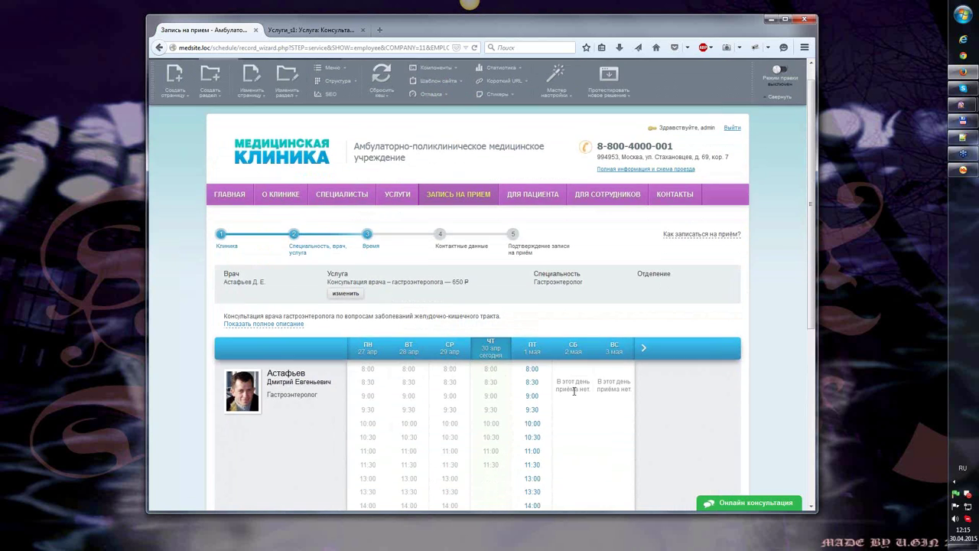
Step: Examine the gastroenterologist's consultation slots for the current week and for 4–10 May
scroll(574, 391, "down", 3)
scroll(536, 209, "up", 1)
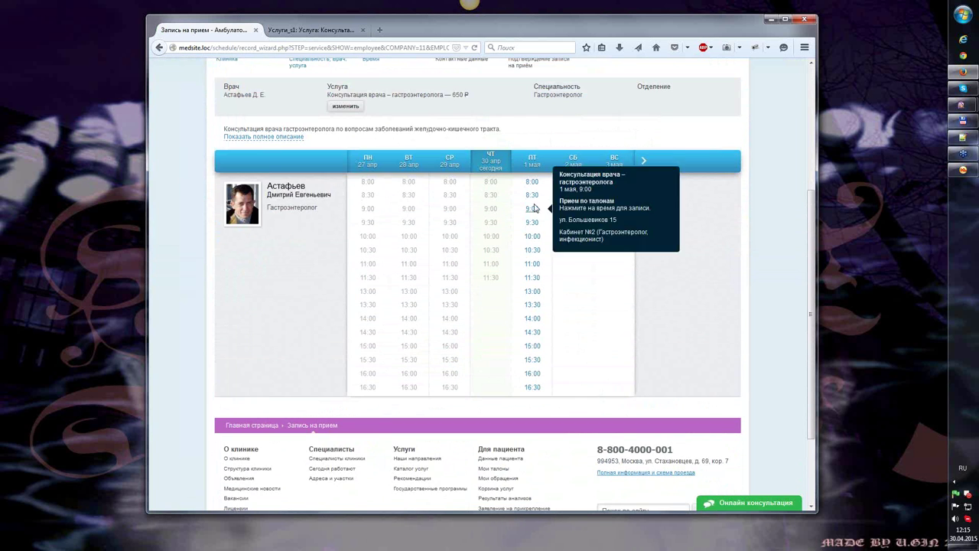
left_click(645, 167)
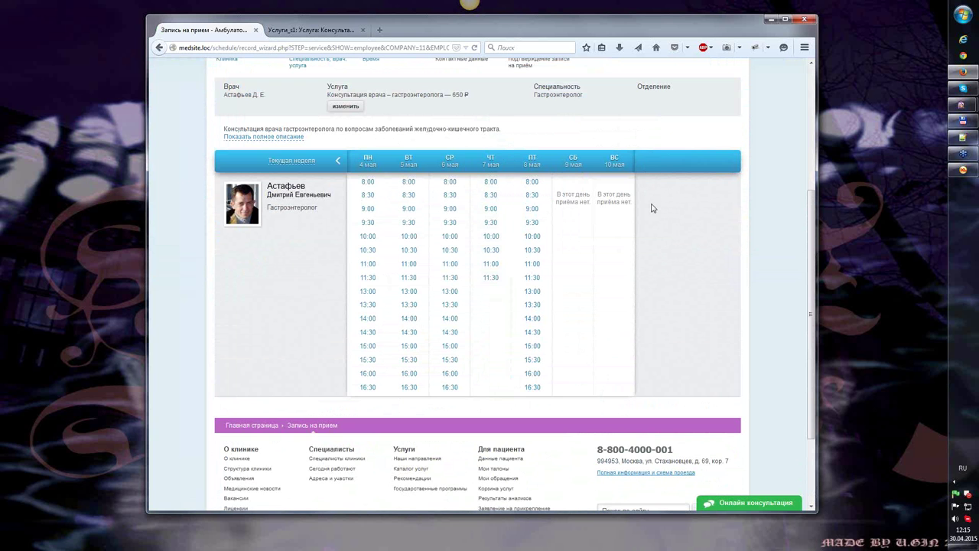
Step: Change the appointment's service to "Брахиопластика" and compare its reception times in the current week and 4–10 May
left_click(346, 106)
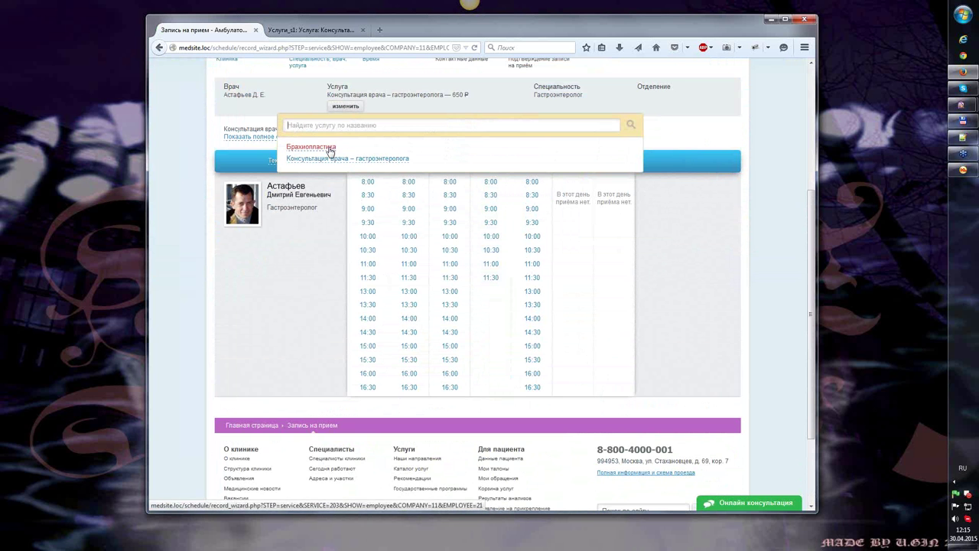
left_click(330, 148)
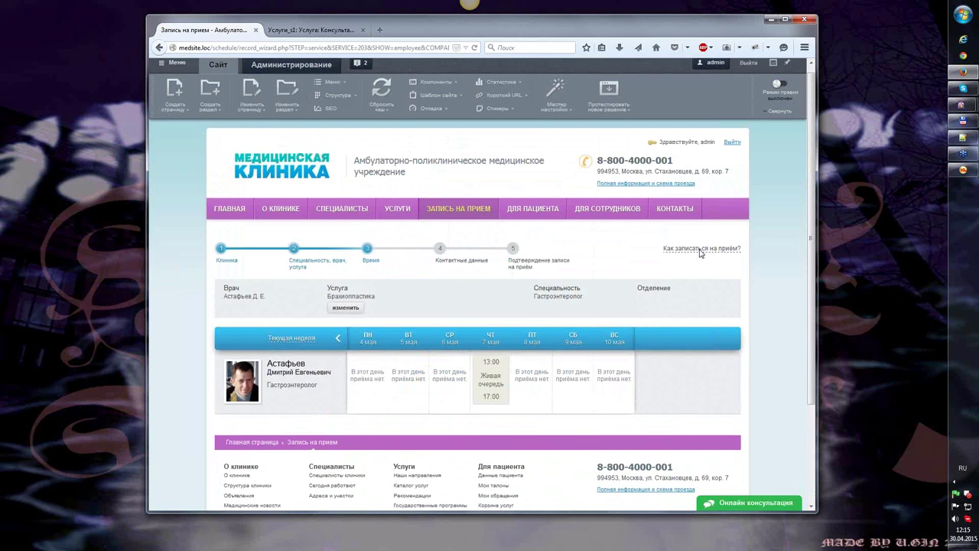
scroll(510, 316, "down", 2)
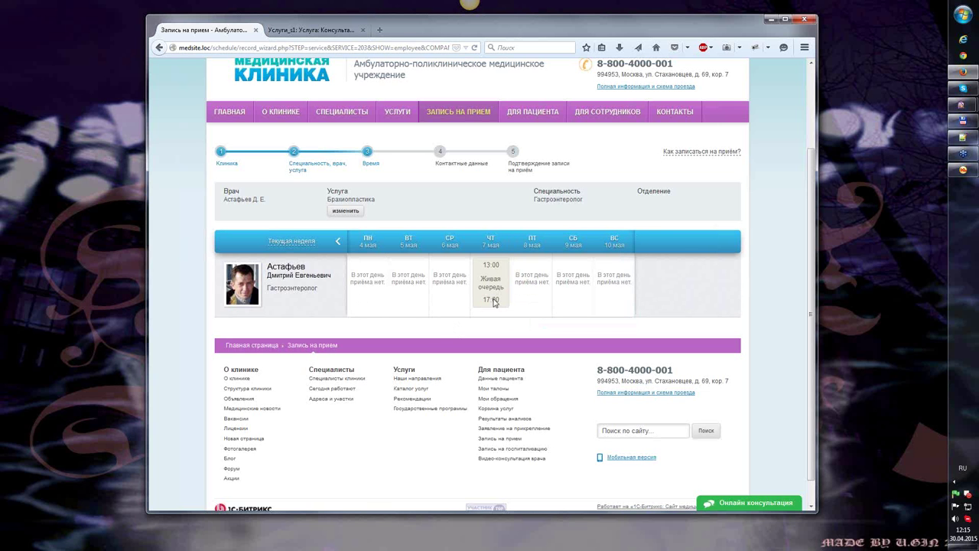
left_click(338, 242)
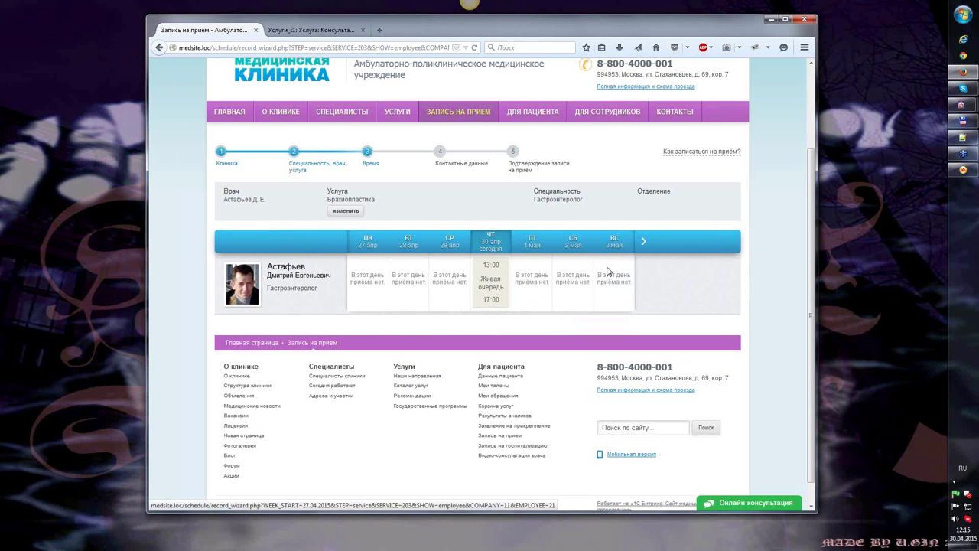
left_click(644, 243)
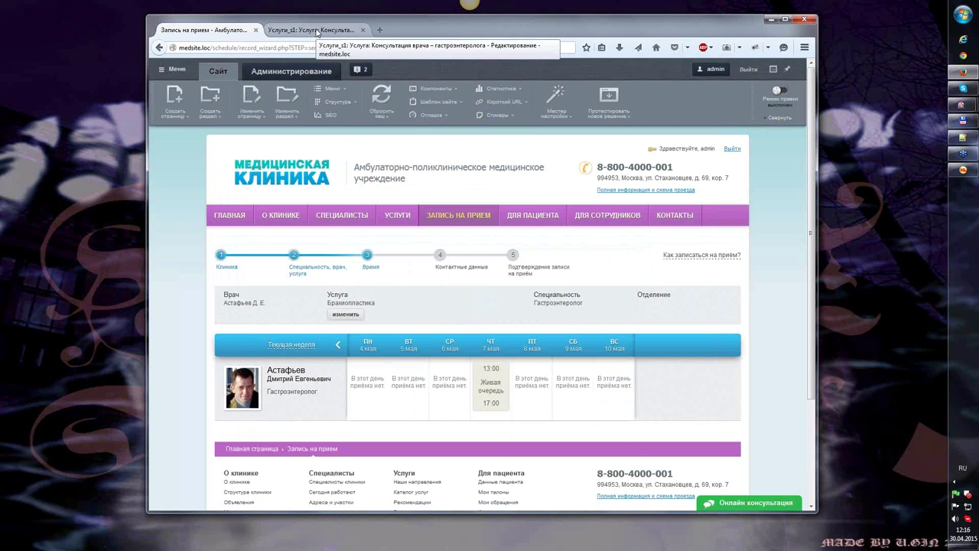
Step: Return to the site administration and open the module settings for "1С-Битрикс: Сайт медицинской организации"
left_click(317, 31)
scroll(291, 260, "down", 3)
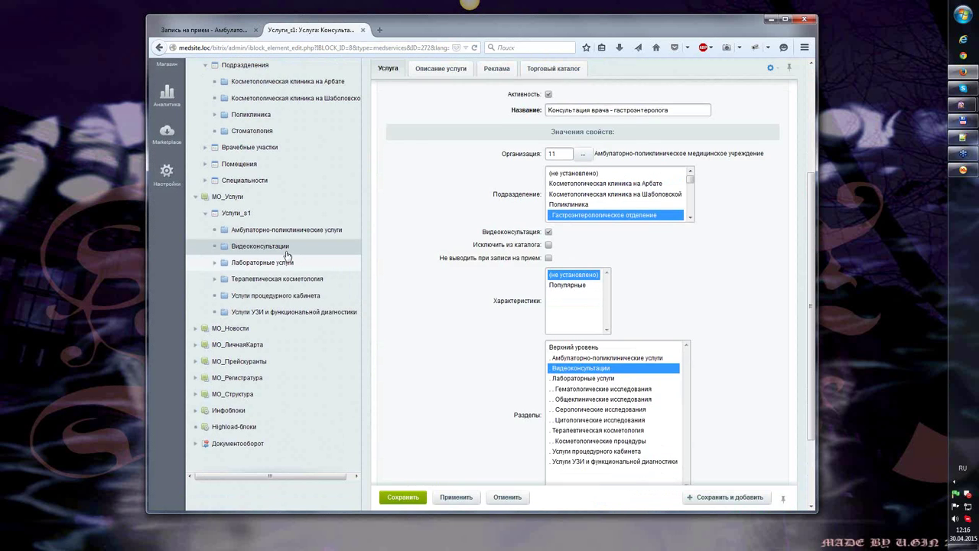
scroll(245, 272, "up", 2)
mouse_move(176, 234)
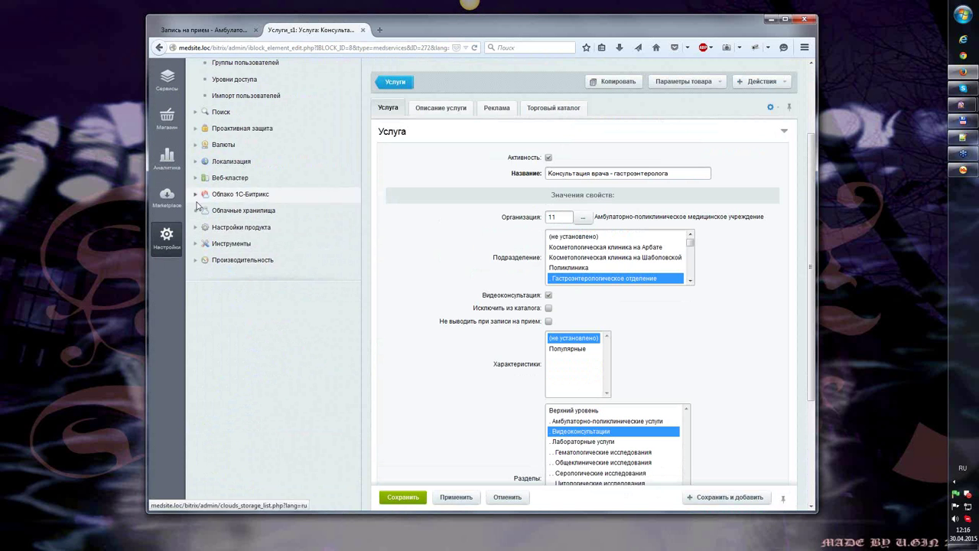
left_click(192, 227)
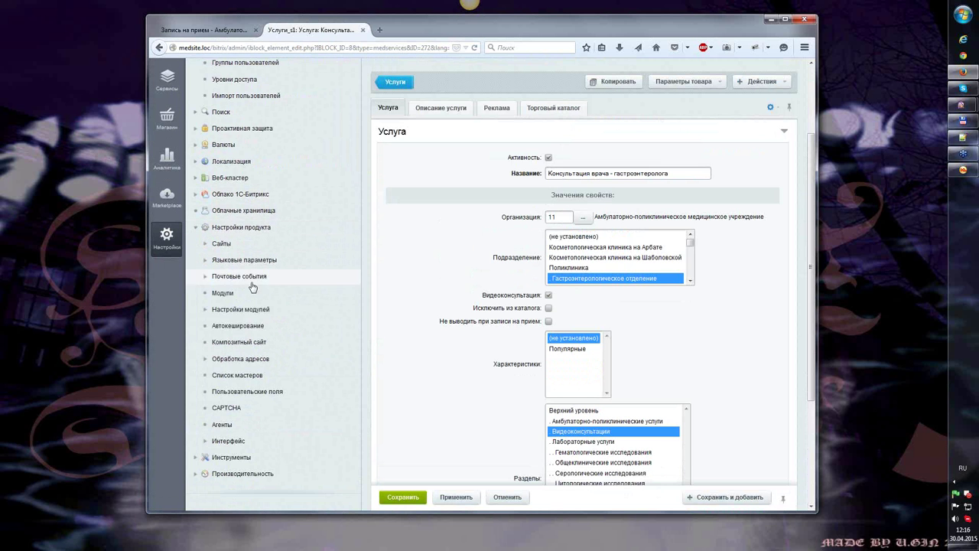
left_click(194, 309)
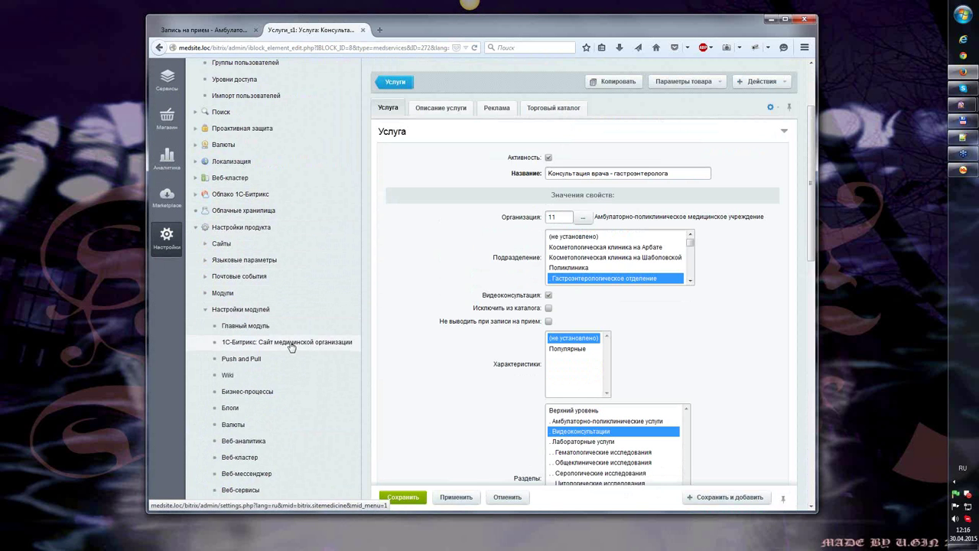
left_click(292, 344)
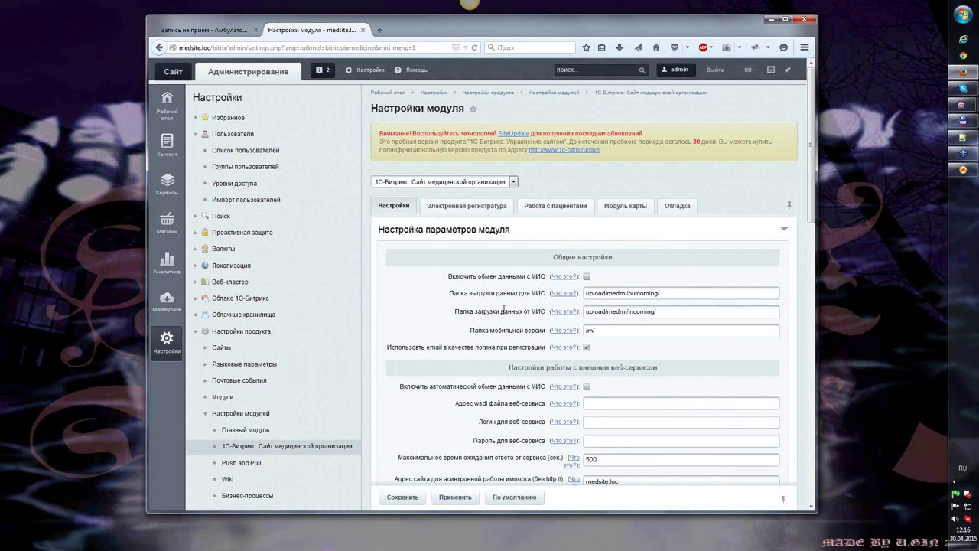
Step: Enable data exchange with the МИС and automatic exchange through the external web service, and show the explanation of the automatic option
scroll(503, 308, "down", 1)
left_click(587, 224)
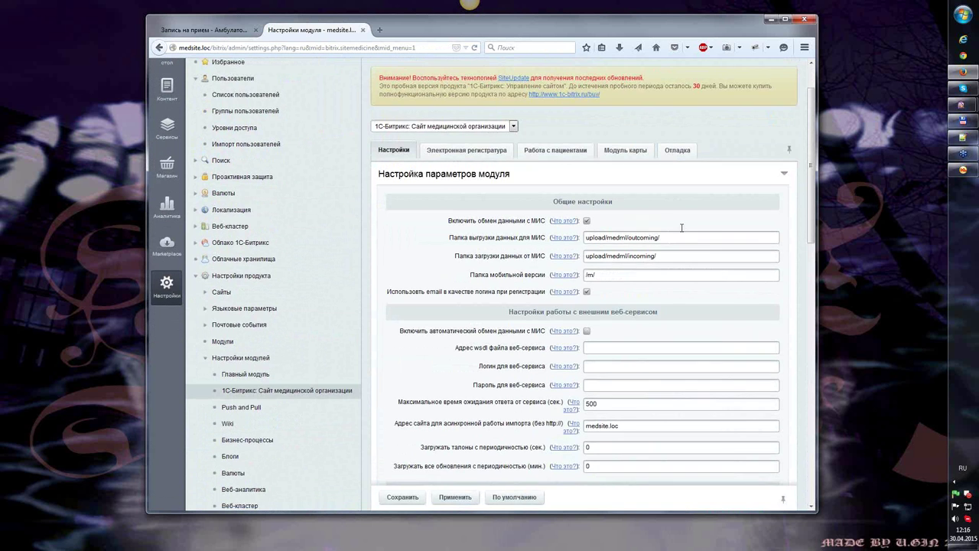
scroll(682, 232, "down", 2)
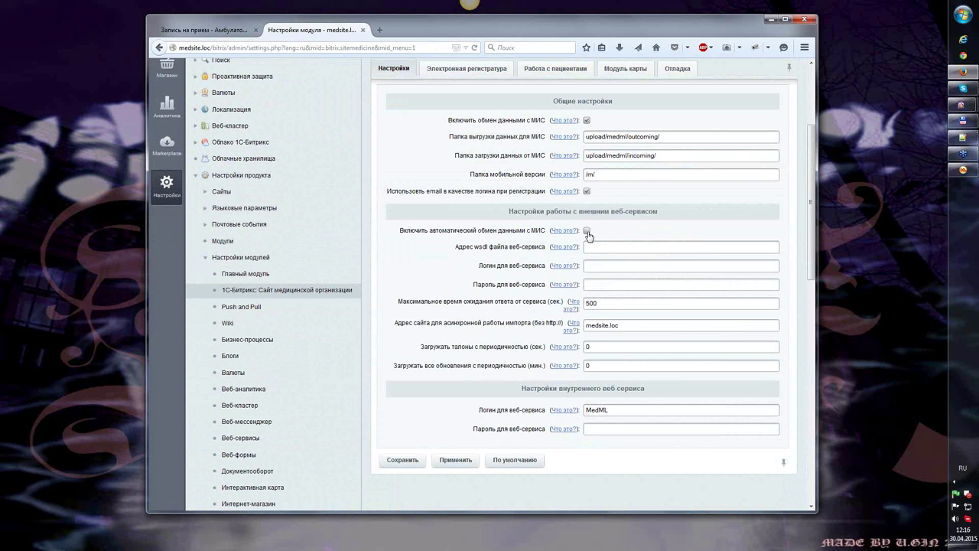
left_click(587, 231)
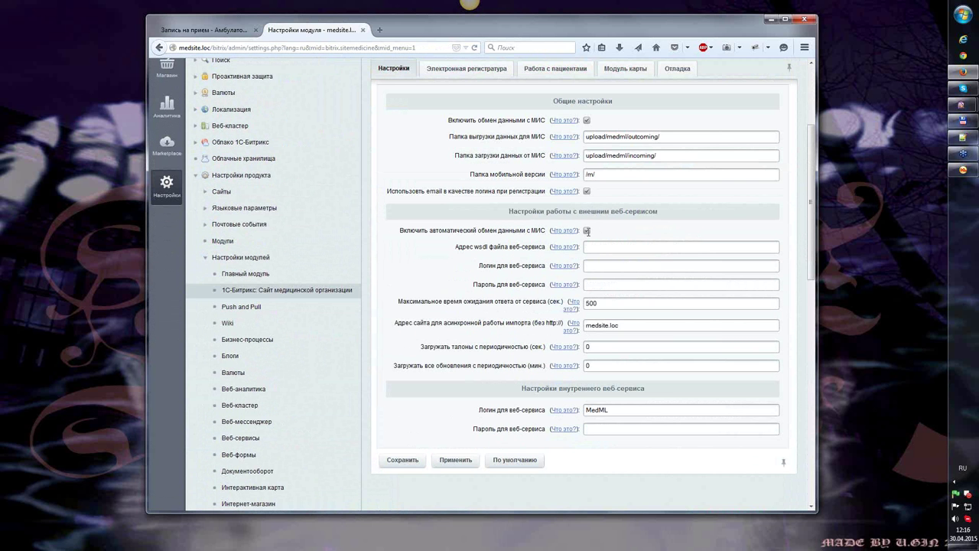
left_click(562, 231)
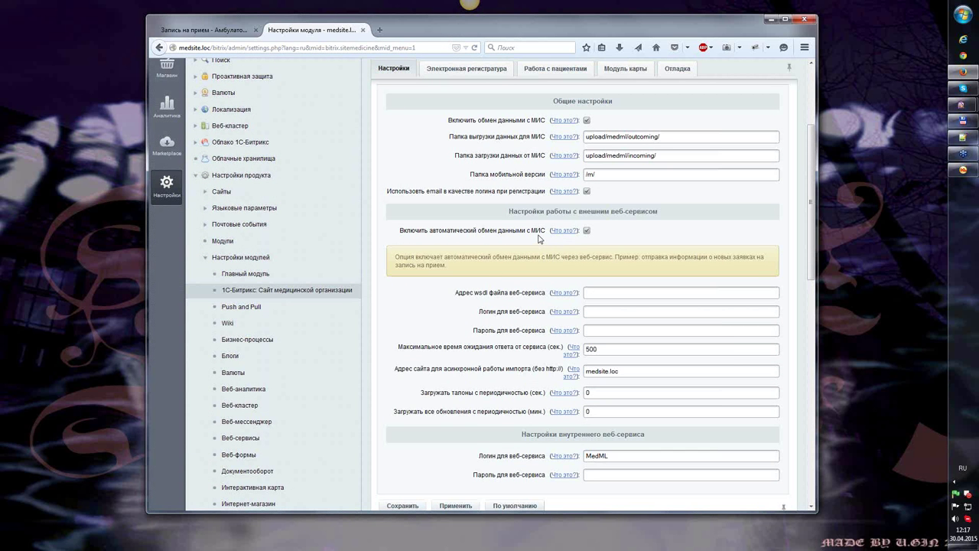
left_click(607, 292)
left_click(607, 292)
key("Return")
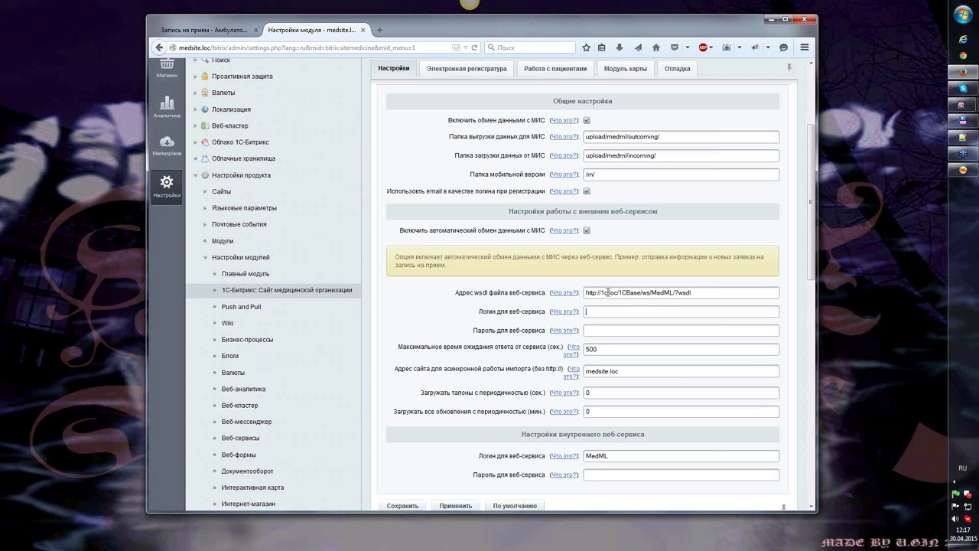
key("Tab")
key("Down")
key("Return")
double_click(708, 296)
left_click(670, 283)
scroll(499, 306, "down", 1)
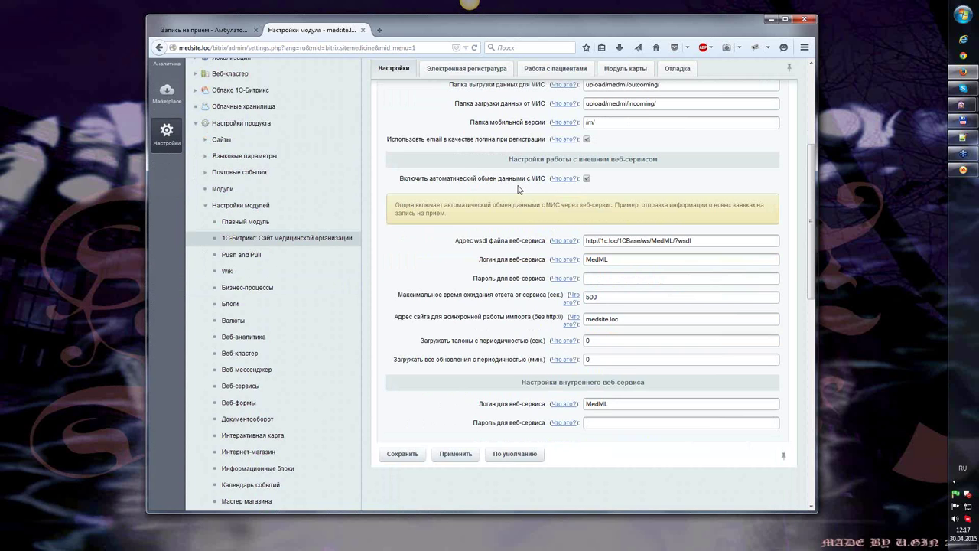
Step: View the module's debugging options for МИС exchange and the electronic registry, and save the module settings
scroll(681, 105, "up", 3)
left_click(679, 102)
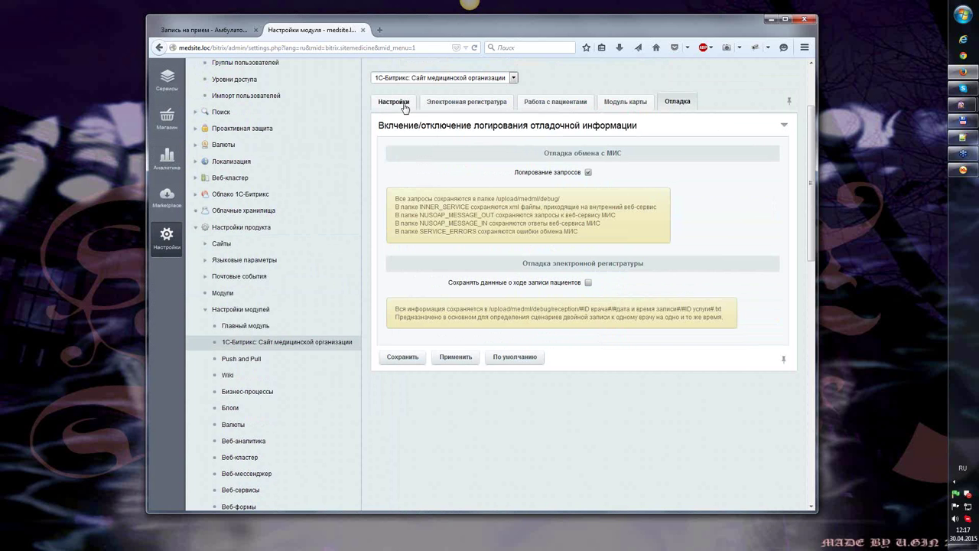
left_click(394, 357)
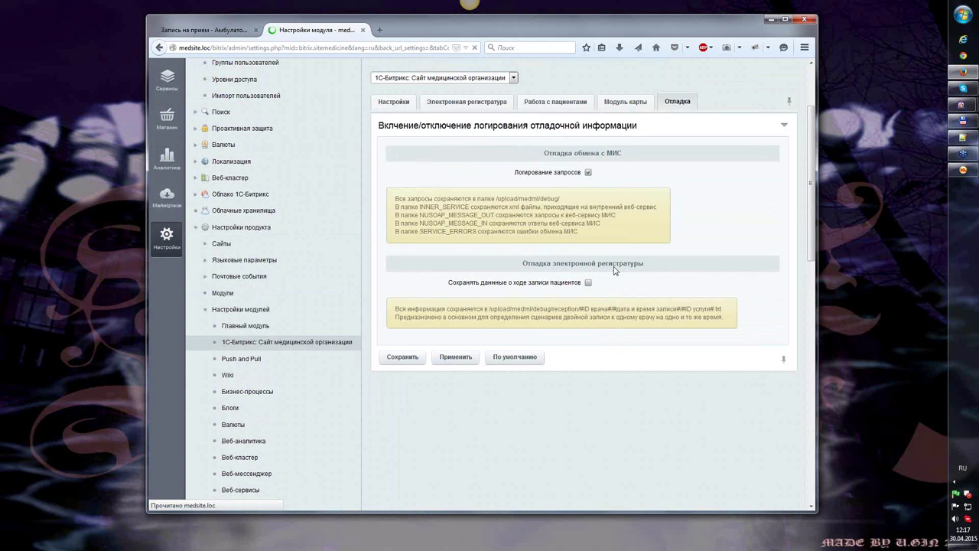
Step: Review the saved general and web-service exchange parameters of the clinic module
scroll(566, 264, "down", 1)
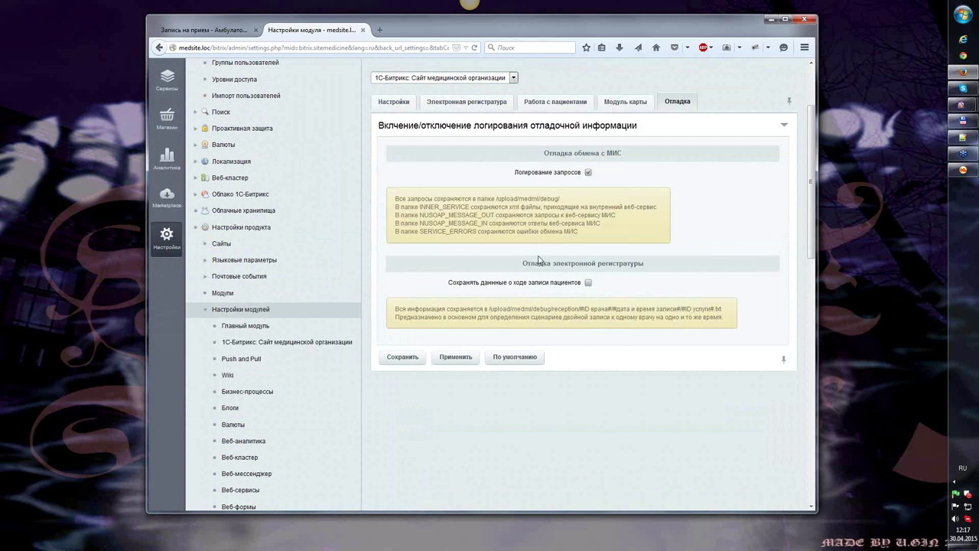
scroll(551, 253, "up", 1)
left_click(392, 206)
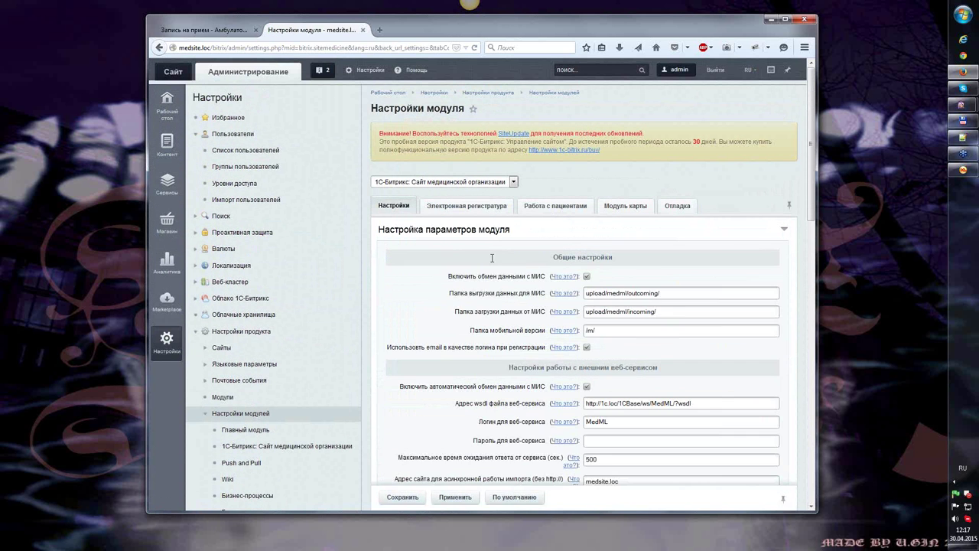
scroll(620, 311, "down", 2)
scroll(620, 311, "down", 3)
scroll(542, 273, "up", 3)
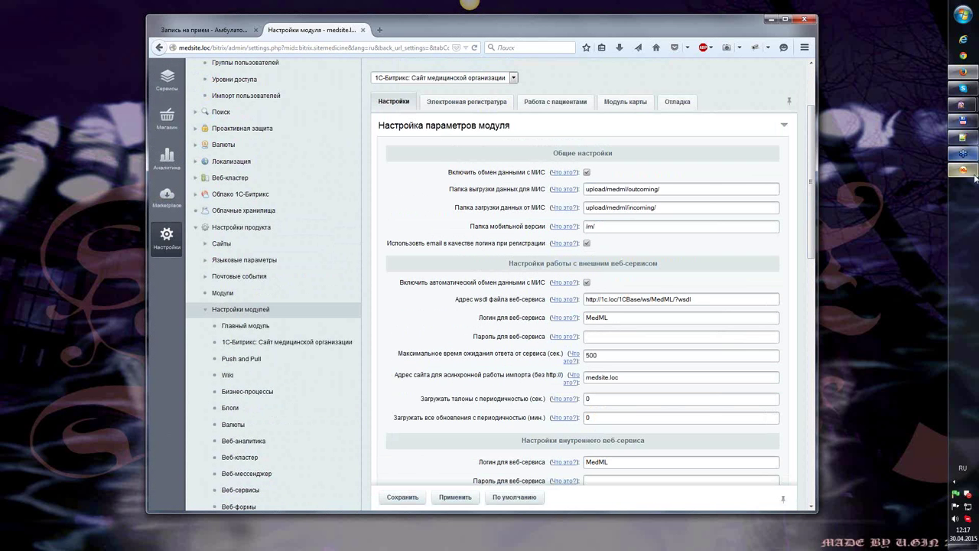
Step: Switch to 1С:Предприятие and open the "Обмен с сайтом" node from the site exchanges in administration
mouse_move(971, 175)
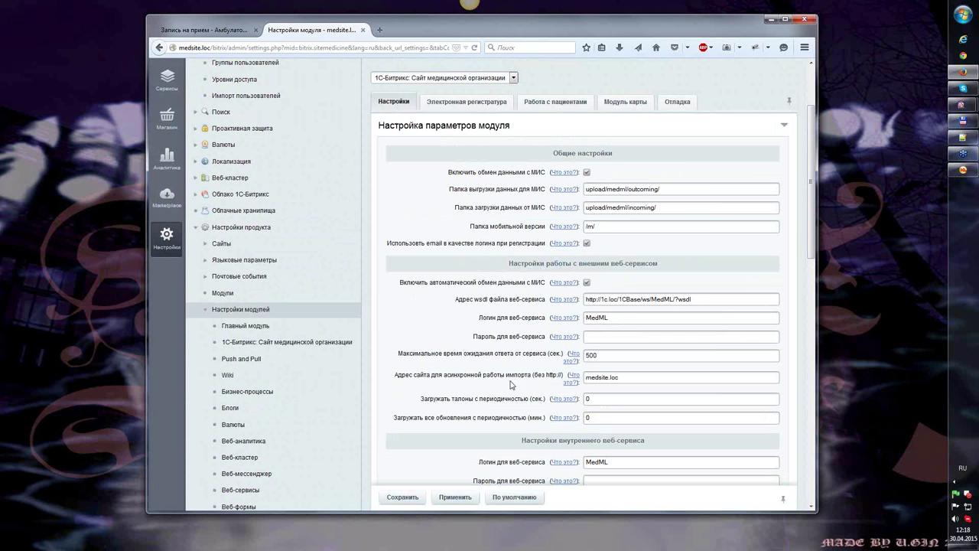
left_click(968, 176)
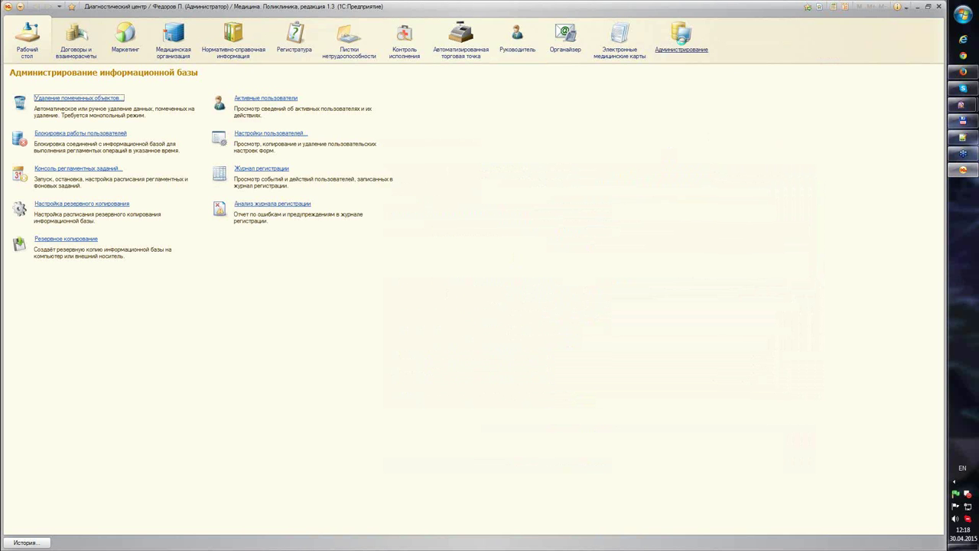
left_click(681, 35)
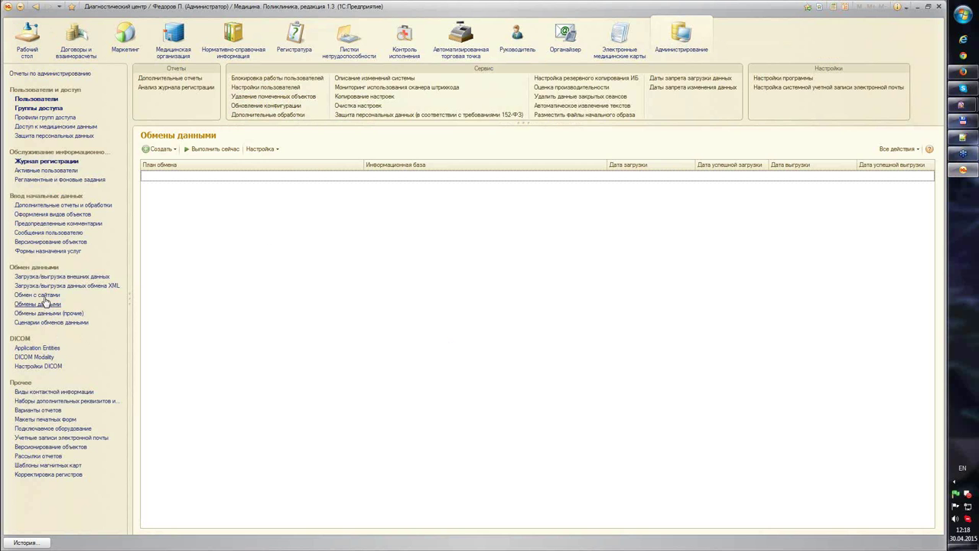
left_click(43, 296)
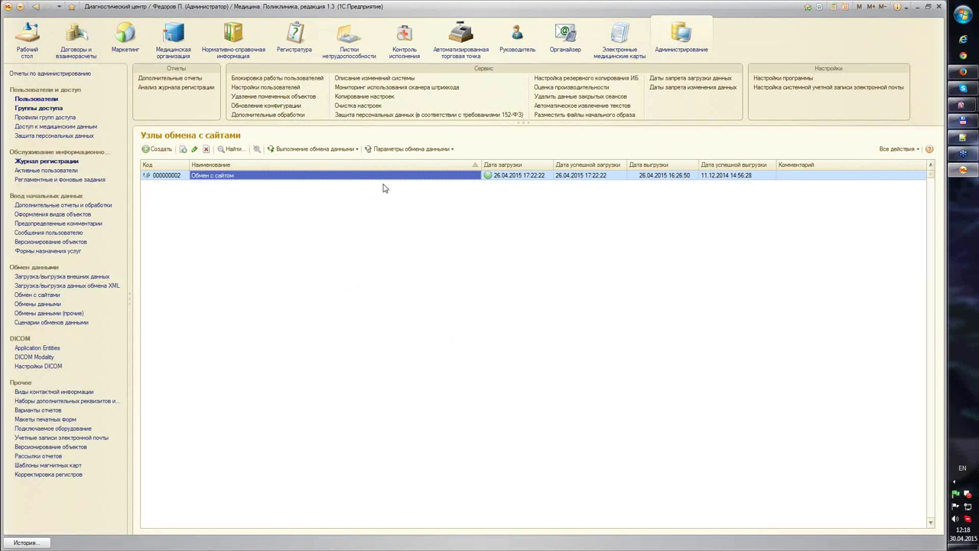
left_click(335, 150)
left_click(316, 173)
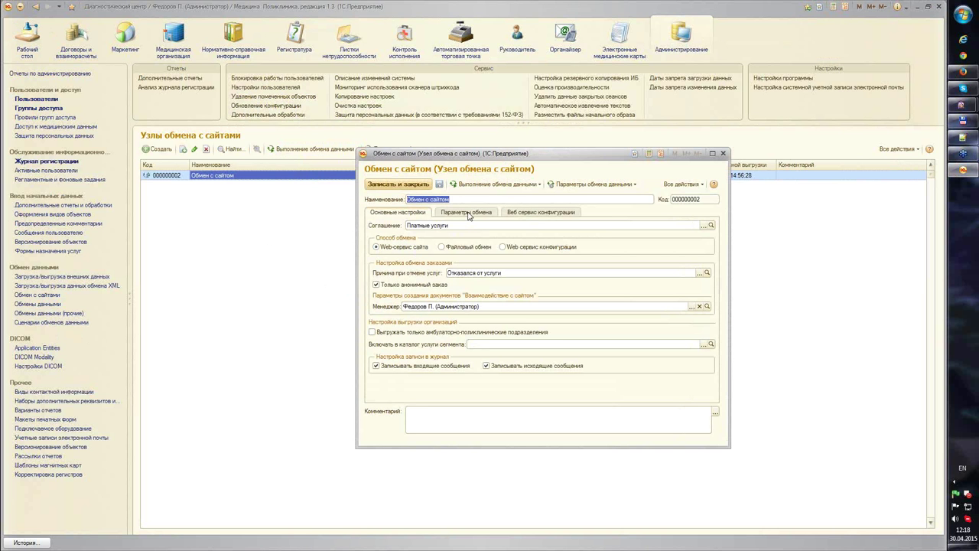
Step: Examine the site's web service address and user name in the node's exchange parameters
left_click(469, 213)
left_click_drag(436, 285, 542, 285)
left_click(542, 285)
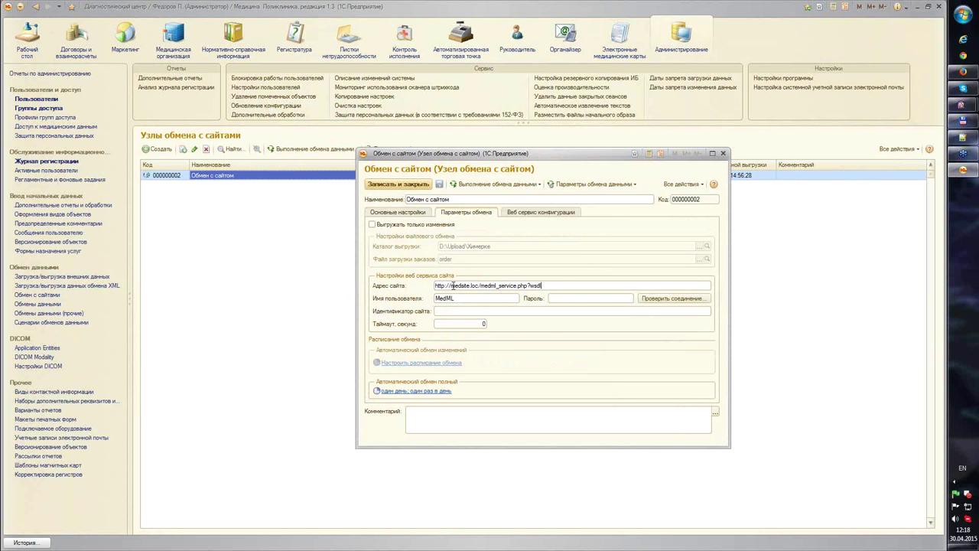
left_click_drag(482, 285, 528, 285)
left_click(542, 285)
left_click_drag(528, 286, 567, 285)
left_click(549, 286)
key("Tab")
Step: Check the internal web service's login and password fields in the browser's module settings, and return to the 1С exchange node
left_click(965, 74)
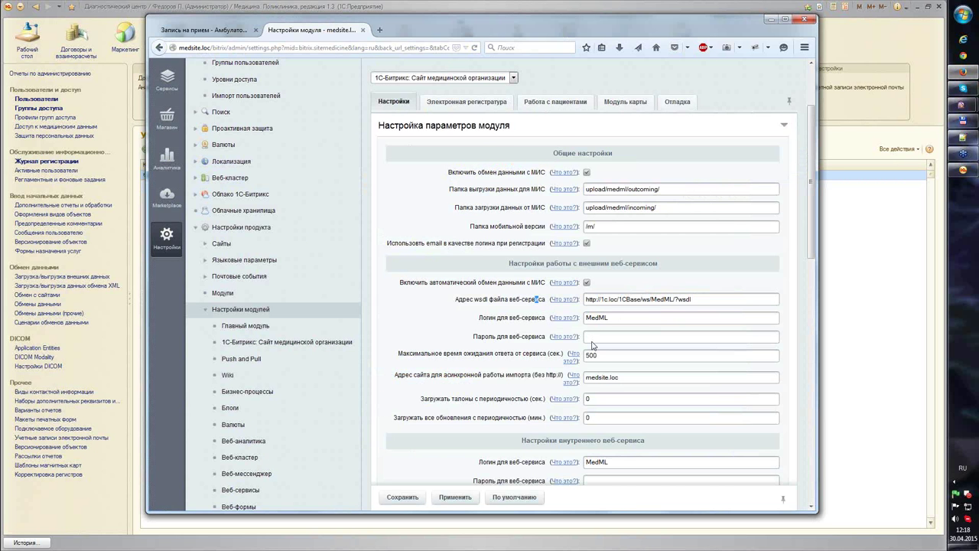
scroll(593, 346, "down", 1)
scroll(592, 342, "down", 5)
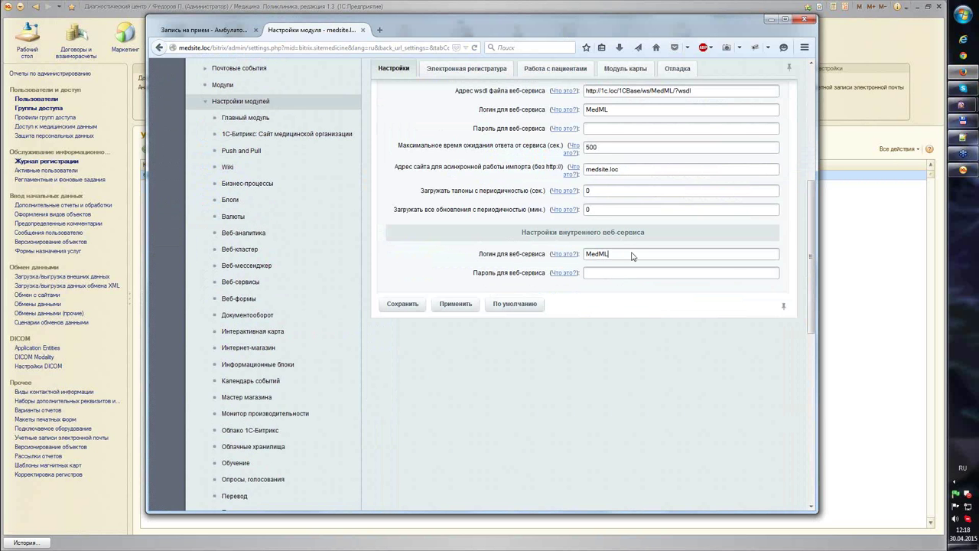
left_click(729, 272)
left_click(875, 218)
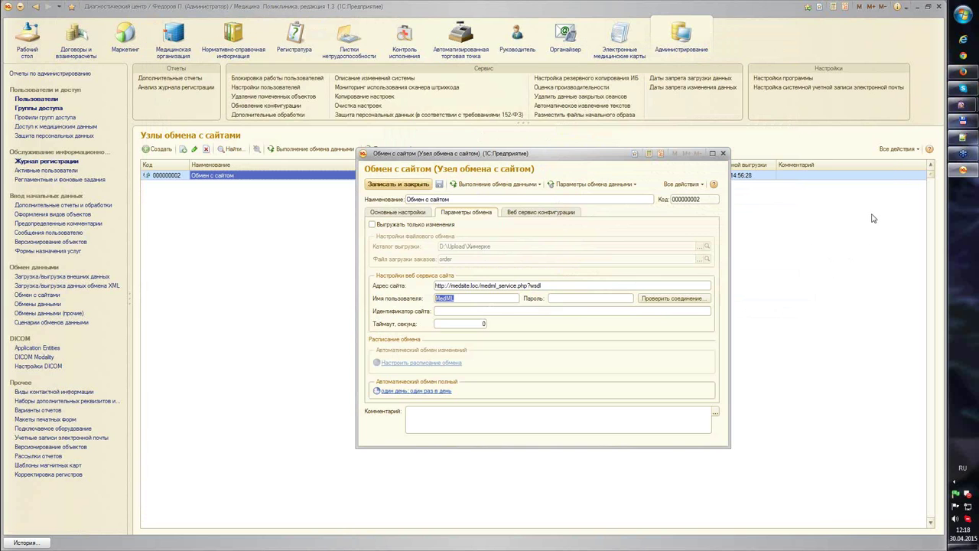
Step: Test the exchange node's connection to the site's web service, then save and close the node
left_click(673, 301)
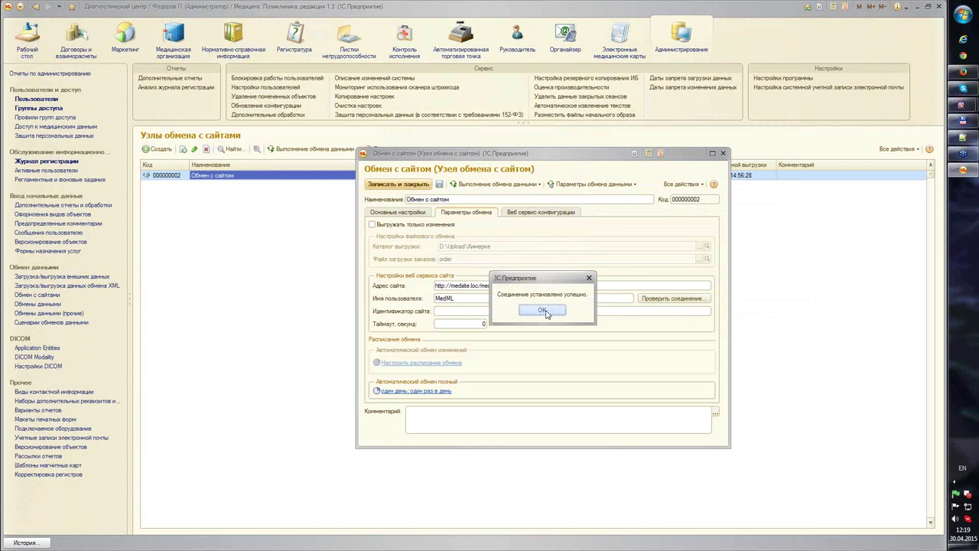
left_click(543, 311)
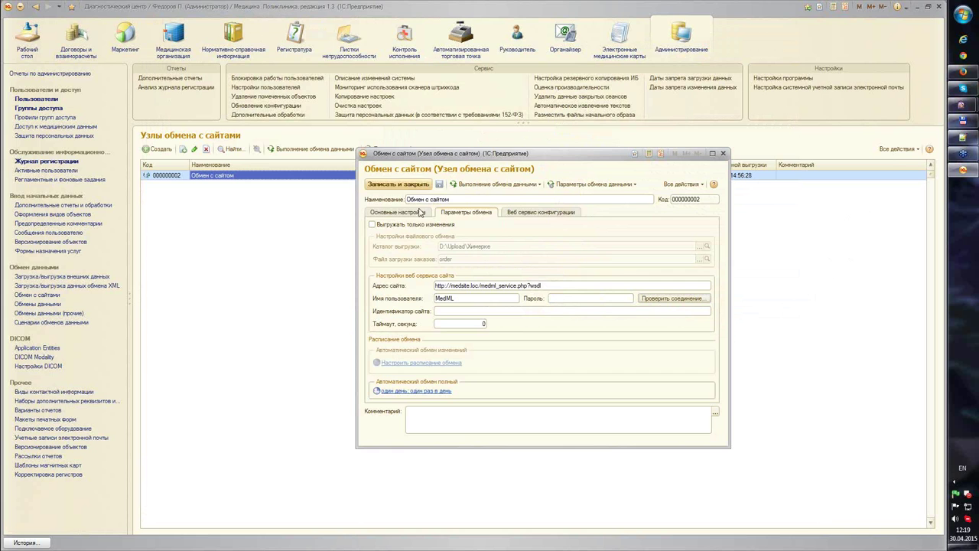
left_click(386, 184)
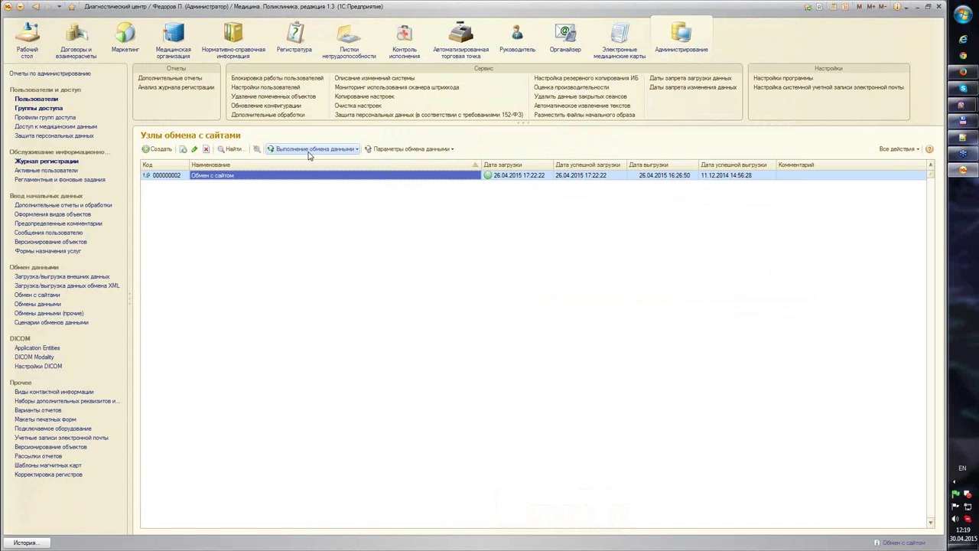
Step: Open the scheduled jobs console and run the "Обмен с сайтом полный" job immediately
left_click(321, 153)
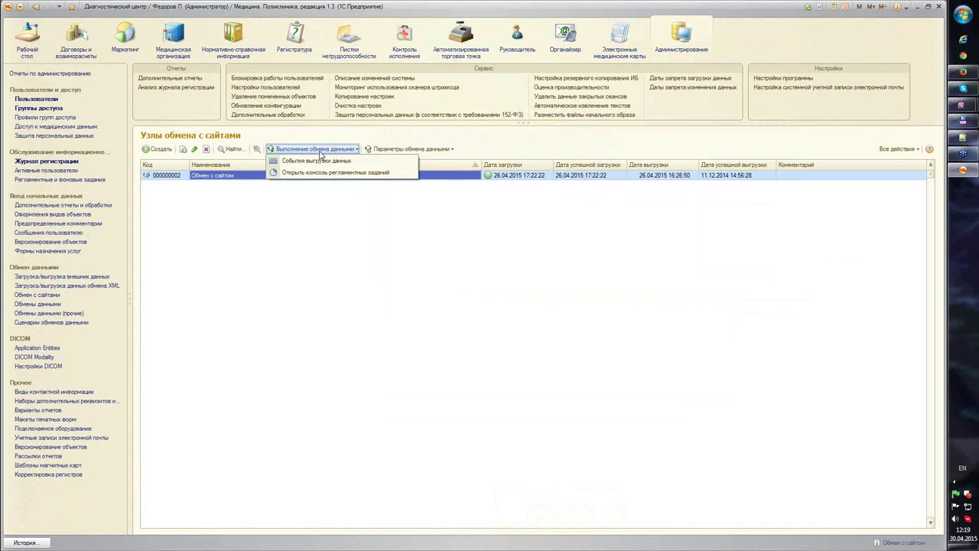
left_click(338, 175)
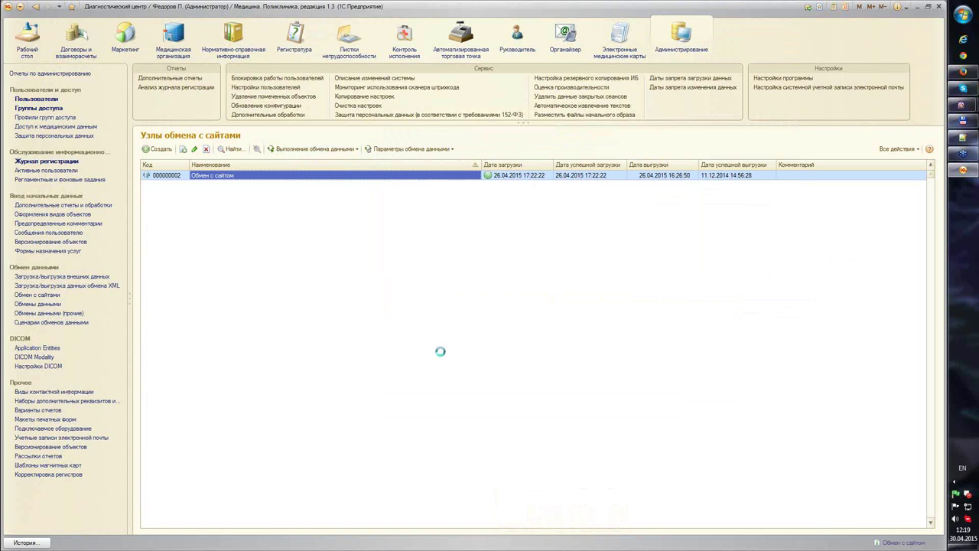
left_click(536, 297)
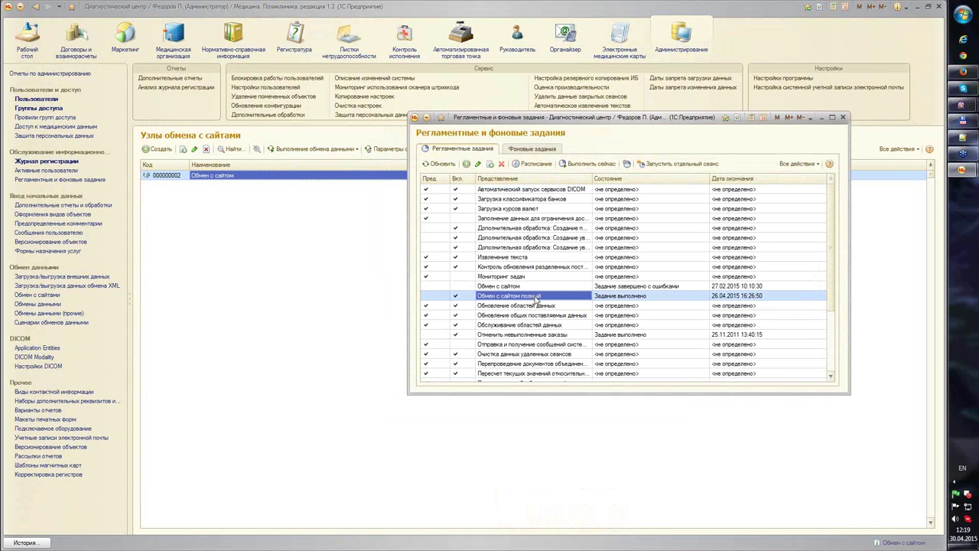
left_click(593, 164)
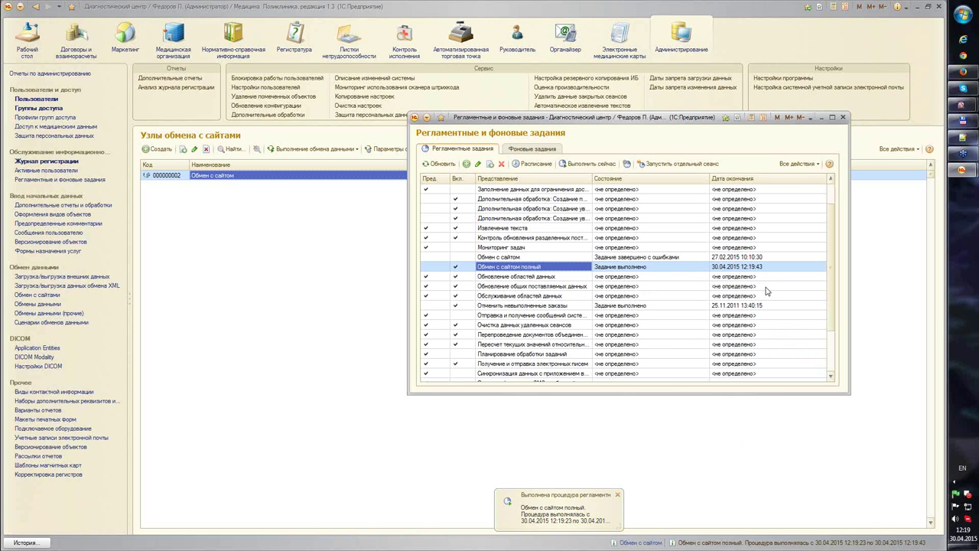
Step: Dismiss the exchange completion notification, minimize the main 1C window and switch to the Медицинская клиника site in the browser
left_click(772, 267)
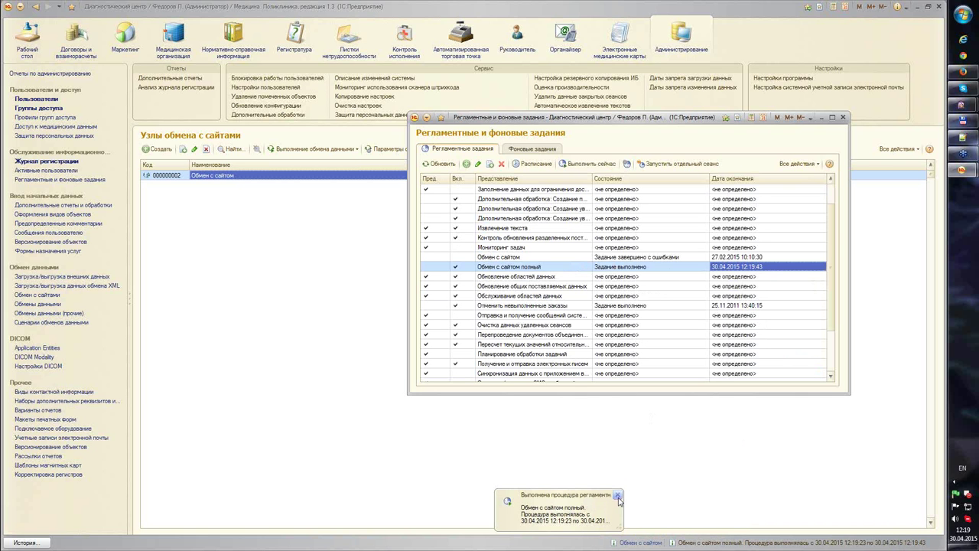
left_click(618, 496)
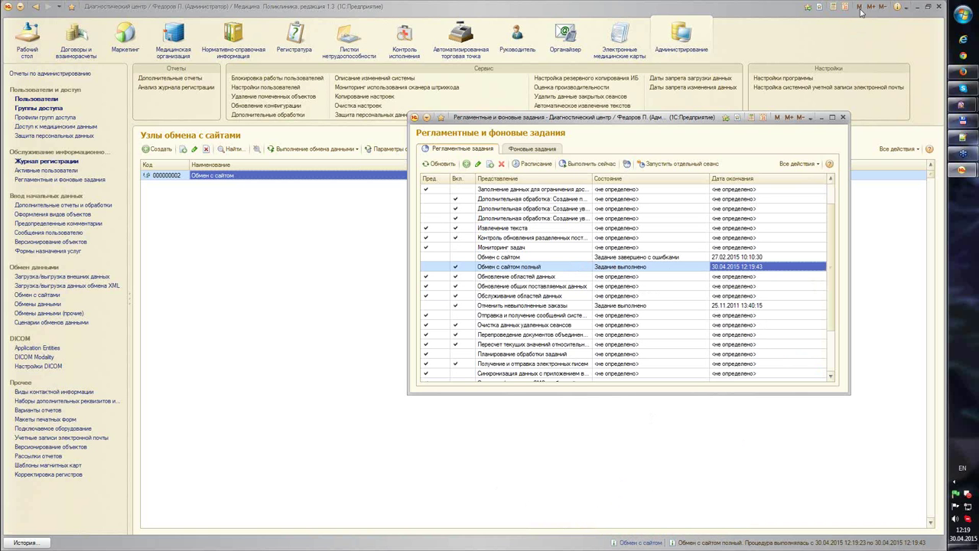
left_click(919, 9)
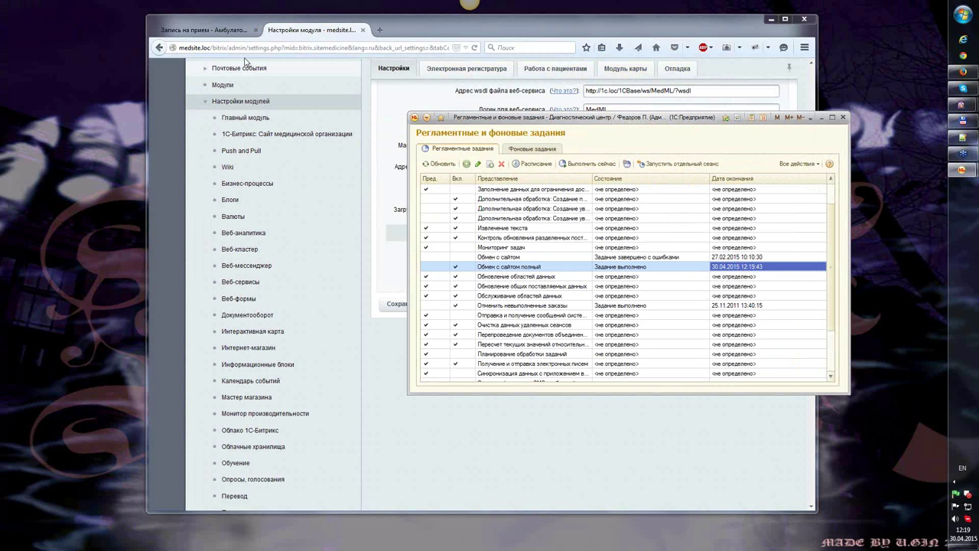
key("alt+Tab")
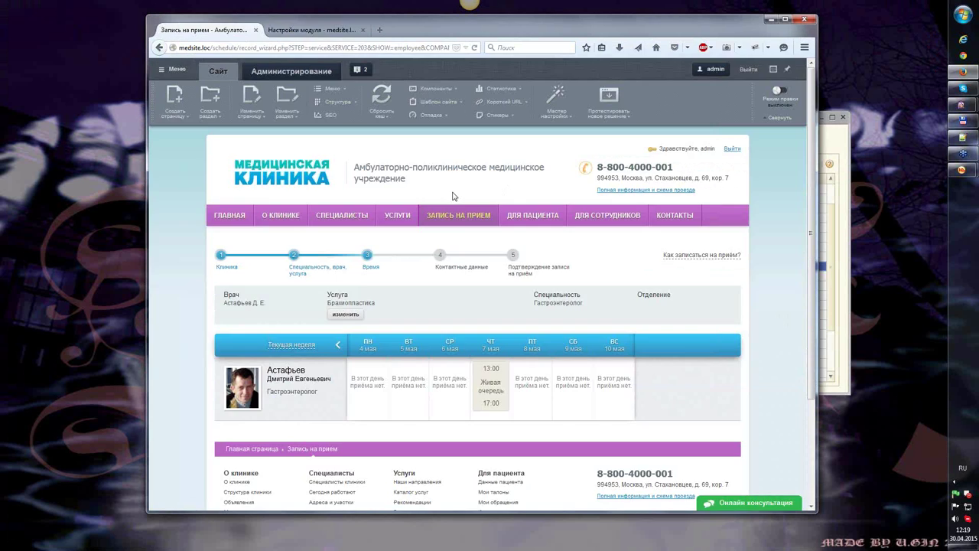
right_click(224, 215)
left_click(366, 195)
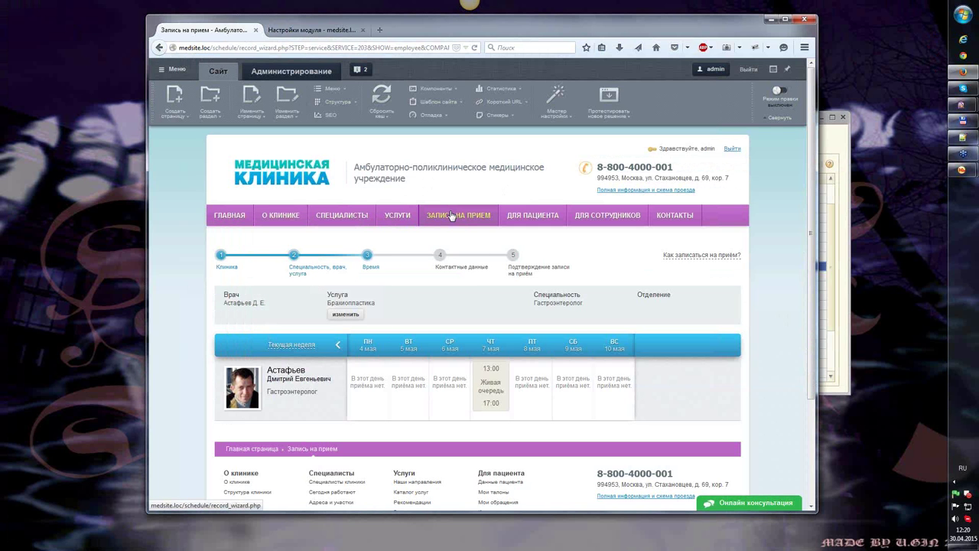
Step: Open the Запись на прием page and view the clinics listed in the Поликлиники category
left_click(453, 216)
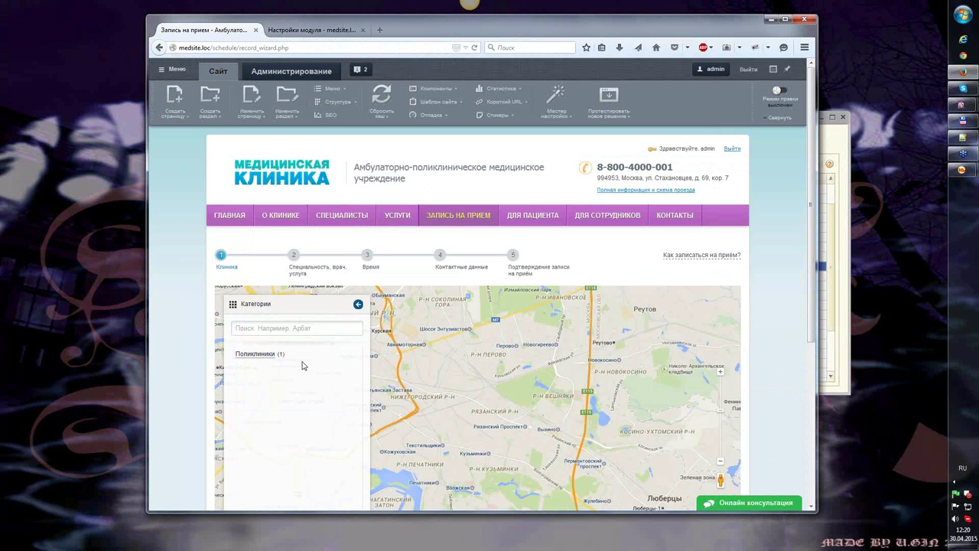
left_click(258, 356)
left_click(714, 305)
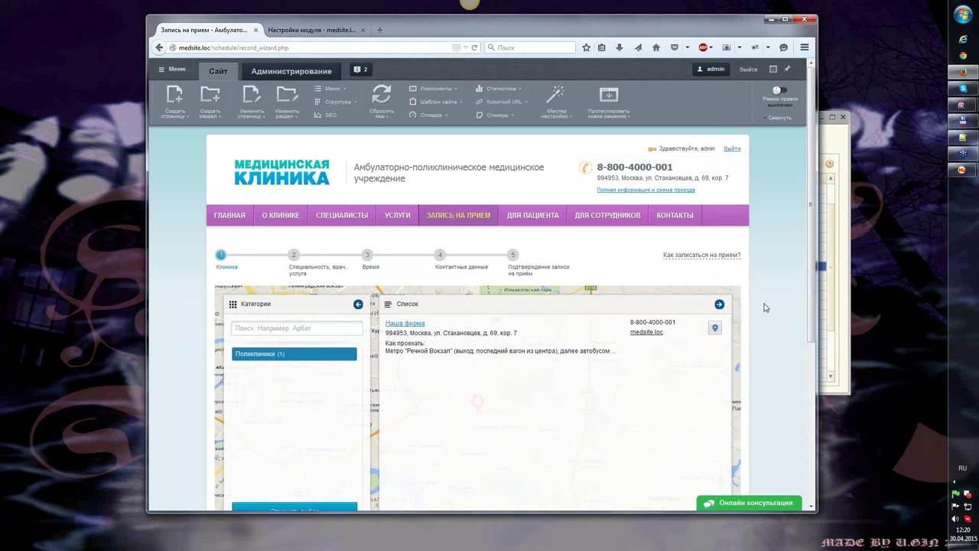
scroll(765, 308, "down", 3)
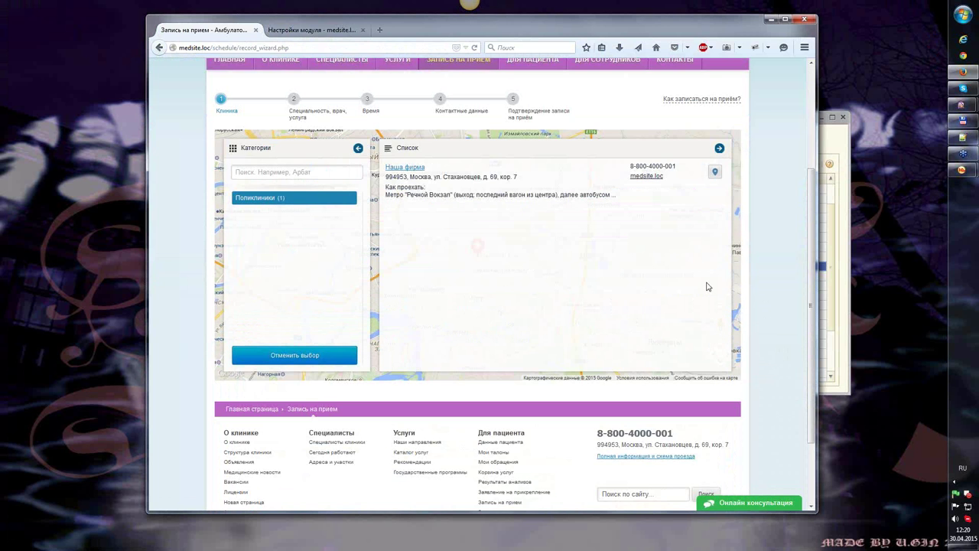
scroll(752, 273, "up", 2)
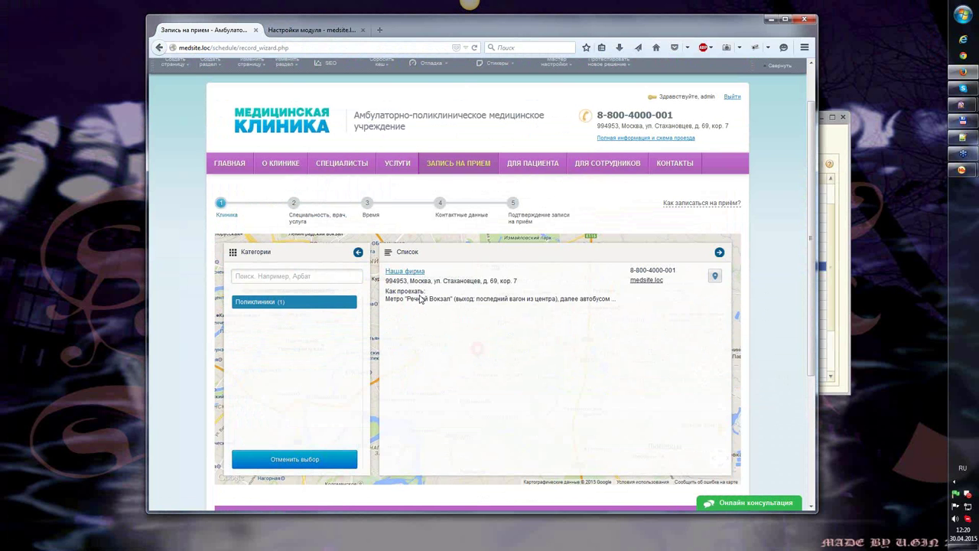
scroll(417, 340, "up", 1)
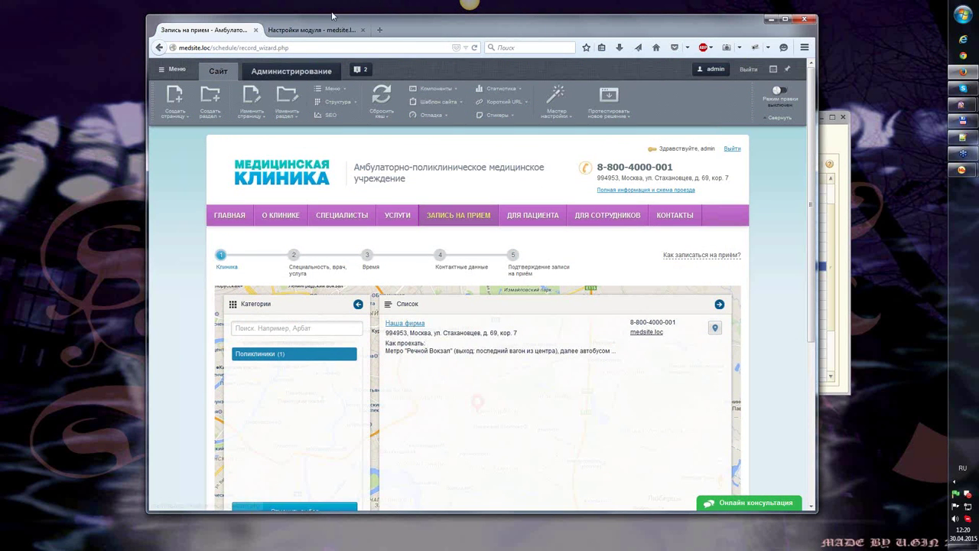
Step: In the site administration, open the Организации list under Контент and open the Диагностический центр record for editing
left_click(313, 30)
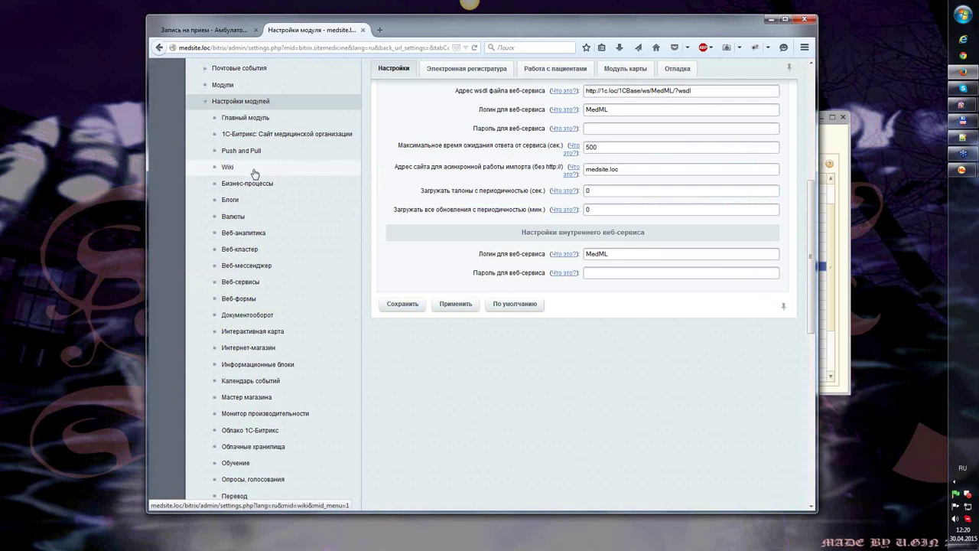
scroll(255, 174, "up", 5)
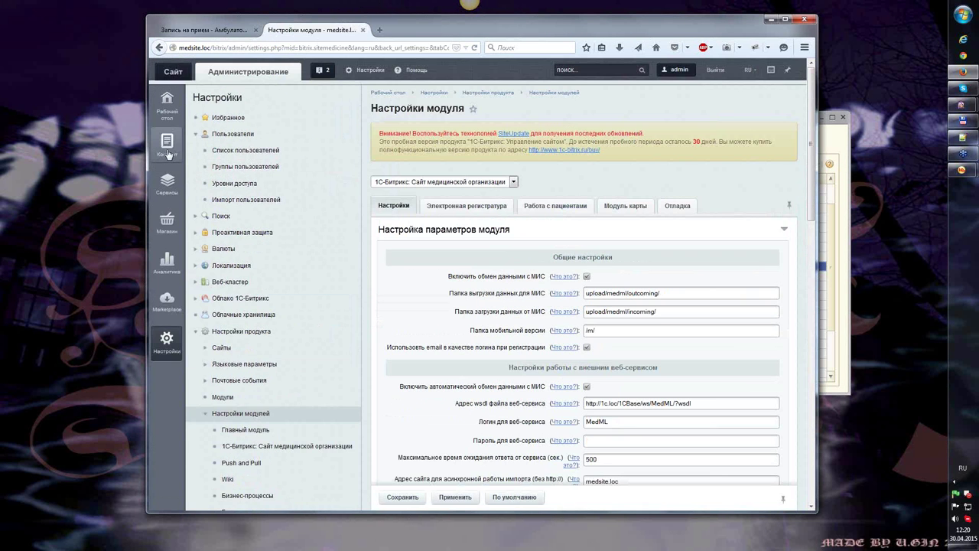
left_click(168, 145)
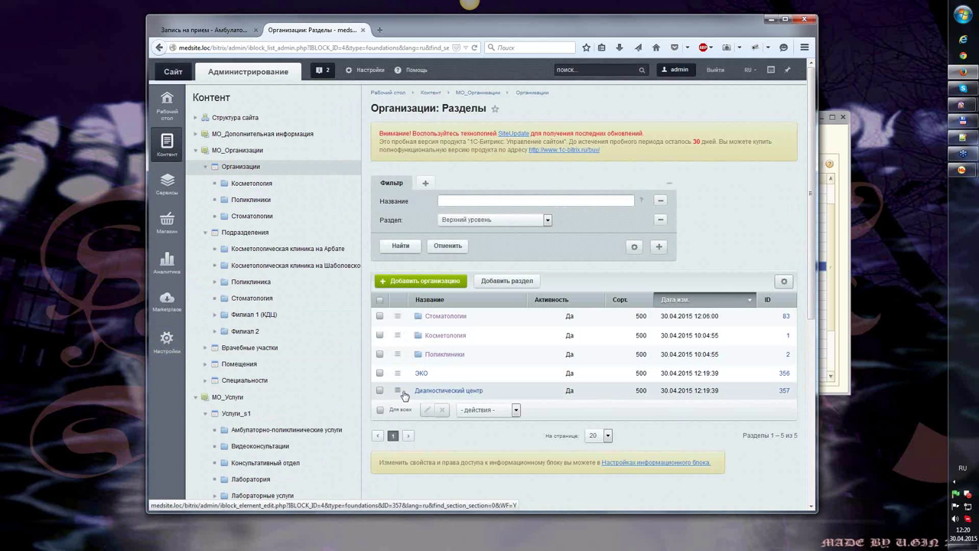
left_click(378, 391)
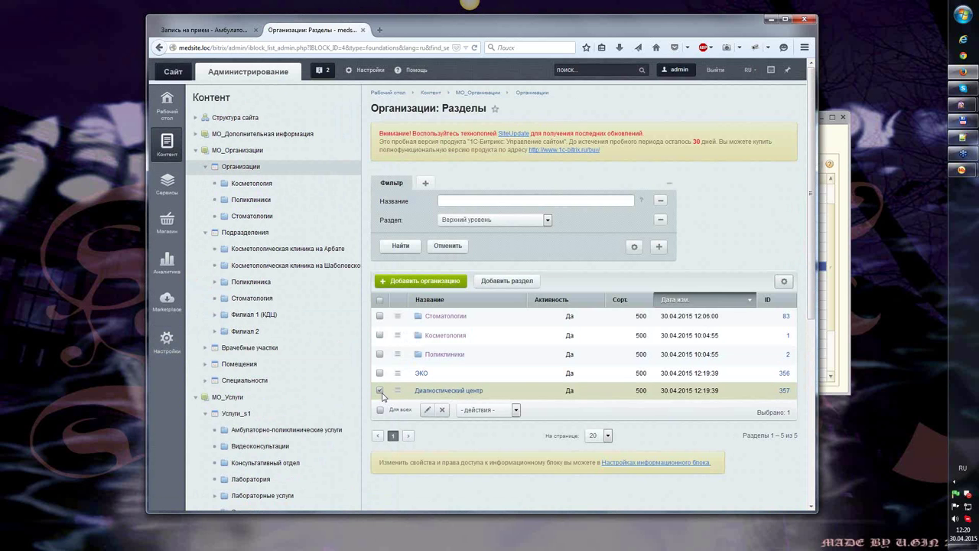
left_click(447, 392)
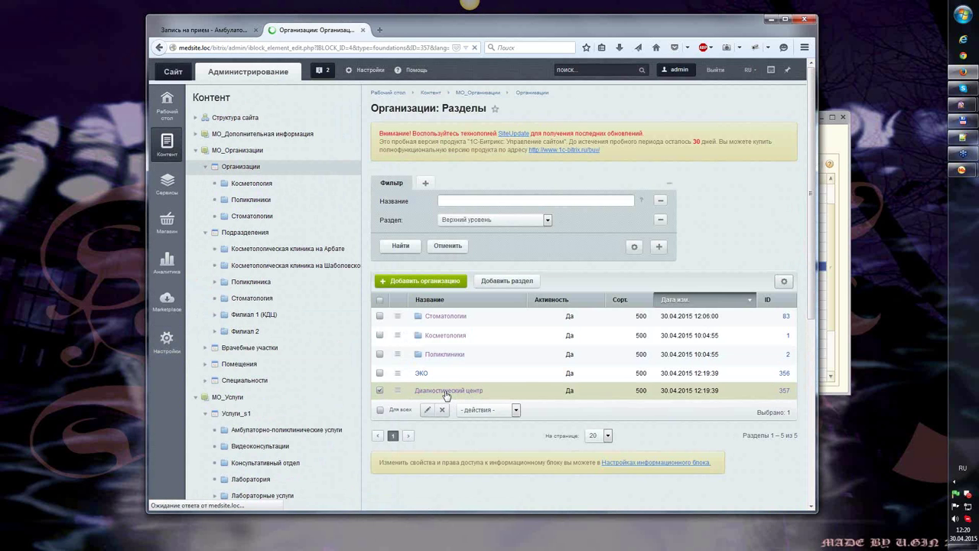
scroll(471, 351, "down", 3)
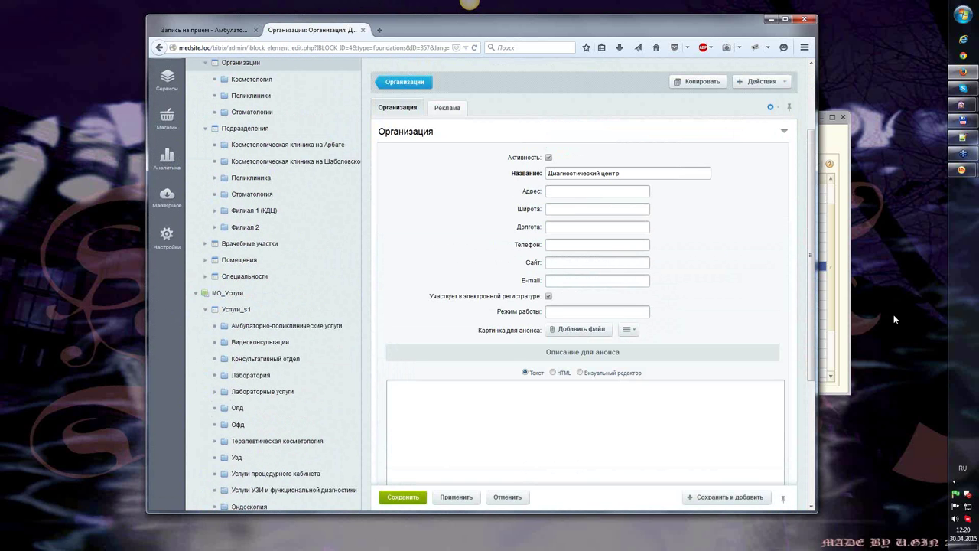
Step: Fill in the organization's address, set Широта to 55.8264100 and Долгота to 37.3160780, and save the record
key("Down")
key("Up")
key("Return")
left_click(456, 497)
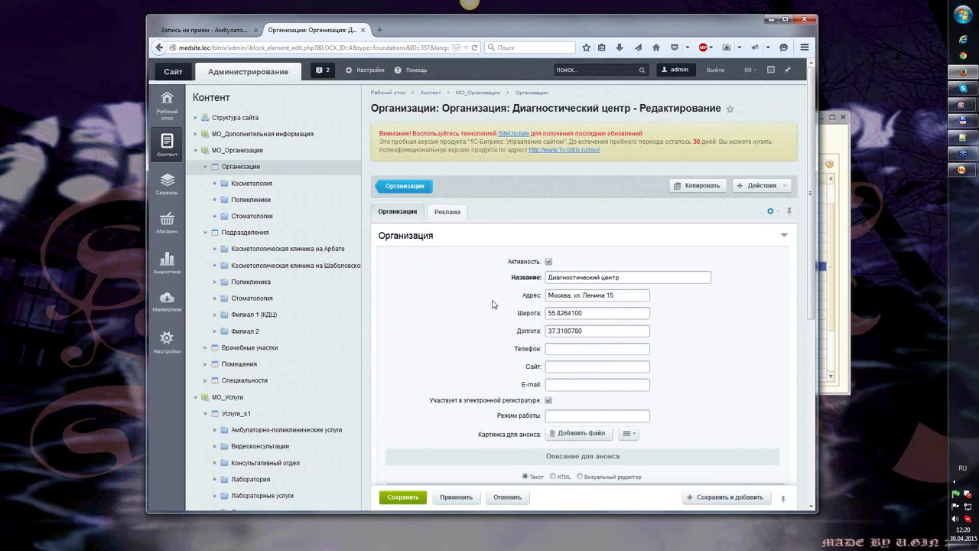
scroll(482, 275, "down", 3)
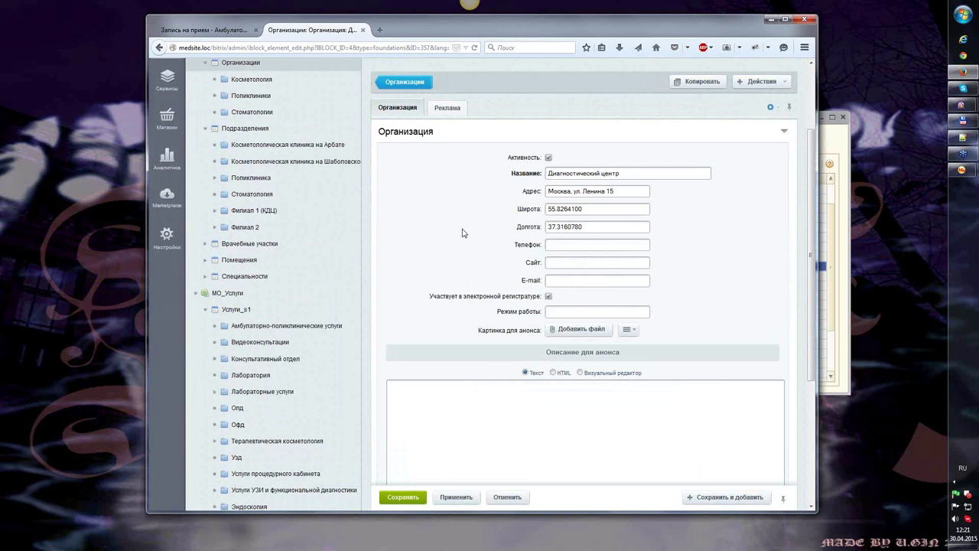
scroll(463, 222, "up", 1)
scroll(462, 210, "up", 1)
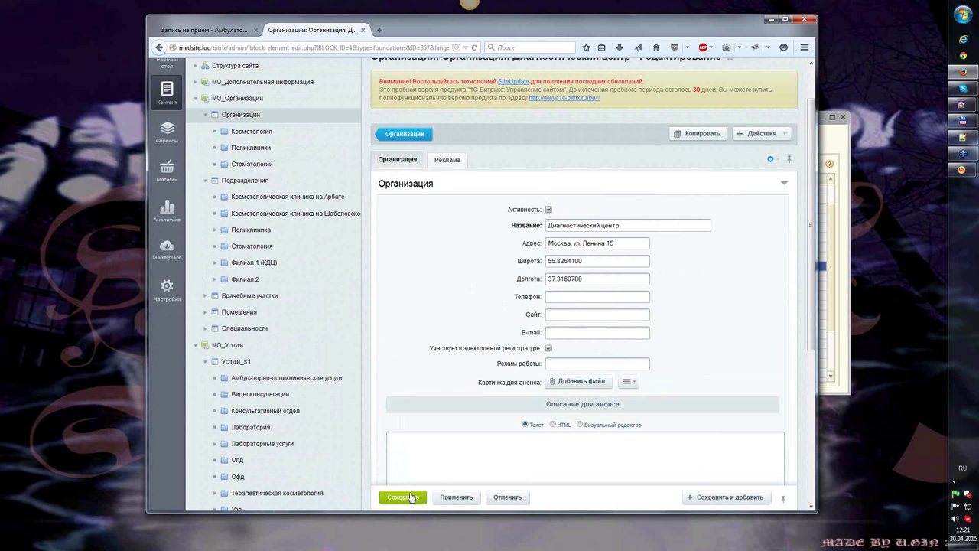
scroll(459, 364, "down", 5)
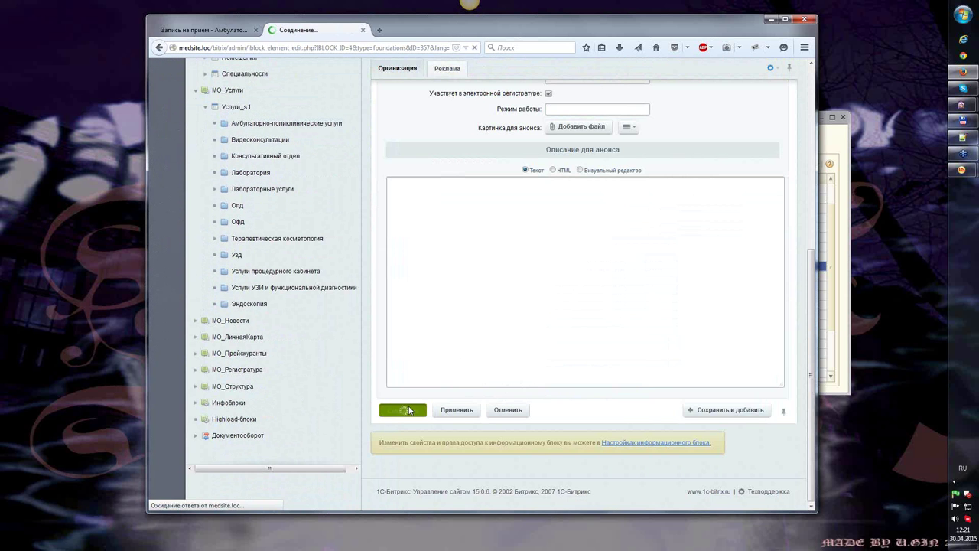
left_click(424, 411)
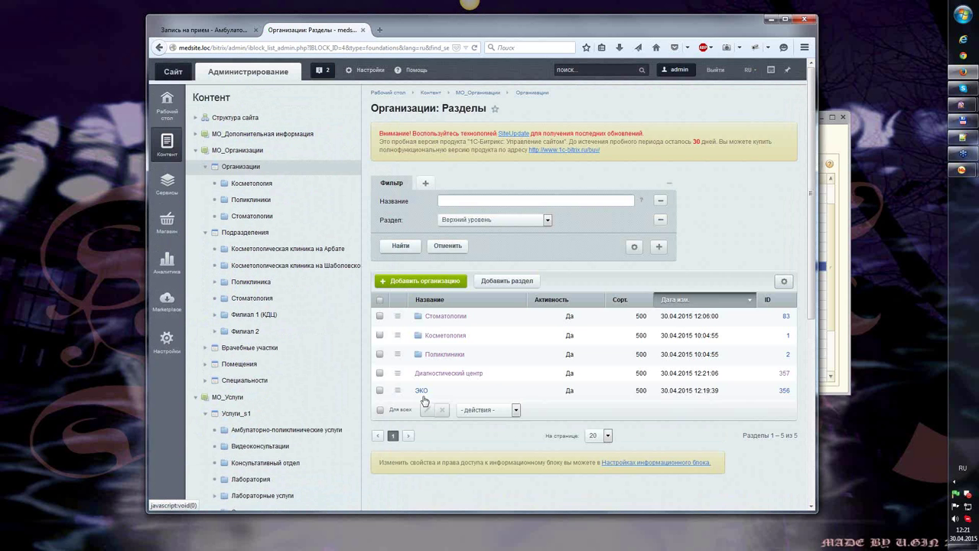
Step: Move the Диагностический центр organization into the Поликлиники section
left_click(379, 372)
left_click(488, 410)
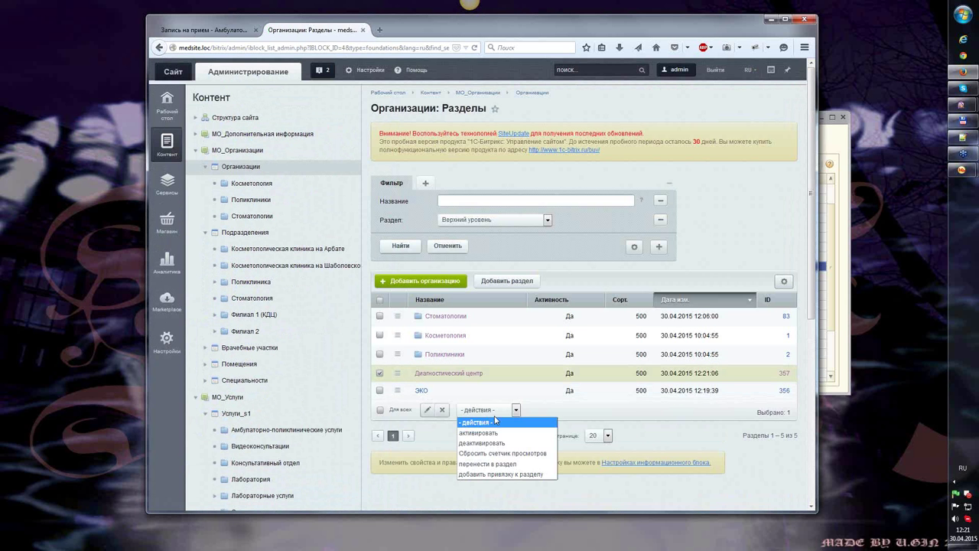
left_click(551, 465)
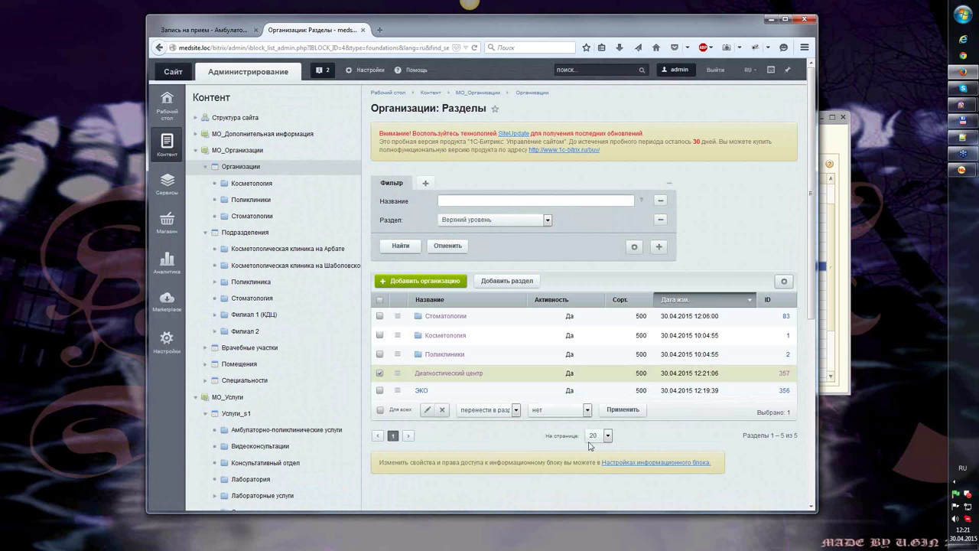
left_click(554, 412)
left_click(566, 454)
left_click(622, 412)
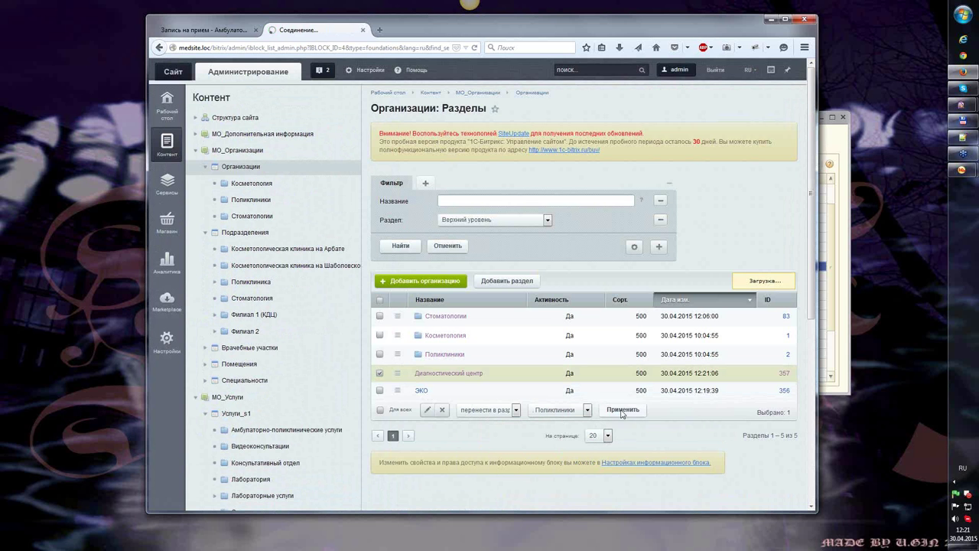
Step: On the site's appointment booking page, choose Диагностический центр from the Поликлиники category
left_click(205, 30)
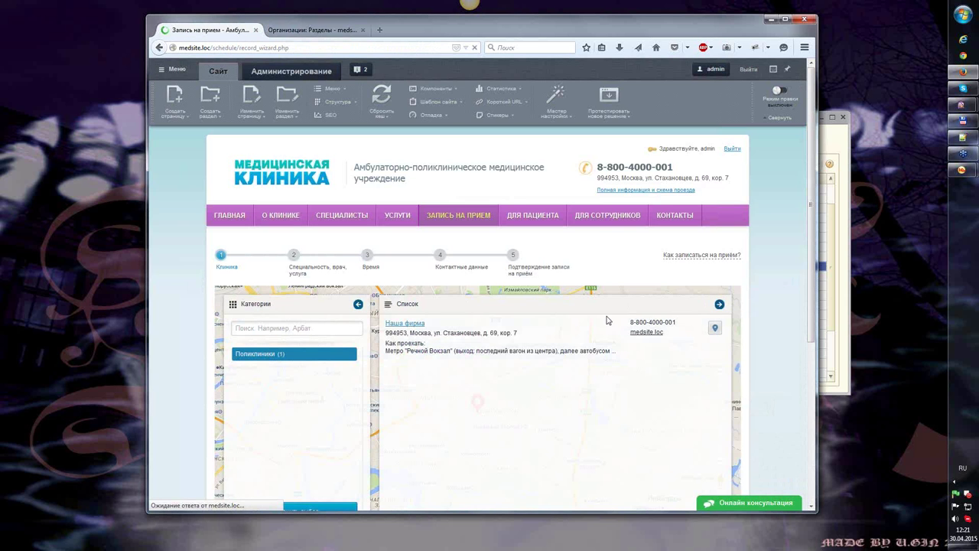
left_click(254, 354)
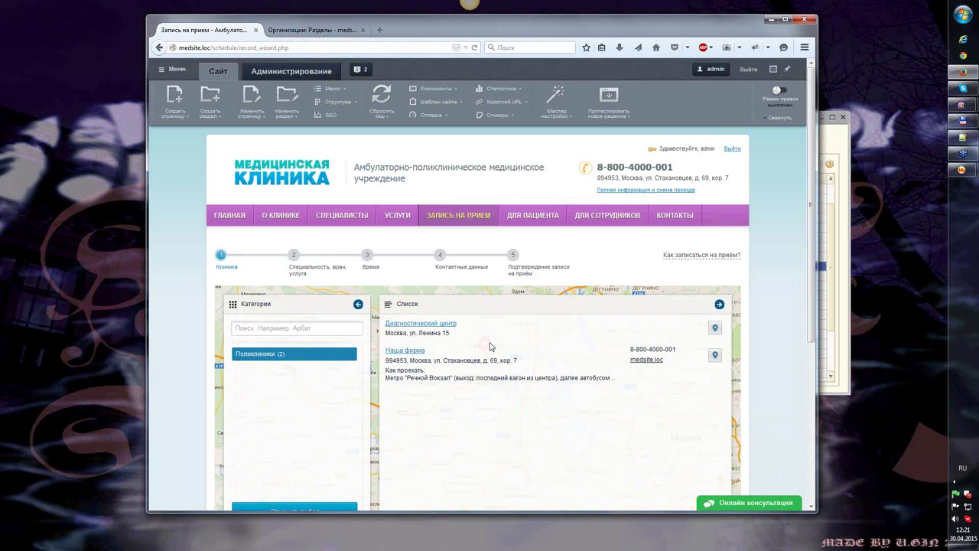
left_click(417, 328)
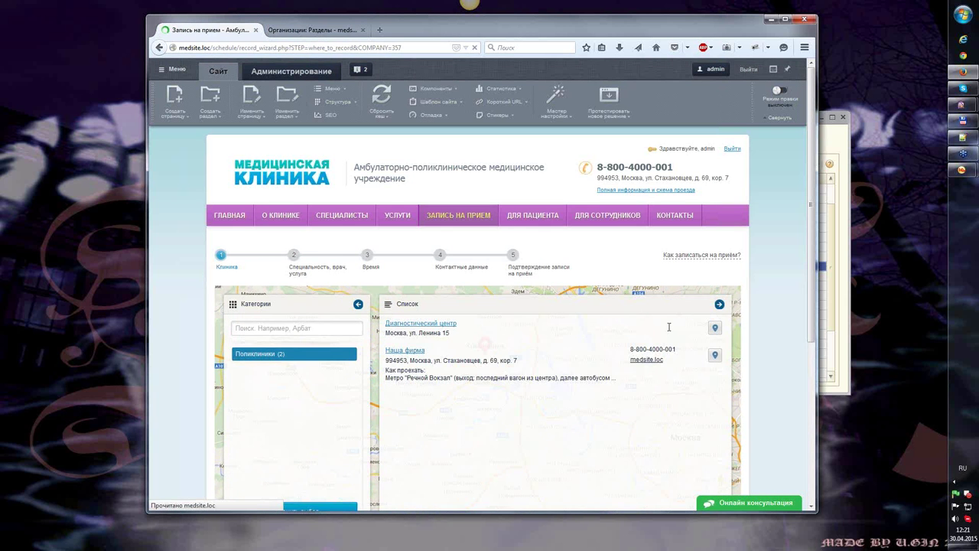
Step: Examine the doctors grouped by specialty that Диагностический центр offers for appointment booking
scroll(561, 314, "down", 8)
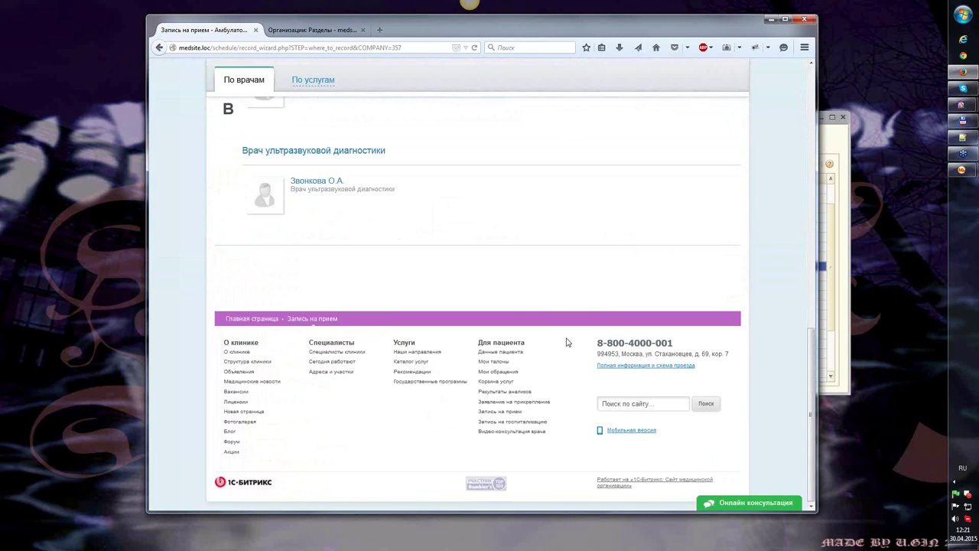
scroll(564, 330, "up", 5)
scroll(561, 343, "up", 5)
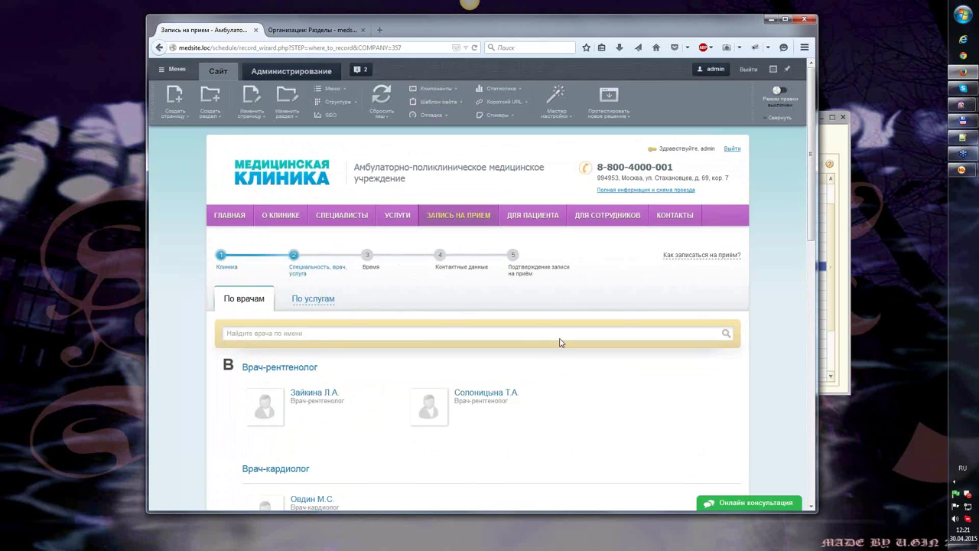
scroll(562, 343, "down", 2)
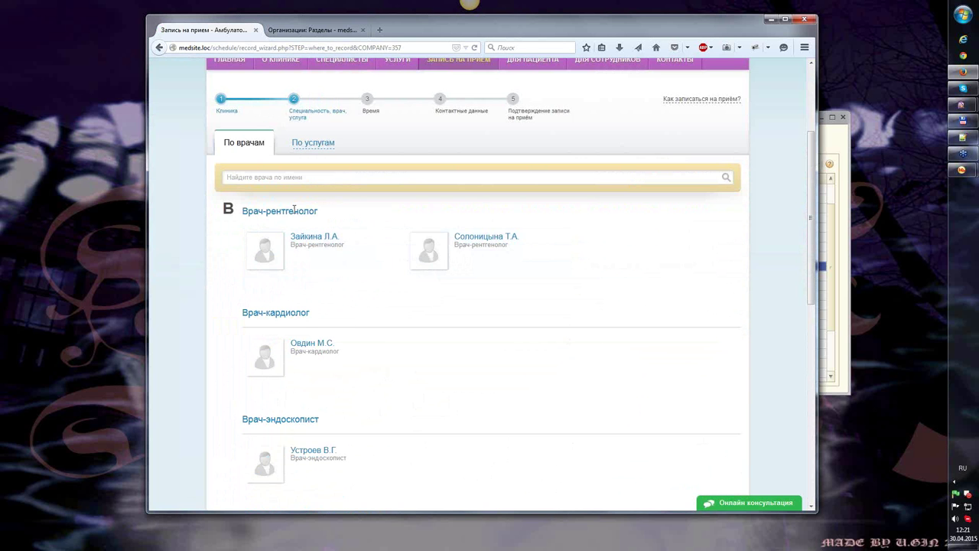
scroll(292, 222, "down", 5)
scroll(215, 198, "up", 6)
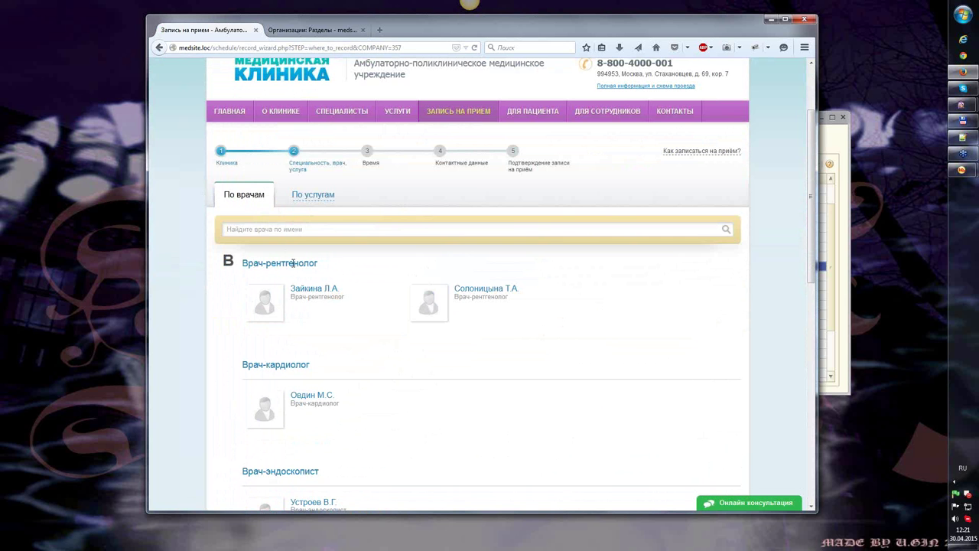
left_click_drag(319, 263, 241, 262)
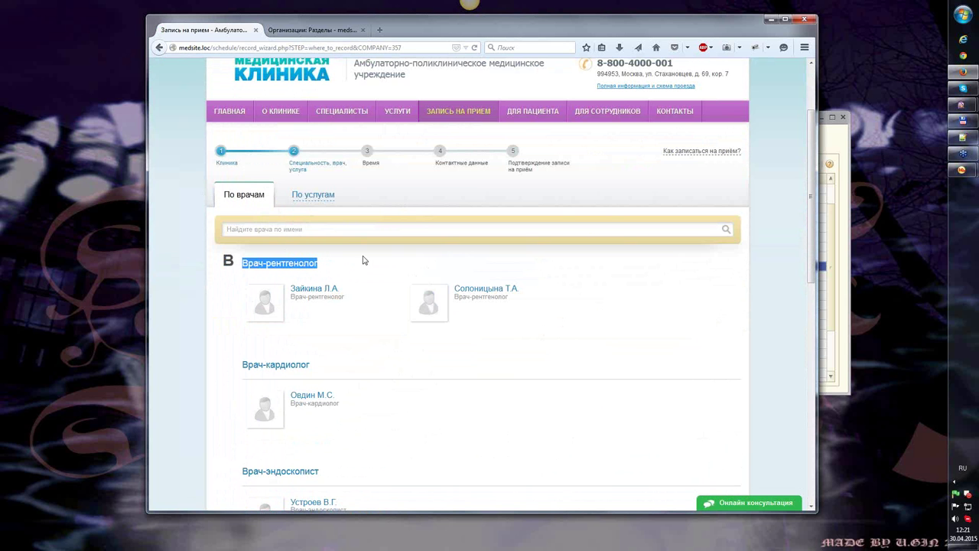
scroll(363, 260, "down", 5)
scroll(415, 255, "up", 2)
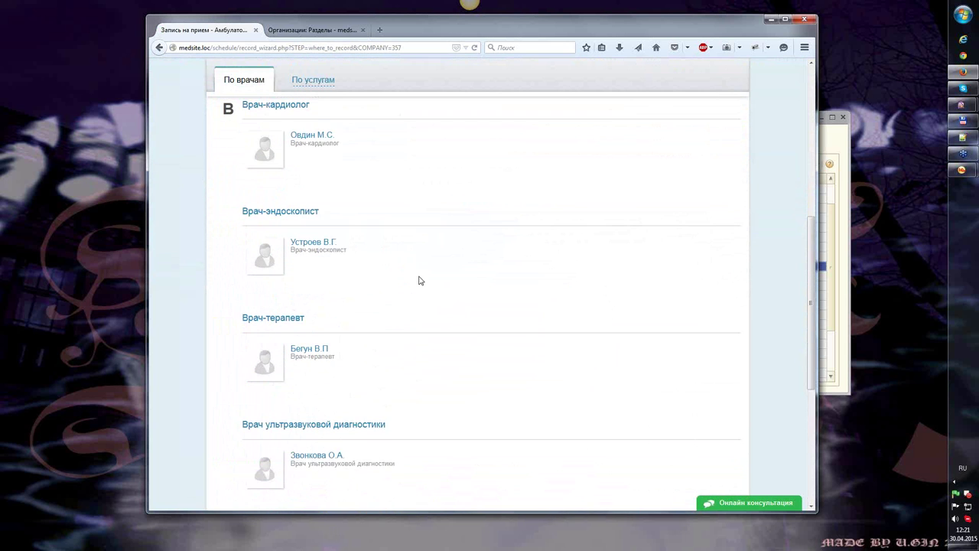
scroll(419, 279, "up", 2)
scroll(415, 258, "down", 4)
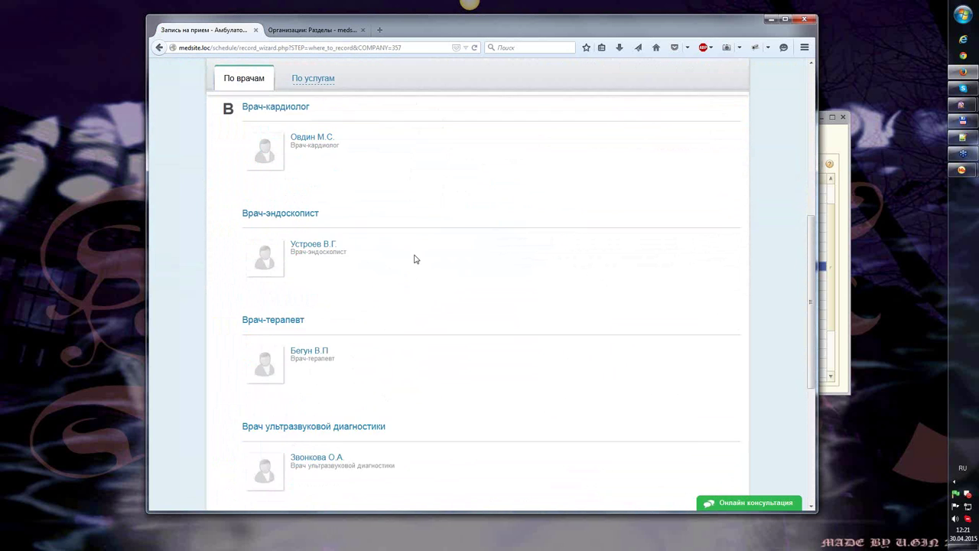
scroll(243, 280, "up", 2)
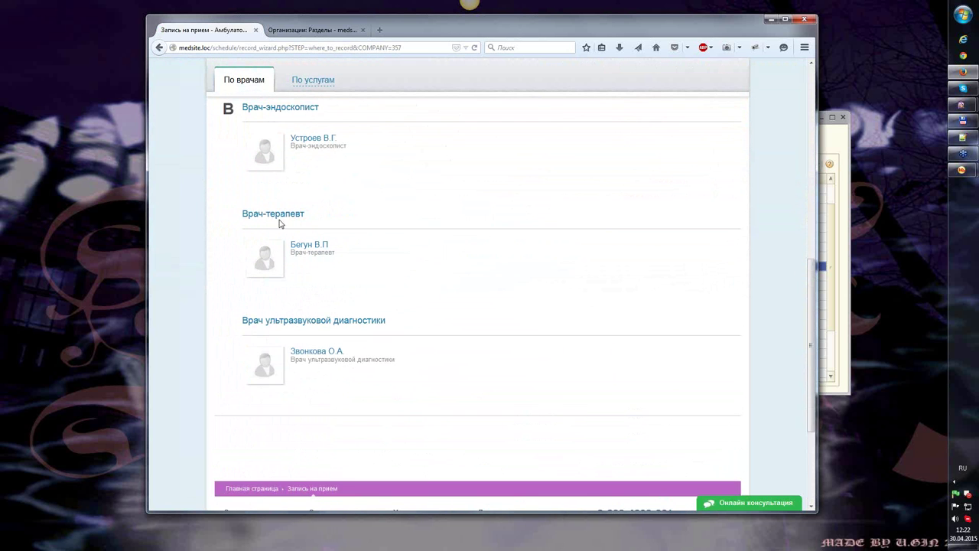
Step: Examine the services offered for booking by department, expanding Консультативный отдел and Олд to view their services and prices
scroll(342, 242, "up", 2)
scroll(342, 241, "up", 2)
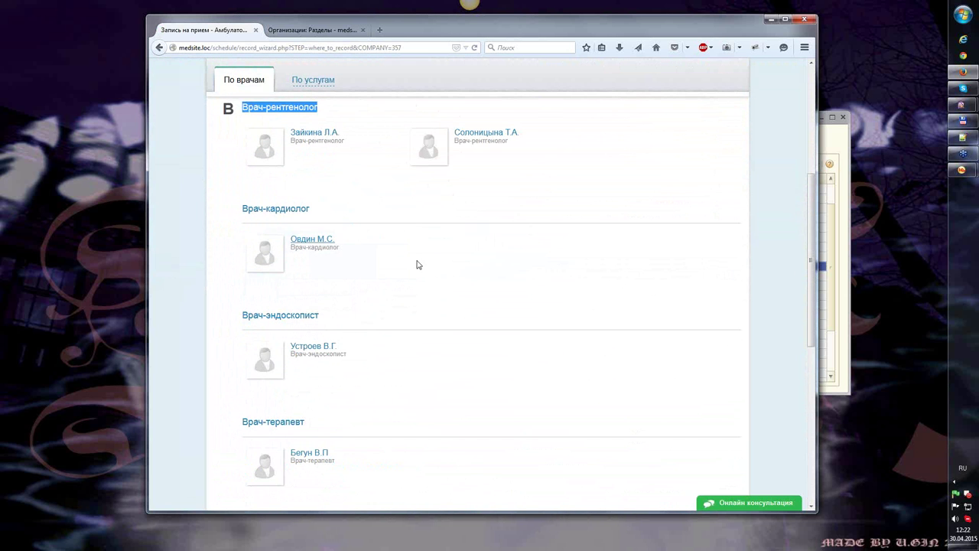
scroll(444, 290, "up", 3)
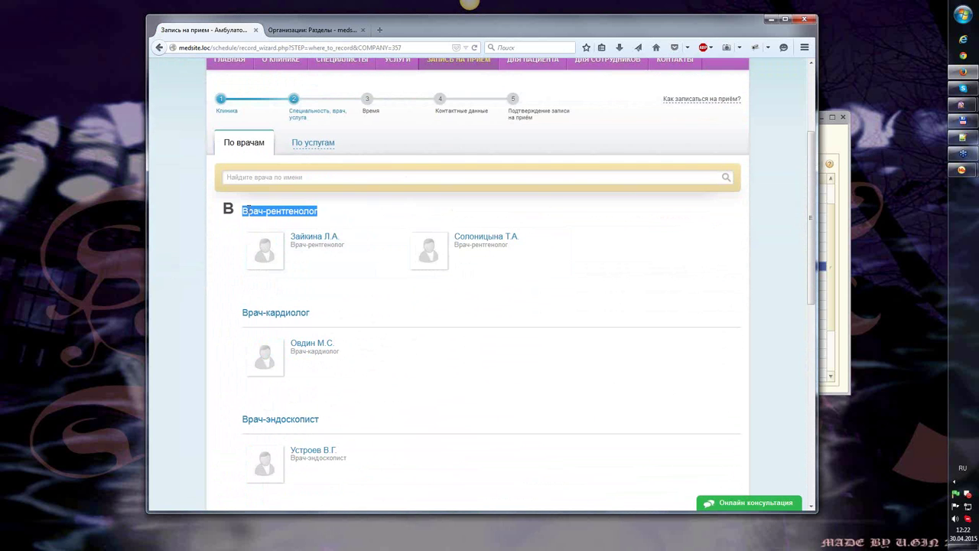
left_click(260, 209)
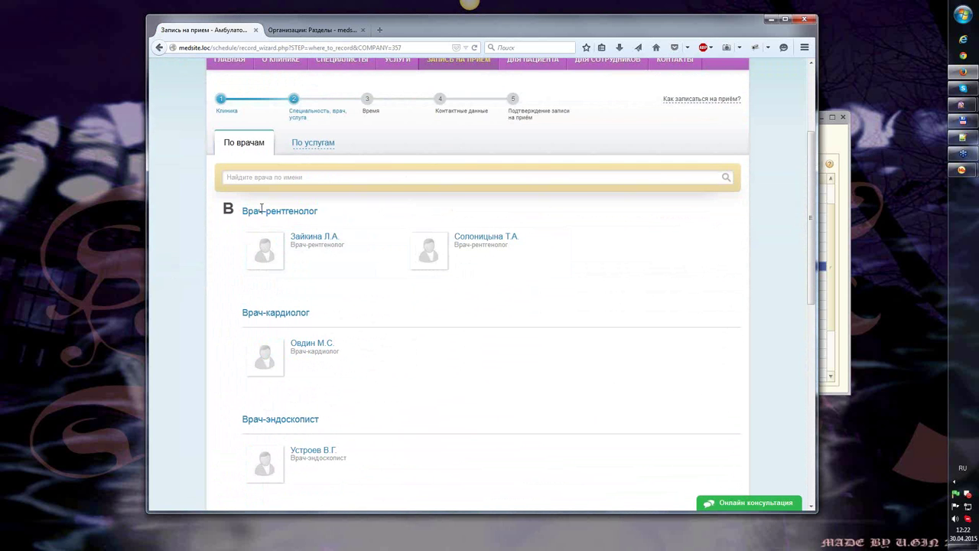
scroll(261, 208, "up", 3)
left_click(313, 246)
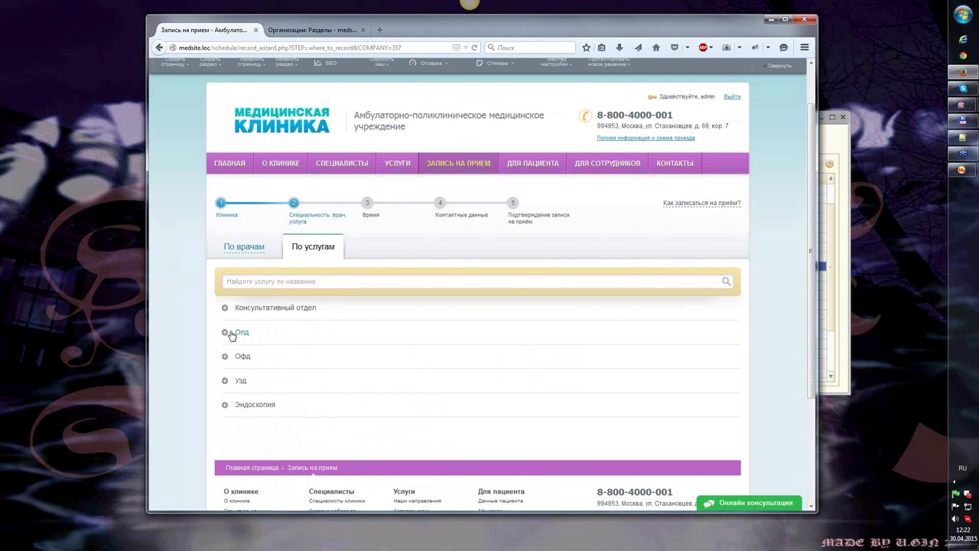
left_click(225, 309)
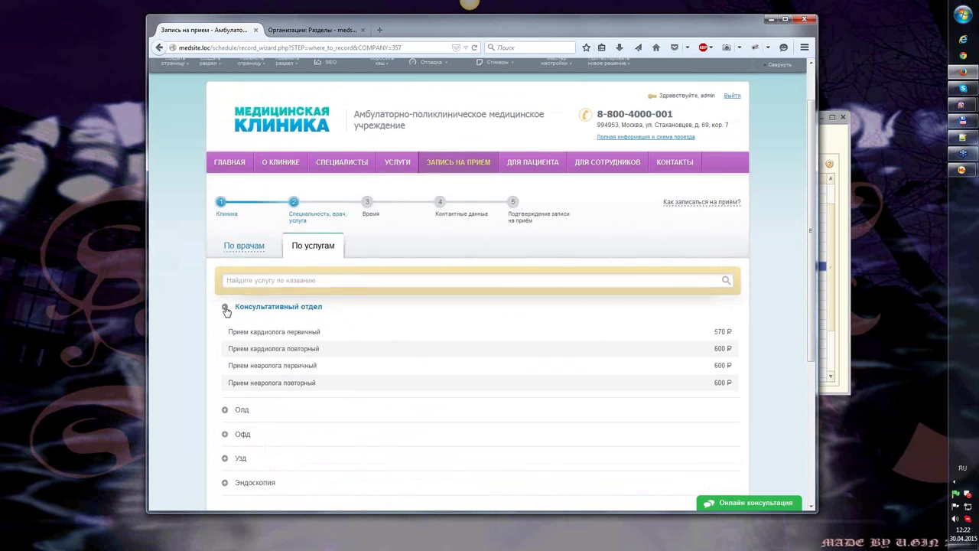
scroll(225, 311, "down", 3)
left_click(225, 309)
scroll(226, 310, "down", 1)
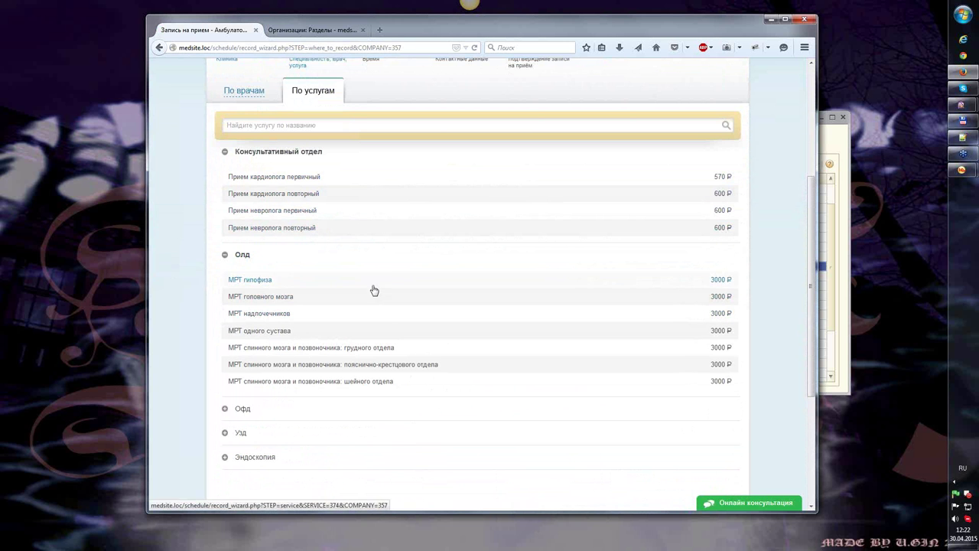
scroll(431, 266, "up", 5)
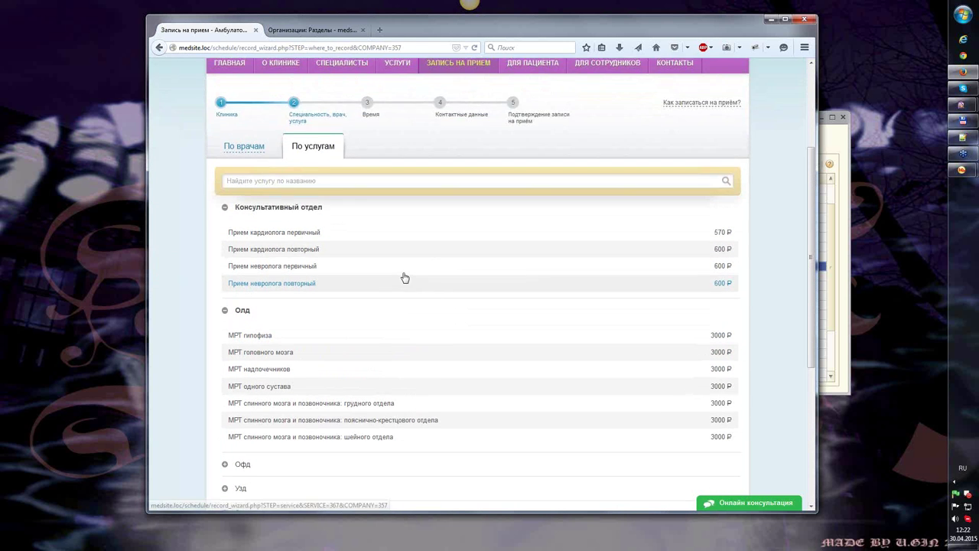
scroll(406, 289, "down", 2)
Step: Choose the cardiologist from the doctor list and check the weekly appointment times for the service Прием кардиолога повторный
left_click(246, 147)
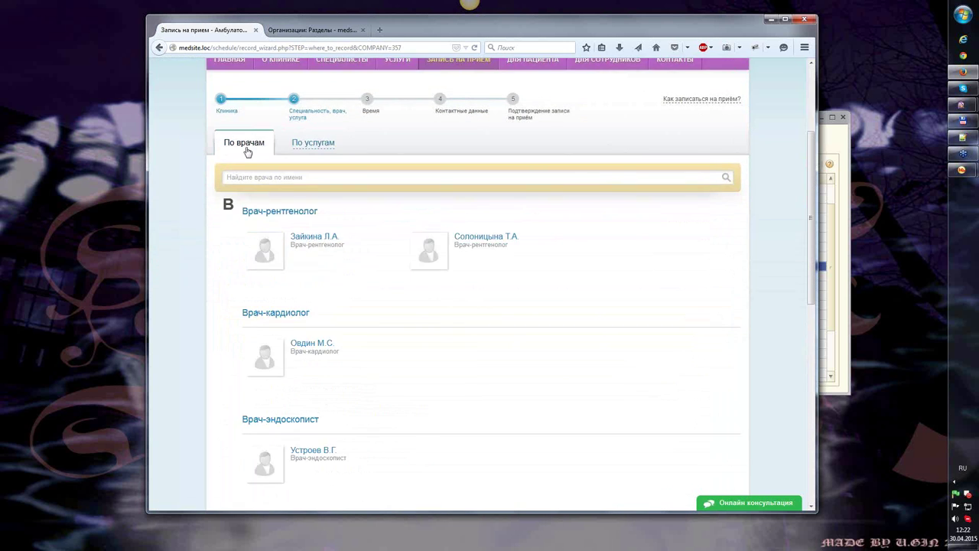
left_click(278, 345)
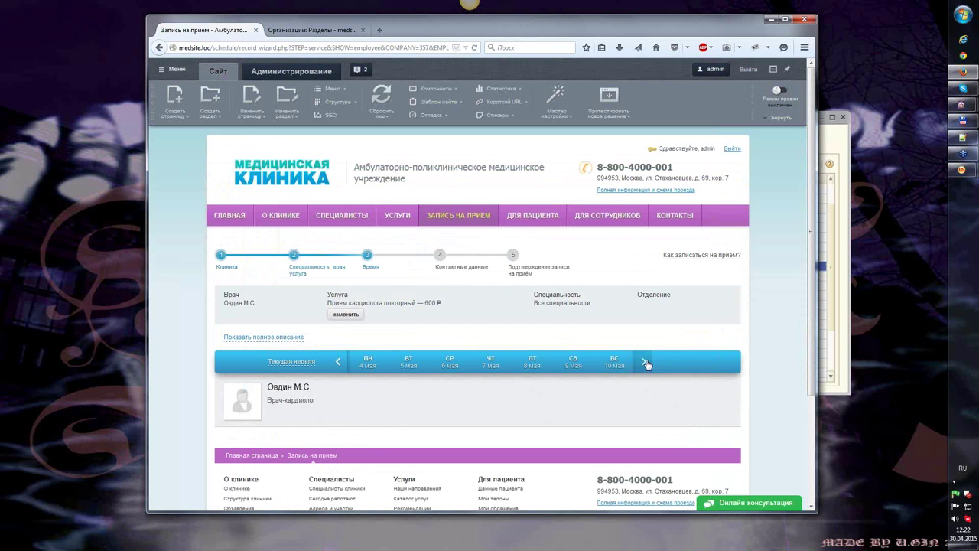
left_click(645, 362)
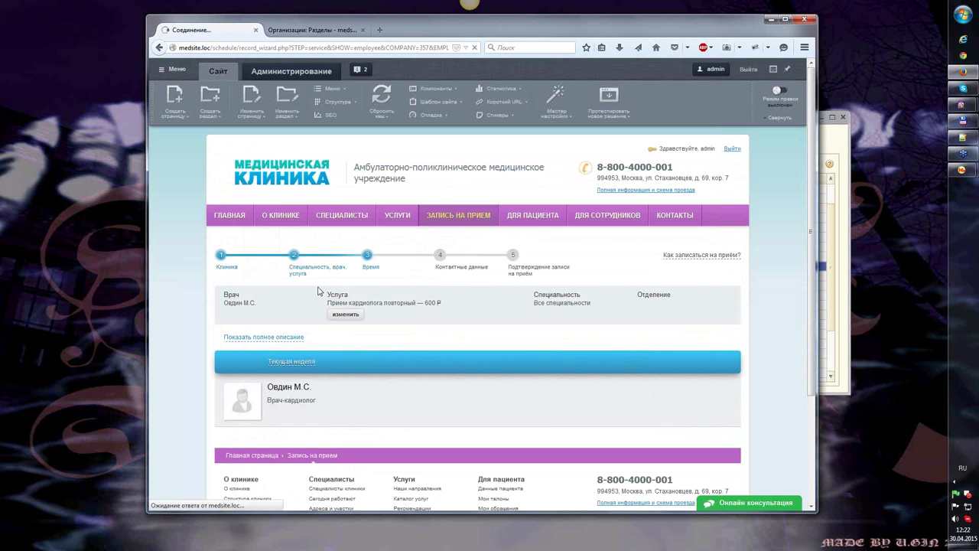
left_click(348, 315)
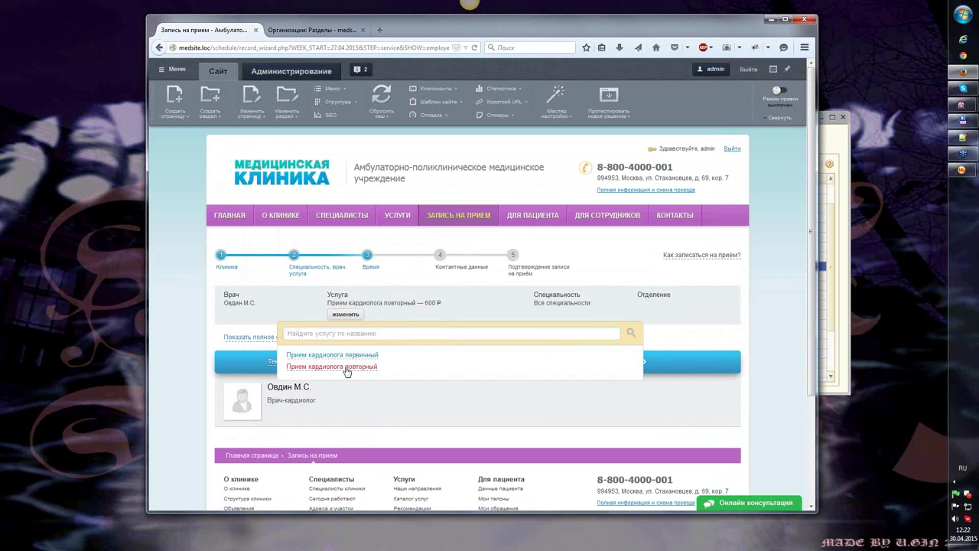
left_click(347, 368)
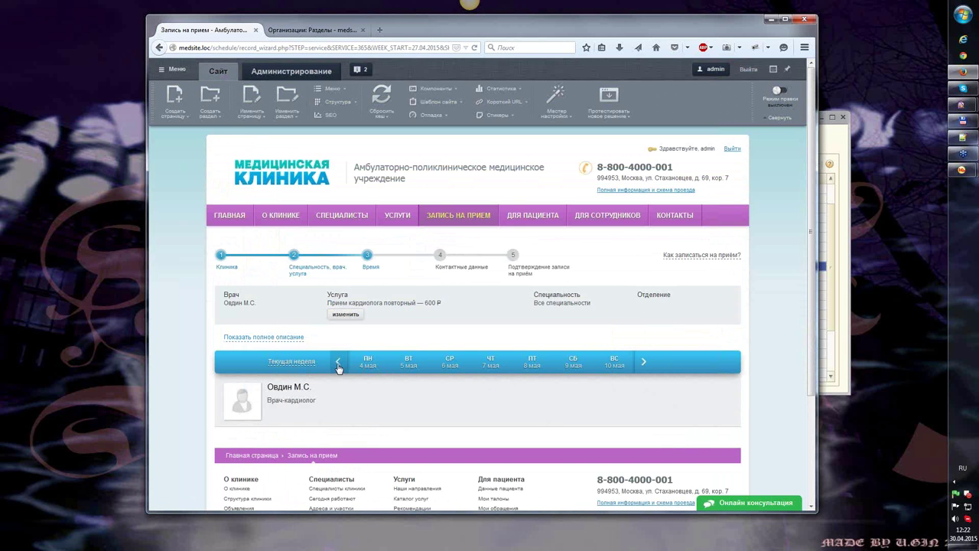
Step: Return to the doctor selection, choose the first doctor under Врач-рентгенолог, and switch the appointment schedule between weeks
left_click(160, 49)
mouse_move(397, 215)
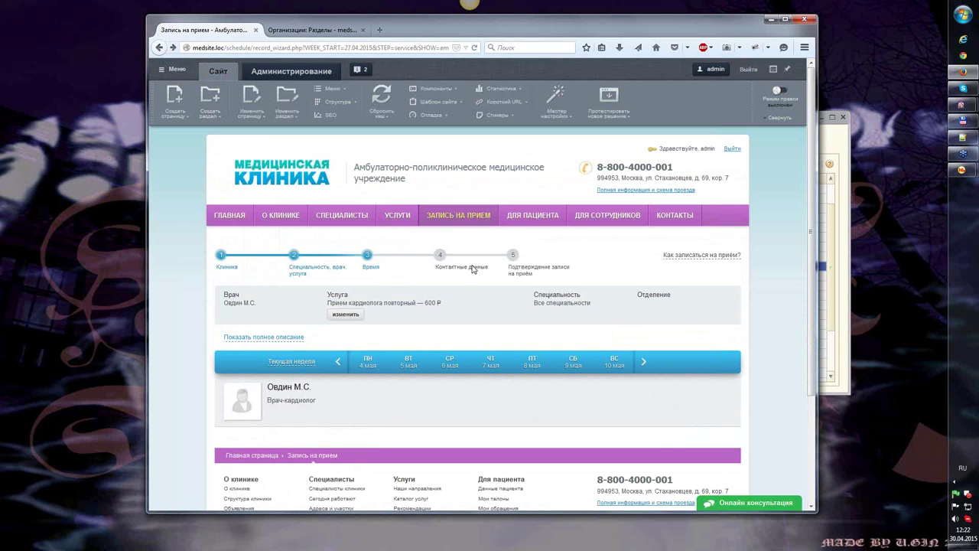
left_click(318, 273)
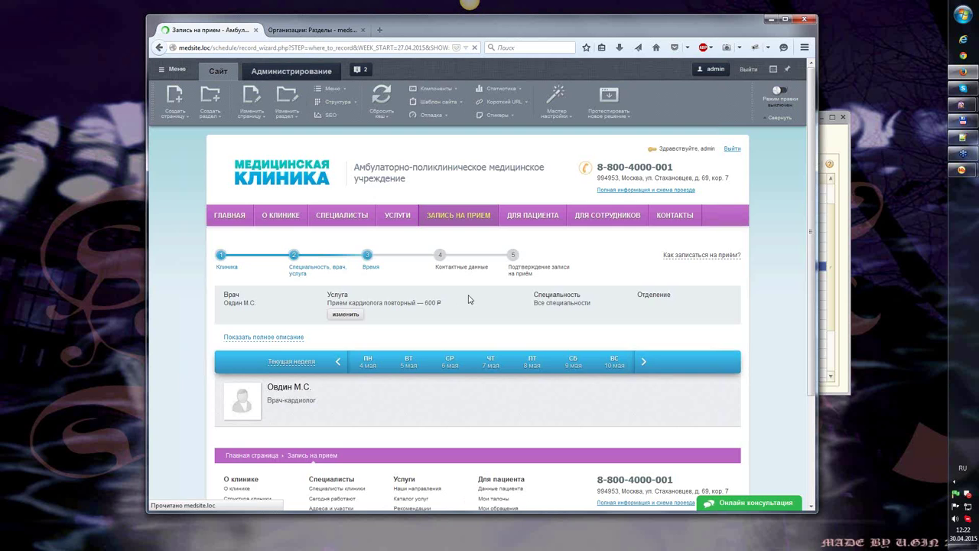
scroll(463, 304, "down", 3)
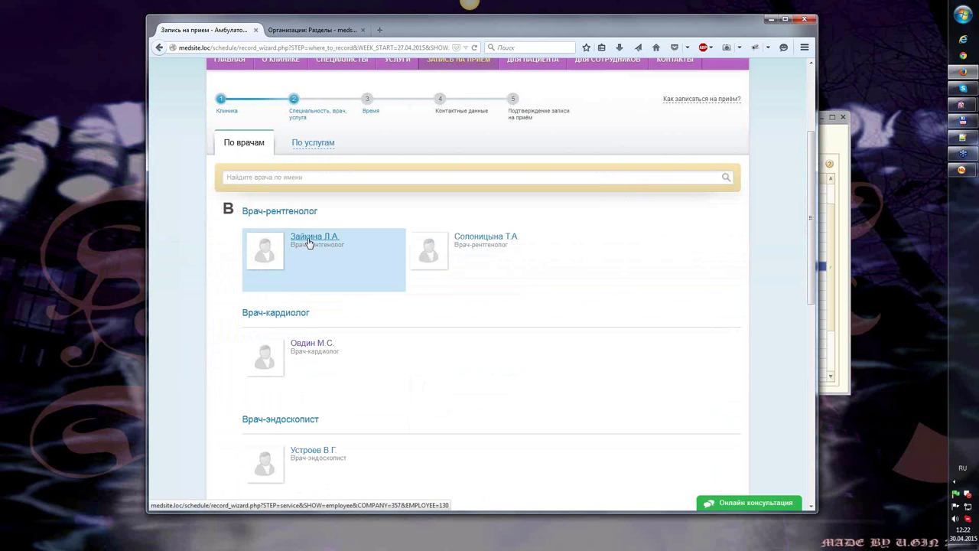
left_click(309, 240)
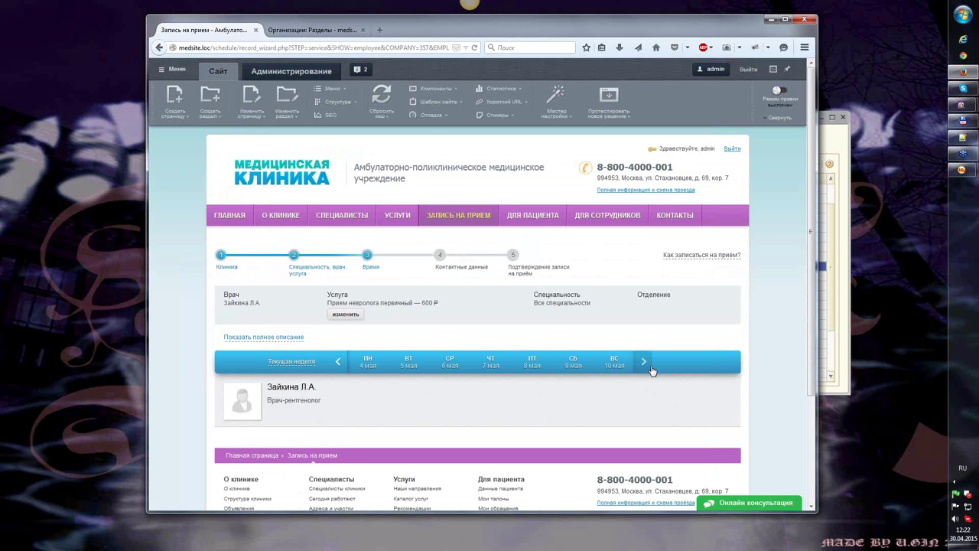
left_click(650, 368)
left_click(300, 362)
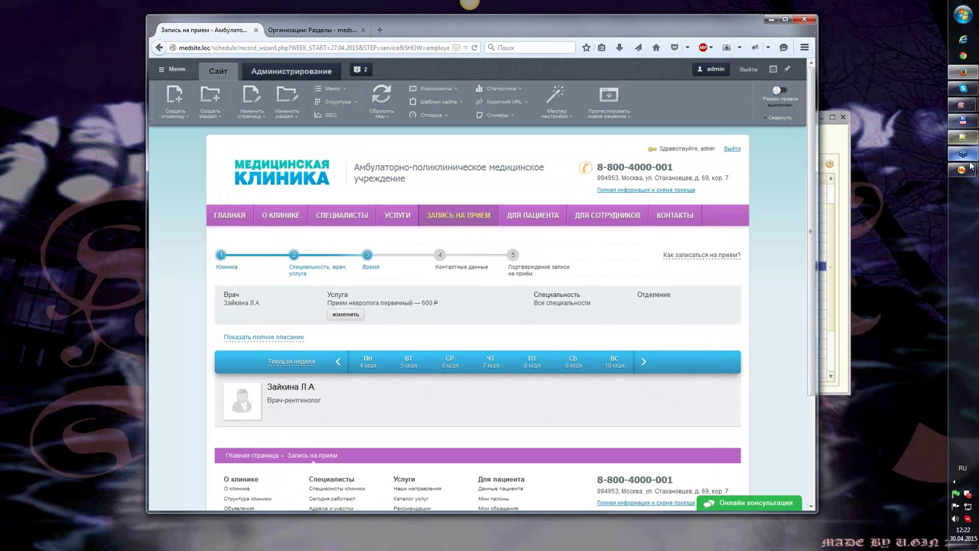
Step: Switch to 1C, open Назначение графиков рабочим местам, and view the work schedule assigned to workplace 105
mouse_move(972, 172)
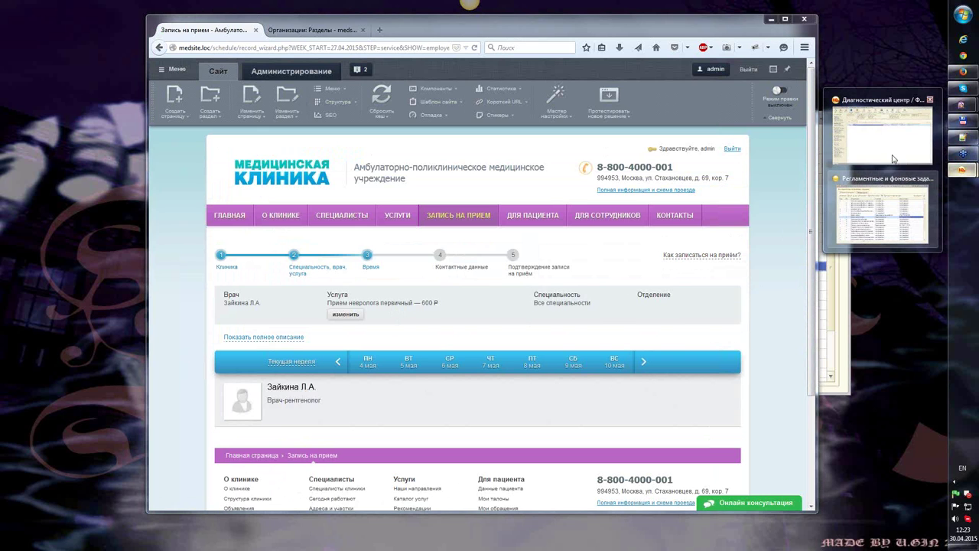
left_click(895, 106)
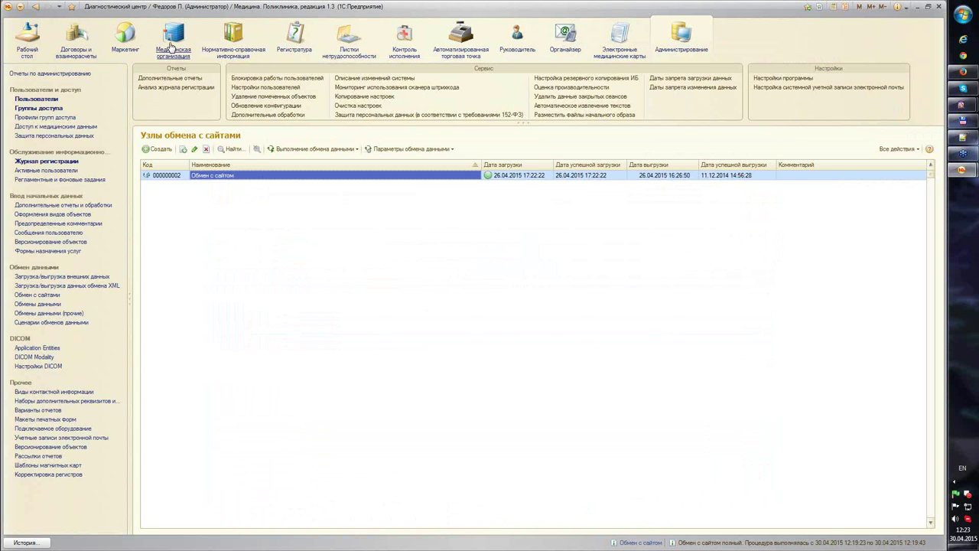
left_click(170, 40)
left_click(262, 88)
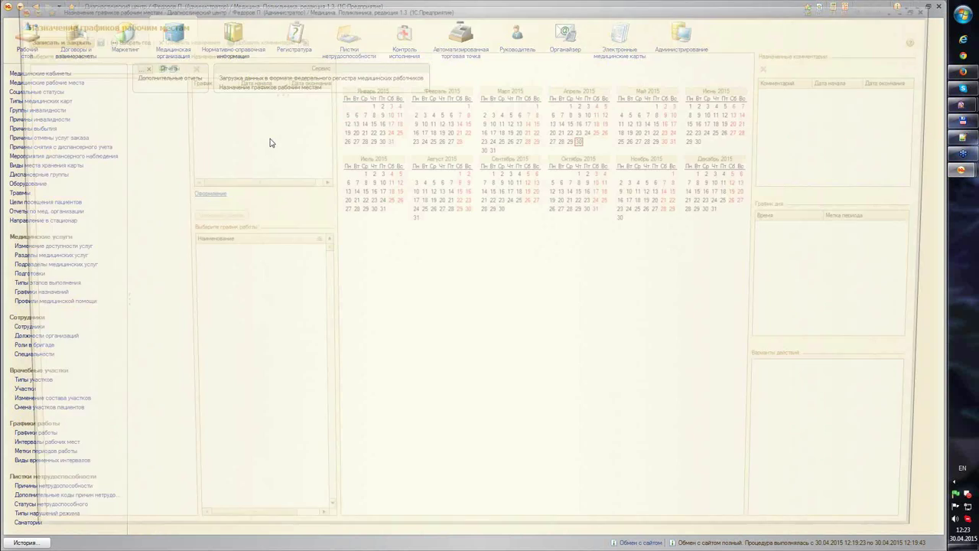
left_click(62, 117)
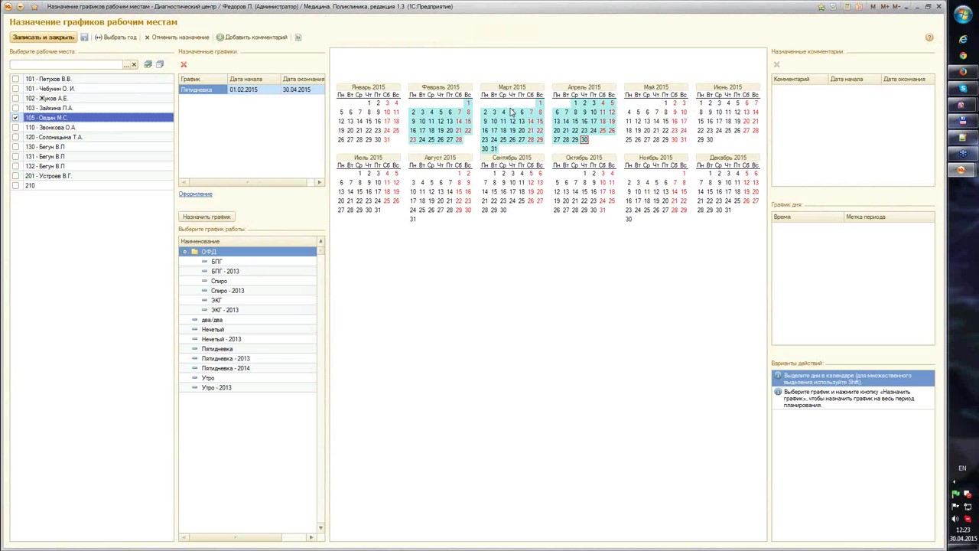
left_click(918, 9)
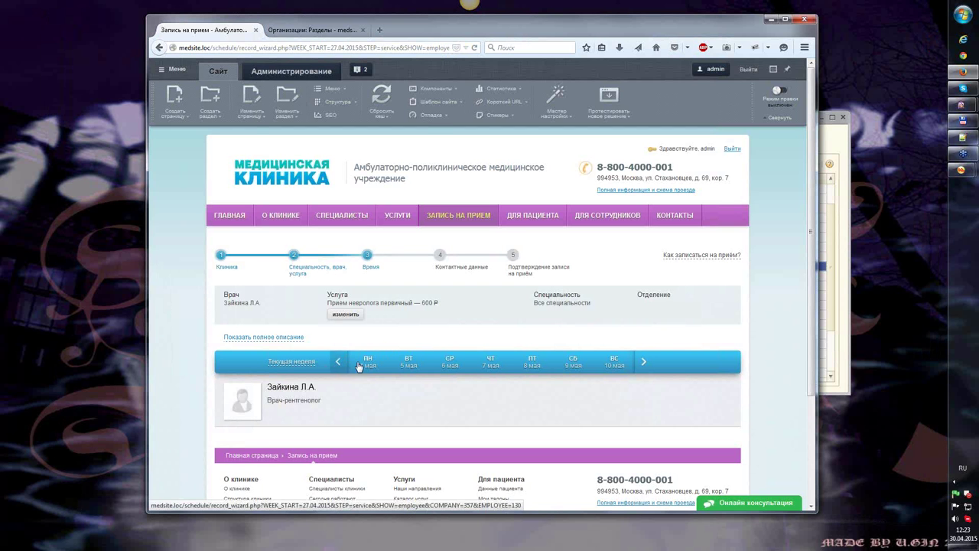
Step: On the site's booking page, examine the radiologist's appointment times for the current week
left_click(339, 361)
scroll(584, 363, "down", 1)
scroll(584, 356, "down", 3)
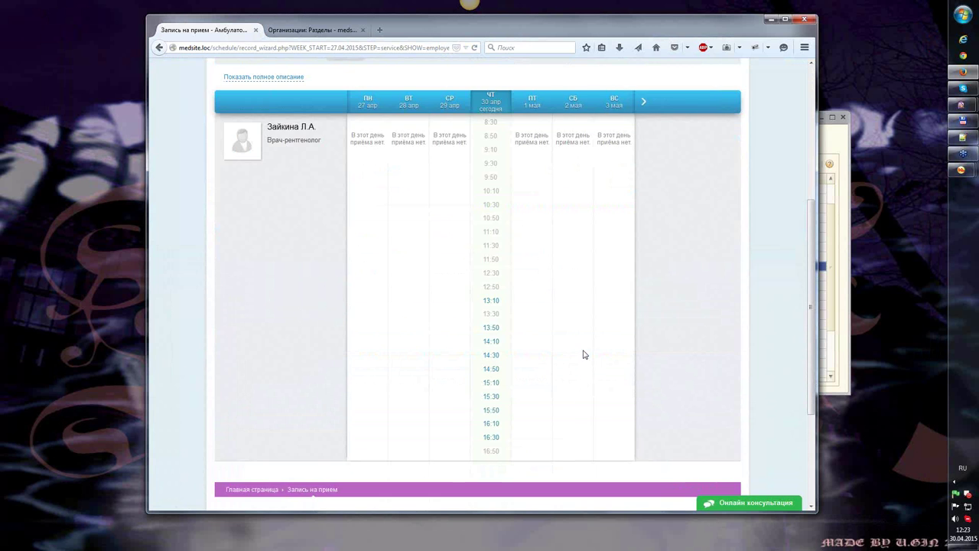
scroll(584, 352, "up", 2)
left_click(325, 221)
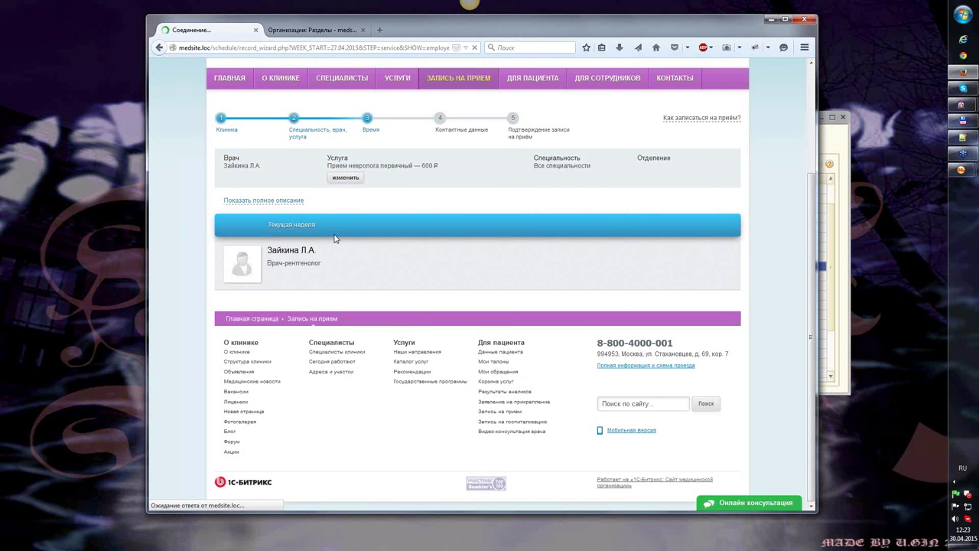
scroll(429, 306, "down", 5)
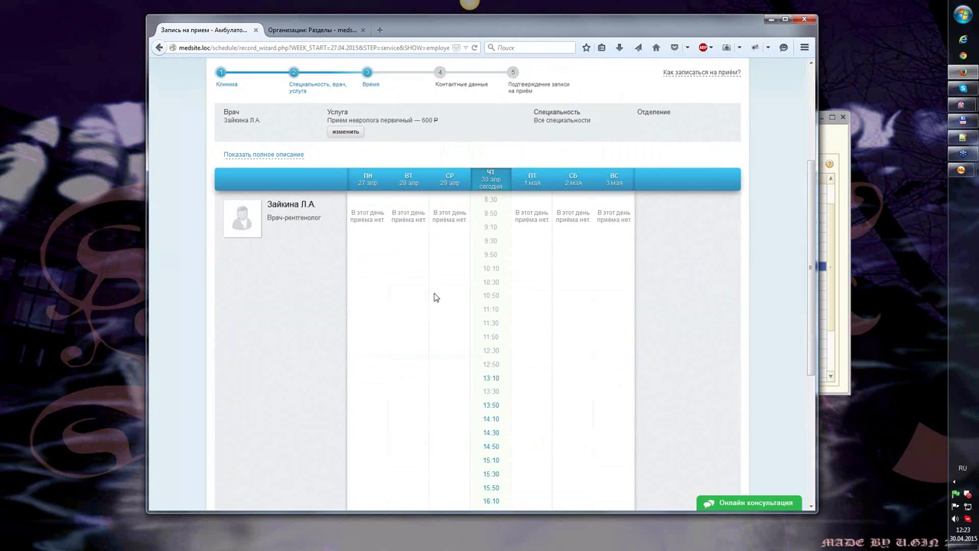
scroll(434, 296, "up", 1)
scroll(457, 256, "down", 4)
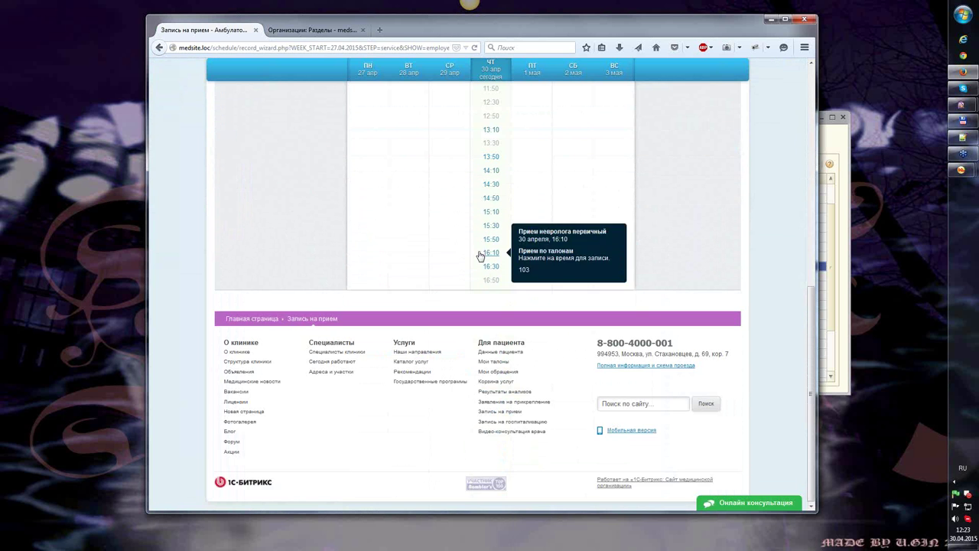
scroll(446, 222, "up", 3)
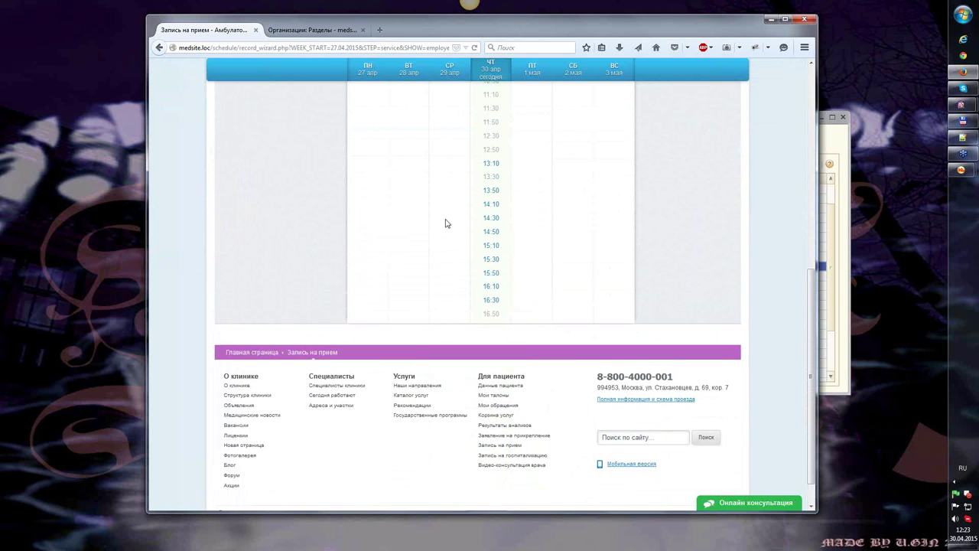
Step: Recheck the April workdays of workplace 105 in the 1C schedule calendar, and switch back to the booking page in the browser
mouse_move(963, 170)
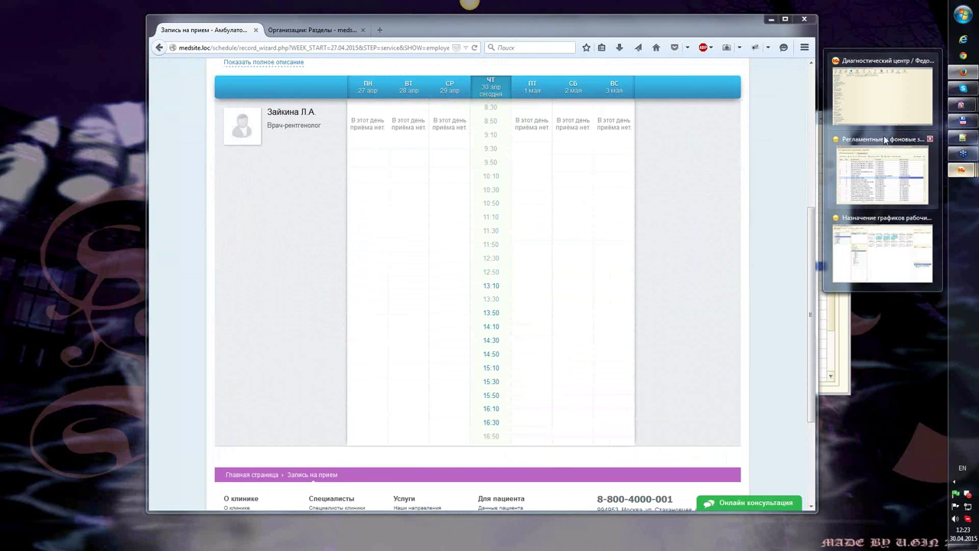
left_click(886, 221)
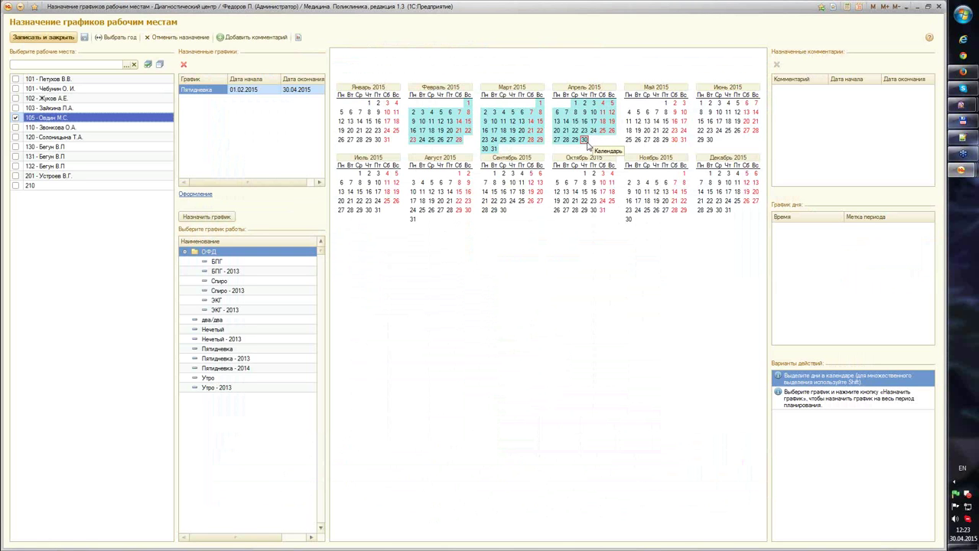
mouse_move(970, 122)
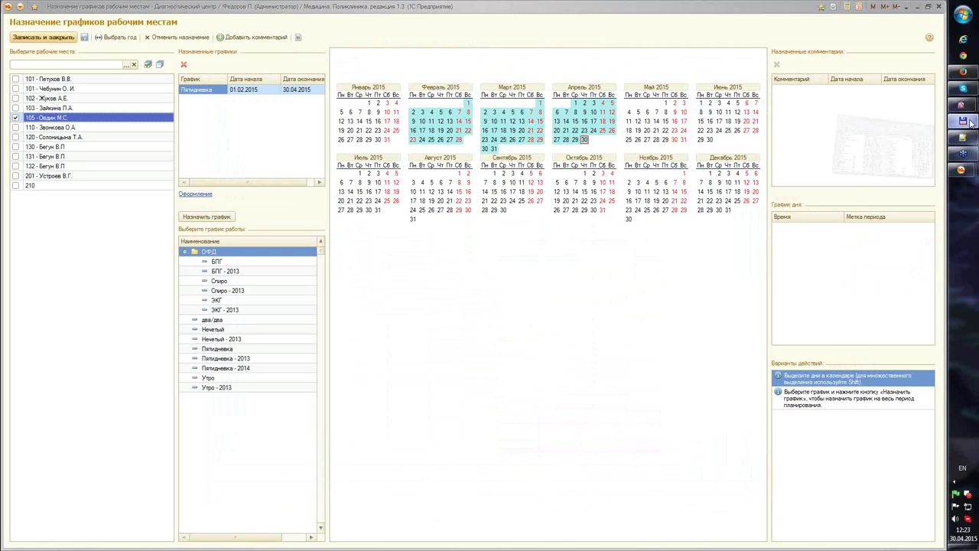
left_click(964, 73)
mouse_move(970, 173)
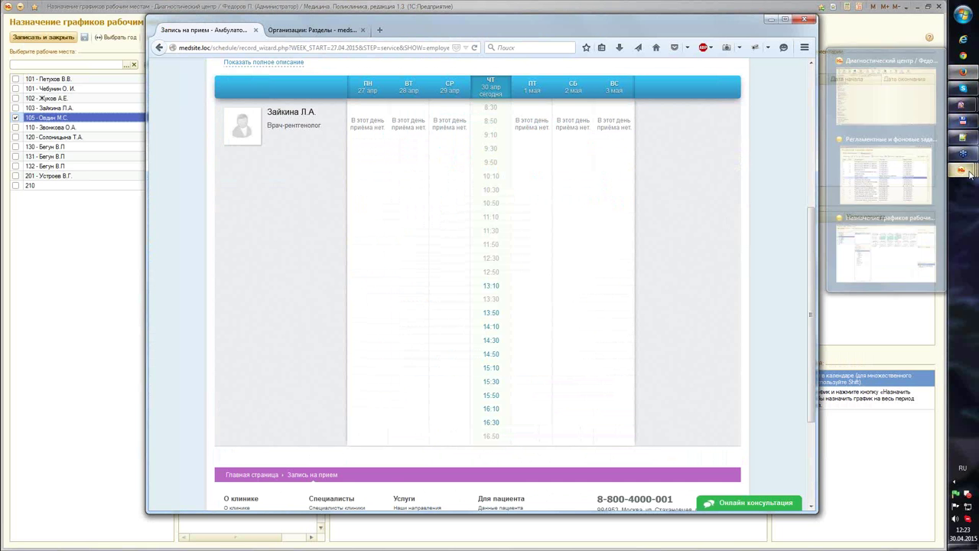
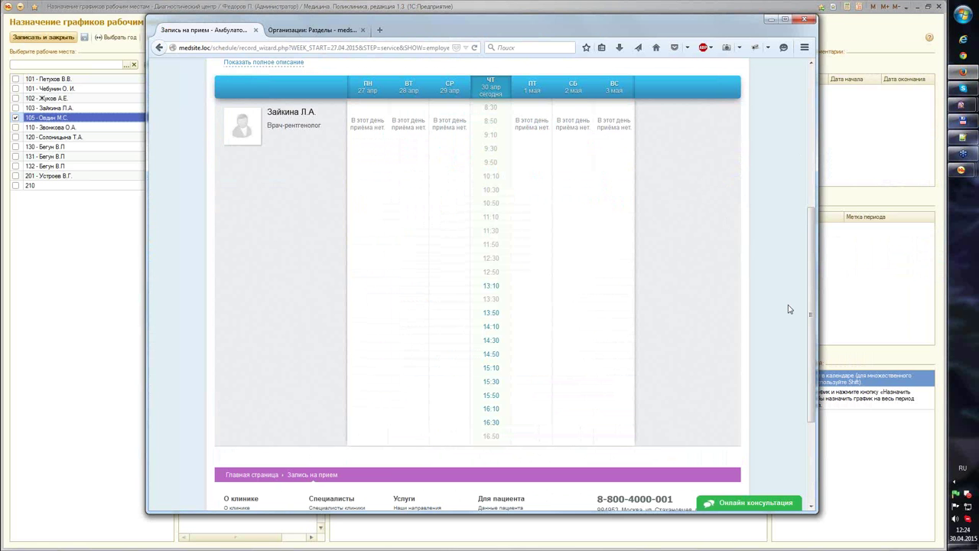
Step: Choose the 15:10 appointment on 30 April with the radiologist to open the contact details form
scroll(756, 221, "up", 5)
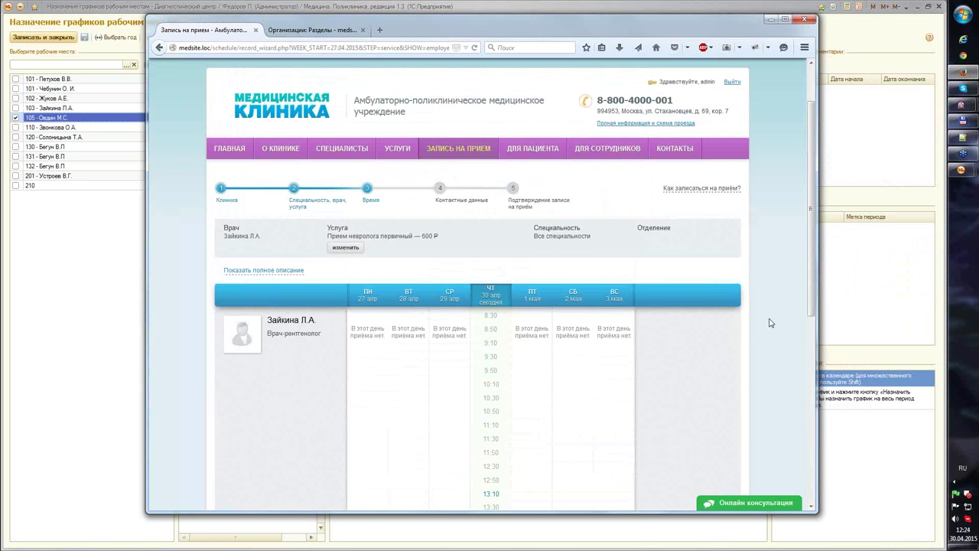
scroll(771, 323, "down", 3)
mouse_move(492, 423)
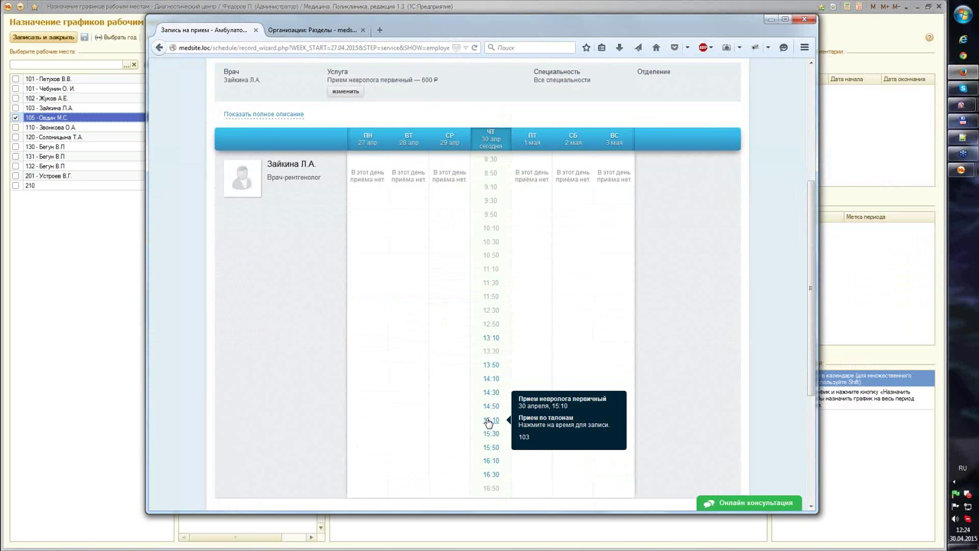
left_click(489, 422)
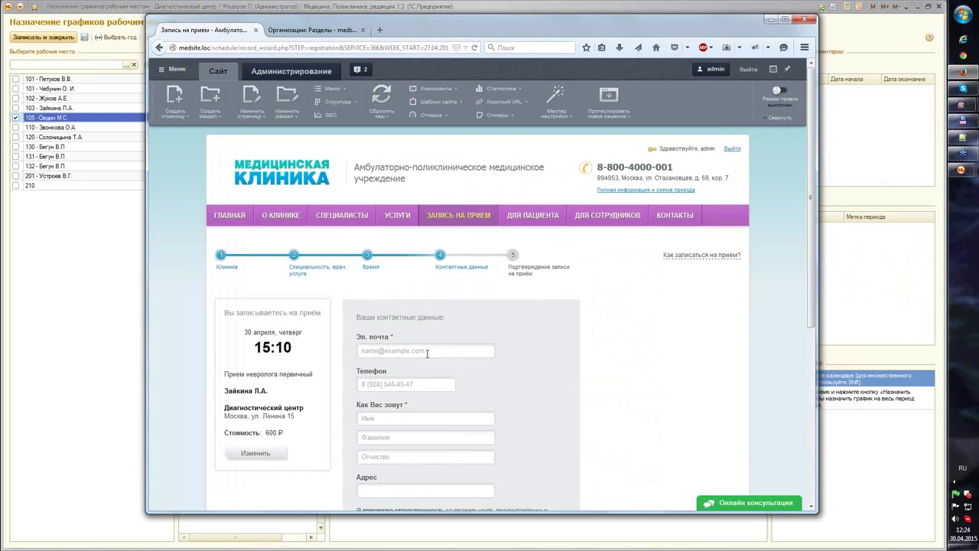
Step: Fill in the contact's e-mail and phone number from the previously entered suggestions
left_click(479, 352)
left_click(479, 352)
key("Down")
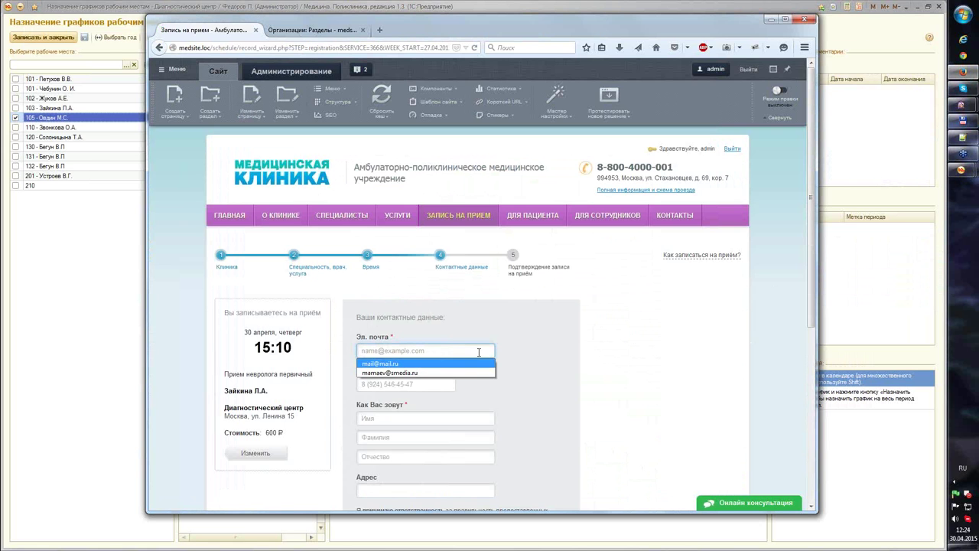
key("Down")
key("Return")
key("Tab")
key("Down")
key("Down")
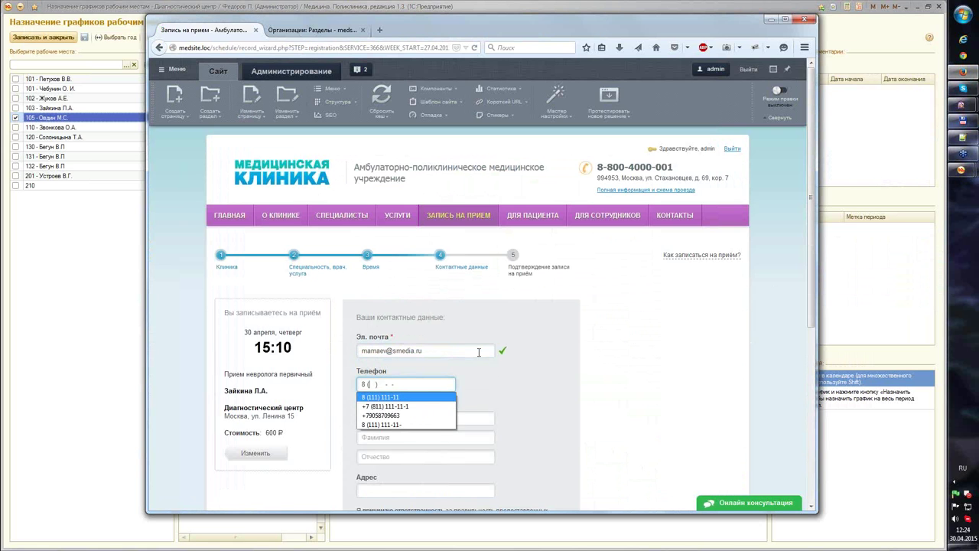
key("Return")
Step: Fill in the patient's first name and surname from the saved suggestions, leaving Отчество empty
key("Tab")
key("Down")
key("Down")
key("Return")
key("Tab")
key("Down")
key("Down")
key("Return")
key("Tab")
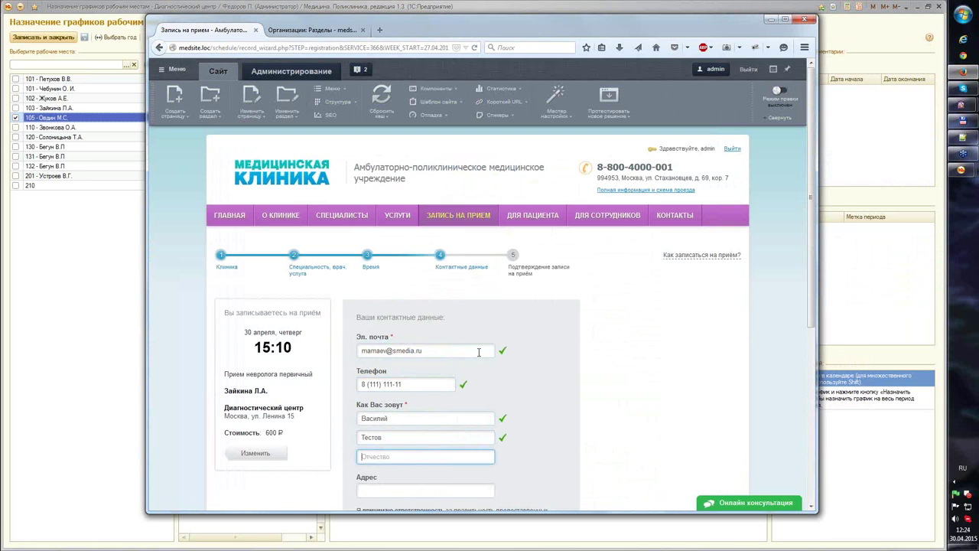
Step: Check the doctor and cost in the appointment summary and submit the booking
scroll(796, 434, "down", 4)
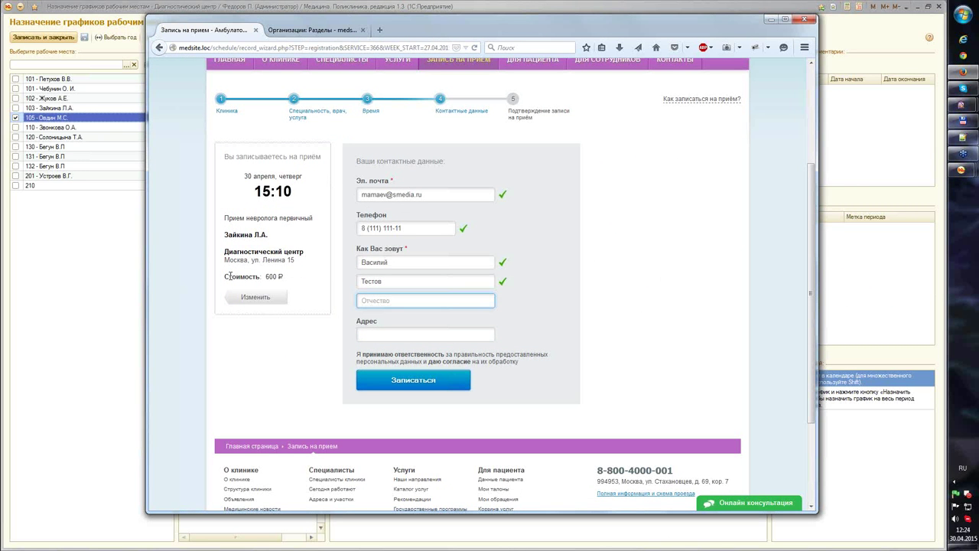
left_click_drag(227, 234, 266, 238)
left_click(242, 252)
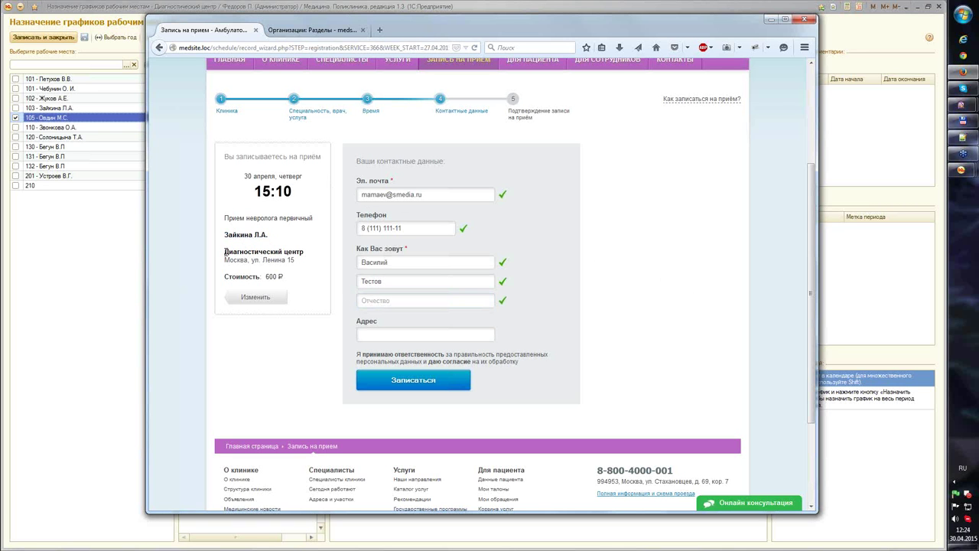
left_click_drag(264, 276, 283, 277)
left_click(284, 276)
left_click(417, 382)
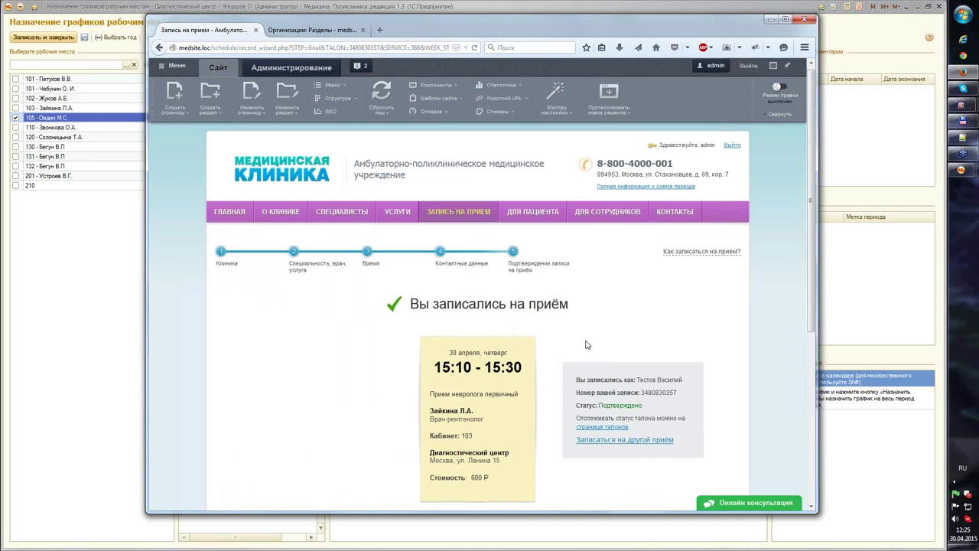
Step: Review the booking confirmation, including the appointment ticket and its status
scroll(585, 353, "down", 3)
scroll(577, 350, "up", 2)
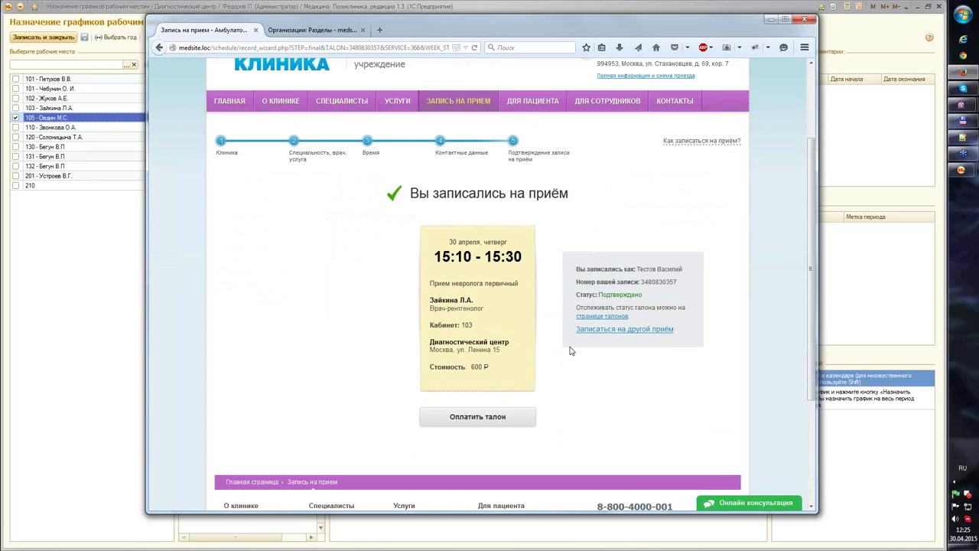
scroll(556, 320, "down", 1)
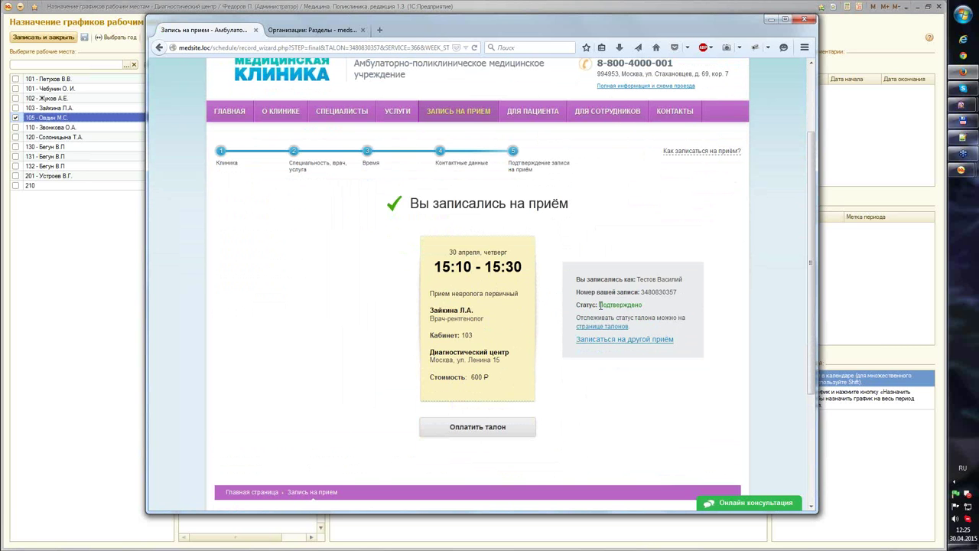
left_click_drag(600, 304, 674, 309)
left_click(675, 308)
left_click_drag(600, 305, 677, 305)
left_click(675, 304)
Step: Copy the booking number and open the staff page Управление талонами in a new browser tab
left_click_drag(641, 293, 691, 298)
key("ctrl+c")
mouse_move(610, 113)
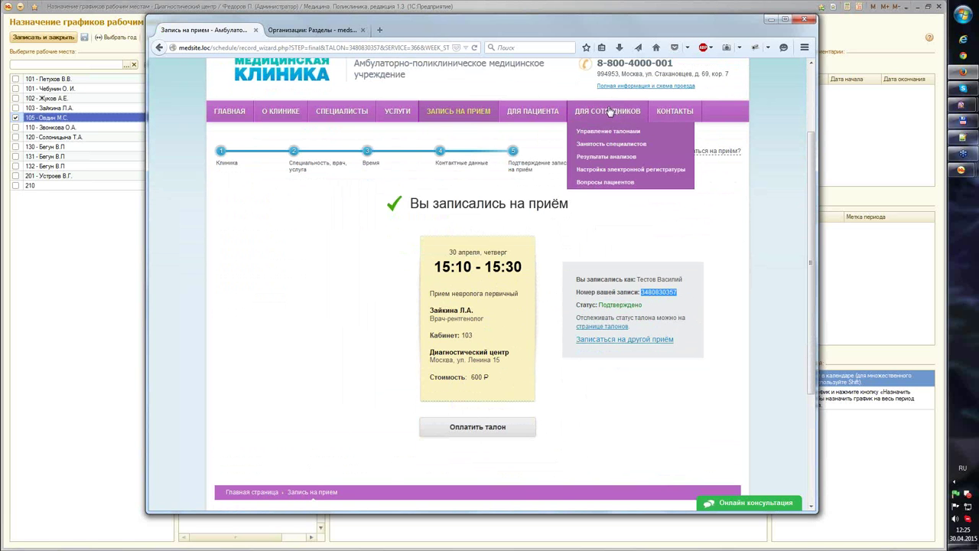
right_click(610, 134)
left_click(635, 138)
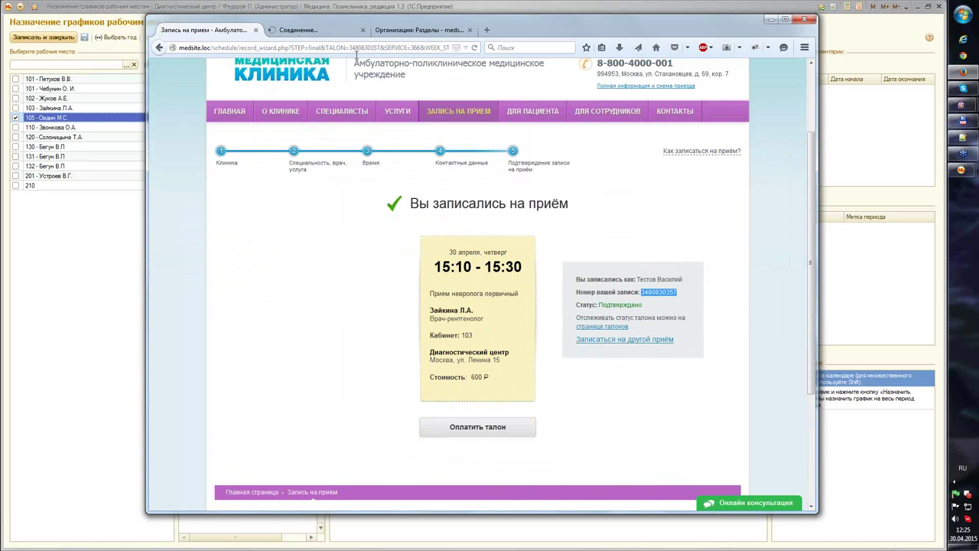
left_click(302, 30)
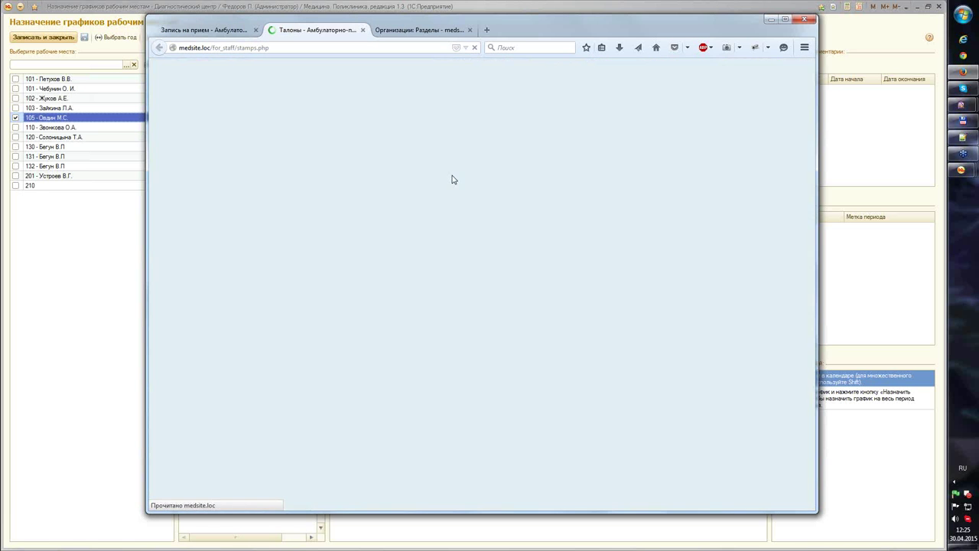
Step: Search the staff tickets by the copied booking number and examine the matching record
key("ctrl+v")
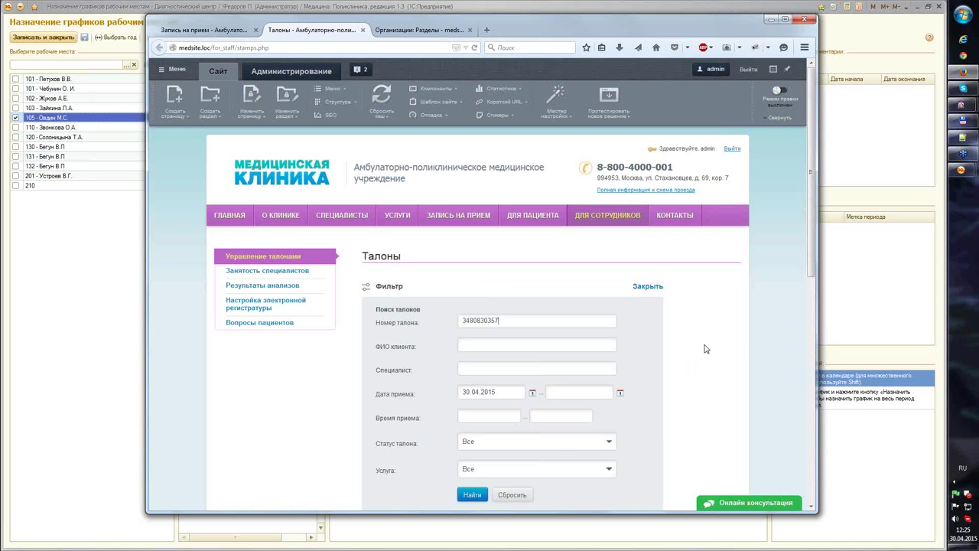
key("Return")
scroll(704, 348, "down", 3)
scroll(702, 340, "down", 2)
scroll(665, 310, "up", 1)
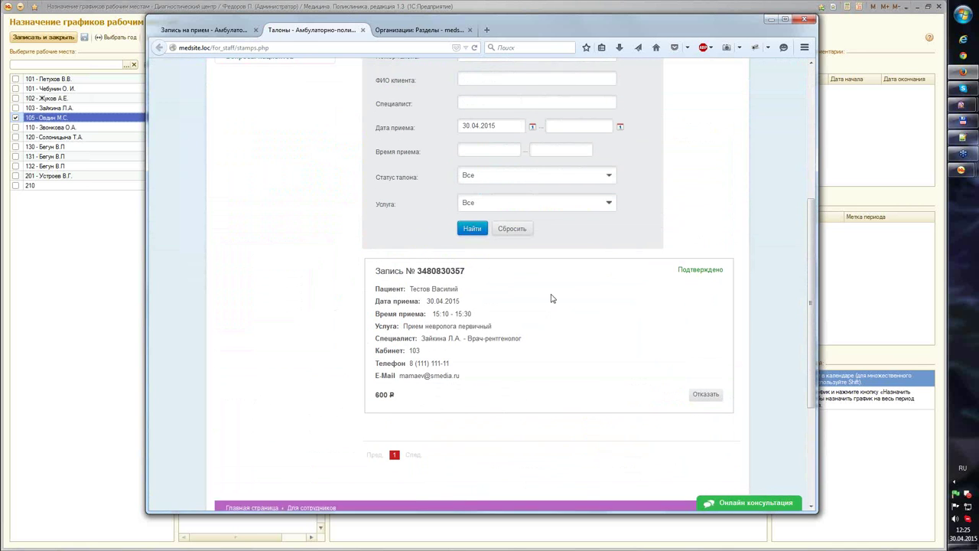
scroll(665, 310, "up", 1)
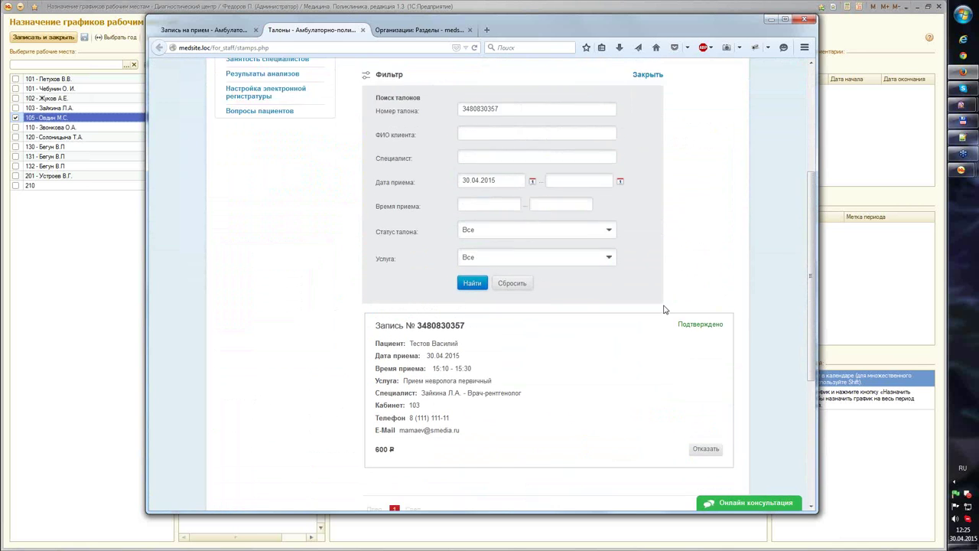
scroll(665, 306, "down", 2)
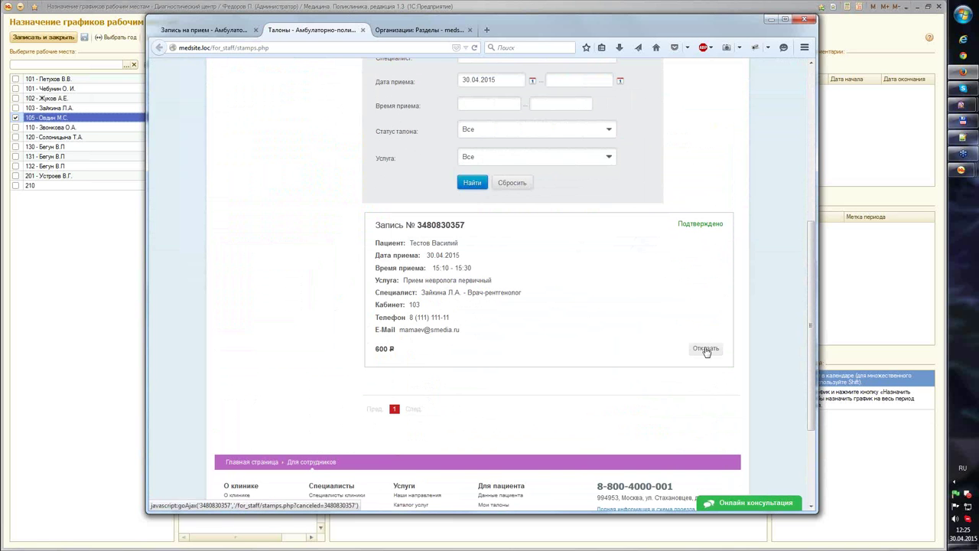
Step: Return to the booking confirmation and open the patient's own tickets page to view the new appointment
left_click(219, 31)
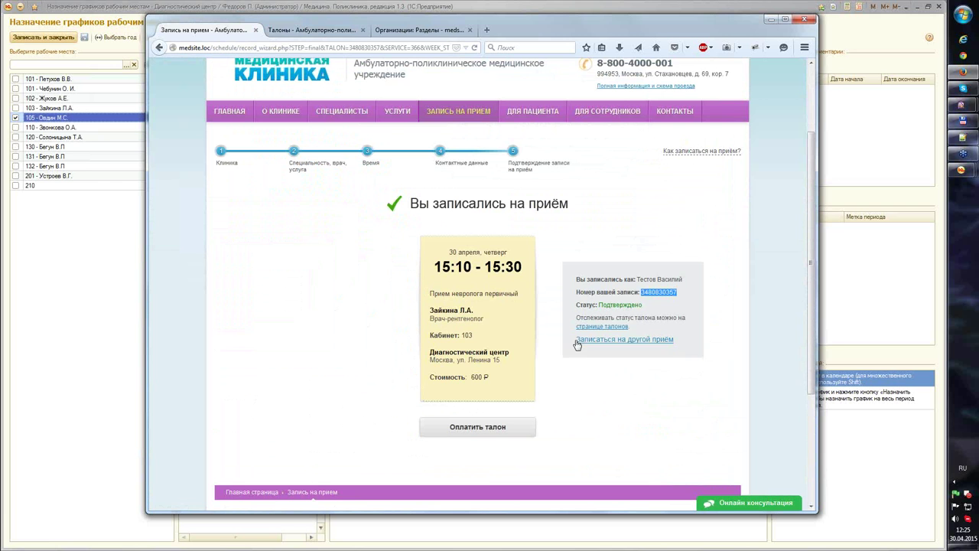
mouse_move(545, 113)
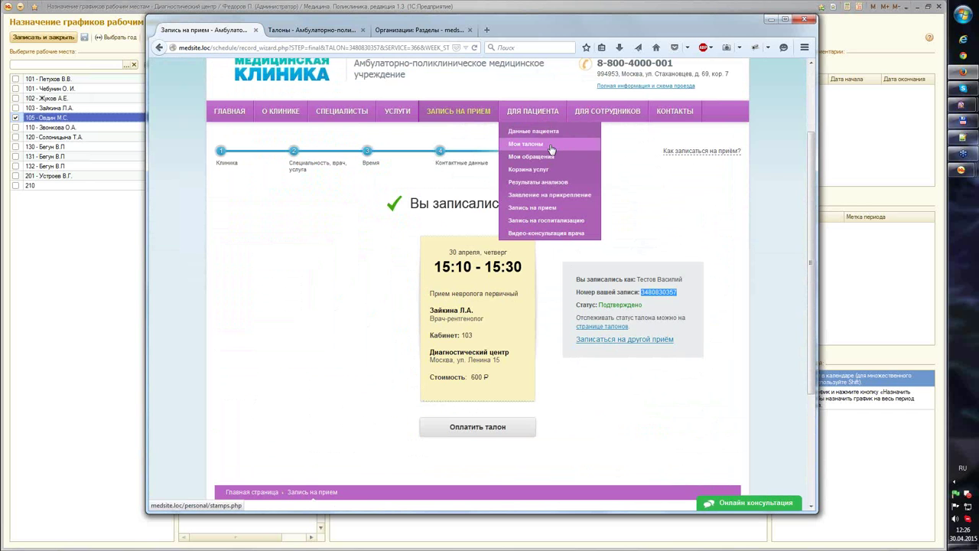
left_click(592, 327)
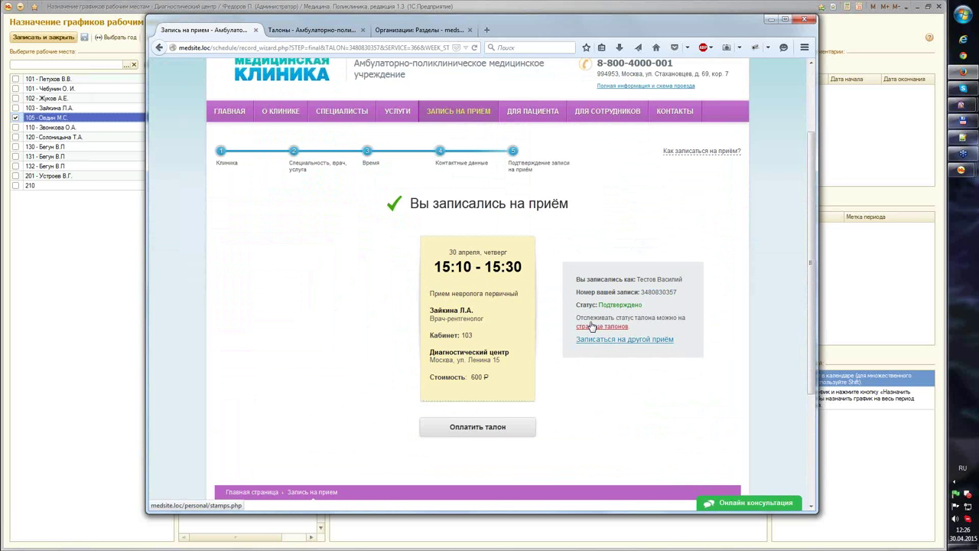
left_click(592, 327)
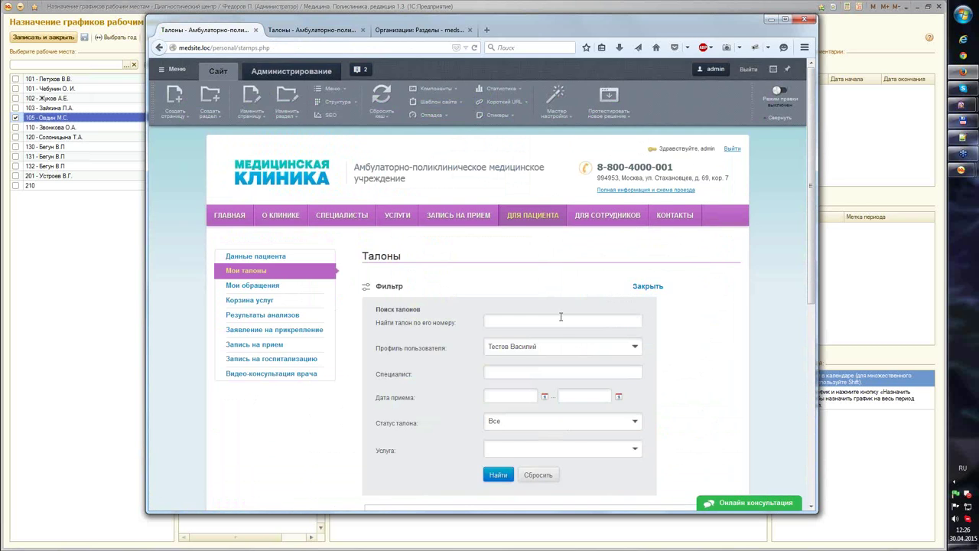
scroll(587, 310, "down", 5)
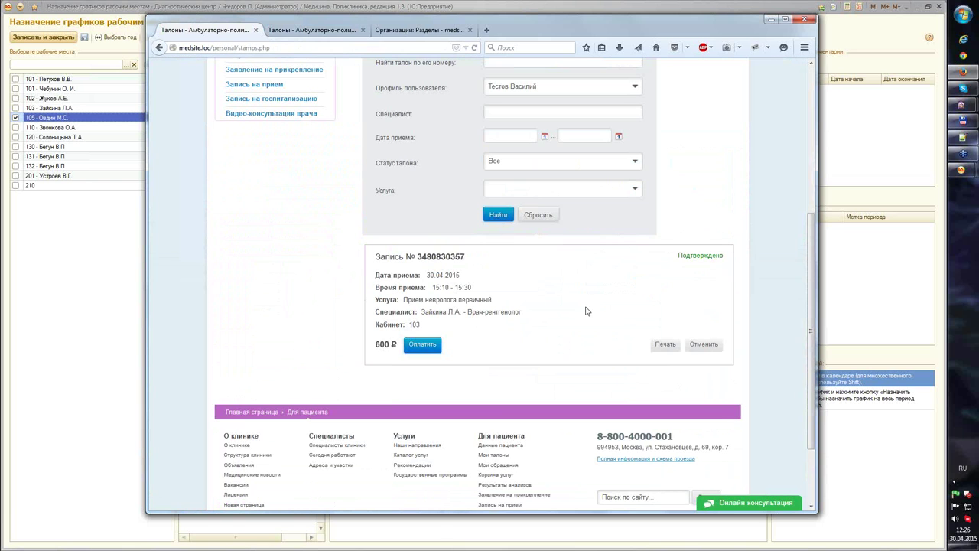
Step: Start payment for the appointment ticket and check the service's price in Корзина услуг
left_click(421, 346)
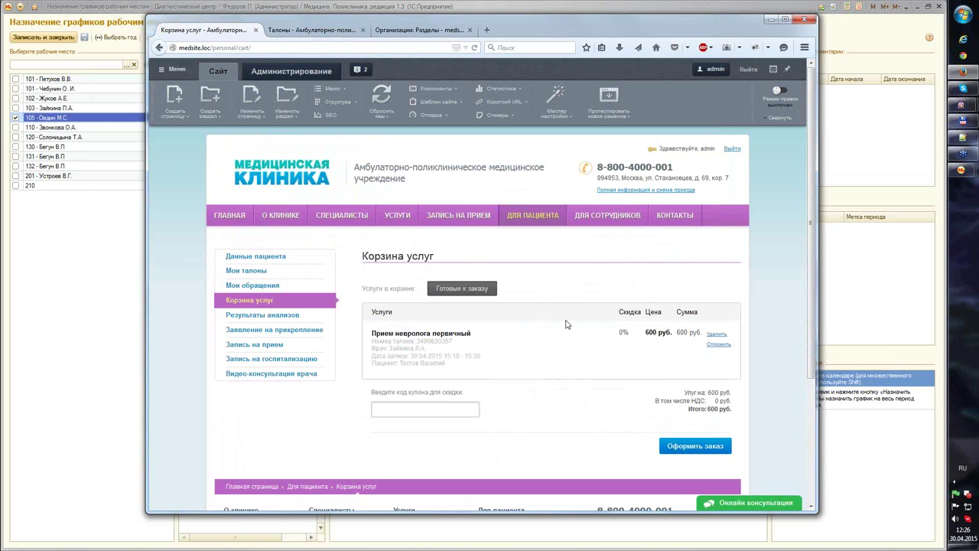
scroll(566, 325, "down", 3)
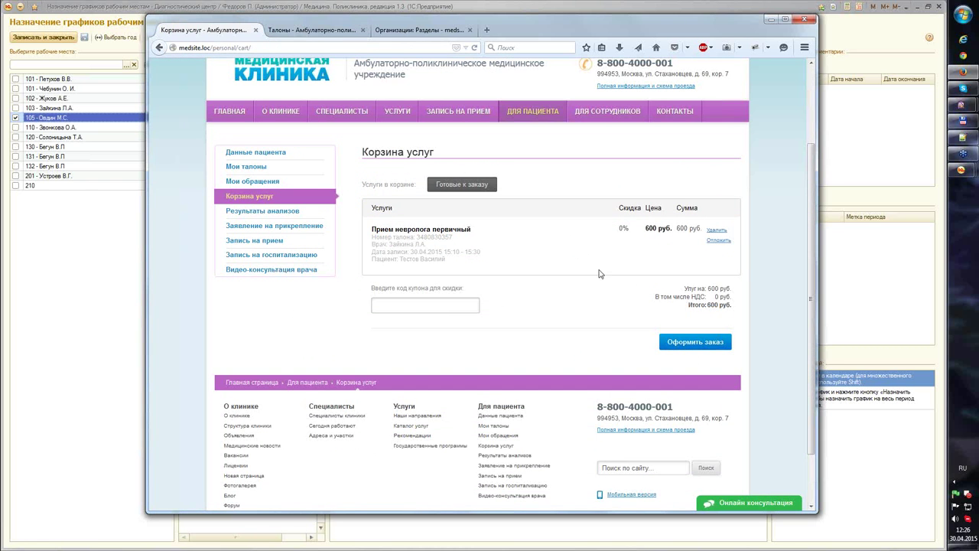
scroll(589, 311, "up", 3)
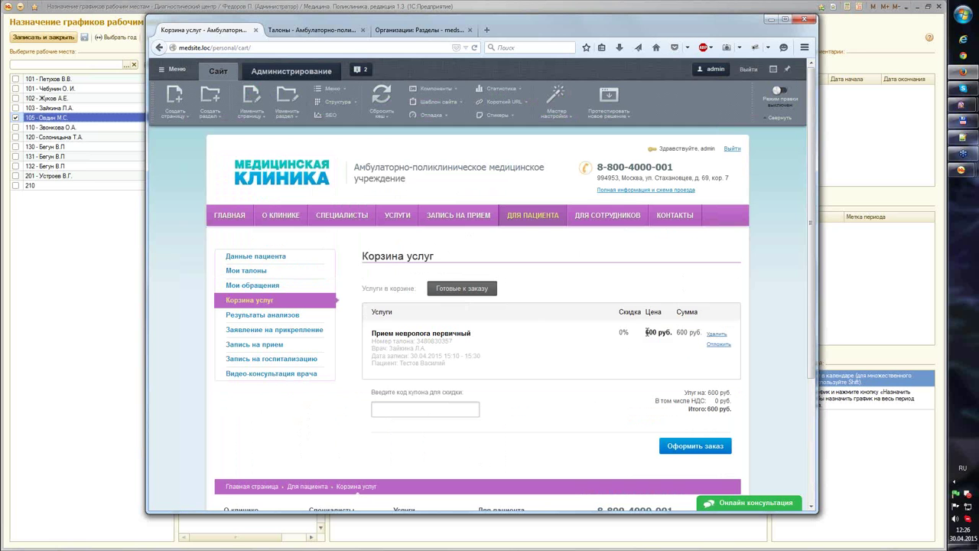
left_click_drag(646, 332, 671, 335)
left_click(637, 336)
Step: From the staff tickets page, go to the site administration and open the Торговый каталог module settings
left_click(309, 30)
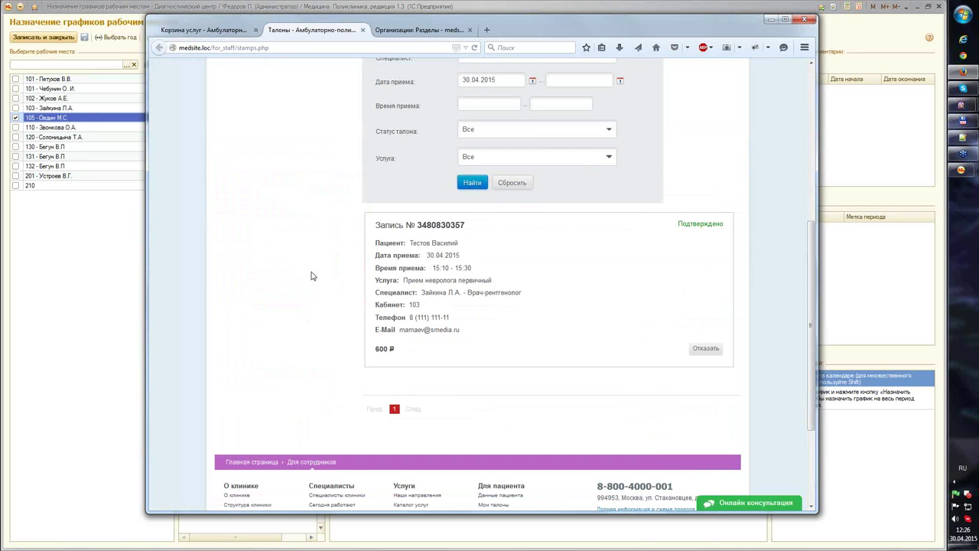
scroll(312, 276, "up", 5)
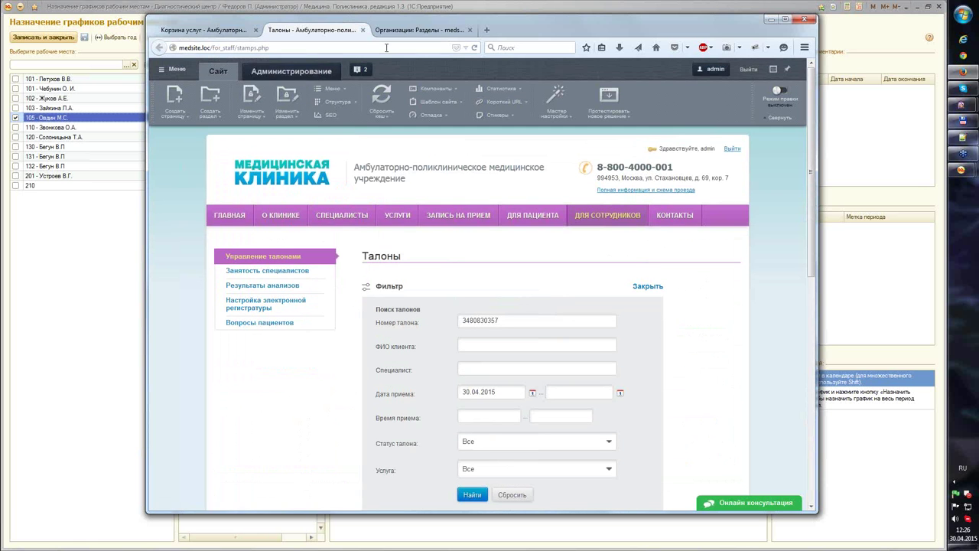
left_click(313, 74)
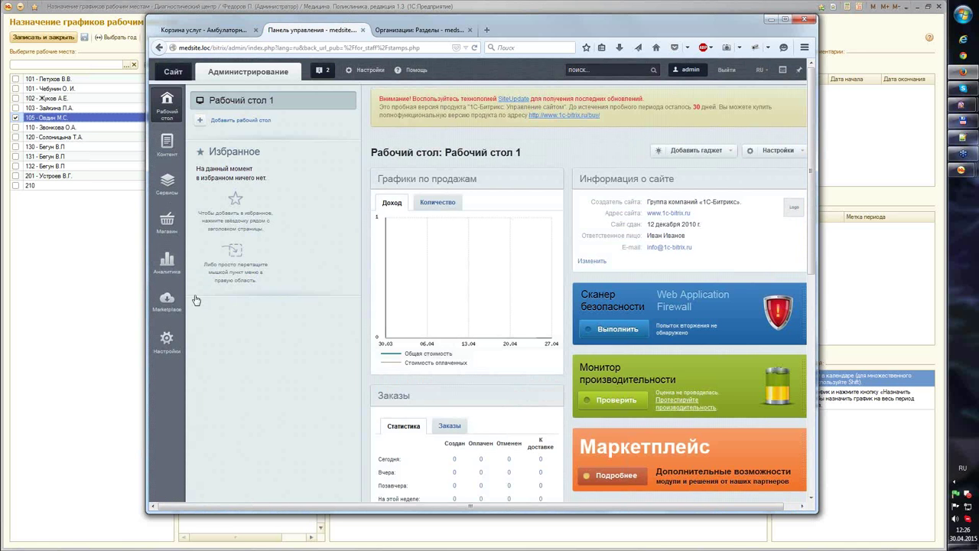
left_click(167, 341)
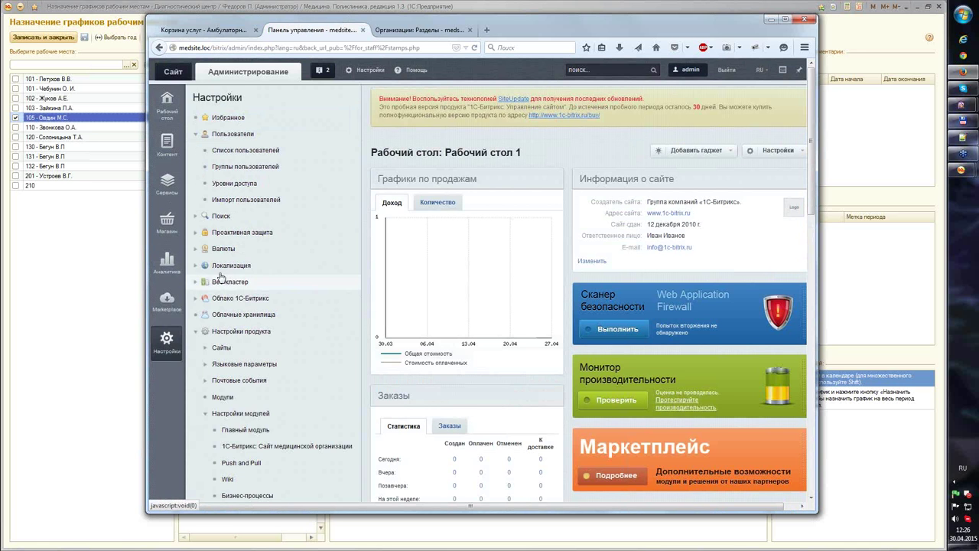
scroll(220, 277, "down", 10)
left_click(247, 349)
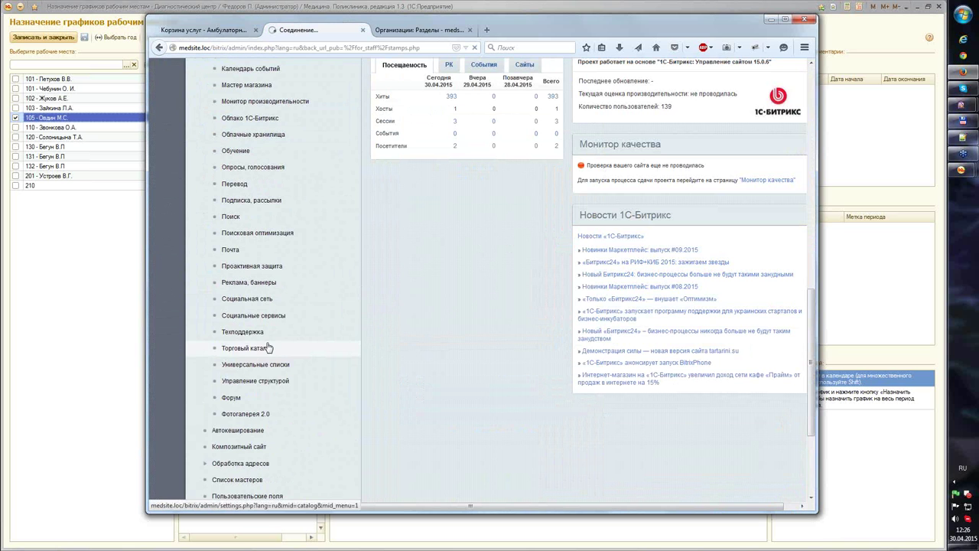
Step: Examine which information blocks are marked as trade catalogs in the Торговый каталог module's Каталоги settings
scroll(480, 309, "down", 2)
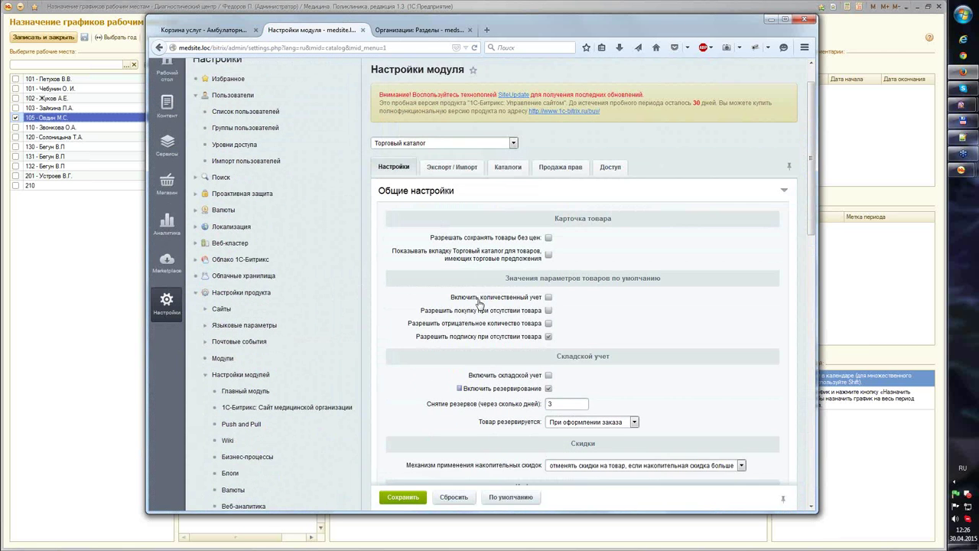
left_click(507, 150)
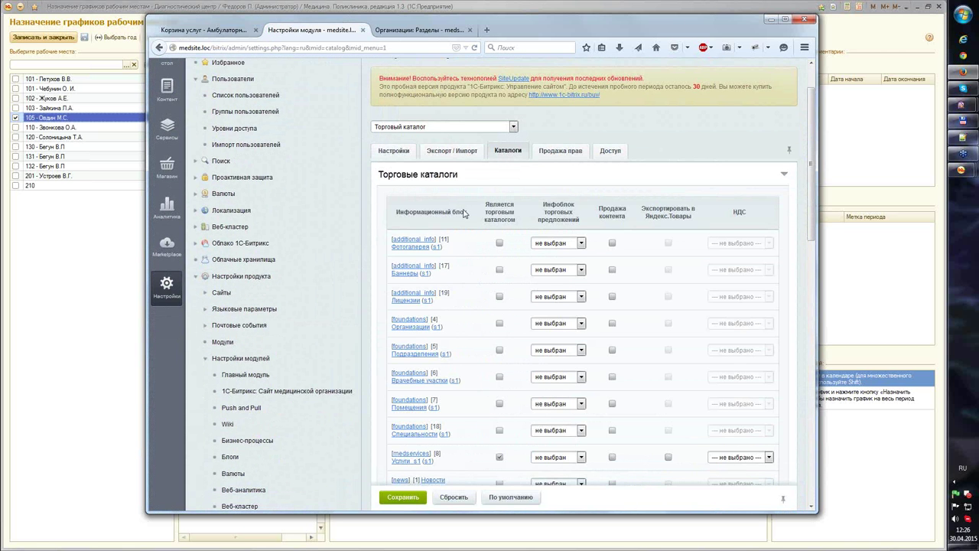
scroll(463, 213, "down", 15)
scroll(429, 203, "up", 10)
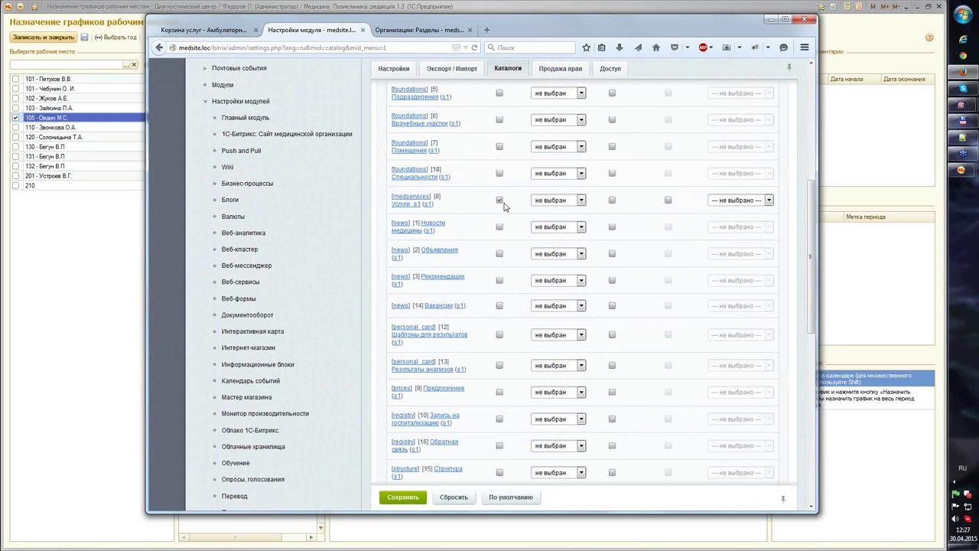
scroll(255, 204, "up", 1)
scroll(255, 204, "up", 4)
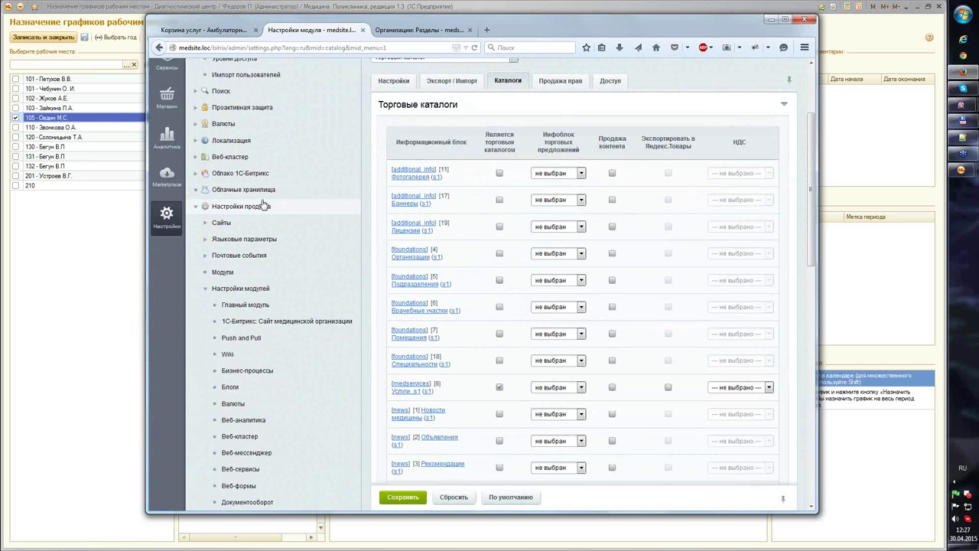
scroll(262, 205, "up", 3)
Step: Open the service Прием терапевта первичный from the Консультативный отдел section of Услуги_s1
left_click(167, 143)
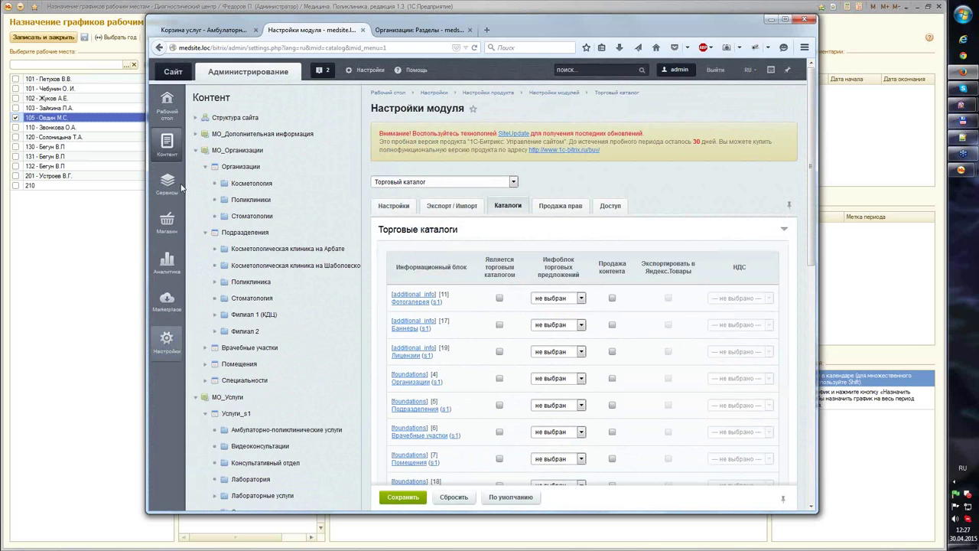
scroll(252, 326, "down", 5)
left_click(332, 278)
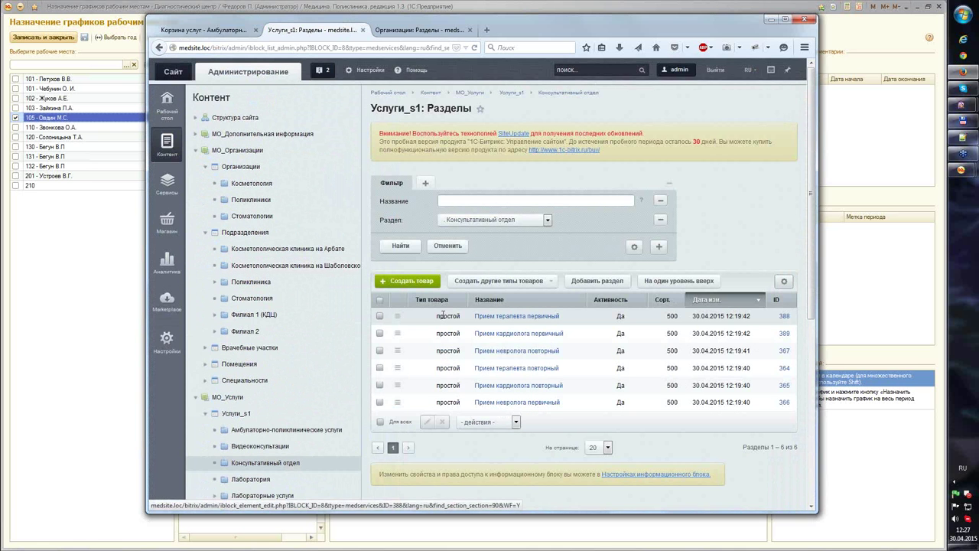
left_click(534, 320)
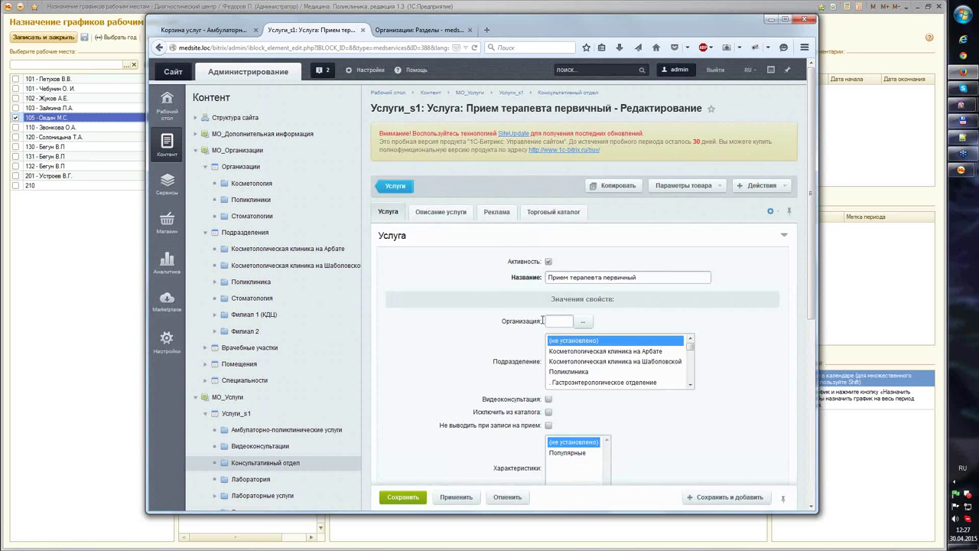
Step: Examine the price fields in the Торговый каталог settings of the service Прием терапевта первичный
left_click(551, 216)
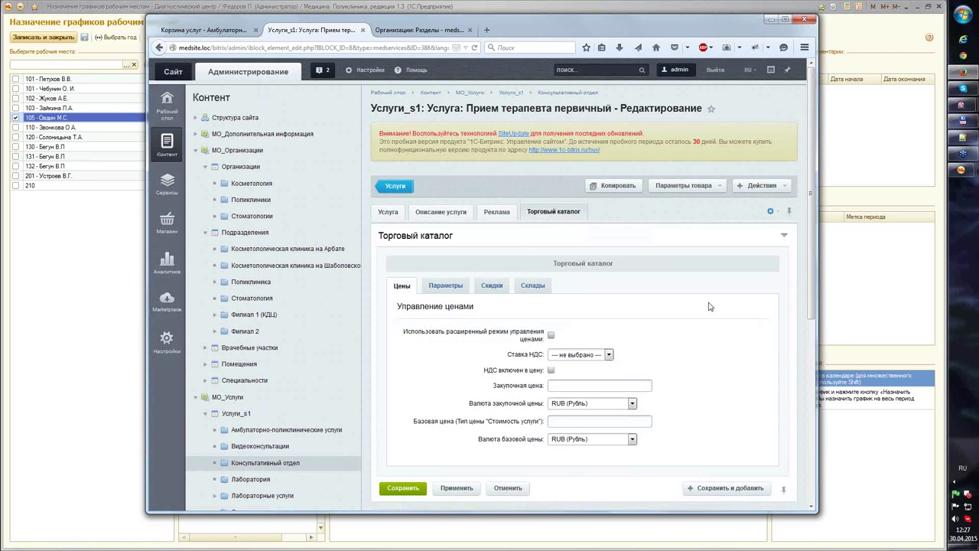
scroll(441, 171, "down", 3)
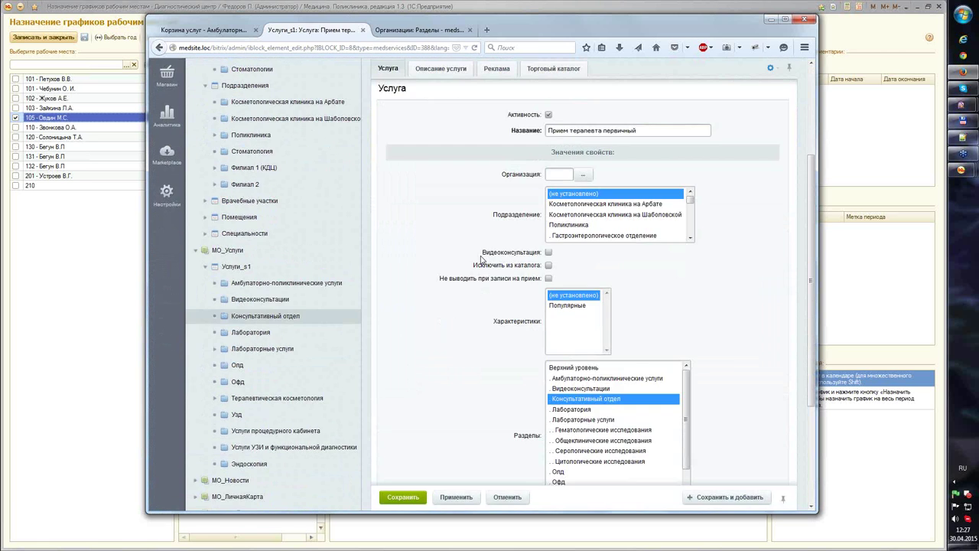
left_click(553, 107)
scroll(451, 315, "down", 2)
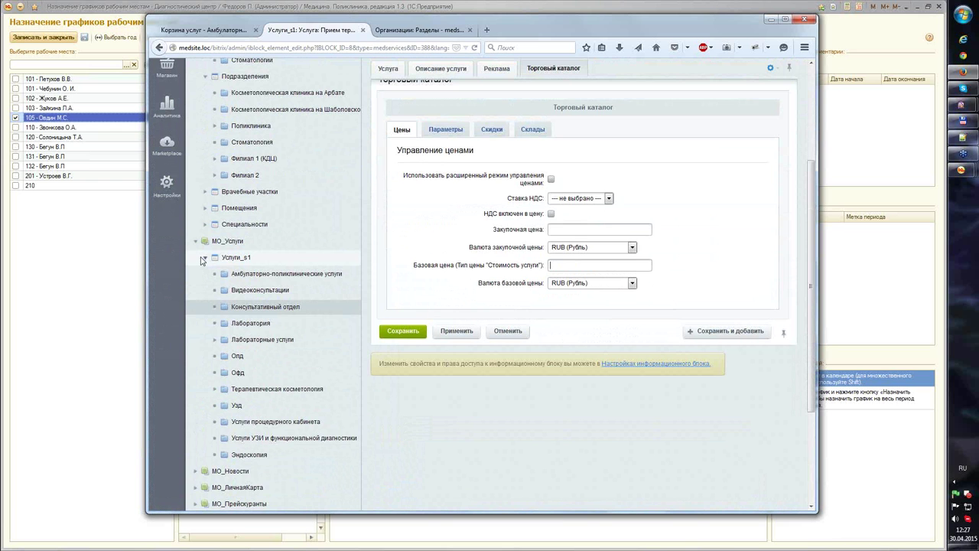
Step: Collapse Услуги_s1 and open the Платные услуги section of Предложение under МО_Прейскуранты
left_click(203, 258)
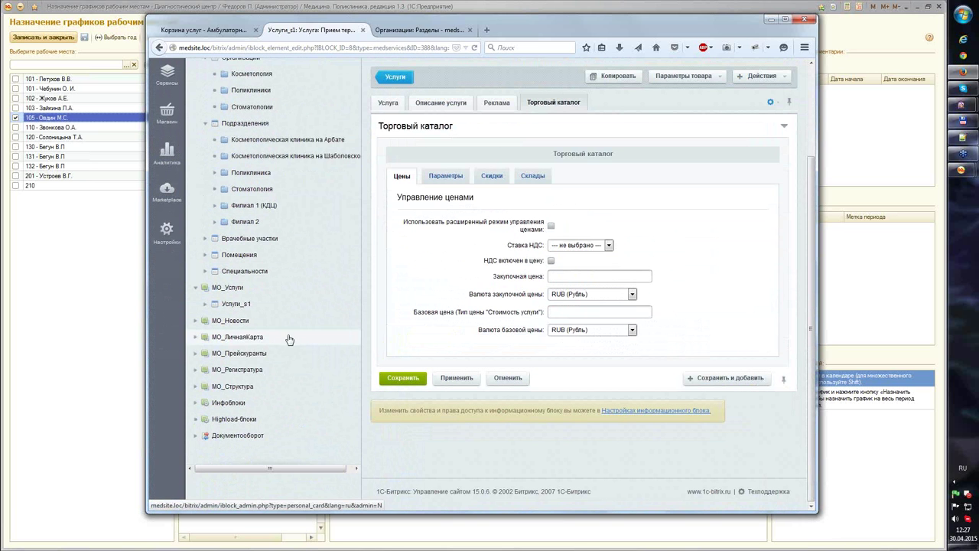
left_click(195, 354)
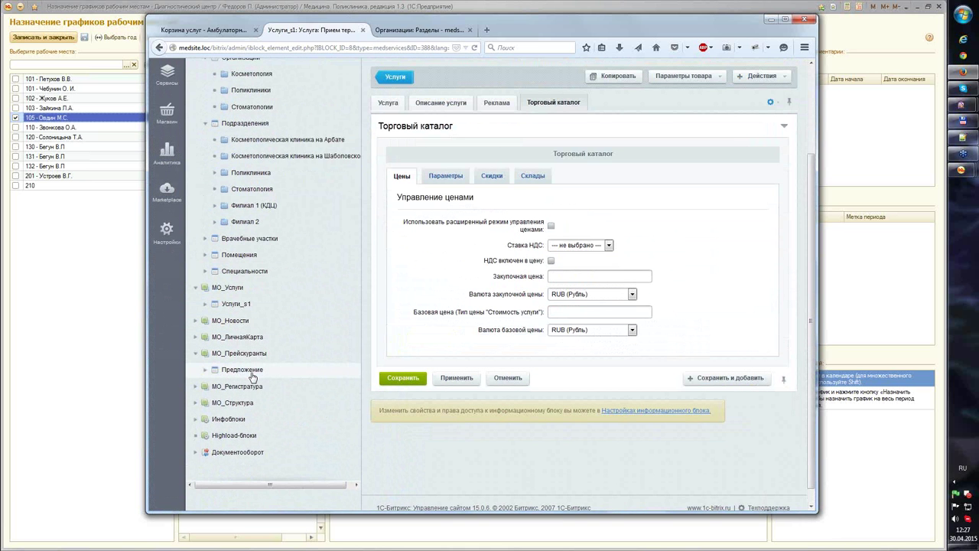
left_click(242, 375)
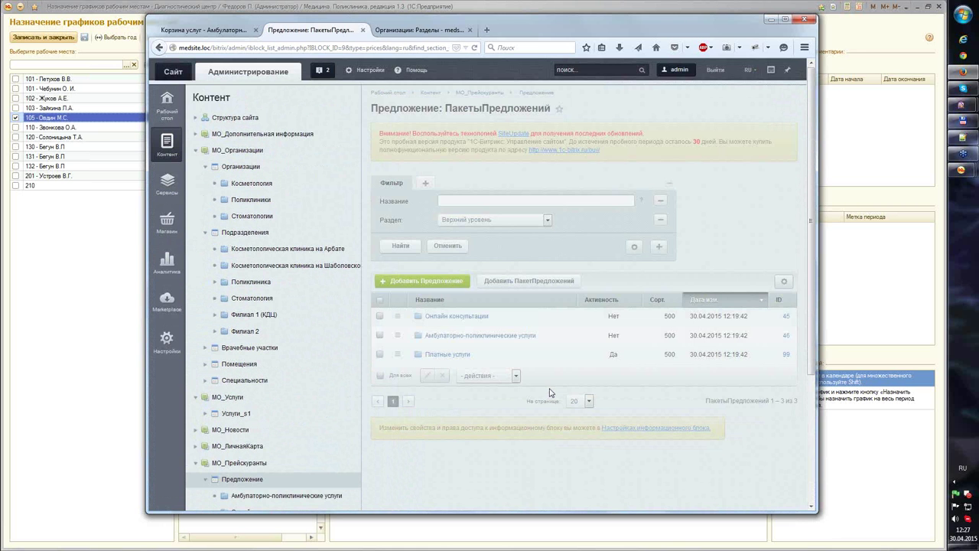
scroll(425, 309, "down", 3)
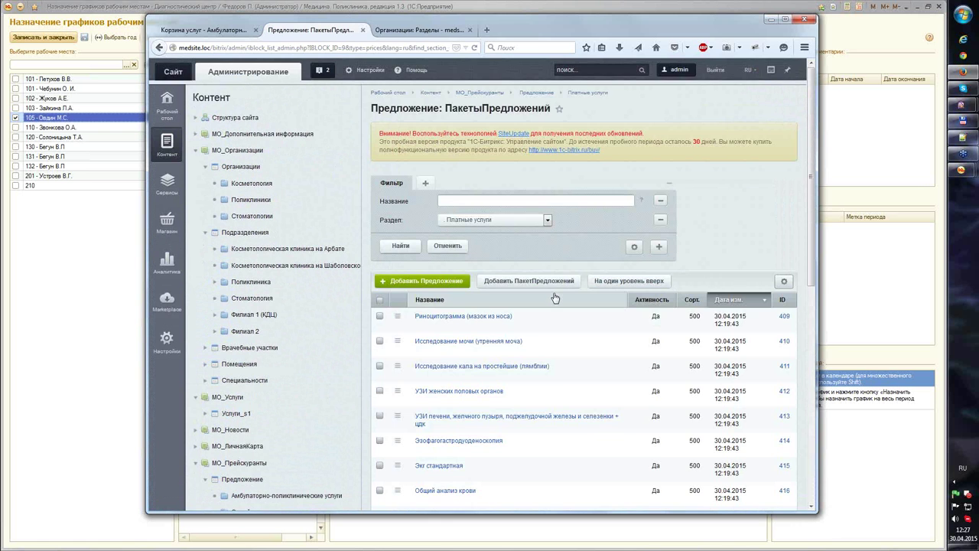
scroll(535, 287, "down", 3)
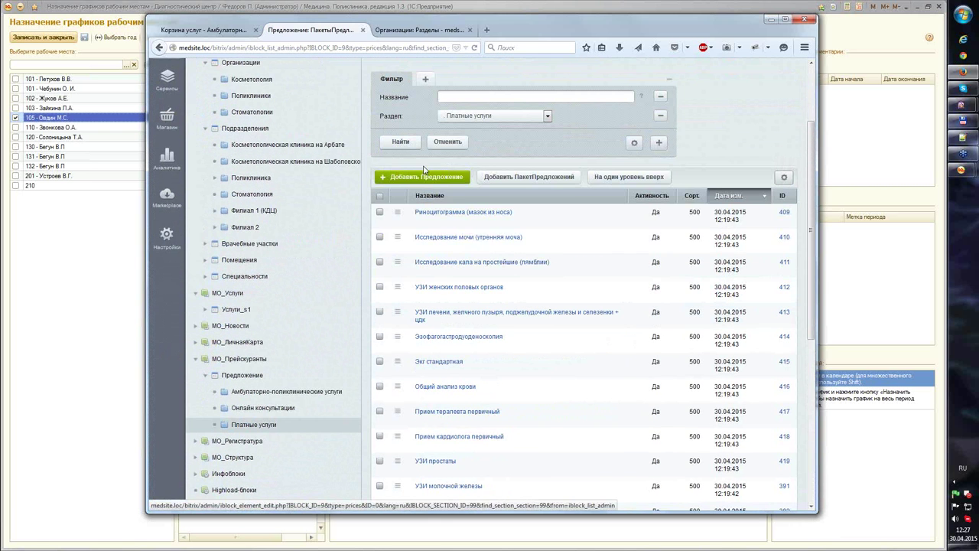
Step: Check the linked service and price of the offer Исследование мочи (утренняя моча), then return to Корзина услуг
left_click(490, 238)
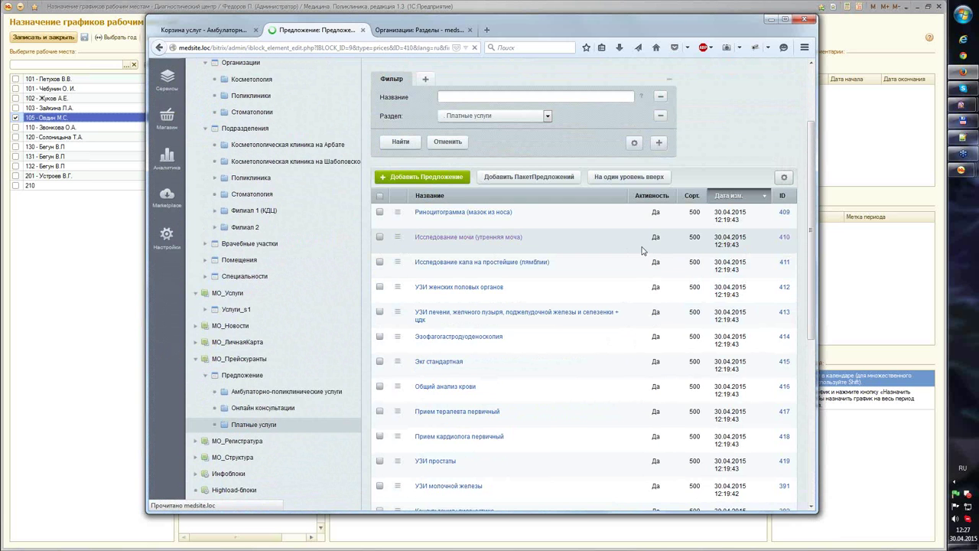
scroll(639, 260, "down", 3)
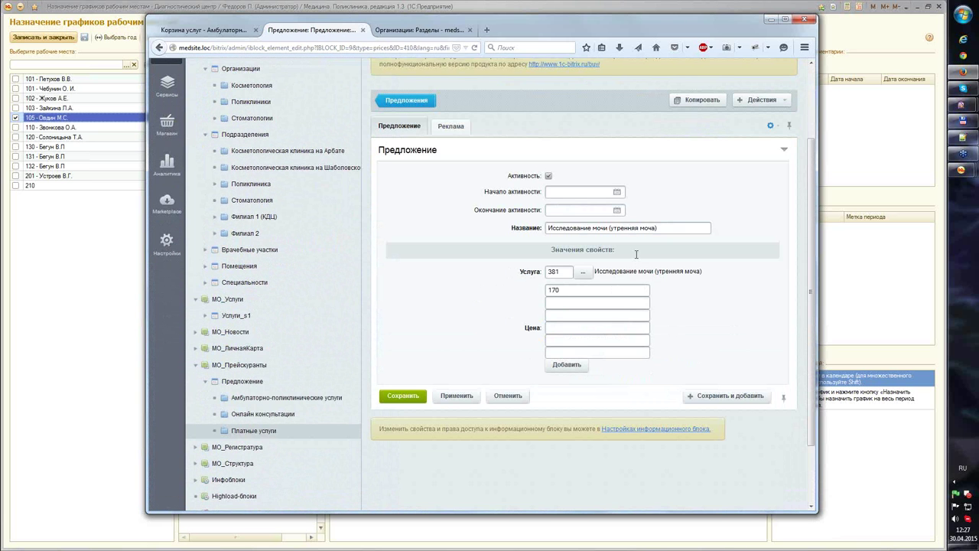
left_click(578, 282)
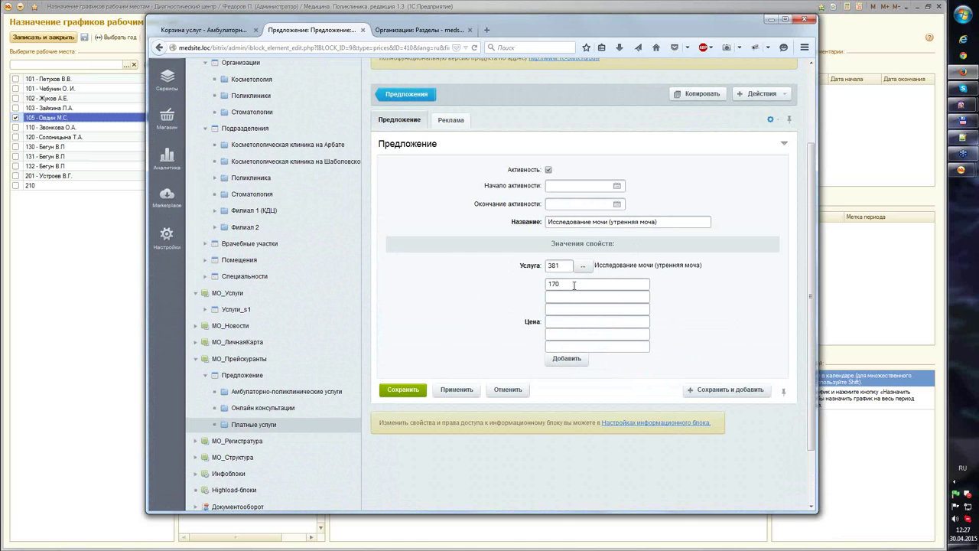
scroll(574, 285, "up", 2)
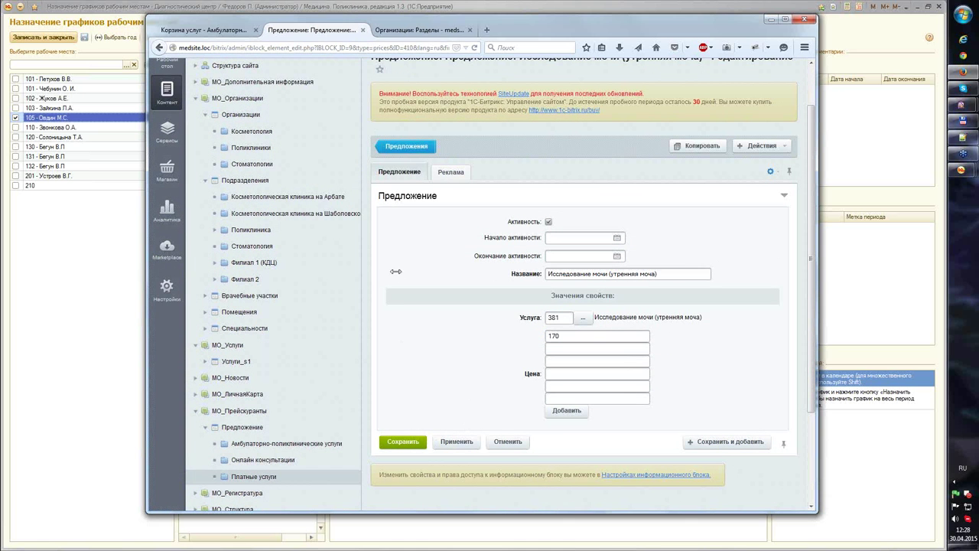
left_click(211, 35)
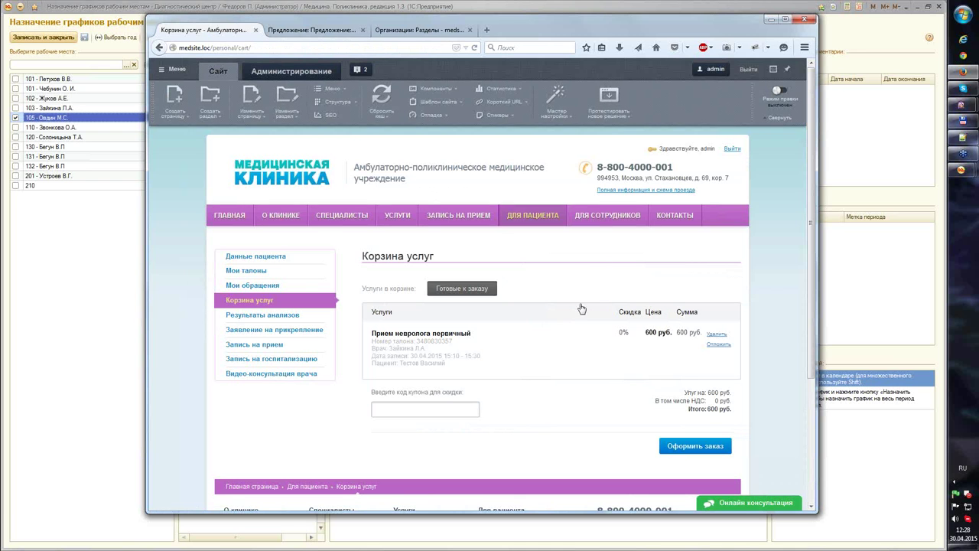
Step: Switch to Total Commander, open s:\medsite.loc\ht\upload\medml\debug and select the INNER_SERVICE folder
mouse_move(528, 218)
left_click(964, 121)
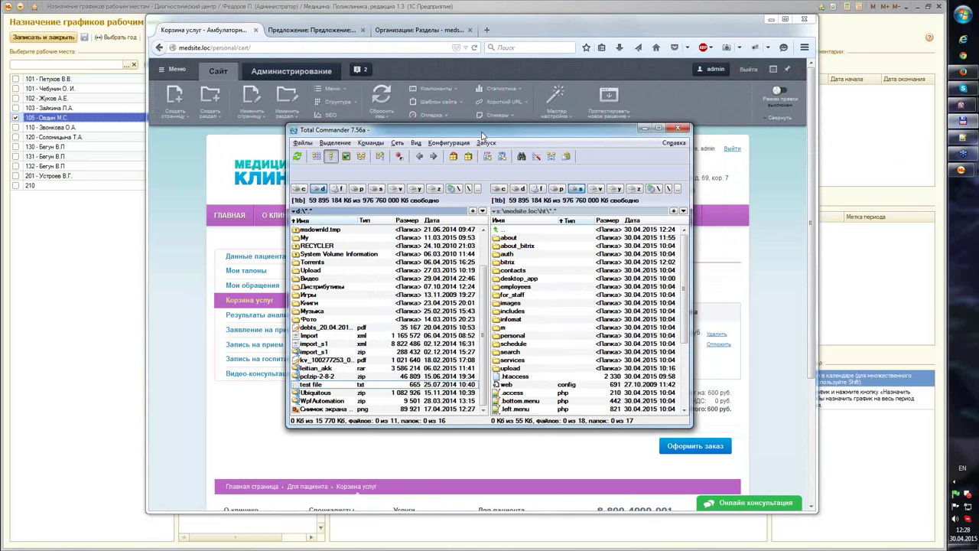
left_click_drag(482, 136, 519, 150)
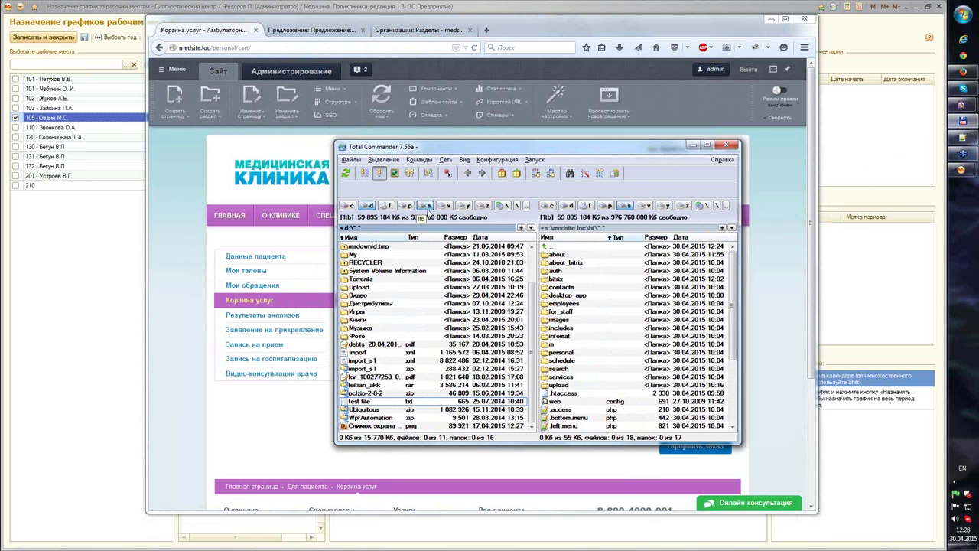
left_click(425, 205)
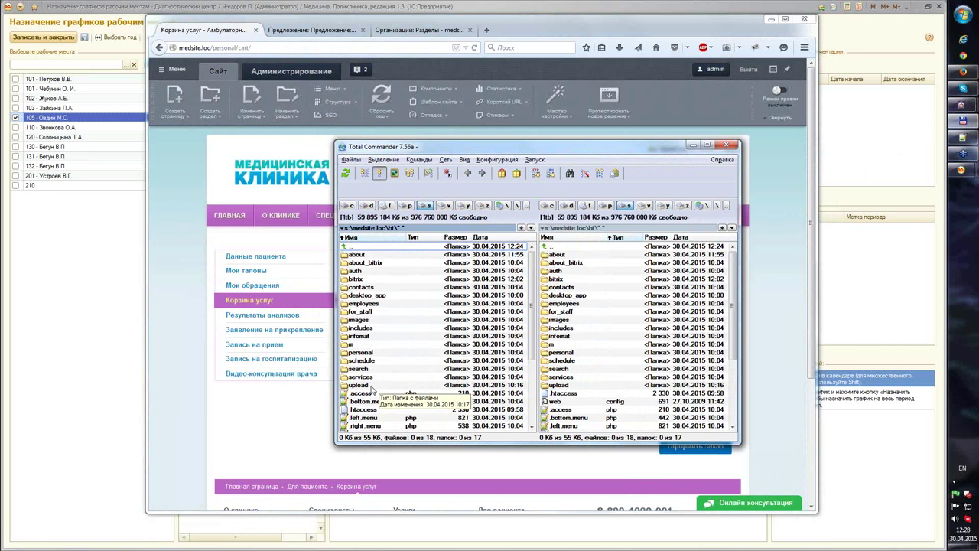
double_click(360, 386)
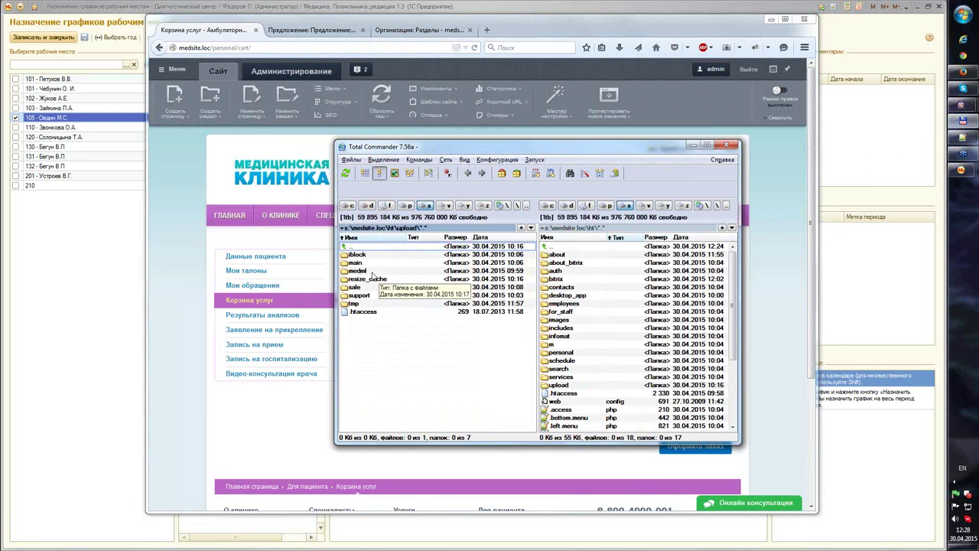
double_click(373, 248)
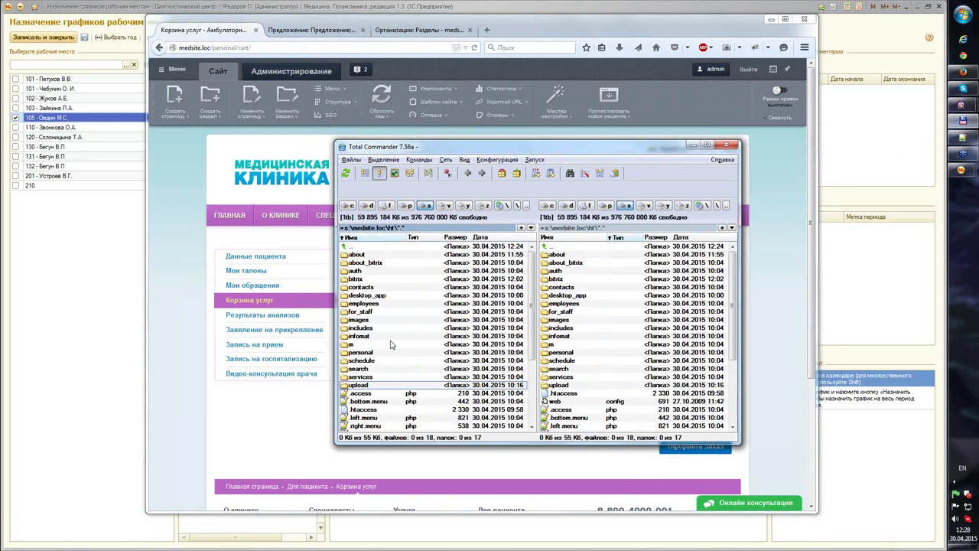
double_click(373, 387)
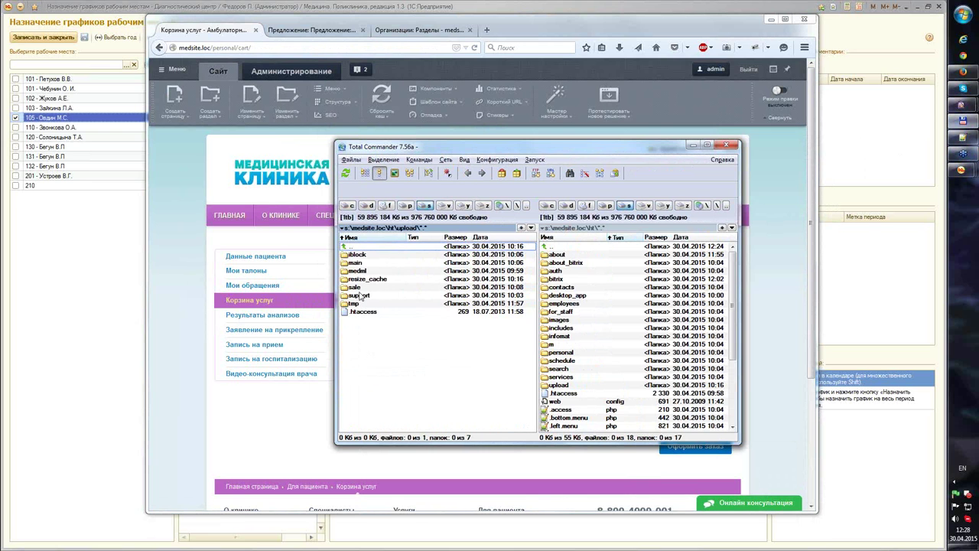
double_click(369, 271)
double_click(373, 255)
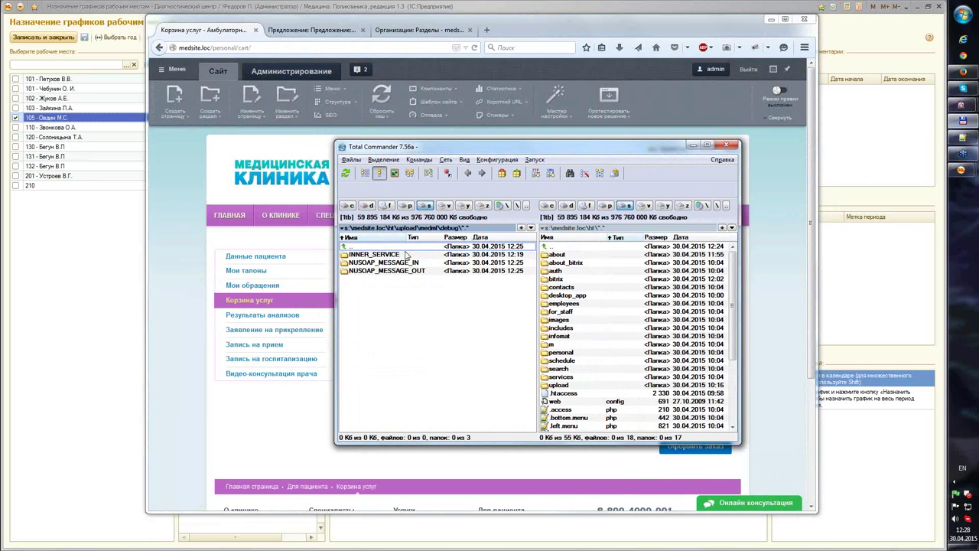
left_click(400, 256)
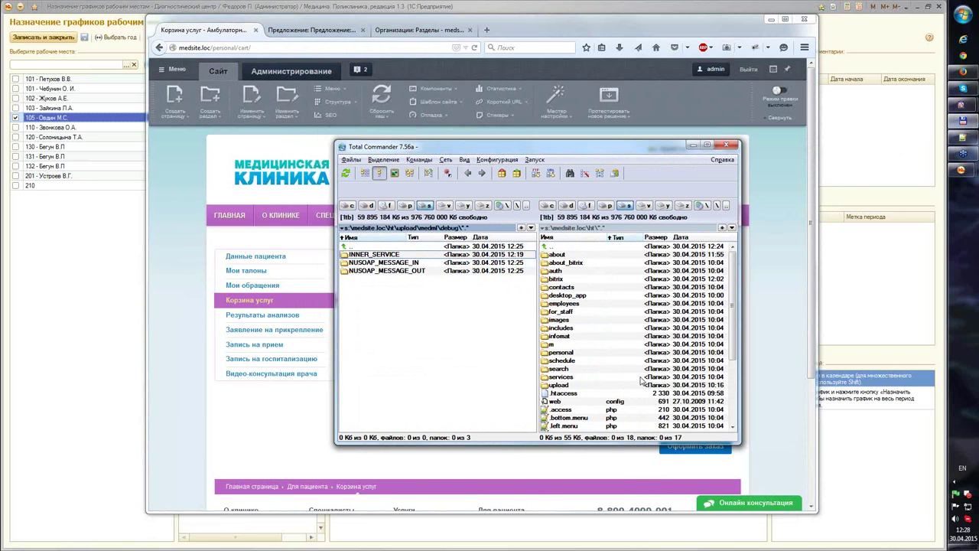
key("Insert")
key("space")
Step: In the browser, open the Отладка settings of the 1С-Битрикс: Сайт медицинской организации module and highlight the INNER_SERVICE folder description
left_click(411, 32)
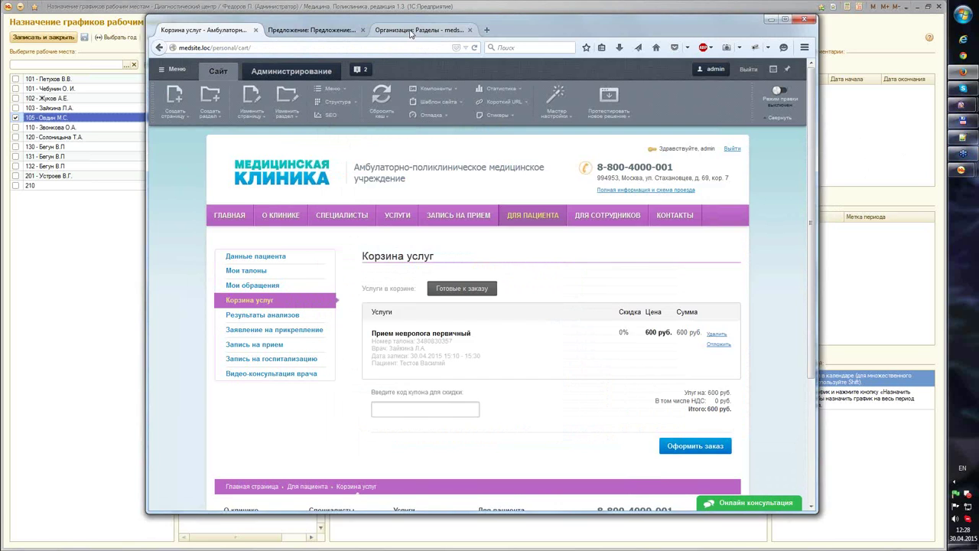
left_click(411, 32)
left_click(168, 339)
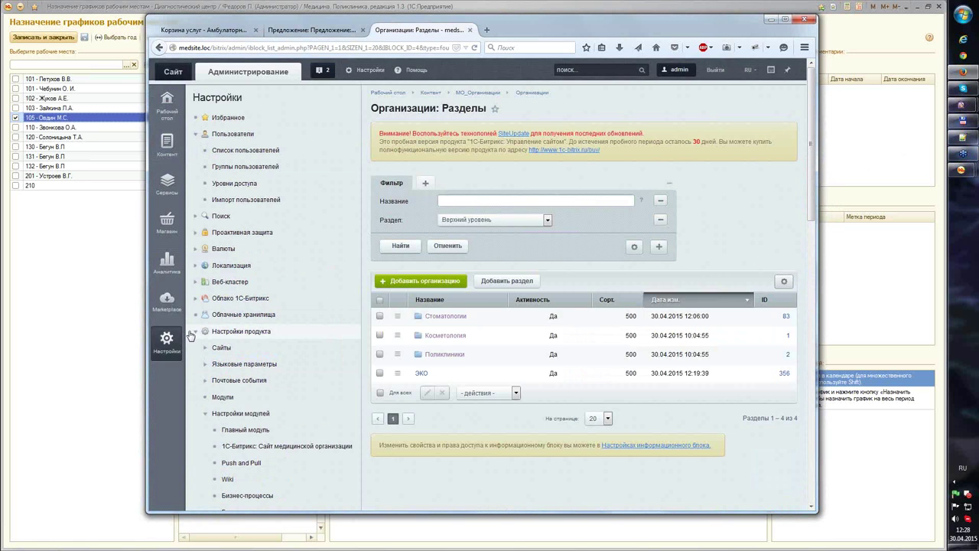
scroll(217, 342, "down", 3)
left_click(217, 342)
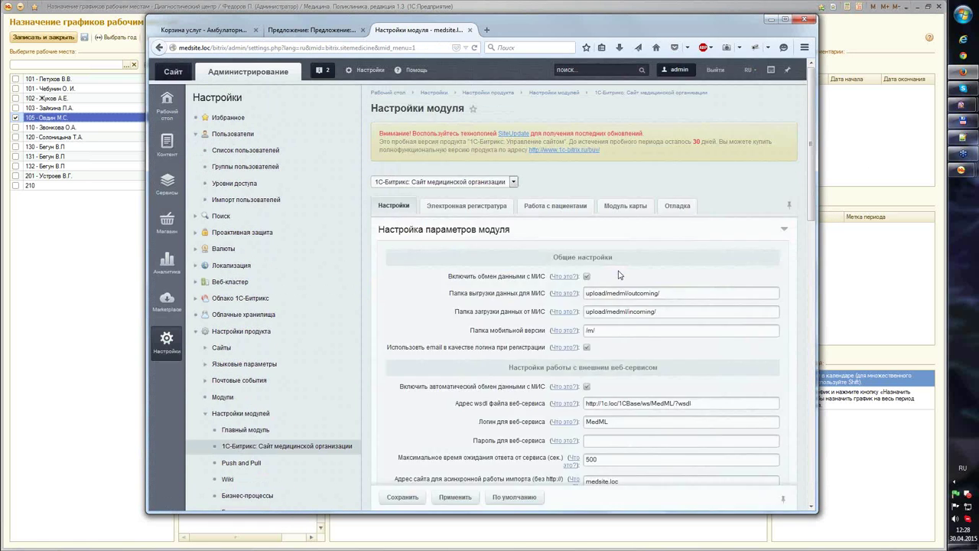
scroll(749, 277, "down", 1)
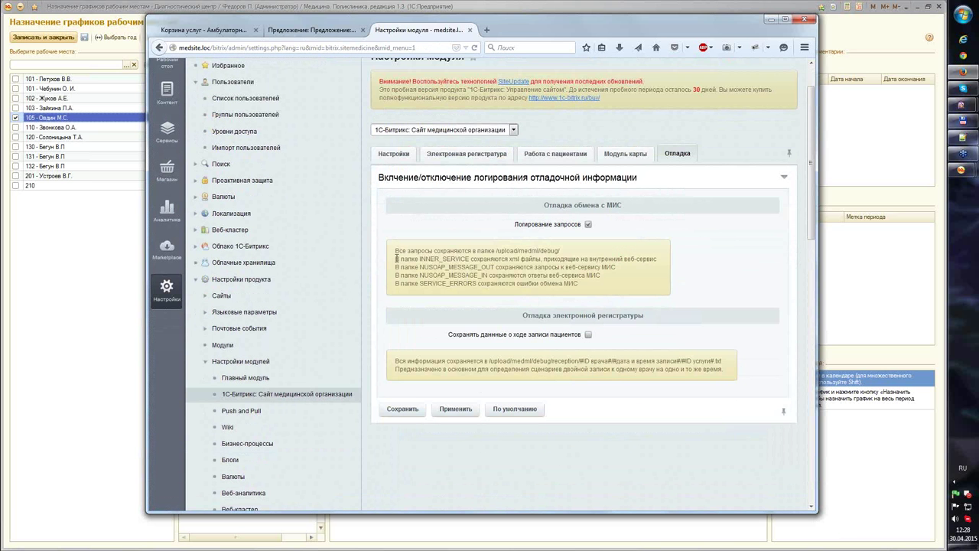
left_click_drag(395, 256, 609, 265)
left_click(697, 257)
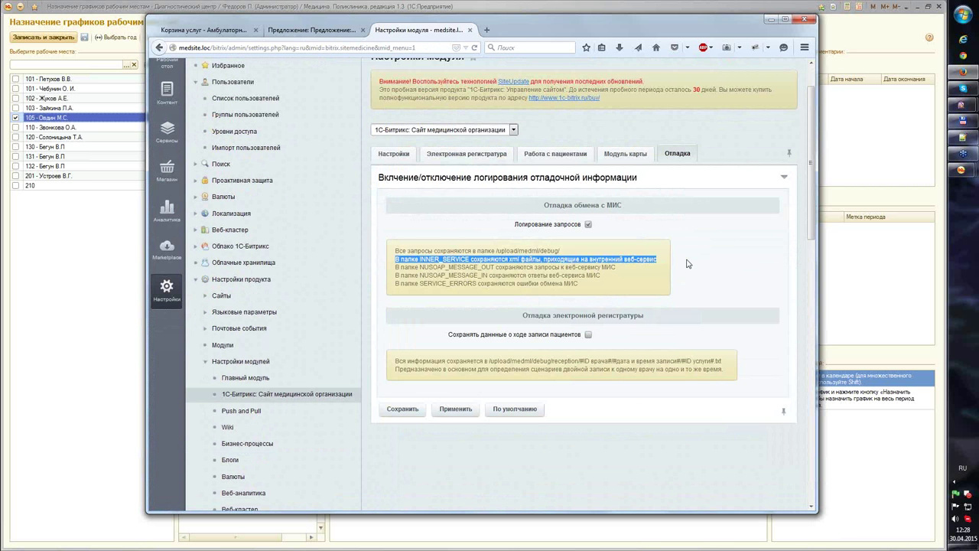
left_click(970, 123)
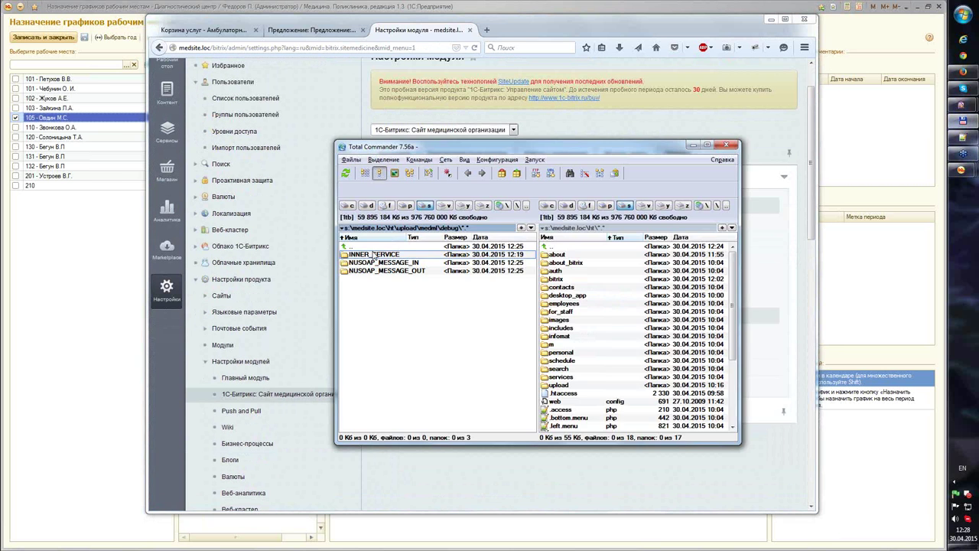
double_click(375, 255)
double_click(377, 255)
left_click(377, 256)
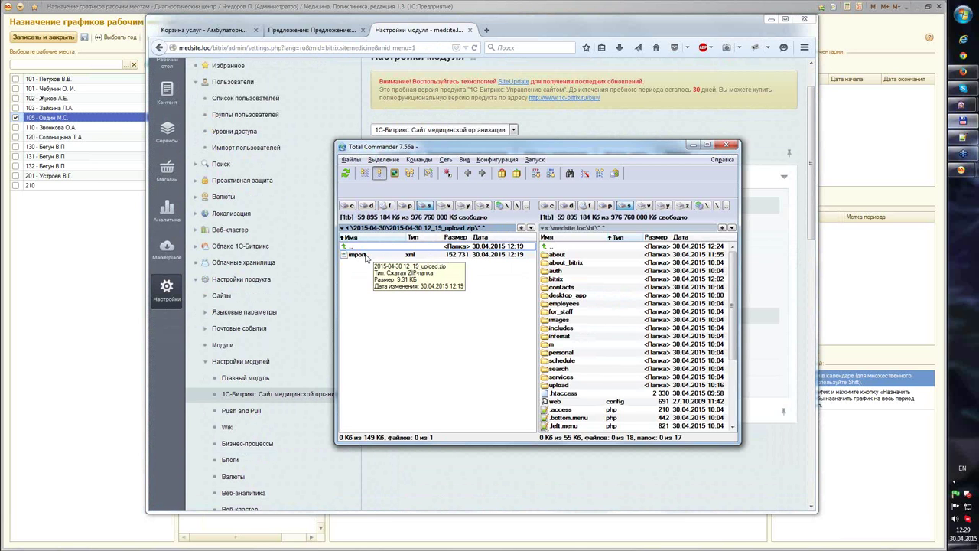
double_click(377, 255)
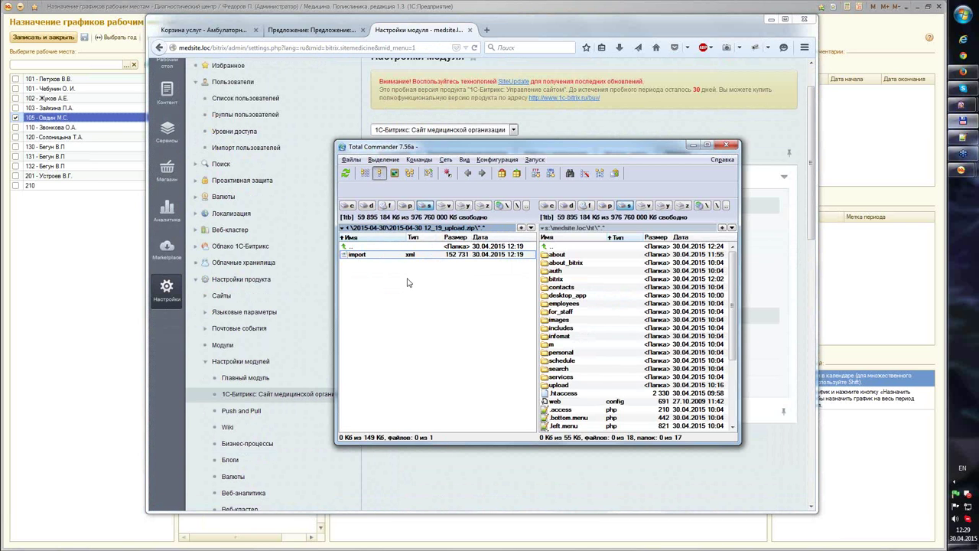
key("F5")
key("Return")
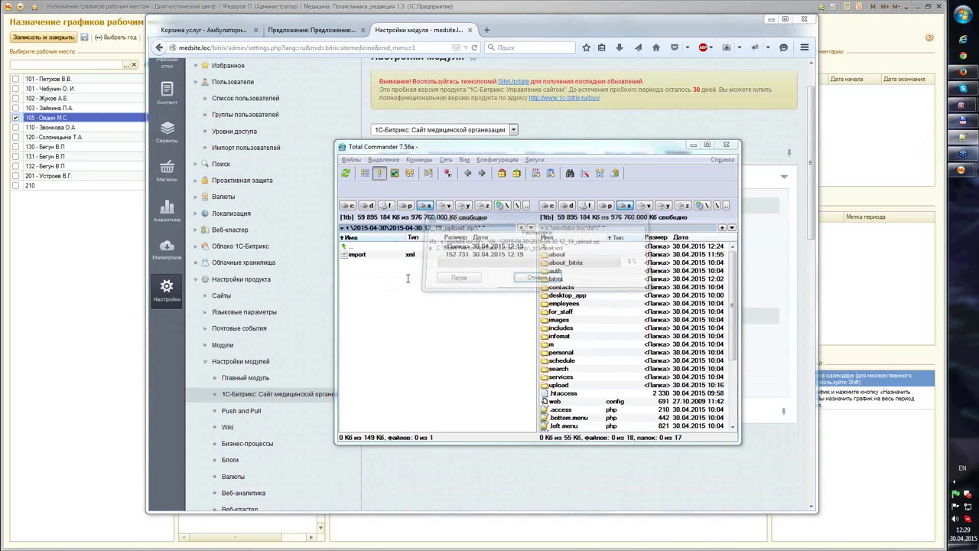
Step: Look through import.xml, collapse the КлассификаторУслуг block and highlight the first word of the first organization's Контрагент name
scroll(302, 142, "down", 20)
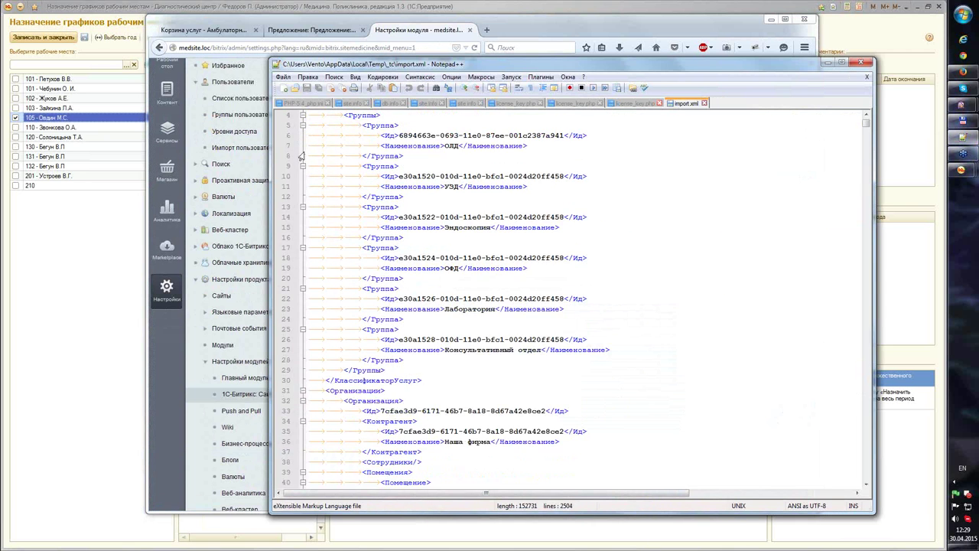
left_click_drag(865, 141, 653, 139)
scroll(652, 140, "up", 20)
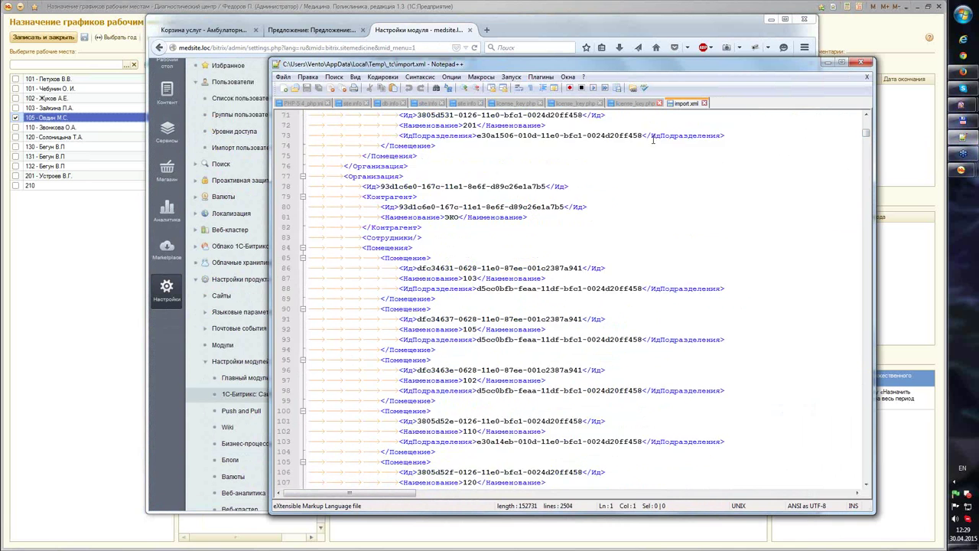
left_click(325, 167)
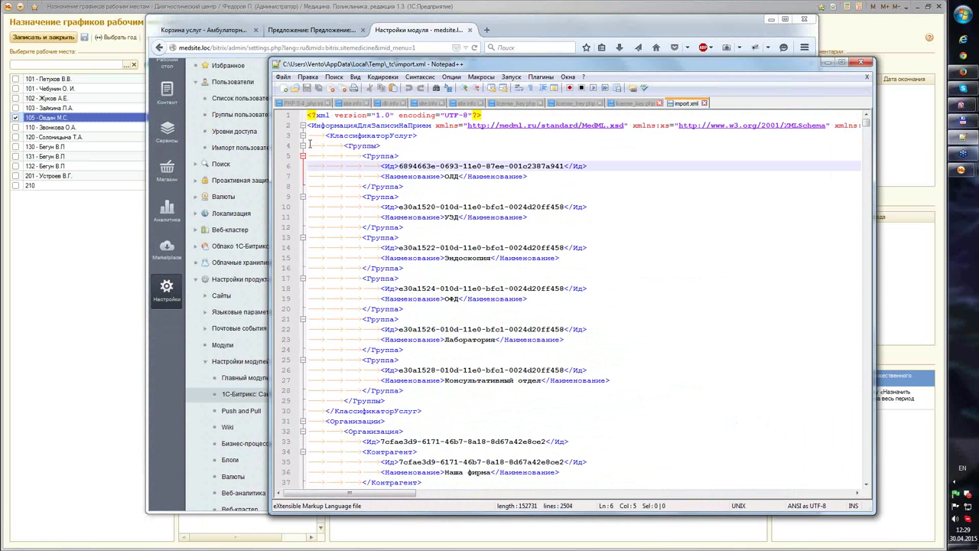
left_click(303, 135)
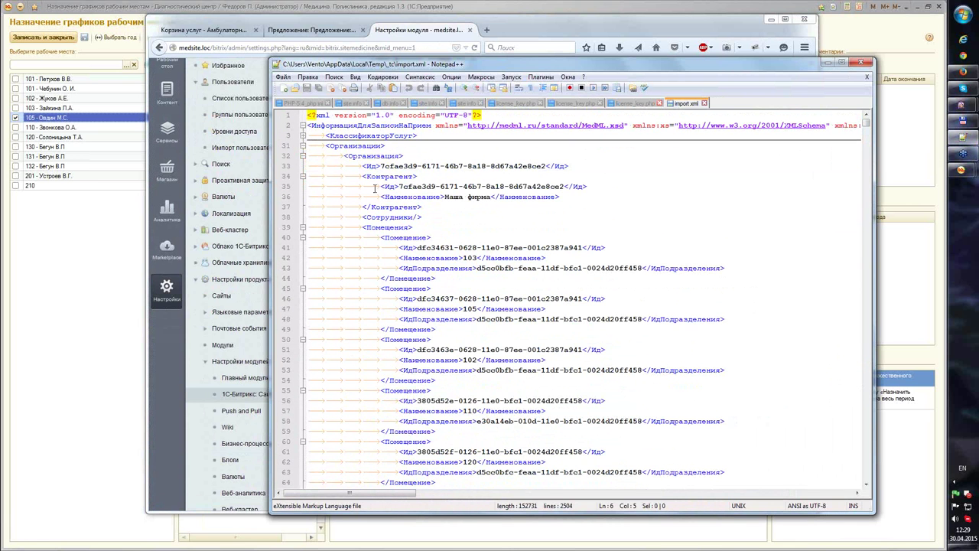
double_click(458, 197)
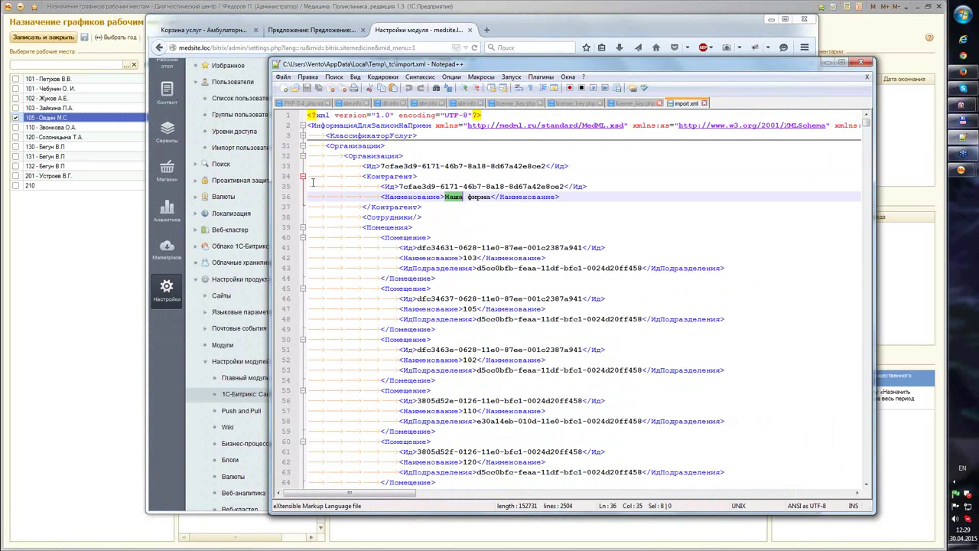
Step: Collapse the first two Организация blocks in import.xml, look at the Диагностический центр organization and close the file
left_click(303, 156)
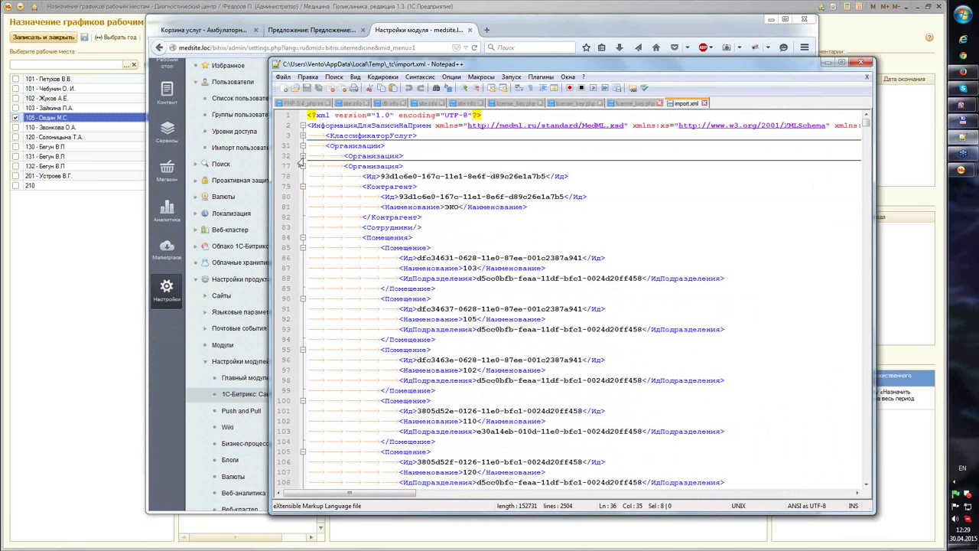
left_click(303, 166)
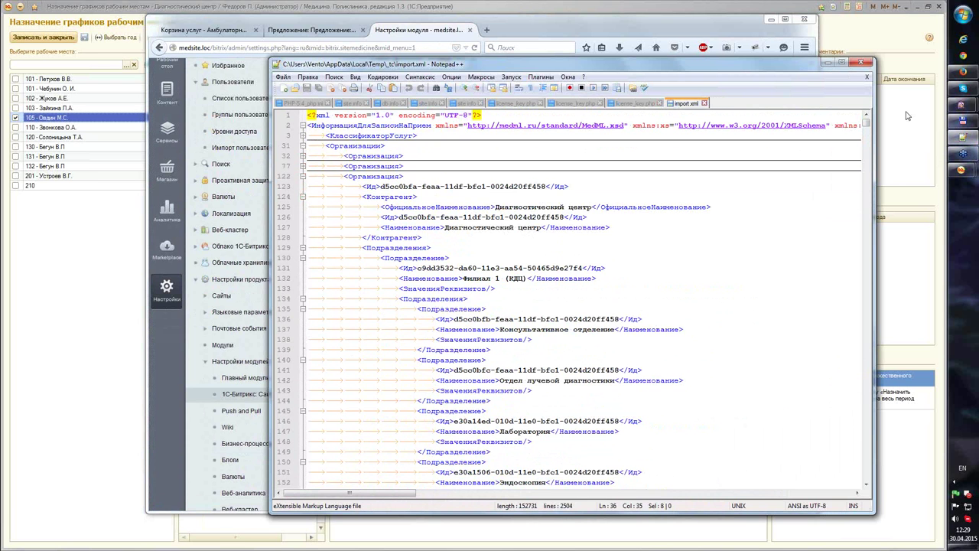
left_click(705, 102)
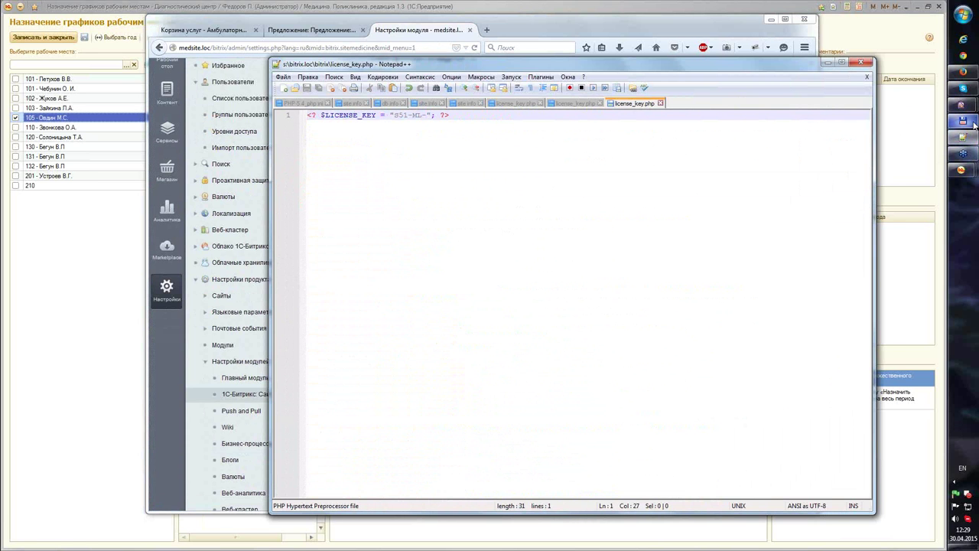
Step: Switch to Total Commander, dismiss the temporary import.xml notice and go back up to the medml\debug folder
left_click(963, 121)
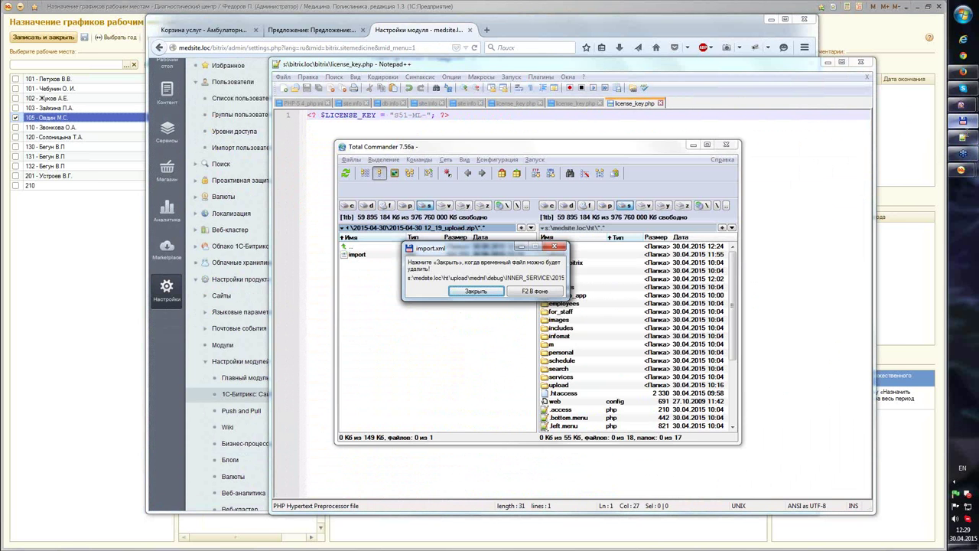
left_click(498, 295)
key("BackSpace")
key("BackSpace")
key("BackSpace")
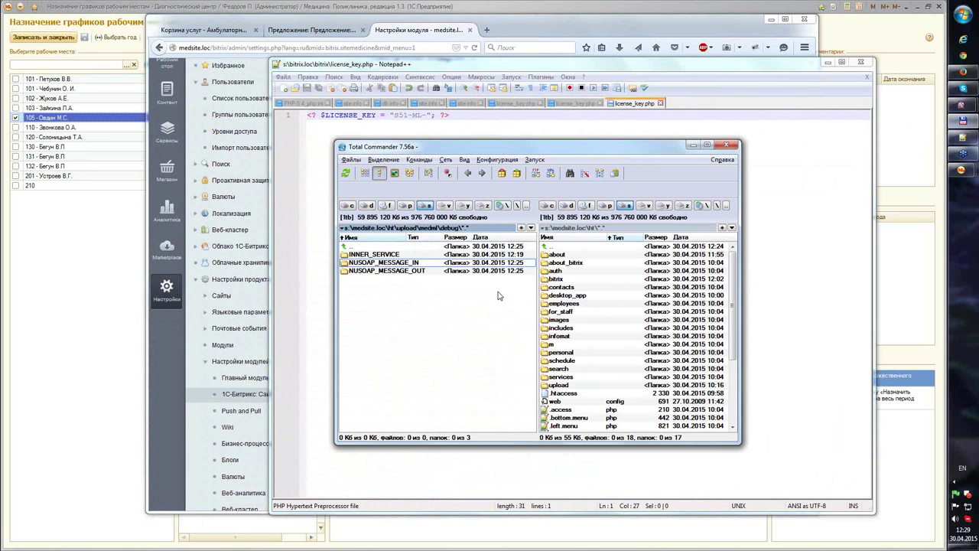
key("Down")
key("Return")
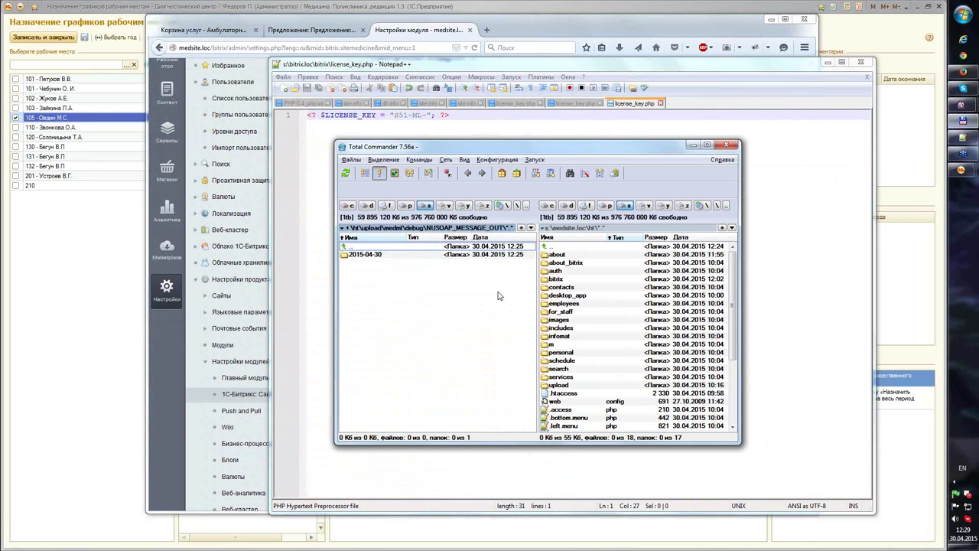
key("Down")
key("Return")
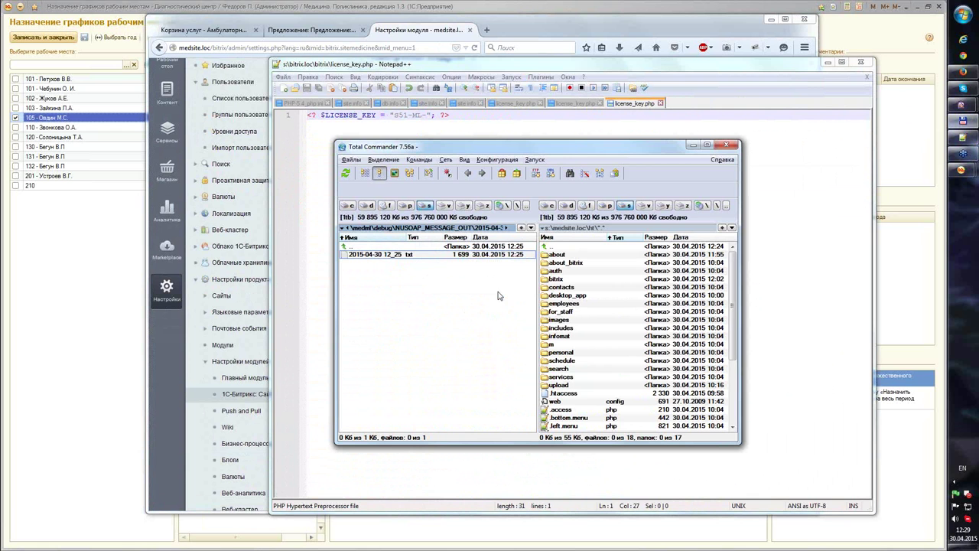
key("F4")
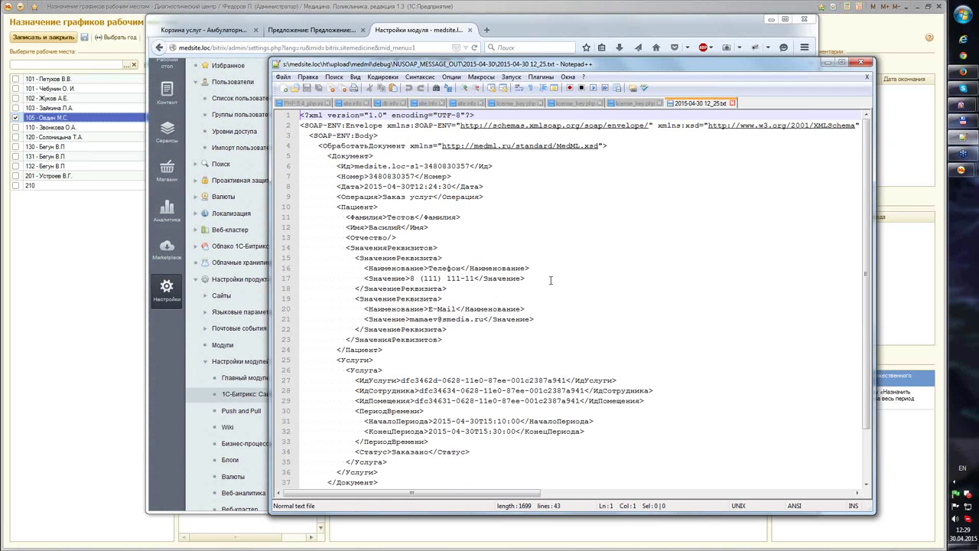
Step: Read through the outgoing request, including its Дата and Пациент elements, and highlight the service's Заказано status
scroll(559, 269, "down", 1)
scroll(559, 260, "down", 1)
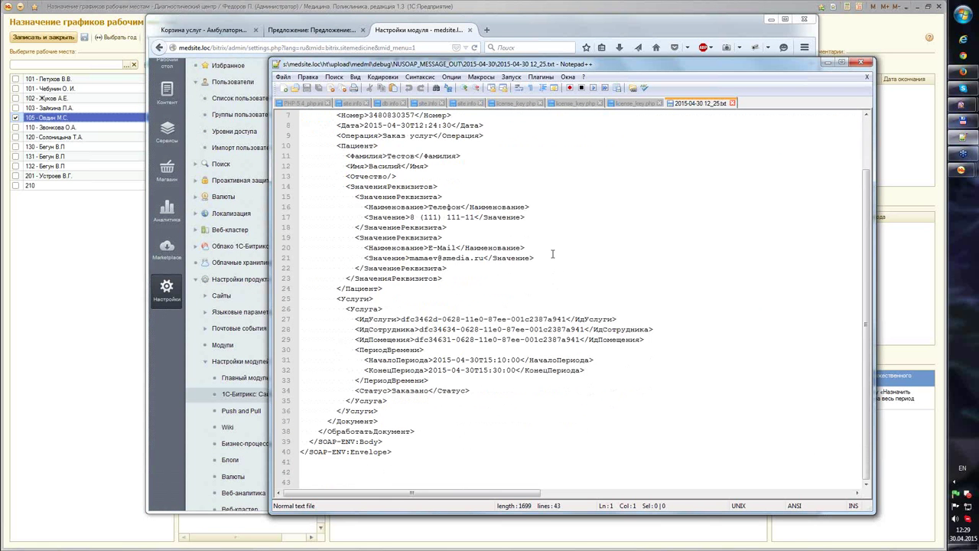
scroll(552, 253, "up", 2)
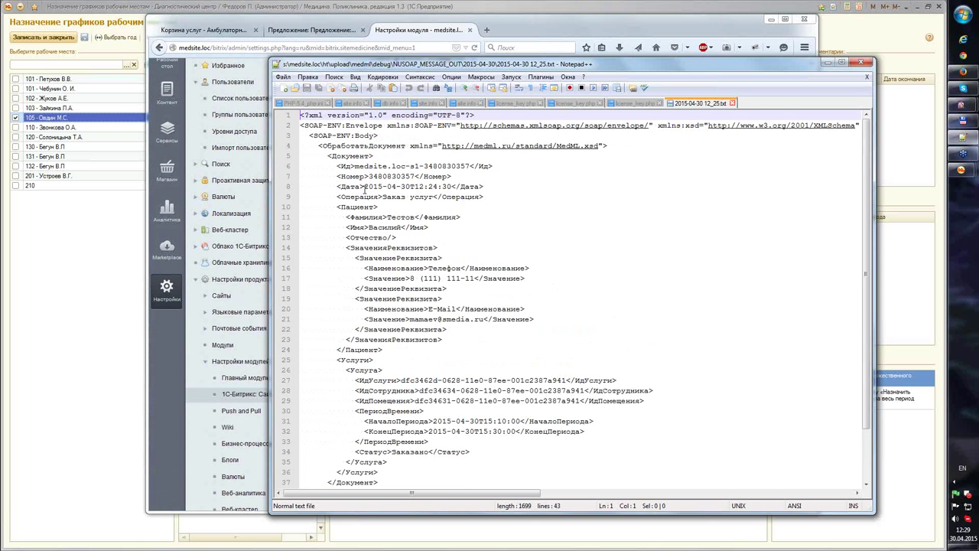
left_click(365, 186)
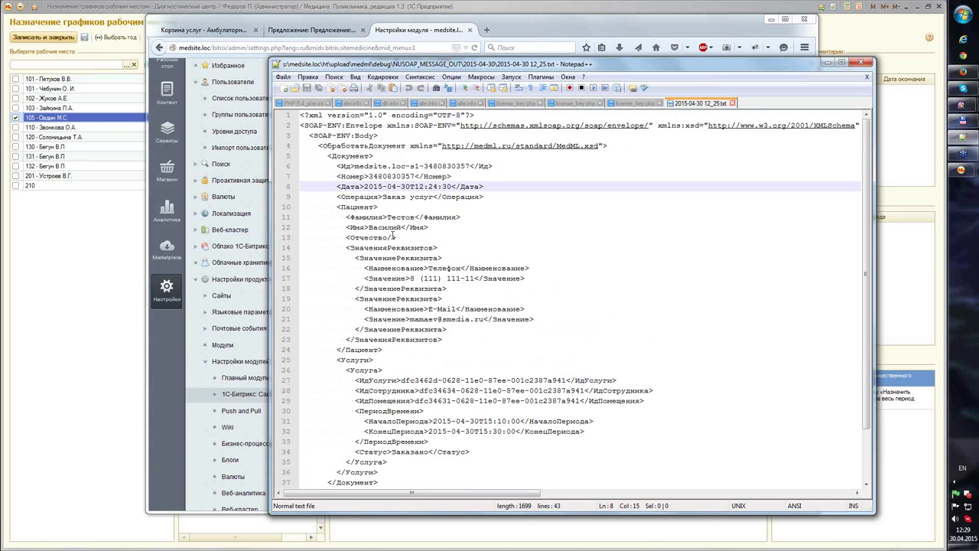
scroll(391, 222, "down", 2)
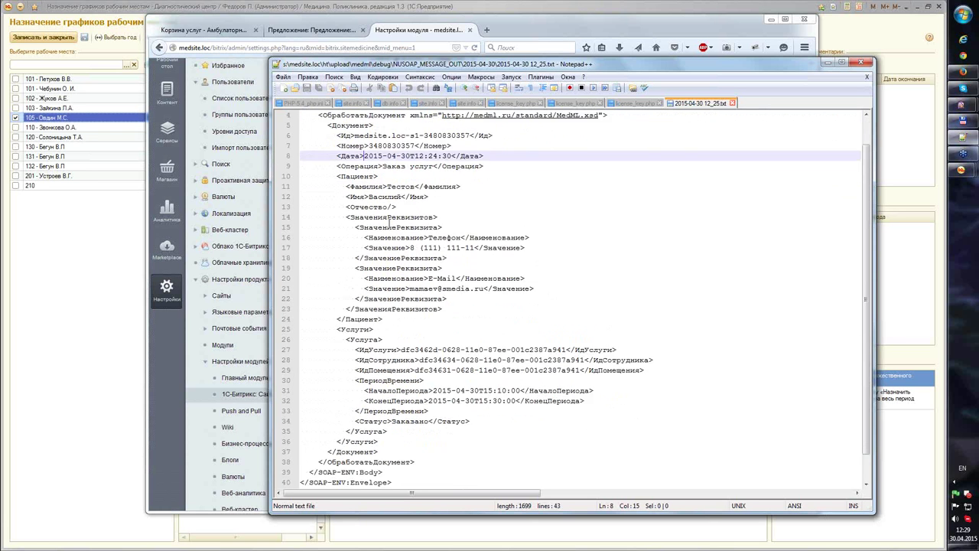
scroll(390, 219, "up", 2)
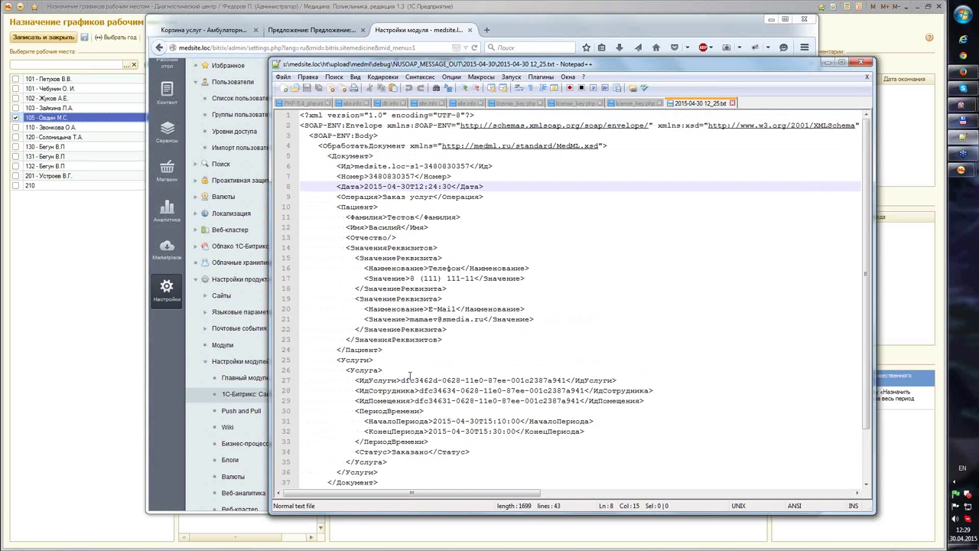
scroll(409, 321, "down", 2)
scroll(417, 289, "up", 2)
left_click(353, 207)
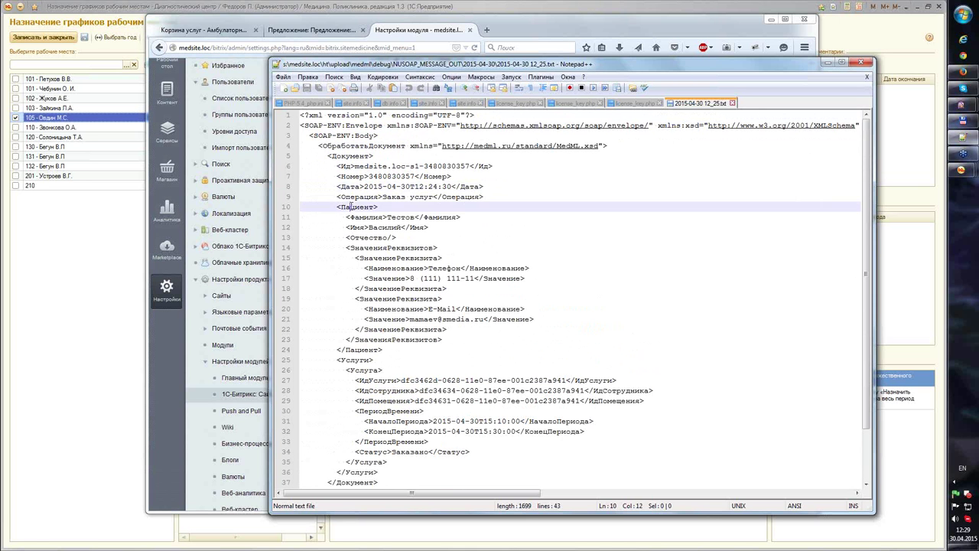
scroll(361, 277, "down", 2)
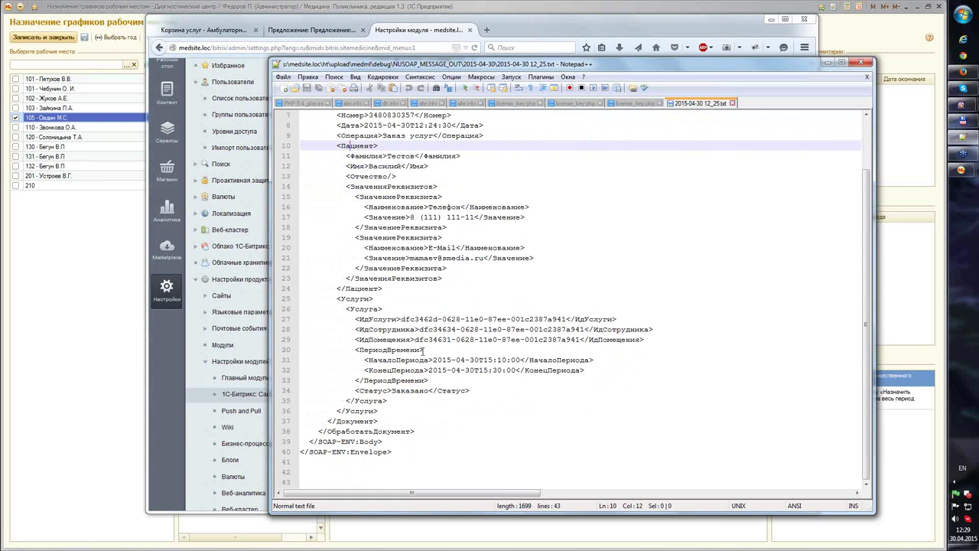
left_click(400, 391)
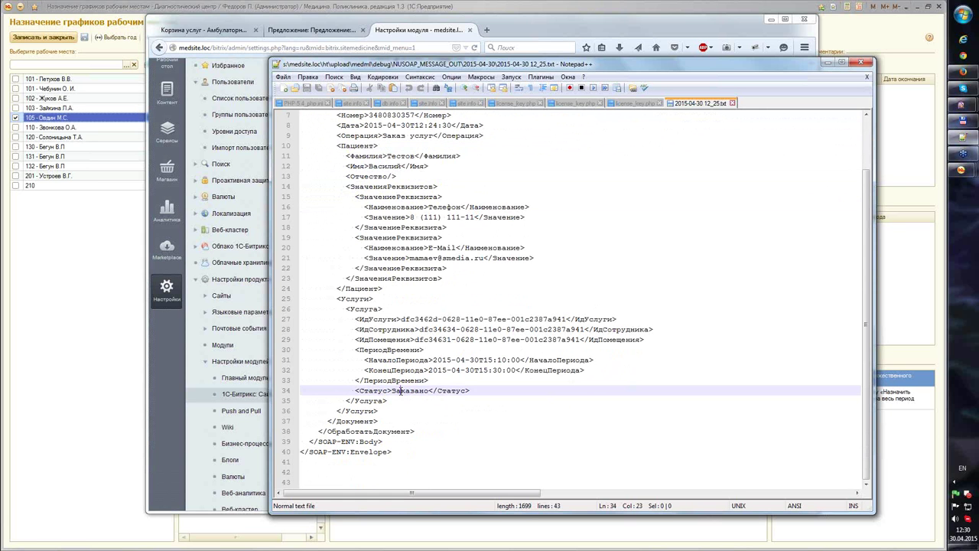
double_click(399, 391)
left_click(963, 120)
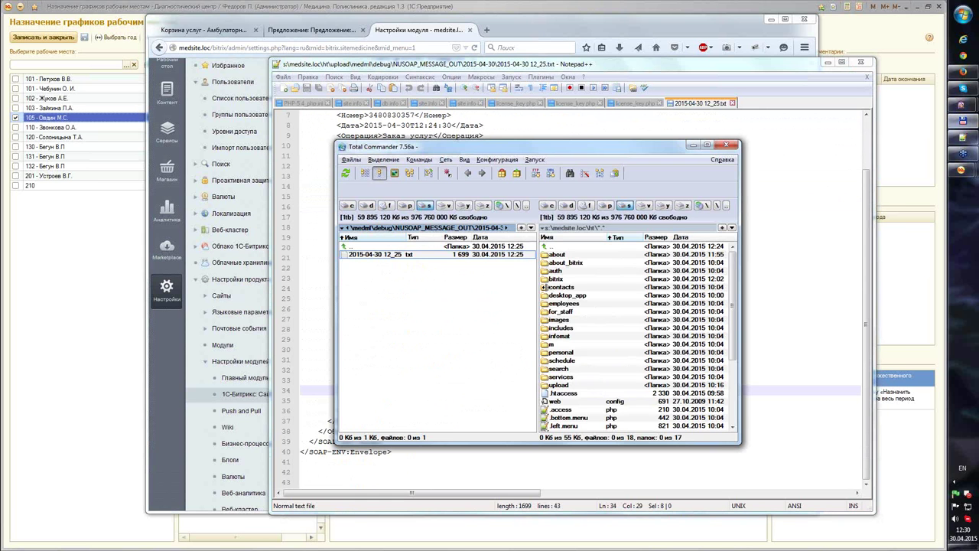
key("BackSpace")
key("BackSpace")
key("Return")
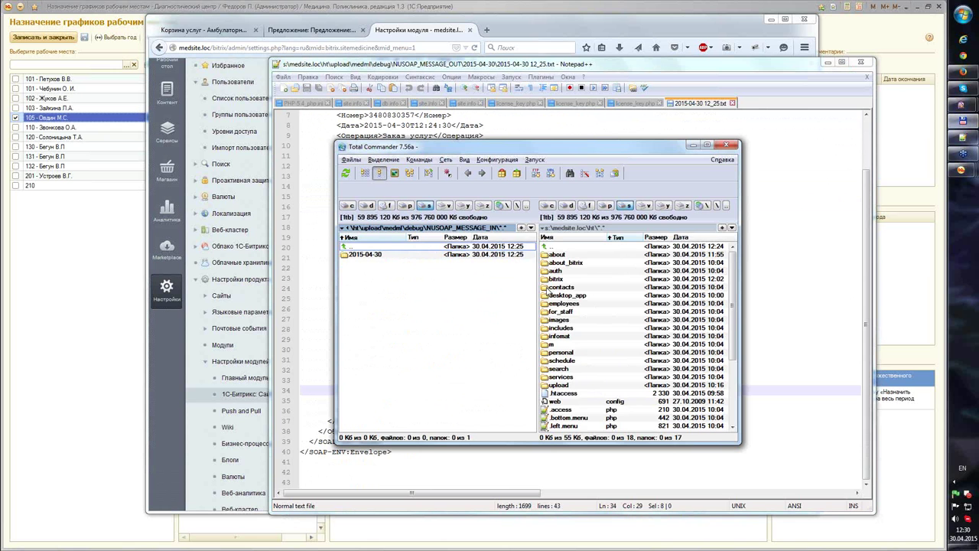
key("Return")
key("F4")
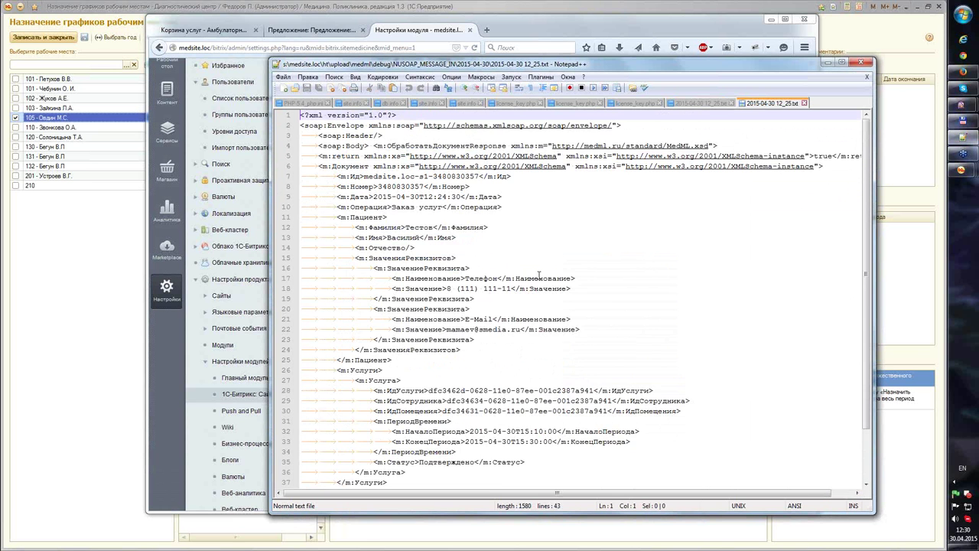
Step: Highlight the service's Подтверждено status in the incoming response and return to the beginning of the log
scroll(432, 399, "down", 2)
left_click_drag(420, 401, 473, 403)
scroll(558, 391, "up", 2)
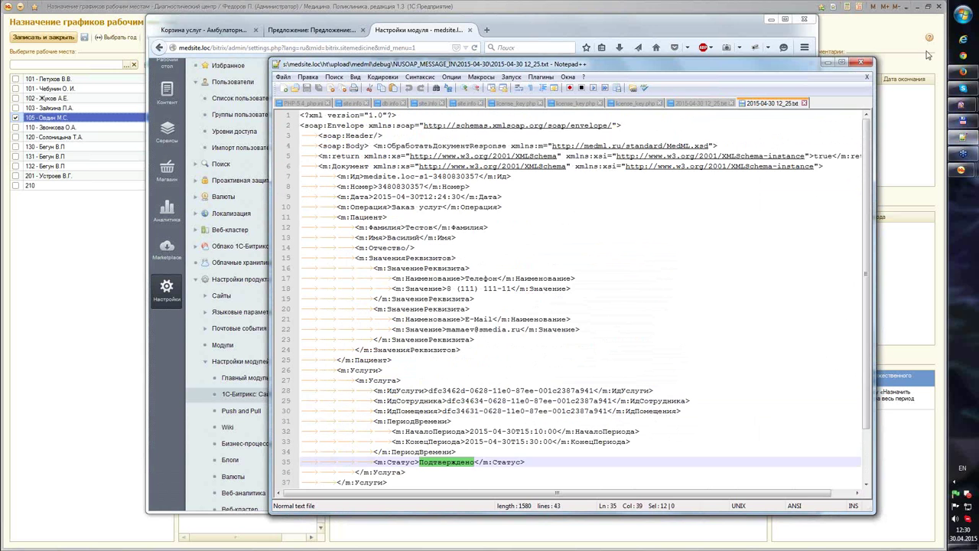
Step: In the browser, load medsite.loc/infomat/ in place of the Корзина услуг page and open Запись на приём
left_click(526, 36)
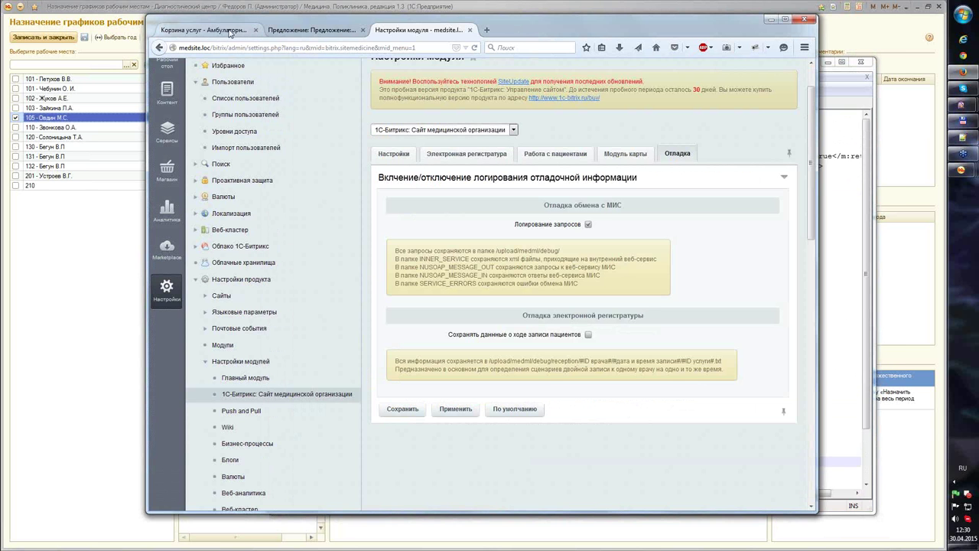
left_click(226, 31)
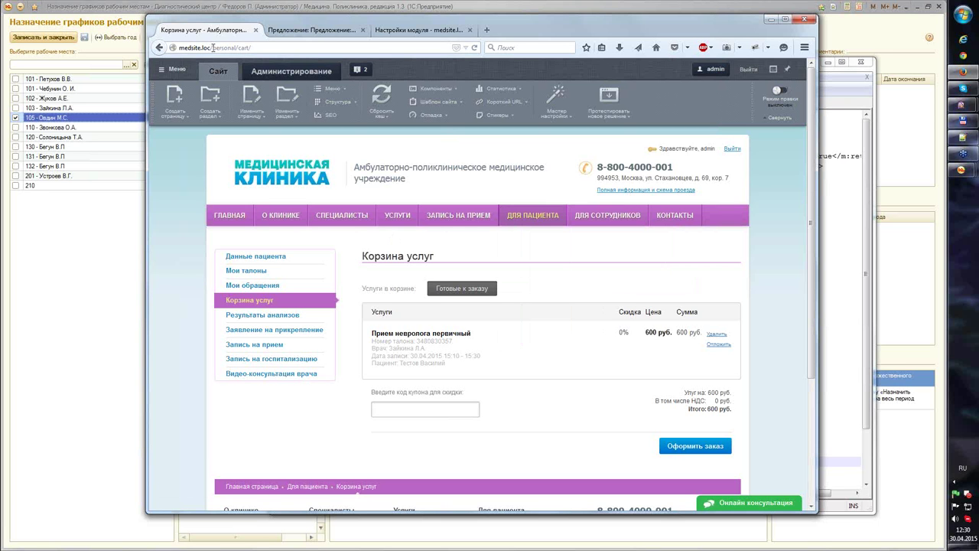
left_click_drag(213, 48, 300, 54)
left_click(610, 259)
left_click_drag(213, 47, 348, 52)
type("штацфе")
key("ctrl+shift+Left")
type("fom")
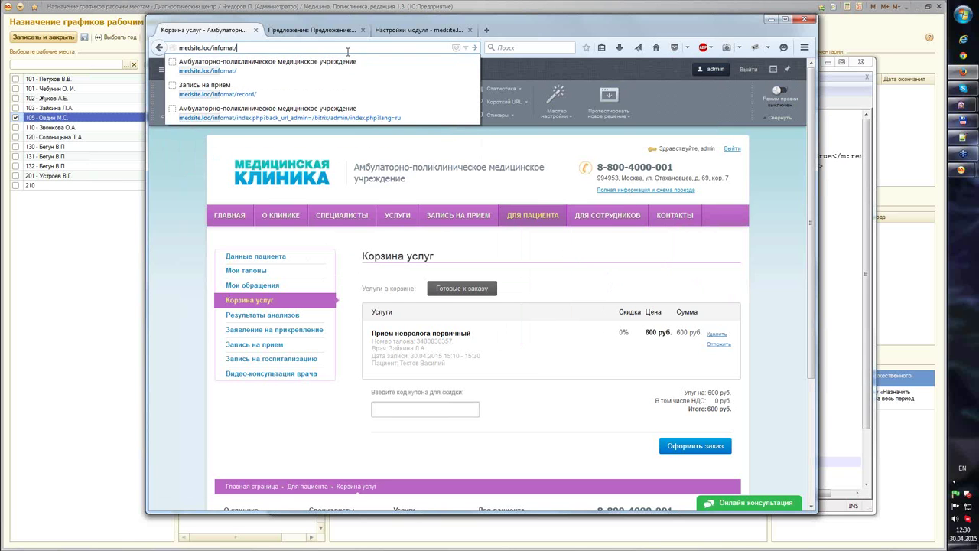
key("Return")
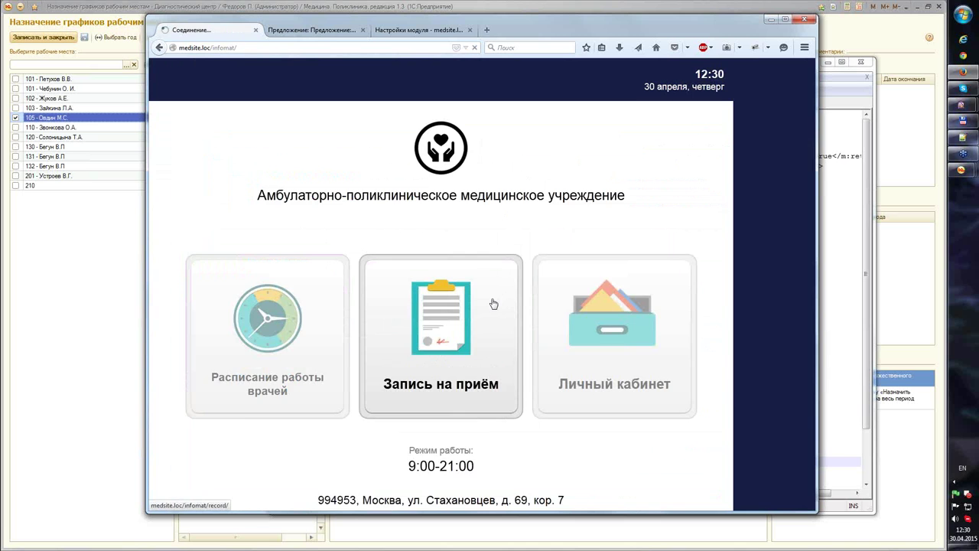
left_click(494, 304)
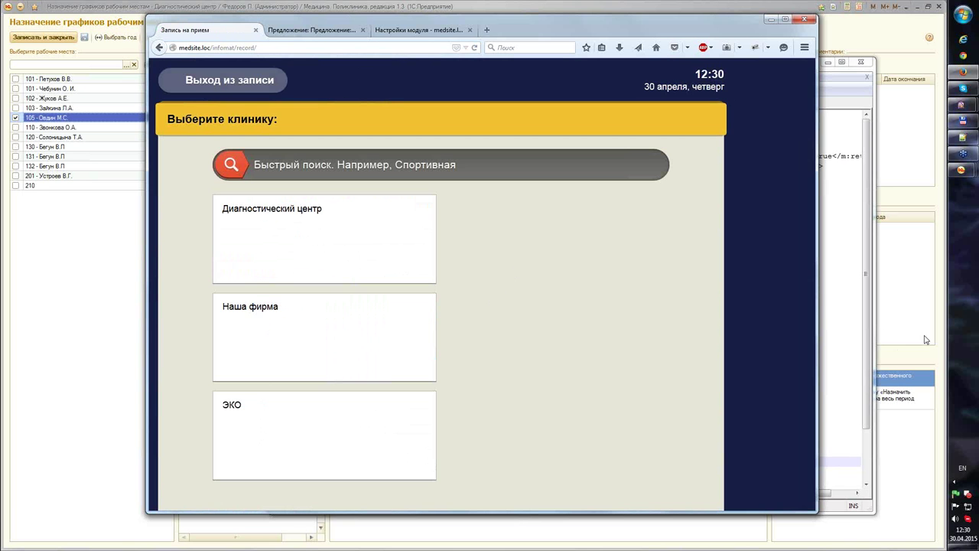
Step: In the site administration, open the Косметология section of Организации and highlight the activity value of Косметологическая клиника
mouse_move(973, 171)
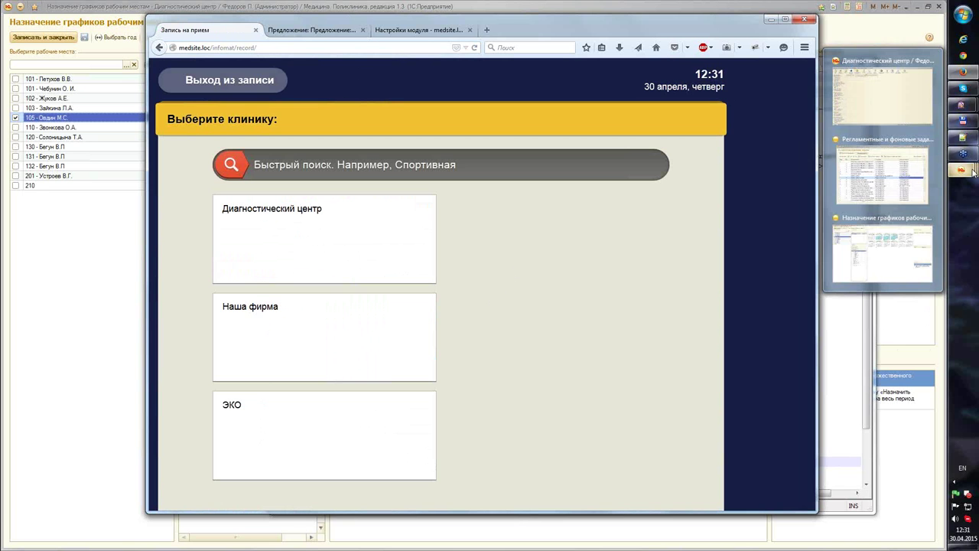
left_click(411, 30)
left_click(167, 144)
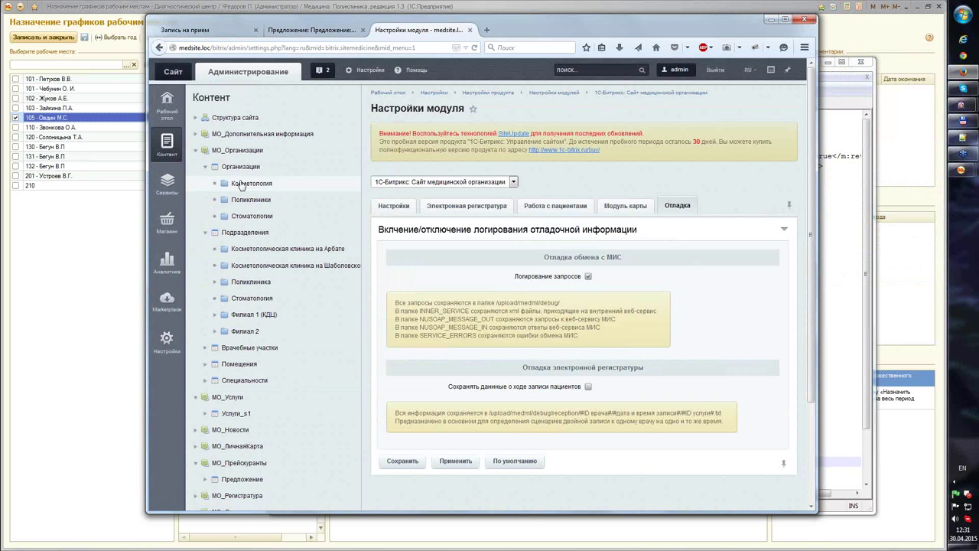
left_click(247, 186)
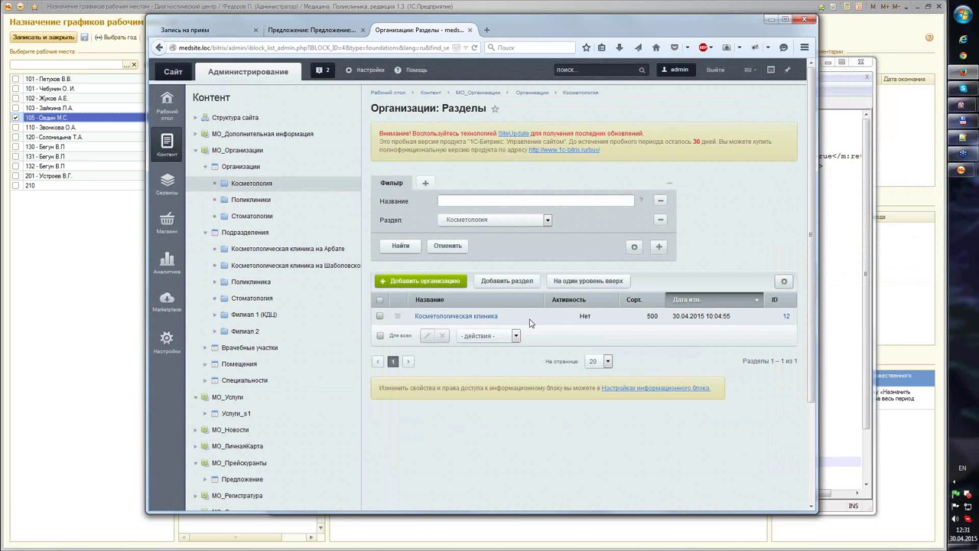
double_click(582, 317)
Step: Back in the infomat booking, choose Диагностический центр and the Стоматолог specialty, and reopen the specialty selection
left_click(218, 33)
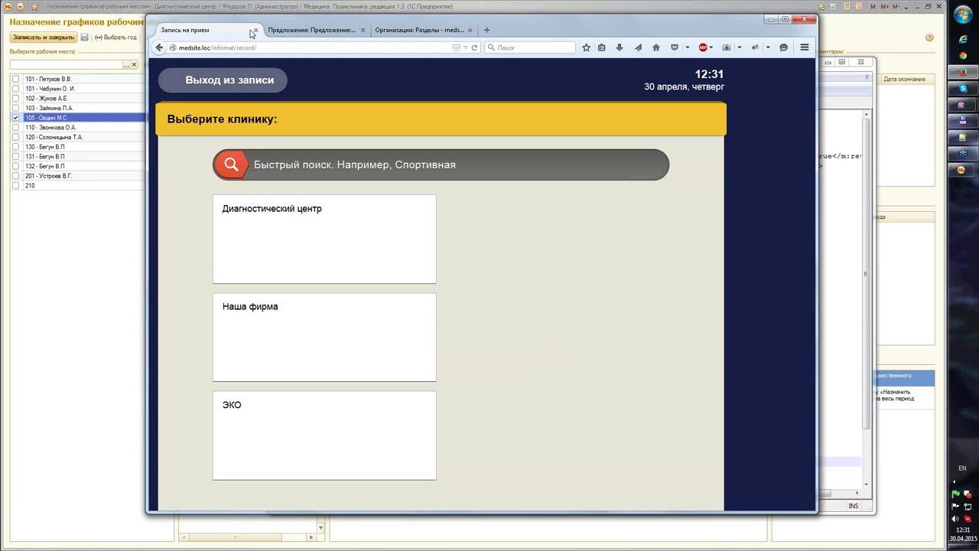
left_click(343, 234)
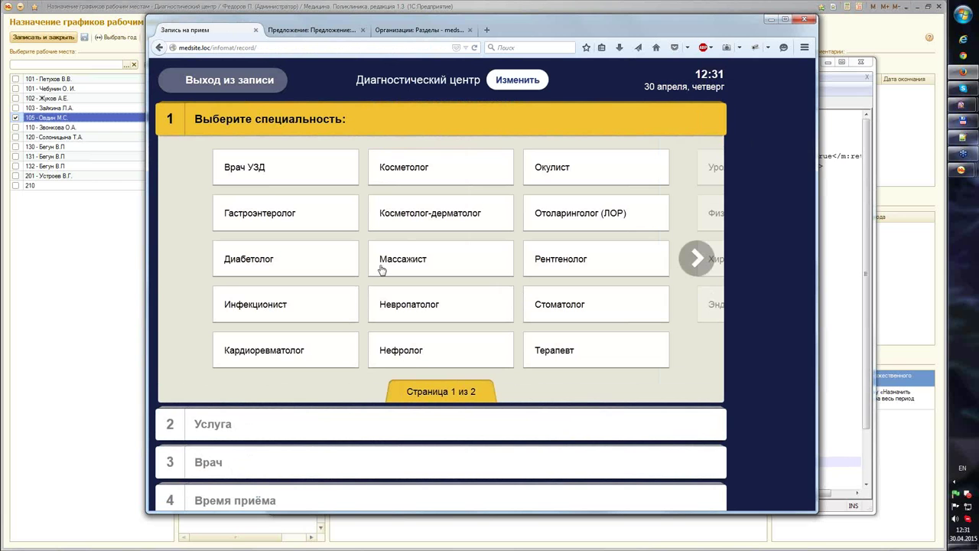
left_click(574, 310)
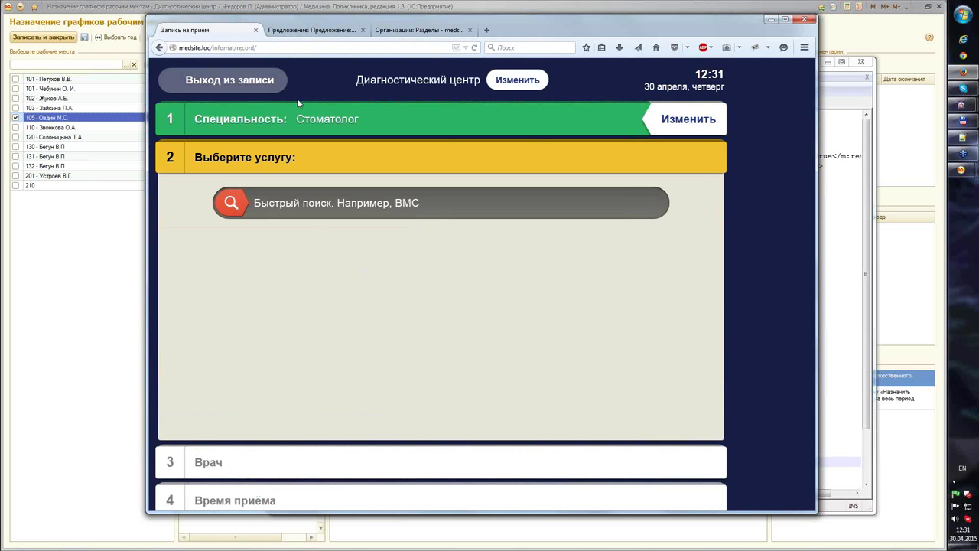
left_click(696, 123)
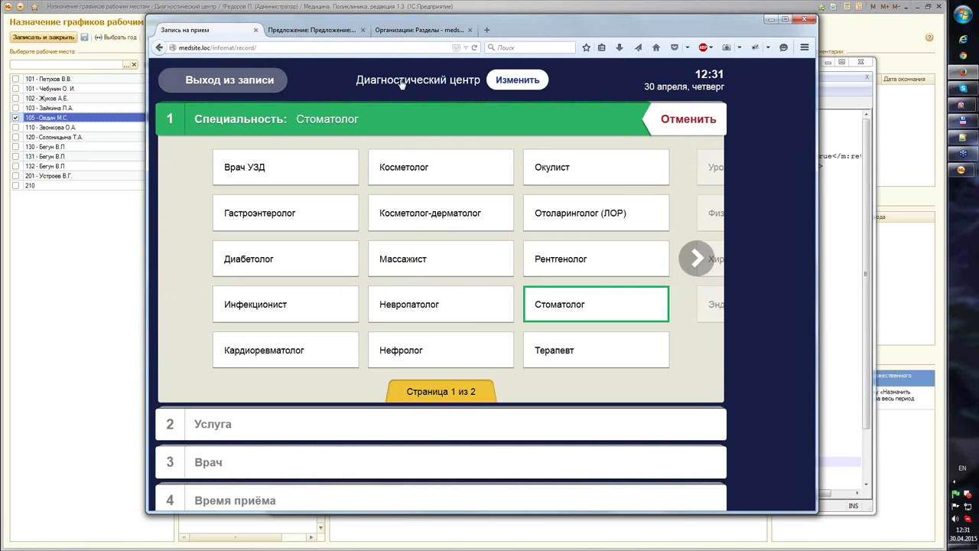
Step: Open Список пользователей in the administration settings and look through the employees' activity states
left_click(403, 32)
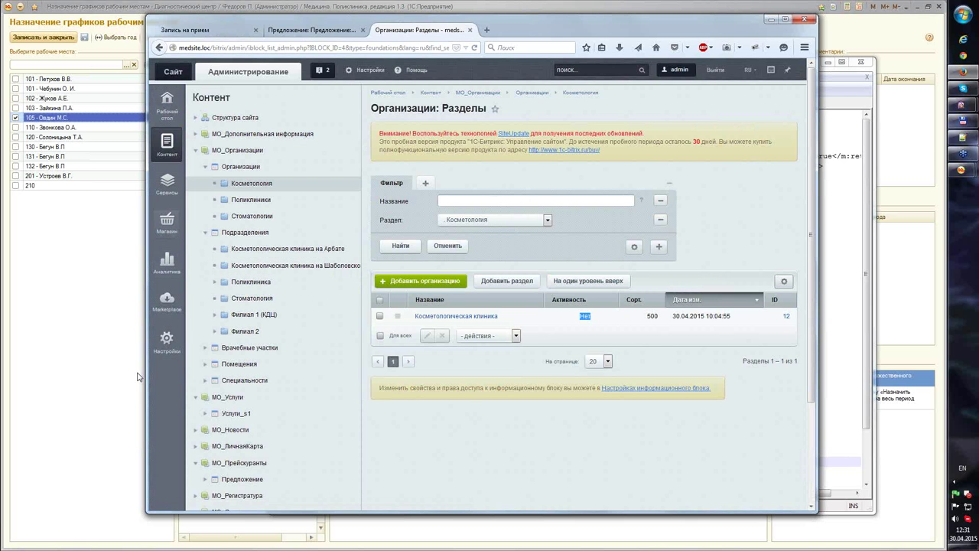
left_click(165, 342)
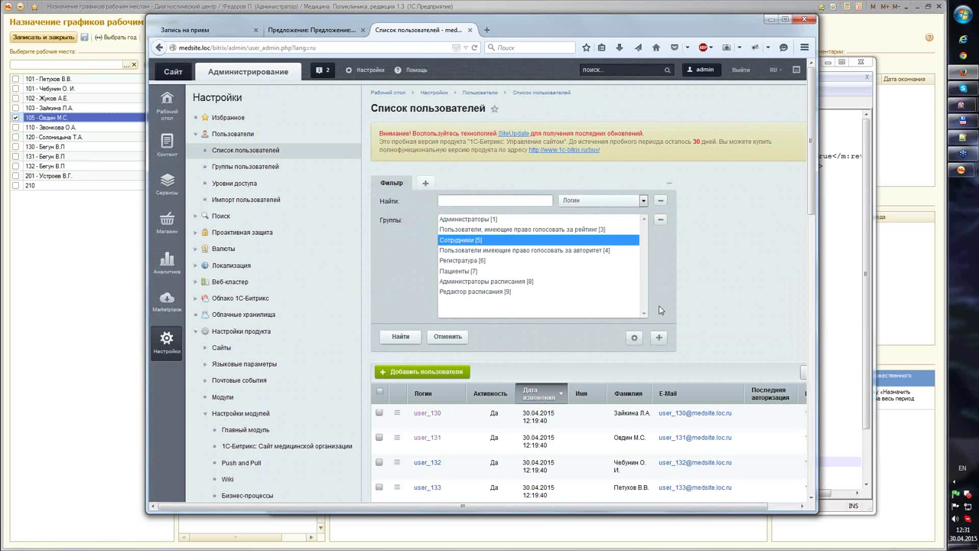
scroll(433, 314, "down", 5)
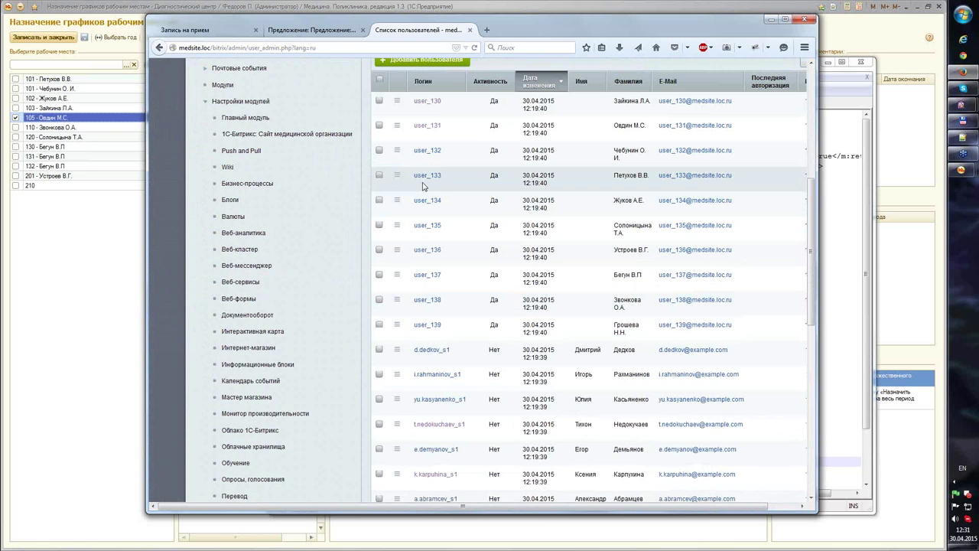
Step: Open the additional fields of user_133, set Специализация для приема to Инфекционист and save the user
left_click(425, 178)
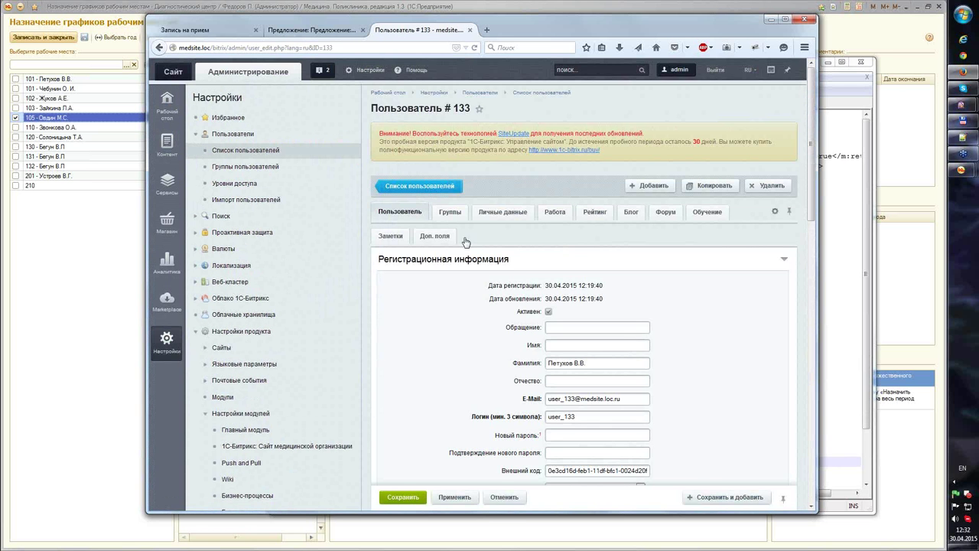
left_click(434, 238)
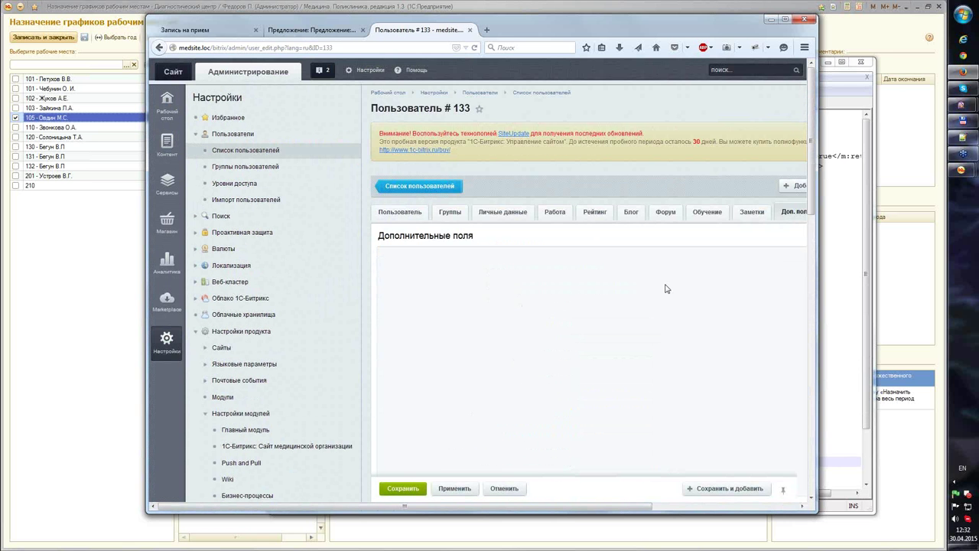
scroll(700, 296, "down", 5)
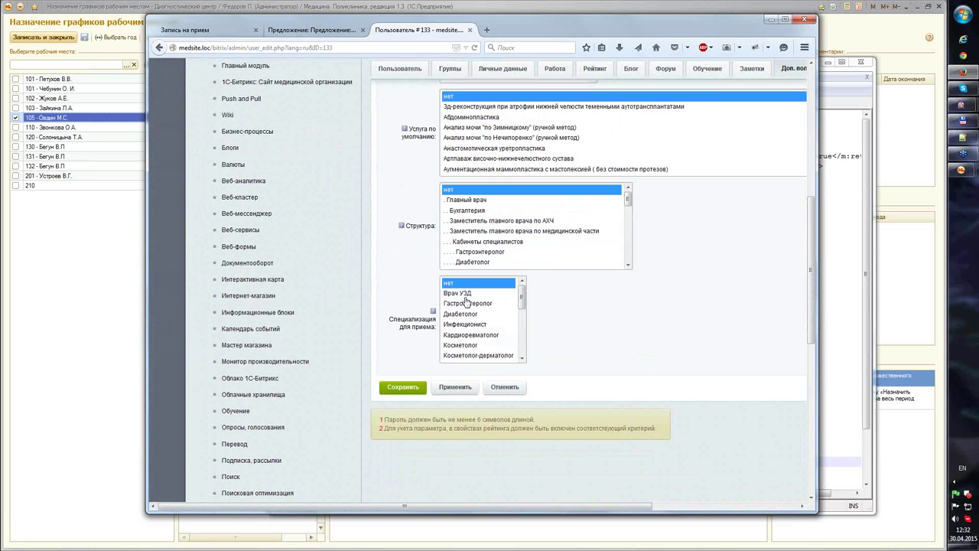
left_click(488, 326)
left_click(403, 389)
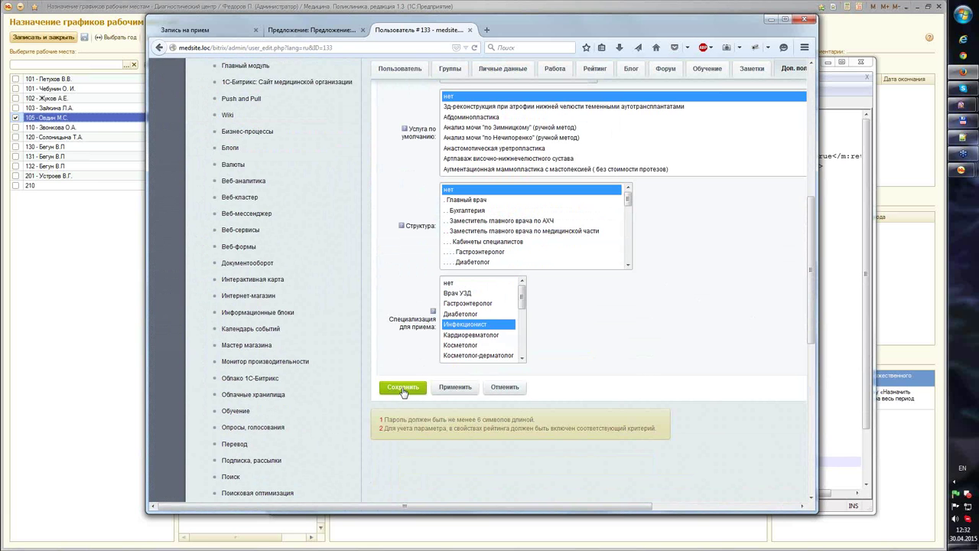
left_click(404, 391)
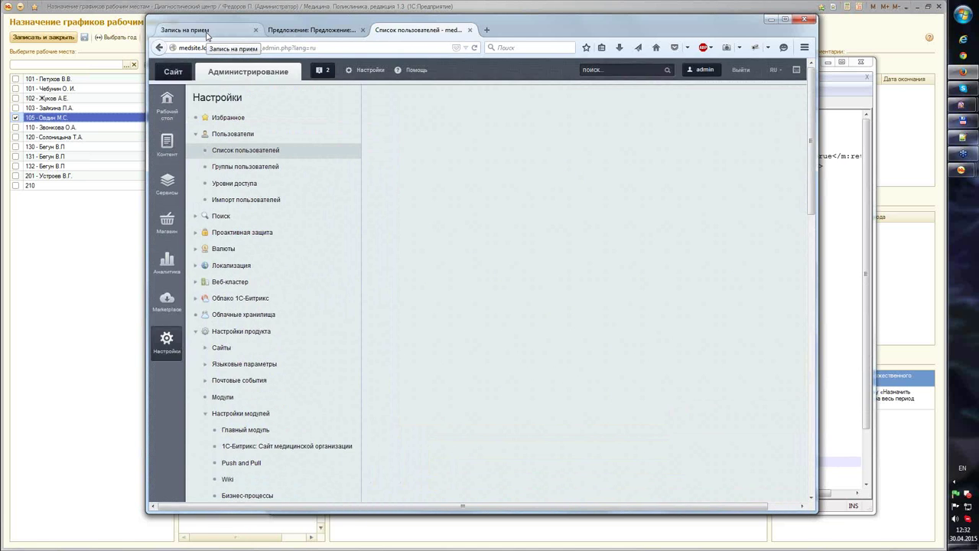
Step: Restart the infomat booking, choose Диагностический центр and the Инфекционист specialty, and activate the service search
left_click(207, 32)
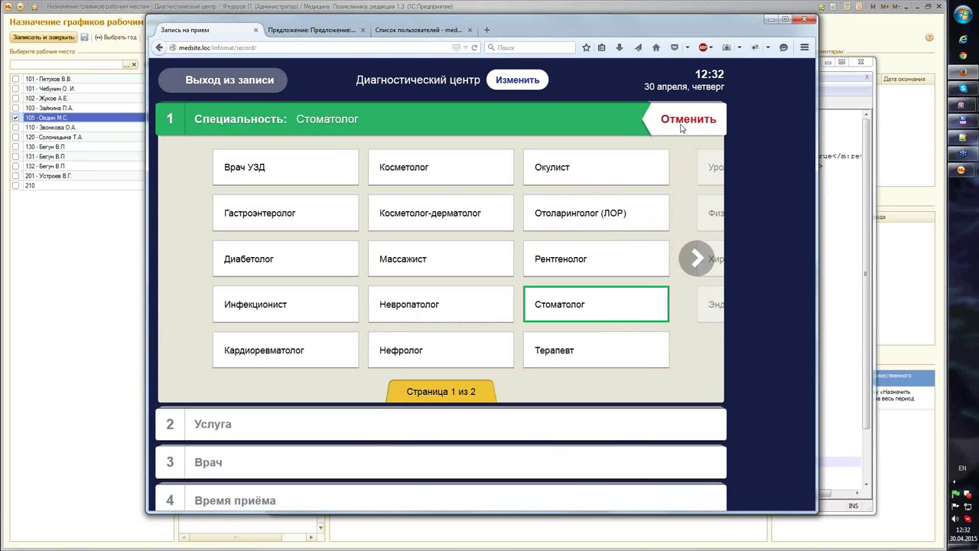
left_click(201, 86)
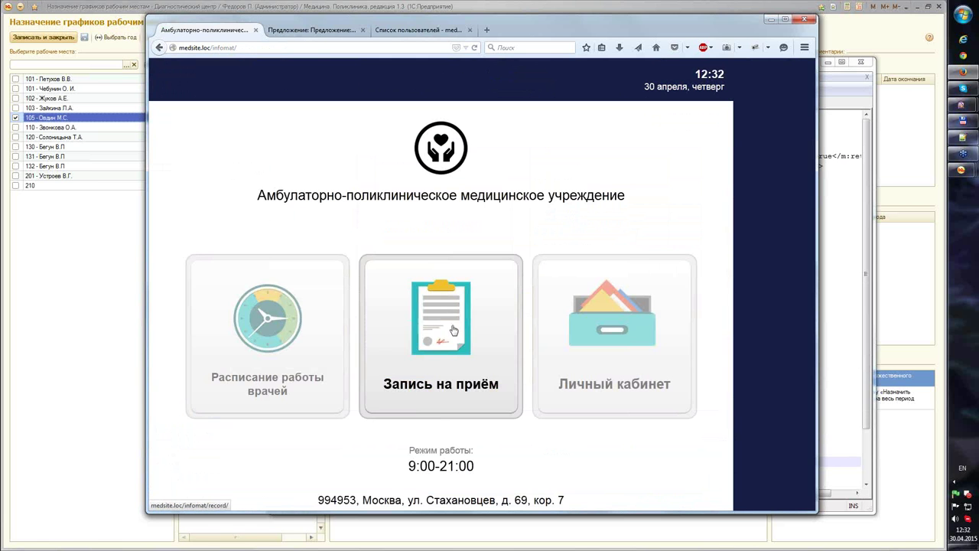
left_click(482, 333)
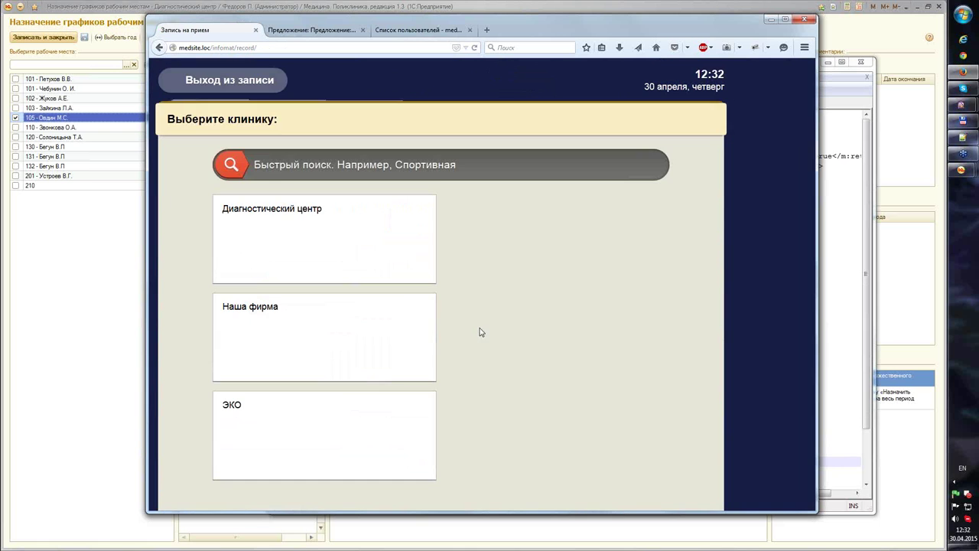
left_click(371, 258)
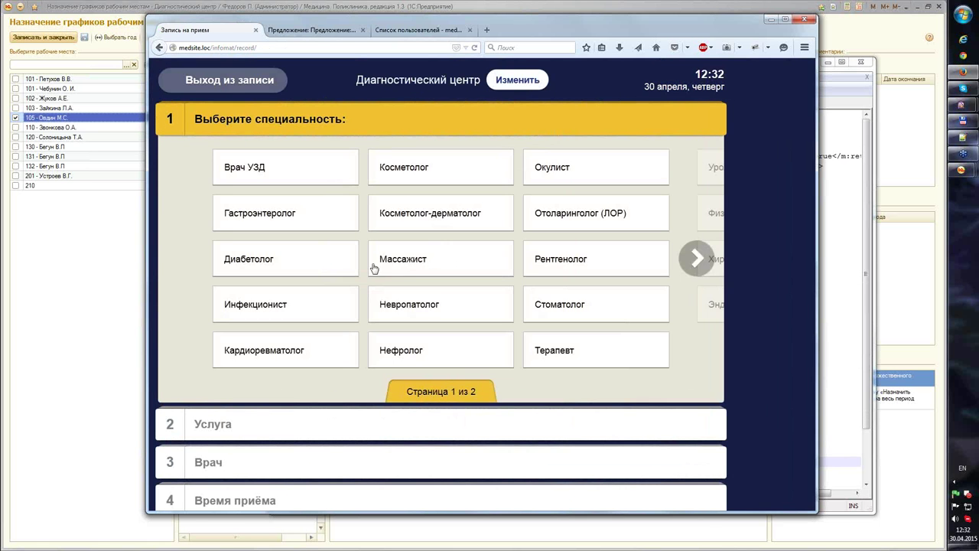
left_click(294, 307)
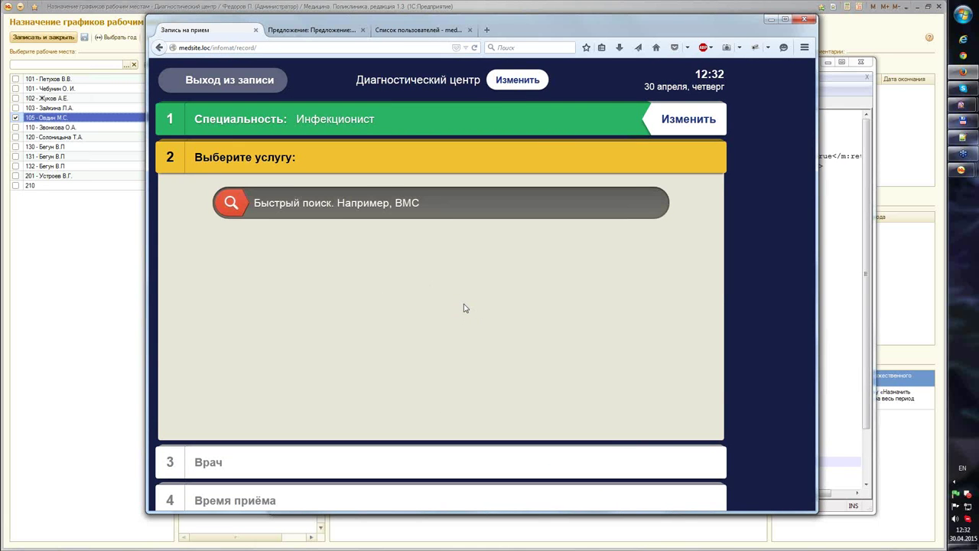
left_click(380, 208)
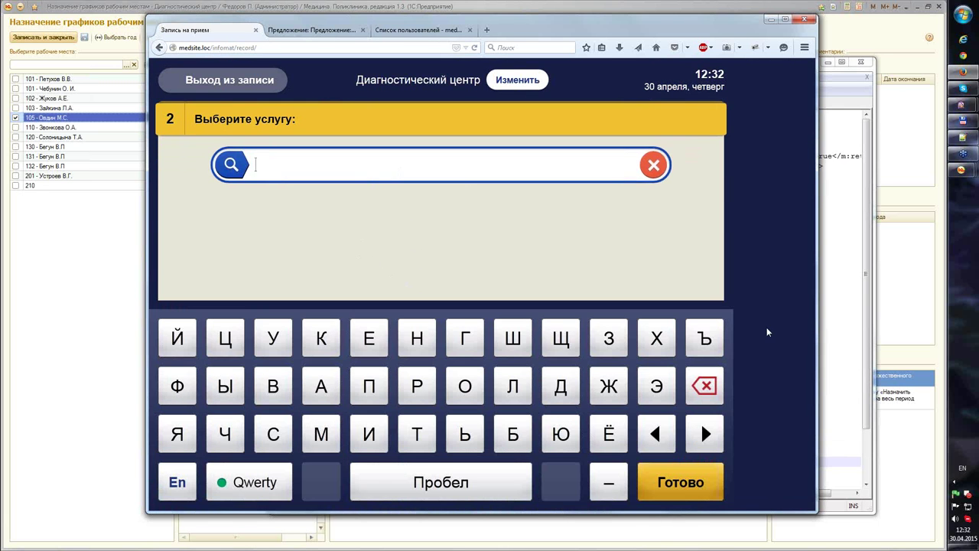
Step: Reopen user_133 from Список пользователей and check the additional fields, including Специализация для приема
left_click(405, 31)
left_click(203, 32)
left_click(342, 30)
left_click(425, 30)
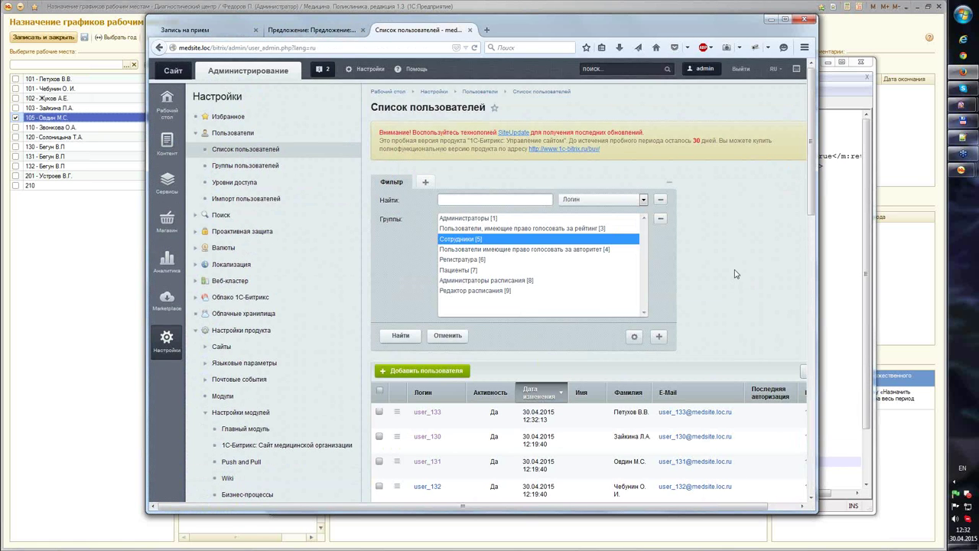
scroll(735, 273, "down", 1)
left_click(425, 365)
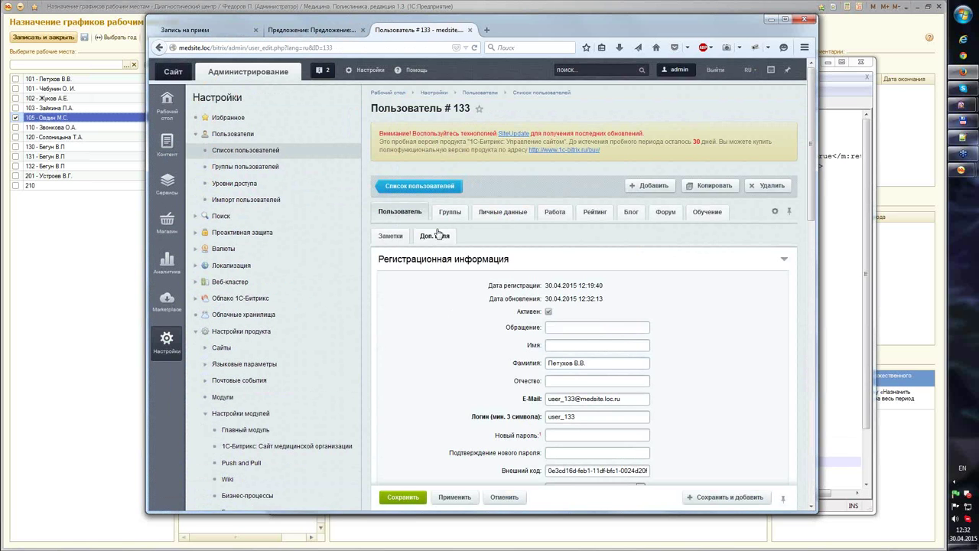
left_click(437, 234)
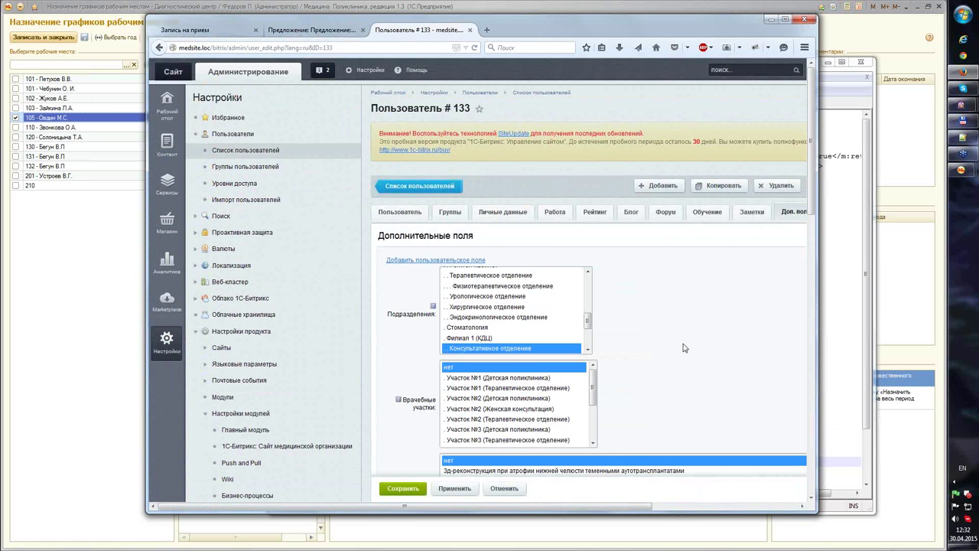
scroll(685, 349, "down", 8)
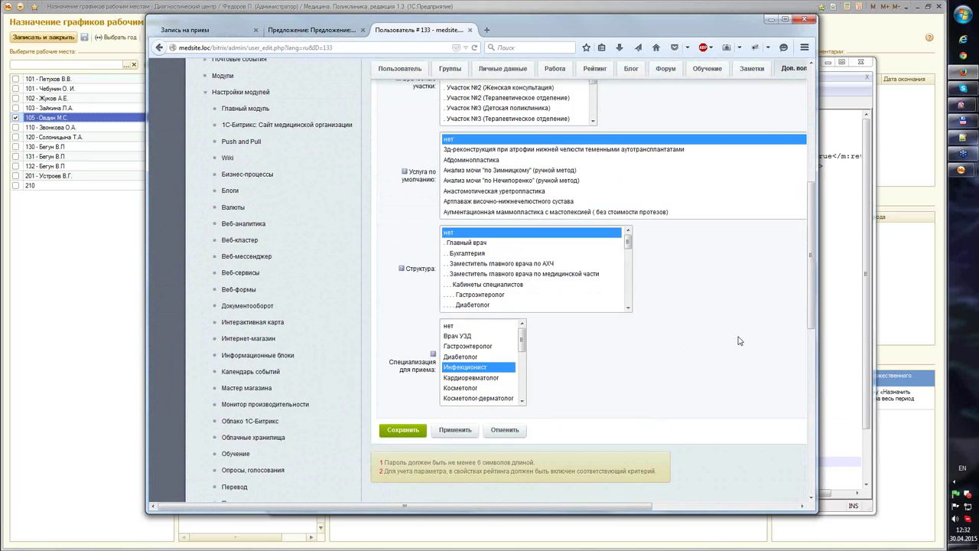
scroll(739, 341, "down", 2)
scroll(729, 353, "up", 3)
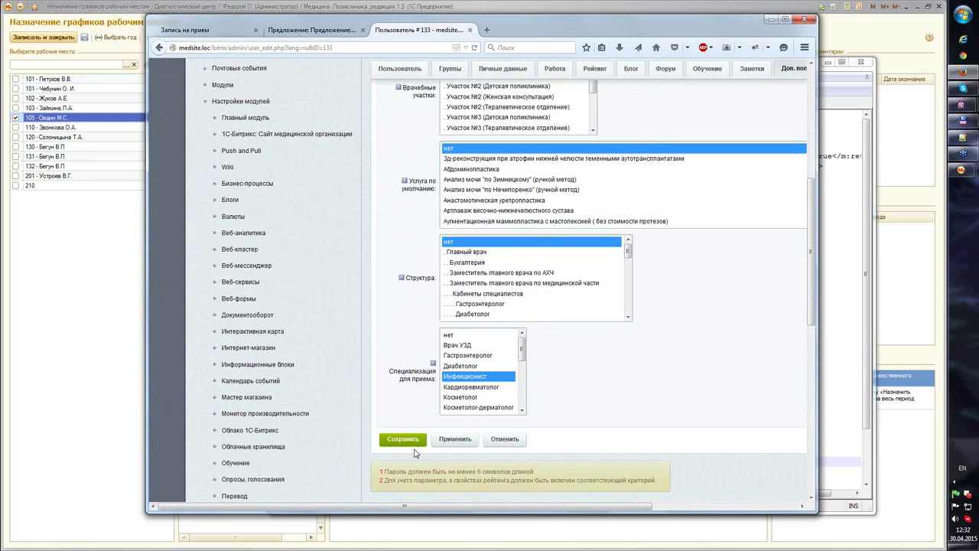
Step: Return to the infomat booking and reselect Диагностический центр as the clinic
left_click(199, 30)
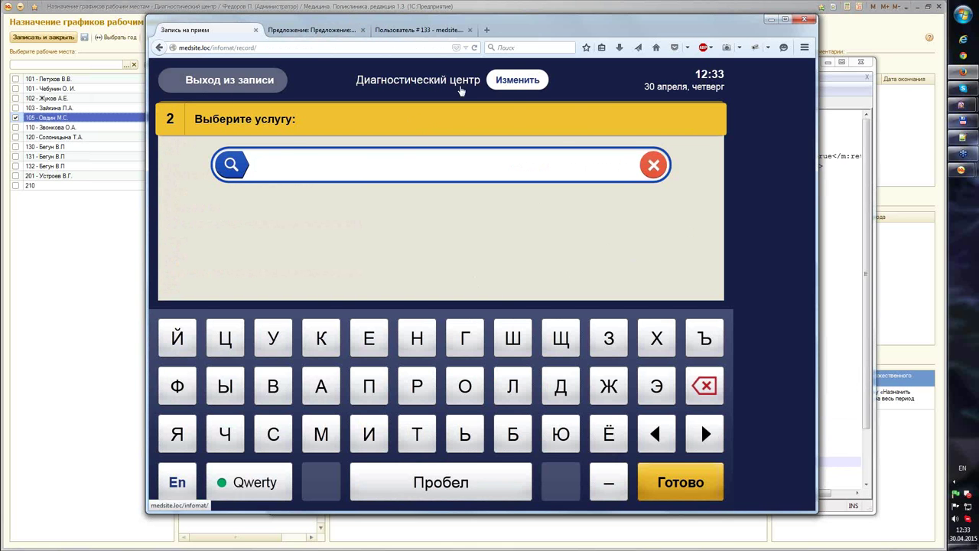
left_click(518, 81)
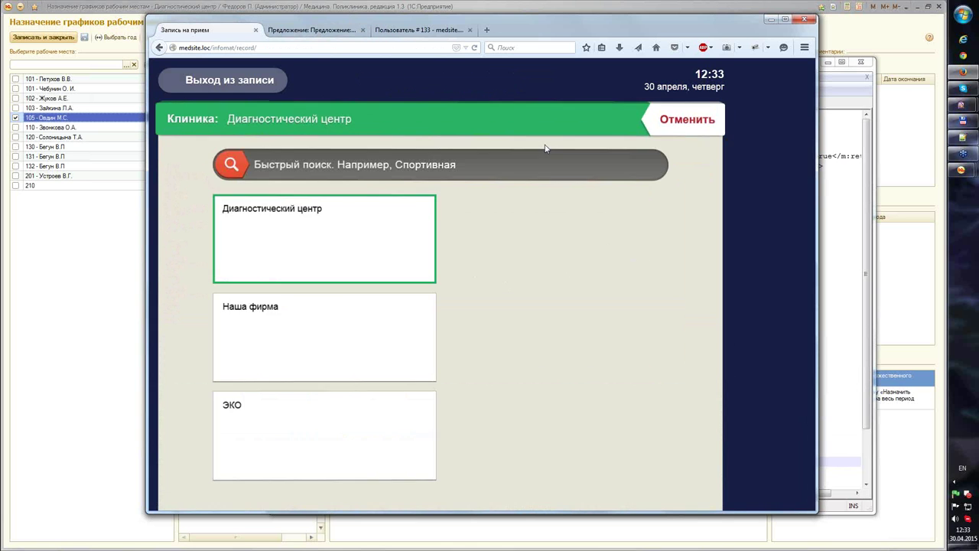
left_click(395, 232)
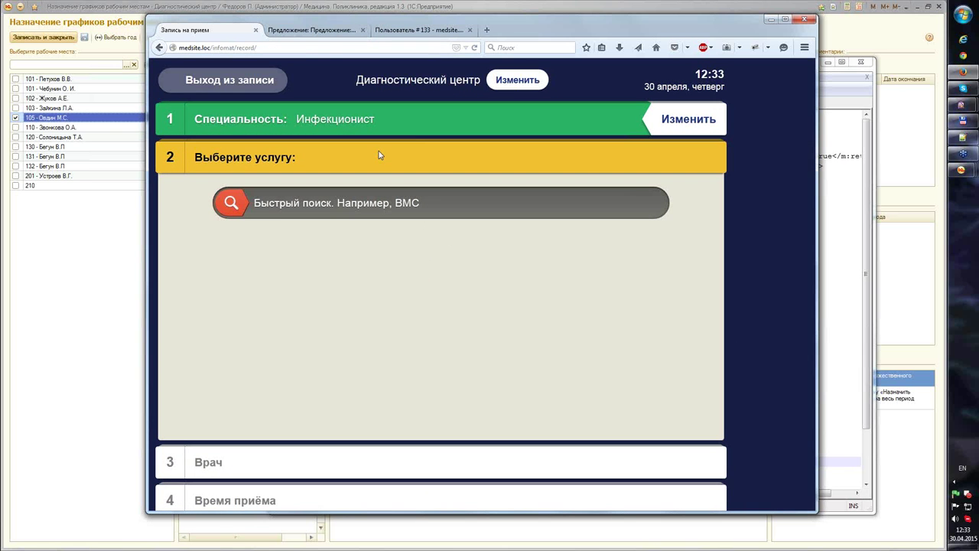
left_click(301, 31)
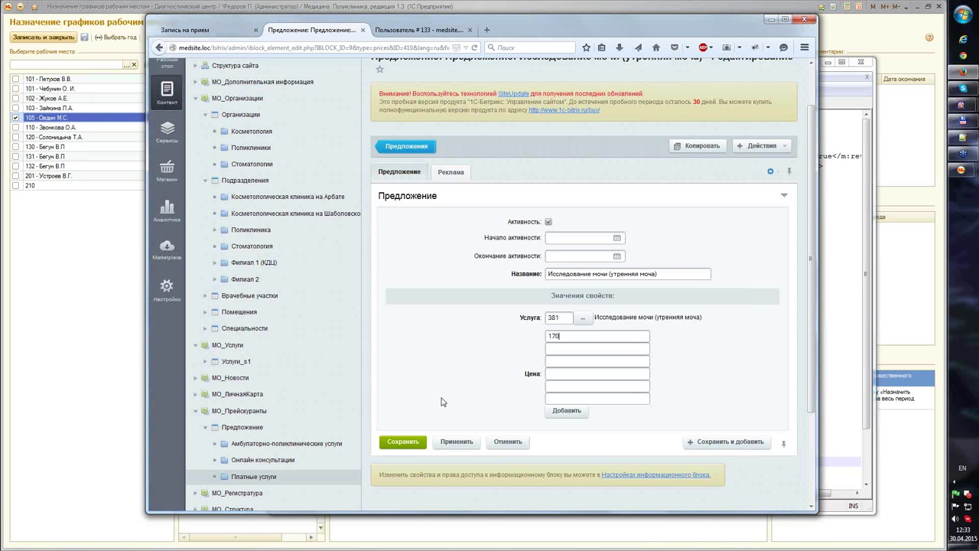
left_click(224, 35)
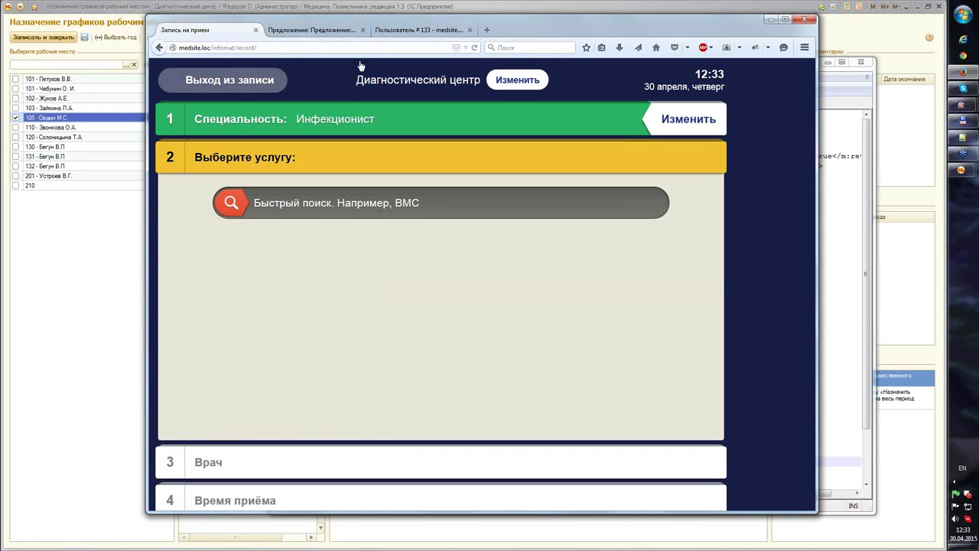
Step: Switch from the price offer's administration page to the public site and open Расписание услуг under Настройка электронной регистратуры
left_click(331, 35)
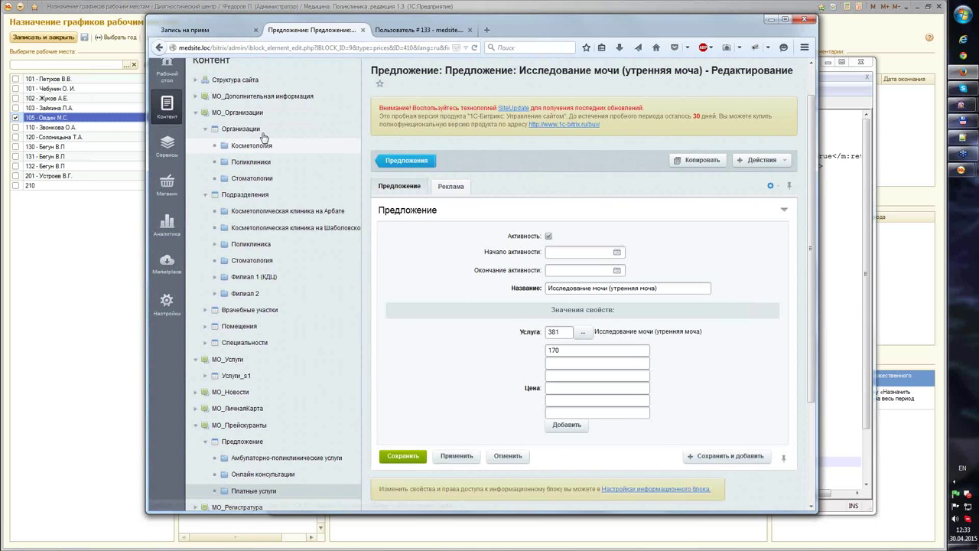
scroll(276, 137, "up", 2)
key("F5")
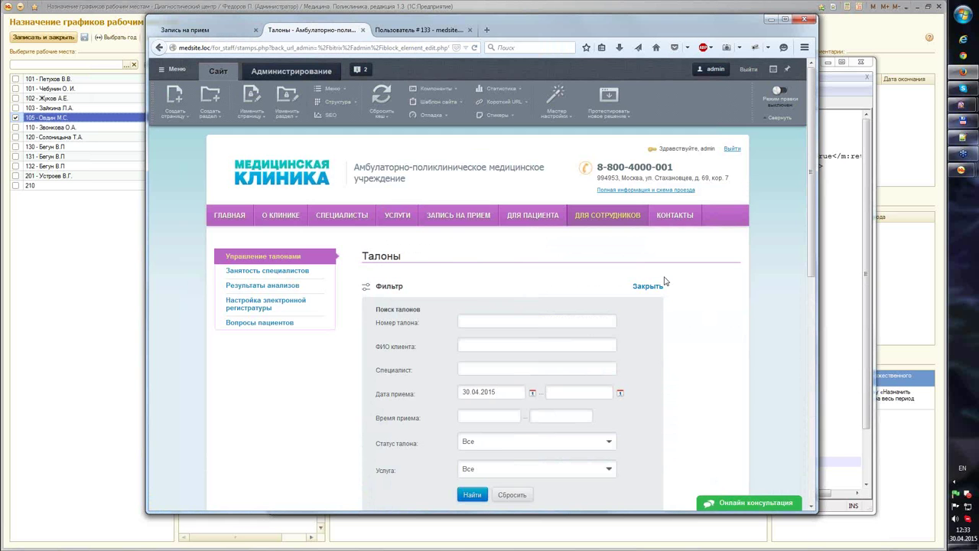
mouse_move(610, 214)
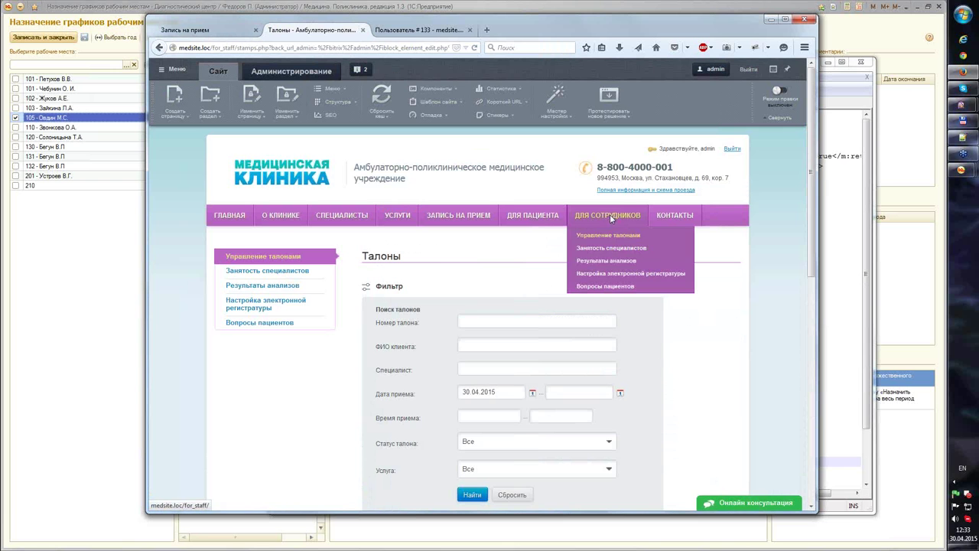
left_click(662, 278)
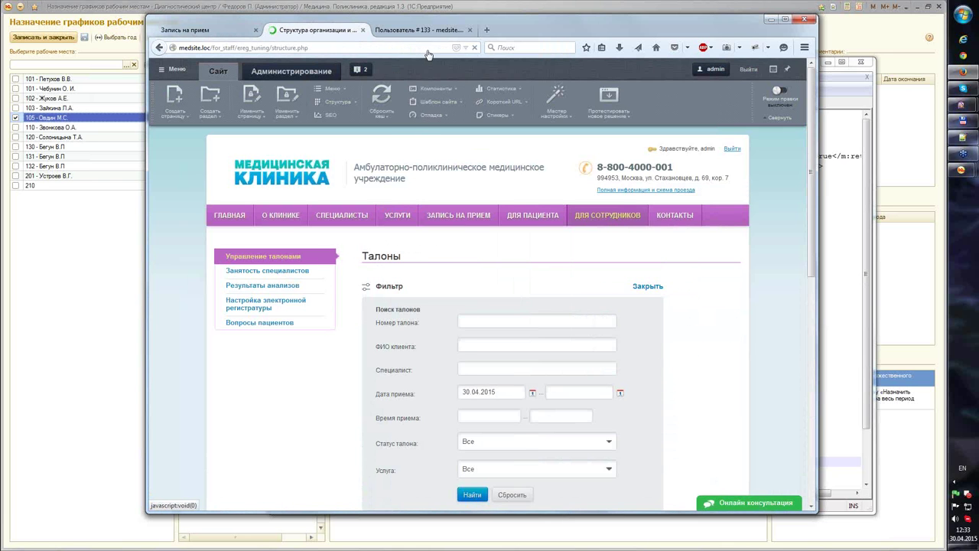
left_click(252, 296)
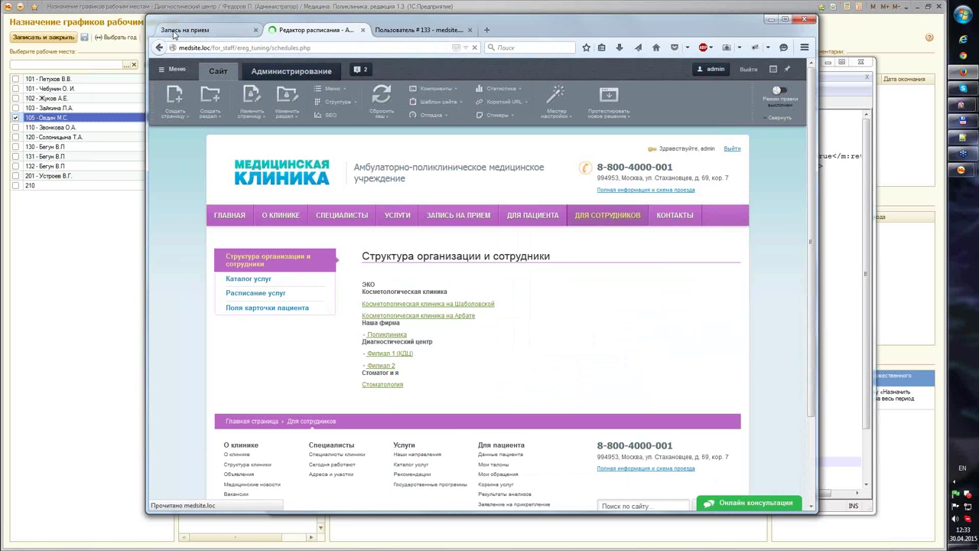
Step: Look through the registration information of user_133 in the administration
left_click(406, 33)
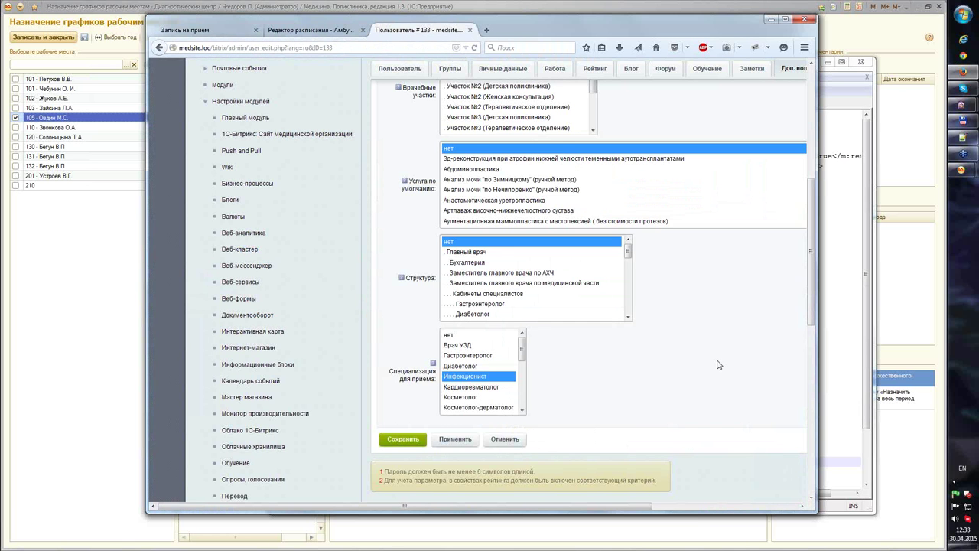
scroll(717, 365, "up", 1)
scroll(718, 365, "up", 3)
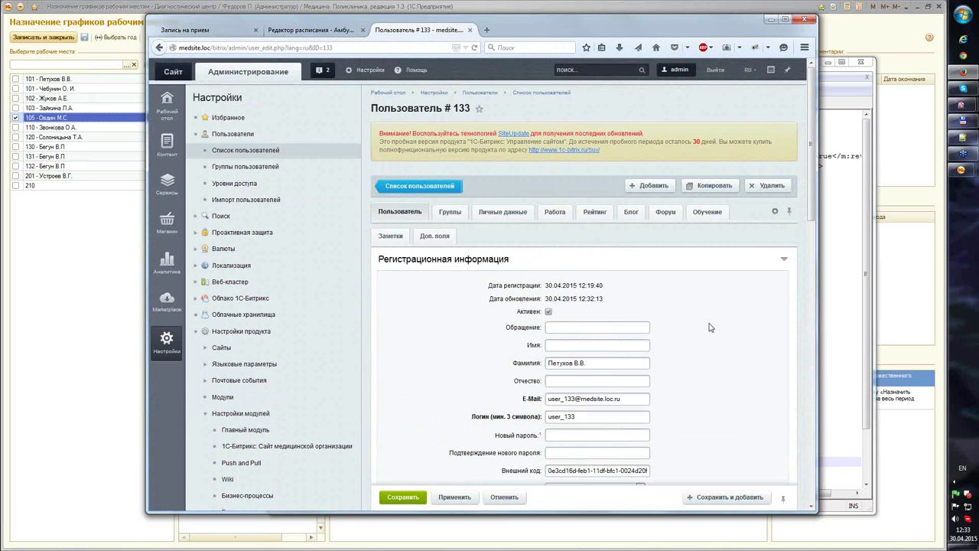
scroll(711, 327, "down", 2)
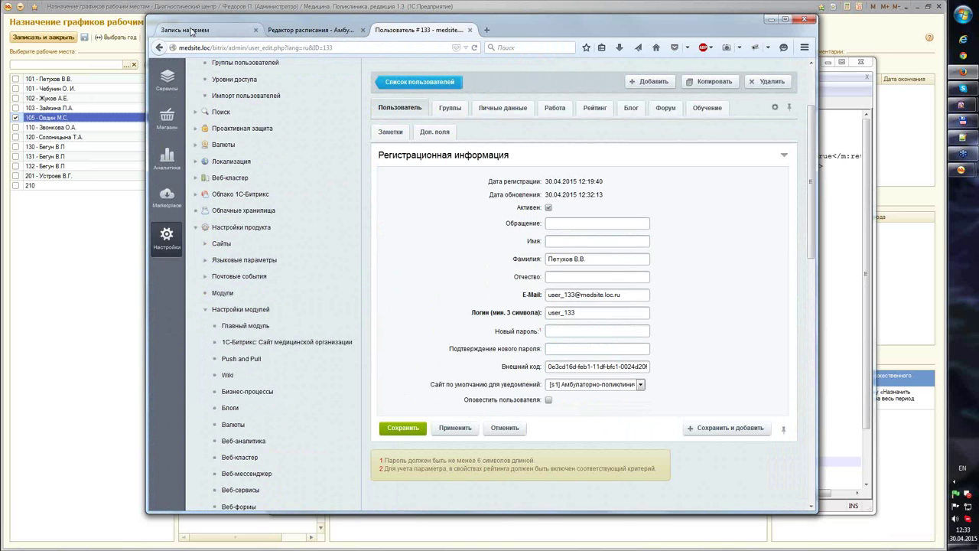
Step: In Редактор расписания, select the doctor linked to user_133 and advance the reception schedule to the week after 27 Апреля - 3 Мая 2015
left_click(191, 30)
left_click(311, 32)
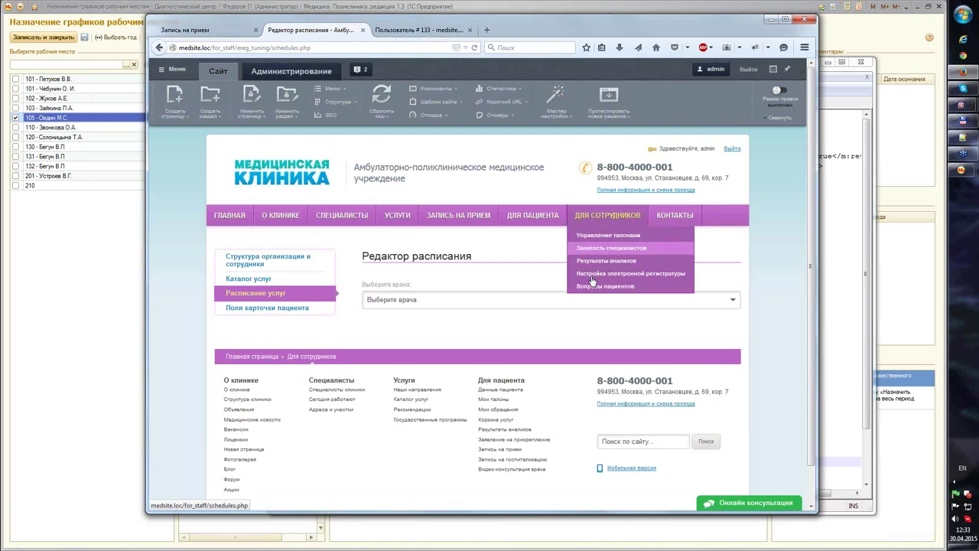
left_click(547, 299)
scroll(584, 342, "down", 6)
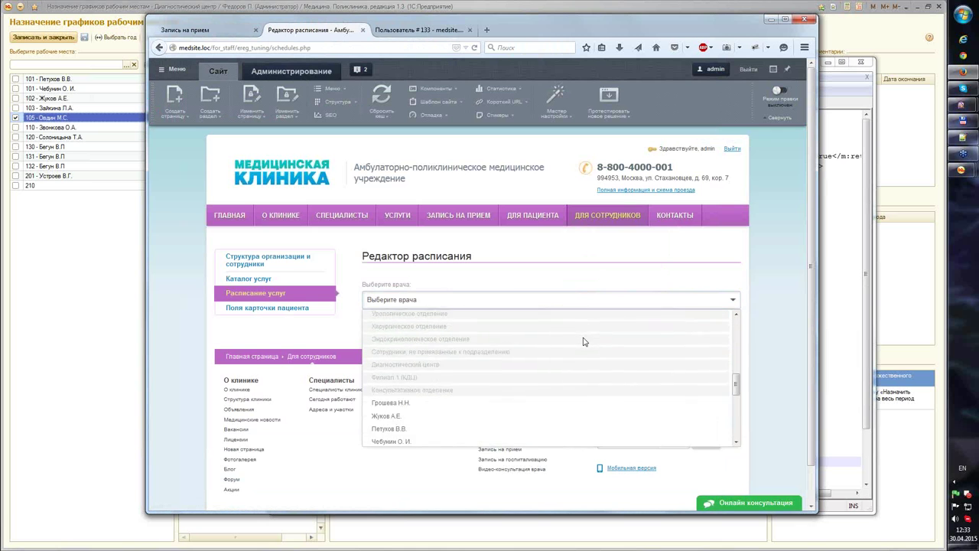
scroll(550, 365, "up", 1)
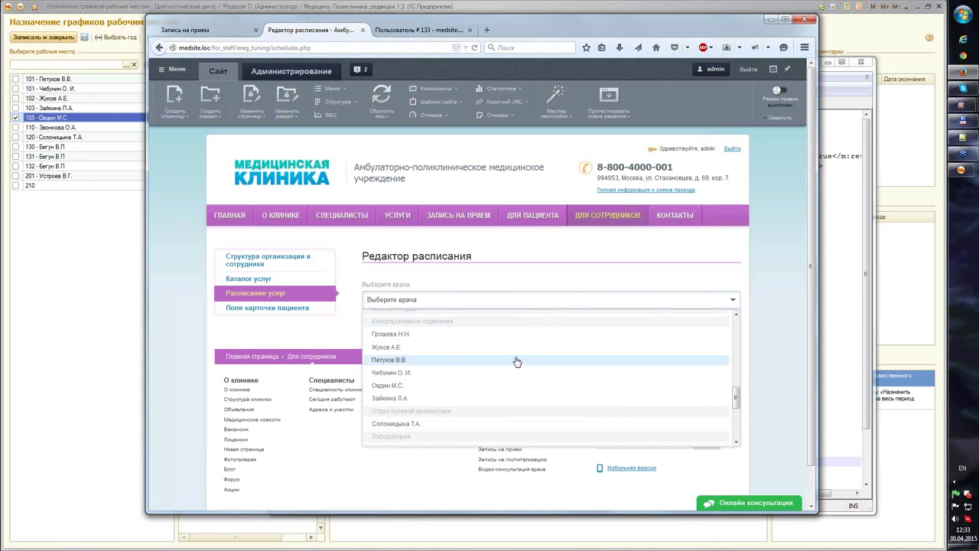
left_click(517, 362)
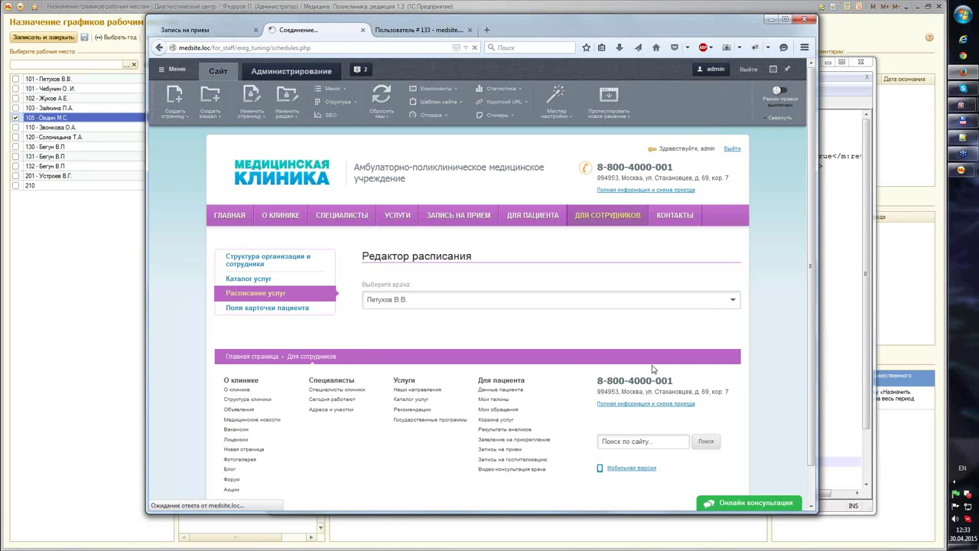
scroll(653, 369, "down", 3)
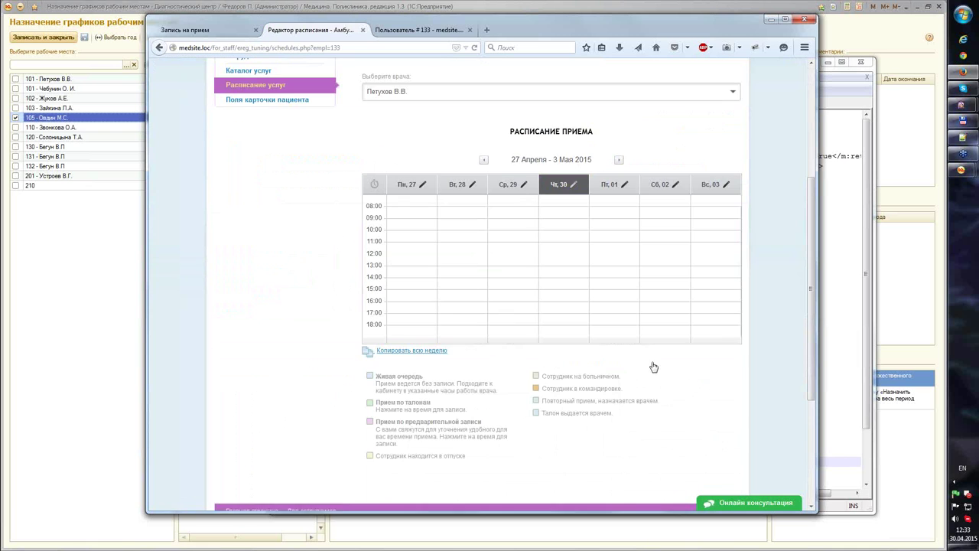
left_click(619, 160)
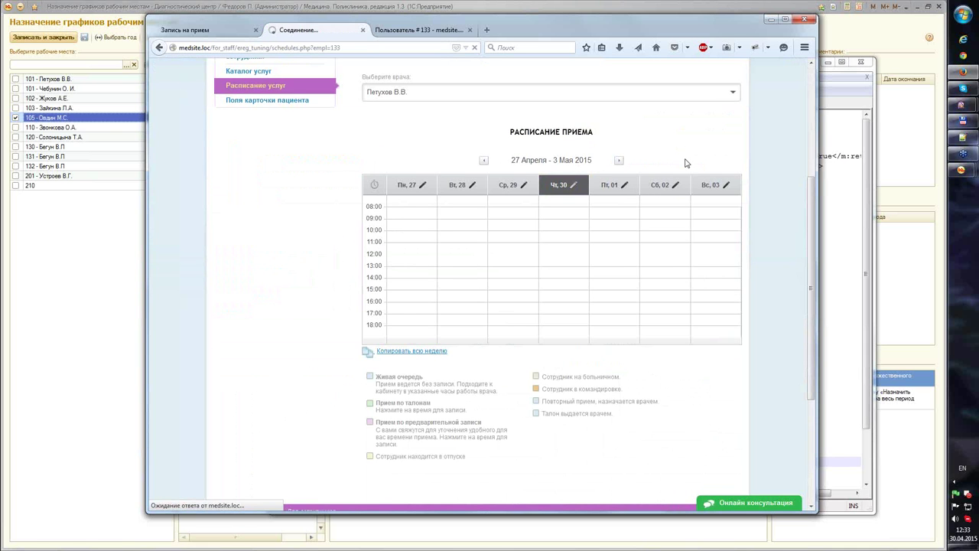
Step: Check the assigned work schedules in the 1C window Назначение графиков рабочим местам, and minimise that window to return to the browser
scroll(648, 285, "down", 1)
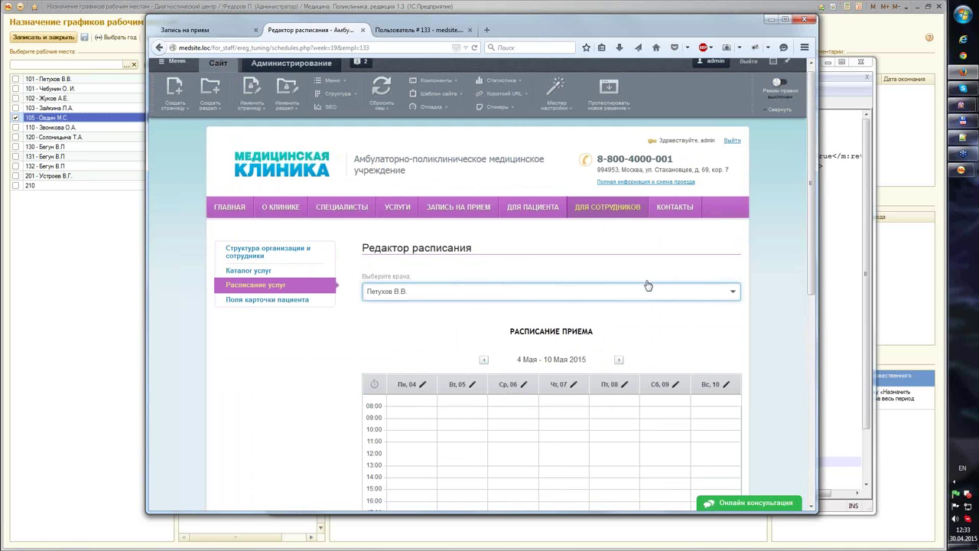
mouse_move(962, 170)
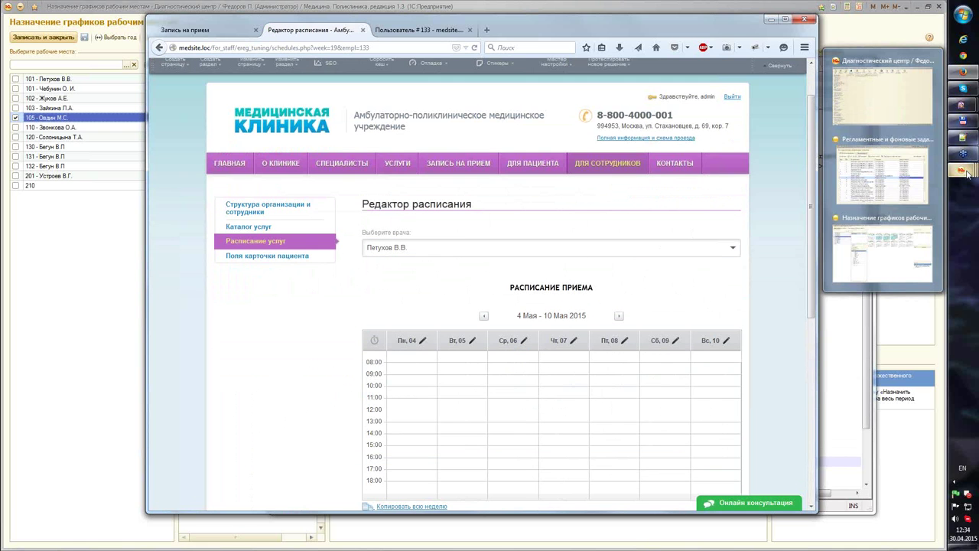
left_click(899, 227)
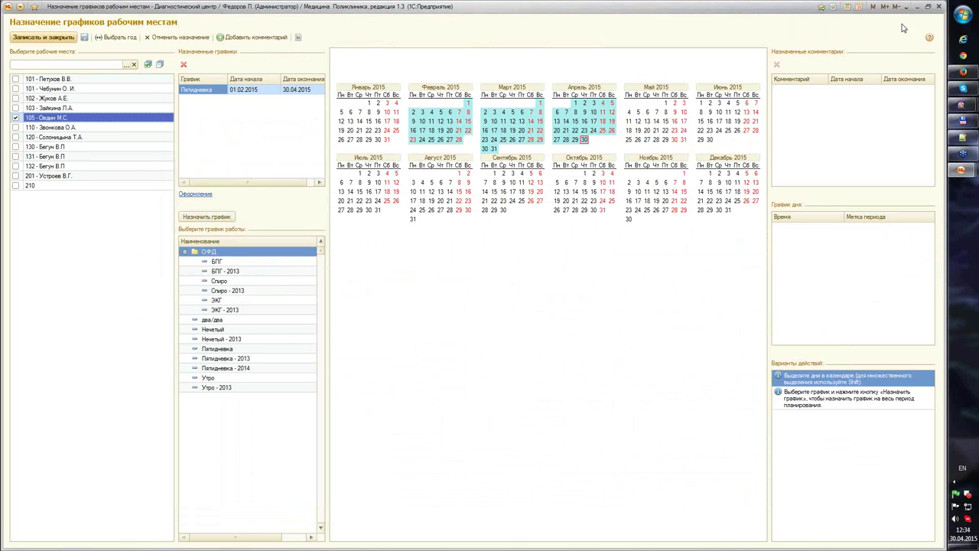
left_click(919, 9)
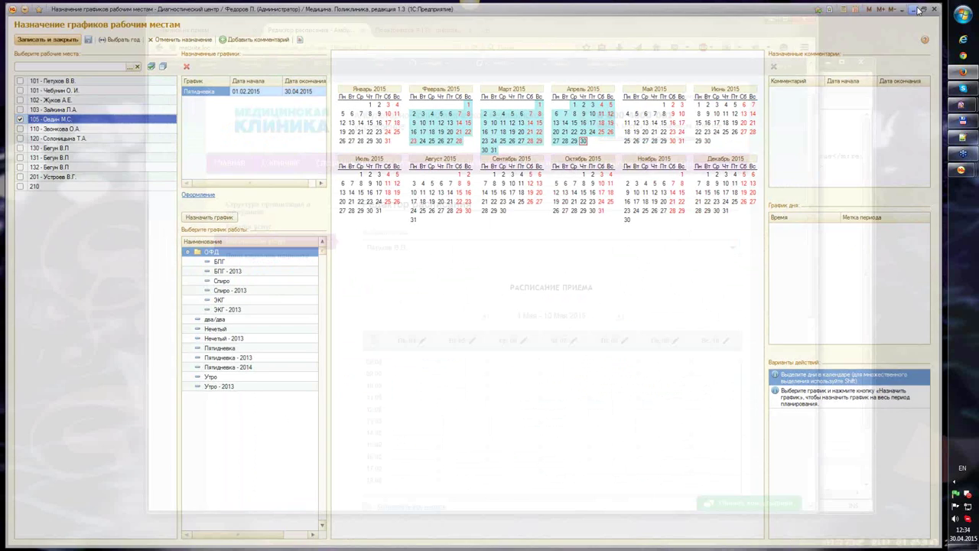
Step: Return to the user list in the site administration and open the record of user_130 for editing
left_click(417, 30)
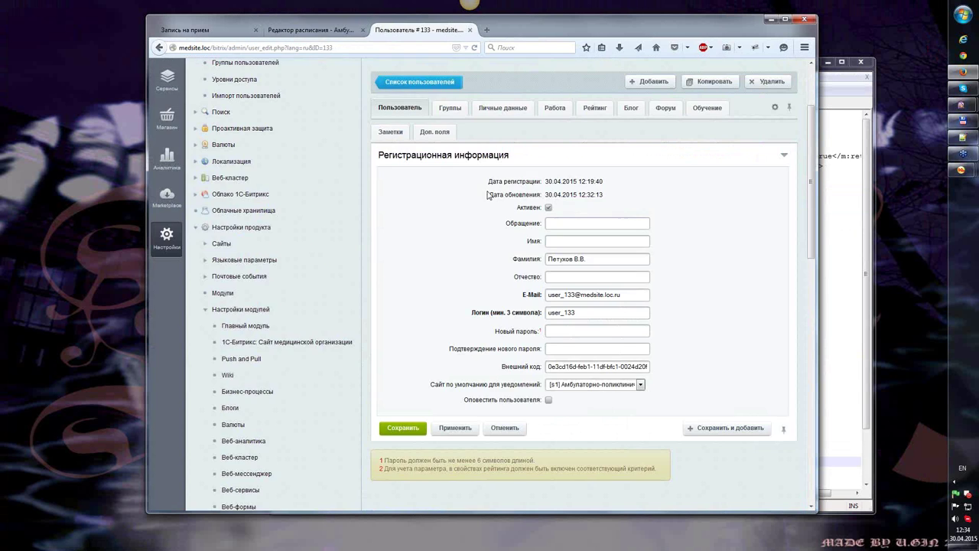
left_click(433, 83)
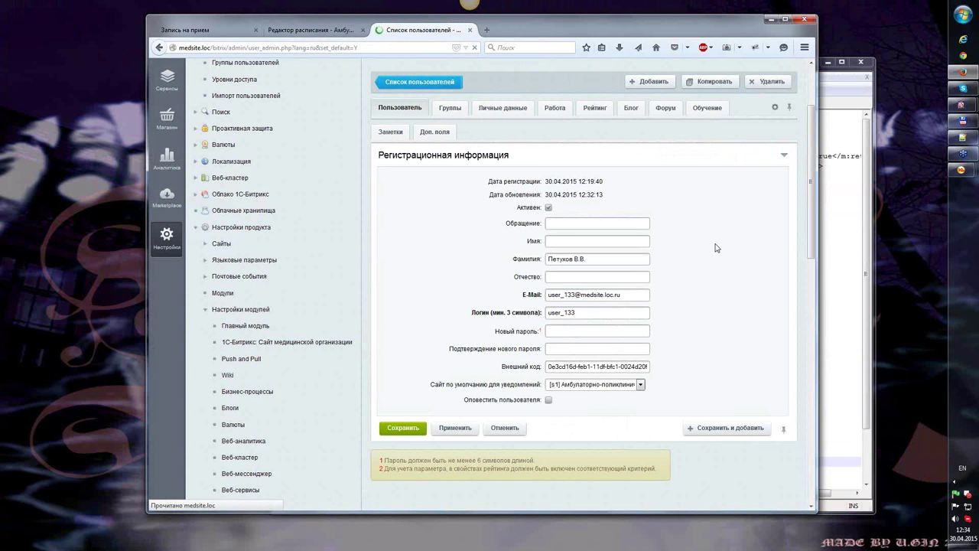
scroll(721, 245, "down", 5)
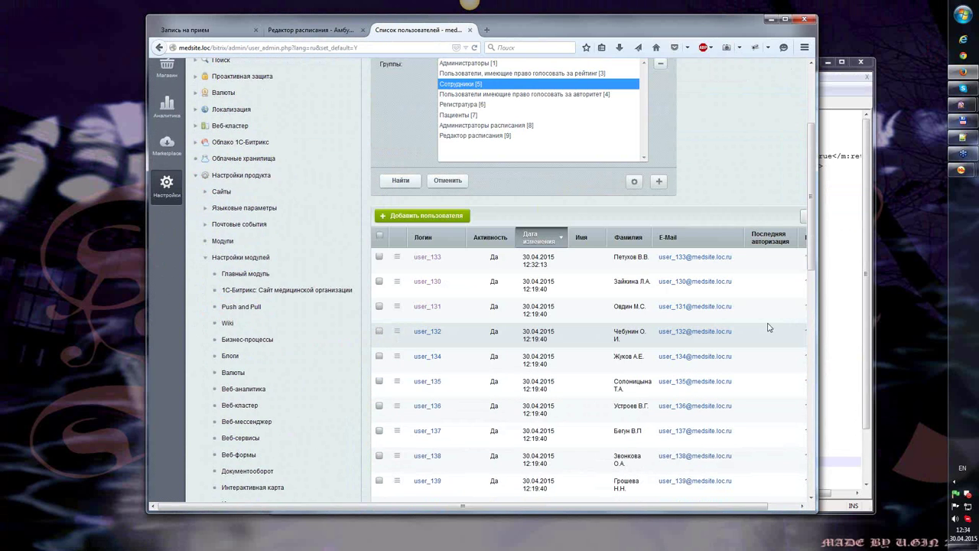
scroll(769, 325, "down", 2)
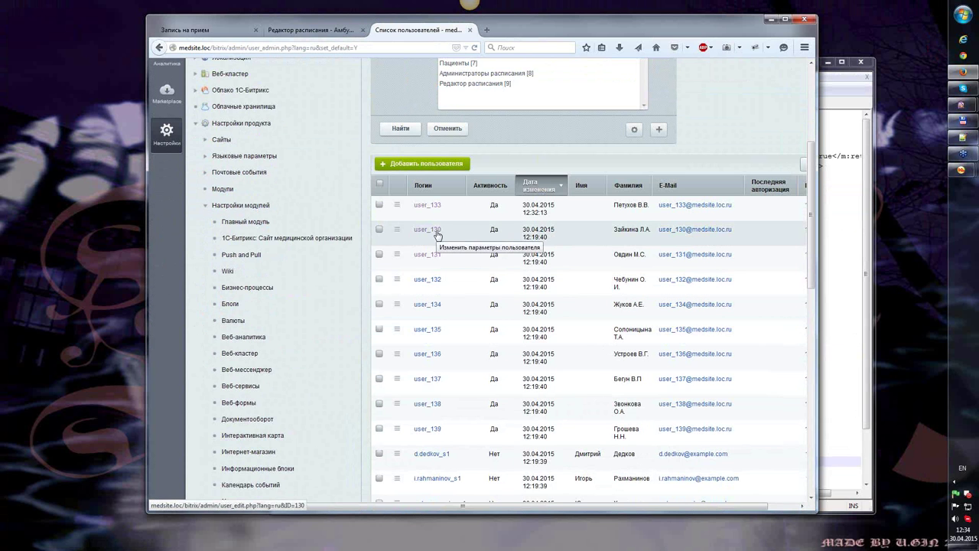
left_click(438, 233)
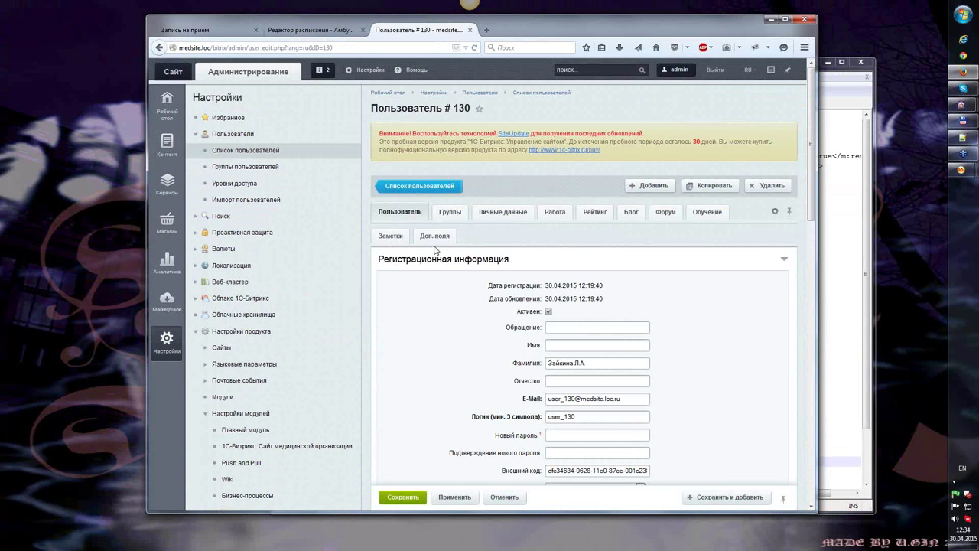
Step: In the additional fields of user_130, set Специализация для приема to Инфекционист and apply the change
left_click(434, 236)
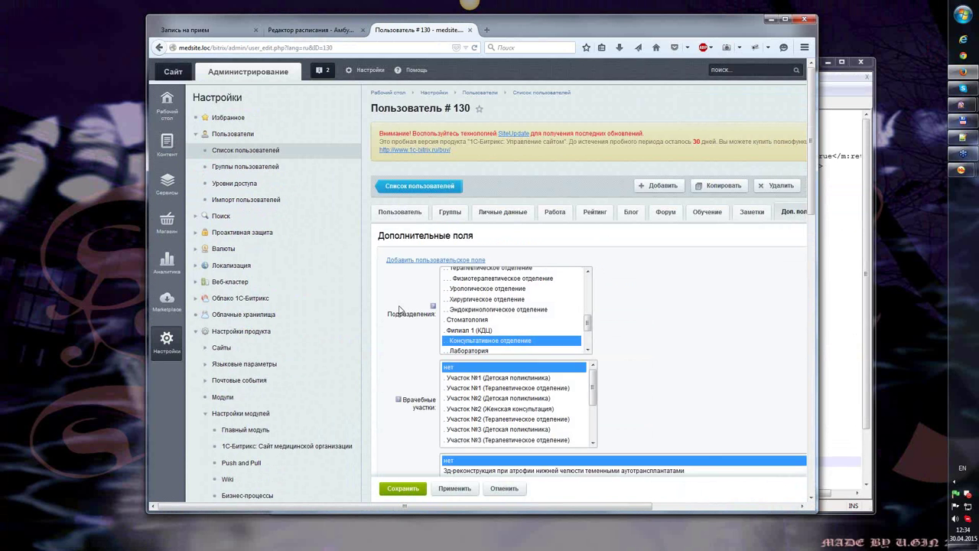
scroll(459, 317, "down", 5)
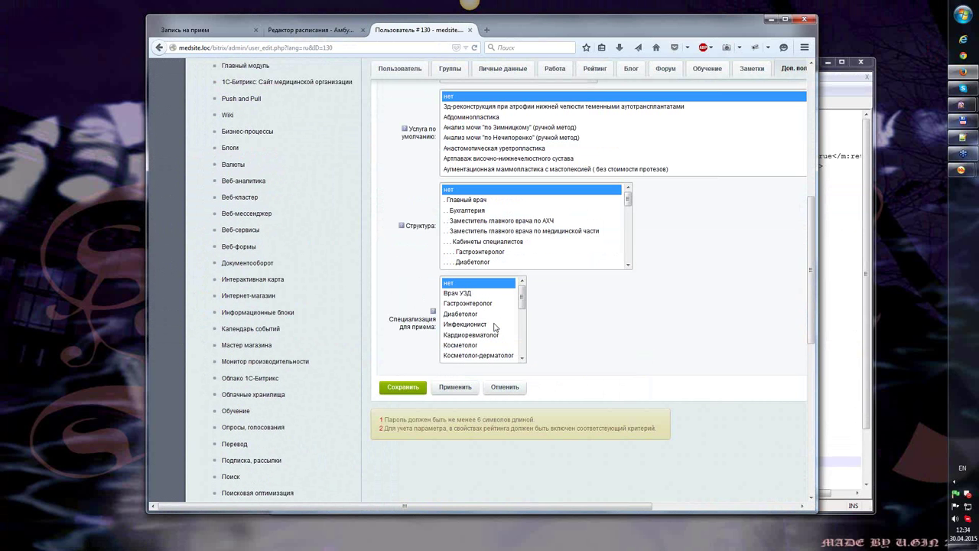
left_click(486, 323)
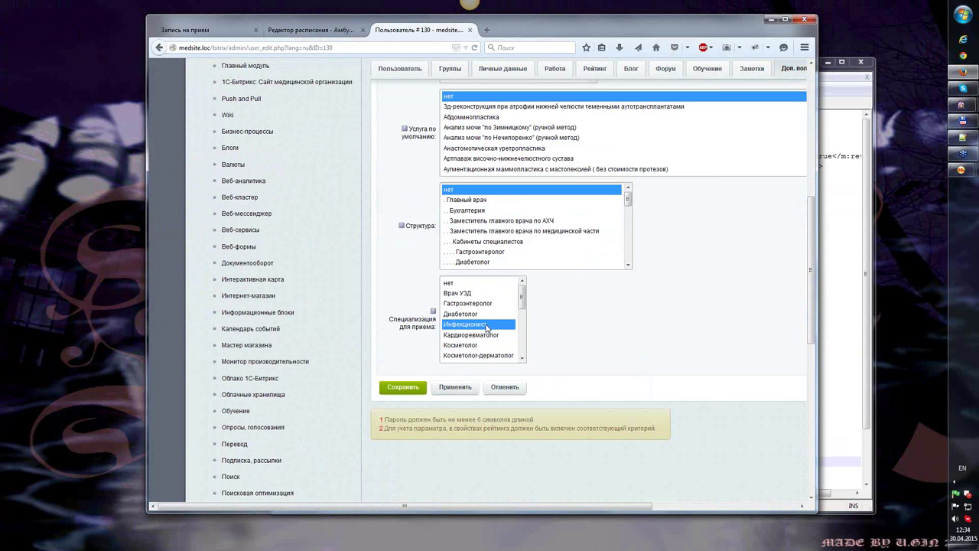
left_click(456, 387)
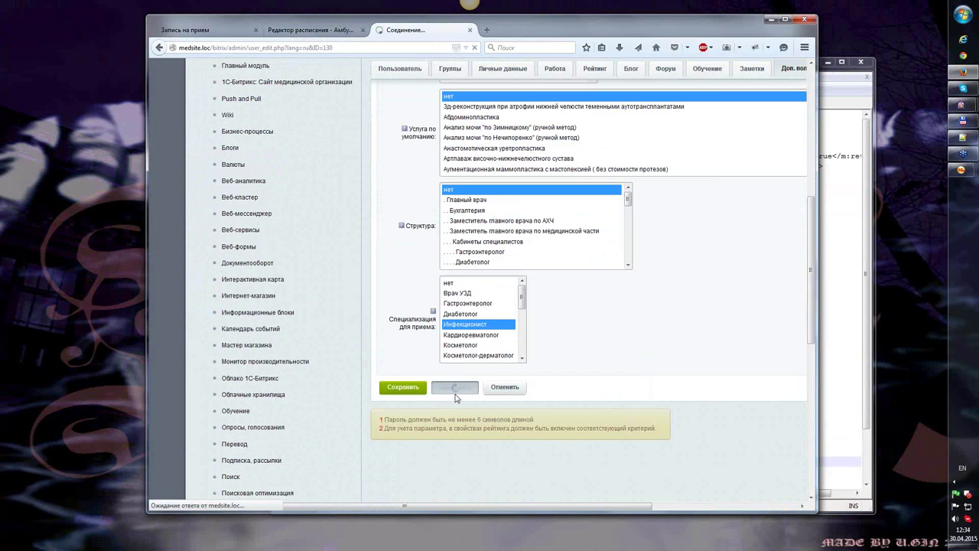
Step: In Редактор расписания, select the doctor linked to user_130 and show the reception schedule for the week 27 Апреля - 3 Мая 2015
left_click(314, 32)
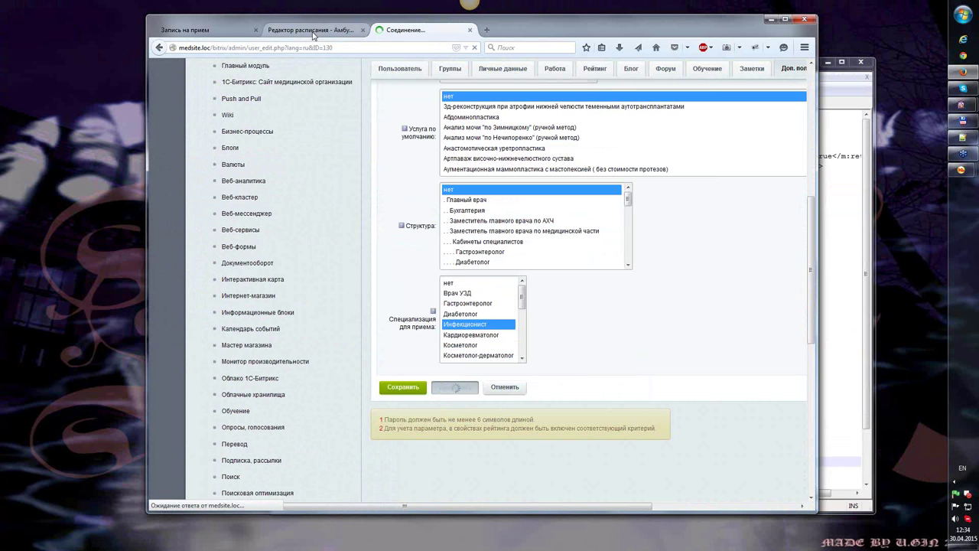
left_click(597, 251)
scroll(490, 359, "down", 2)
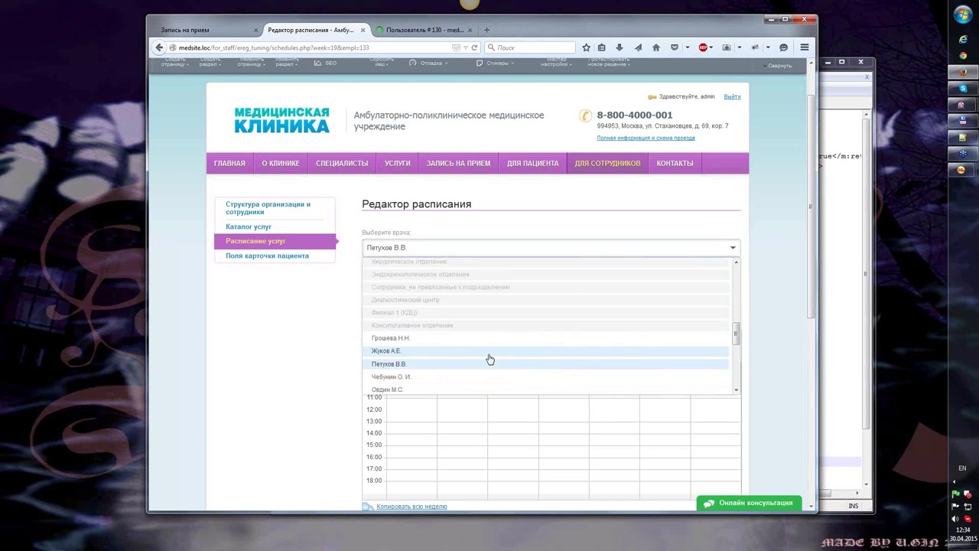
left_click(435, 375)
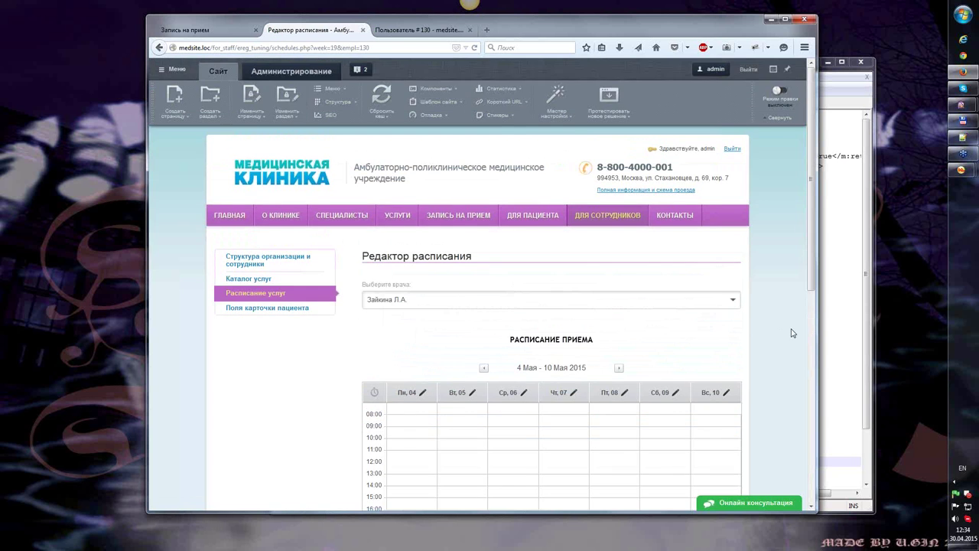
scroll(602, 253, "down", 3)
left_click(483, 161)
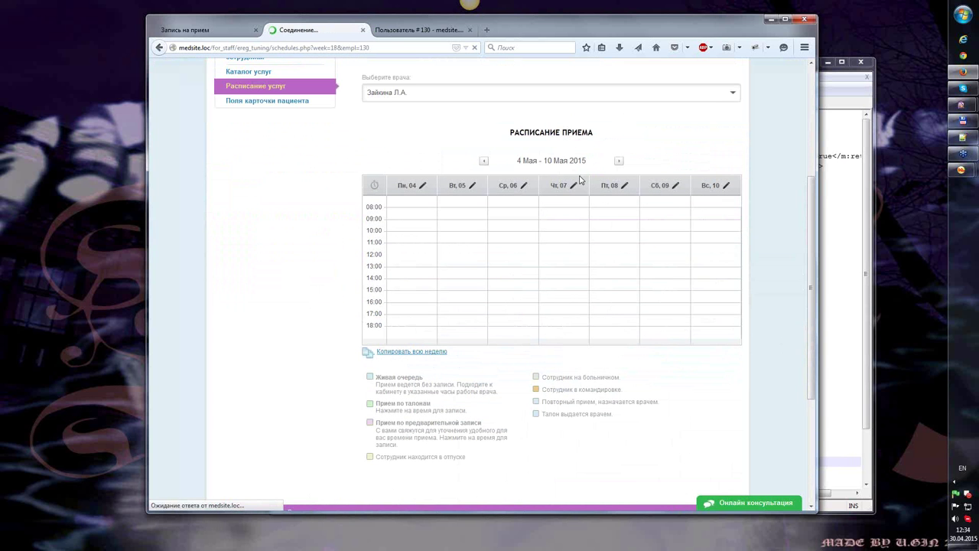
scroll(580, 184, "down", 3)
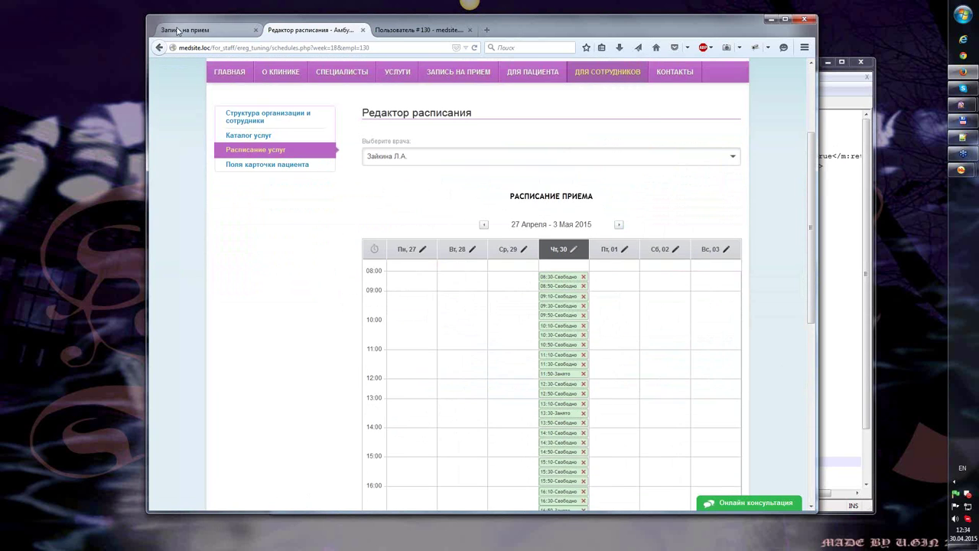
Step: Restart the infomat appointment booking, choosing Диагностический центр as the clinic and Инфекционист as the specialty
key("ctrl+Page_Up")
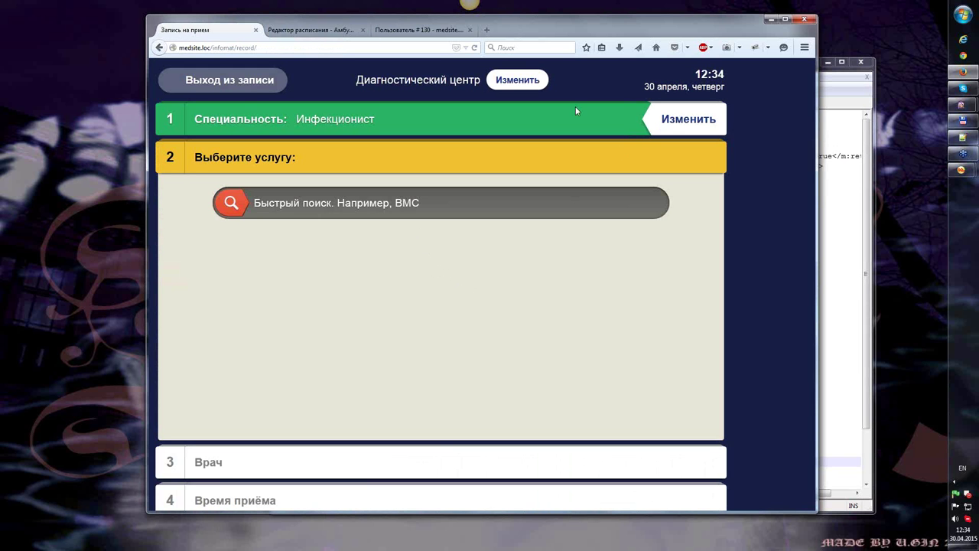
left_click(230, 83)
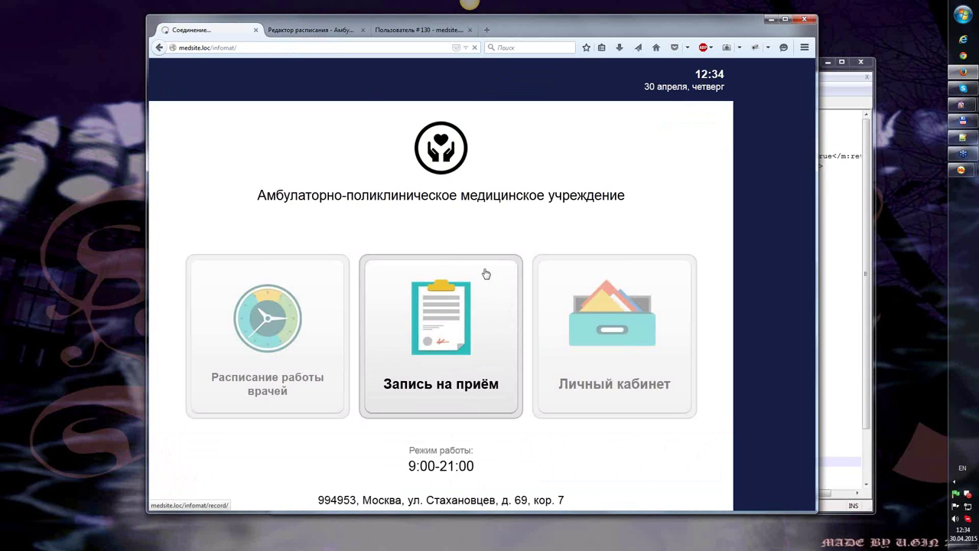
left_click(486, 274)
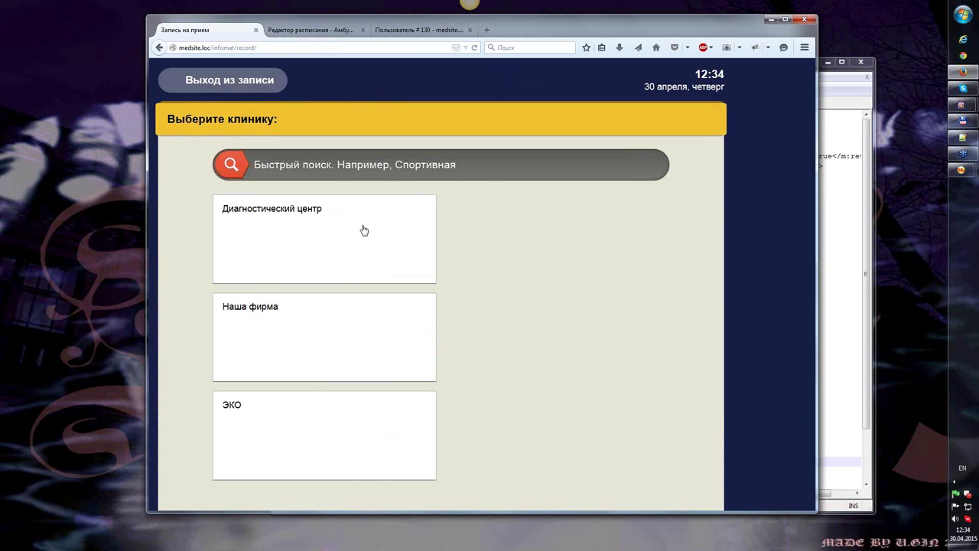
left_click(365, 230)
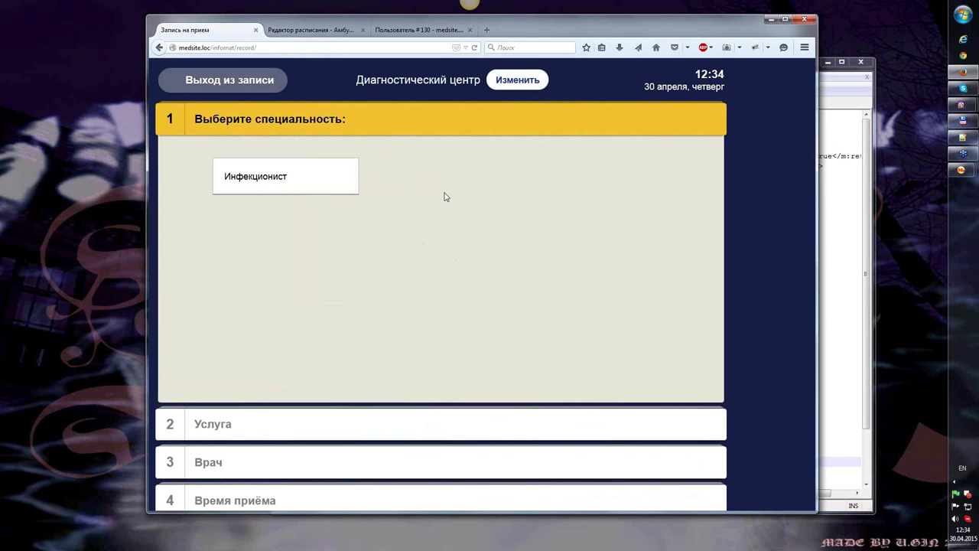
left_click(324, 187)
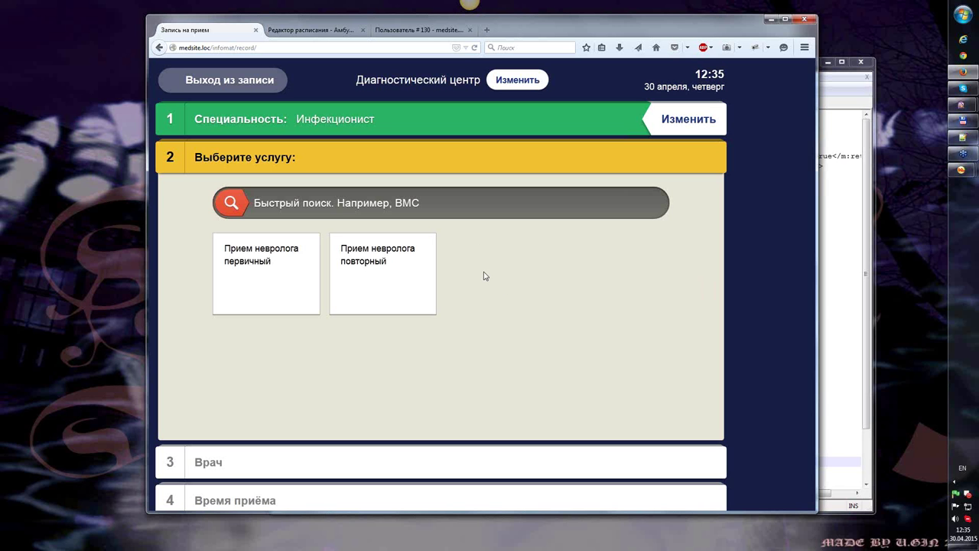
Step: Review the additional fields of user_130, including Услуга по умолчанию, Структура and Специализация для приема
left_click(408, 32)
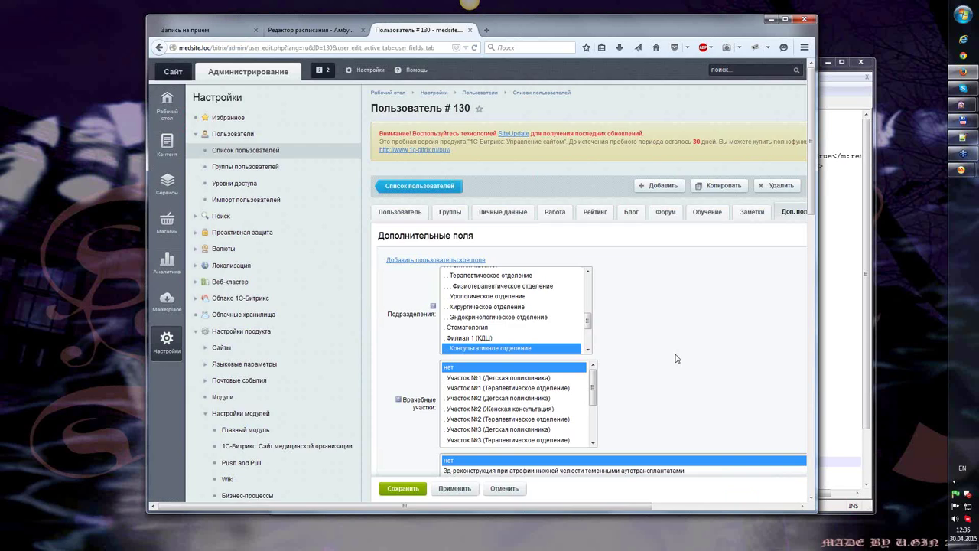
scroll(676, 358, "down", 7)
scroll(482, 379, "down", 2)
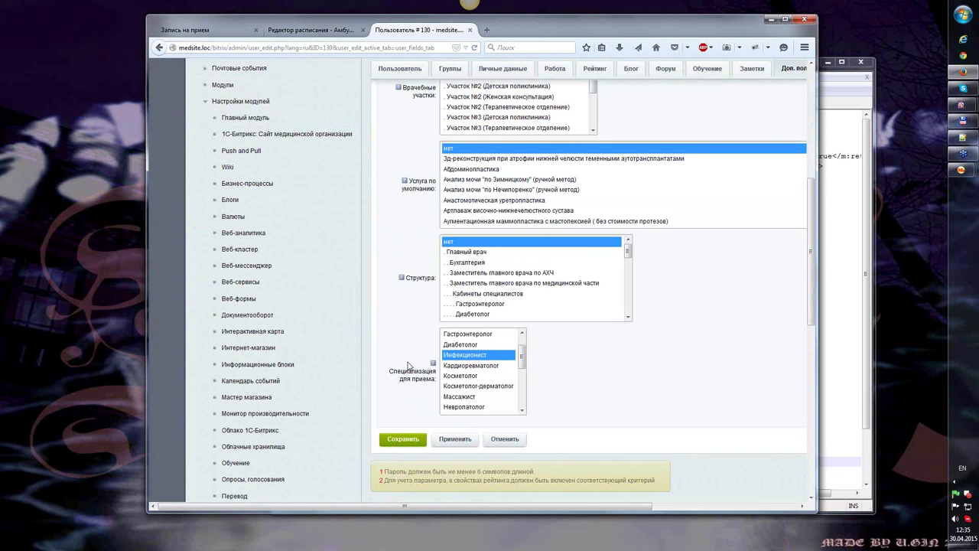
scroll(410, 365, "up", 1)
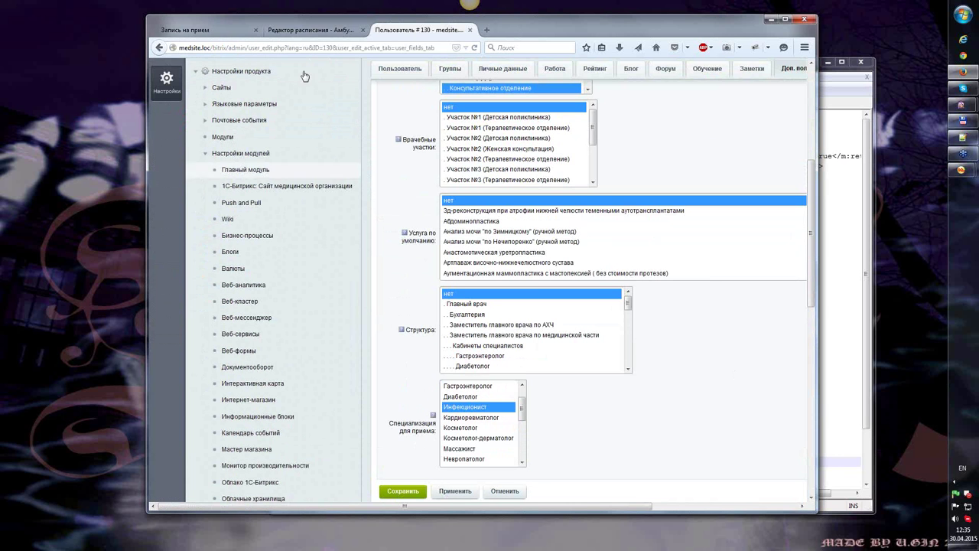
Step: In the infomat booking, try the service Прием невролога первичный and change the choice to Прием невролога повторный
left_click(207, 32)
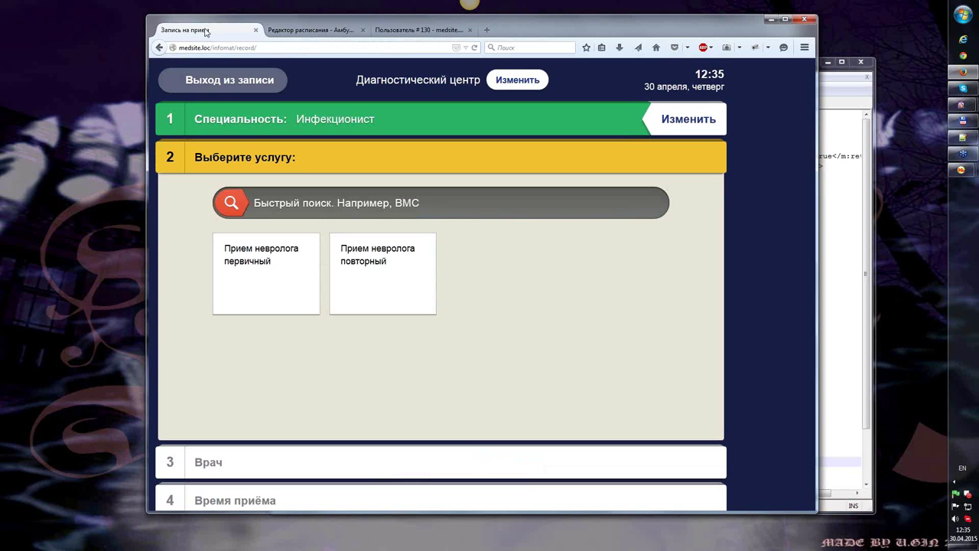
left_click(282, 279)
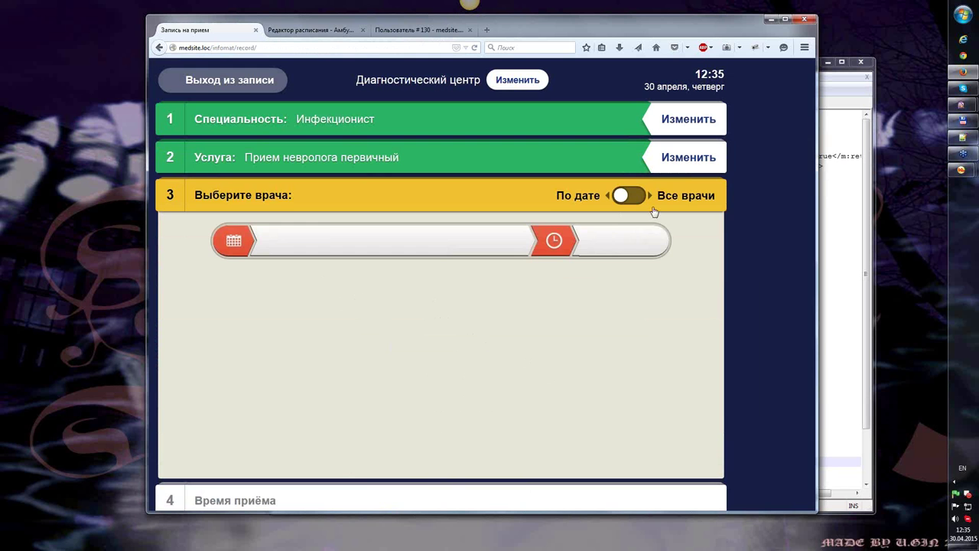
left_click(685, 162)
left_click(377, 266)
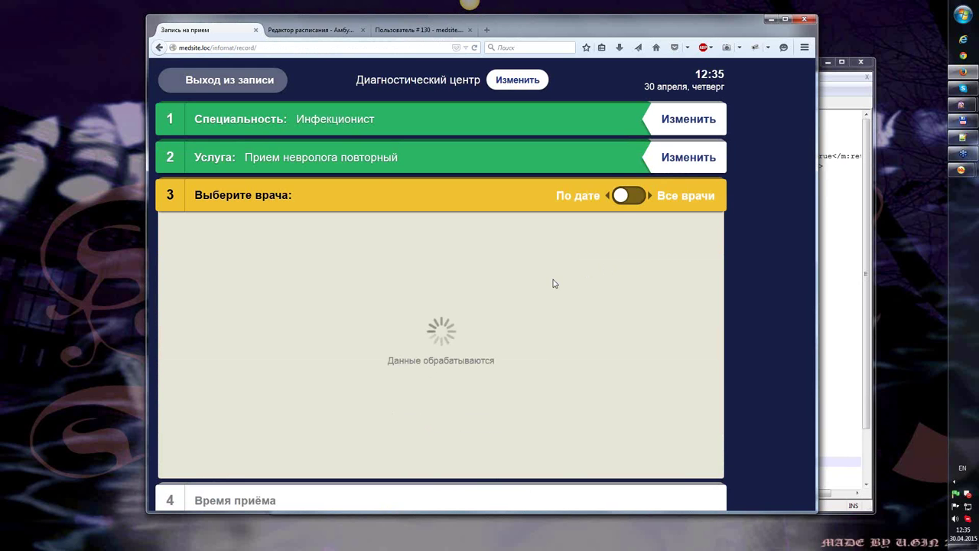
Step: Check the time and date interval pickers of the doctor selection, close them, and reopen the service choice
left_click(605, 241)
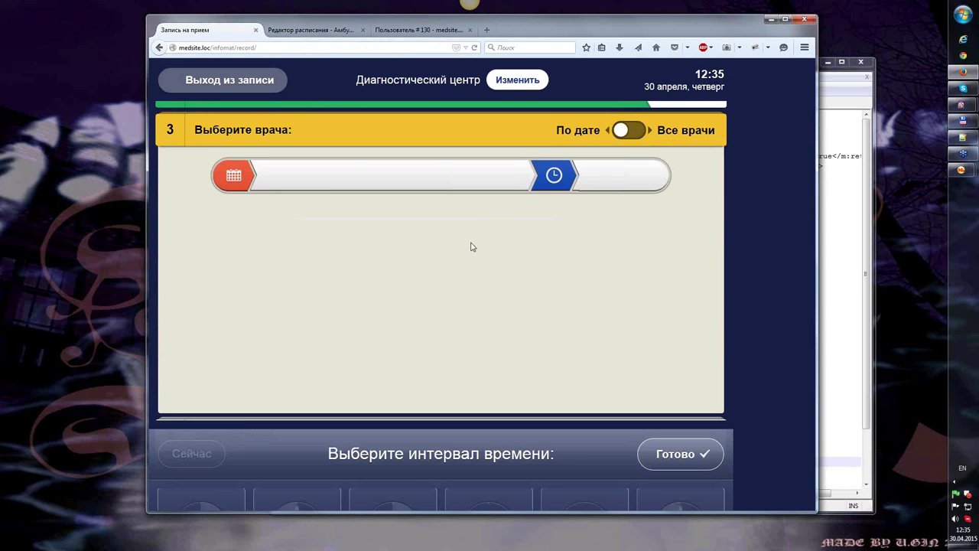
left_click(443, 176)
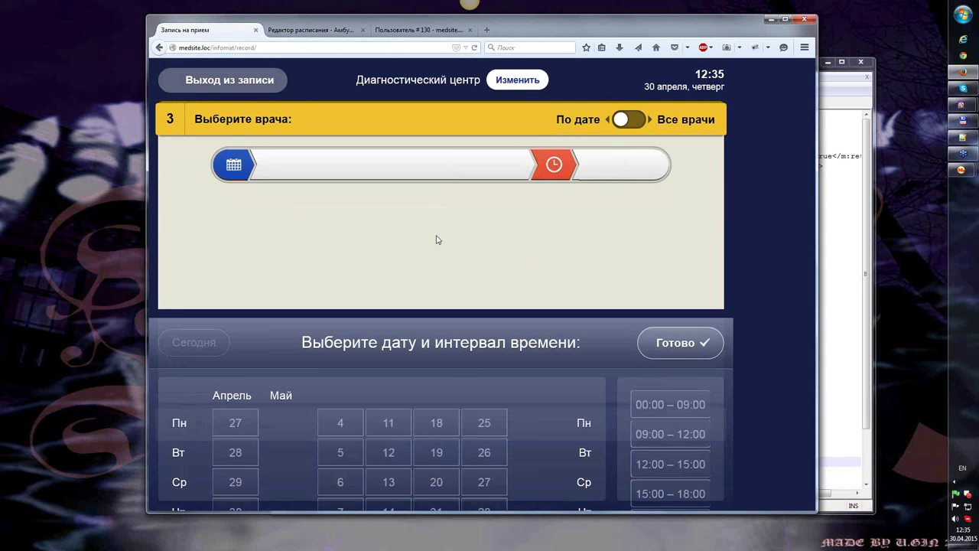
left_click(678, 213)
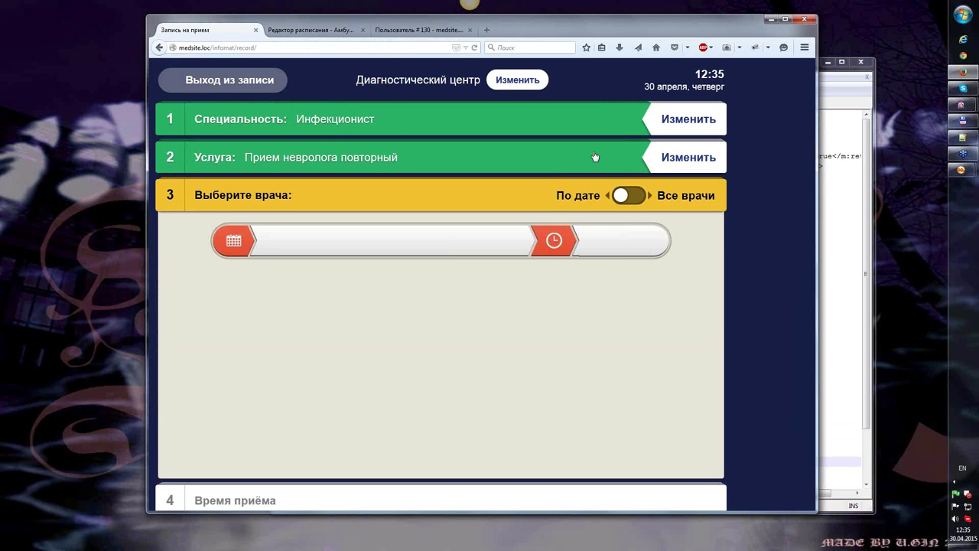
left_click(698, 158)
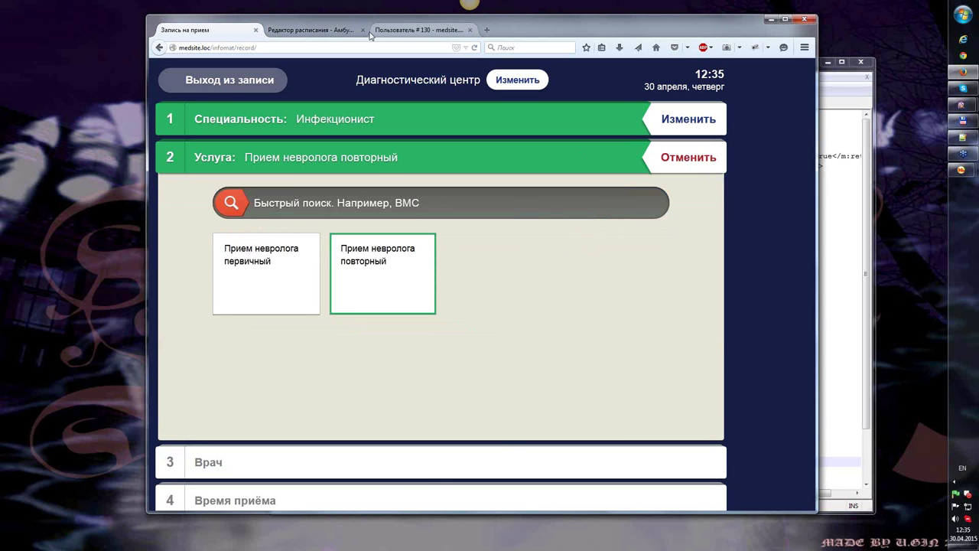
Step: Return to Редактор расписания to review the reception schedule of the doctor linked to user_130
left_click(311, 30)
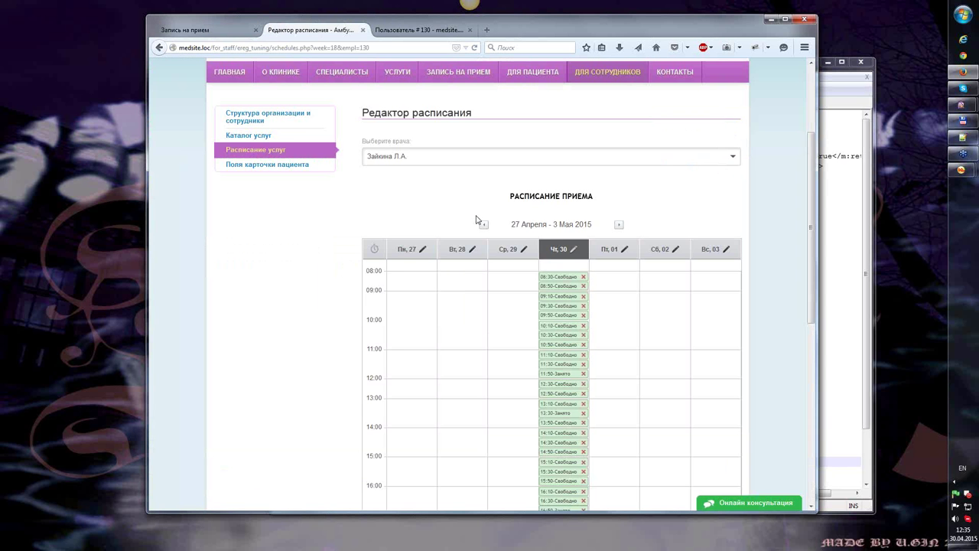
scroll(475, 220, "up", 2)
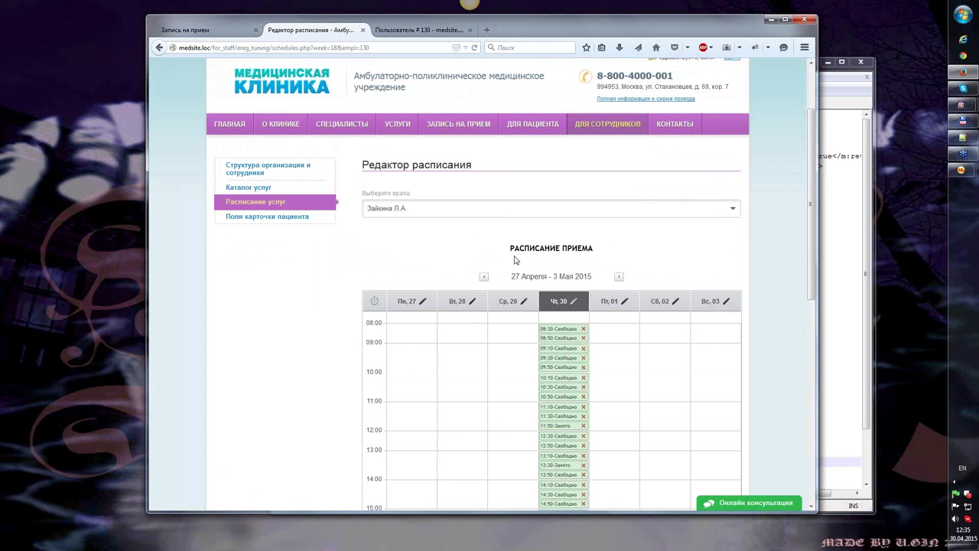
Step: Recheck the doctor's reception schedule and return to the service choice of the infomat booking
scroll(589, 263, "up", 3)
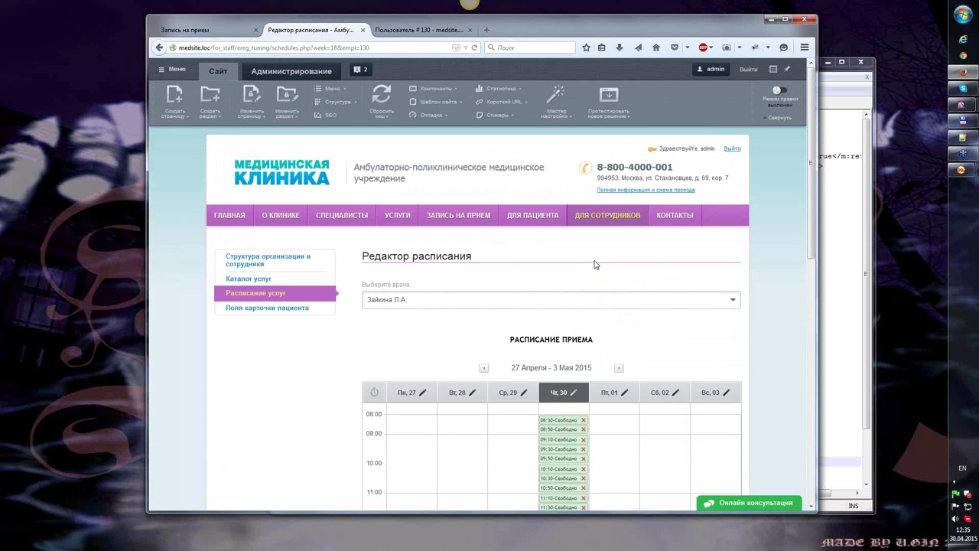
scroll(597, 266, "down", 3)
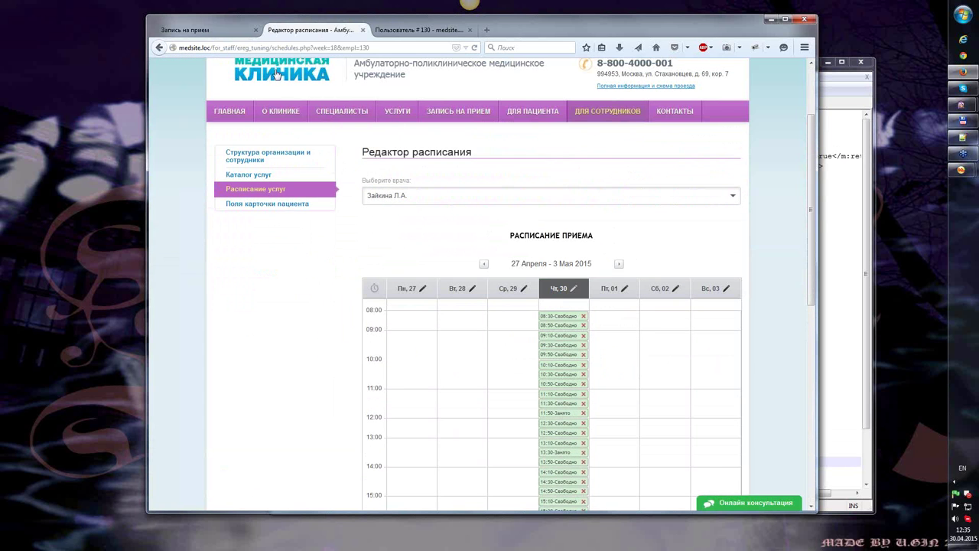
left_click(206, 32)
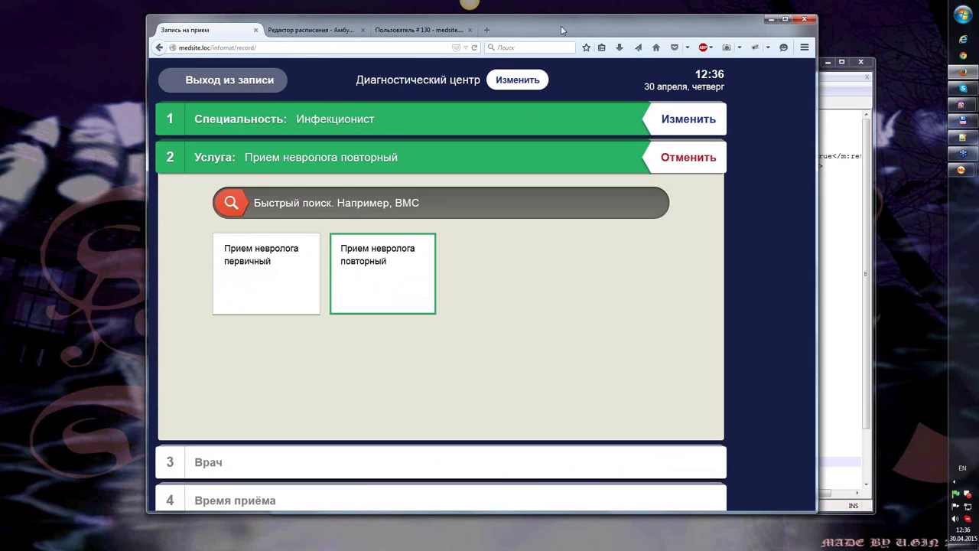
left_click_drag(561, 25, 650, 30)
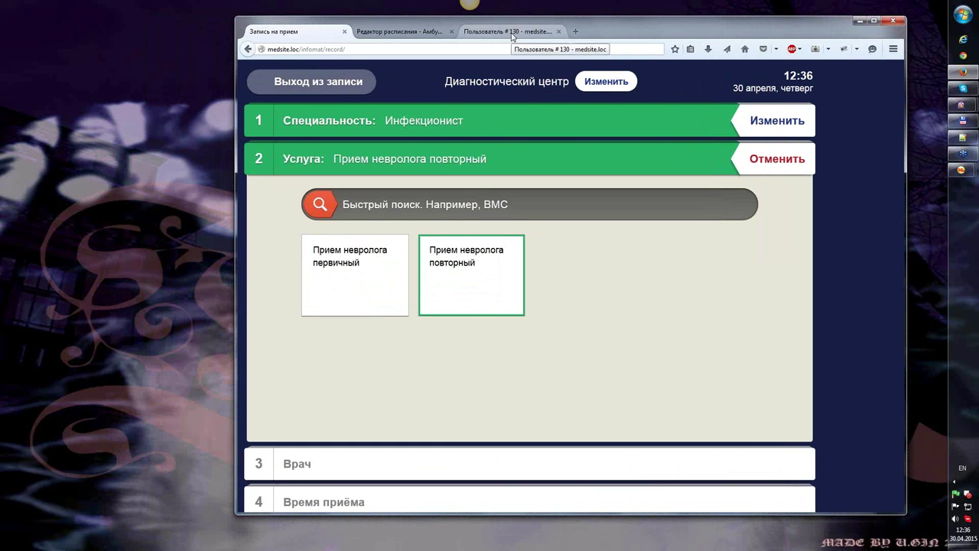
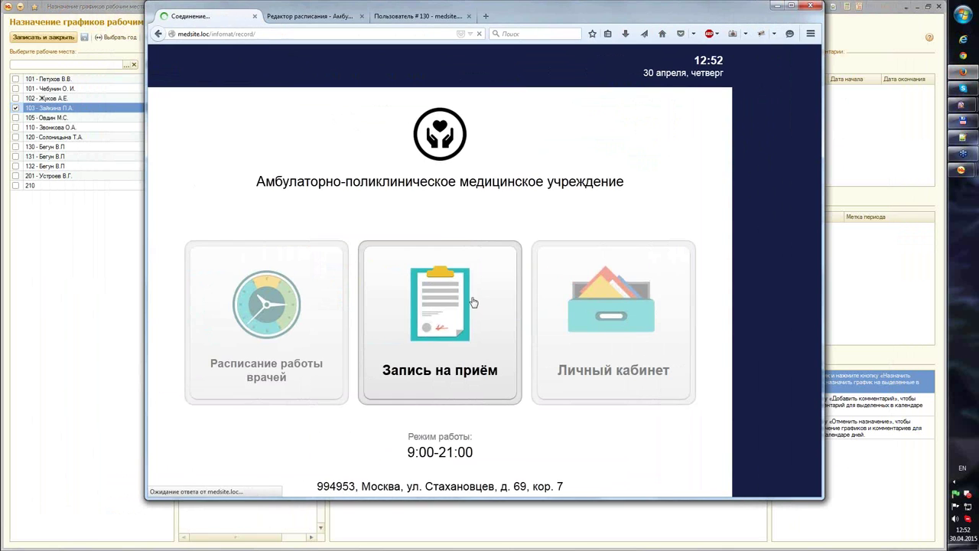
Step: Start a new infomat appointment and check user_130's additional fields and the doctor's reception schedule for 4–10 May 2015
left_click(473, 301)
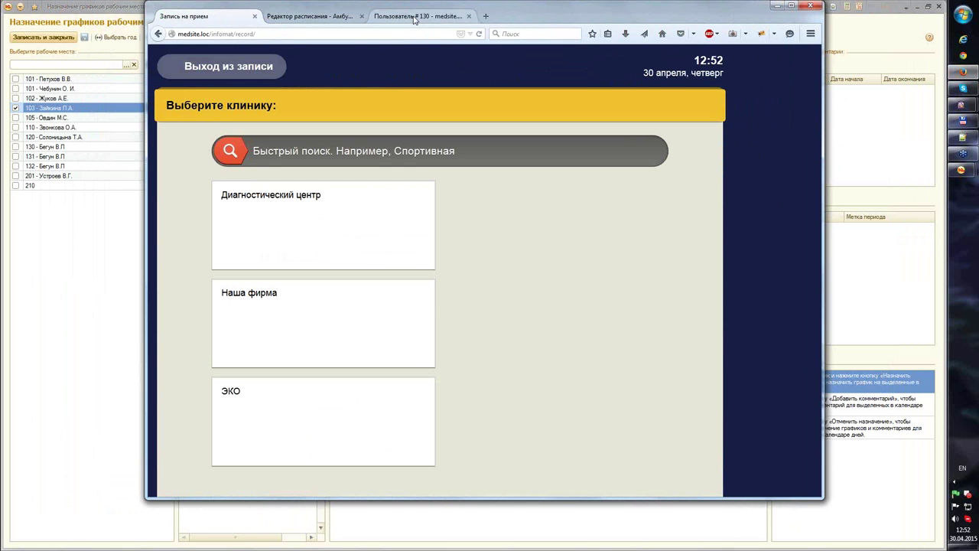
left_click(414, 16)
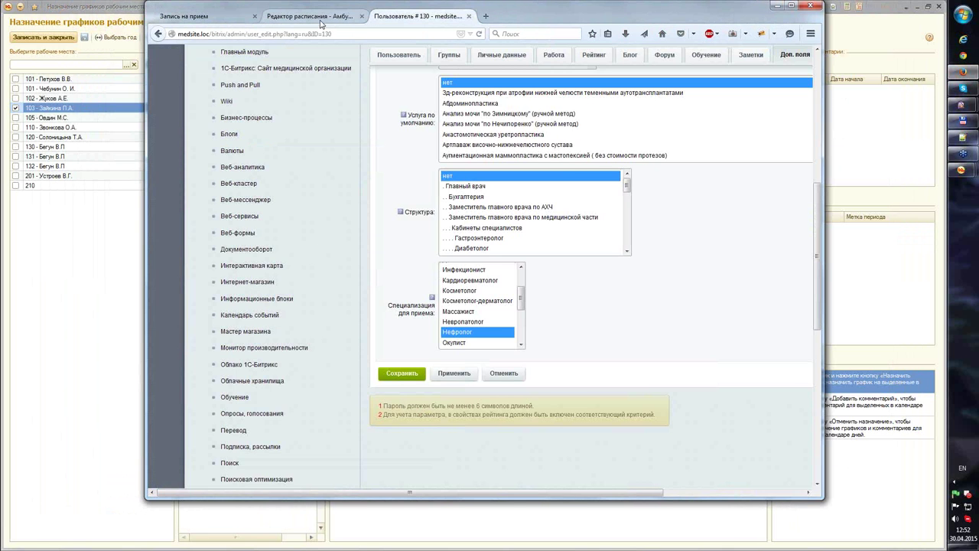
left_click(321, 21)
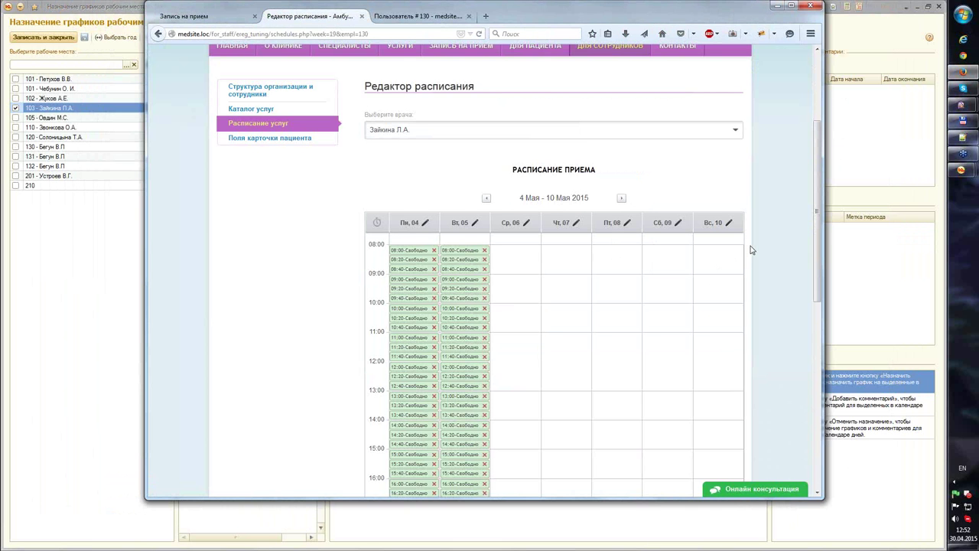
scroll(751, 250, "down", 2)
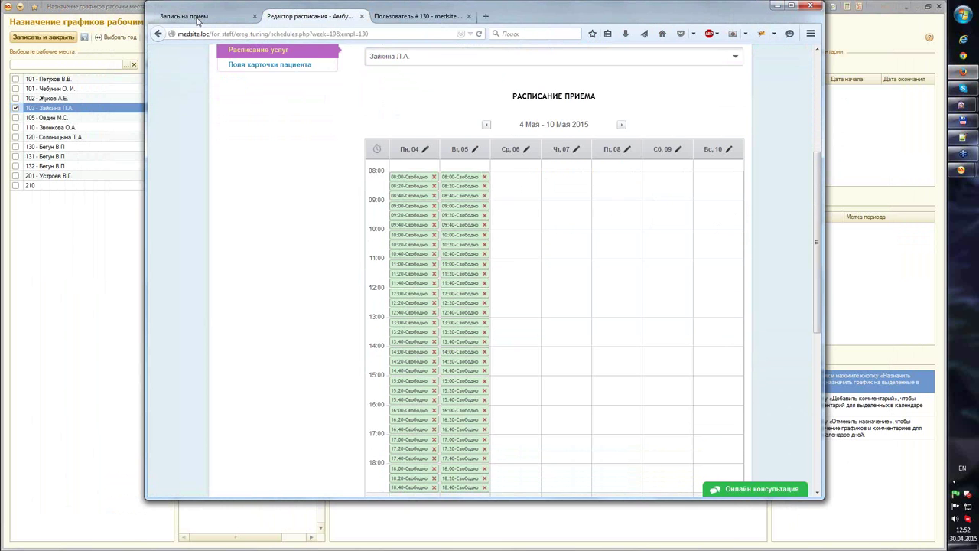
scroll(202, 28, "down", 3)
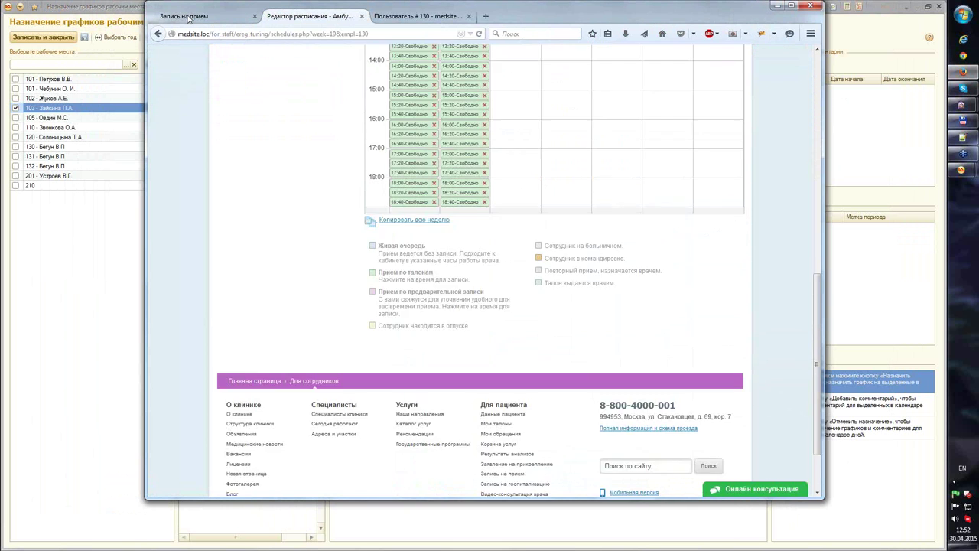
Step: In the infomat booking, choose the clinic Диагностический центр, the specialty Невропатолог and the service Прием невролога первичный
left_click(187, 16)
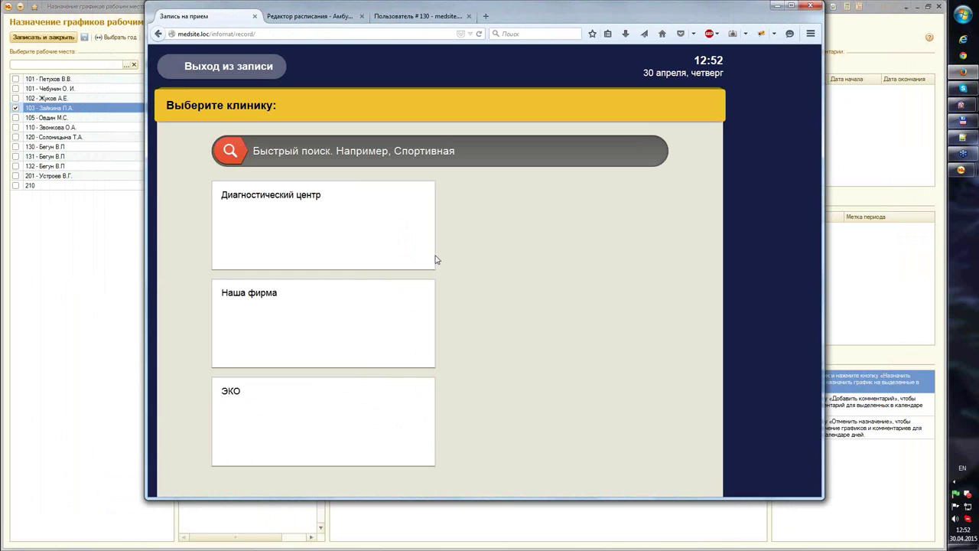
left_click(390, 234)
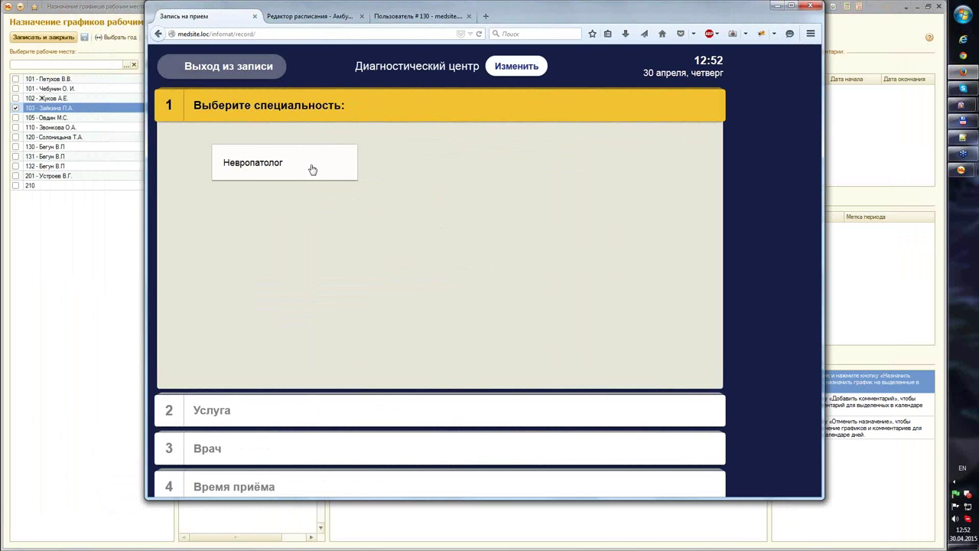
left_click(309, 163)
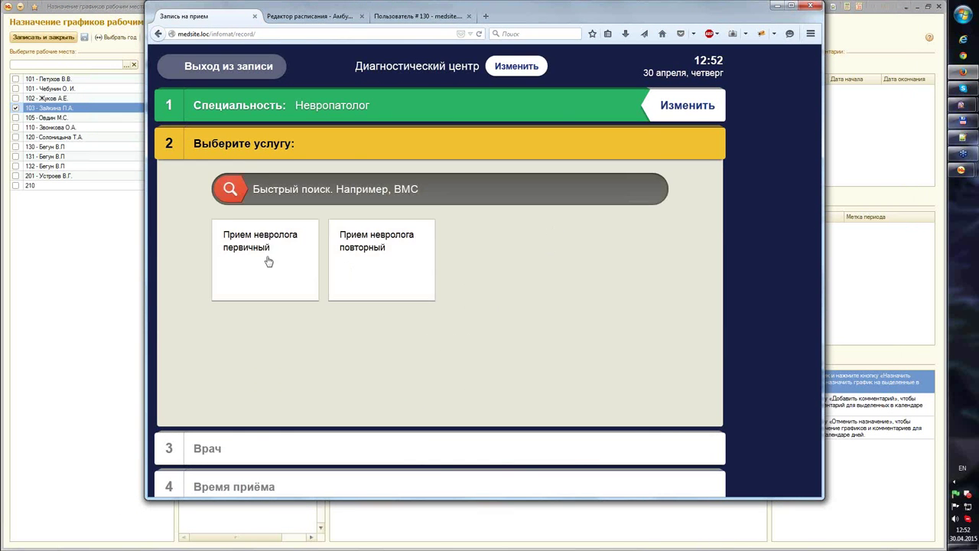
left_click(267, 261)
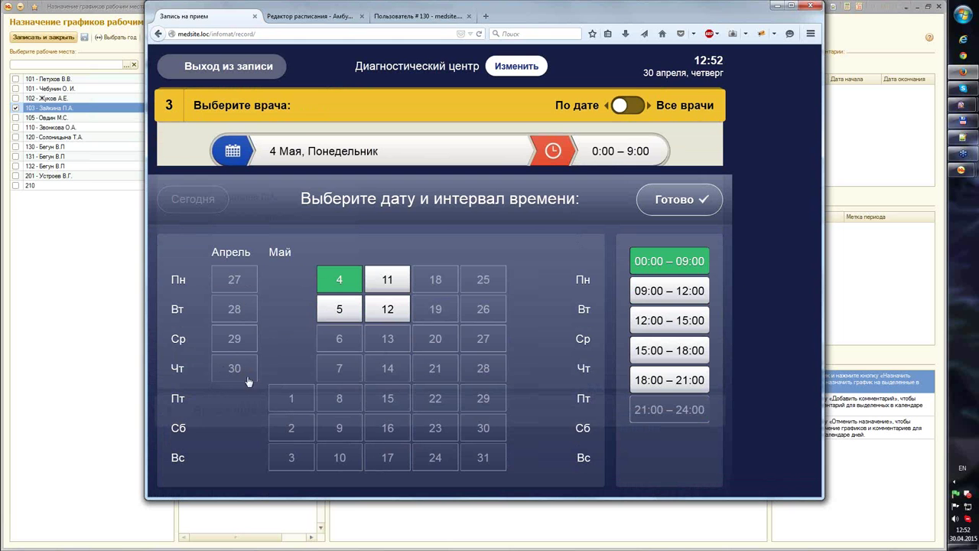
Step: Try the available appointment dates 5, 11 and 12 May in the doctor's date selection
left_click(339, 309)
left_click(394, 309)
left_click(396, 277)
left_click(387, 309)
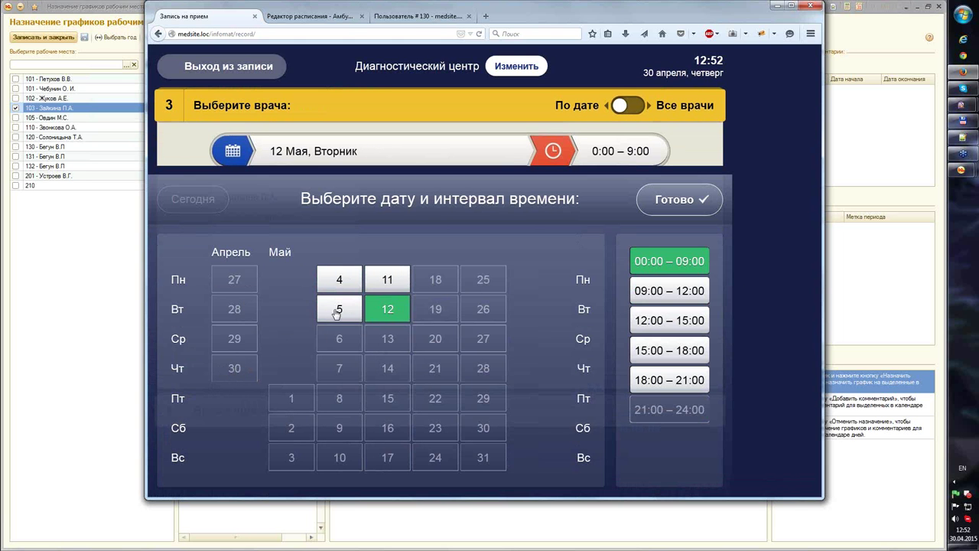
left_click(339, 309)
left_click(387, 309)
left_click(342, 313)
left_click(400, 310)
Step: Choose 5 May with the 09:00 – 12:00 interval and select the listed doctor's 09:20 slot
left_click(333, 312)
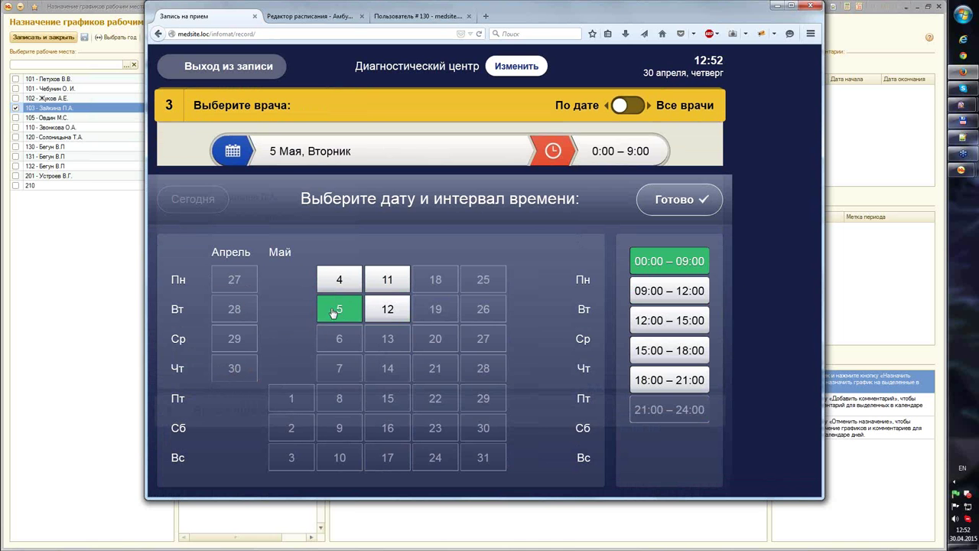
left_click(670, 291)
left_click(710, 209)
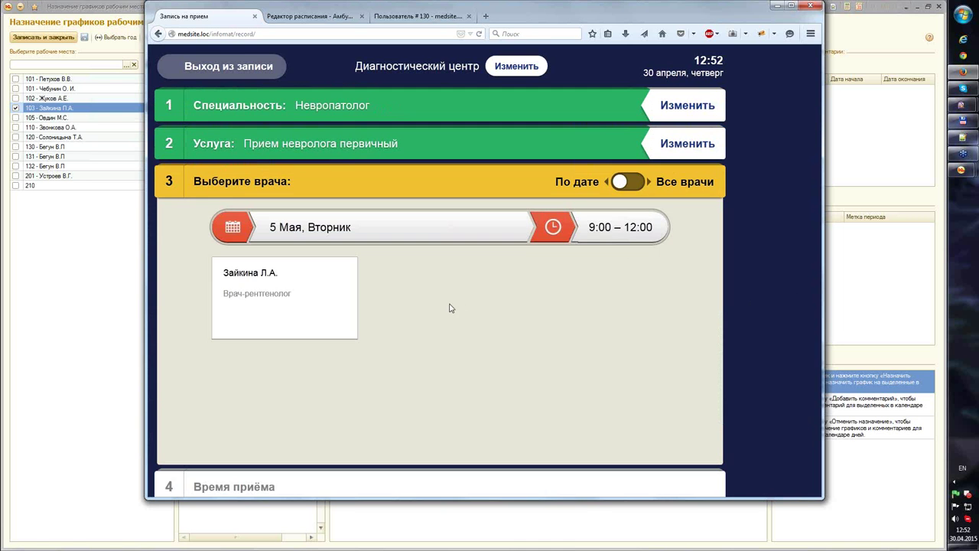
left_click(313, 306)
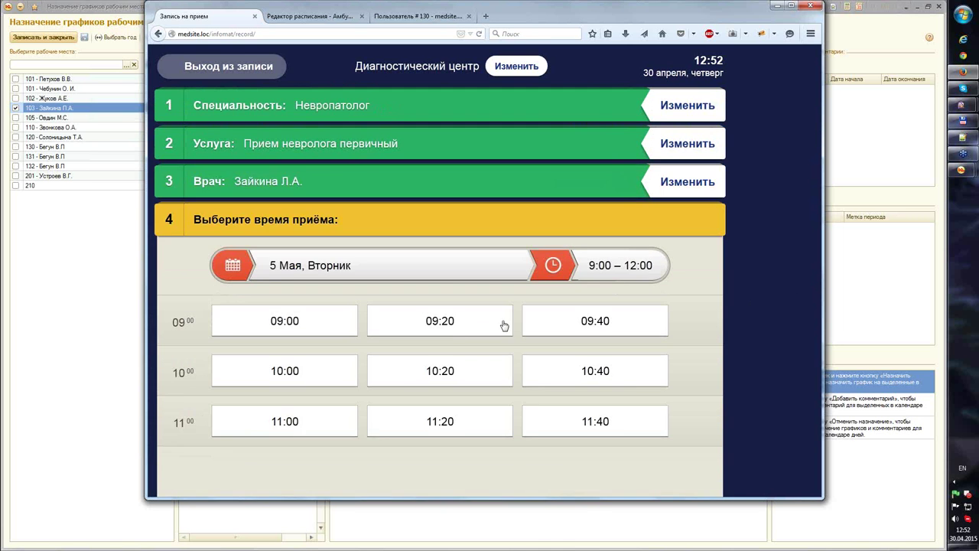
left_click(460, 327)
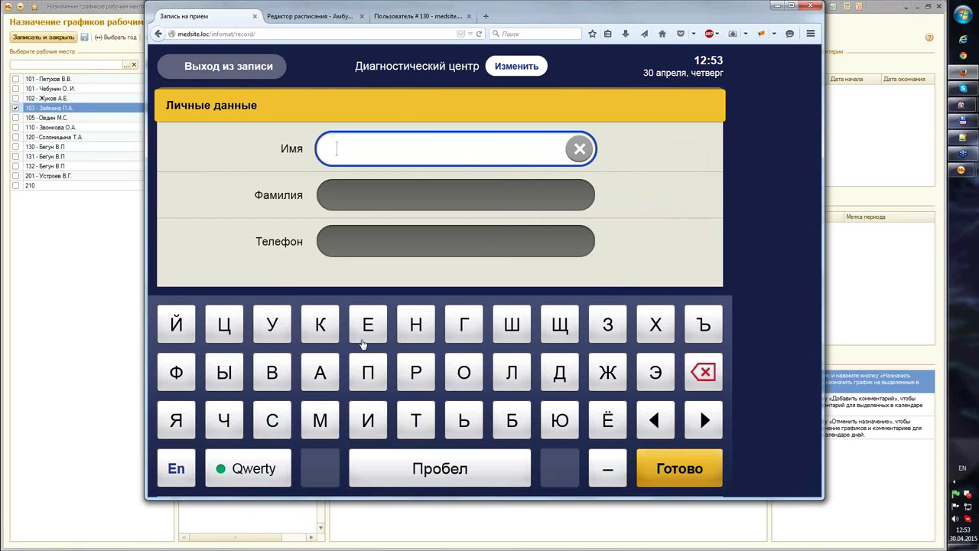
Step: Fill in the patient's personal data with Тест as both Имя and Фамилия
left_click(415, 421)
left_click(368, 325)
left_click(272, 420)
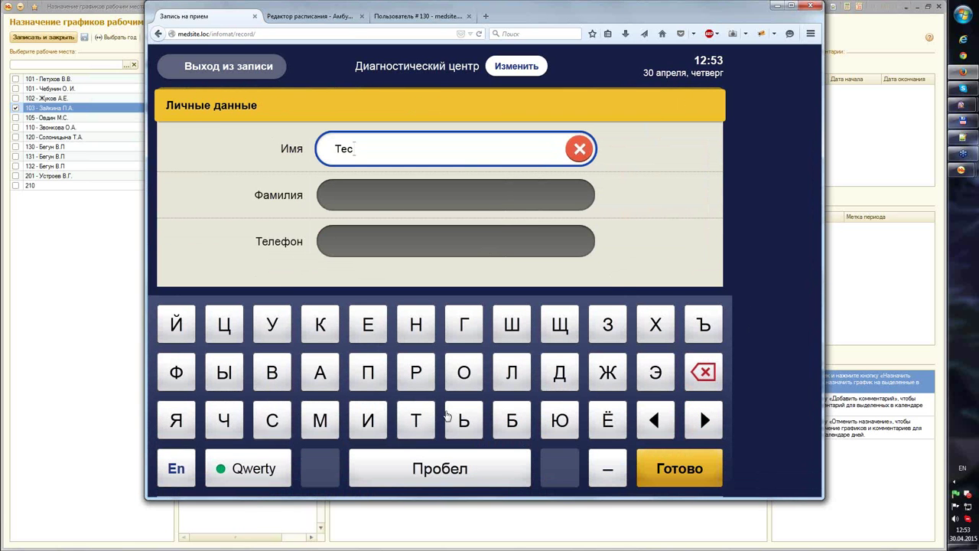
left_click(416, 420)
left_click(363, 205)
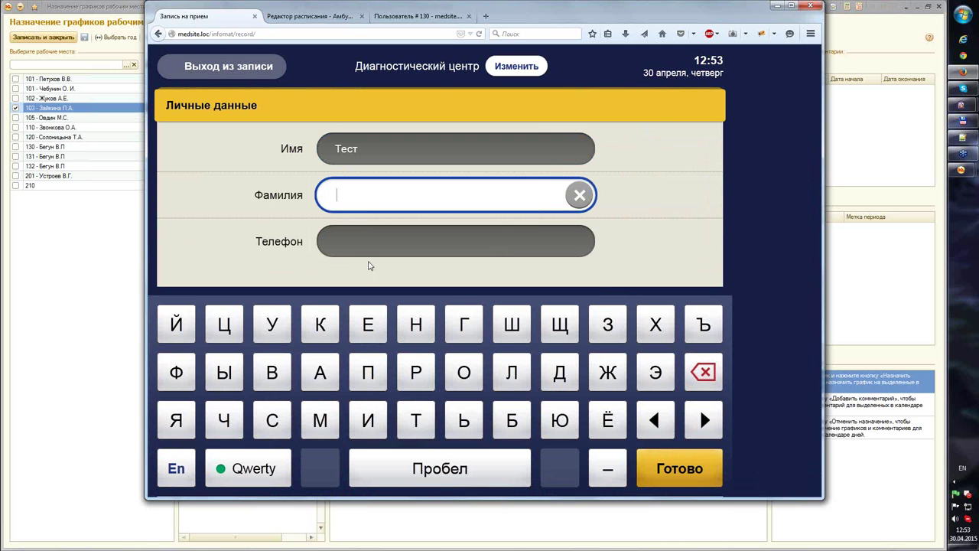
left_click(419, 419)
left_click(368, 324)
left_click(272, 420)
left_click(417, 422)
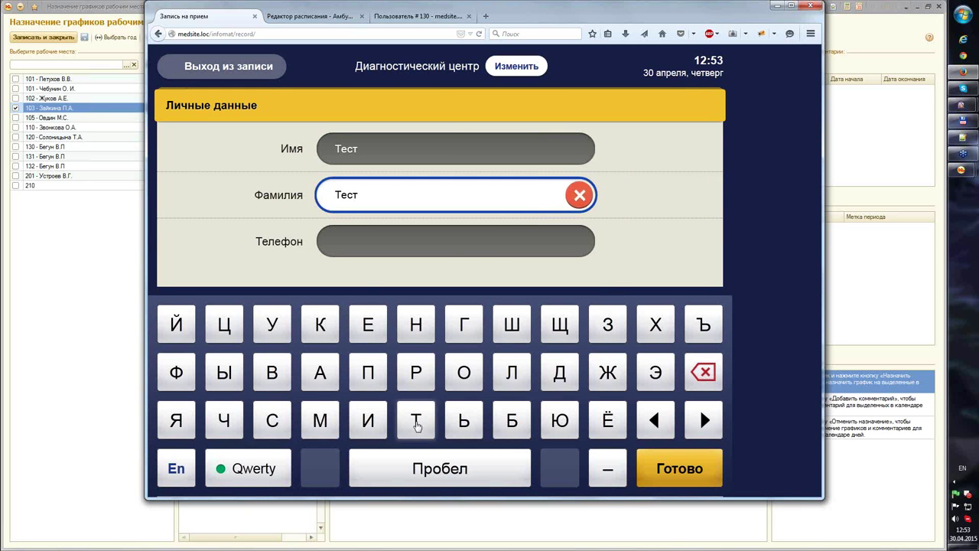
Step: Submit the personal data and issue the appointment ticket, cancelling the printer dialog
left_click(689, 468)
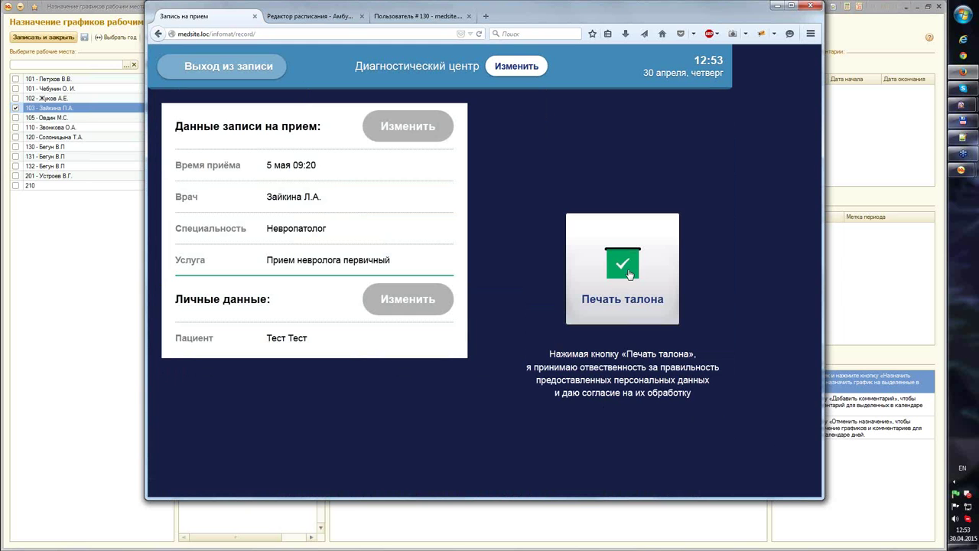
left_click(629, 274)
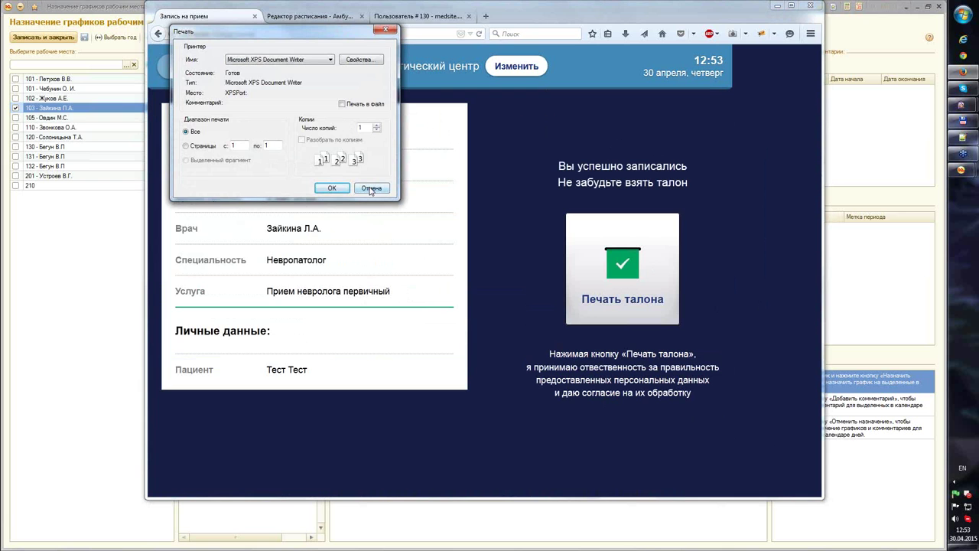
left_click(371, 189)
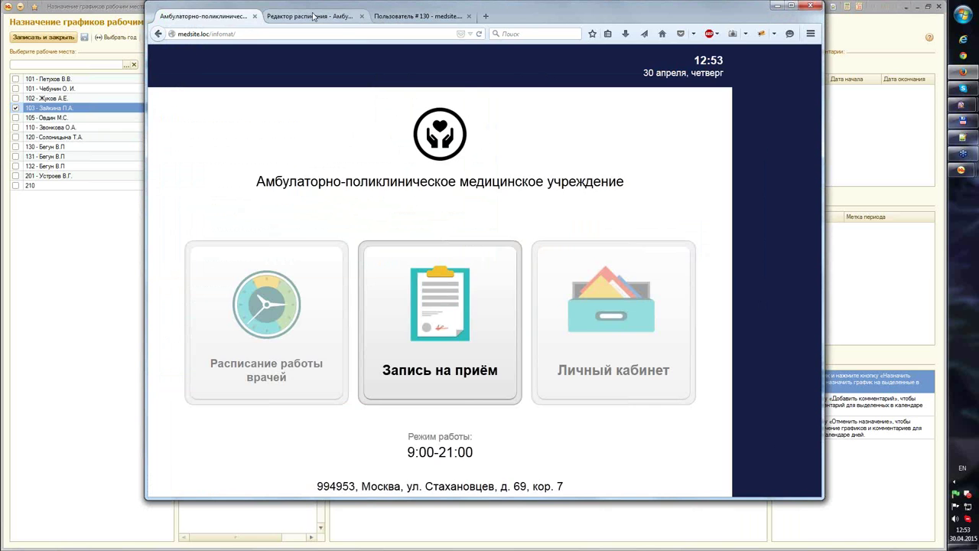
Step: Open the staff page Управление талонами and review the appointment records listed under the filter
left_click(313, 17)
scroll(551, 268, "up", 5)
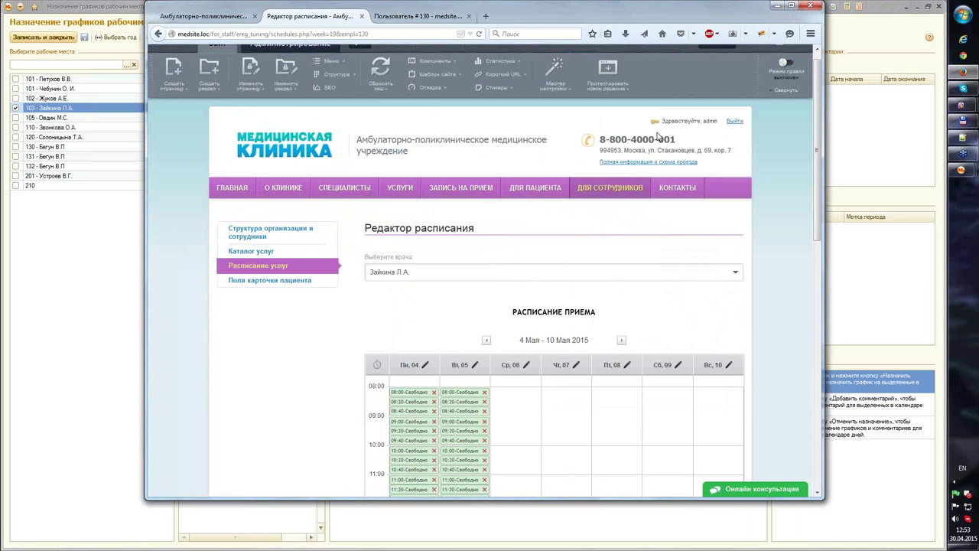
left_click(613, 222)
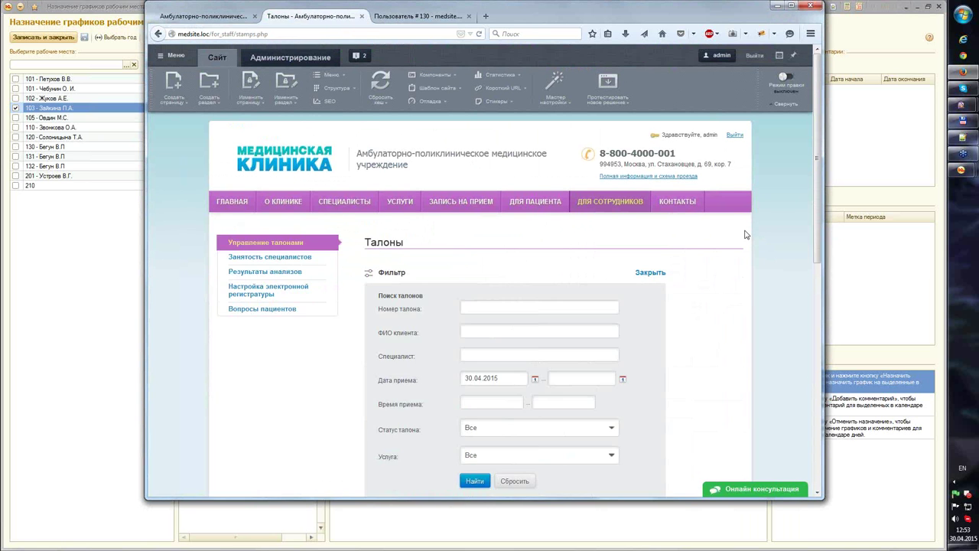
scroll(746, 235, "down", 5)
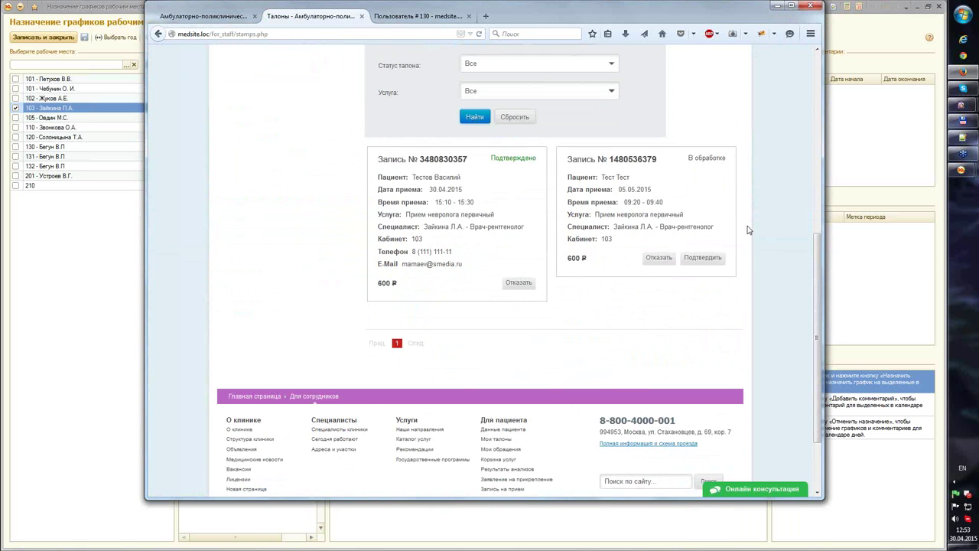
scroll(748, 229, "up", 3)
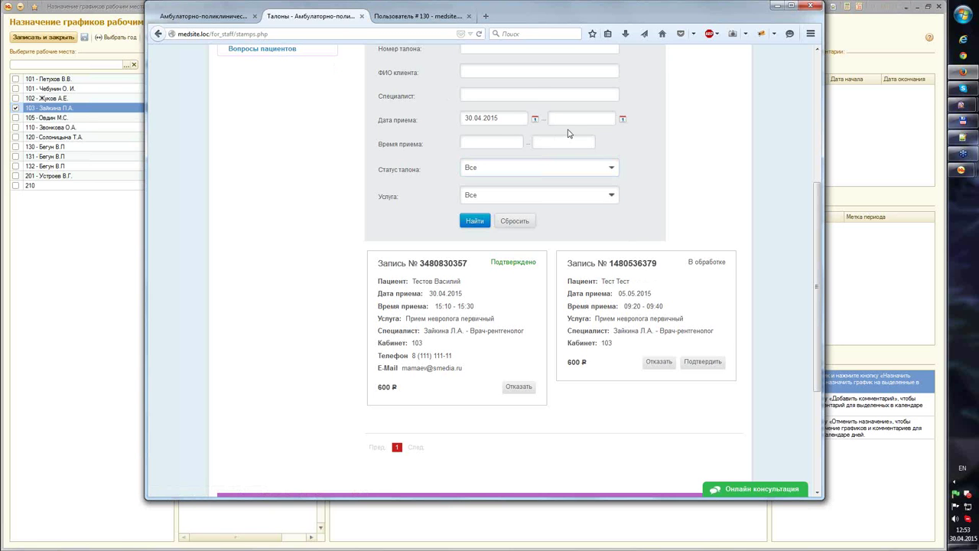
scroll(568, 134, "up", 5)
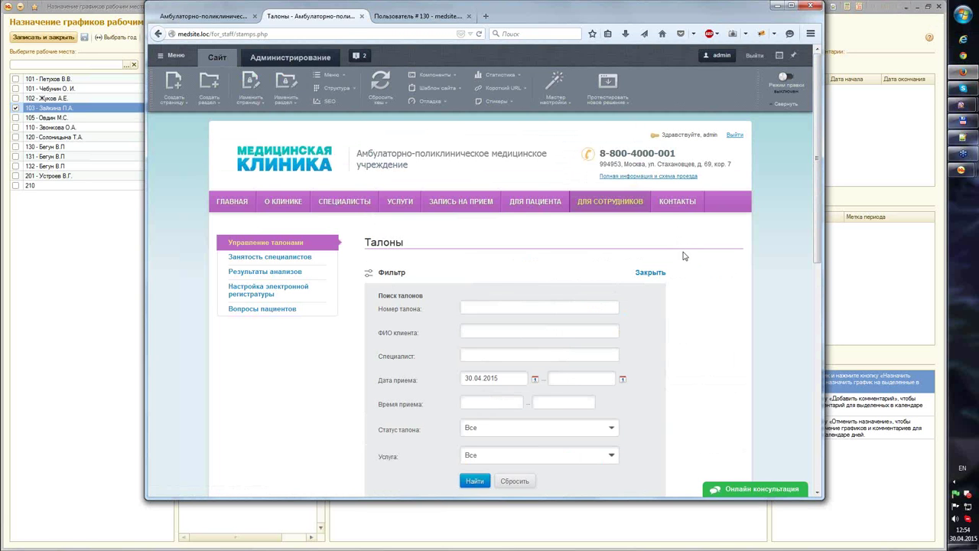
Step: Log out of the clinic site and open the registration form for a new user
left_click(734, 135)
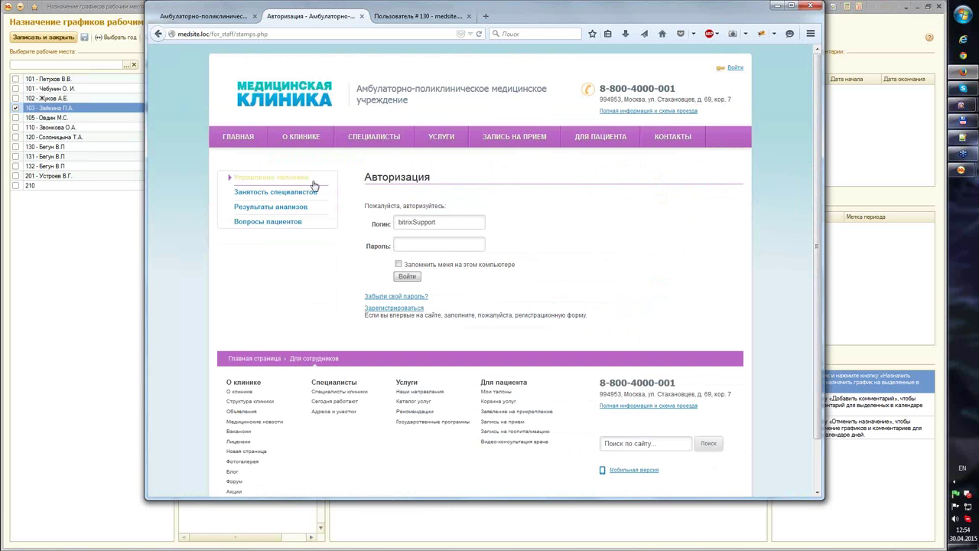
mouse_move(256, 138)
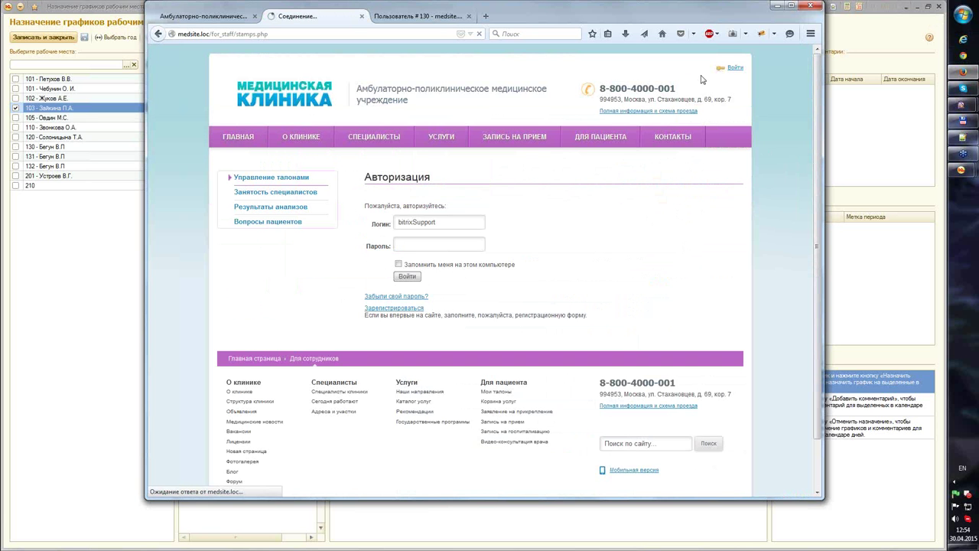
left_click(732, 70)
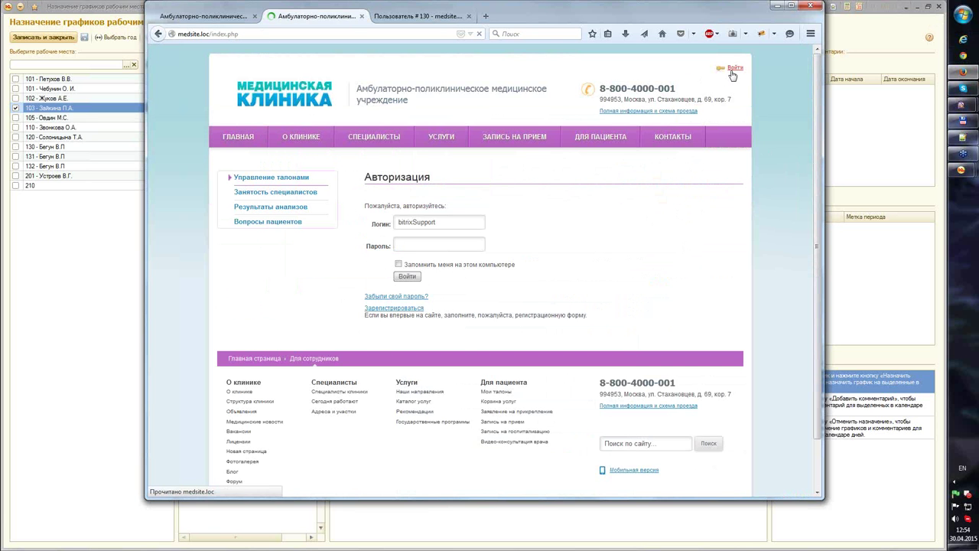
left_click(731, 70)
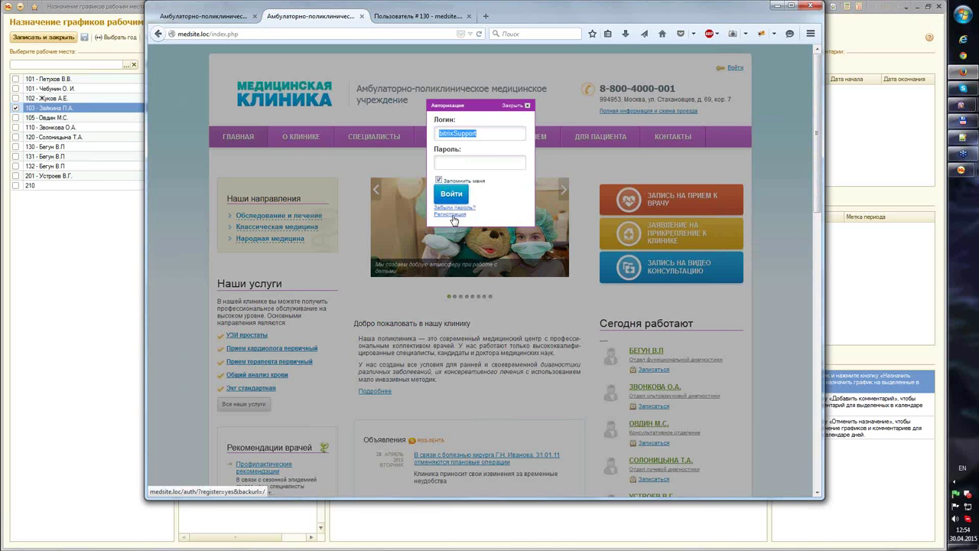
left_click(453, 216)
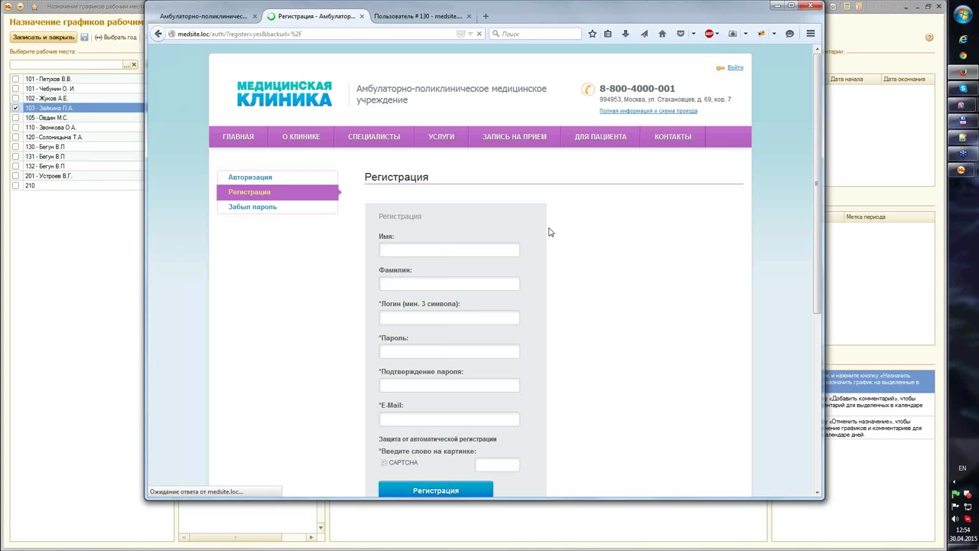
Step: Look over the fields and the captcha of the new user registration form
scroll(592, 208, "down", 5)
scroll(653, 224, "up", 4)
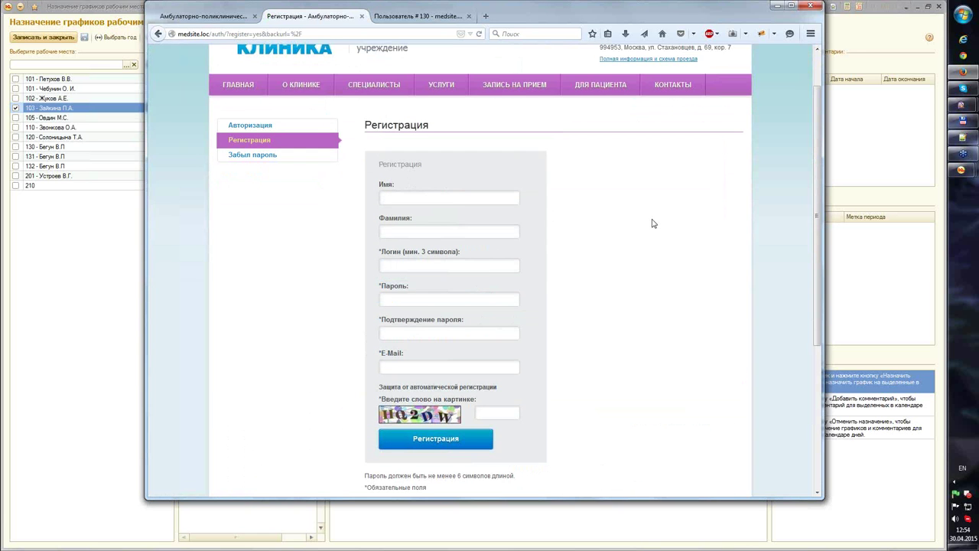
scroll(519, 140, "up", 2)
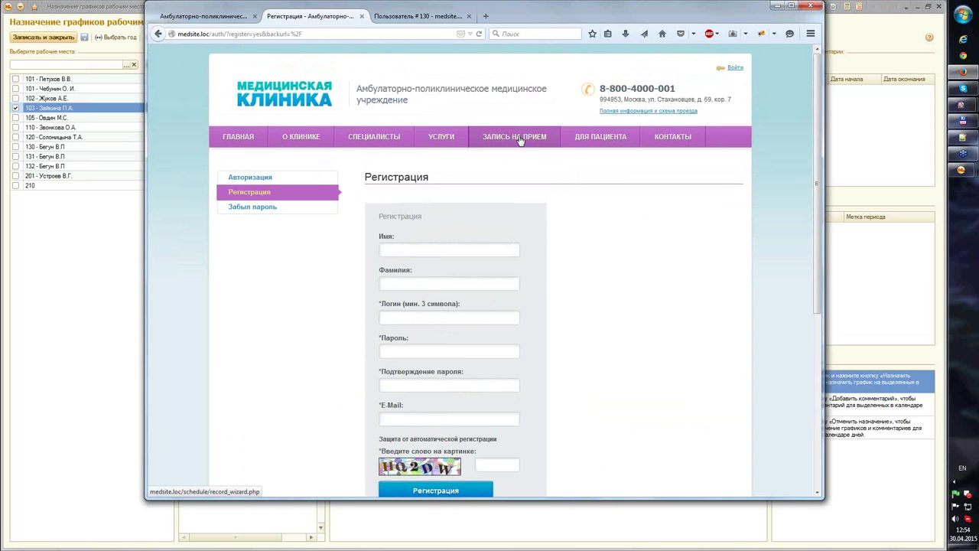
Step: Start an appointment booking and choose Диагностический центр from the list of the Поликлиники category
left_click(519, 140)
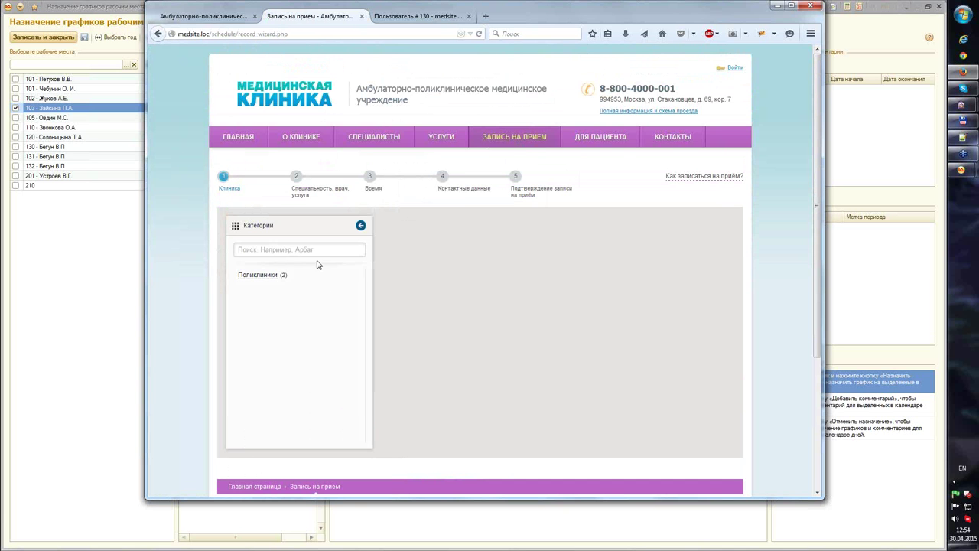
left_click(279, 277)
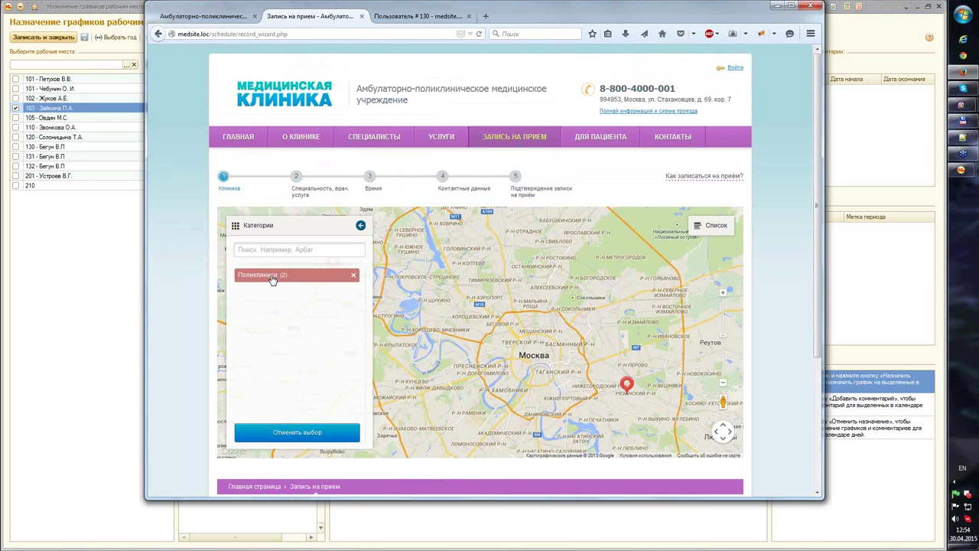
left_click(711, 229)
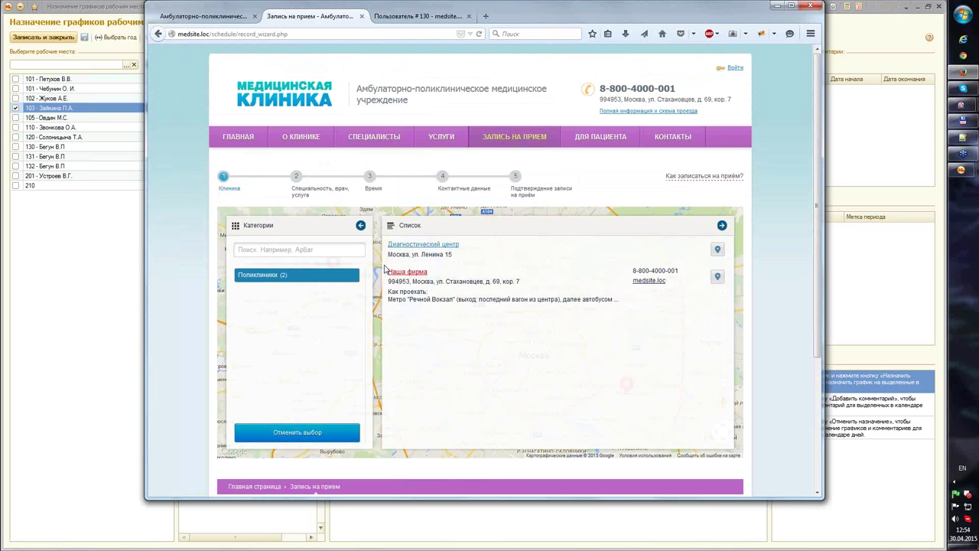
left_click(431, 245)
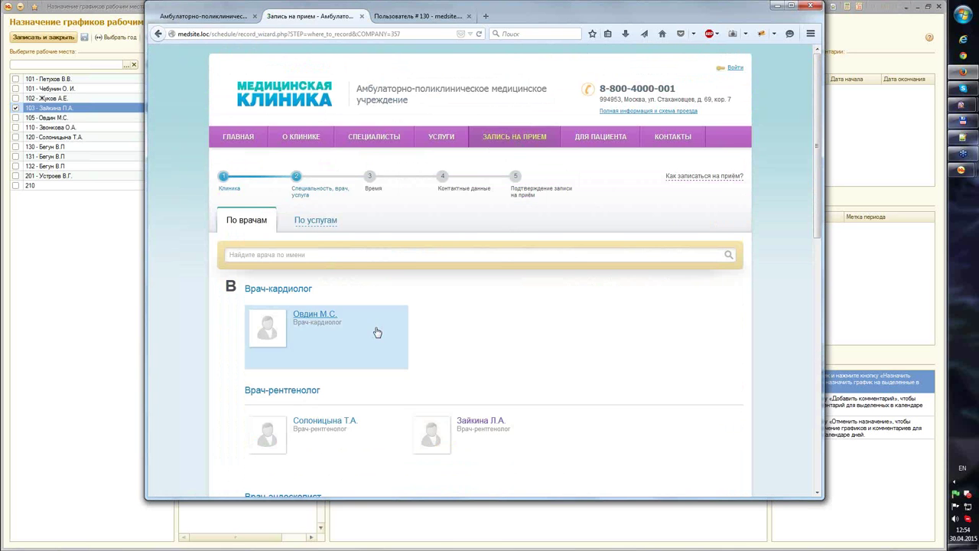
Step: Choose the Врач-кардиолог at Диагностический центр and pick the 15:50 slot on 30 April
left_click(318, 314)
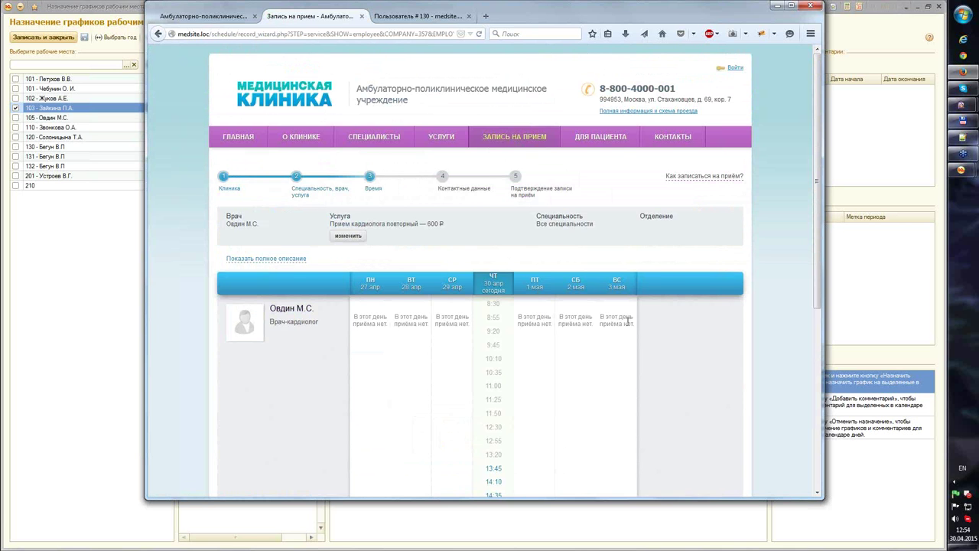
scroll(628, 322, "down", 4)
left_click(498, 247)
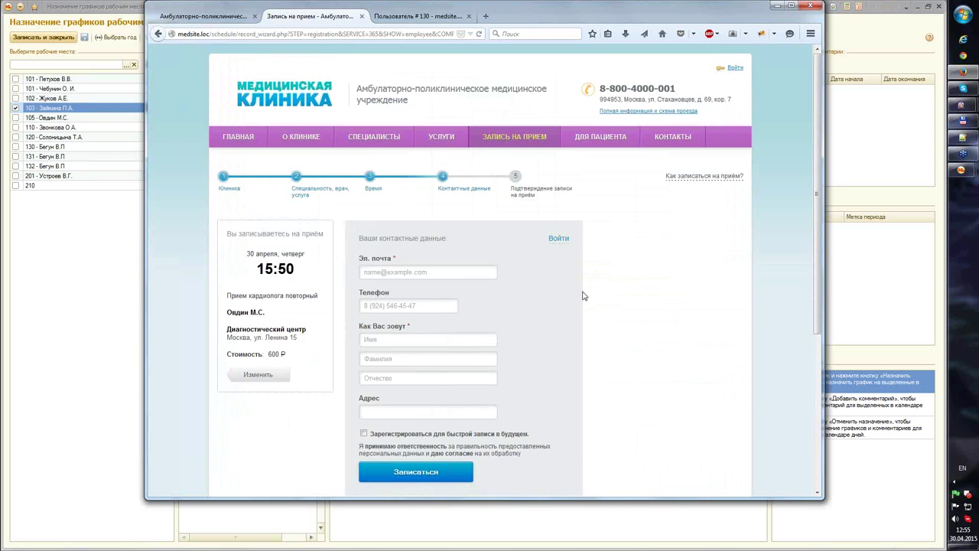
Step: Enable registration for quick future booking in the contact data form and look over its fields, including the password field
scroll(583, 295, "down", 3)
left_click(455, 325)
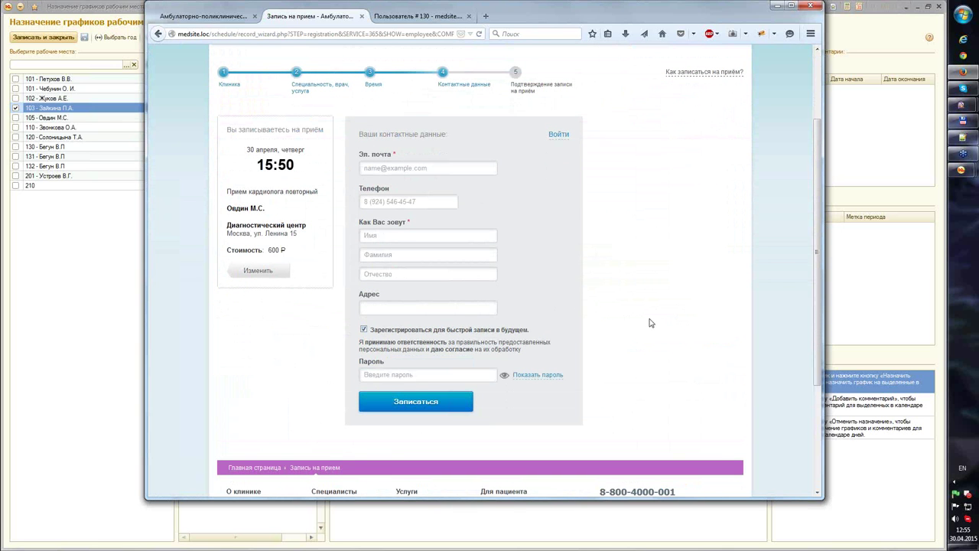
scroll(639, 331, "up", 3)
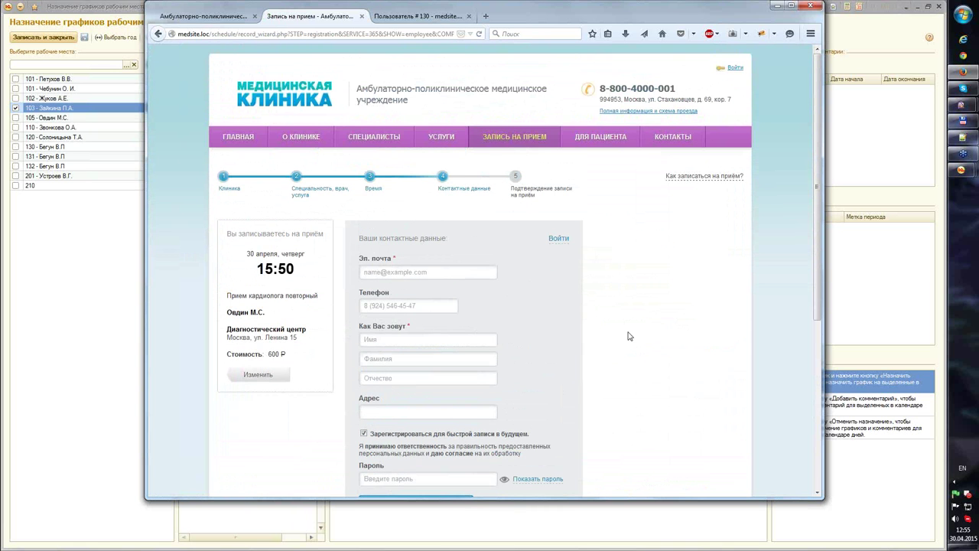
scroll(635, 334, "down", 2)
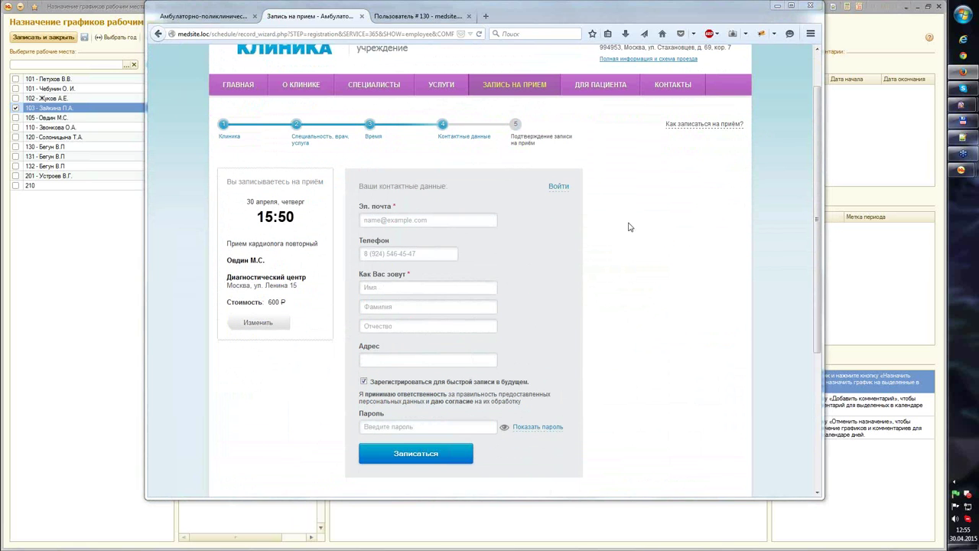
scroll(608, 207, "up", 2)
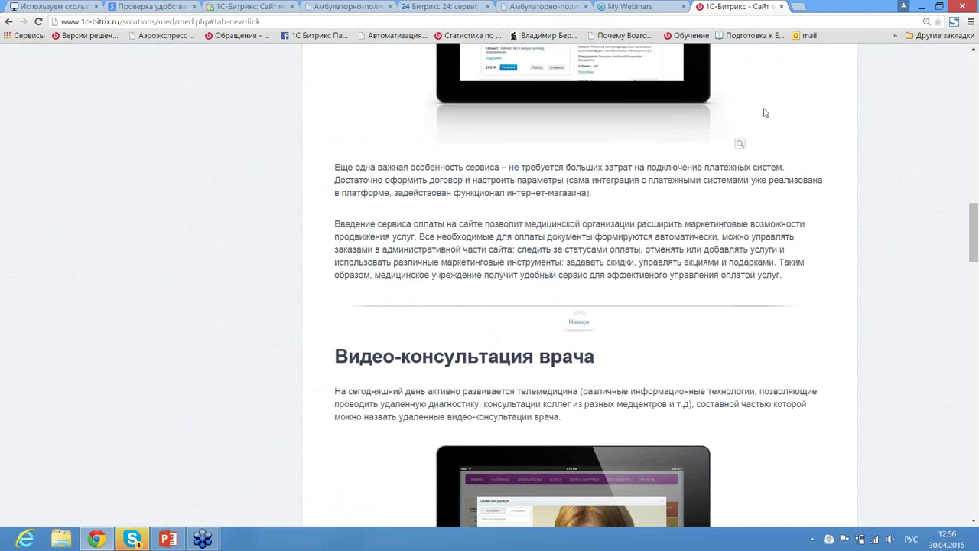
Step: In Chrome, review the Новая версия section of the Сайт медицинской организации page, from the 4.0 novelties to the version history
scroll(765, 115, "up", 1)
scroll(765, 115, "up", 15)
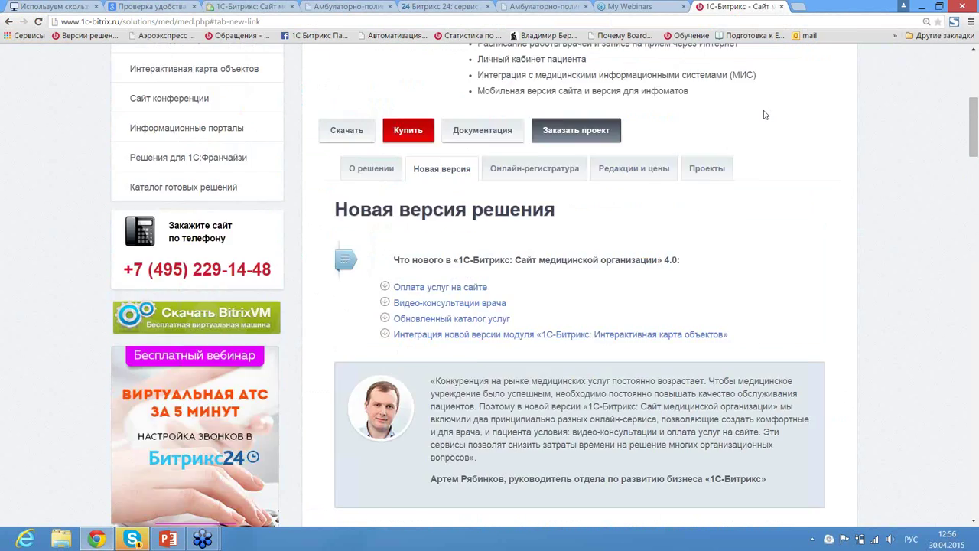
scroll(764, 115, "up", 3)
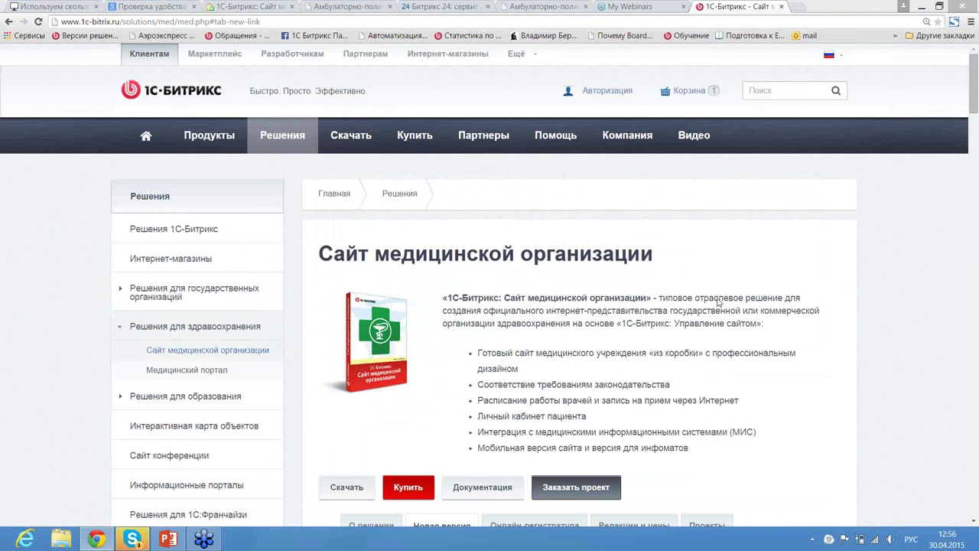
scroll(721, 261, "down", 3)
scroll(416, 258, "down", 8)
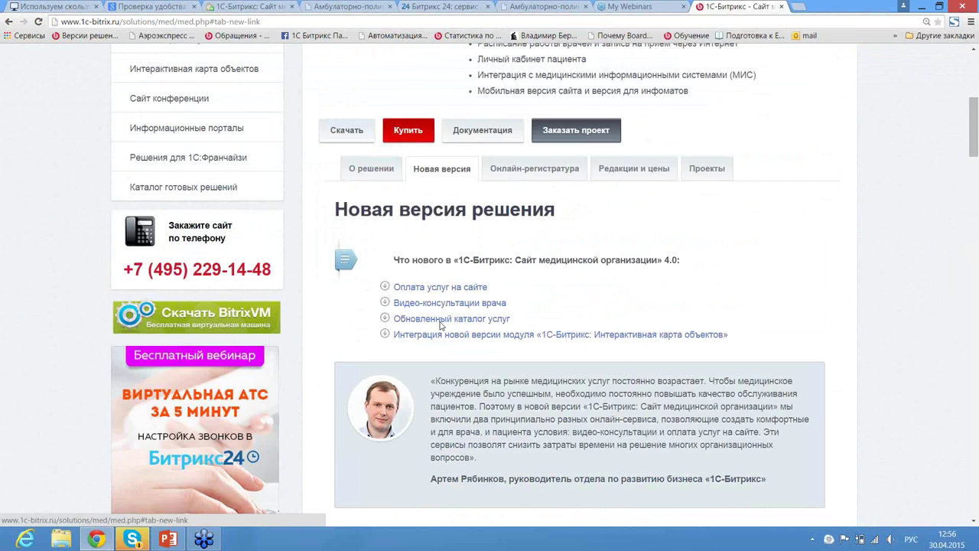
scroll(485, 346, "down", 20)
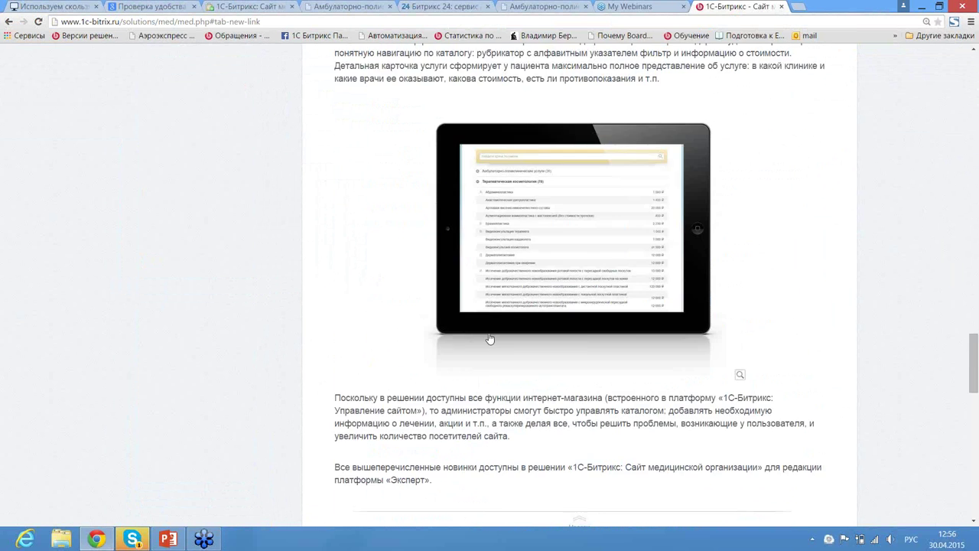
scroll(489, 338, "down", 5)
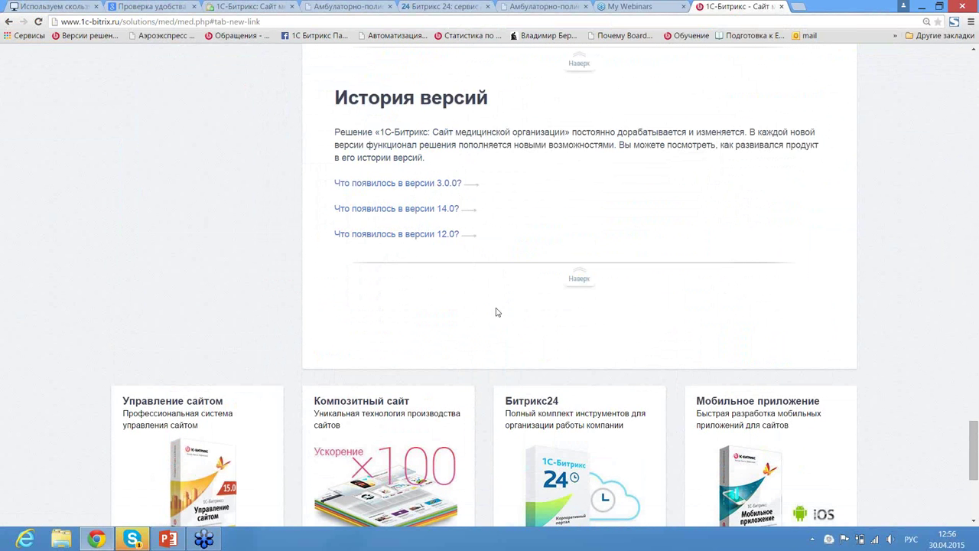
left_click(430, 185)
scroll(618, 312, "up", 12)
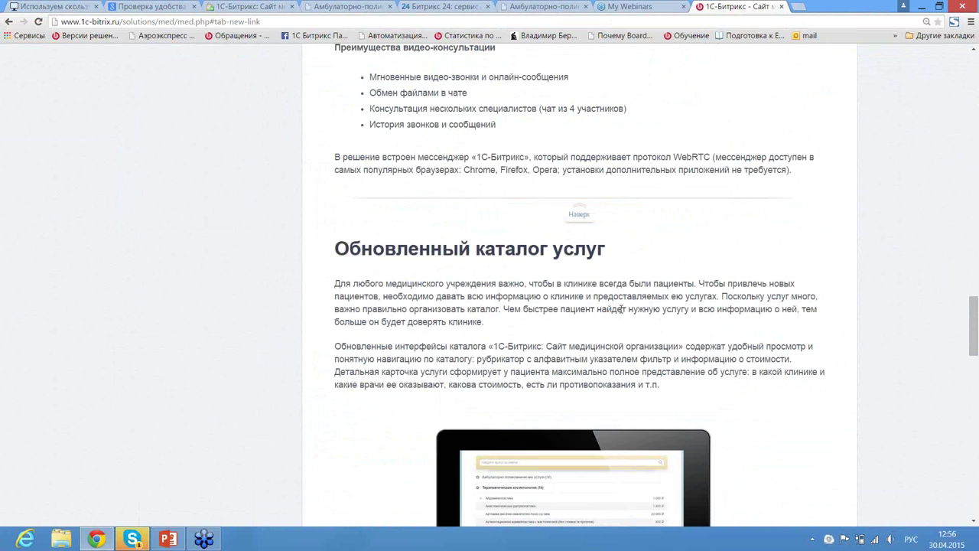
scroll(621, 314, "up", 15)
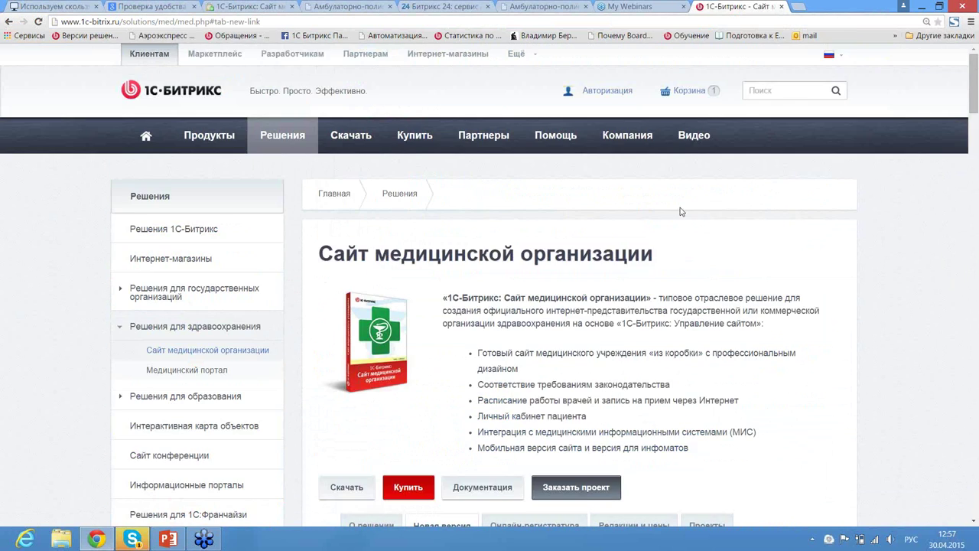
scroll(632, 240, "down", 3)
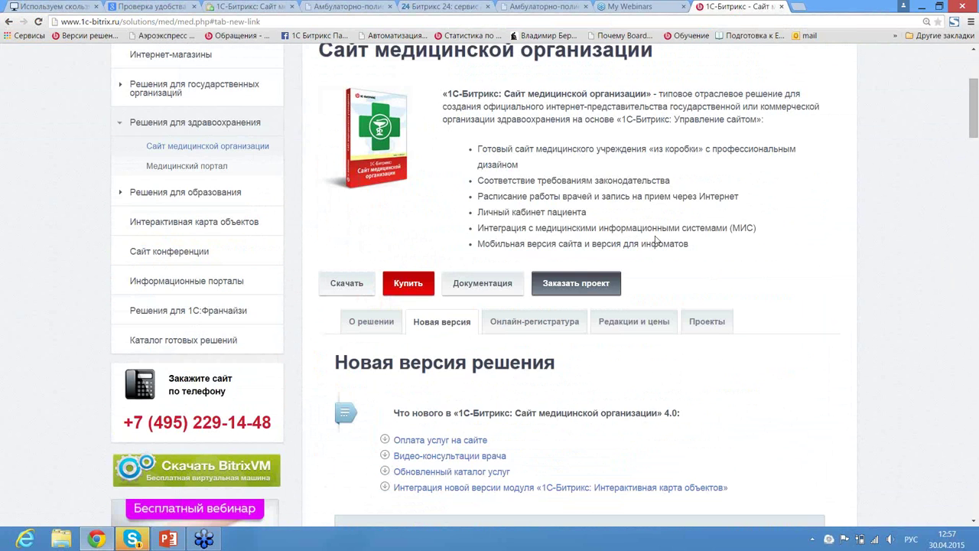
Step: Open the purchase page for Решения для здравоохранения and examine the prices of the basic and extended licences
scroll(655, 241, "up", 3)
mouse_move(410, 131)
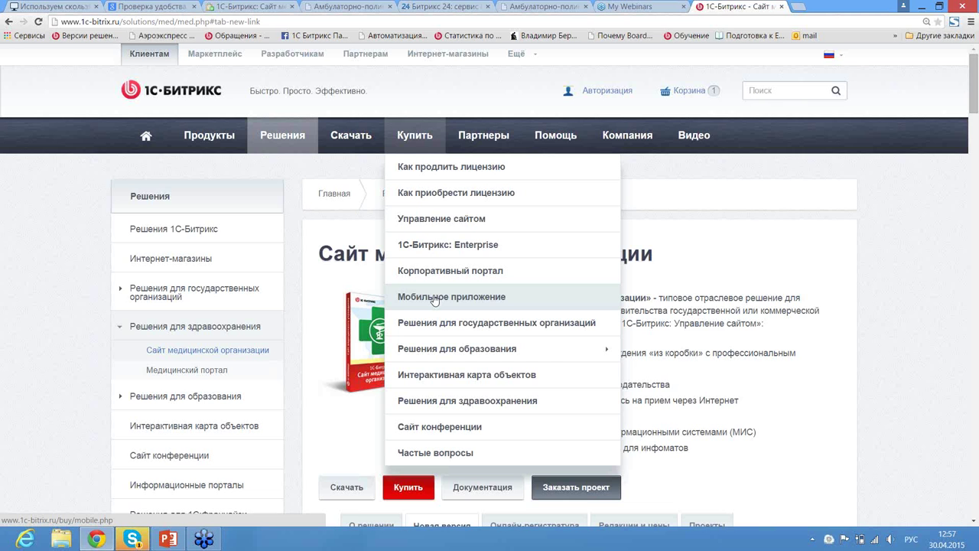
left_click(462, 404)
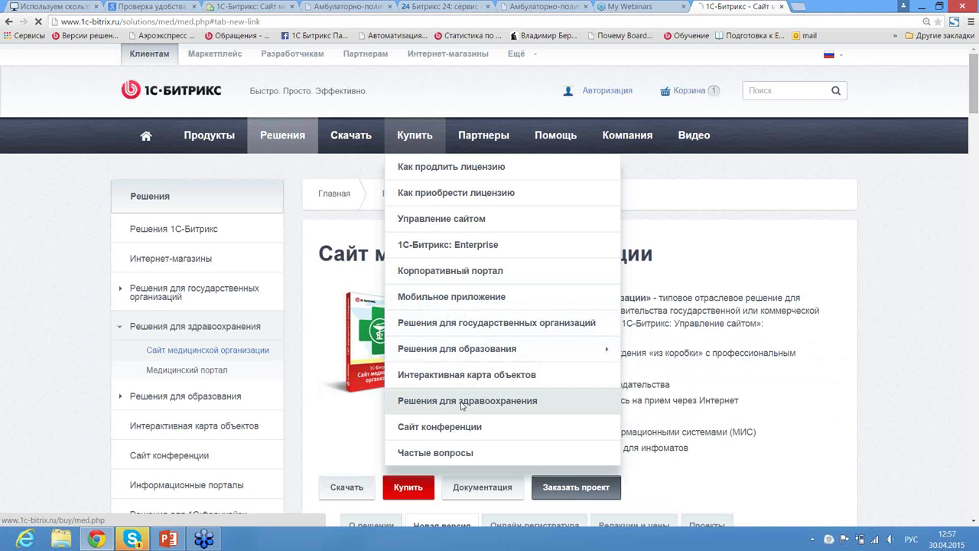
scroll(579, 355, "down", 2)
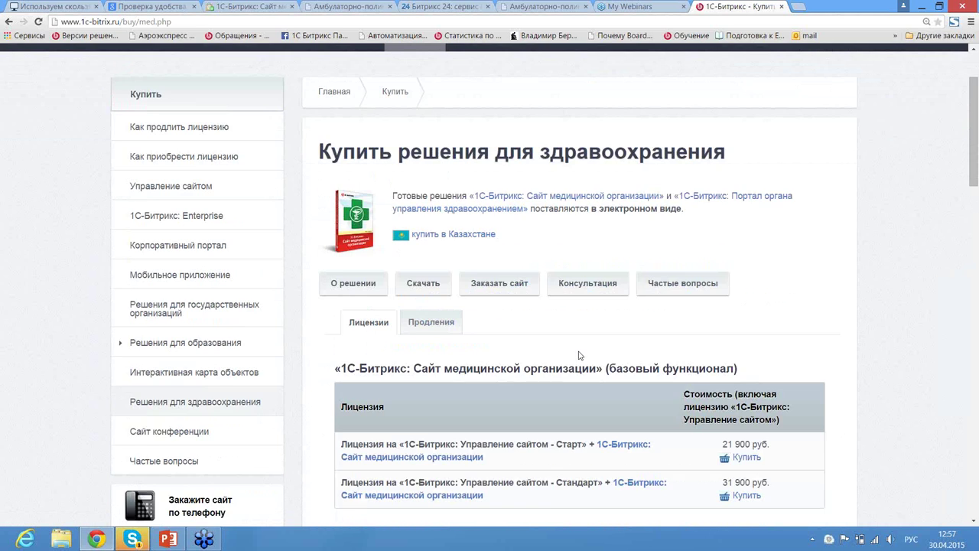
scroll(580, 355, "down", 2)
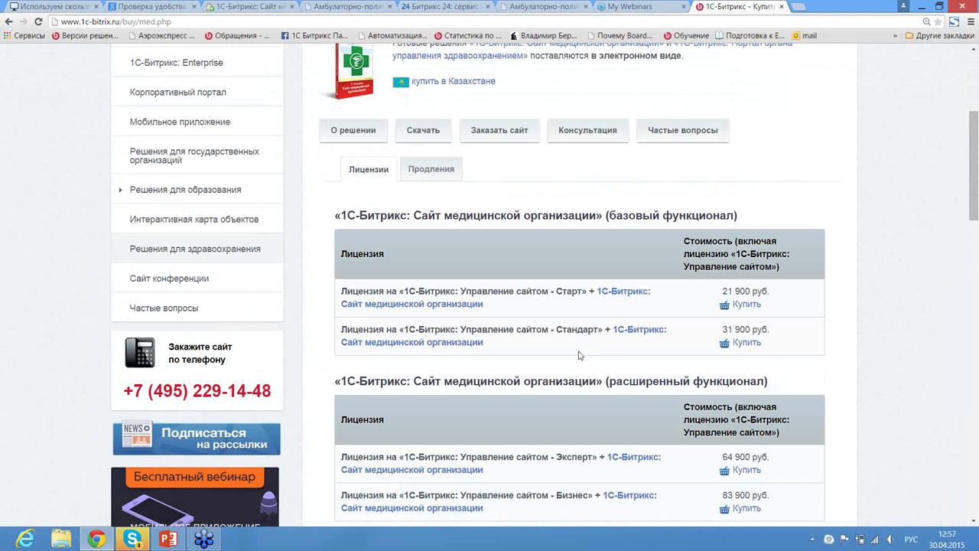
scroll(579, 355, "down", 3)
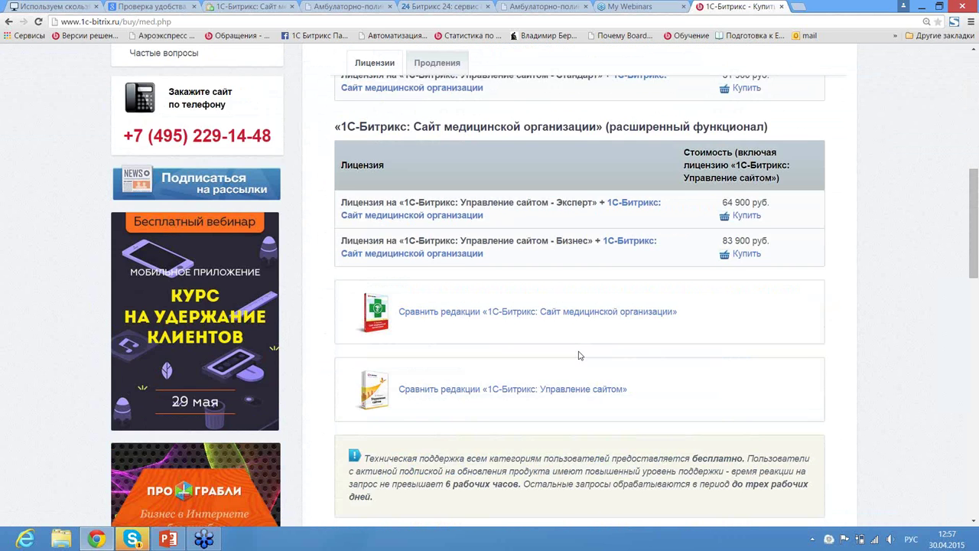
Step: Show the Продления section and read the licence policy, renewal terms and offers for owners of old licences
scroll(579, 355, "up", 5)
left_click(431, 169)
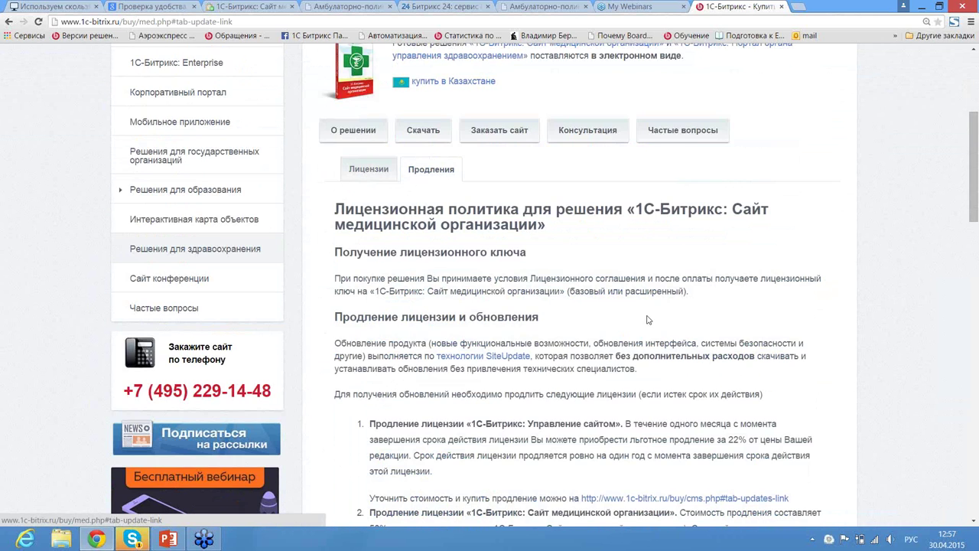
scroll(648, 319, "down", 3)
scroll(647, 319, "up", 3)
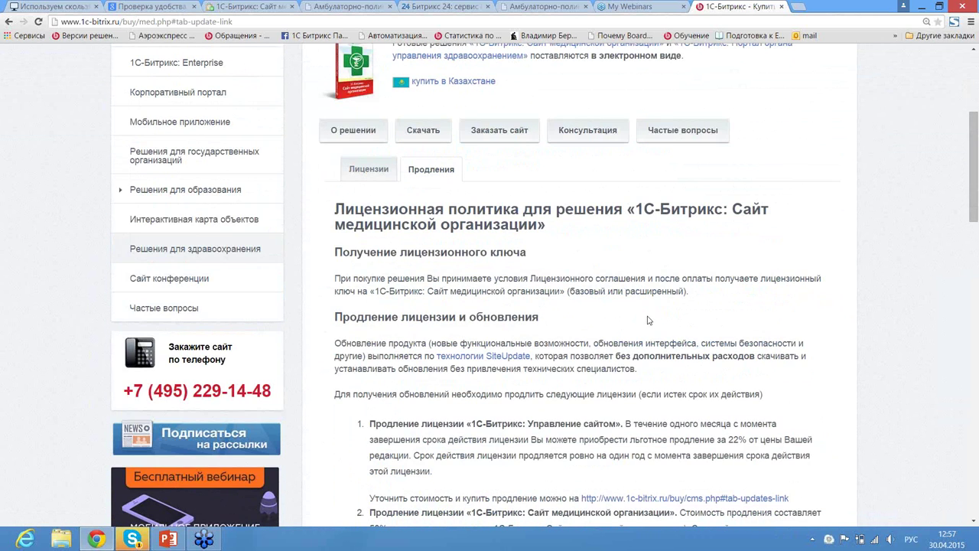
scroll(647, 320, "up", 3)
mouse_move(419, 85)
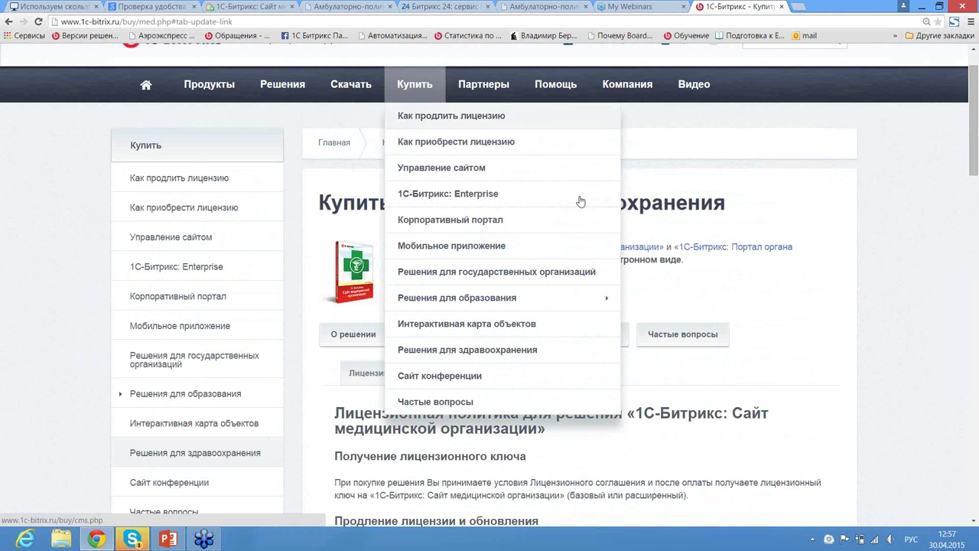
scroll(586, 336, "down", 1)
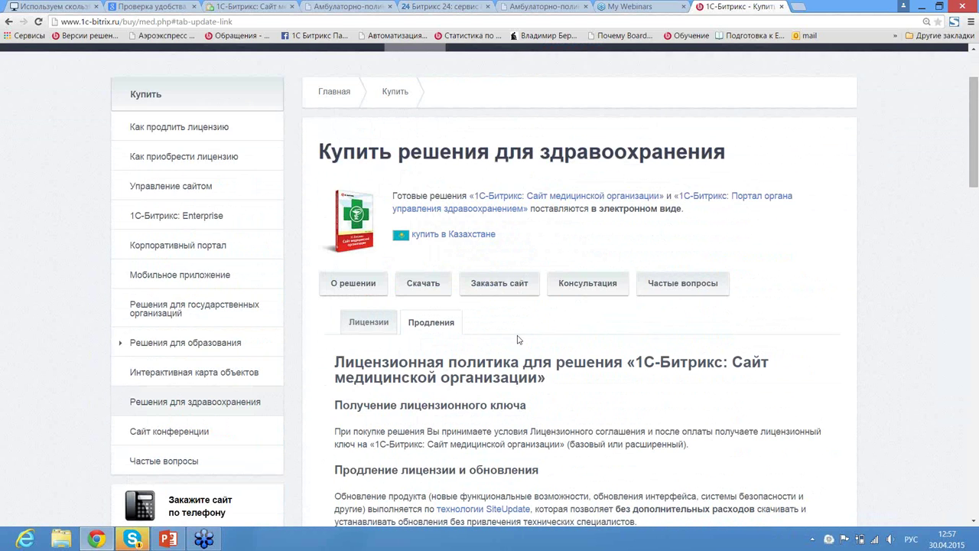
scroll(530, 337, "down", 5)
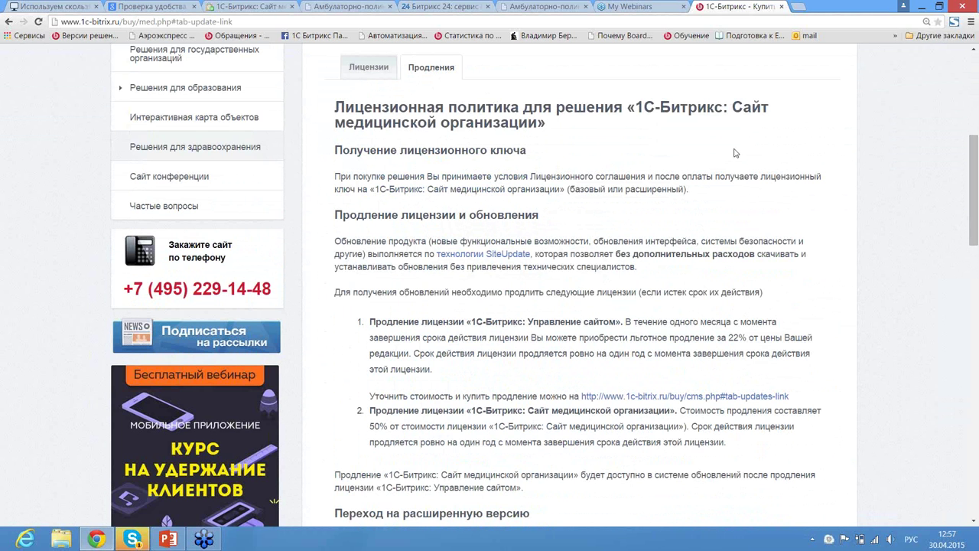
scroll(683, 319, "down", 11)
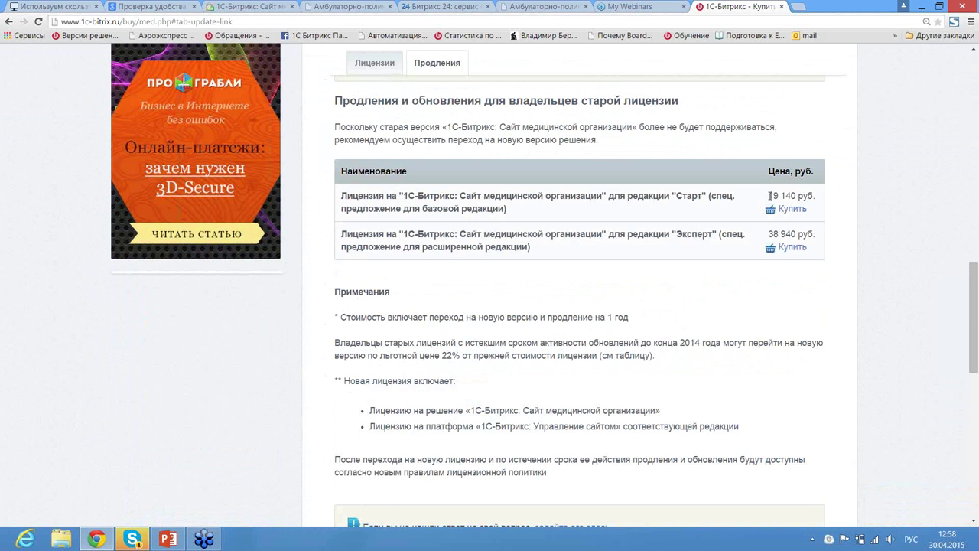
scroll(770, 196, "up", 15)
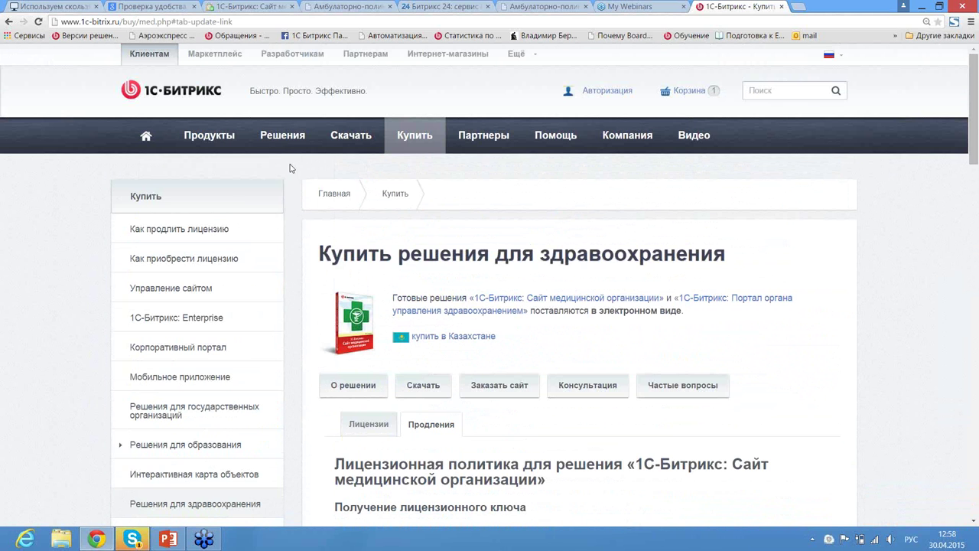
Step: Return to the Сайт медицинской организации solution page and review its Редакции и цены section
mouse_move(291, 142)
mouse_move(468, 244)
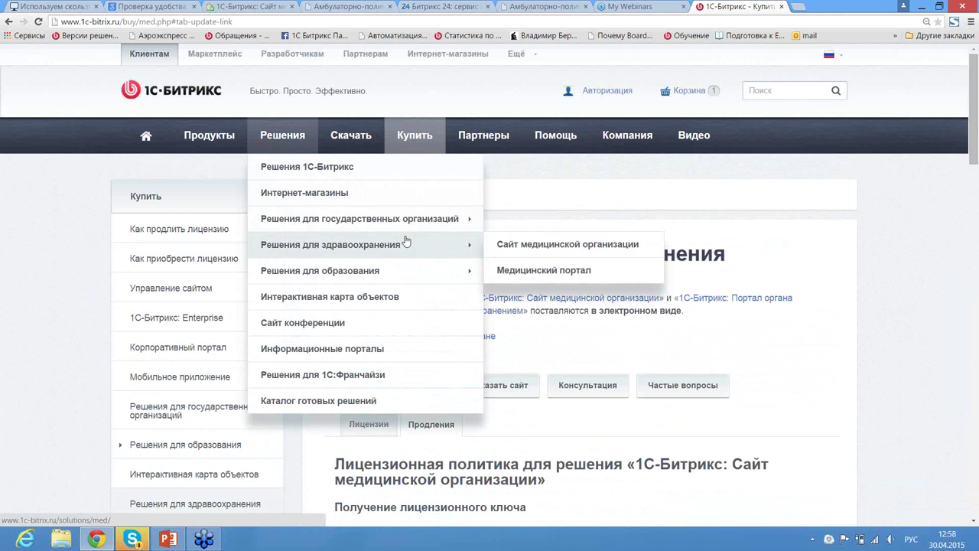
left_click(512, 244)
scroll(628, 126, "down", 4)
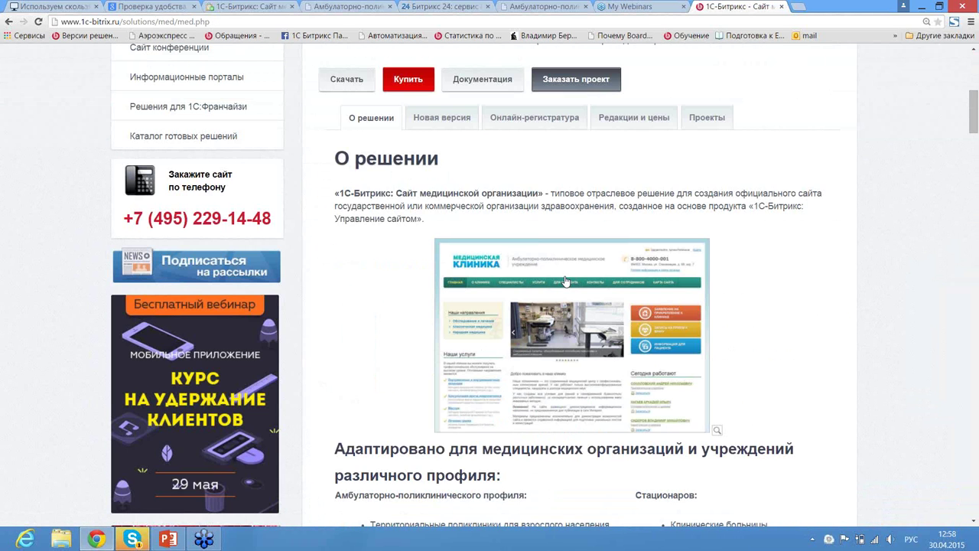
left_click(627, 125)
scroll(475, 295, "down", 2)
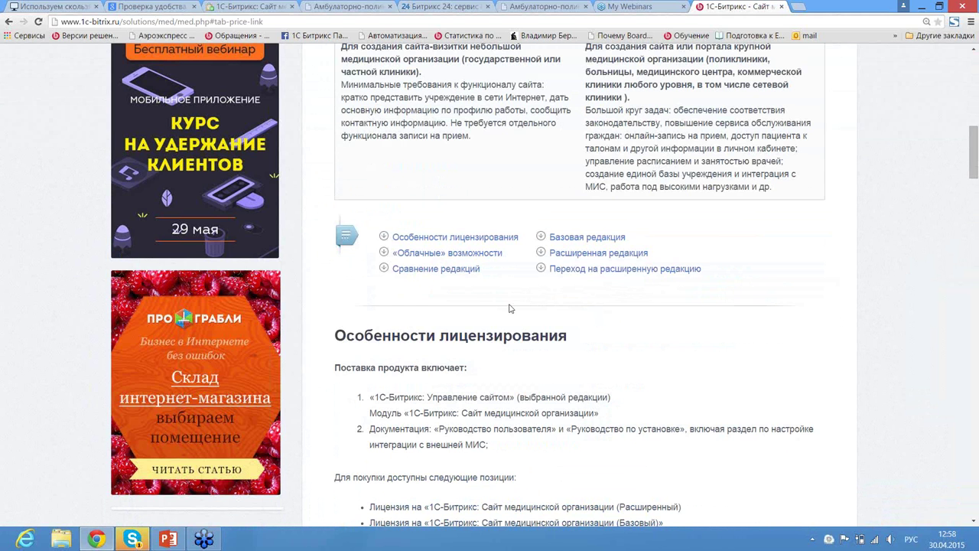
Step: Go to the Сравнение редакций section and examine the table comparing the site structure across editions
left_click(468, 297)
scroll(533, 373, "down", 3)
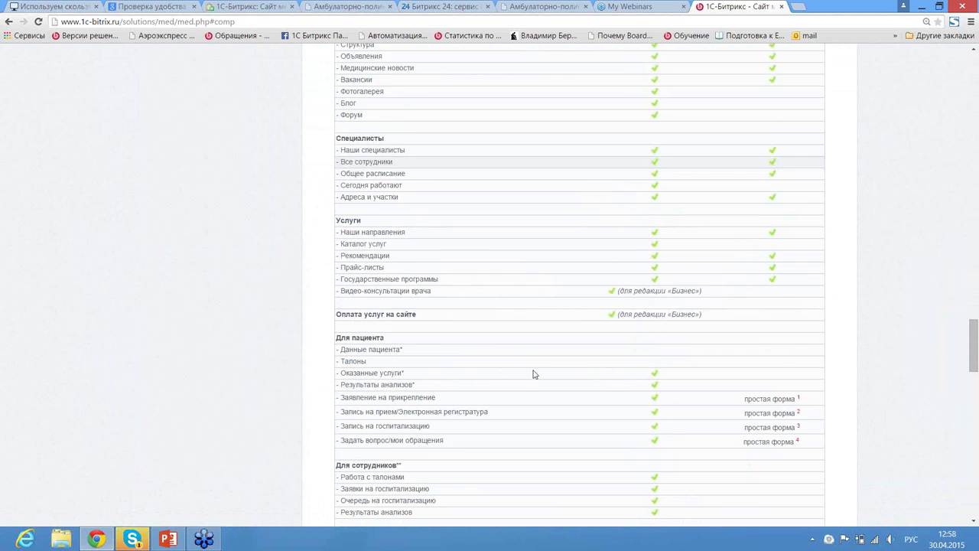
scroll(533, 375, "down", 4)
scroll(534, 374, "up", 6)
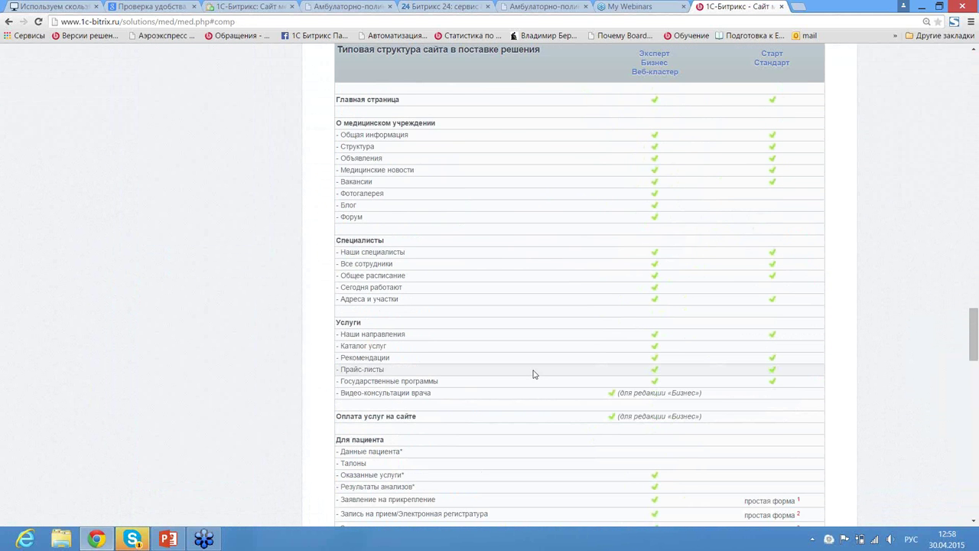
scroll(533, 374, "up", 2)
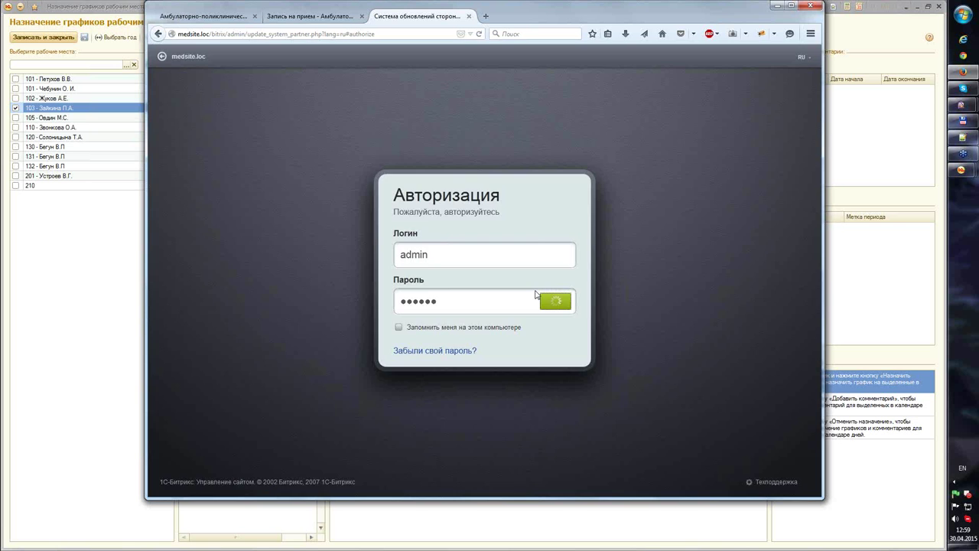
Step: Switch to the medsite.loc site in Firefox, sign in to the administration area as admin and review the Обновление решений page
key("Return")
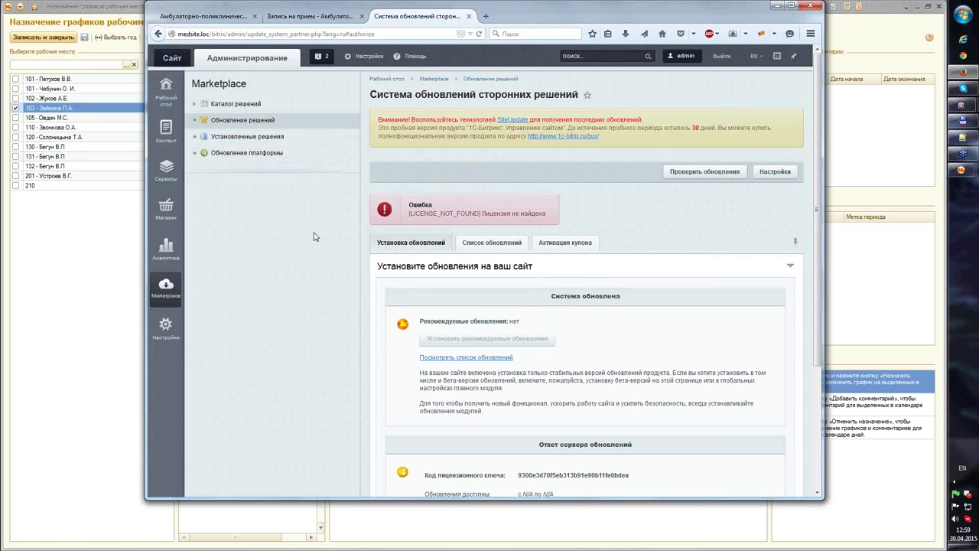
scroll(317, 236, "down", 3)
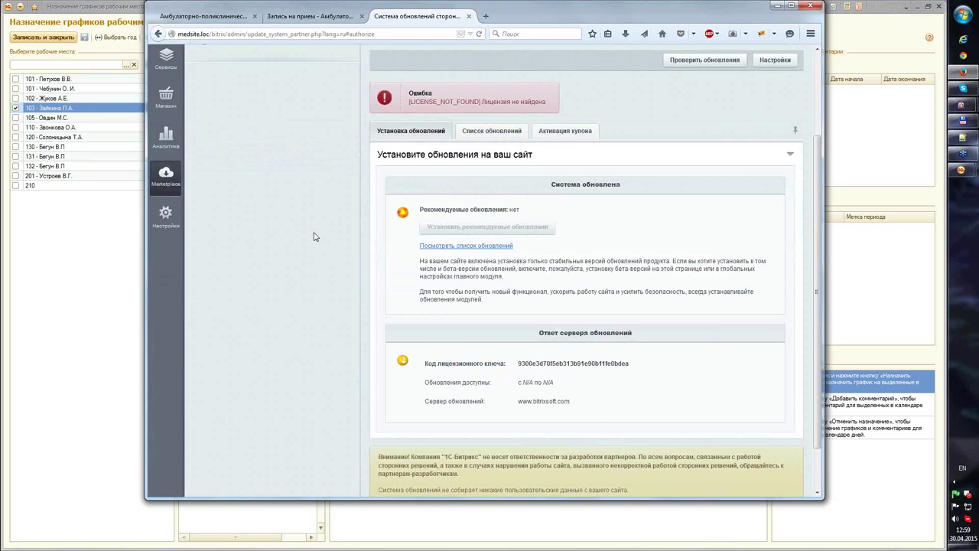
scroll(383, 238, "up", 3)
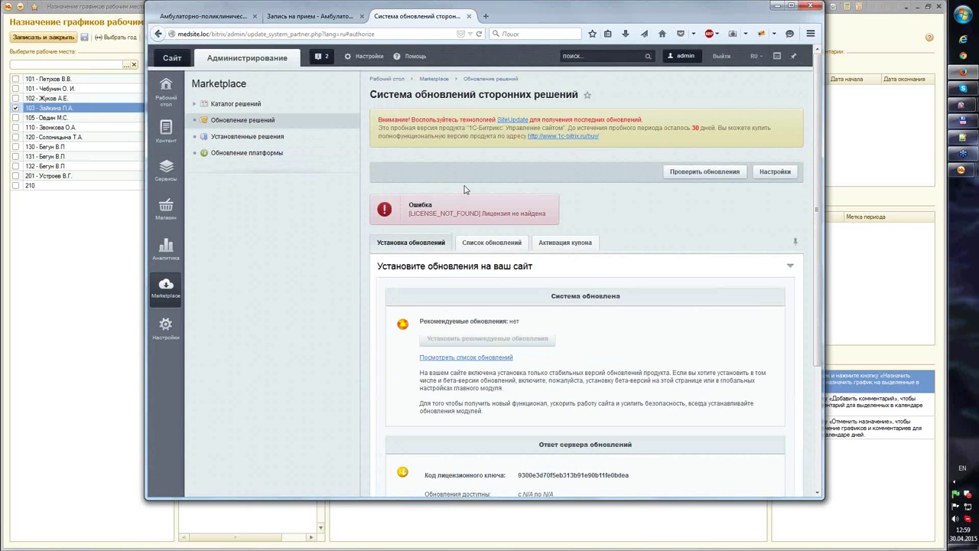
scroll(465, 189, "down", 3)
scroll(459, 199, "up", 3)
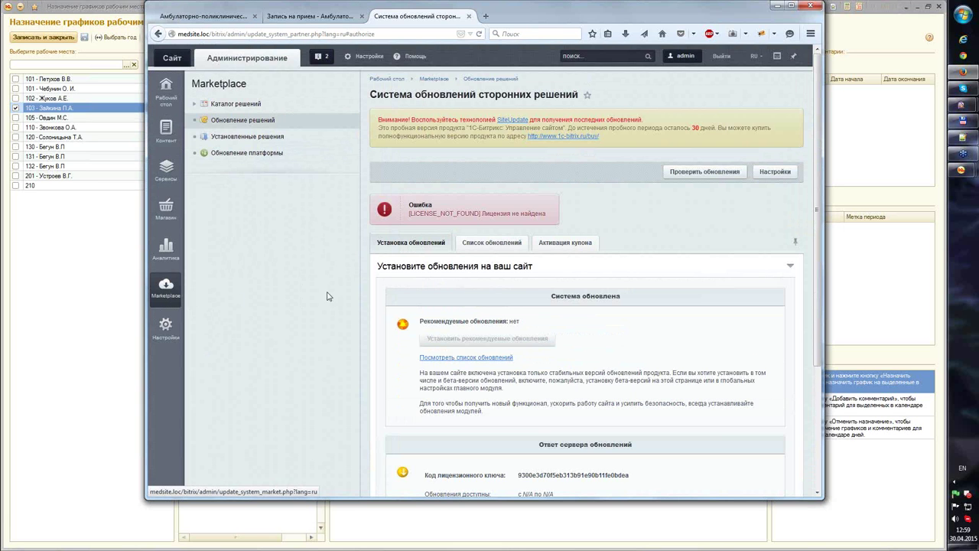
Step: Reload the Обновление решений page to check its available updates, and visit the public site before returning to administration
left_click(279, 122)
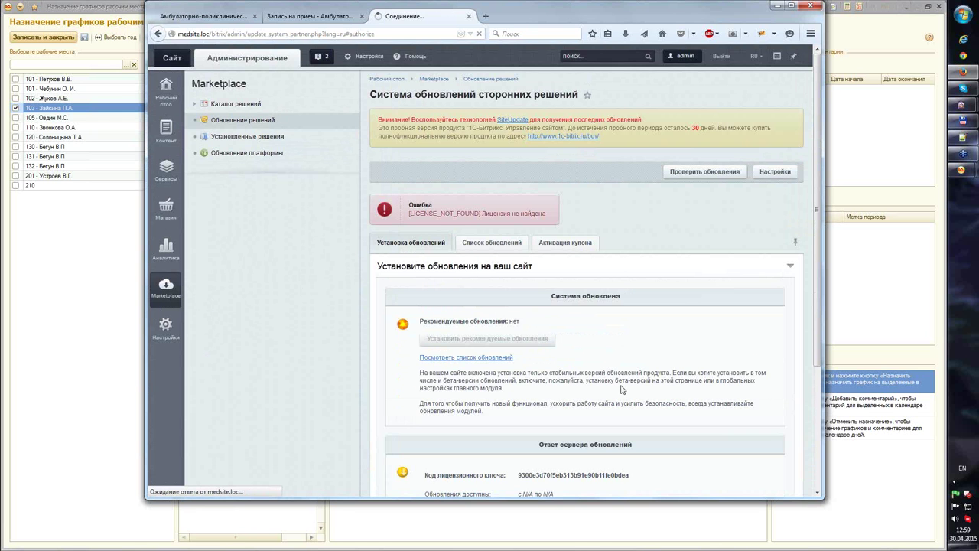
scroll(621, 389, "down", 4)
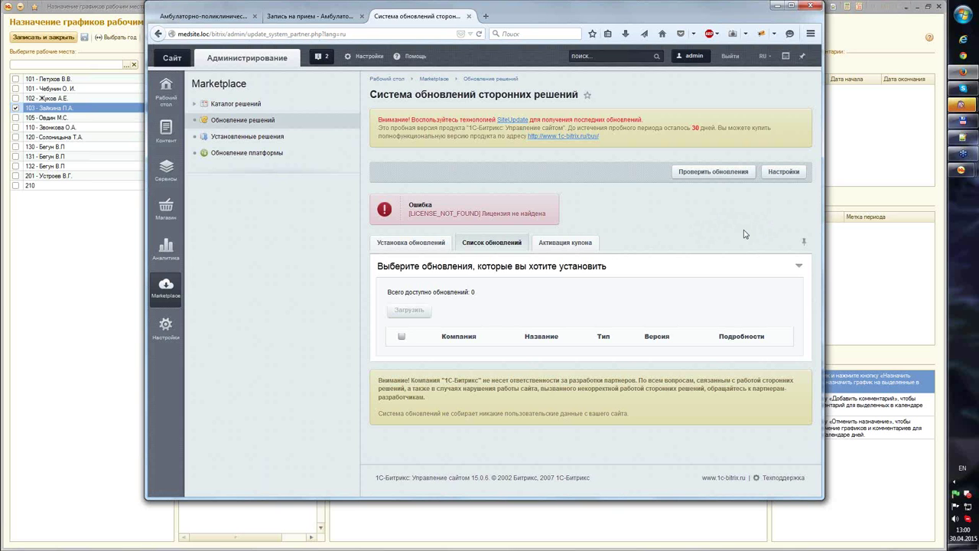
left_click(172, 58)
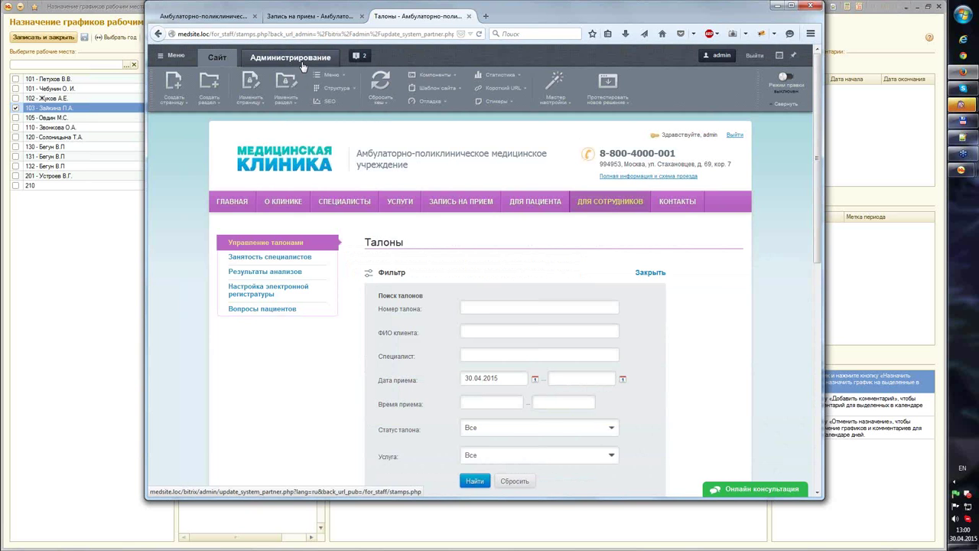
left_click(304, 66)
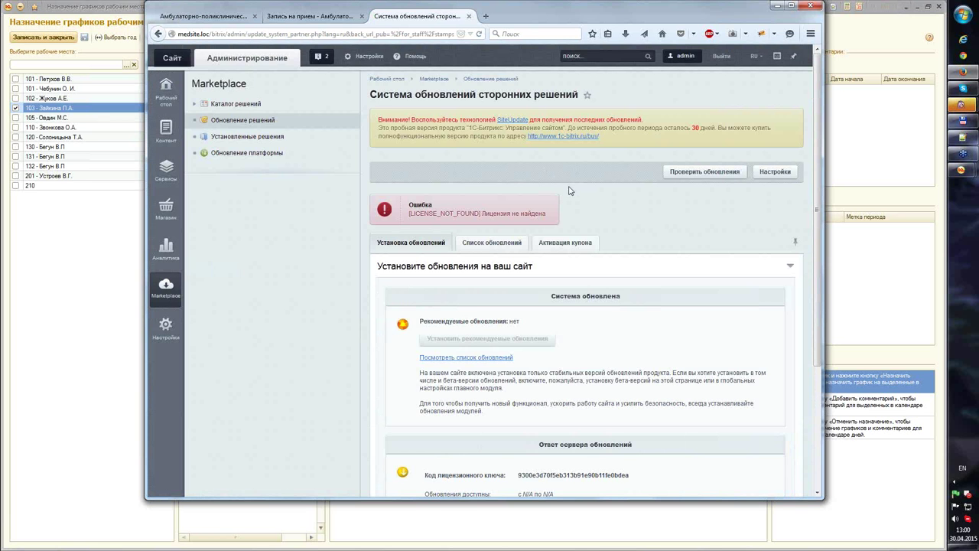
Step: Load the clinic site's home page at medsite.loc in place of the infomat page
key("ctrl+Tab")
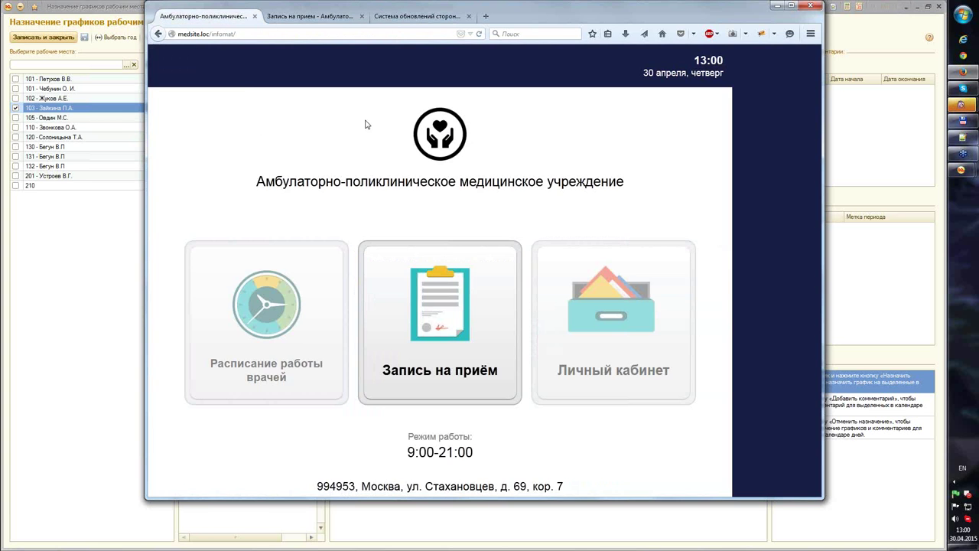
left_click(211, 33)
key("Delete")
key("Delete")
key("Delete")
key("Delete")
key("Delete")
key("Delete")
key("Delete")
key("Delete")
key("Delete")
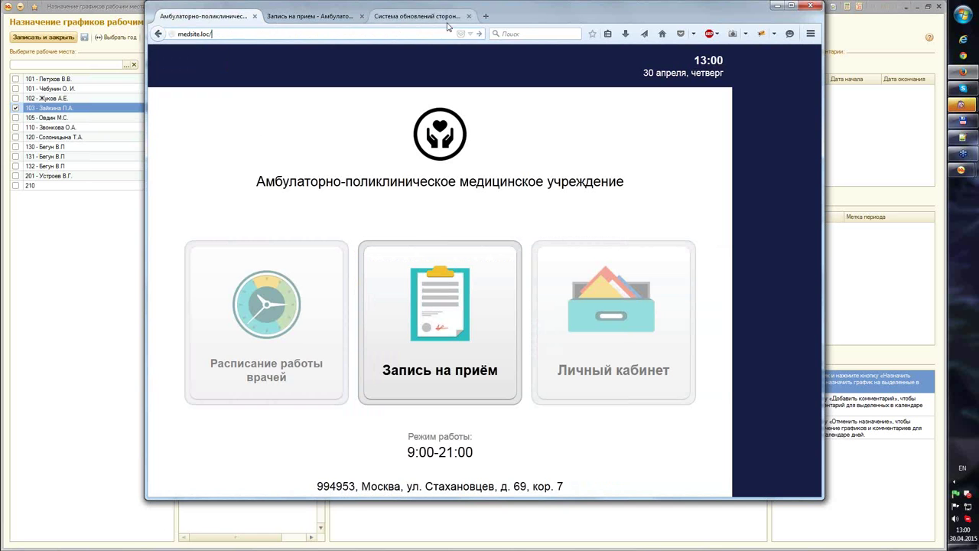
key("Return")
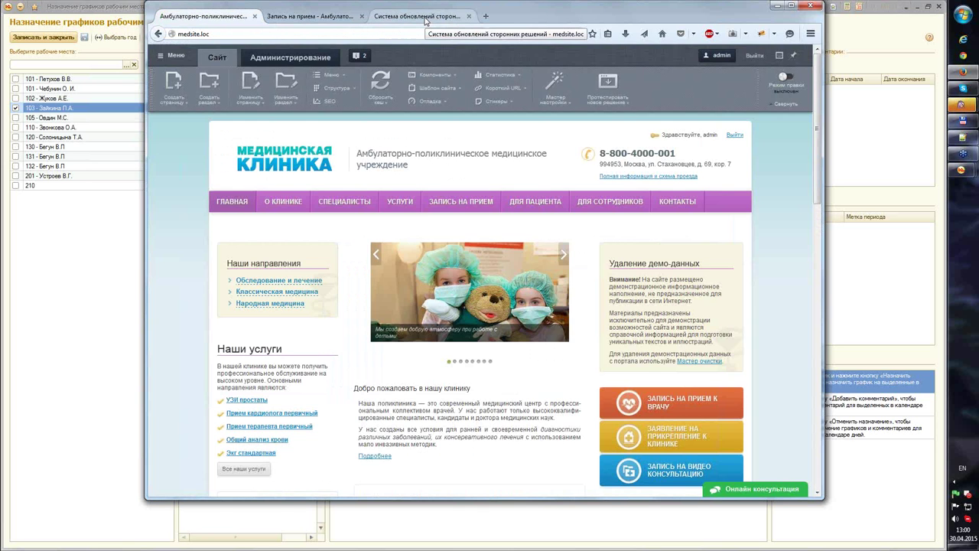
Step: Return to the administration area and open the /bitrix/templates folder from the site's file structure
left_click(425, 18)
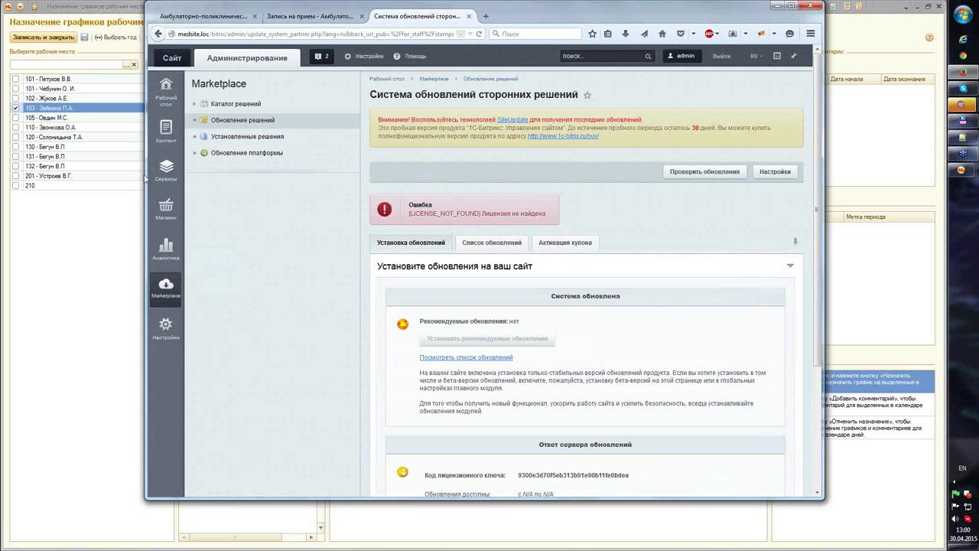
left_click(167, 132)
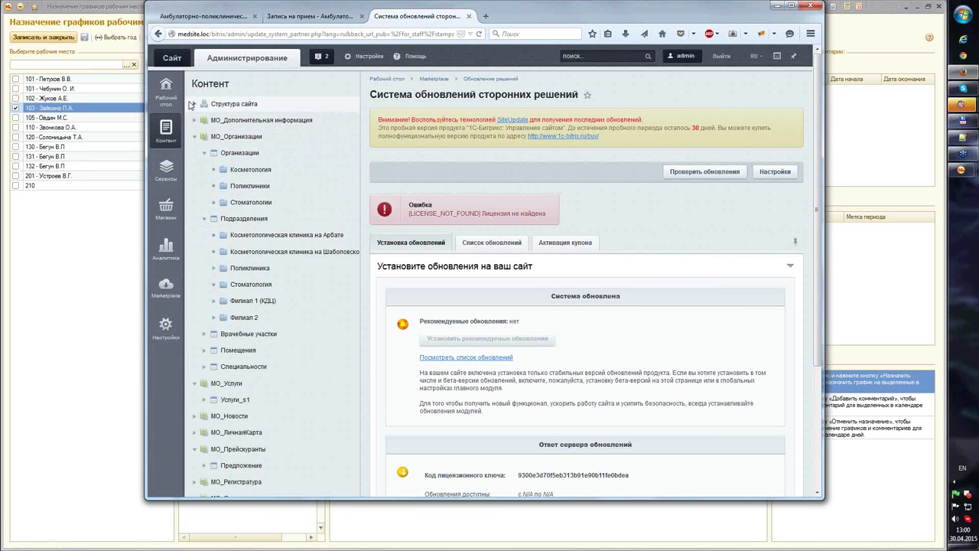
left_click(192, 104)
left_click(203, 137)
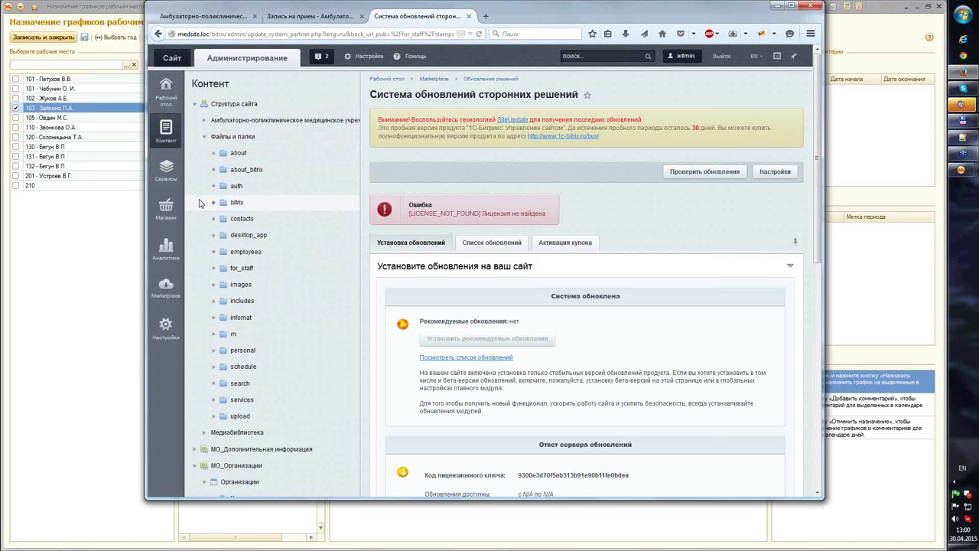
left_click(200, 203)
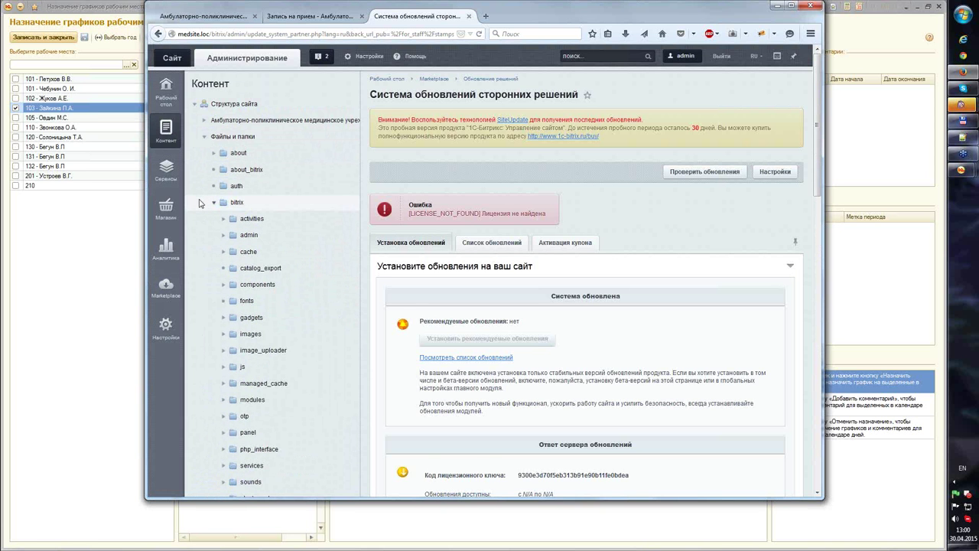
scroll(203, 200, "down", 4)
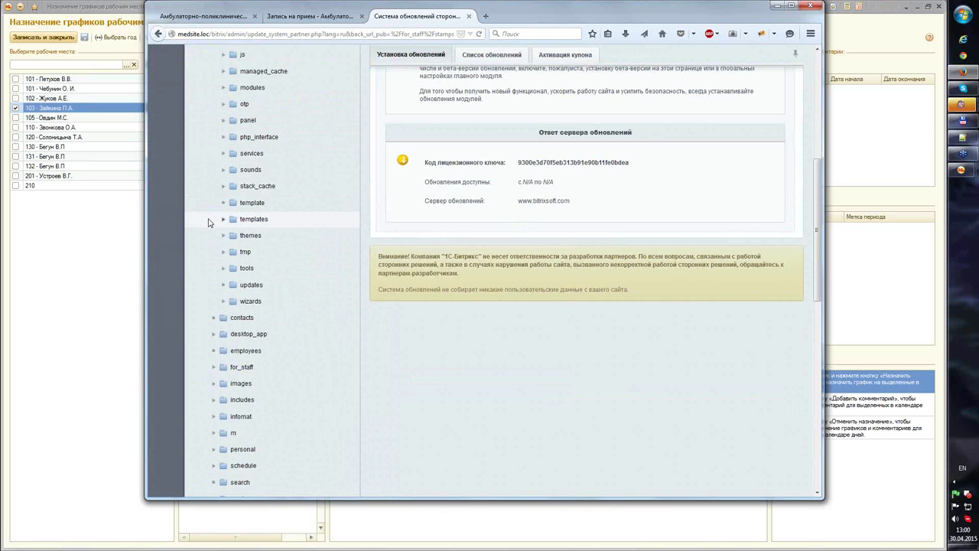
left_click(223, 219)
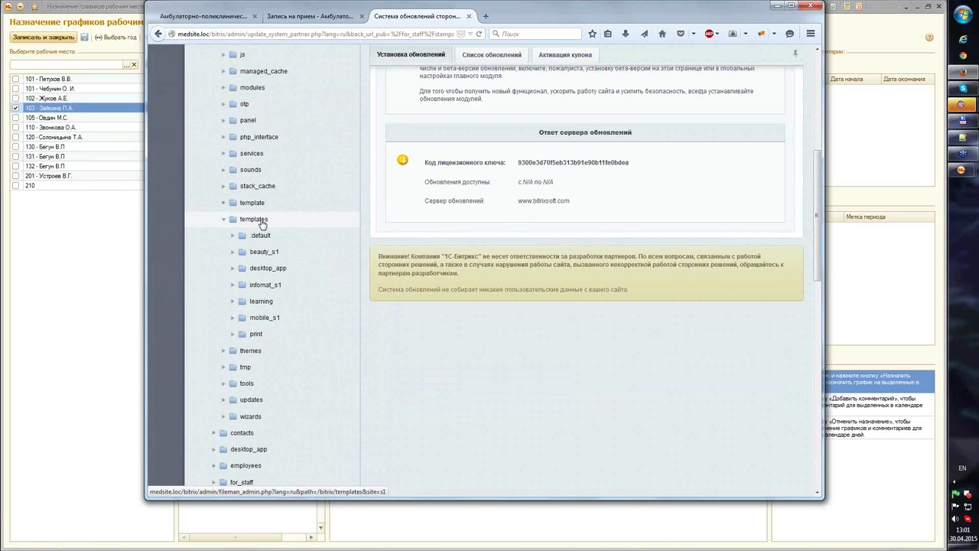
left_click(260, 222)
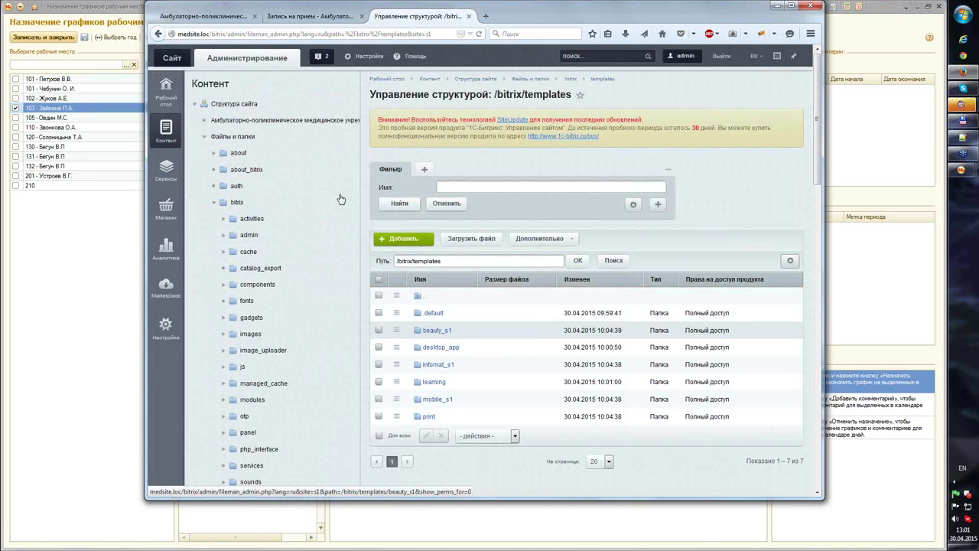
Step: Compare the public home page and its Мастер настройки option with the template folders in /bitrix/templates, including beauty_s1
left_click(218, 16)
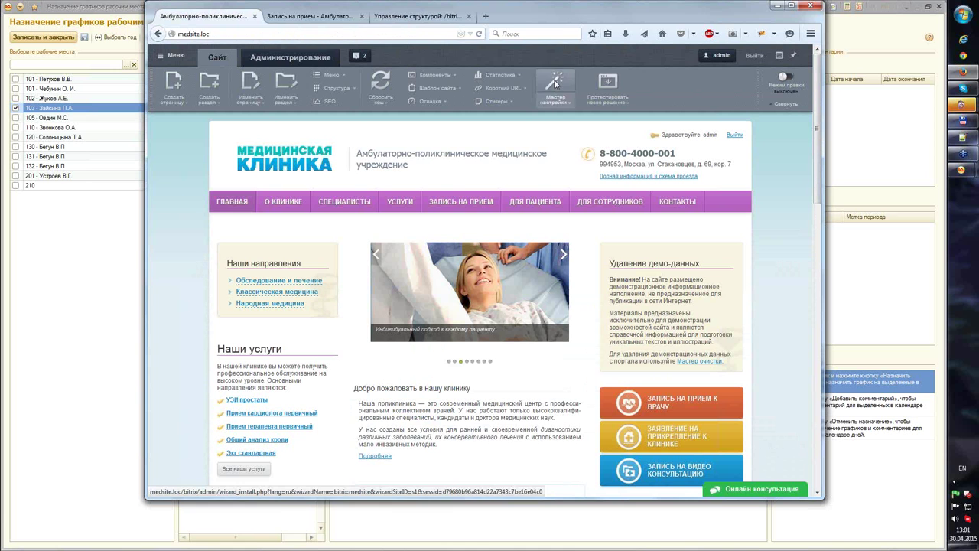
left_click(404, 20)
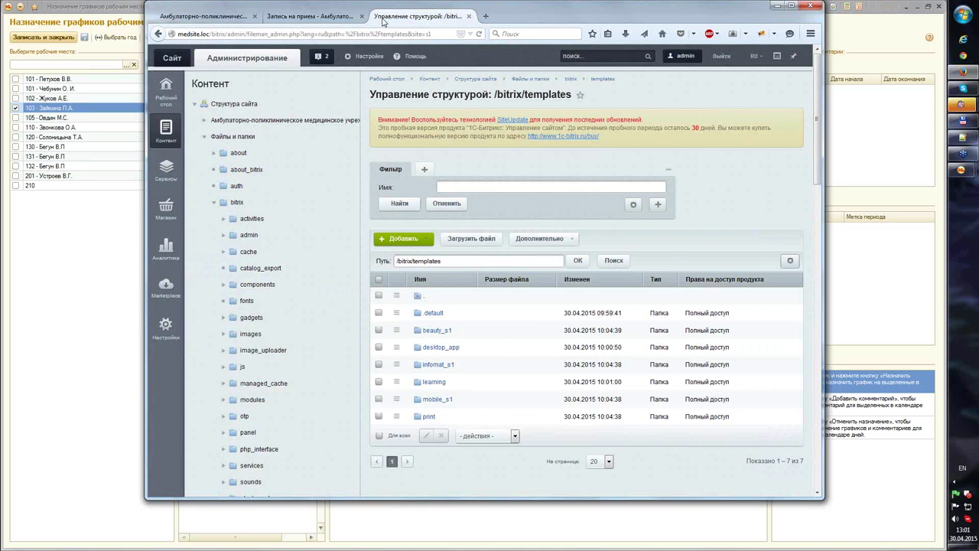
left_click(230, 20)
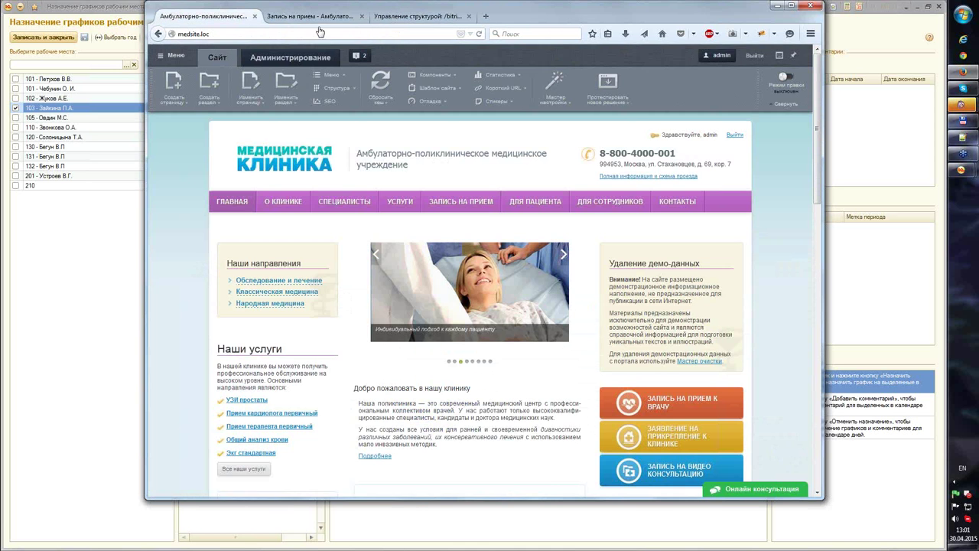
left_click(559, 88)
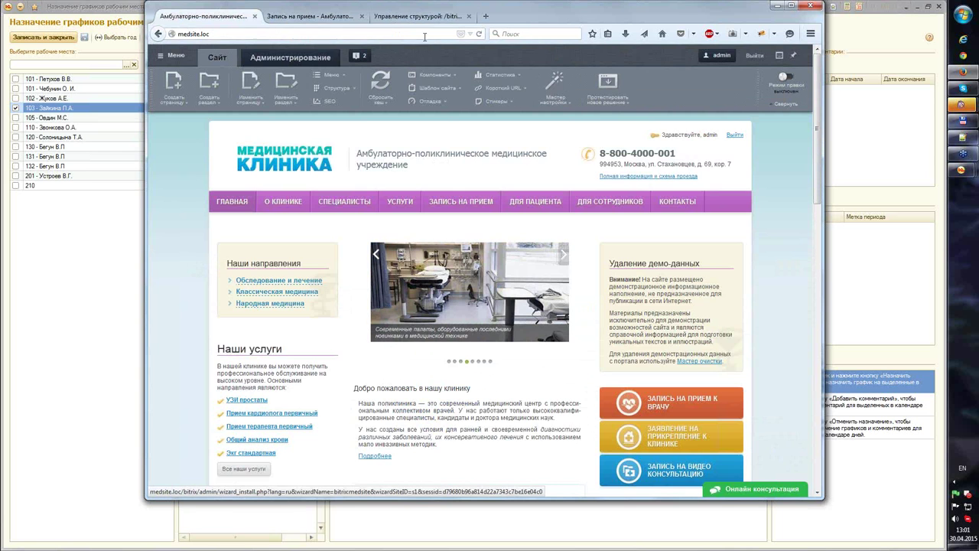
left_click(408, 18)
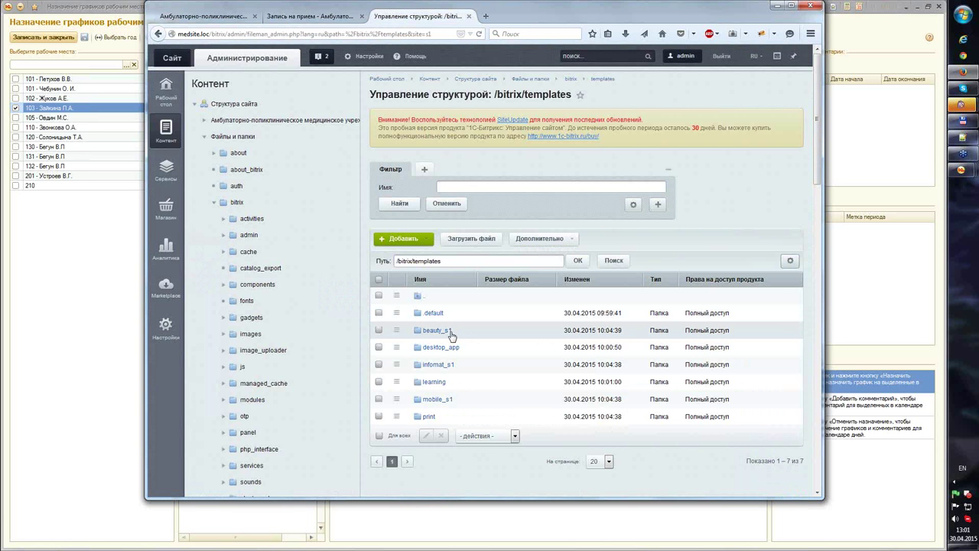
scroll(451, 335, "down", 3)
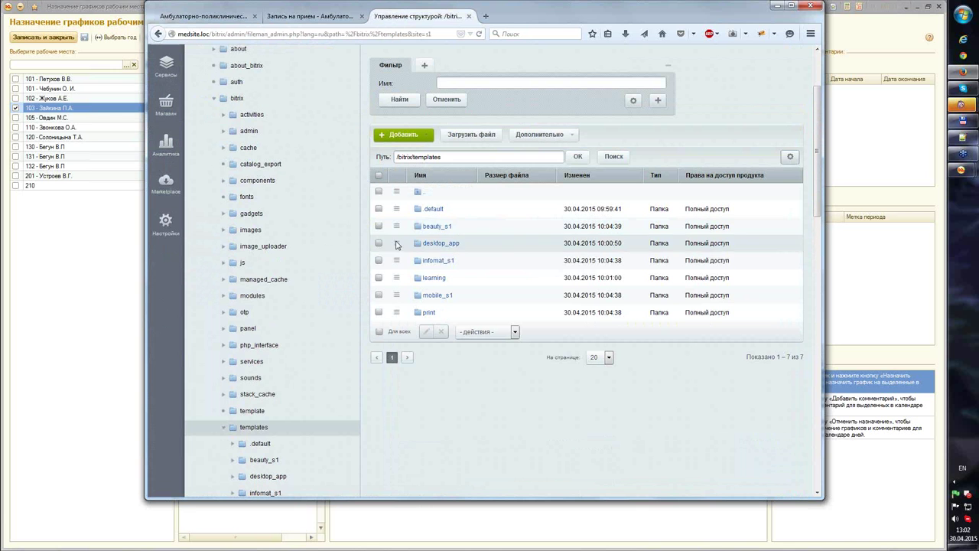
Step: In the Инструменты settings, review the Создание резервной копии page under Резервное копирование and open Список резервных копий
left_click(166, 223)
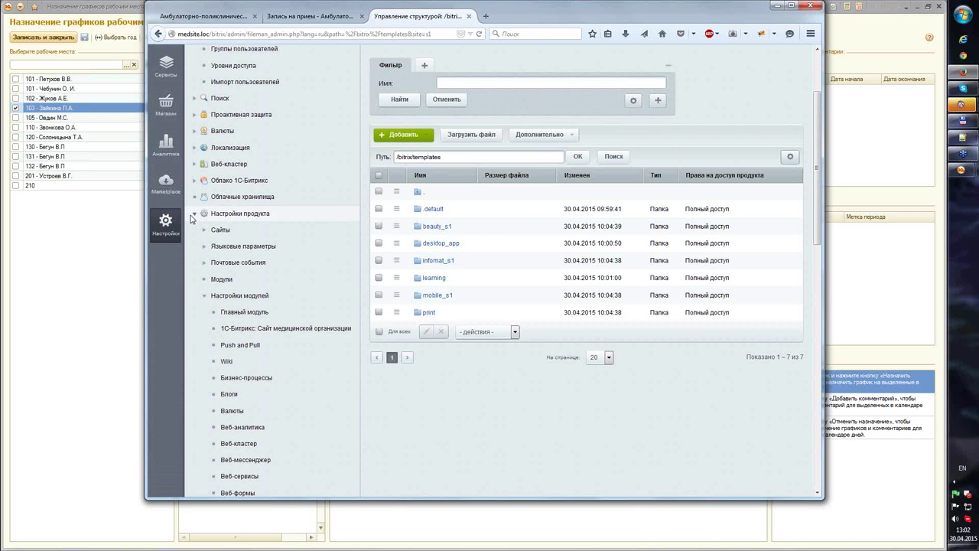
left_click(193, 214)
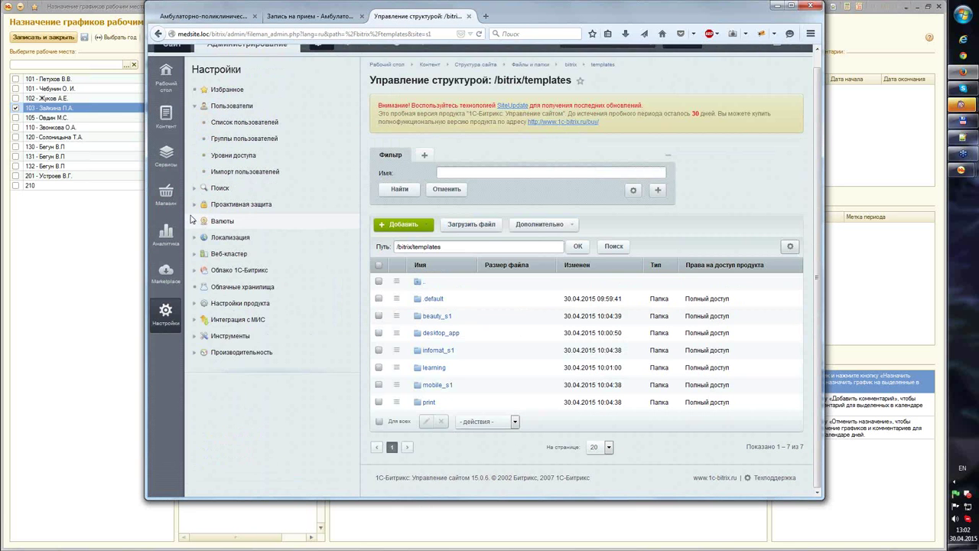
left_click(193, 337)
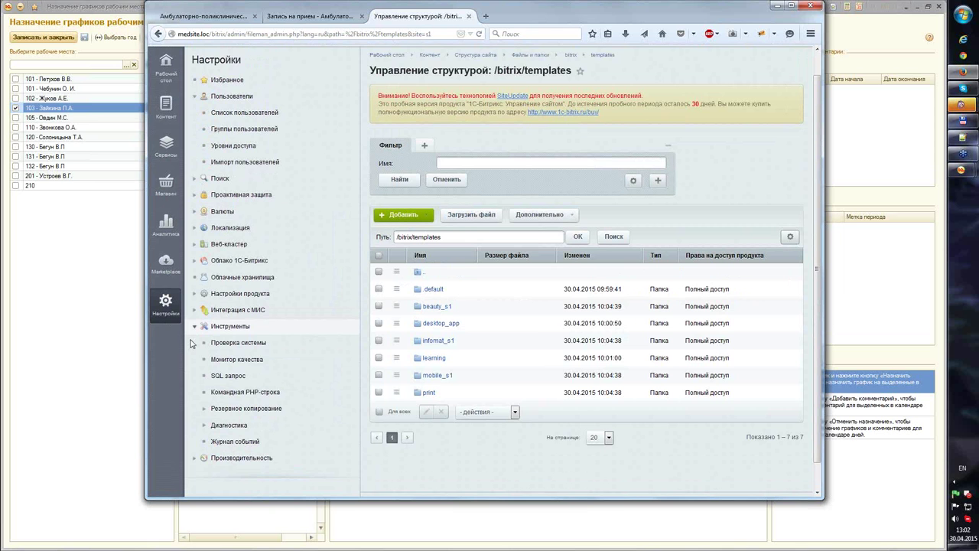
scroll(192, 346, "down", 1)
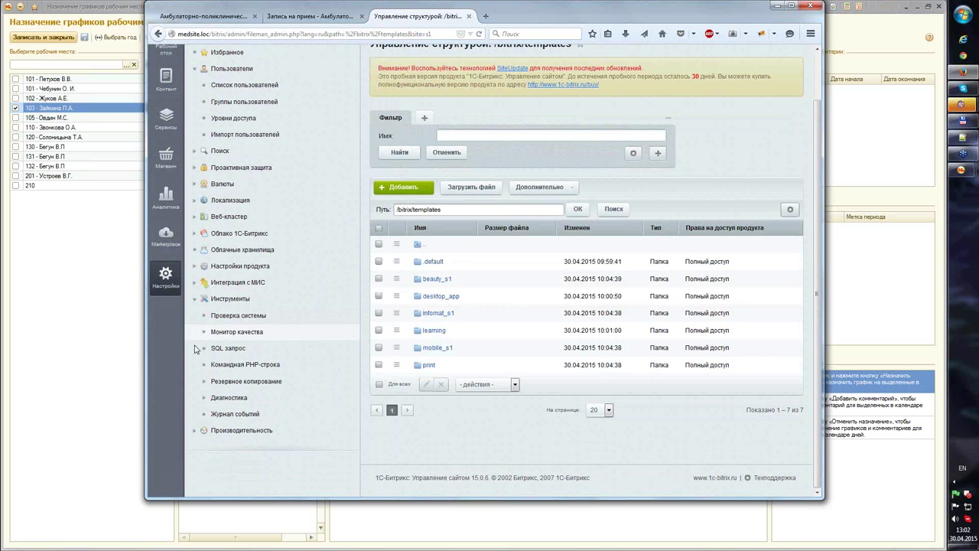
left_click(253, 381)
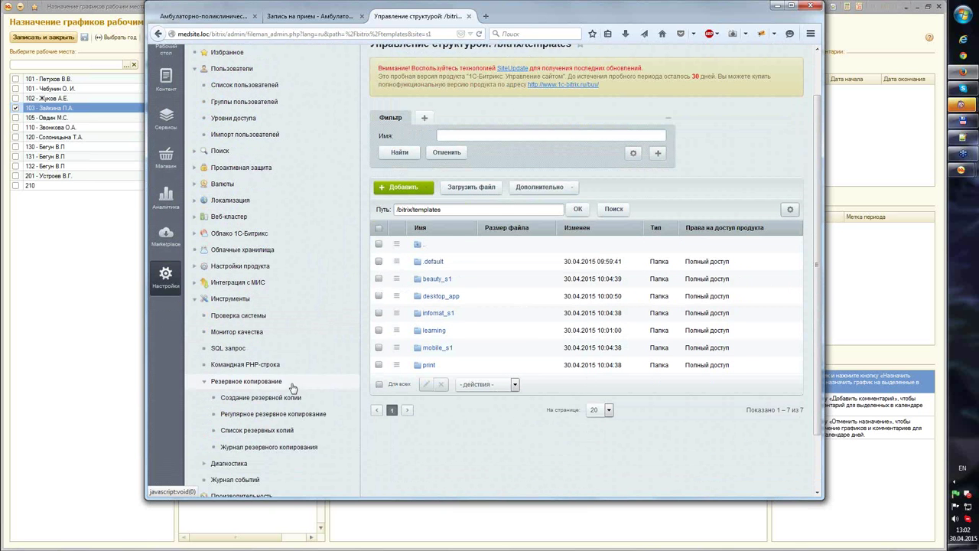
left_click(291, 395)
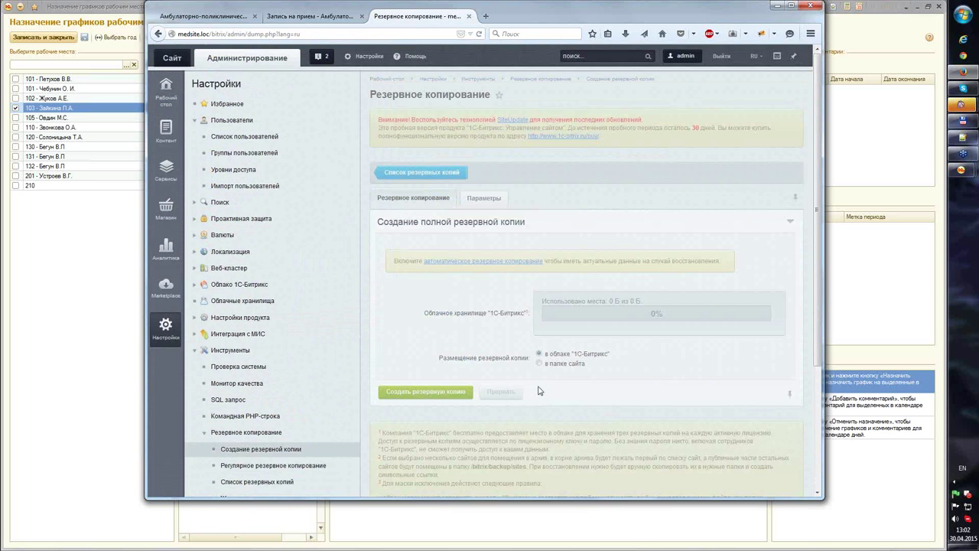
scroll(520, 338, "down", 3)
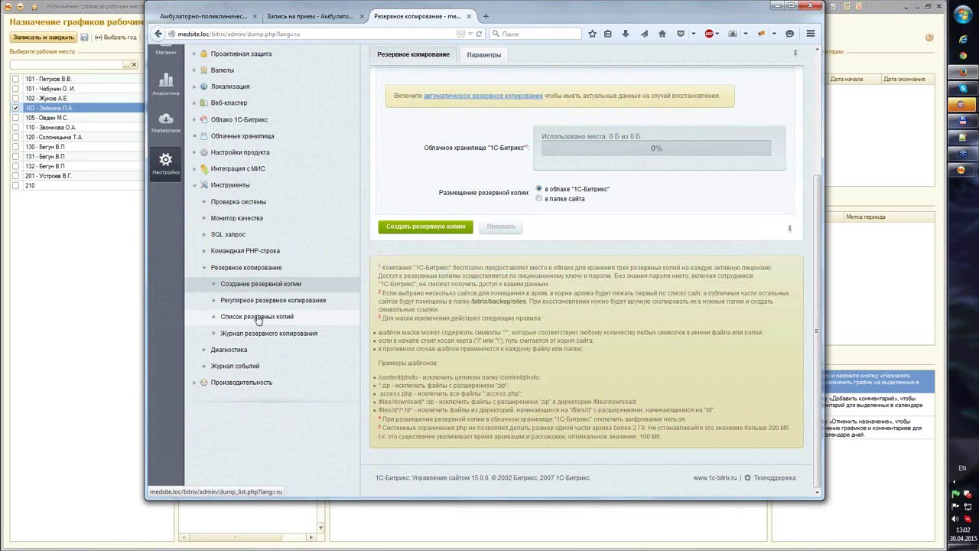
left_click(255, 317)
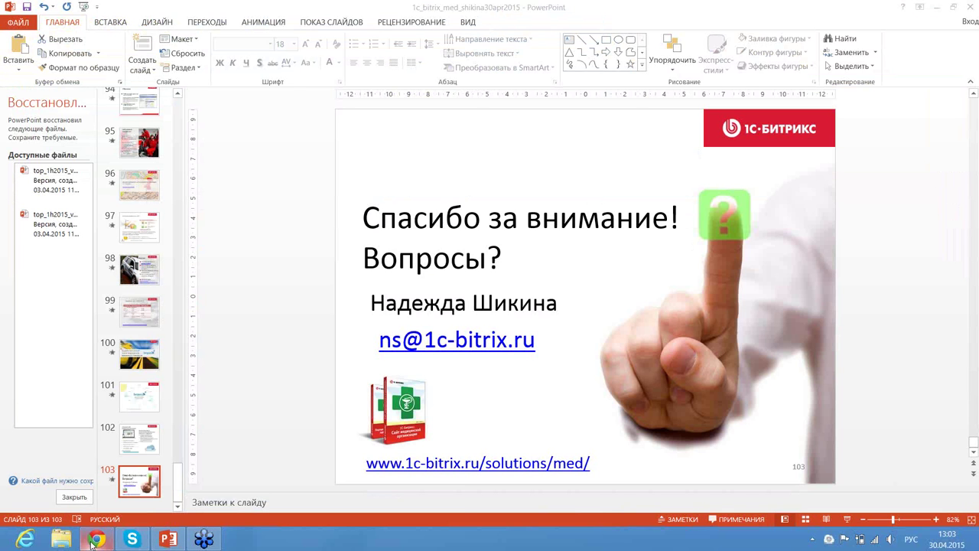
Step: Switch to Chrome and show the Установка section of the medical solution's Marketplace page at a smaller zoom
left_click(93, 542)
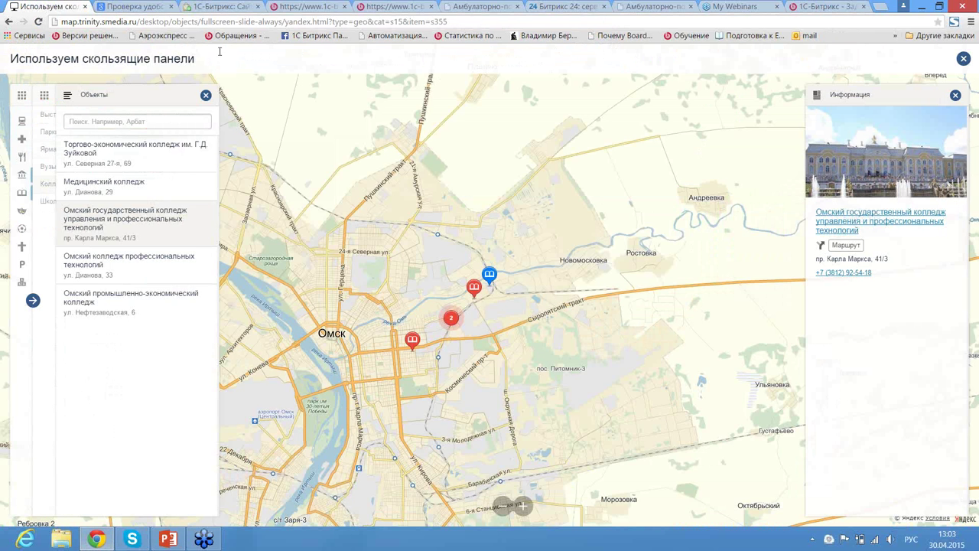
left_click(219, 10)
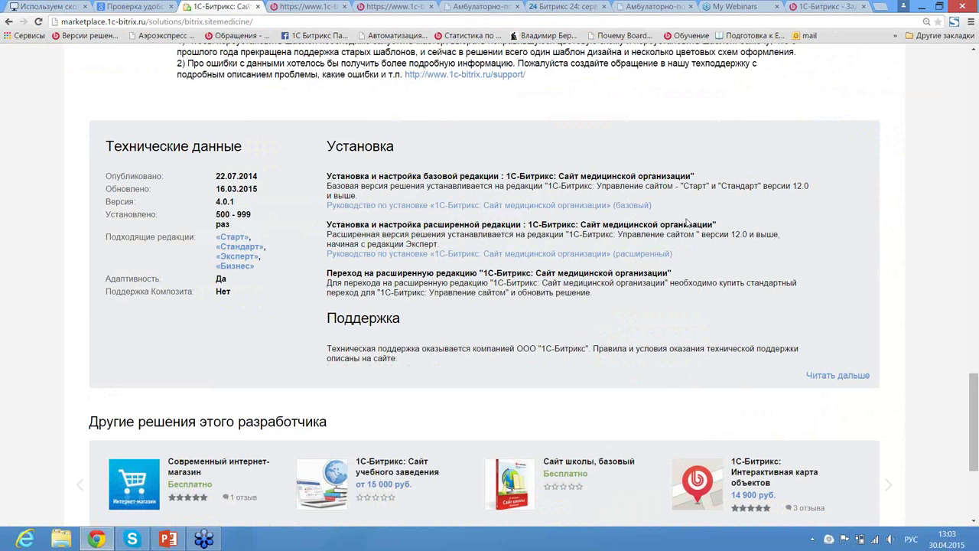
key("ctrl+minus")
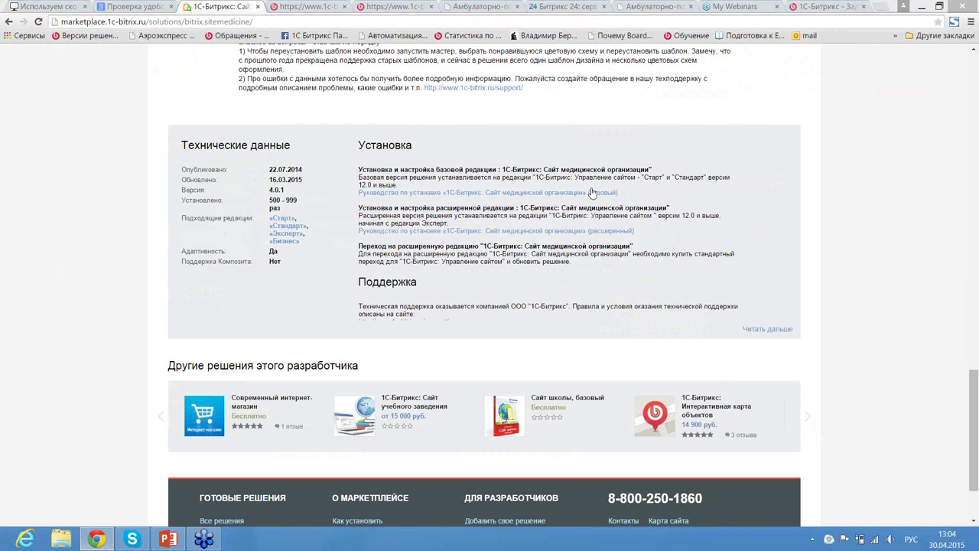
Step: View the installation guide medsite_tutorial.pdf for the extended edition of the medical solution and close it
middle_click(626, 231)
left_click(322, 6)
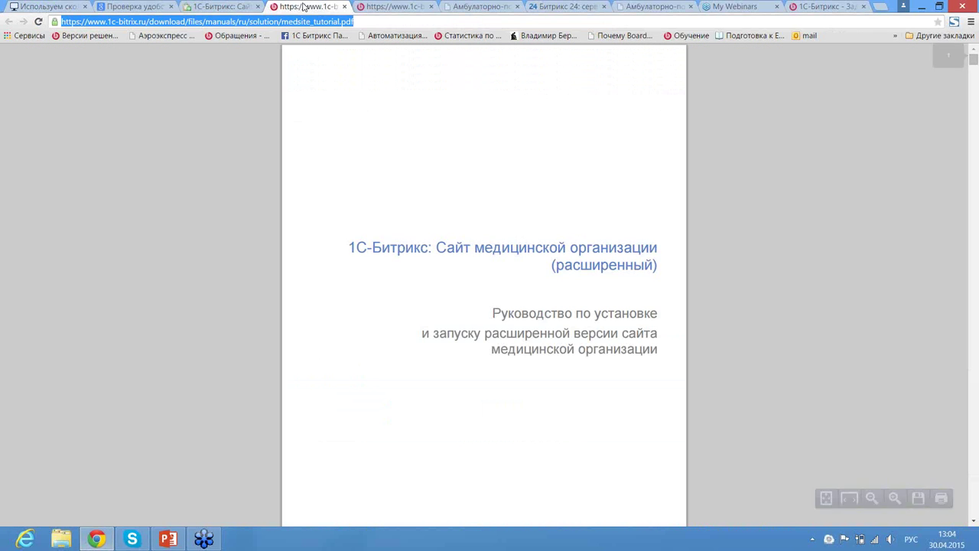
left_click(344, 7)
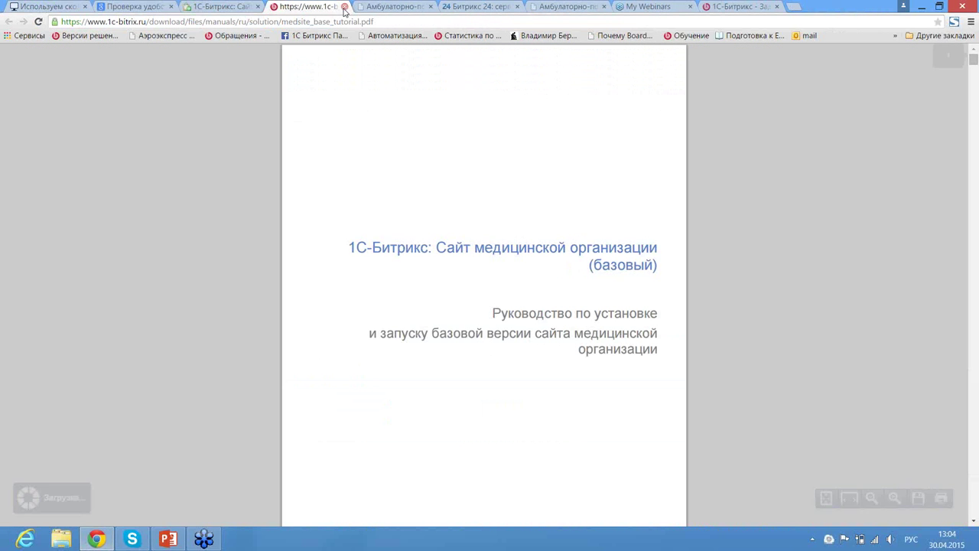
Step: On the 1С-Битрикс site, open the Сайт медицинской организации page from the healthcare solutions and show its documentation option
left_click(754, 7)
mouse_move(274, 143)
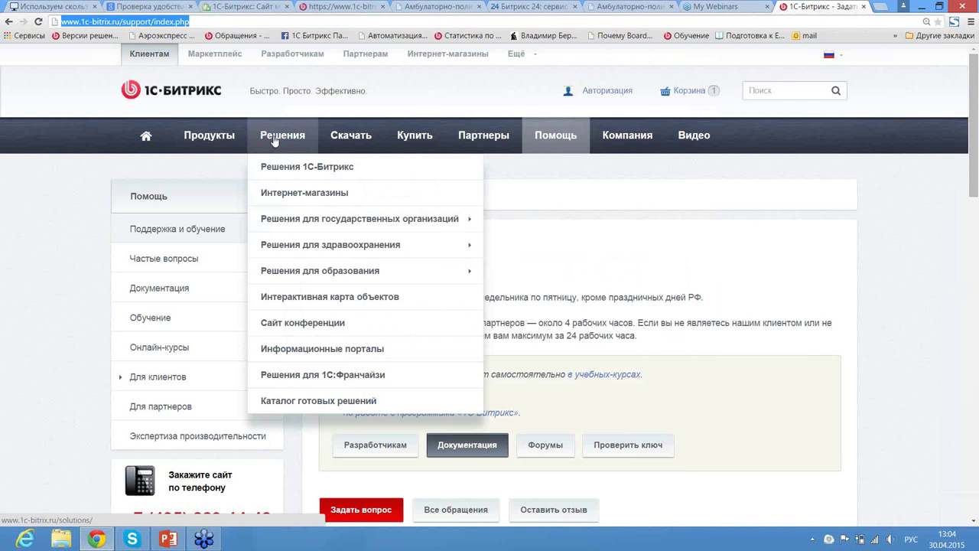
mouse_move(383, 245)
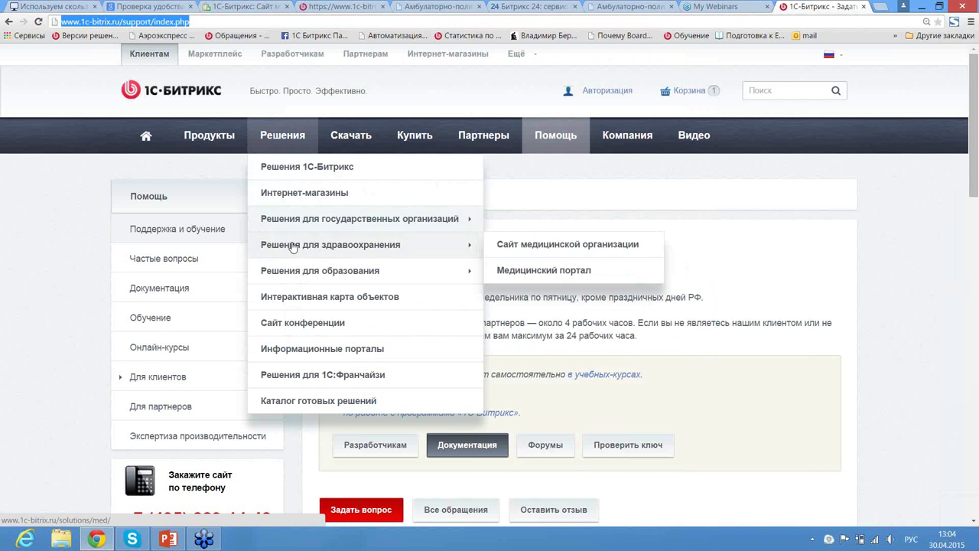
left_click(522, 246)
scroll(522, 246, "down", 2)
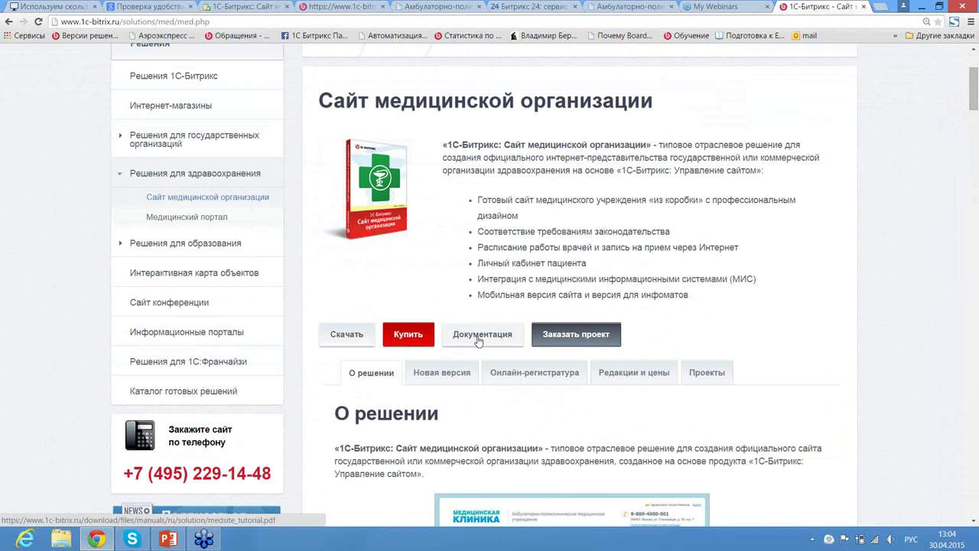
Step: Open the Медицинский портал solution page and review its goals, architecture and compliance with Russian legislation
left_click(170, 218)
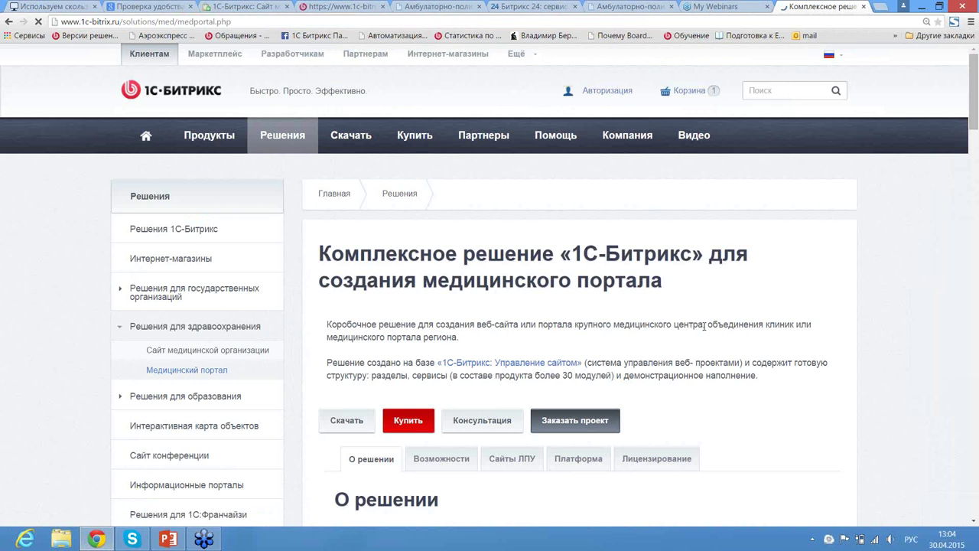
scroll(704, 329, "down", 5)
scroll(704, 329, "down", 5)
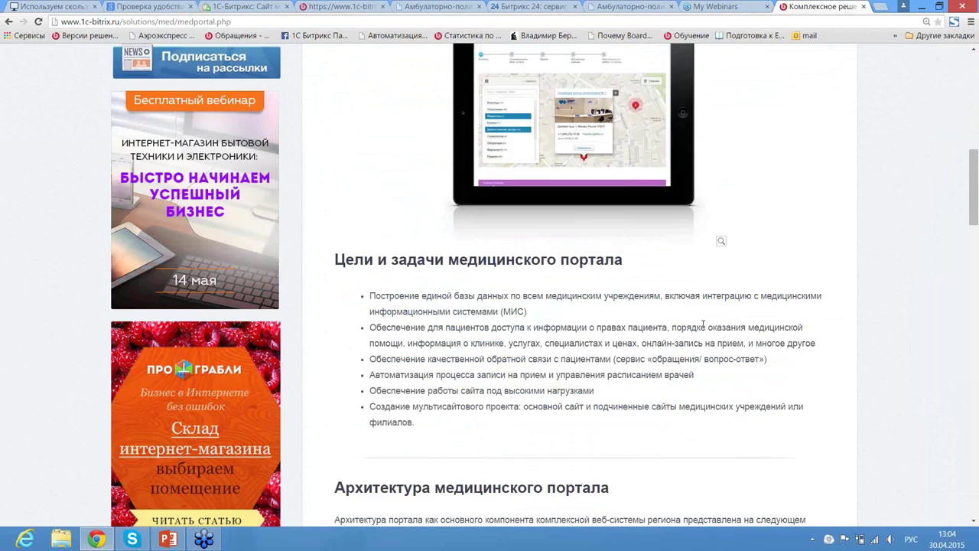
scroll(704, 329, "down", 5)
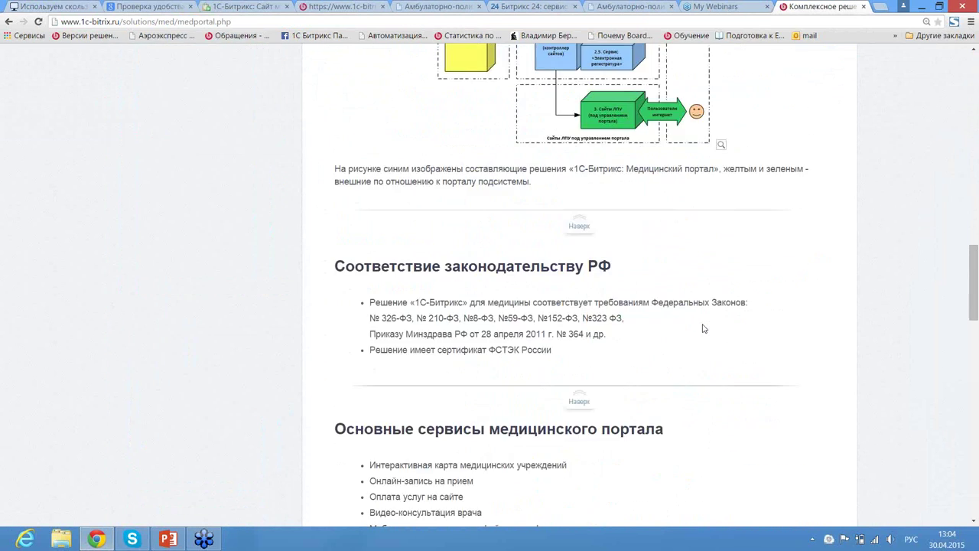
scroll(704, 329, "up", 16)
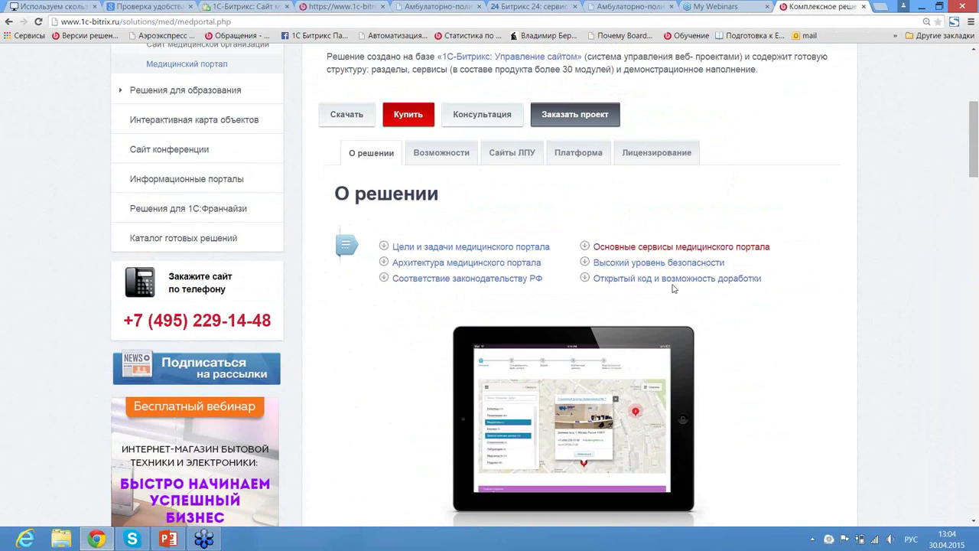
Step: From the medical portal's Лицензирование information, open the «1С-Битрикс: Enterprise» site and review its offers and clients
left_click(658, 153)
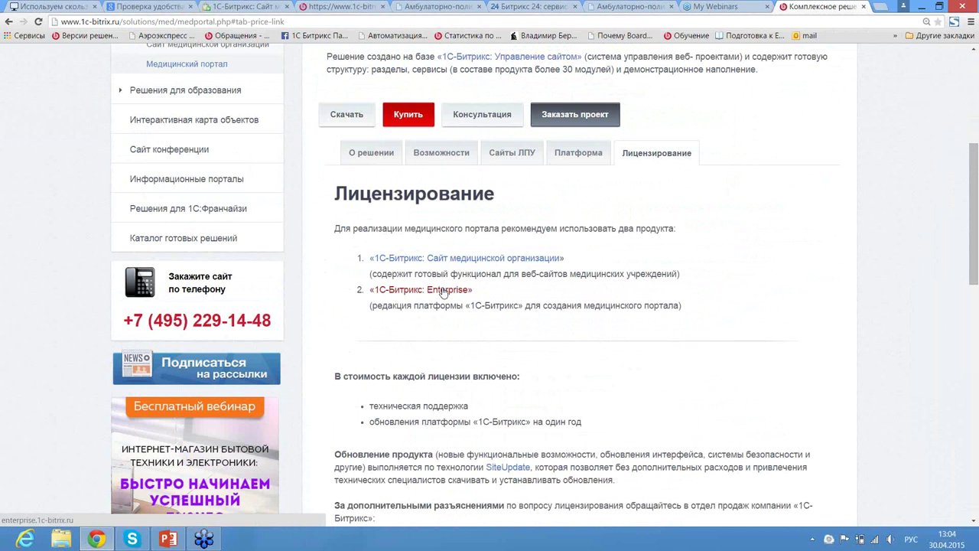
left_click(444, 291)
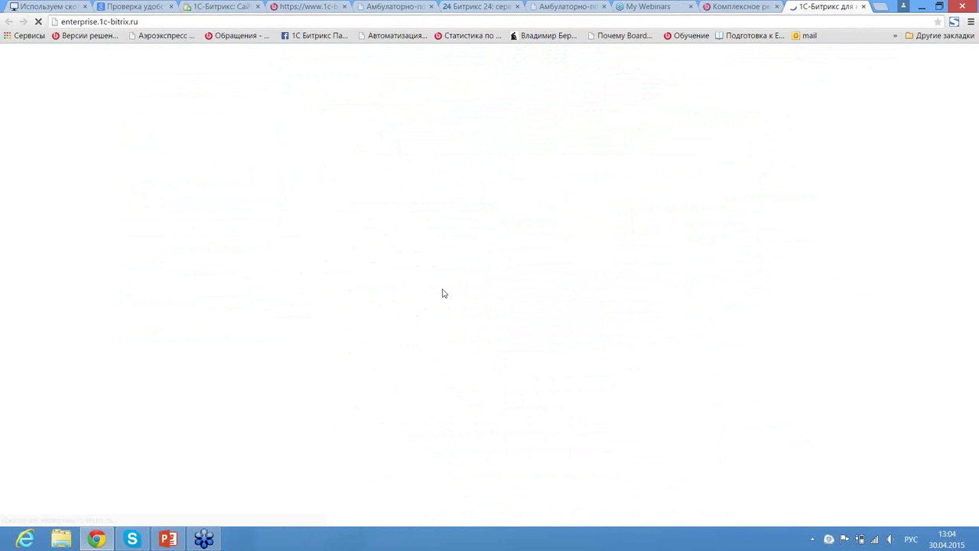
scroll(653, 305, "down", 4)
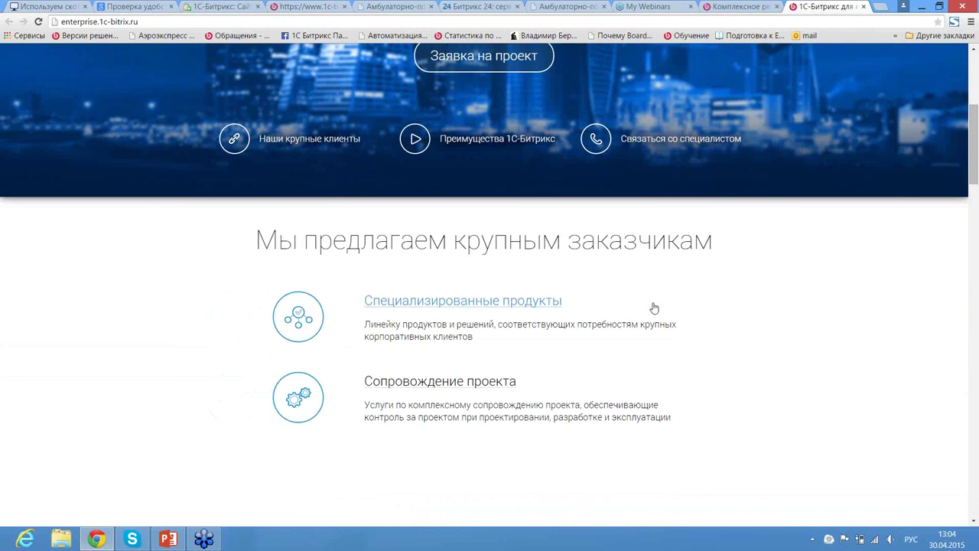
scroll(654, 307, "down", 1)
scroll(654, 308, "down", 2)
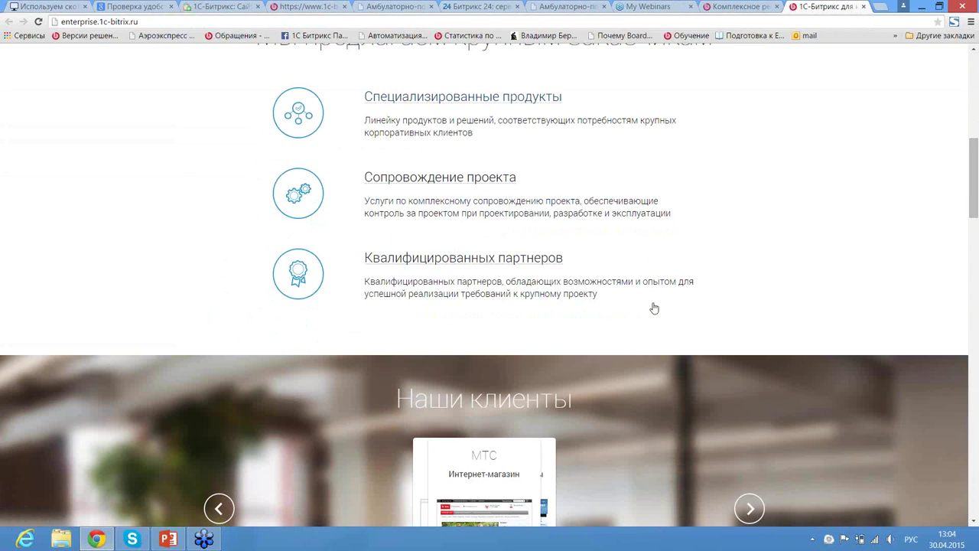
scroll(654, 307, "down", 2)
scroll(654, 306, "down", 2)
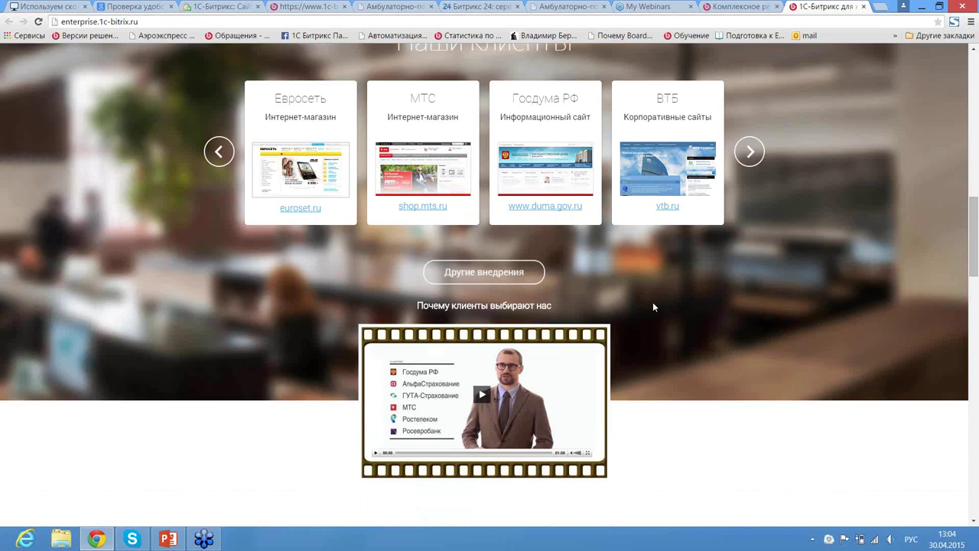
scroll(654, 306, "up", 15)
Step: Return to the medical portal page and open the Поддержка и обучение page from the site's Помощь section
key("ctrl+shift+Tab")
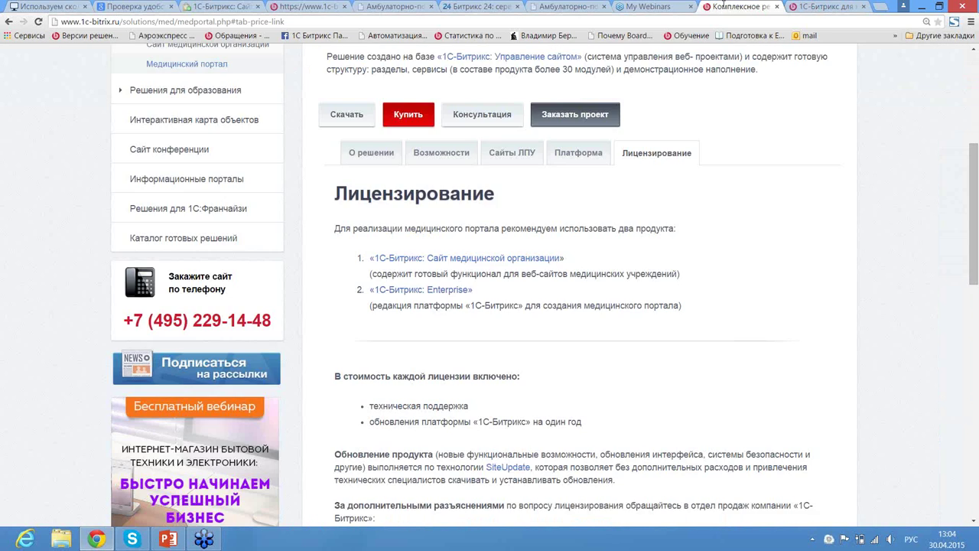
scroll(667, 295, "up", 4)
mouse_move(549, 138)
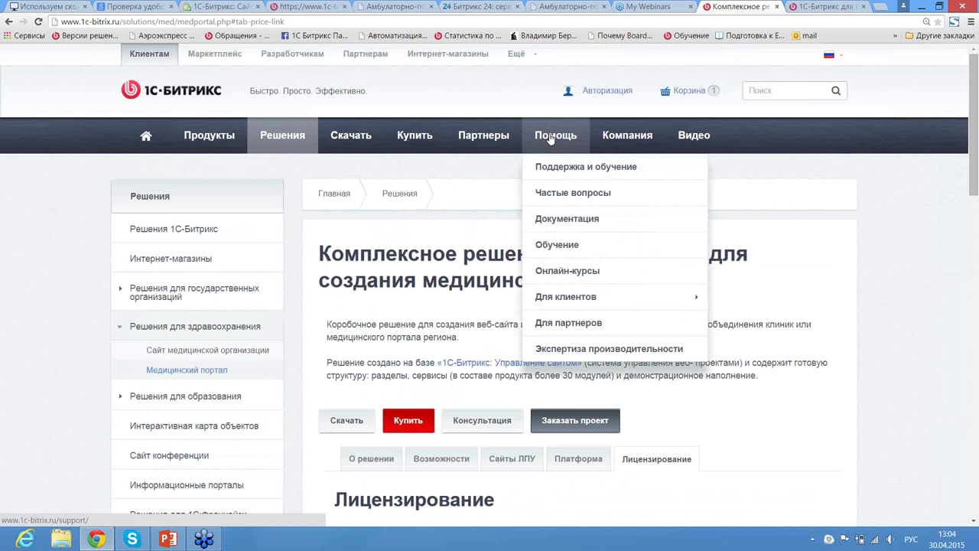
left_click(554, 166)
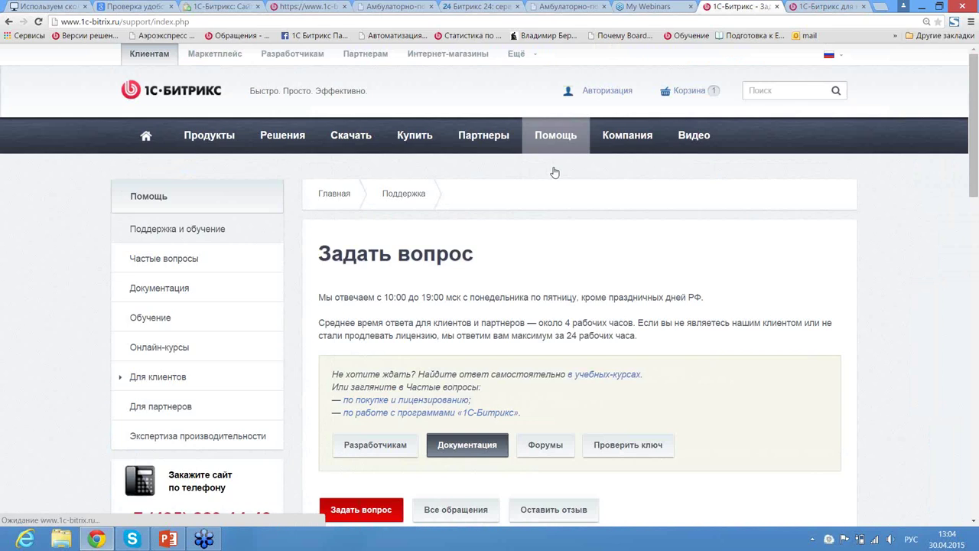
scroll(644, 331, "down", 1)
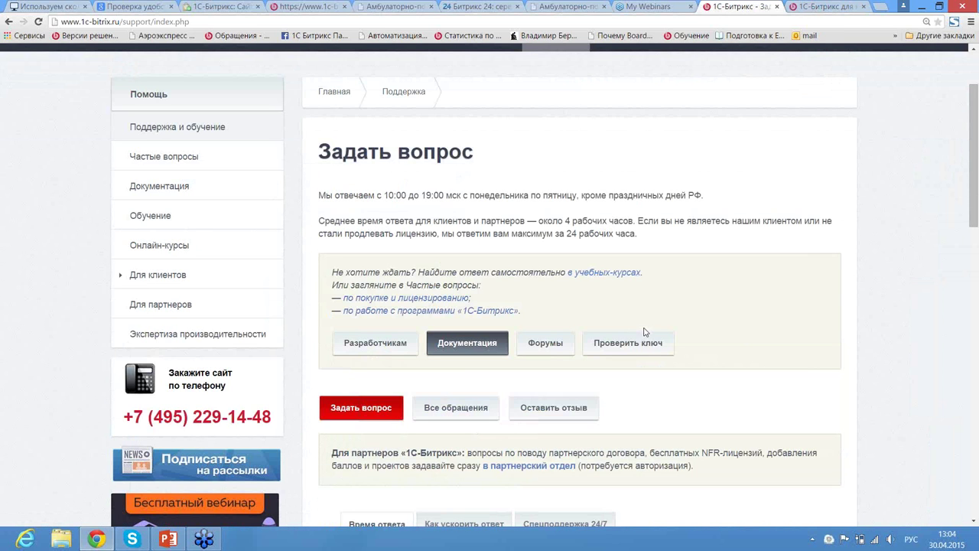